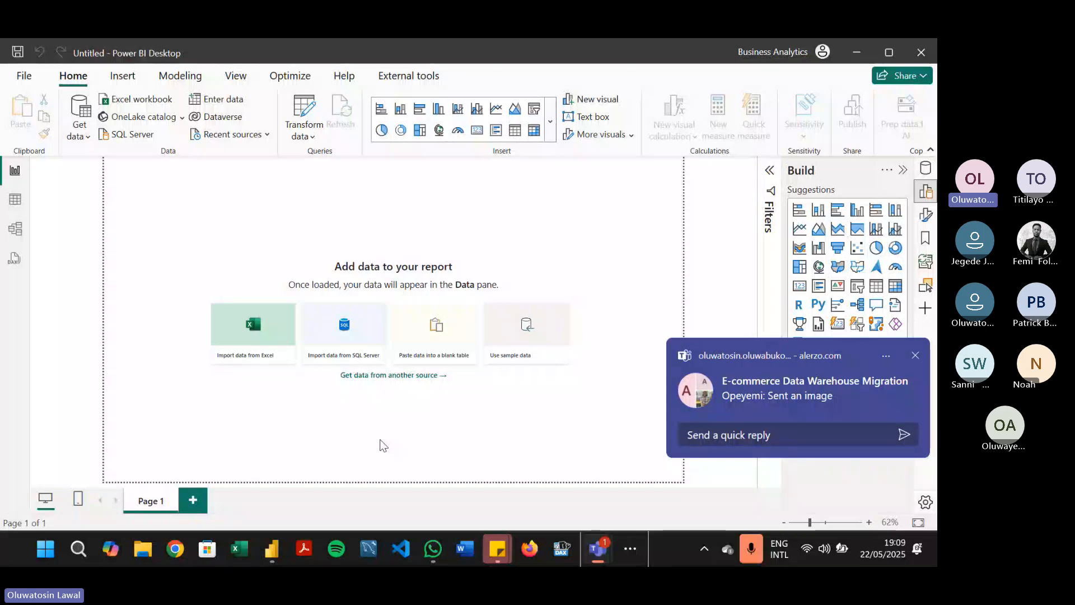
Step: Dismiss the incoming chat notification that covers the report window
left_click(916, 356)
left_click(886, 357)
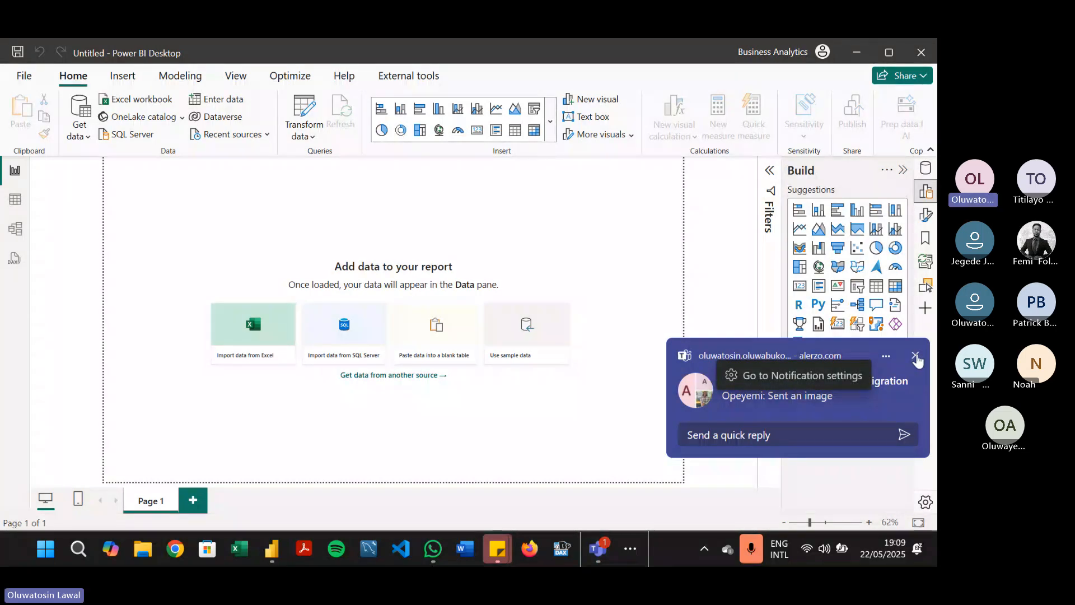
left_click(915, 356)
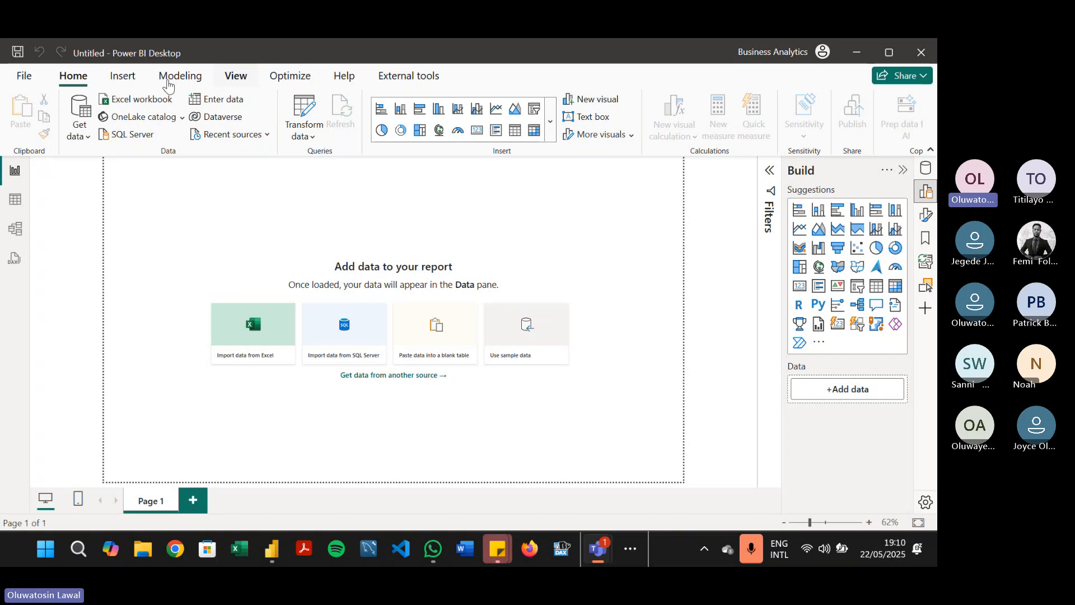
Step: Look over the file commands and recommended reports, and return to the blank report
left_click(21, 83)
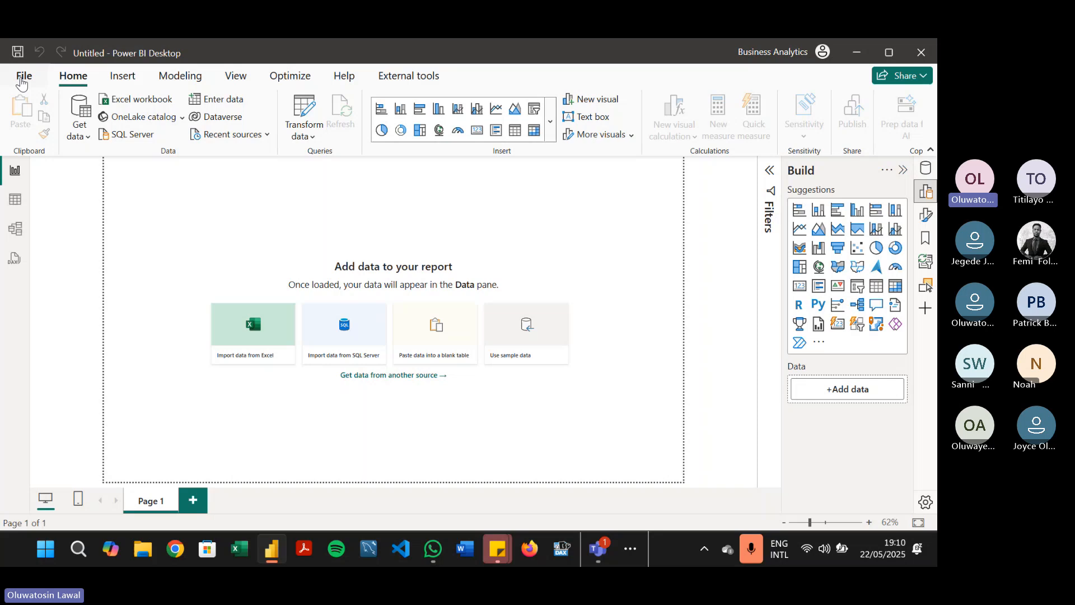
left_click(22, 76)
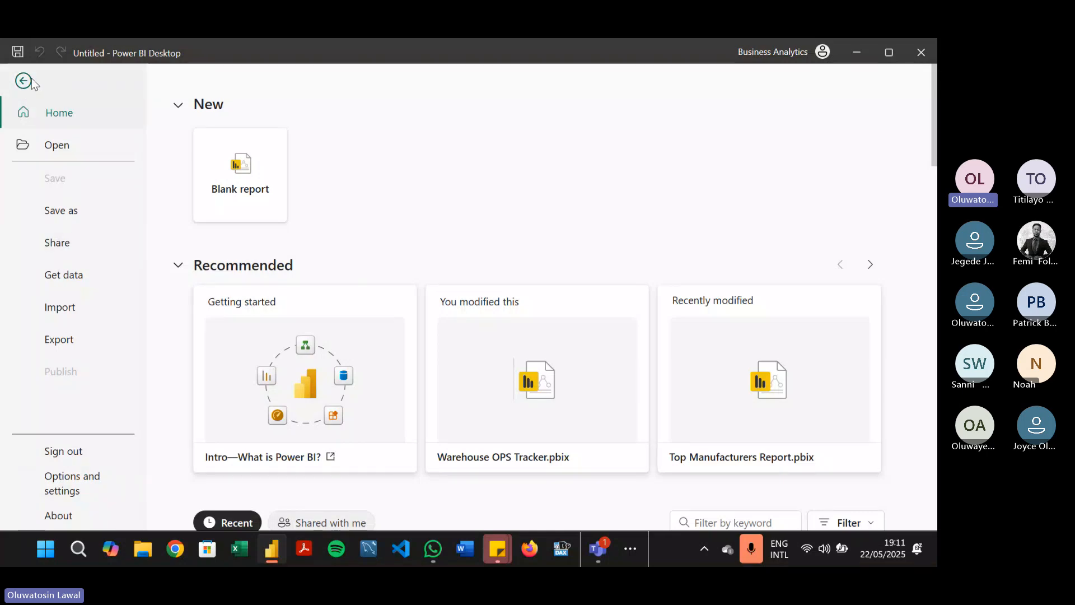
left_click(23, 82)
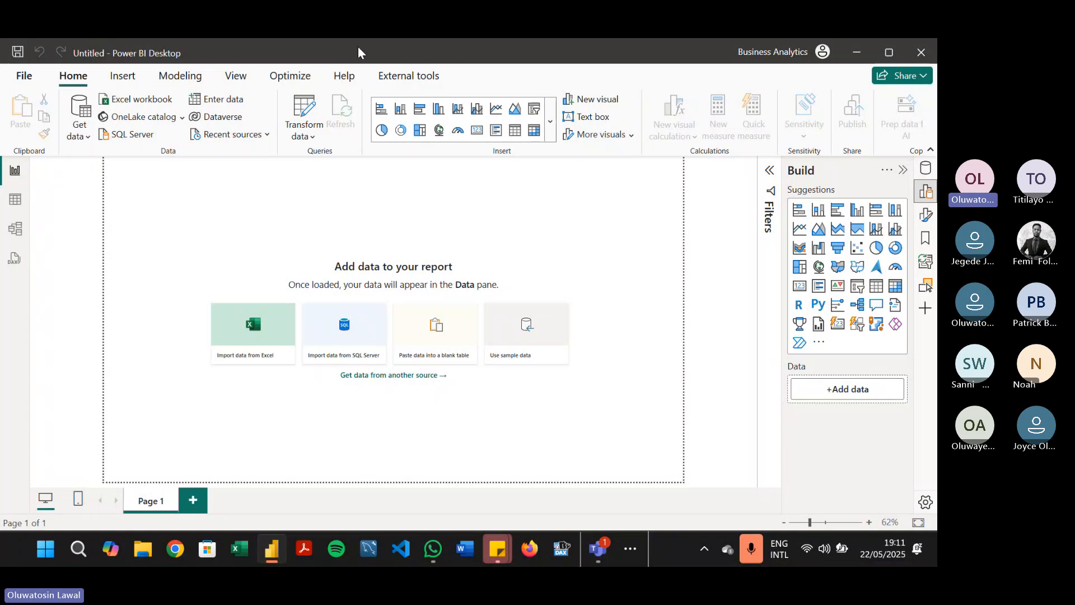
Step: Switch to the Teams meeting, dismiss the recording notice and show the meeting chat
left_click(625, 64)
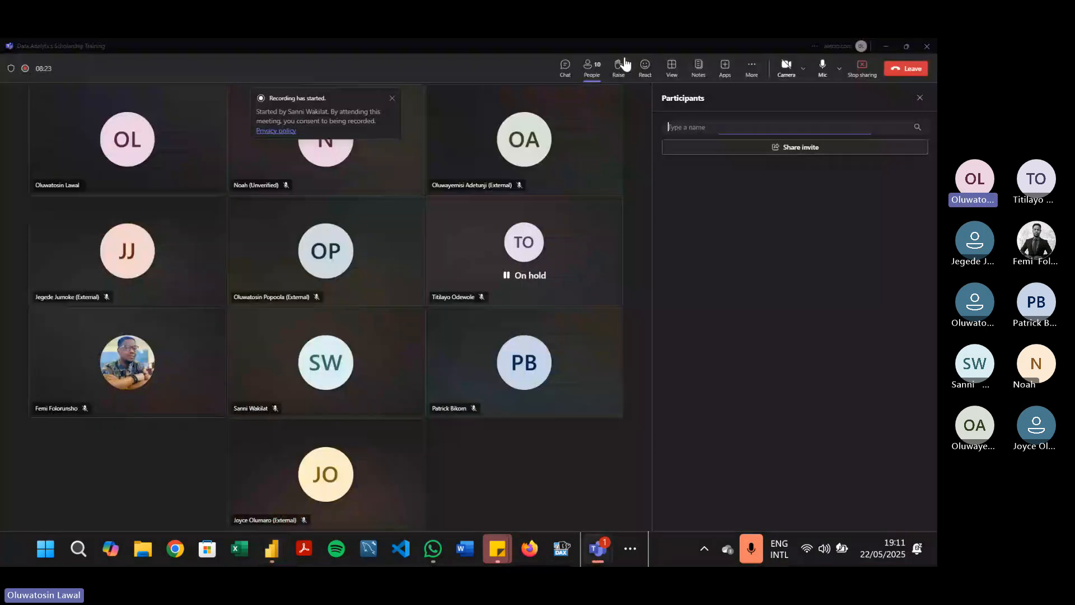
left_click(392, 99)
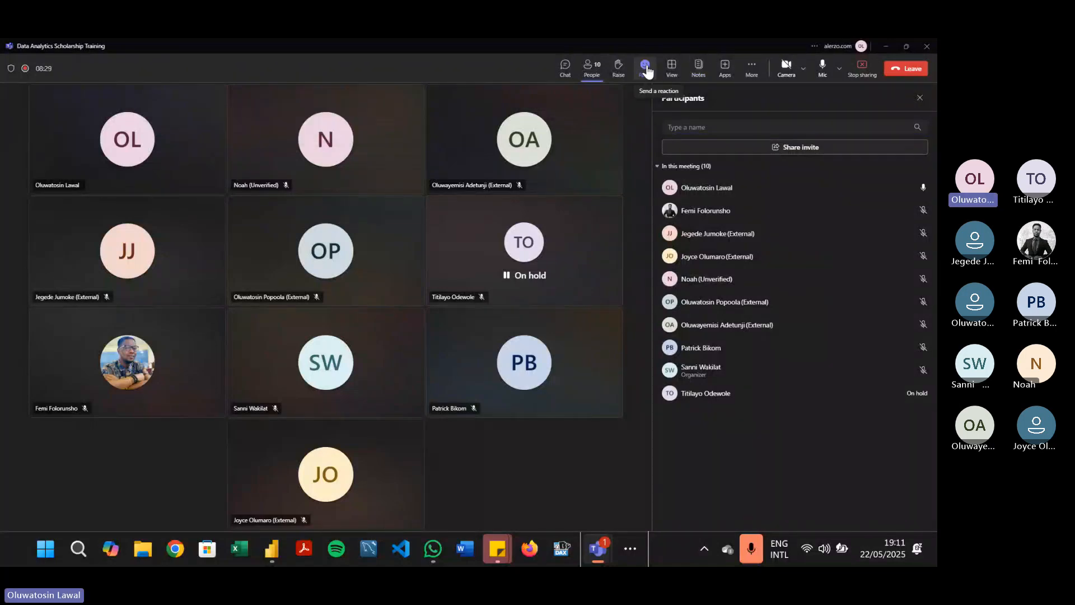
left_click(576, 77)
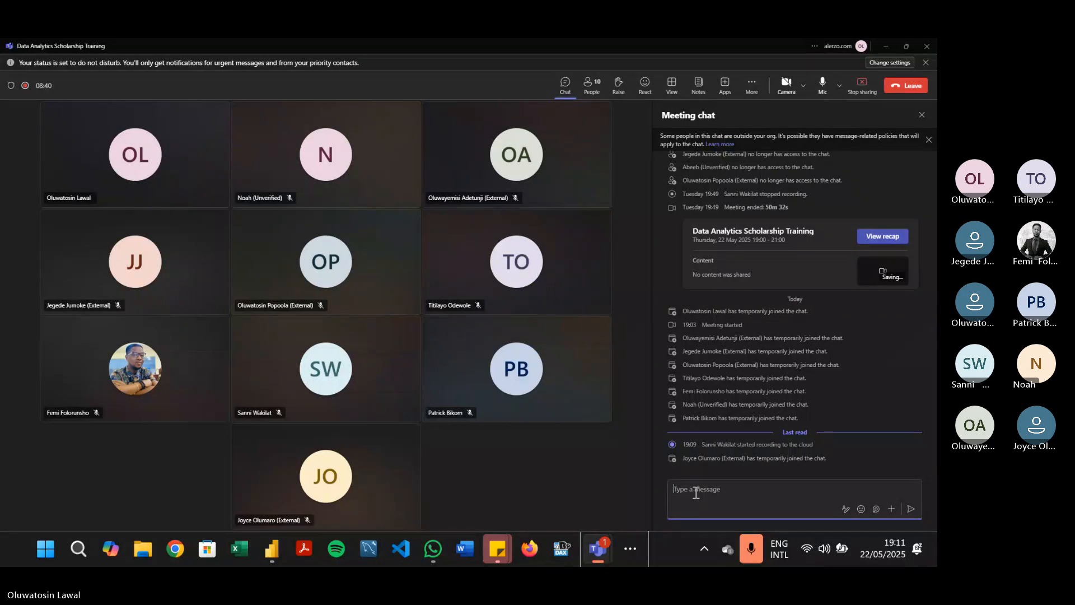
Step: Send the message "i can hear you" in the meeting chat
type("i van j")
key("BackSpace")
key("BackSpace")
key("BackSpace")
key("BackSpace")
type("can hear y")
key("Return")
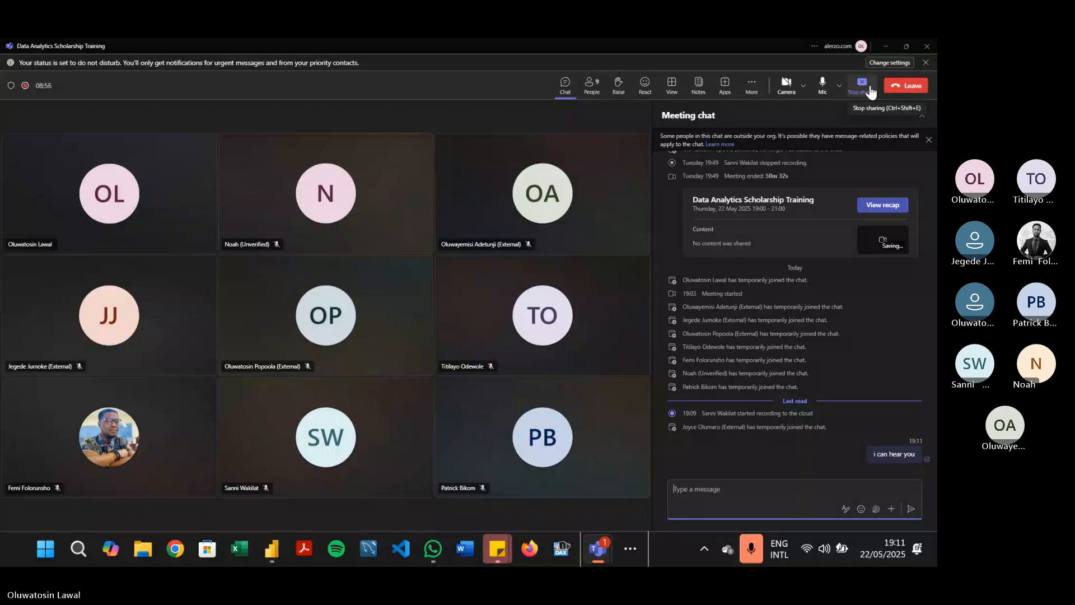
Step: Switch back to Power BI Desktop and browse the common data sources and the full connector list
left_click(278, 550)
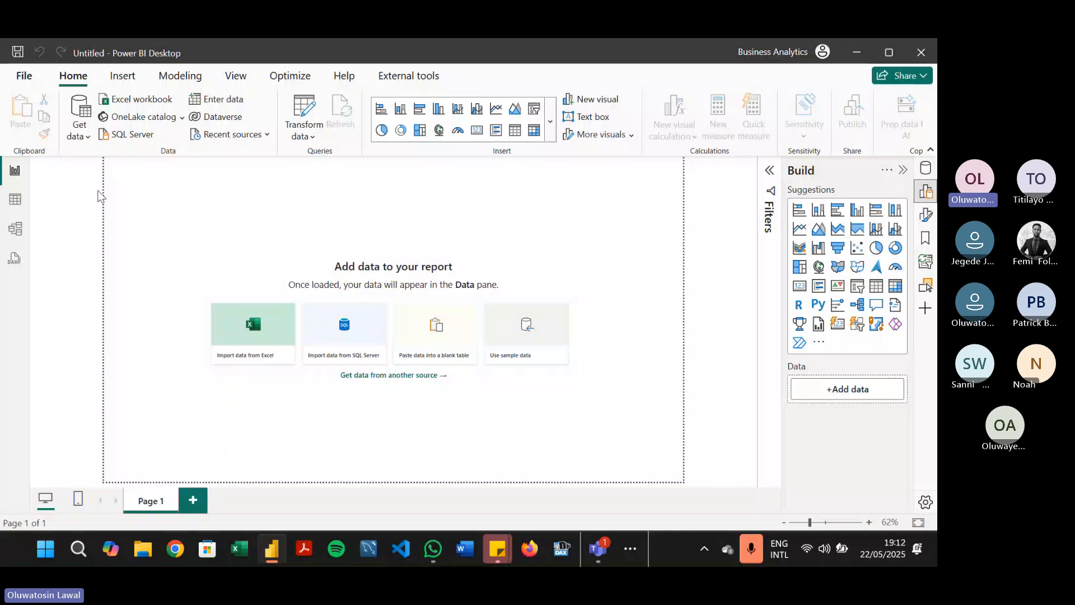
left_click(77, 136)
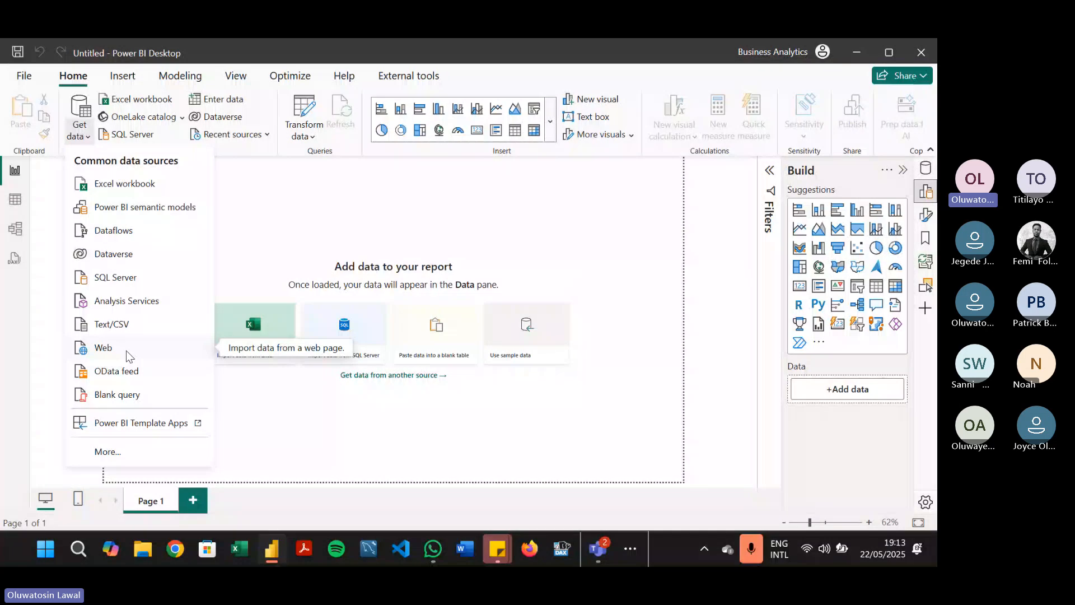
left_click(152, 455)
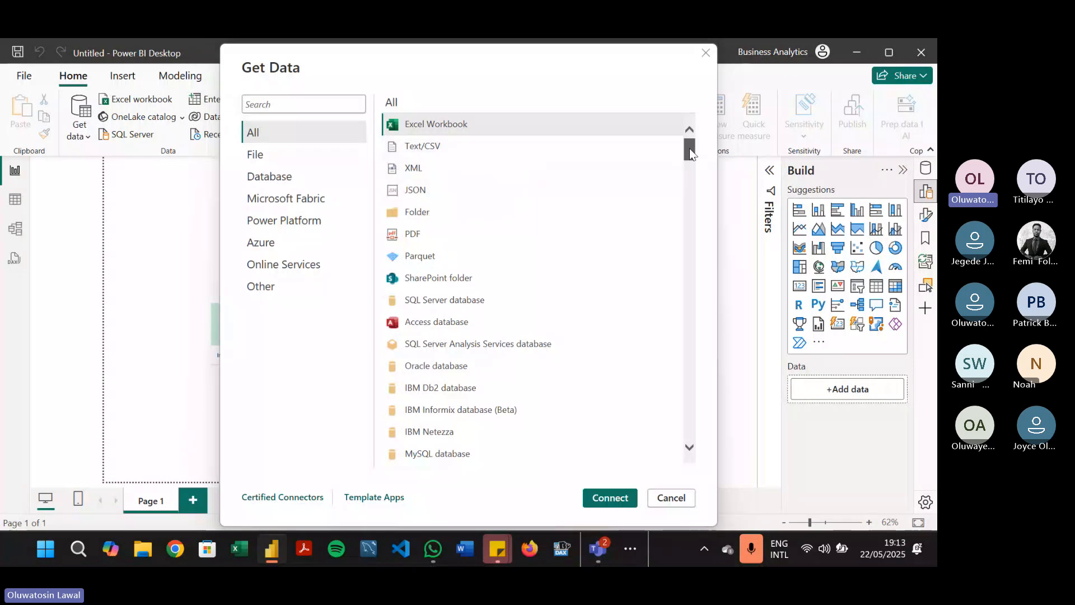
left_click_drag(690, 148, 673, 132)
Step: Search the data connectors for "bigq", clear the search and leave without connecting
left_click(271, 101)
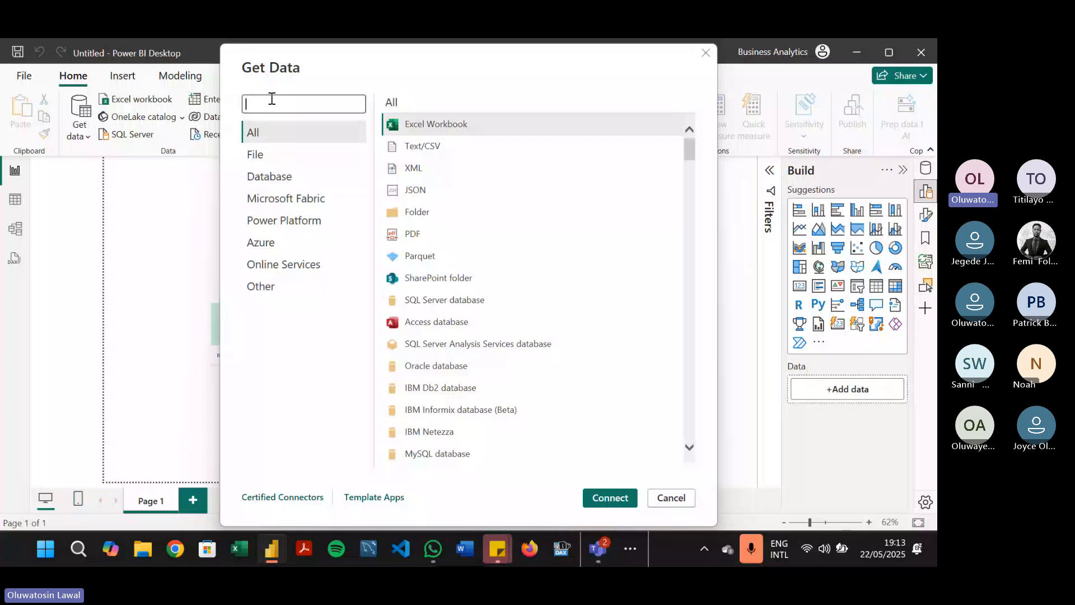
type("bigq")
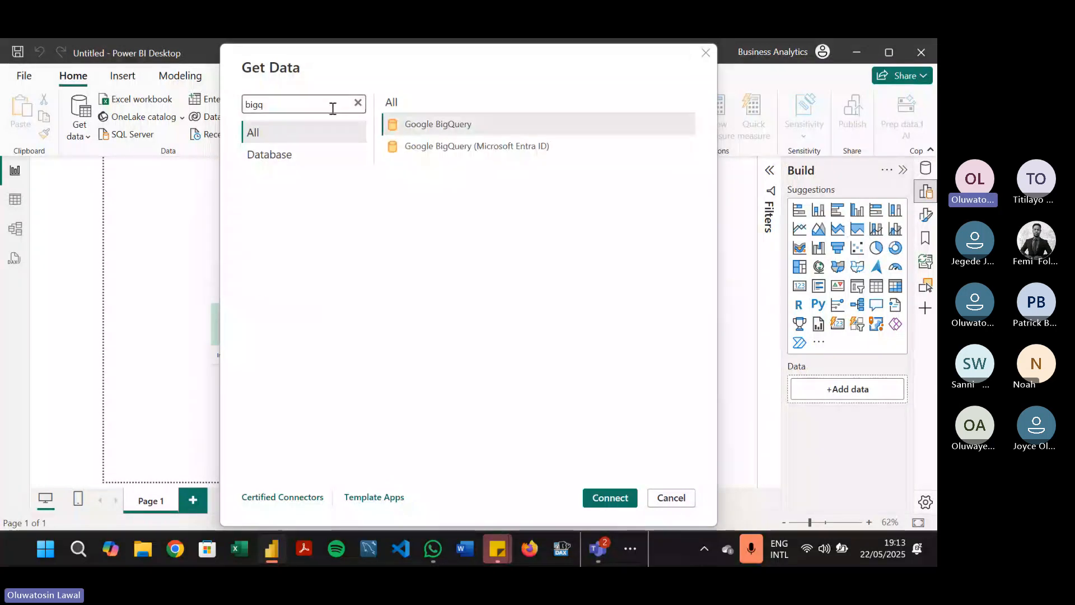
key("BackSpace")
key("BackSpace")
key("BackSpace")
key("BackSpace")
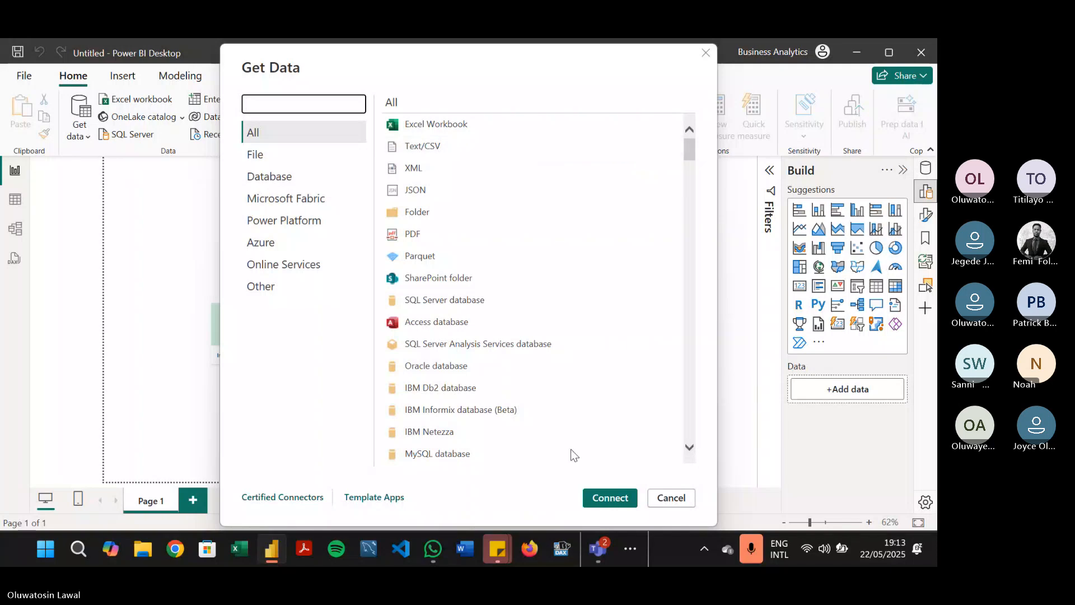
left_click(678, 497)
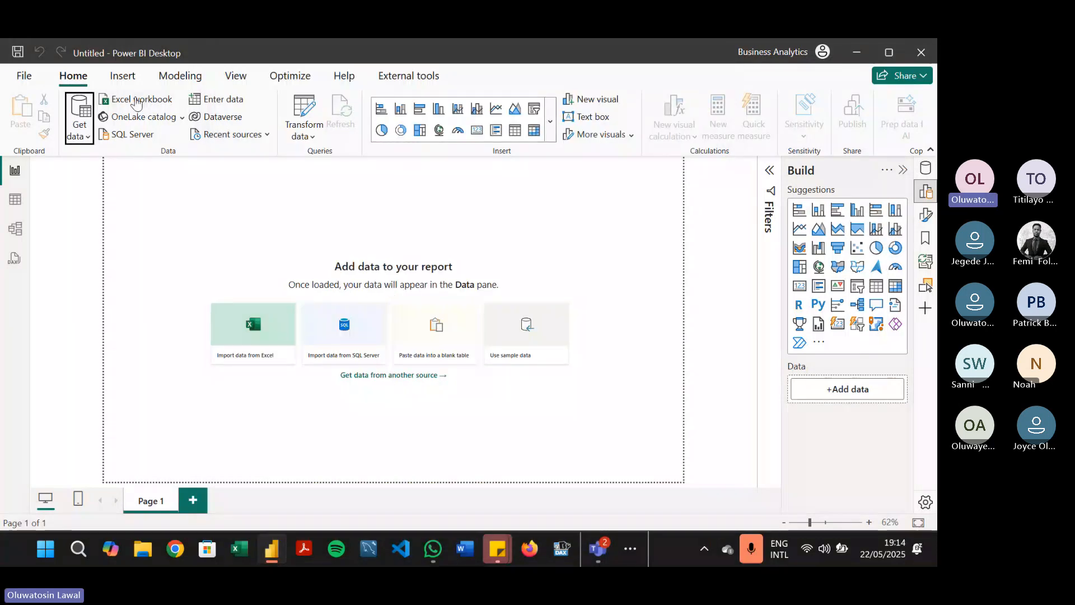
Step: Start a manually entered table with columns named Name and Date plus a third column with its default name
left_click(225, 105)
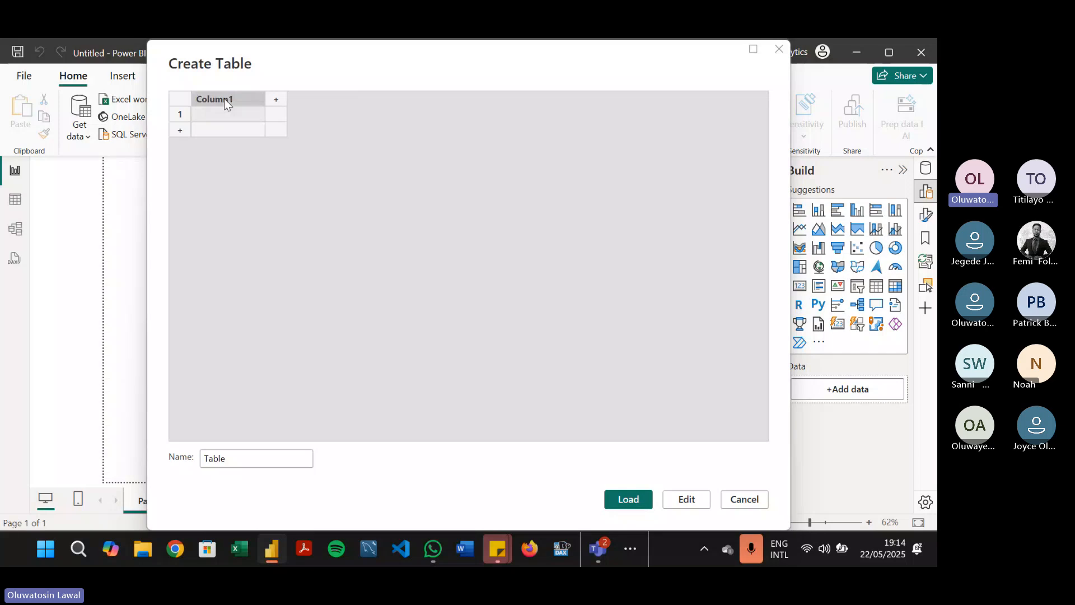
double_click(224, 99)
type("Na")
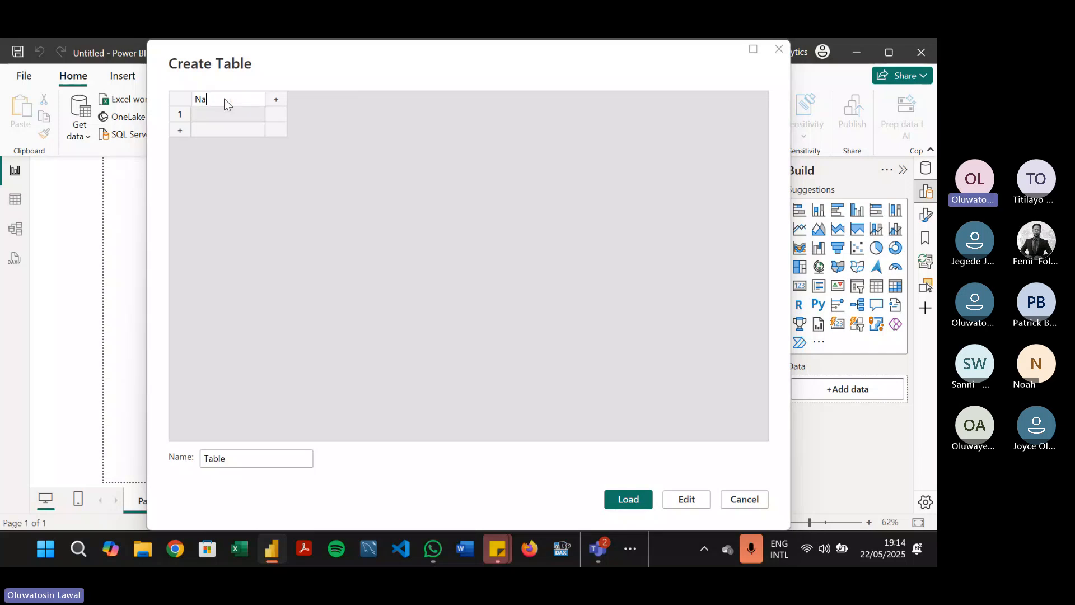
type("me")
left_click(276, 99)
double_click(305, 104)
type("Date")
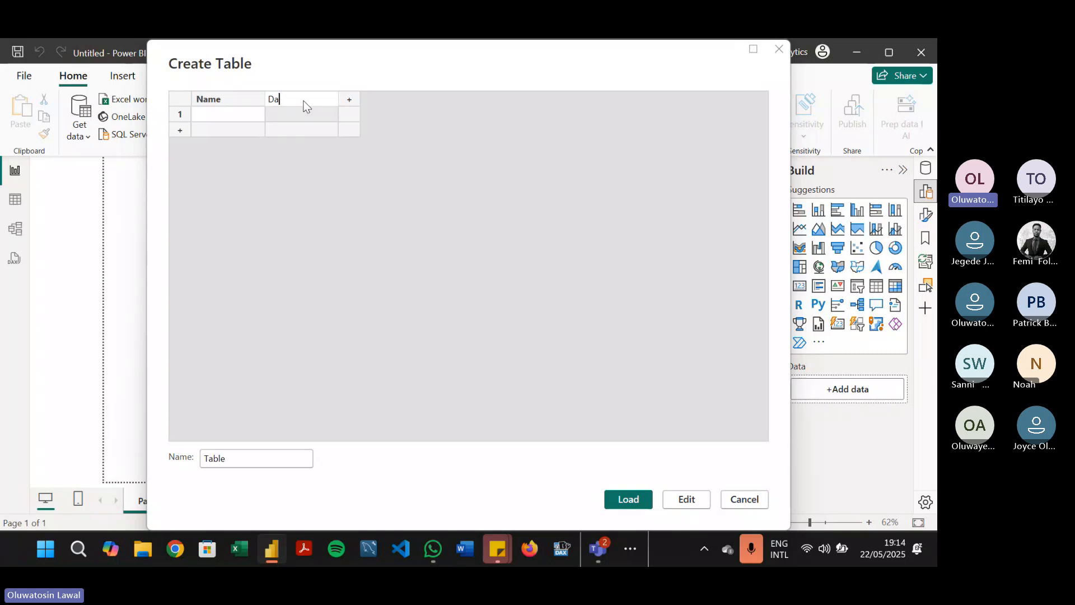
left_click(350, 105)
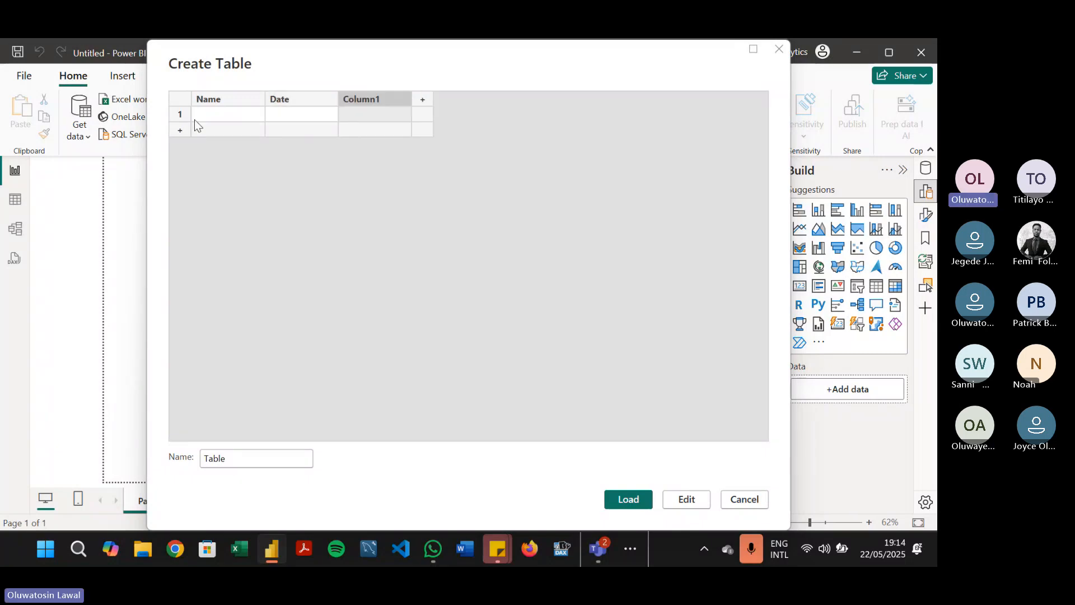
Step: Fill the first row with jhkfnbf, 798235 and dsges, and load the table into the report
left_click(194, 119)
type("jhkfnbf")
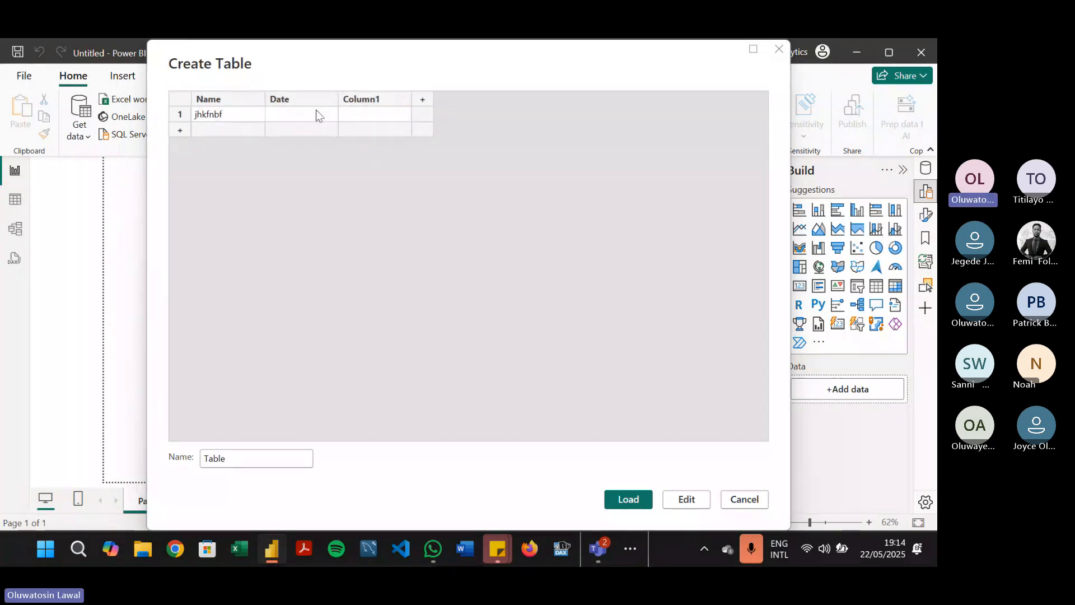
left_click(316, 112)
type("798235")
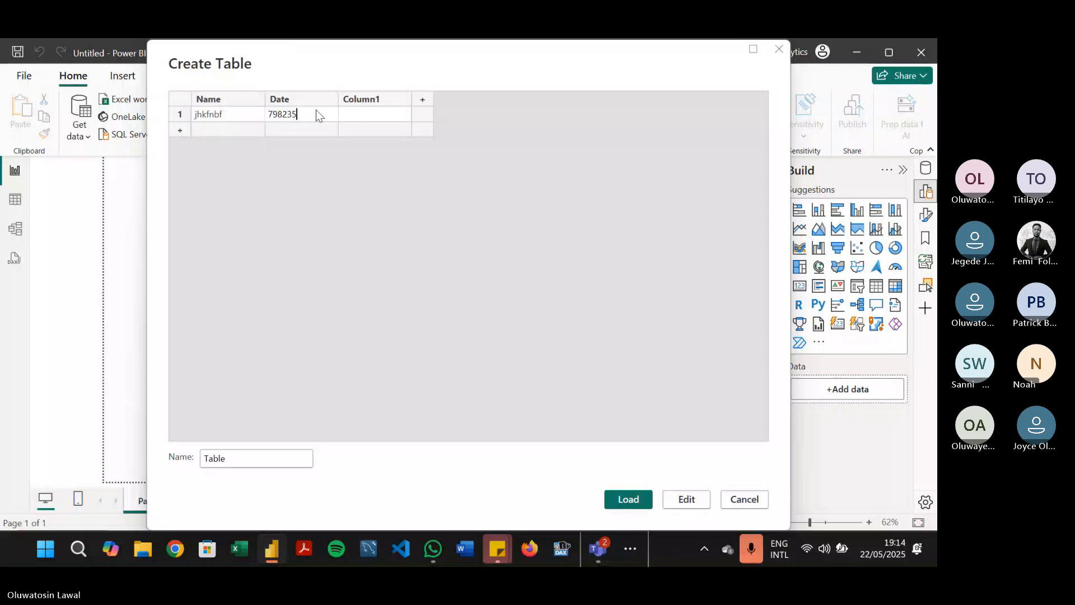
left_click(349, 117)
type("dsges")
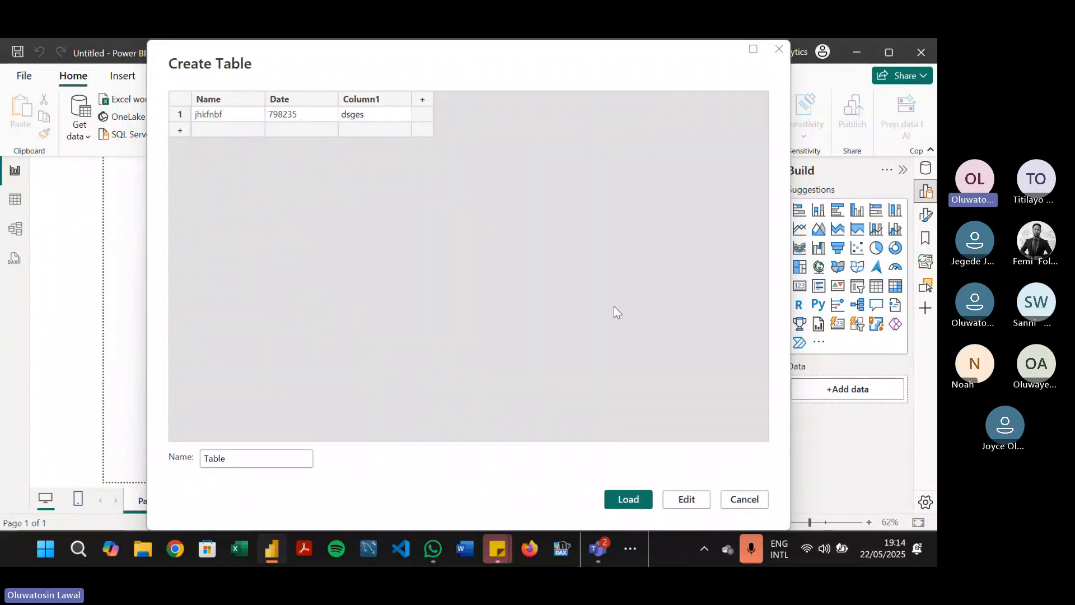
left_click(646, 503)
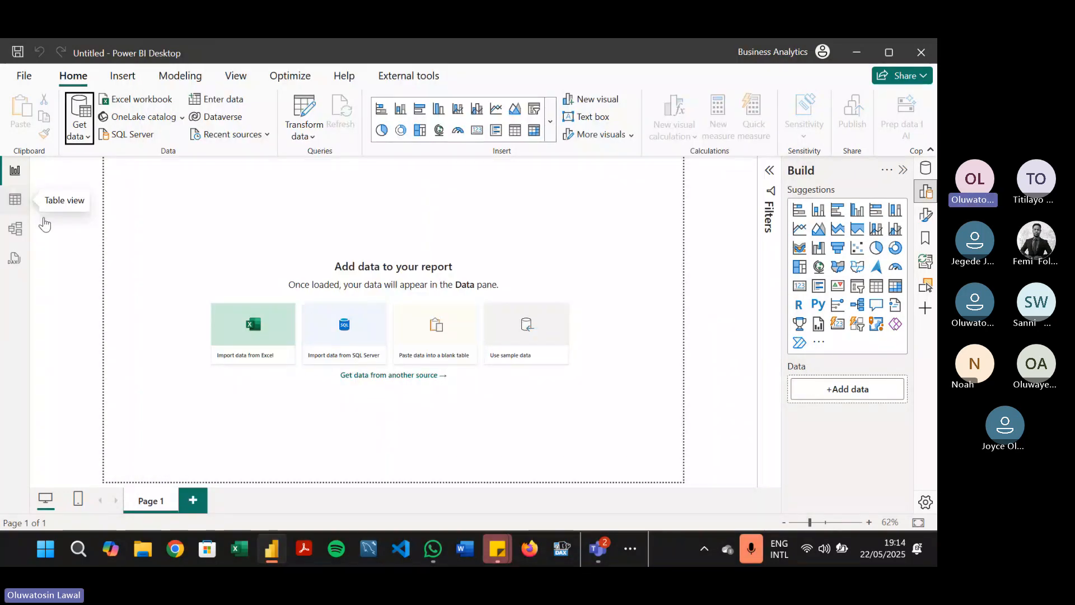
Step: Examine the loaded table's data, return to the report and look through the recent data sources
left_click(72, 200)
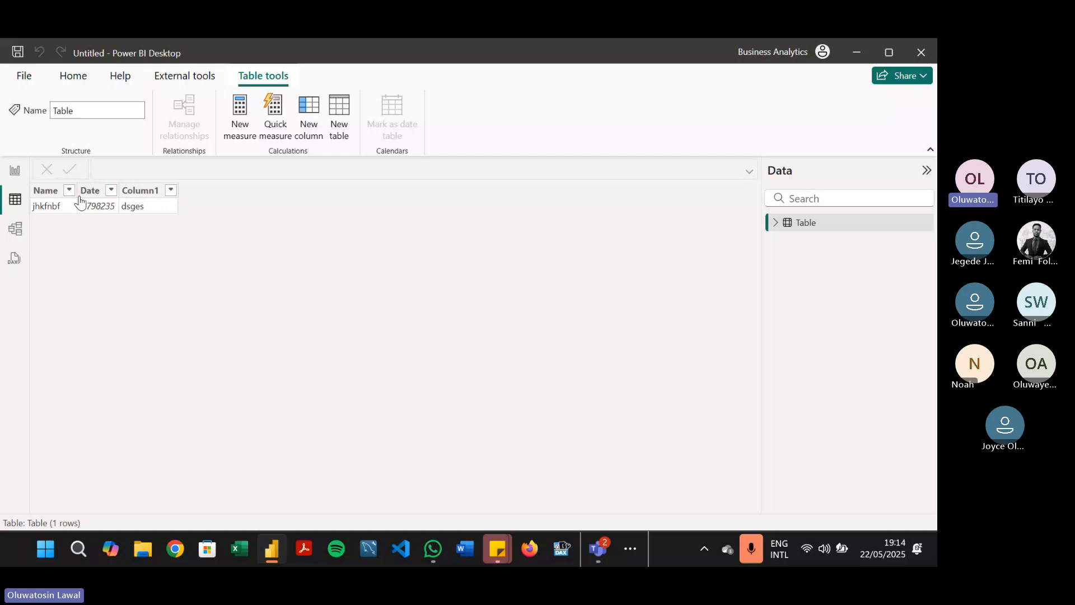
left_click(13, 175)
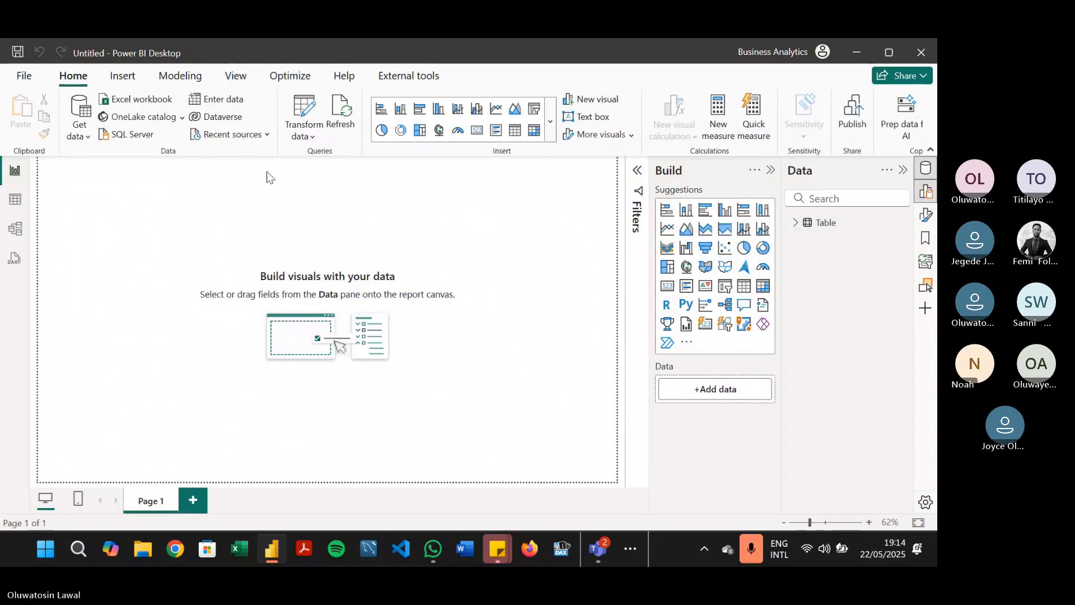
left_click(257, 140)
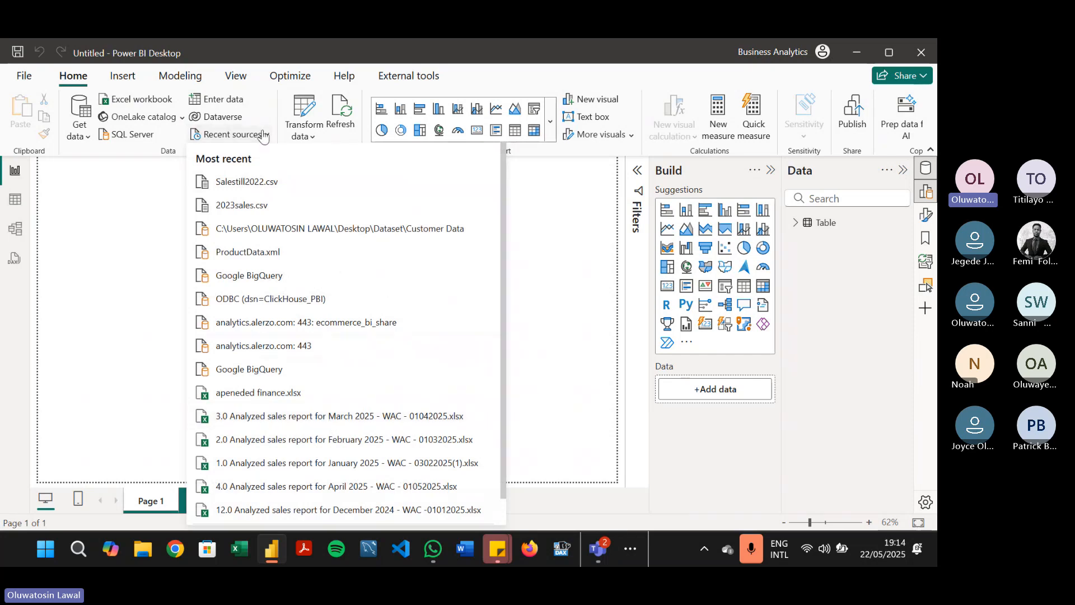
left_click(246, 136)
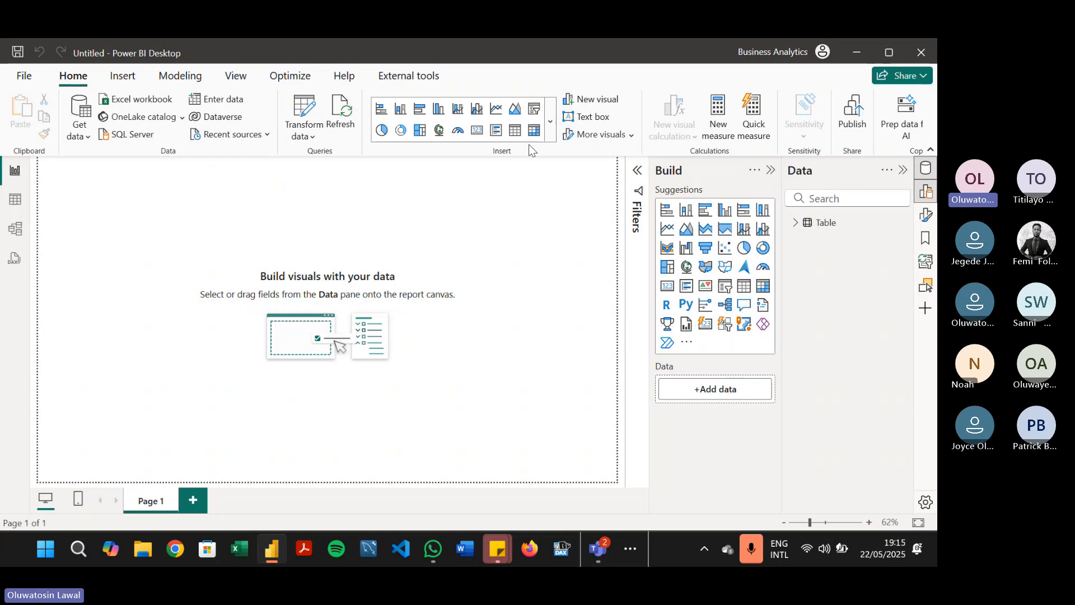
Step: Insert a stacked area chart on Page 1 and add the Name field to its X-axis
left_click(550, 121)
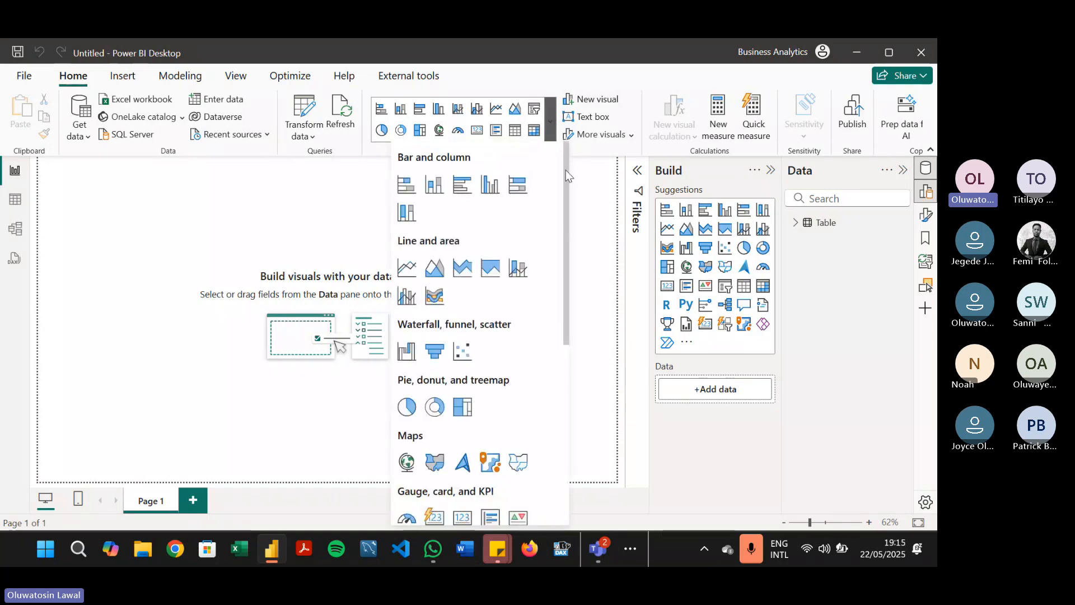
left_click_drag(565, 170, 547, 216)
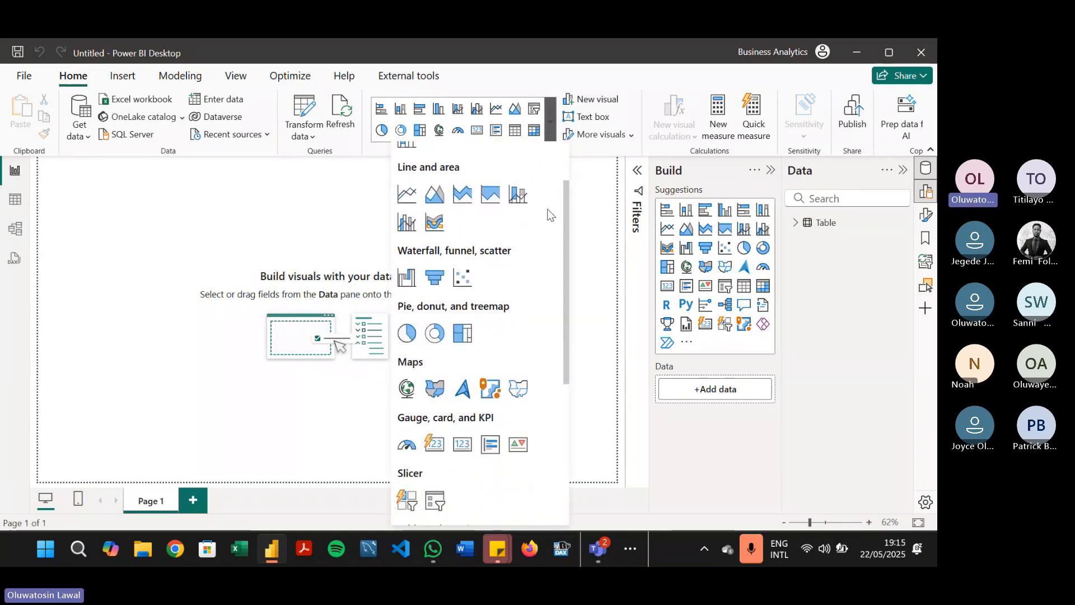
left_click(468, 200)
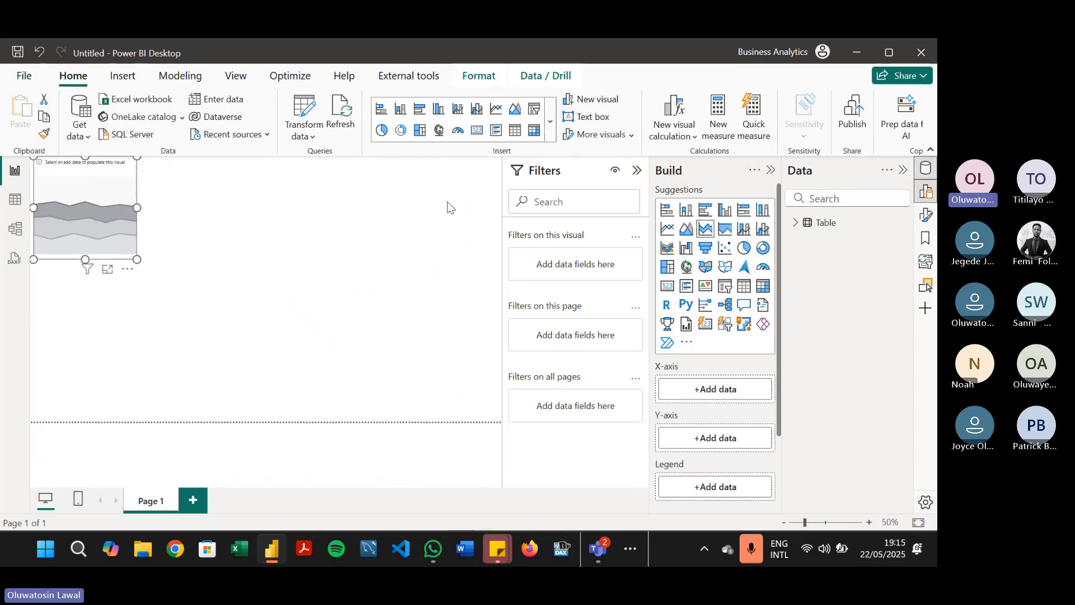
left_click(795, 224)
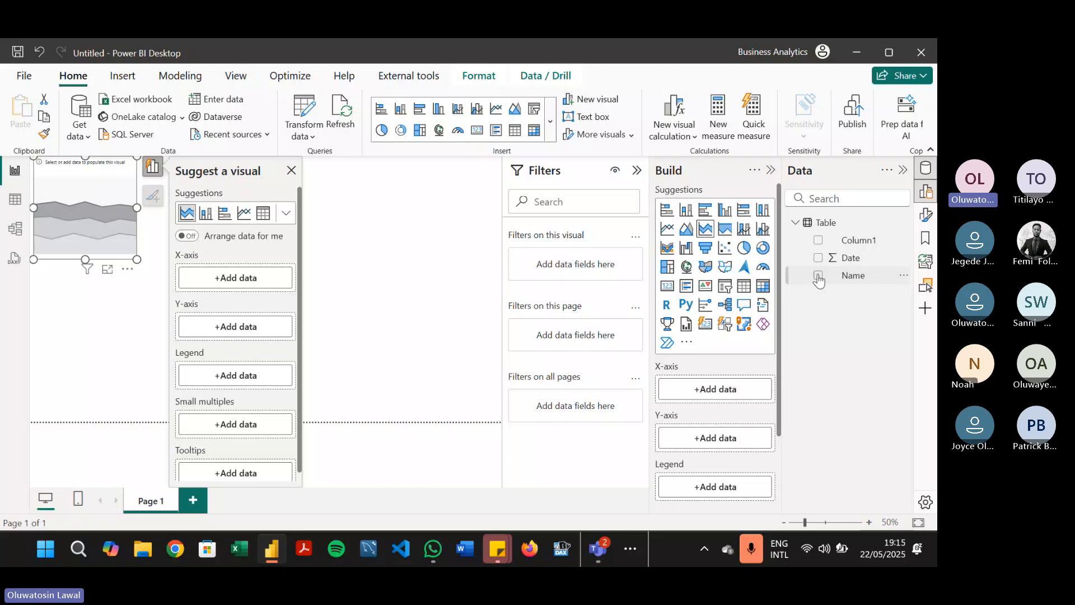
left_click(819, 276)
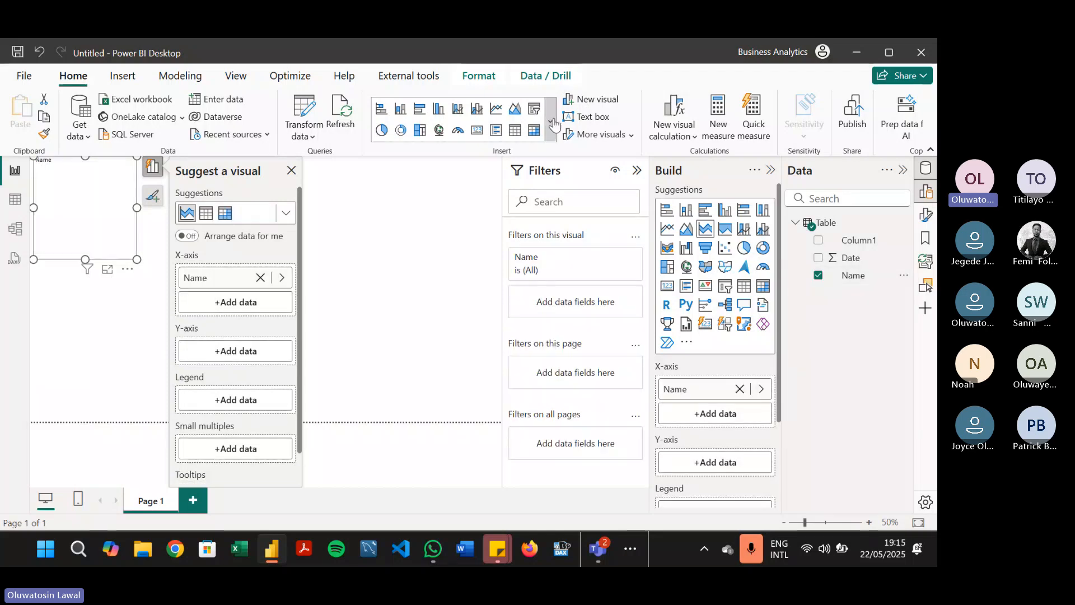
Step: Browse the gallery of available visual types, including maps, slicers, tables and AI visuals
left_click(553, 123)
scroll(557, 266, "down", 3)
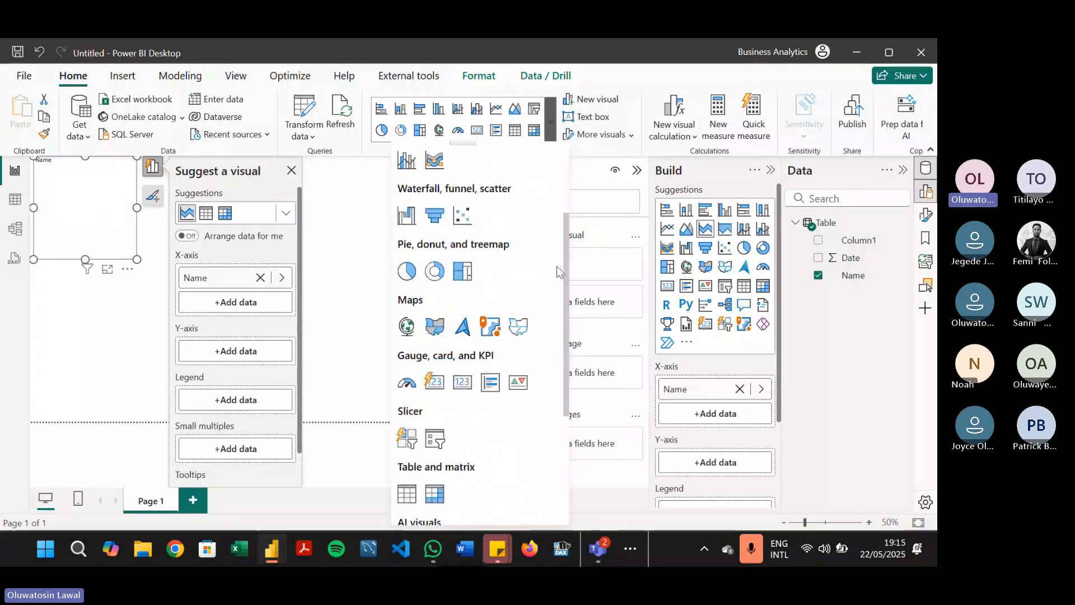
scroll(557, 266, "down", 3)
scroll(559, 287, "up", 2)
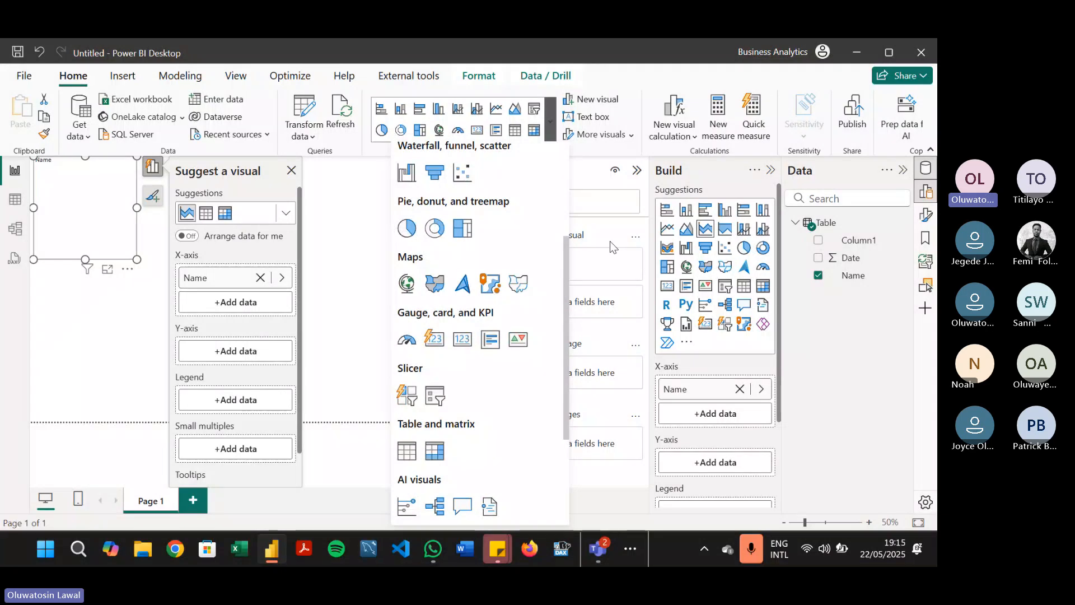
Step: Delete the stacked area chart from Page 1 and look through the full gallery of visual types
left_click(551, 119)
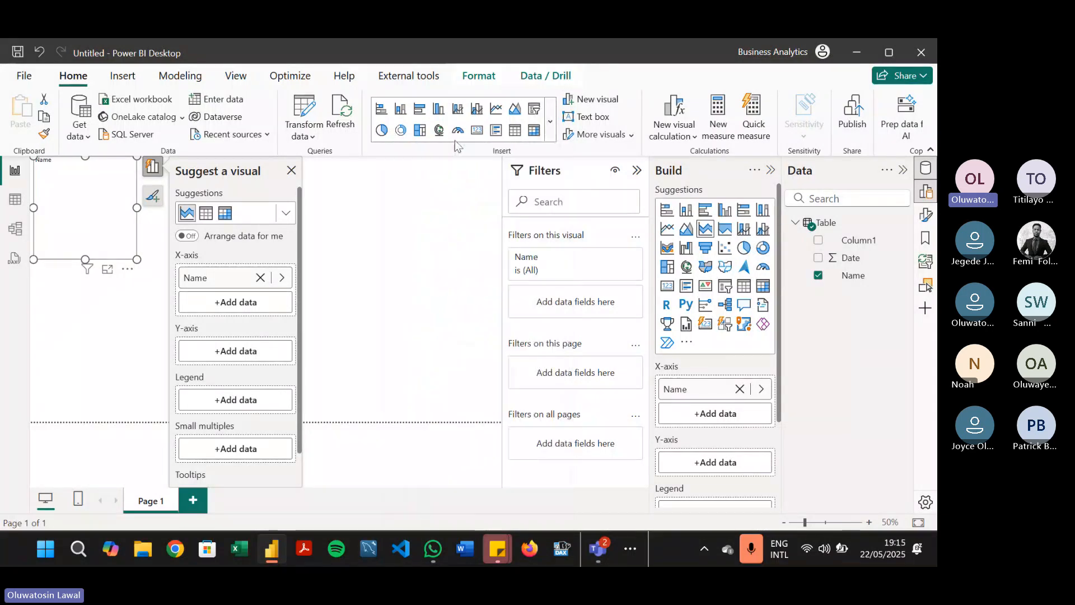
key("Delete")
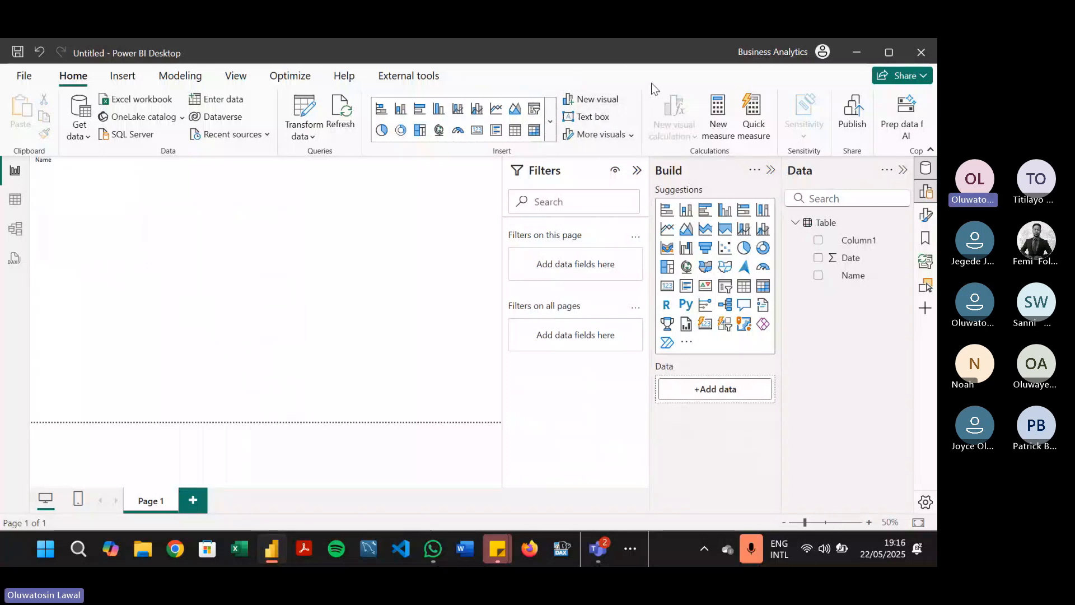
left_click(551, 124)
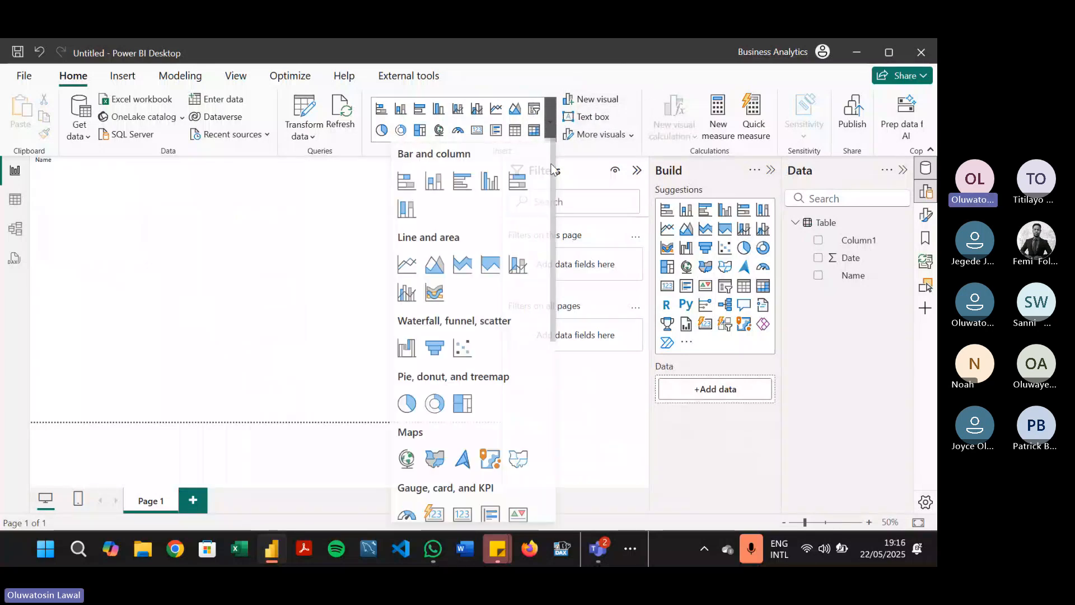
scroll(442, 481, "down", 5)
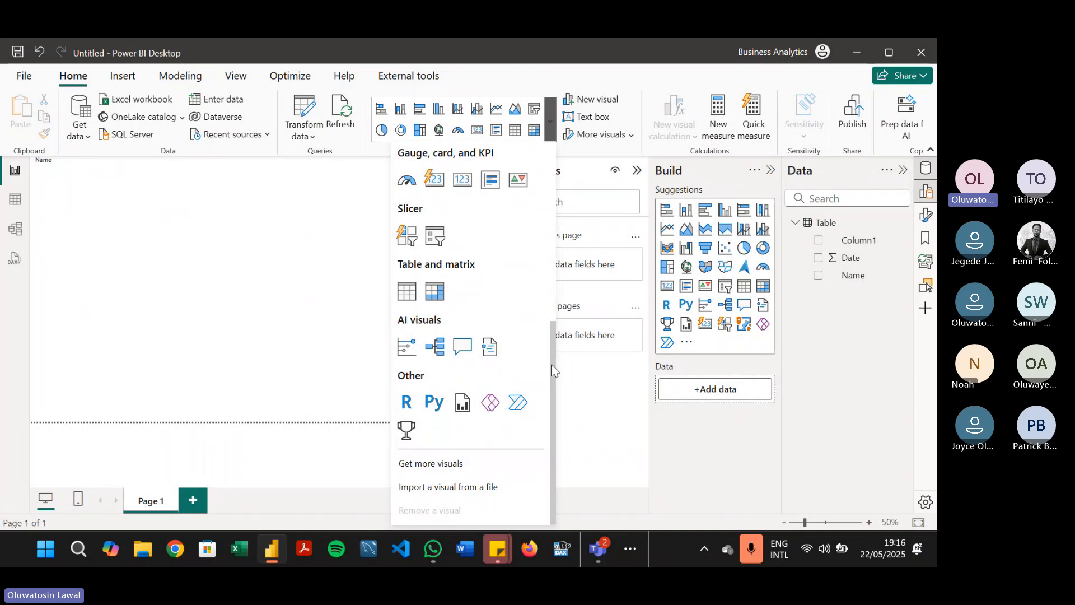
left_click_drag(552, 365, 558, 155)
left_click(553, 126)
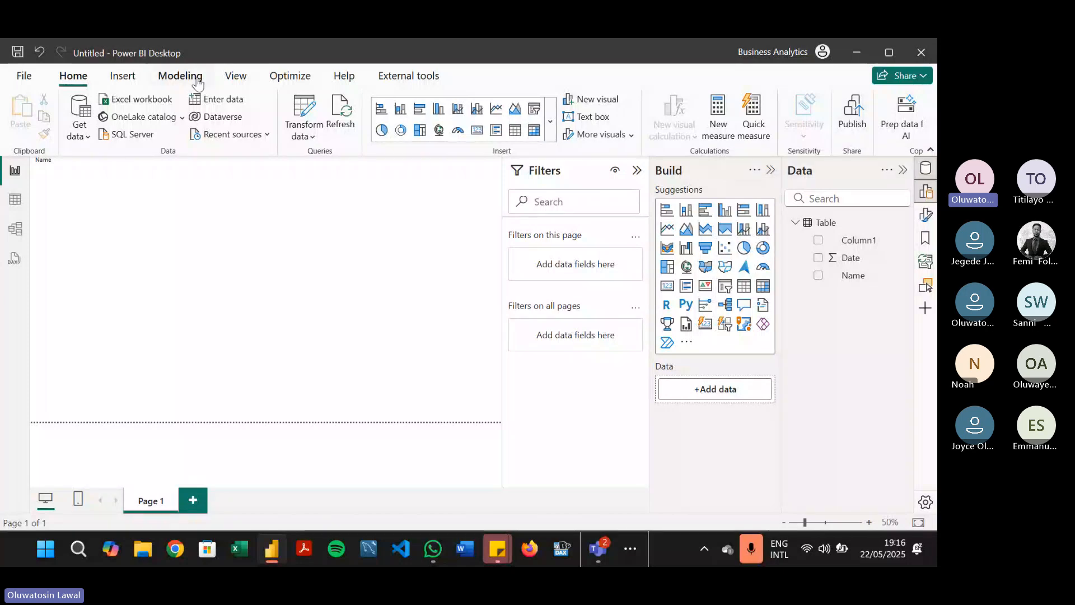
Step: Add a second report page and insert a text box on it containing "sfacvadvdasvda"
left_click(123, 76)
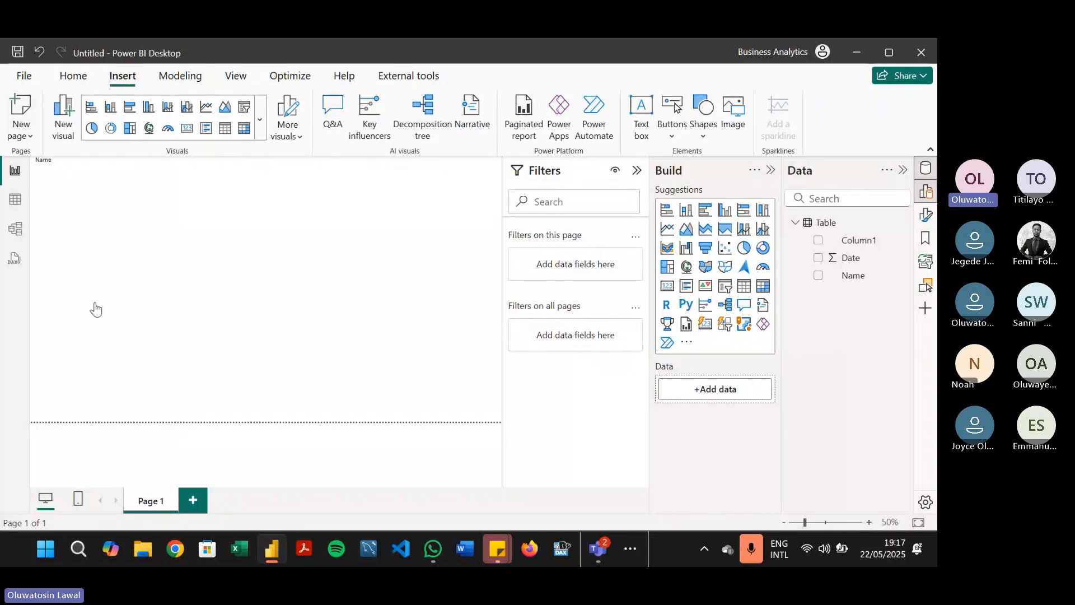
left_click(196, 500)
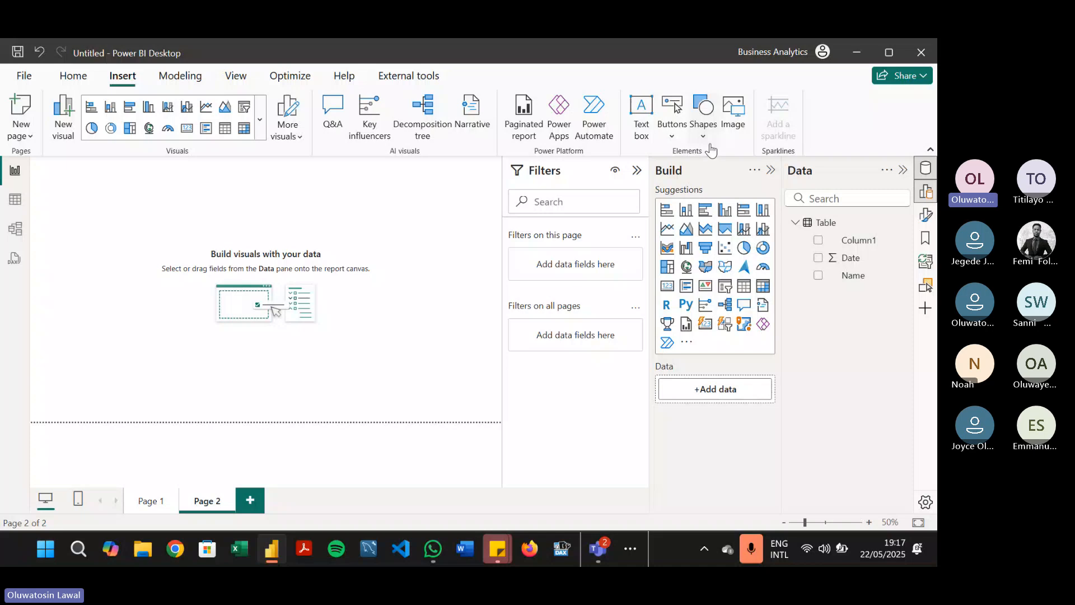
left_click(641, 117)
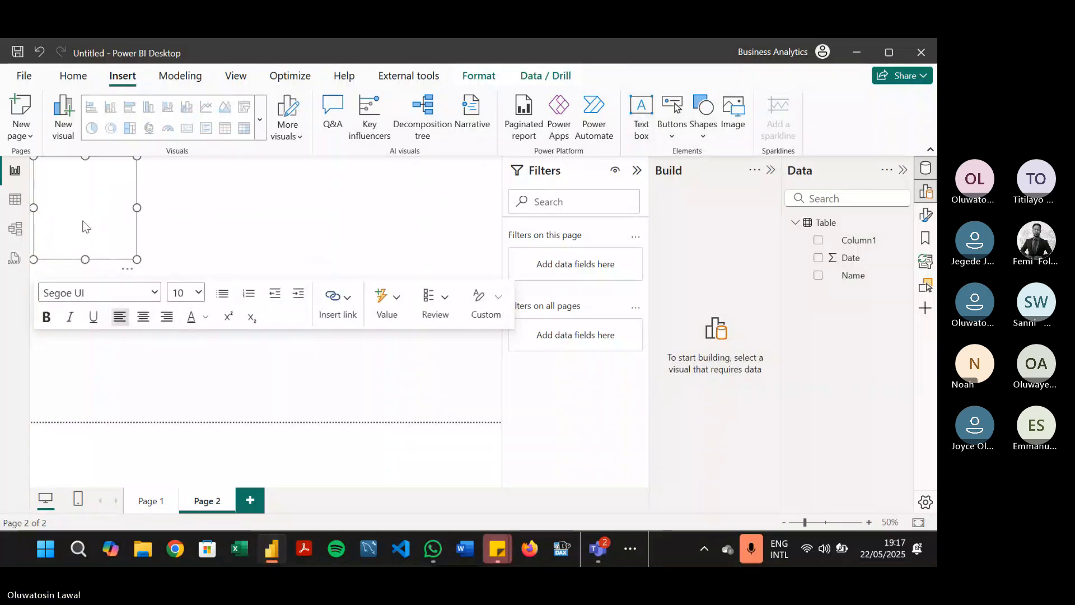
type("sfacvadvdasvda")
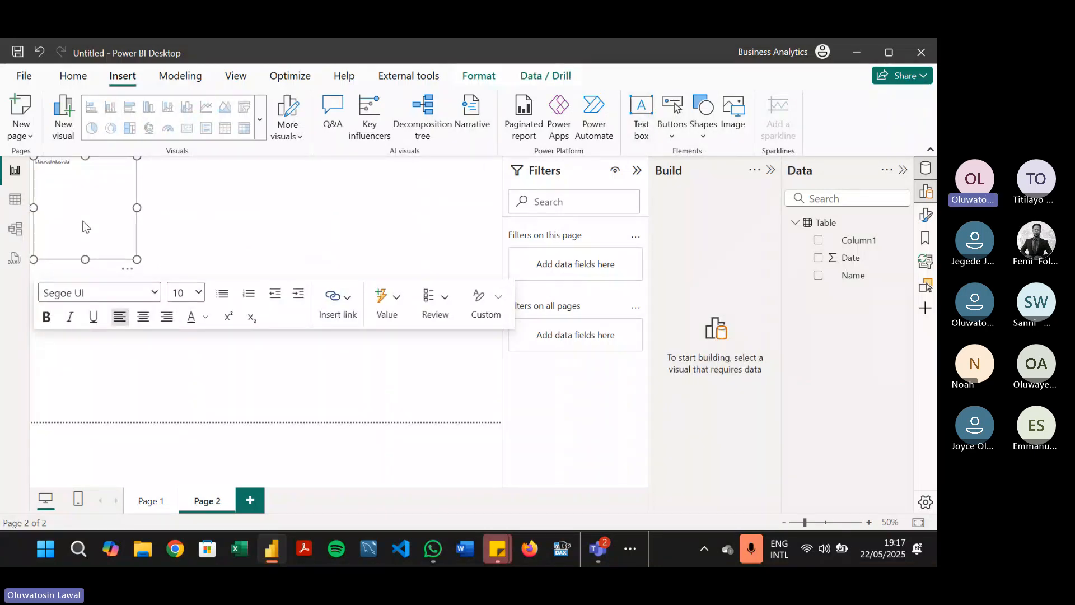
Step: Set the text box's text to the DIN Light font at size 12
left_click(155, 293)
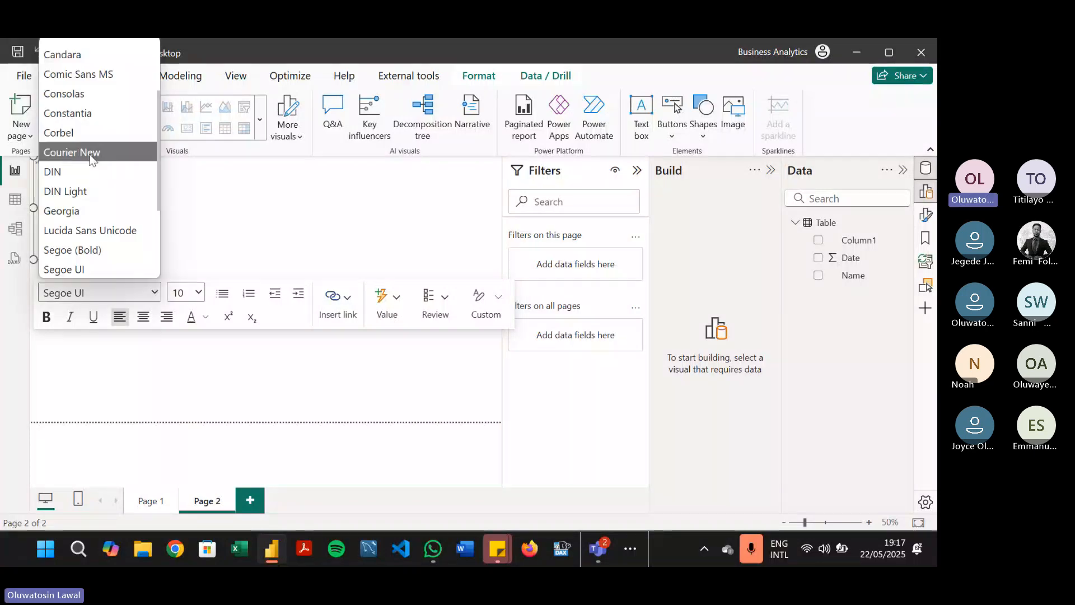
left_click(89, 160)
left_click(154, 291)
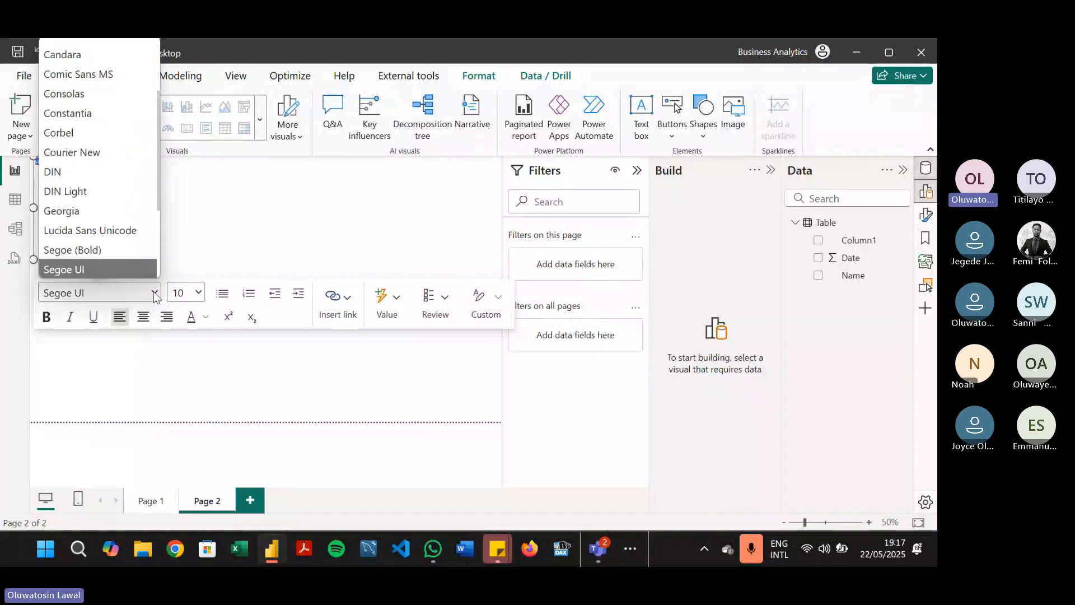
left_click(117, 191)
left_click(199, 292)
left_click(181, 132)
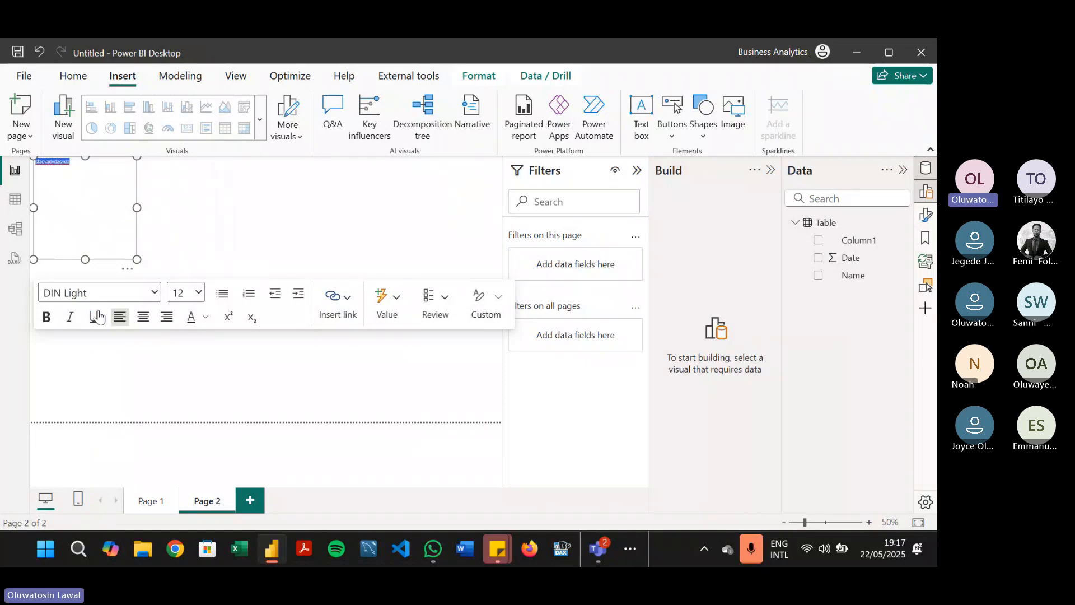
Step: Make the text box's text bold and colour it dark blue
left_click(46, 317)
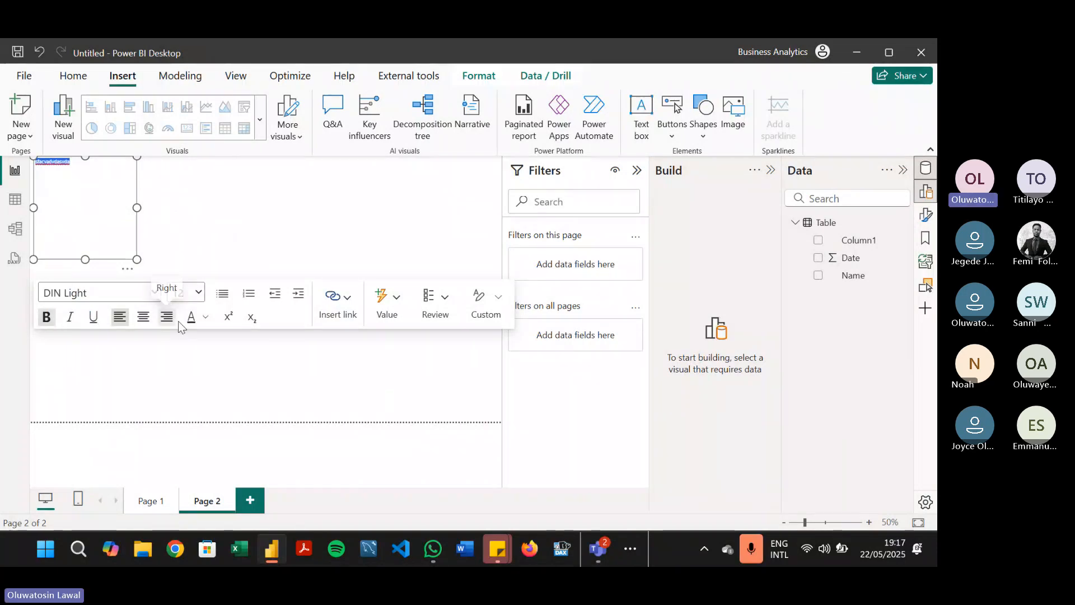
left_click(205, 317)
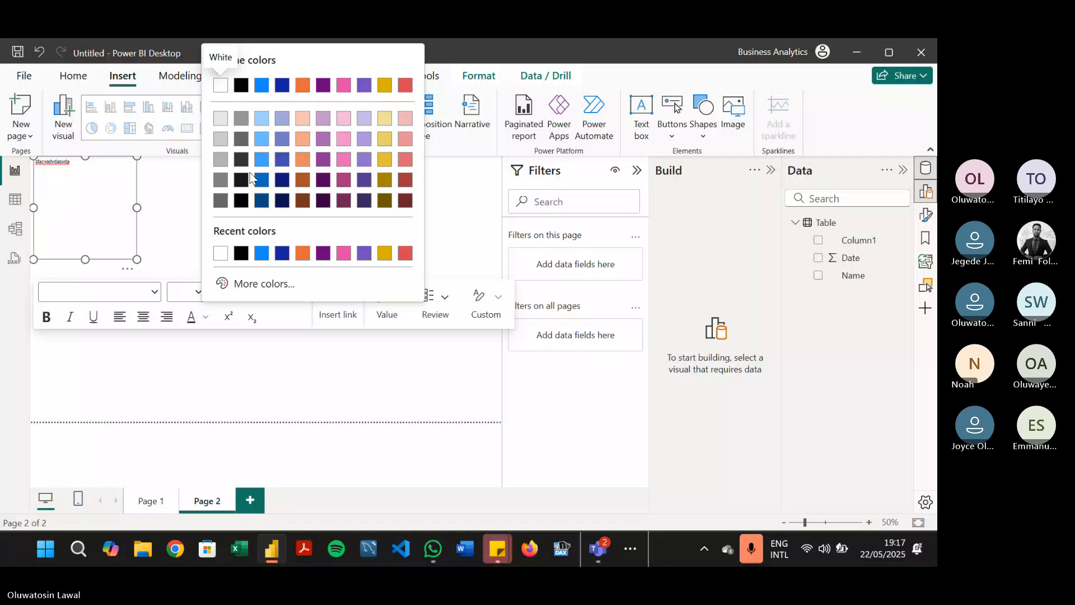
left_click(282, 163)
left_click(235, 229)
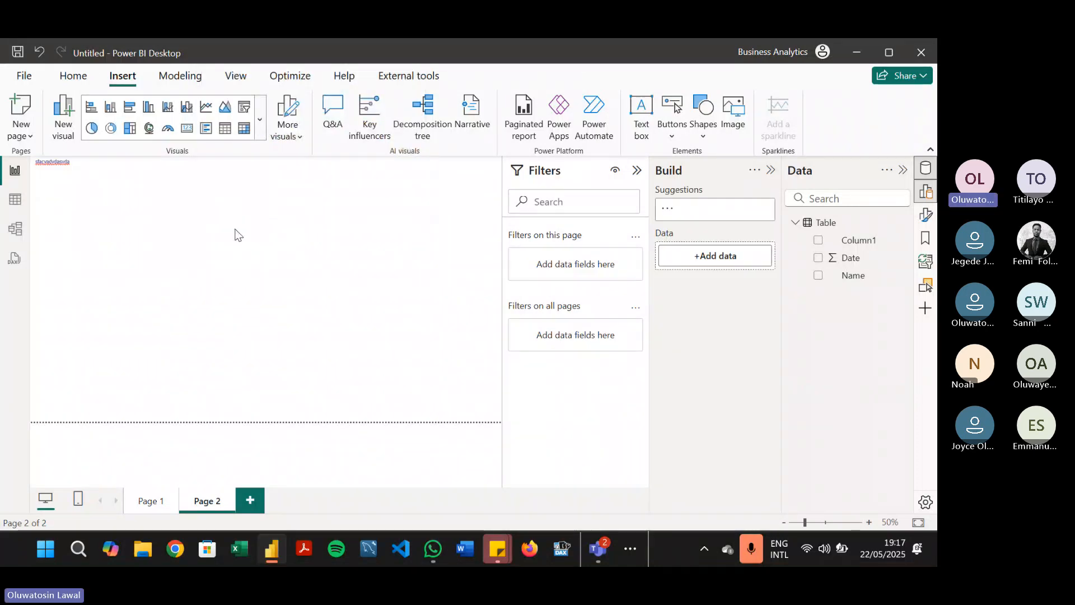
left_click(93, 185)
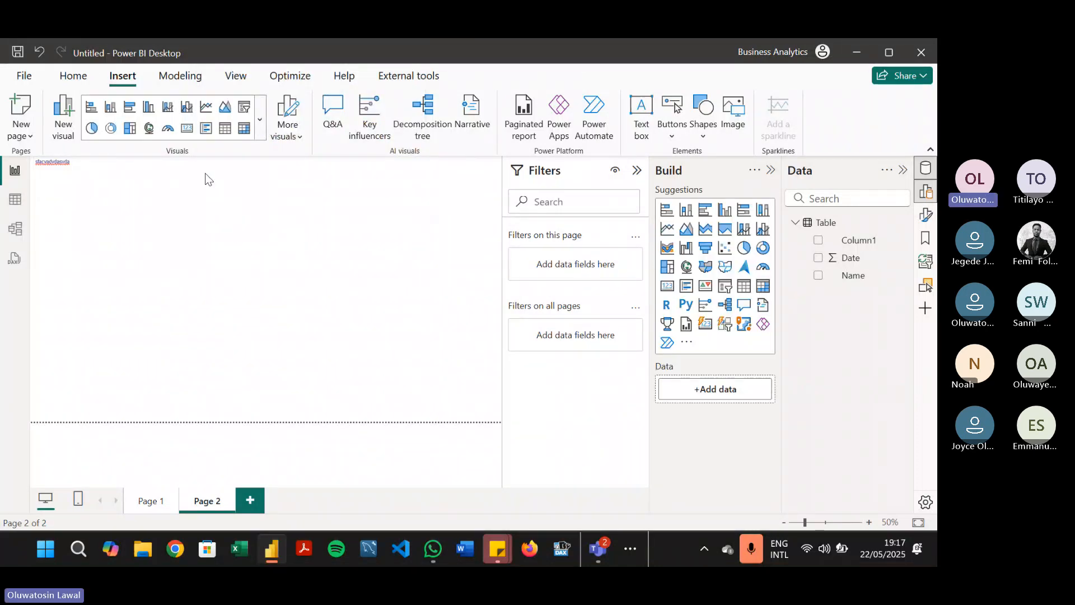
Step: Look through the button types and shapes that can be inserted on the report page
left_click(666, 130)
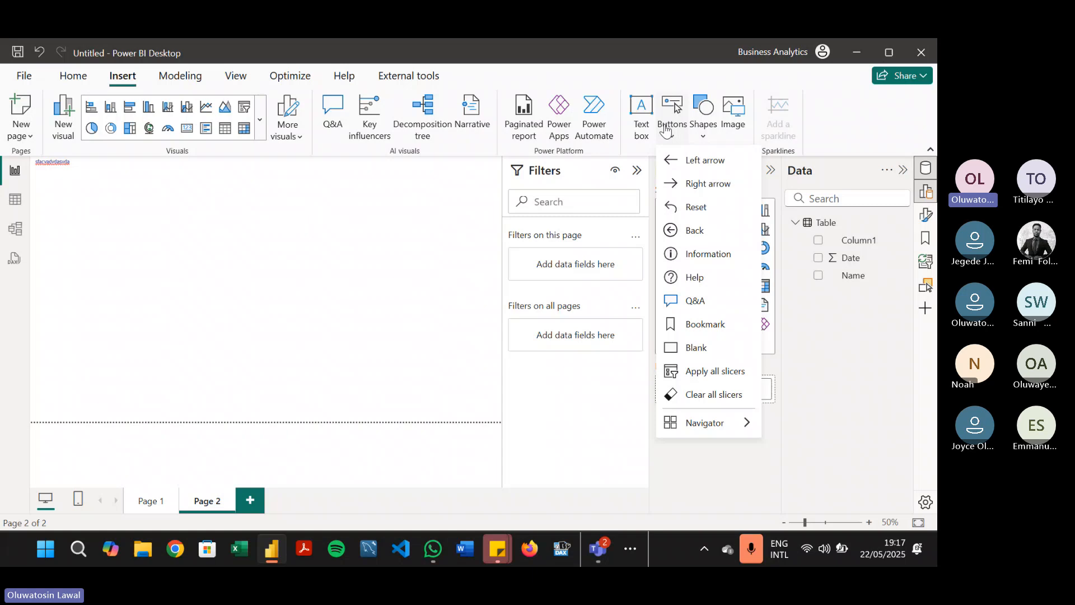
left_click(700, 133)
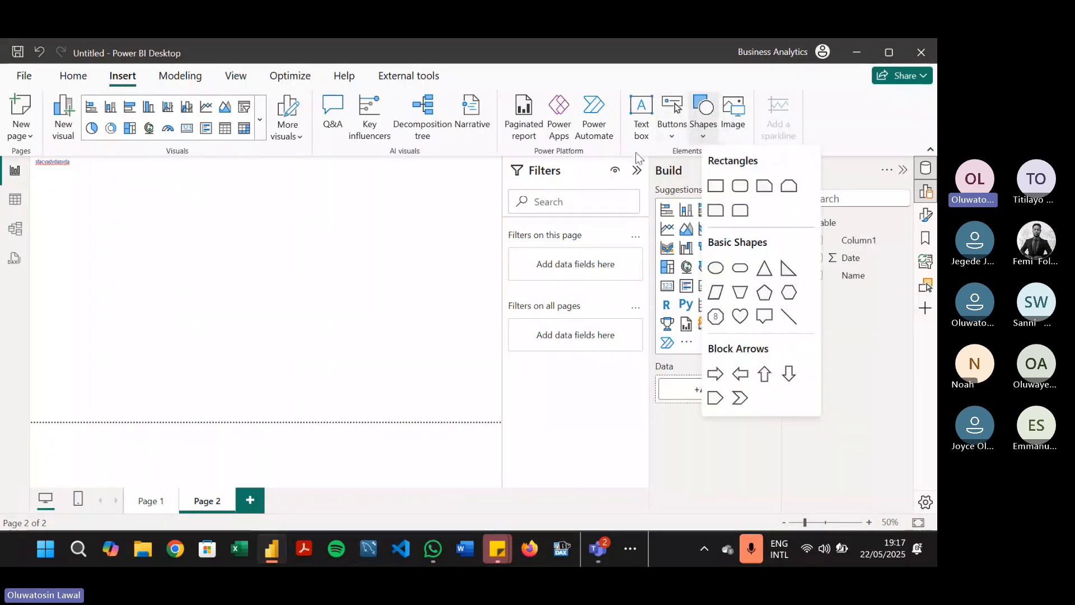
left_click(319, 286)
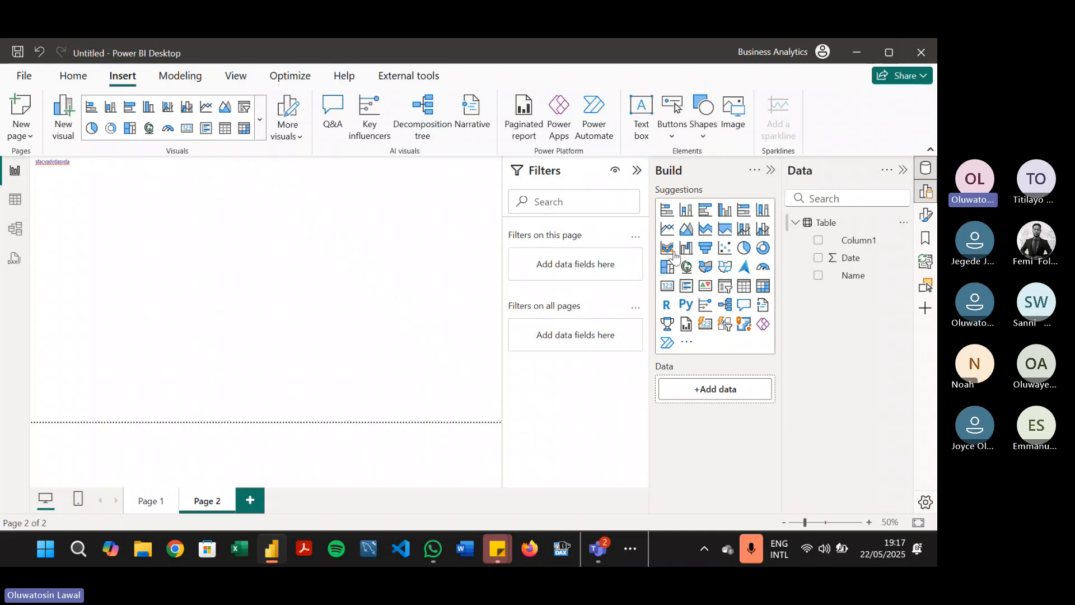
Step: Try to add a new calculated column to the table in the table view without entering a formula
left_click(185, 80)
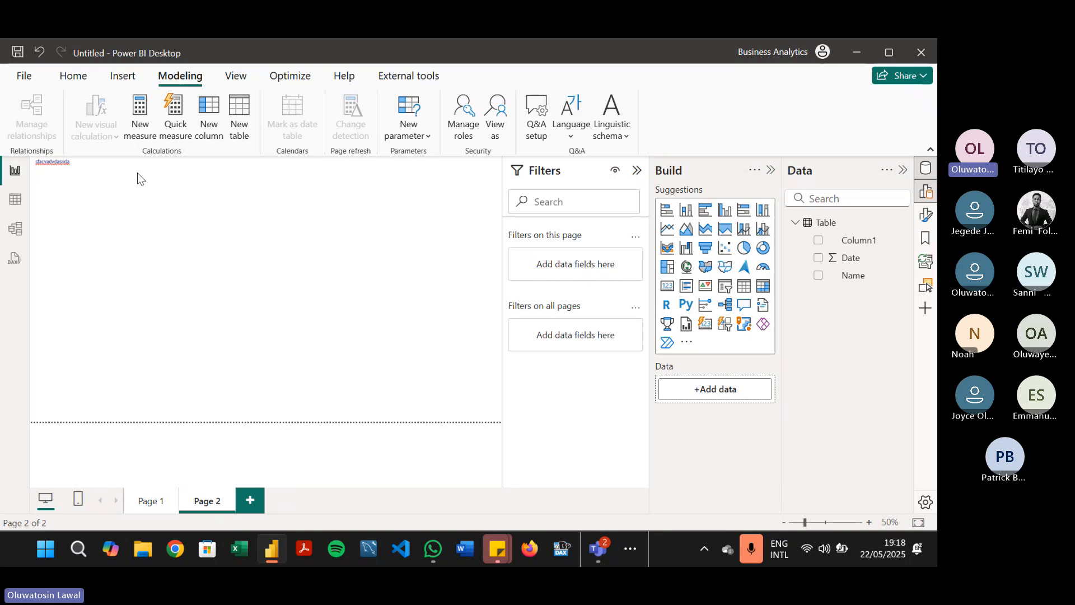
left_click(15, 199)
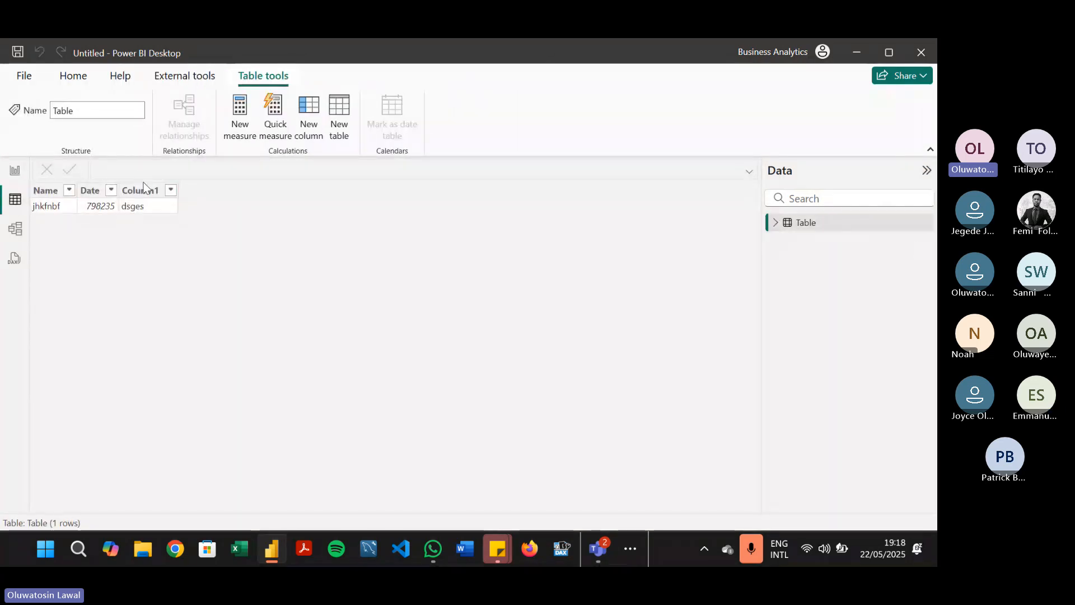
left_click(317, 112)
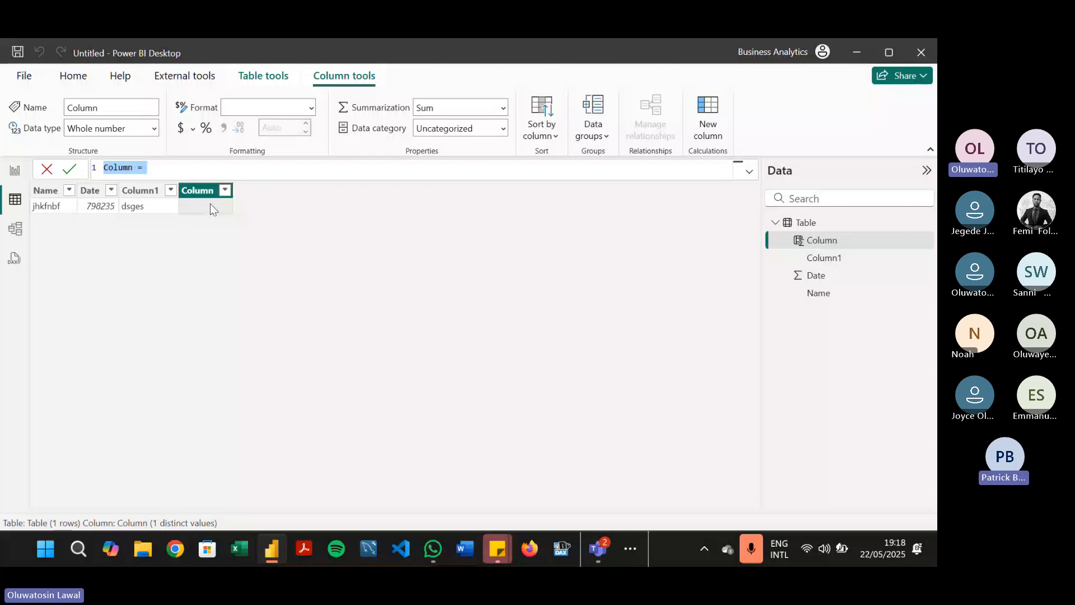
left_click(70, 169)
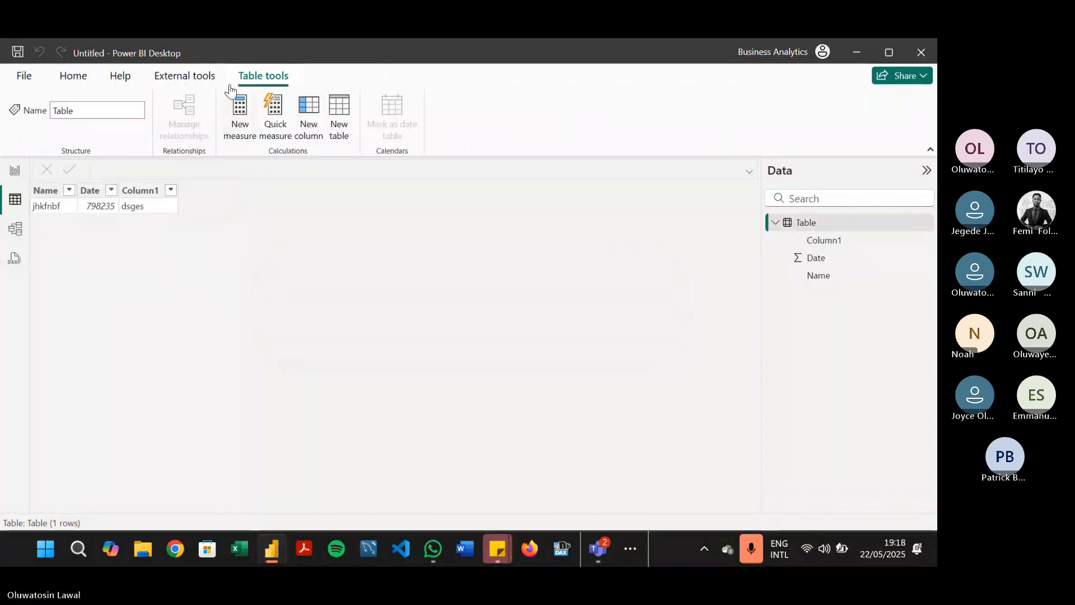
Step: Return to the report view and review the modeling commands, including the security role options
left_click(79, 80)
left_click(15, 173)
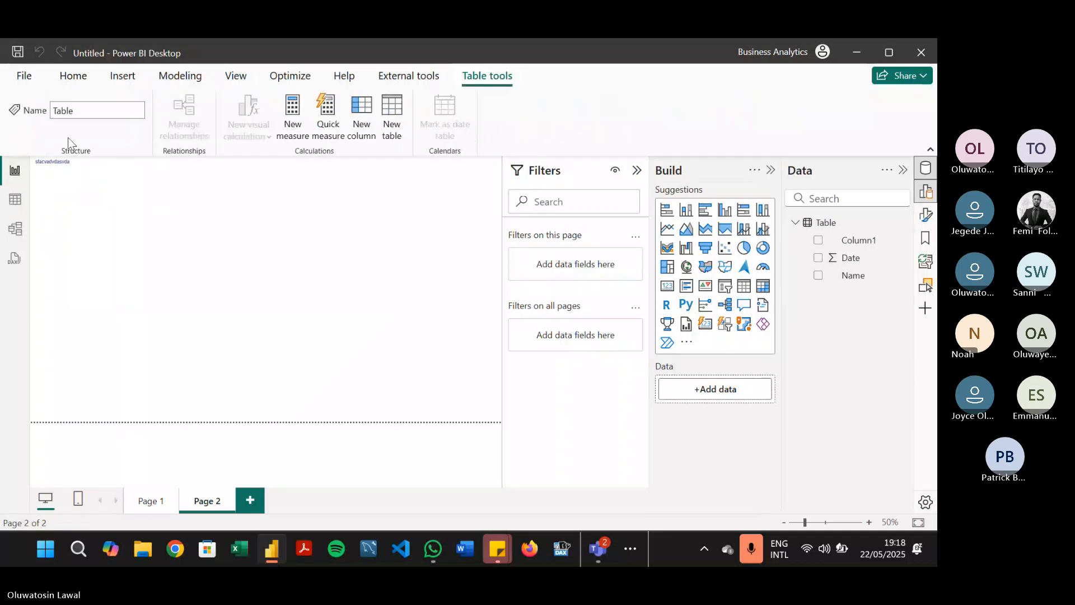
left_click(132, 80)
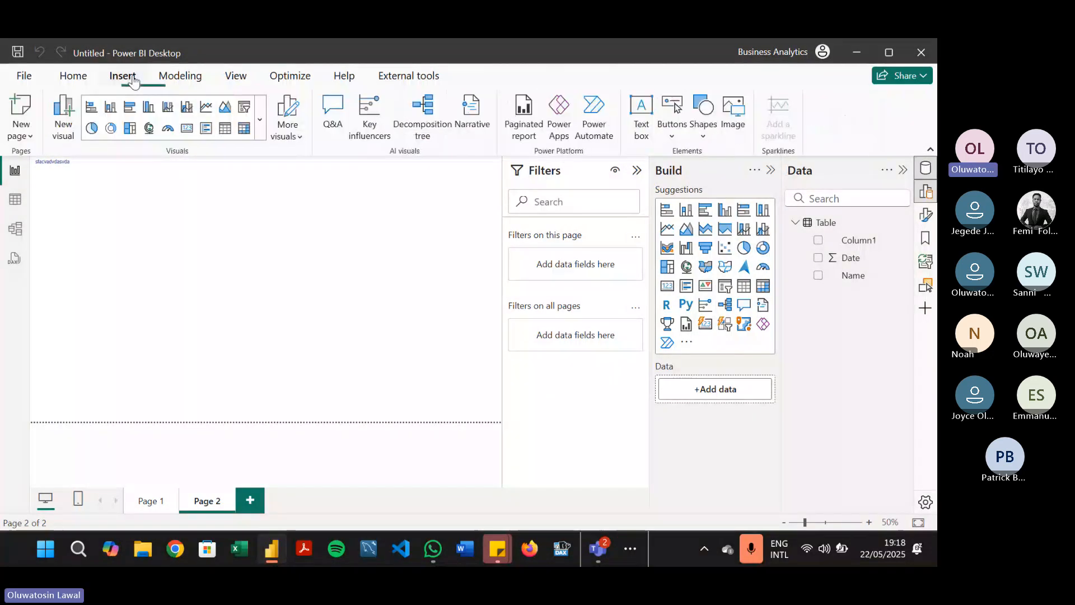
left_click(172, 80)
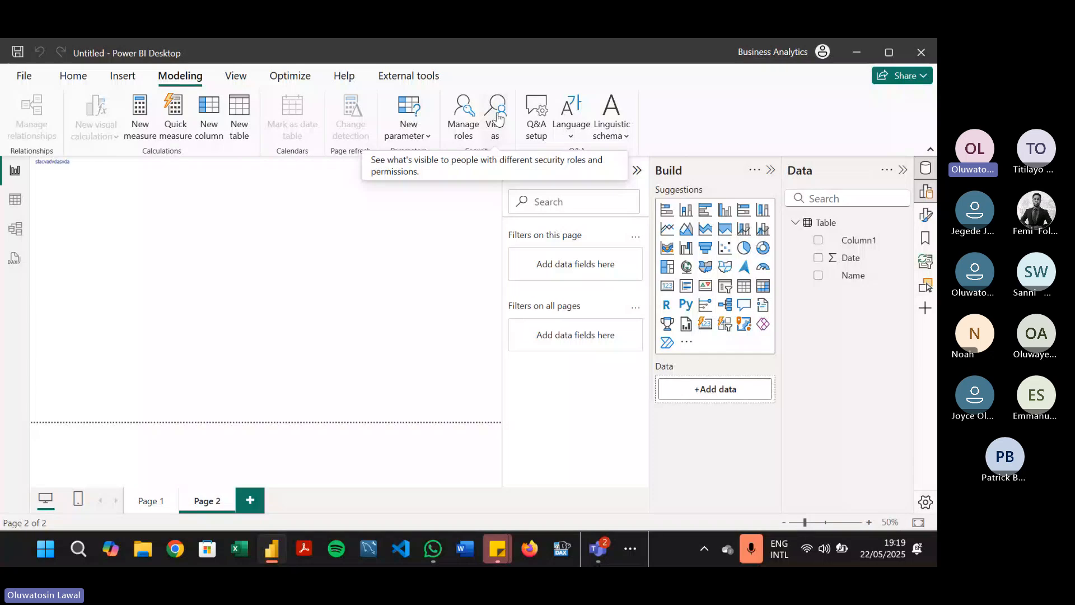
Step: Apply the purple gradient theme from the Power BI themes to the report and check the text box against it
left_click(232, 86)
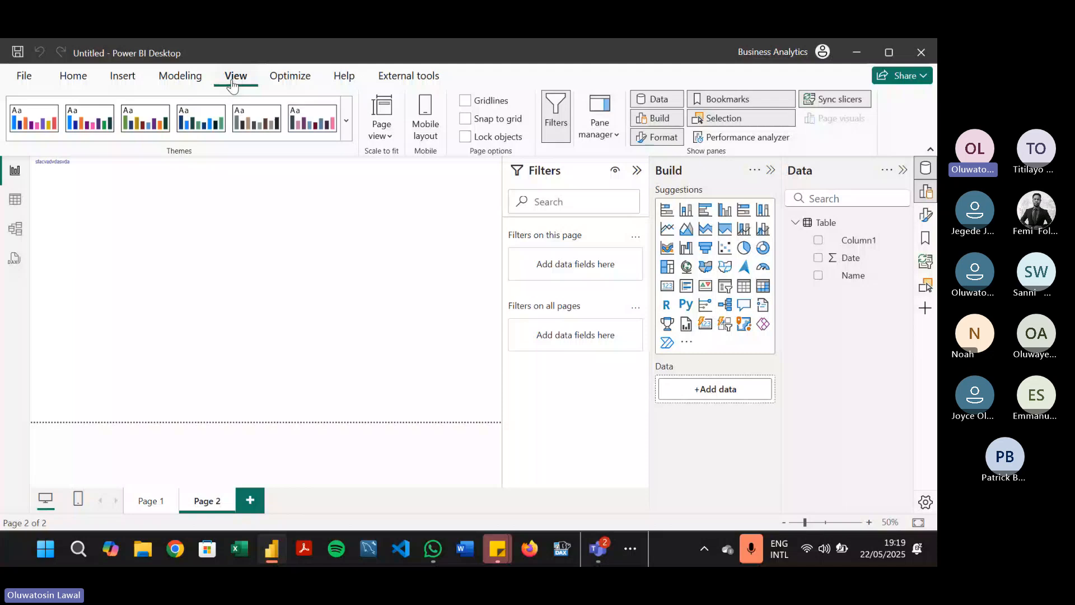
left_click(346, 120)
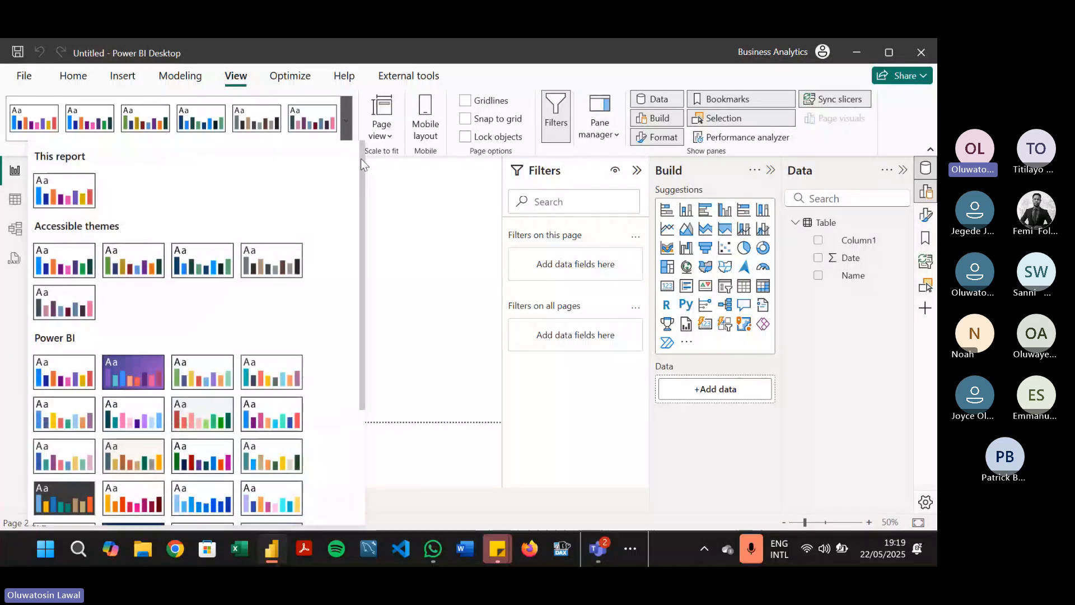
left_click_drag(361, 159, 358, 315)
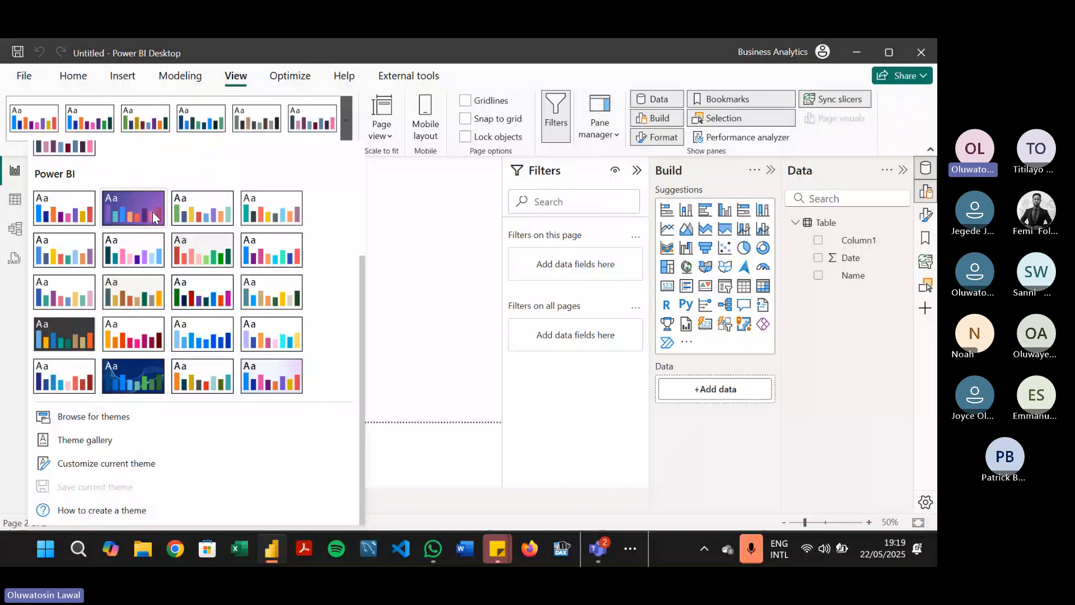
left_click(134, 208)
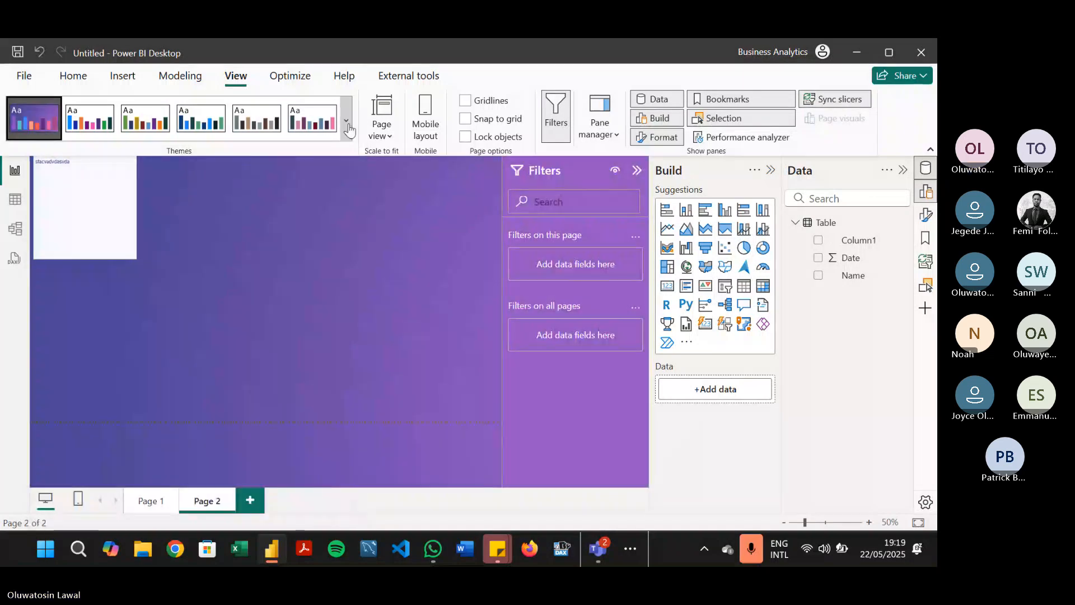
left_click(346, 124)
left_click(347, 124)
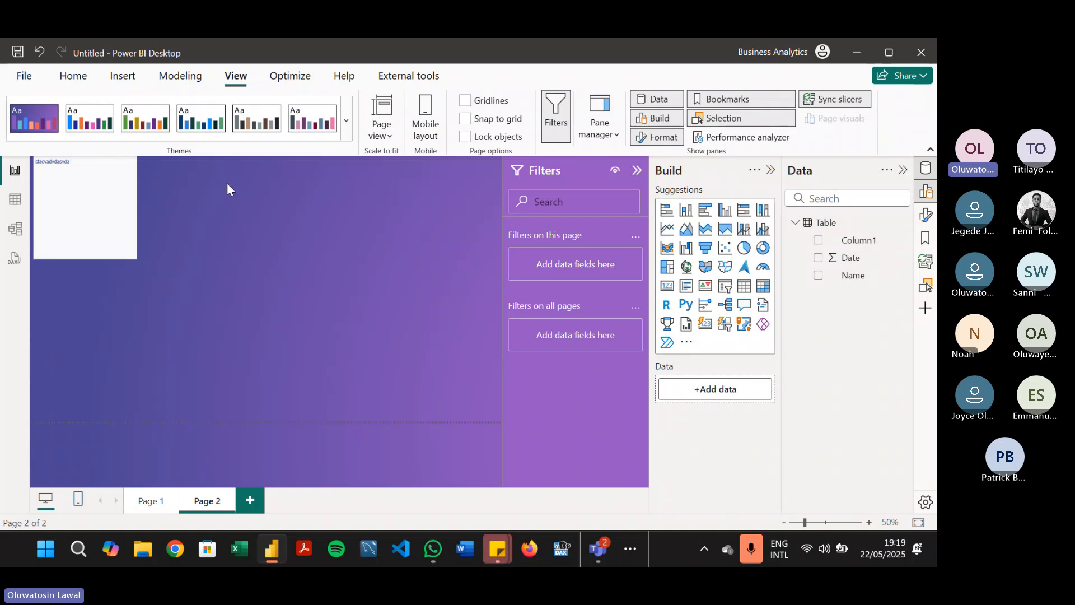
left_click(128, 214)
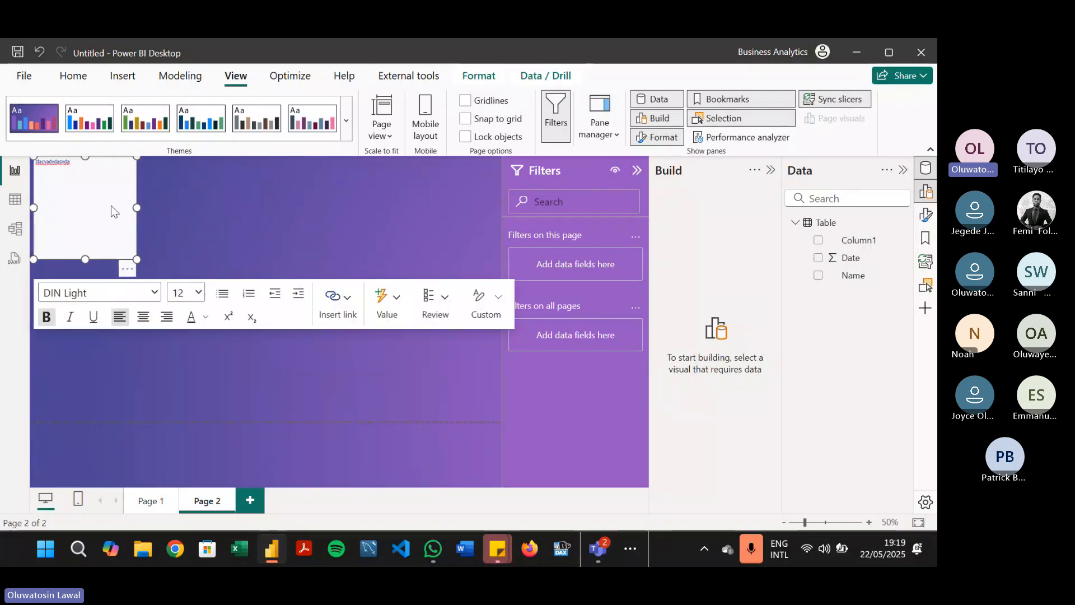
left_click(166, 201)
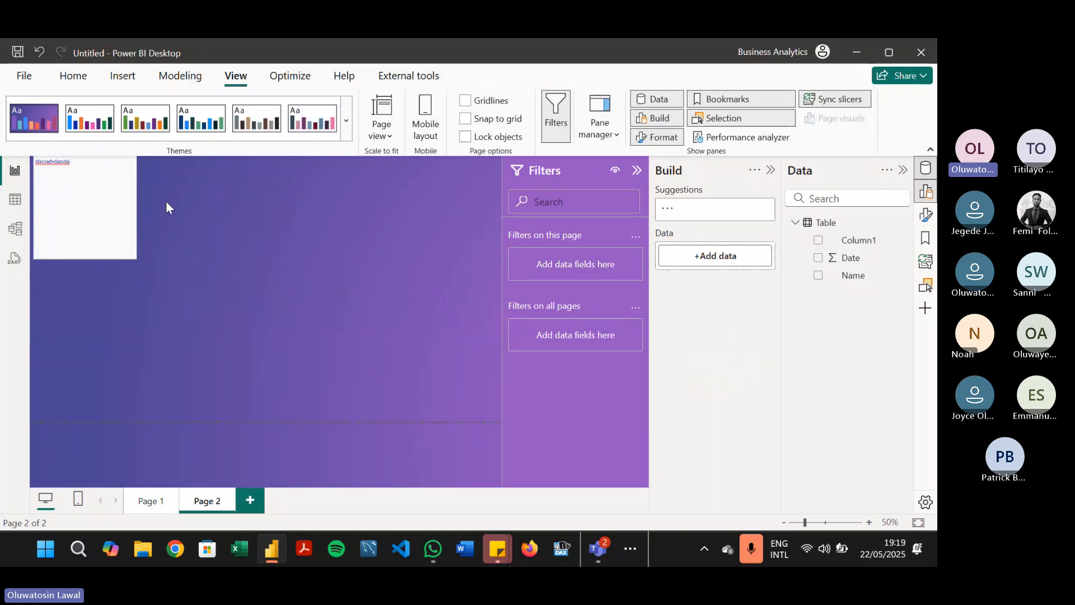
Step: Apply the white Power BI theme with the orange-to-dark-red palette to the report, and review the other available themes
left_click(346, 120)
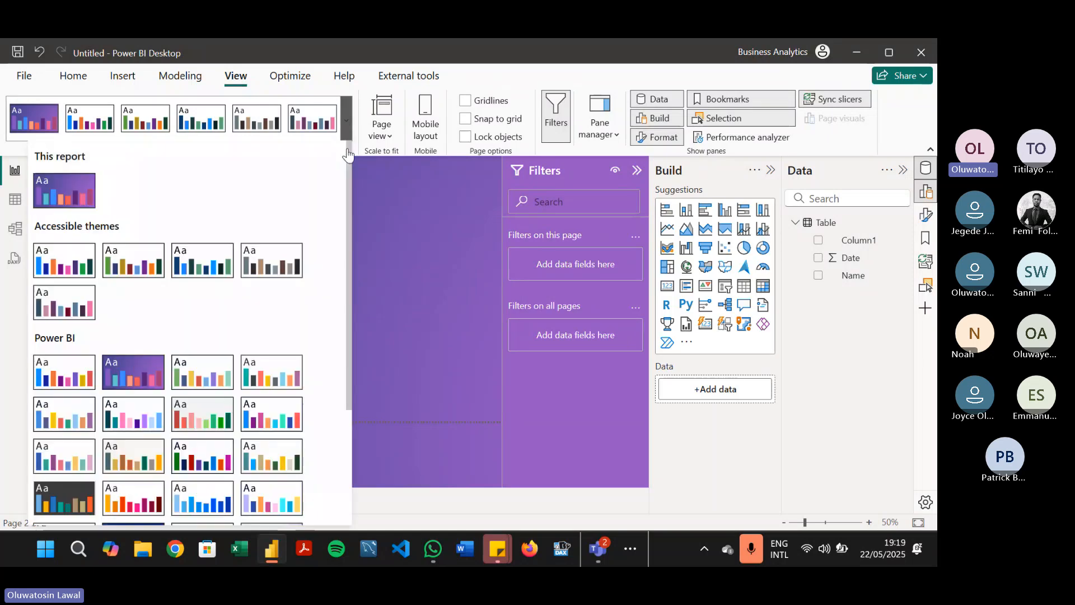
left_click_drag(347, 204, 331, 384)
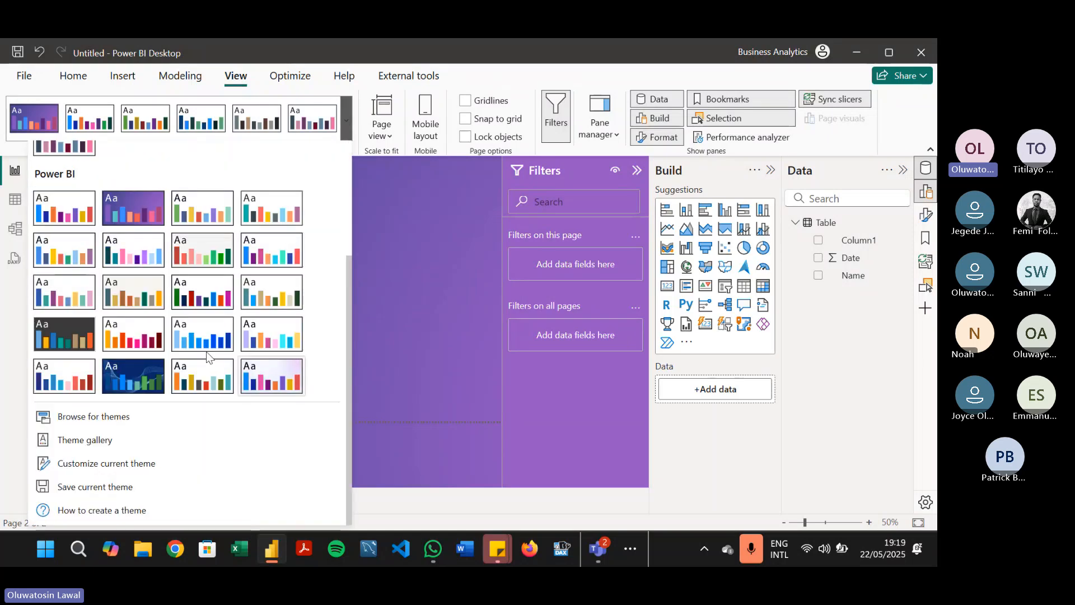
left_click(120, 344)
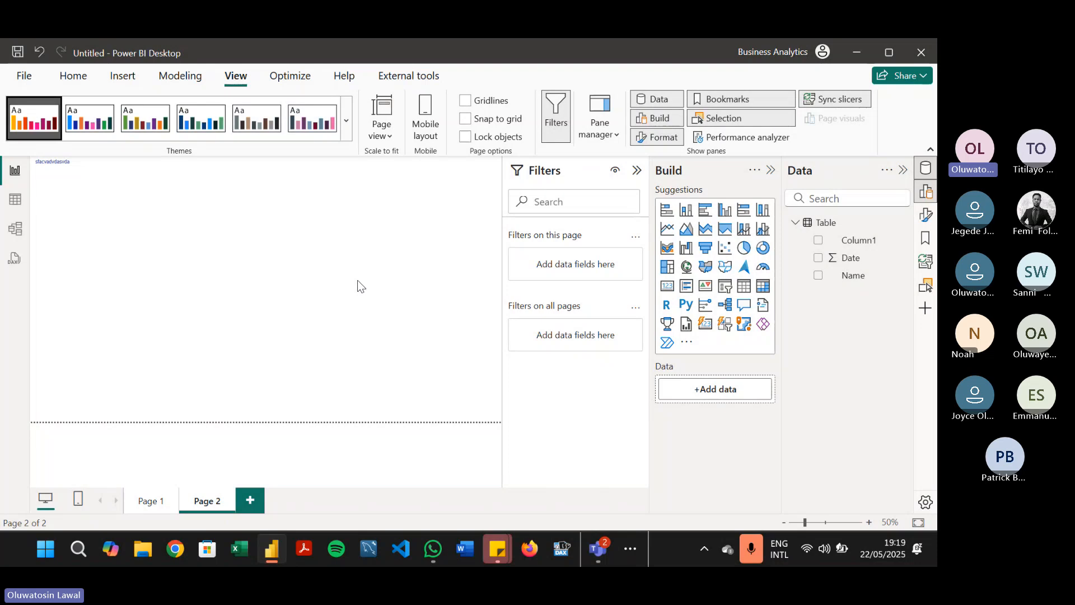
left_click(346, 119)
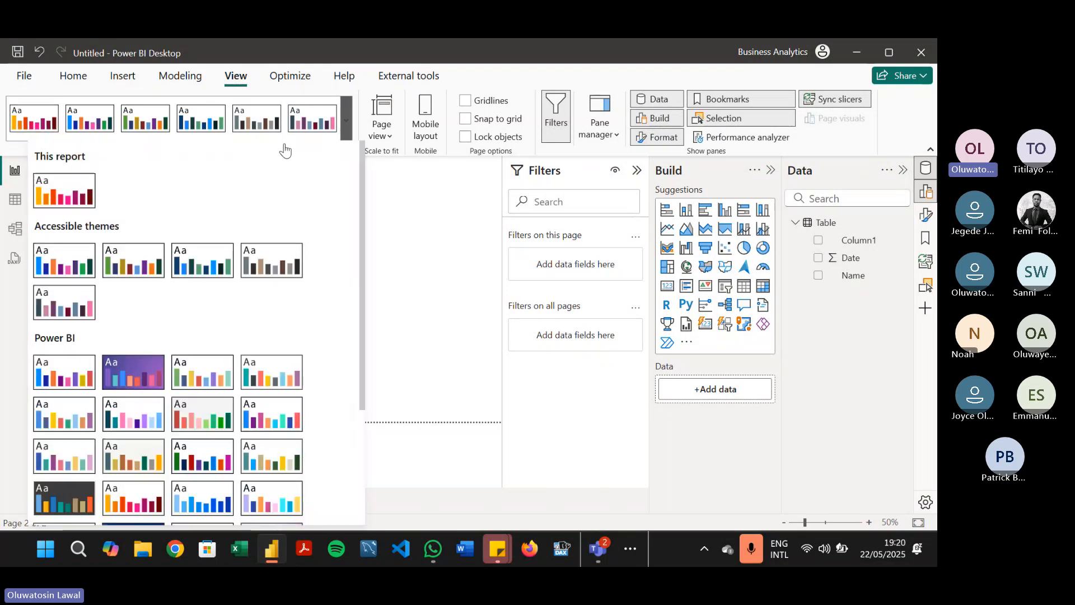
left_click(365, 168)
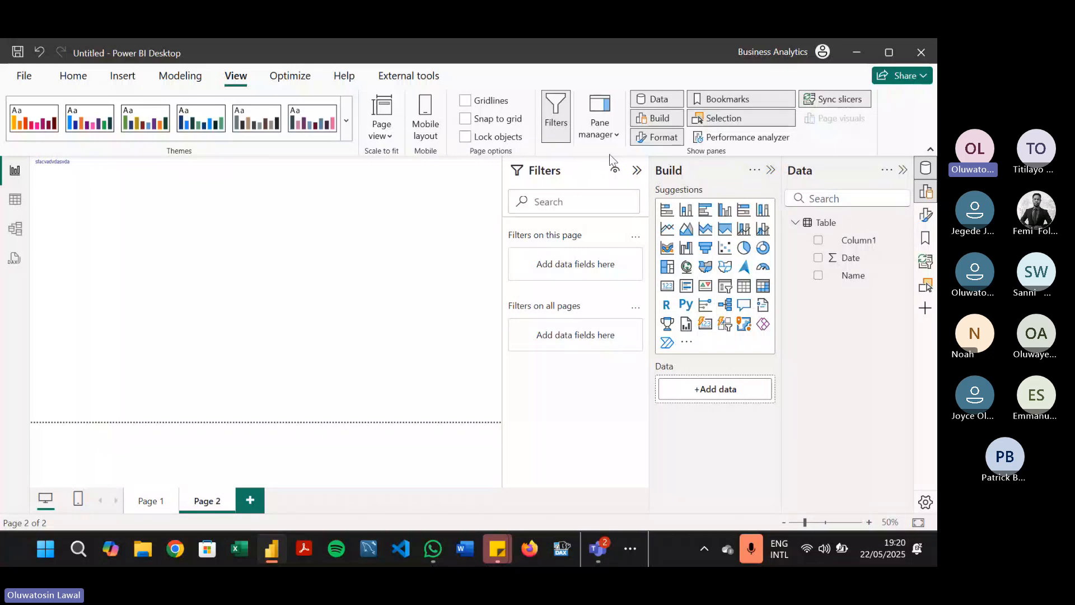
Step: Collapse the open side panes and hide the Data, Bookmarks, Sync slicers, Selection, Build and Format panes
left_click(637, 172)
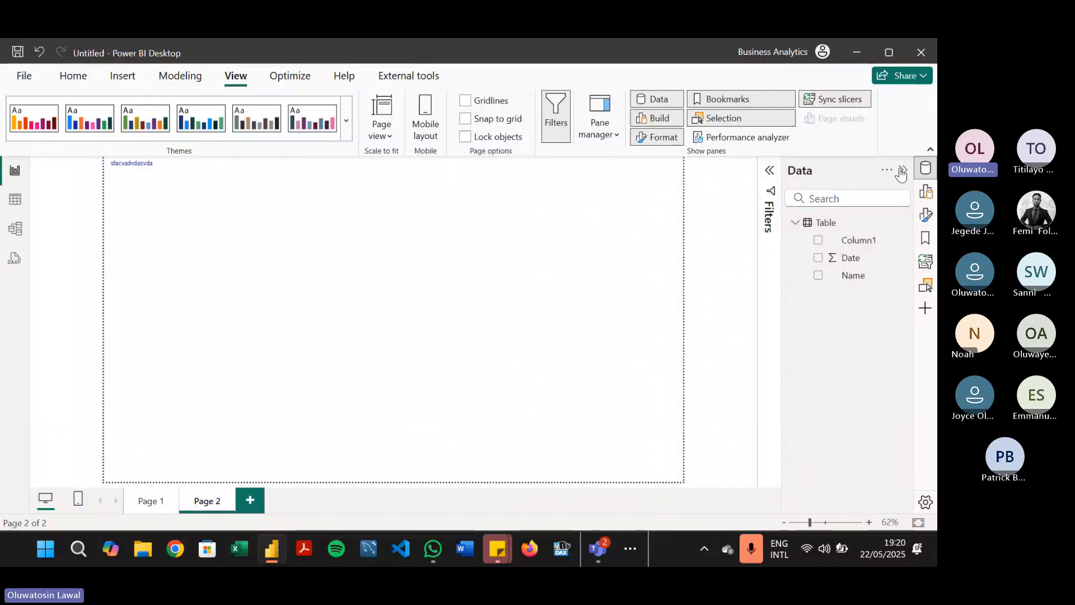
left_click(902, 170)
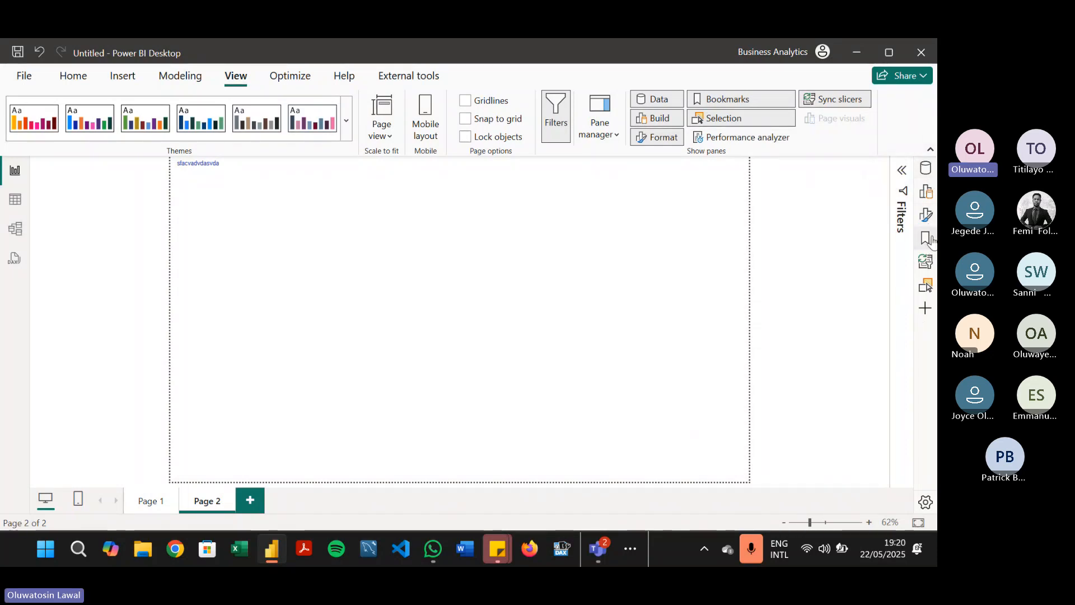
left_click(655, 100)
left_click(704, 103)
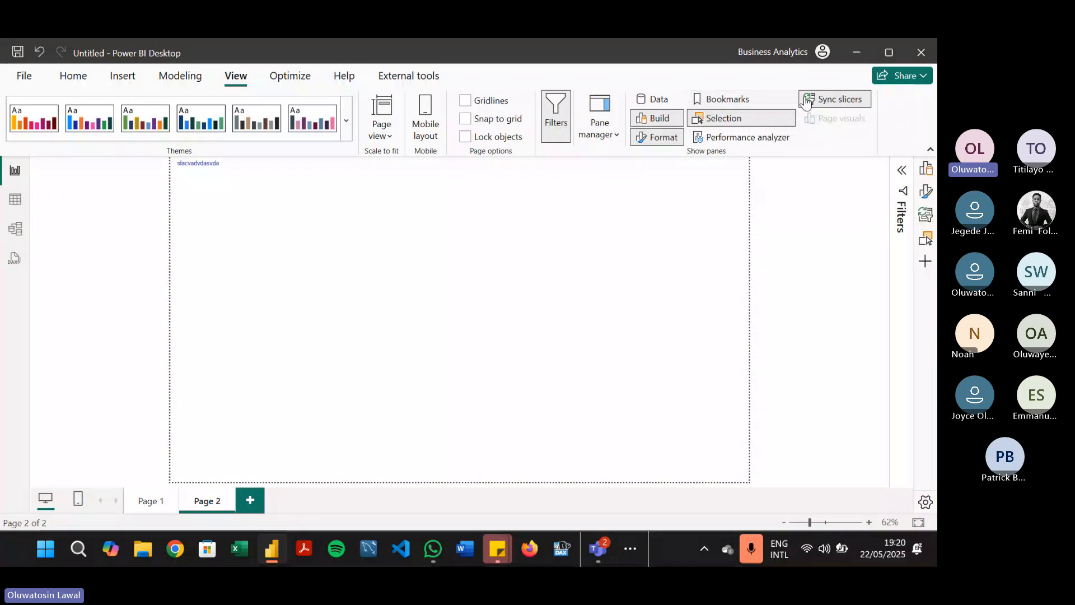
left_click(808, 99)
left_click(745, 118)
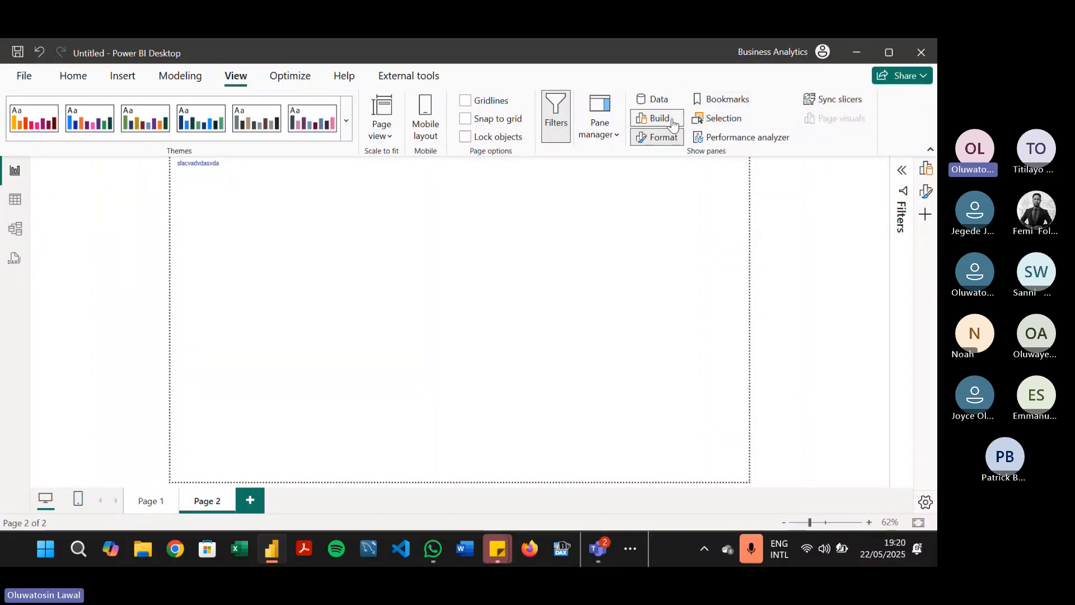
left_click(672, 118)
left_click(661, 137)
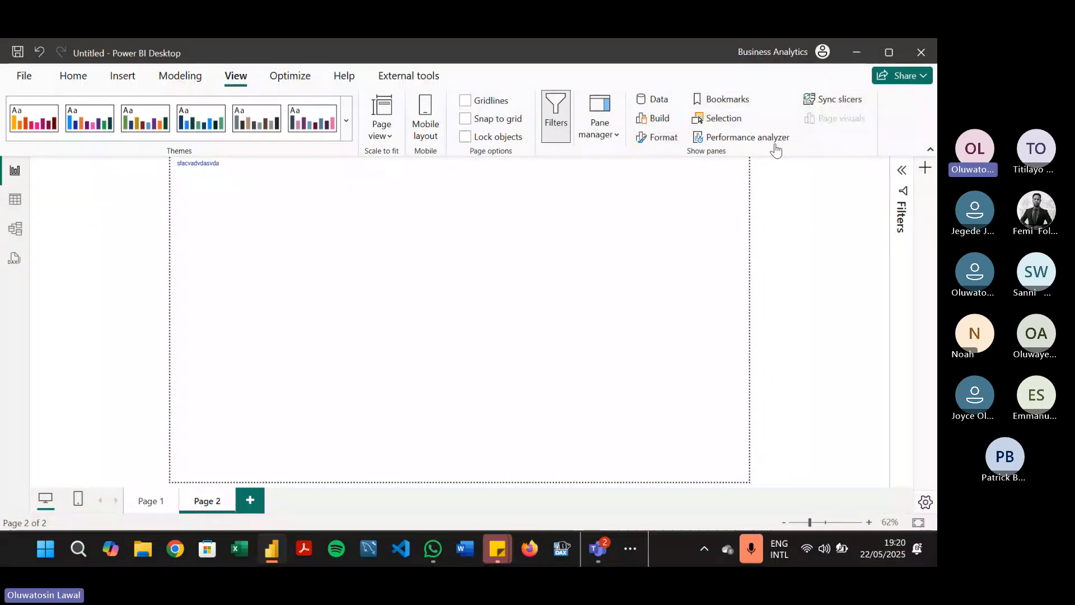
Step: Show the Data, Bookmarks, Sync slicers, Selection and Build panes again
left_click(654, 99)
left_click(723, 99)
left_click(809, 101)
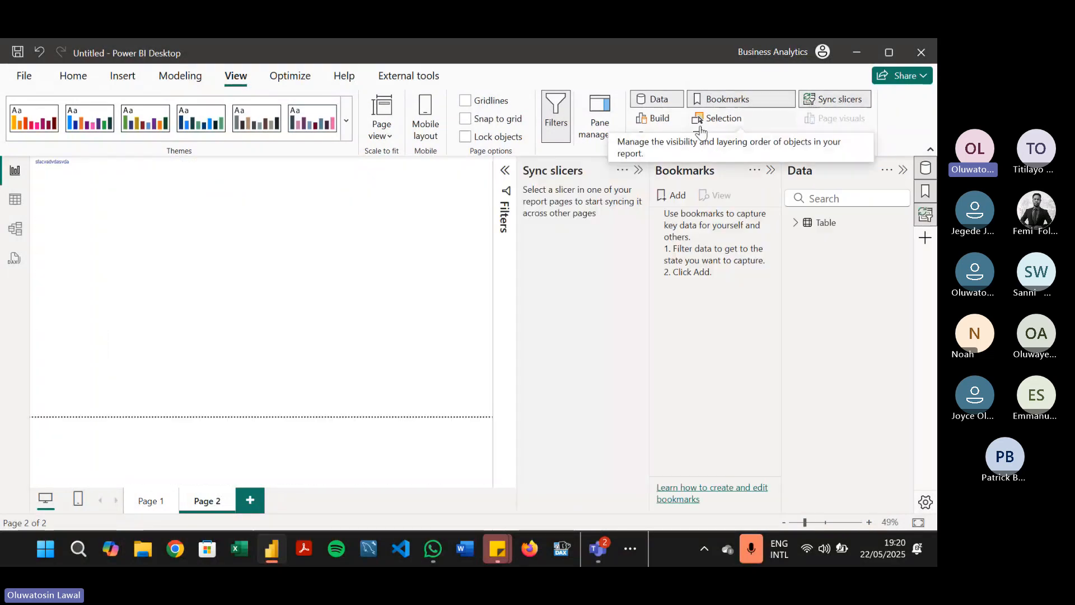
left_click(701, 121)
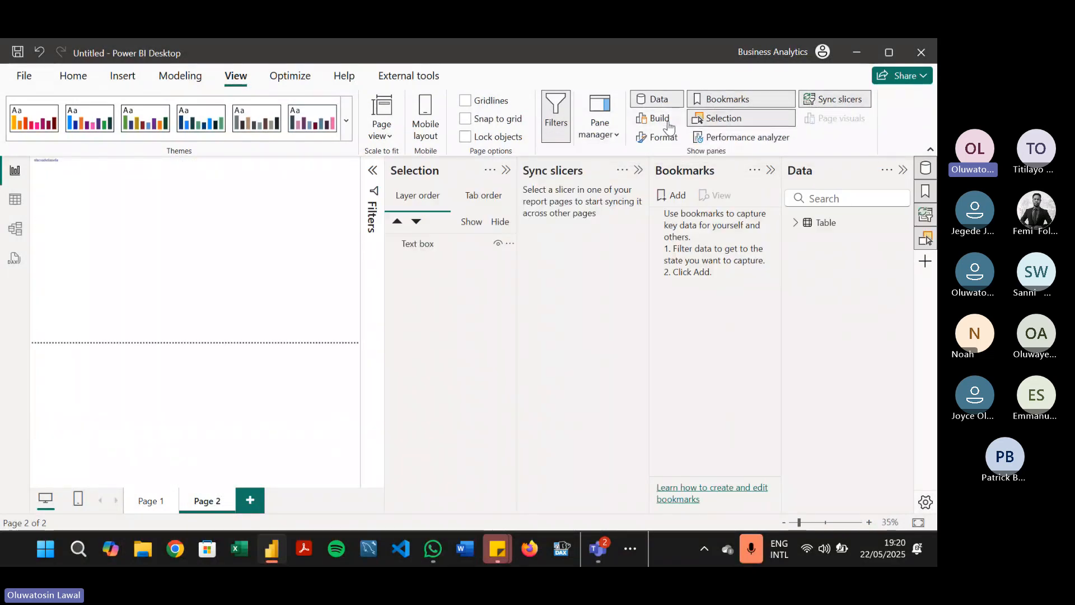
left_click(668, 122)
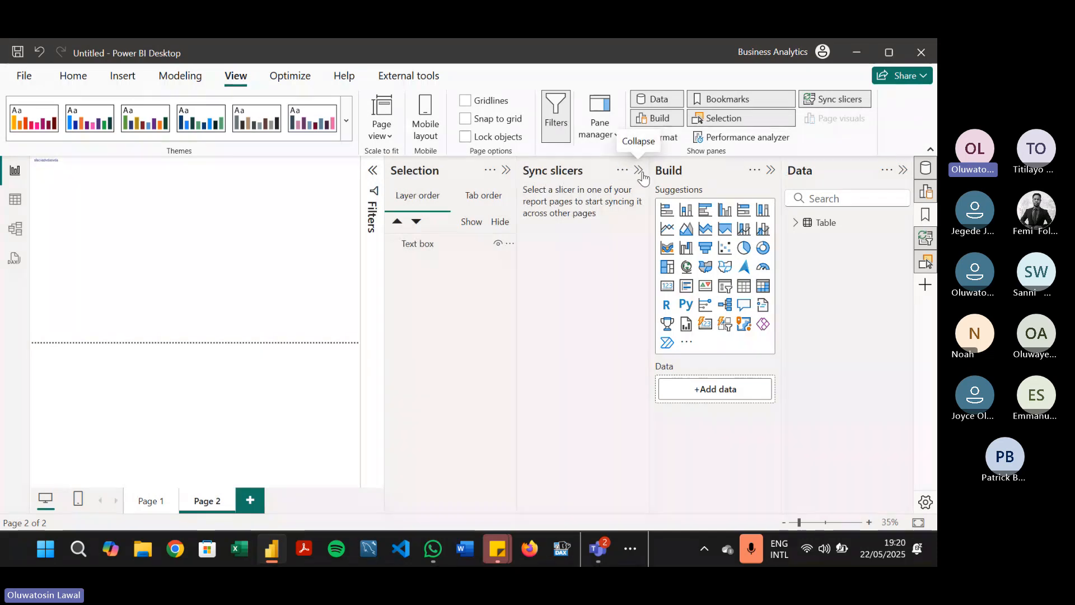
Step: Collapse the Sync slicers, Selection and Data panes, listing the fields of Table first, and leave only the Build pane expanded
left_click(639, 170)
left_click(638, 171)
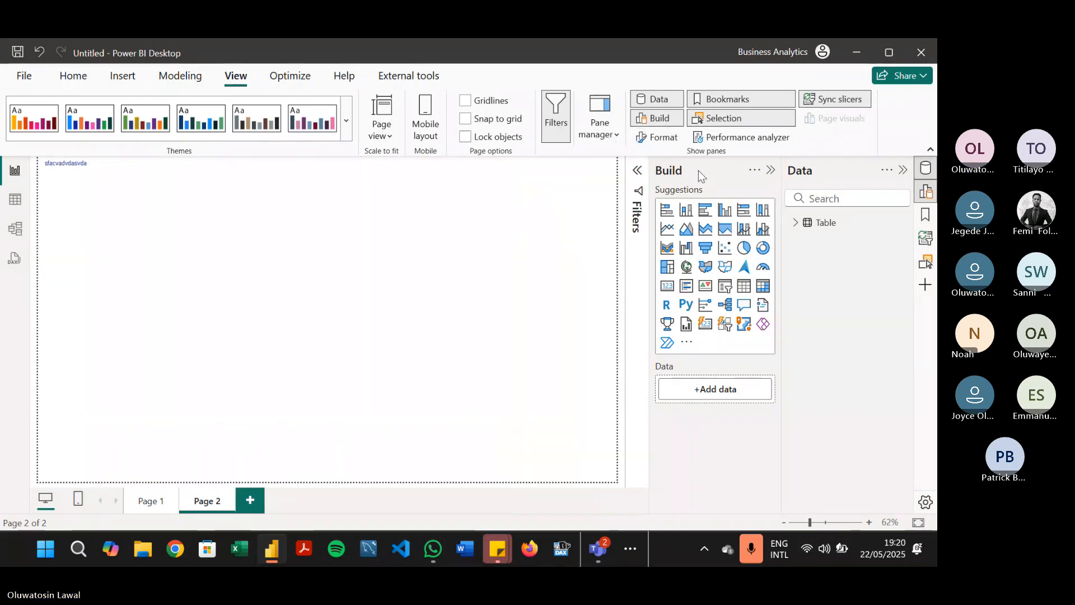
left_click(771, 172)
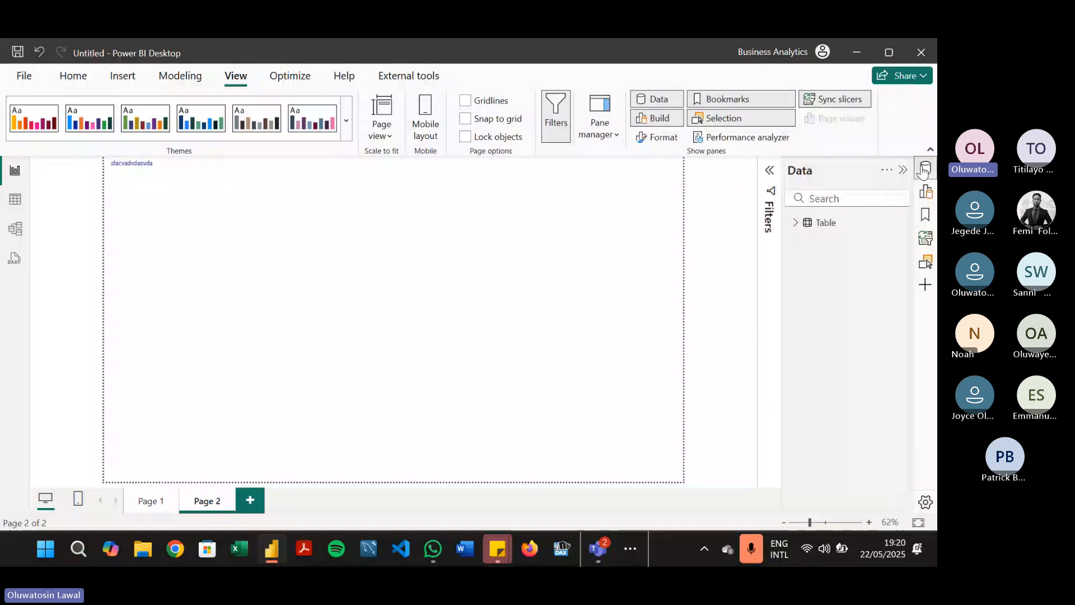
left_click(795, 223)
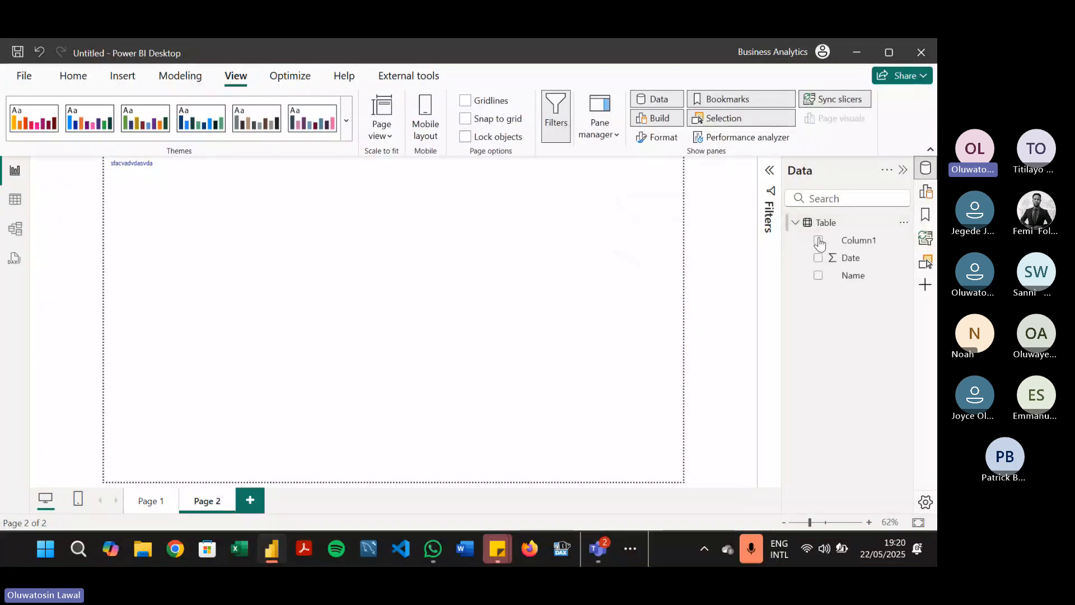
left_click(902, 170)
left_click(925, 192)
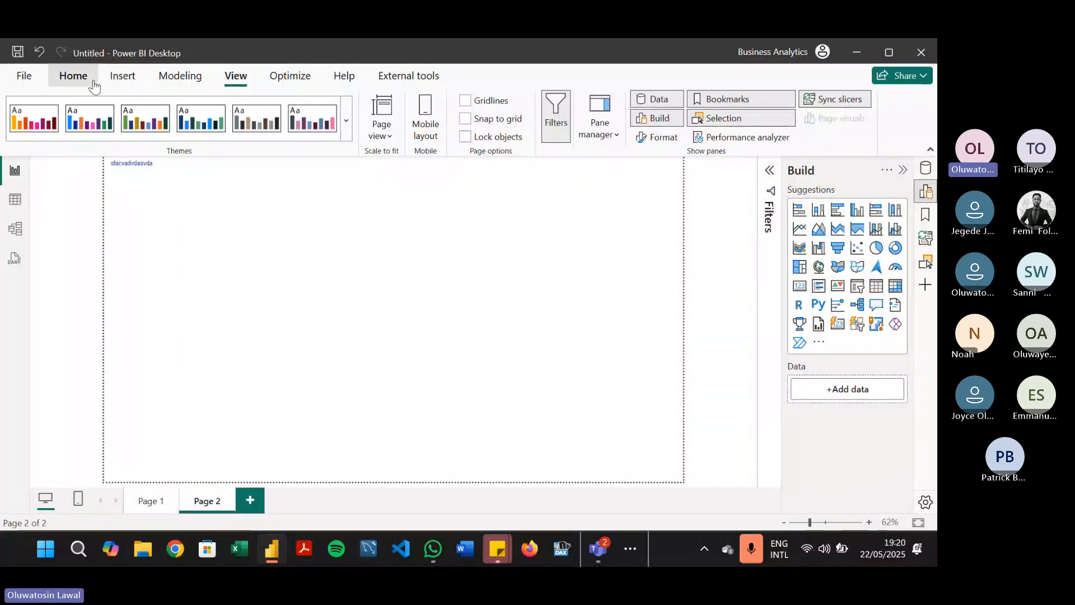
Step: Compare the full gallery of insertable visuals with the visual types offered in the Build pane
left_click(94, 85)
left_click(547, 125)
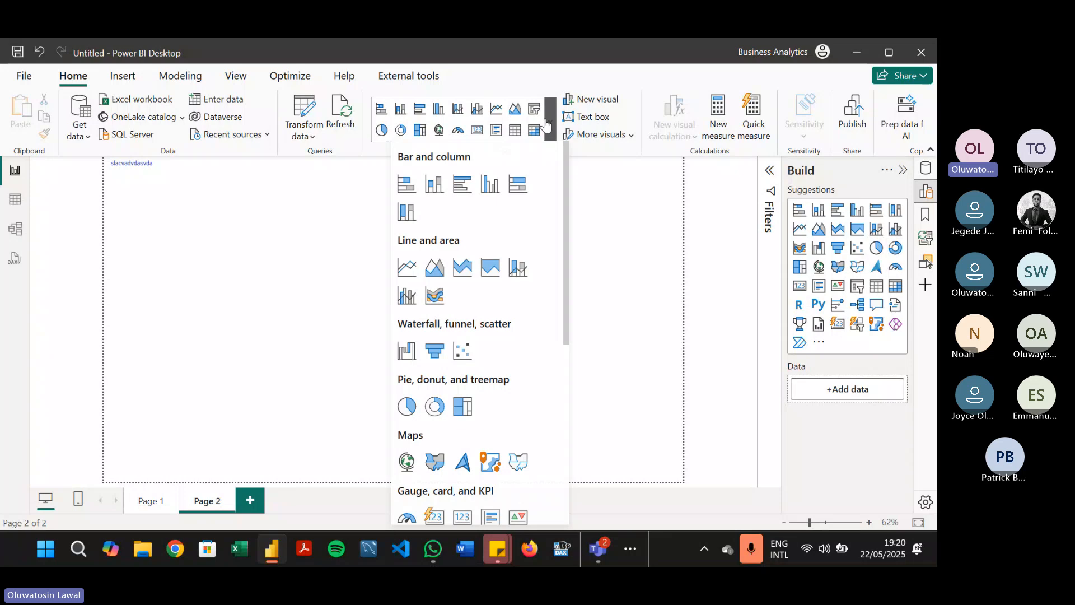
left_click(548, 127)
left_click(923, 194)
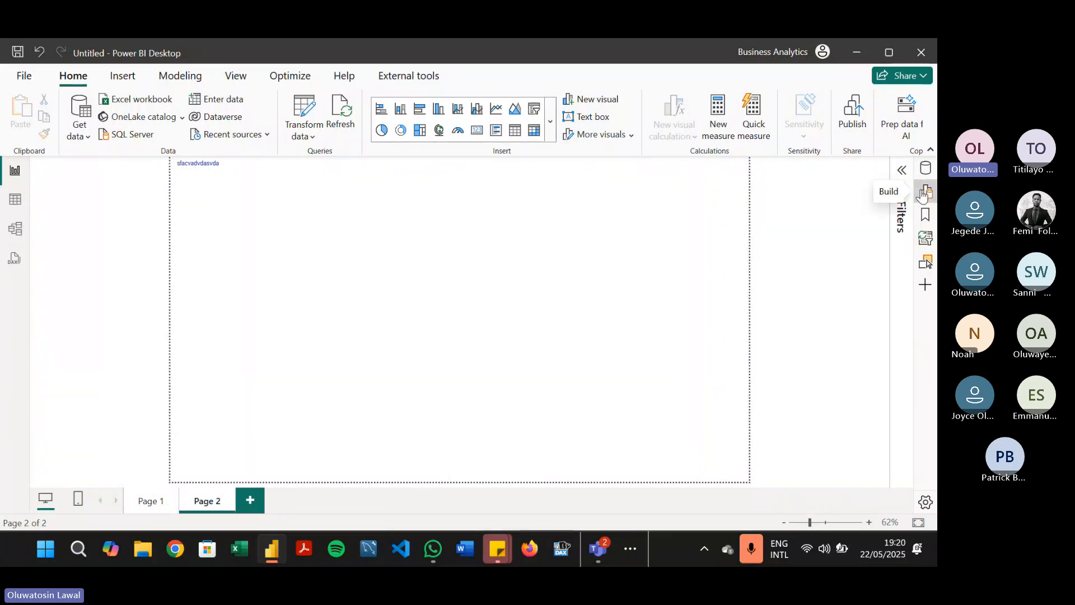
left_click(923, 194)
Step: Add an empty funnel chart to Page 2, change it to a treemap, and check the Bookmarks pane
left_click(833, 249)
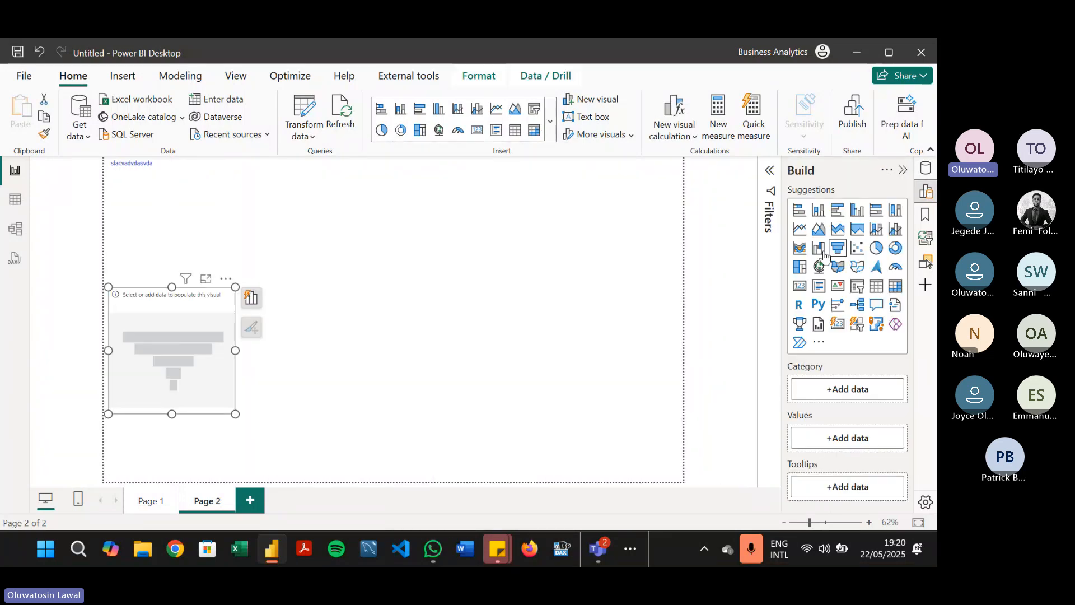
left_click(800, 267)
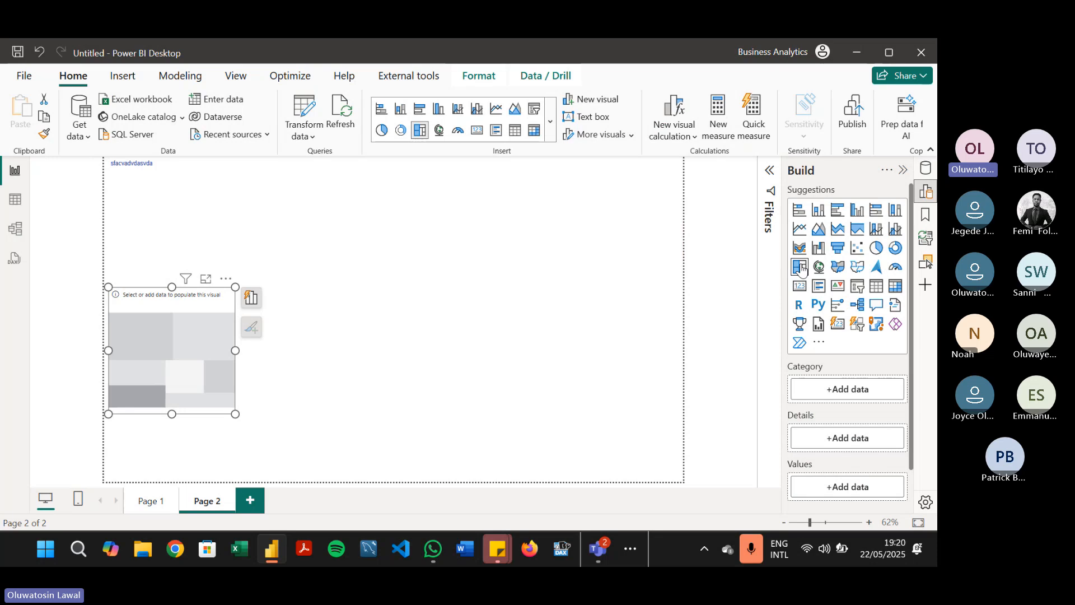
left_click(929, 218)
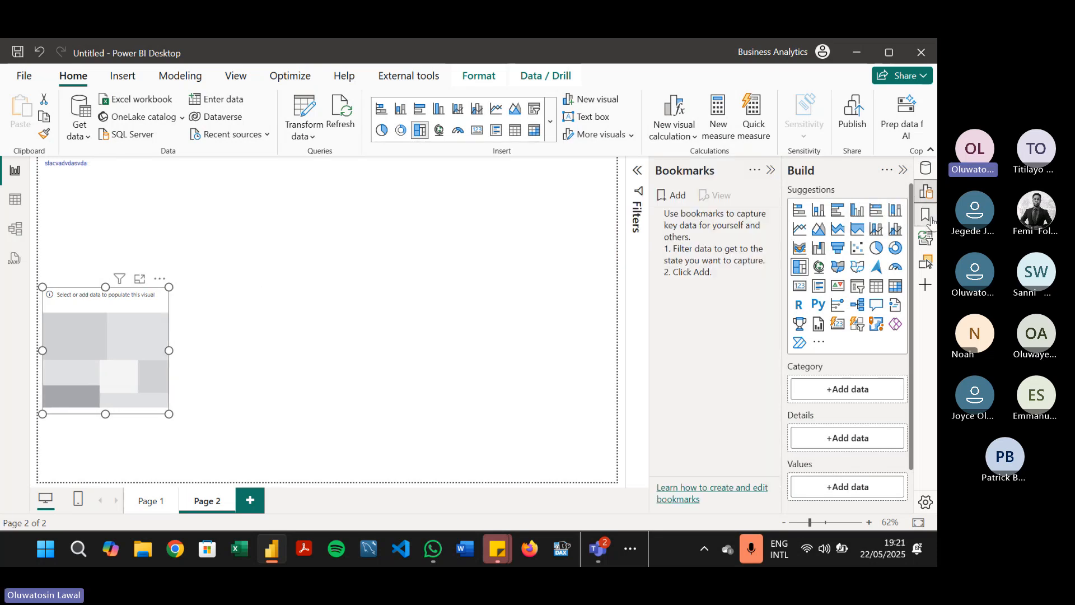
left_click(929, 218)
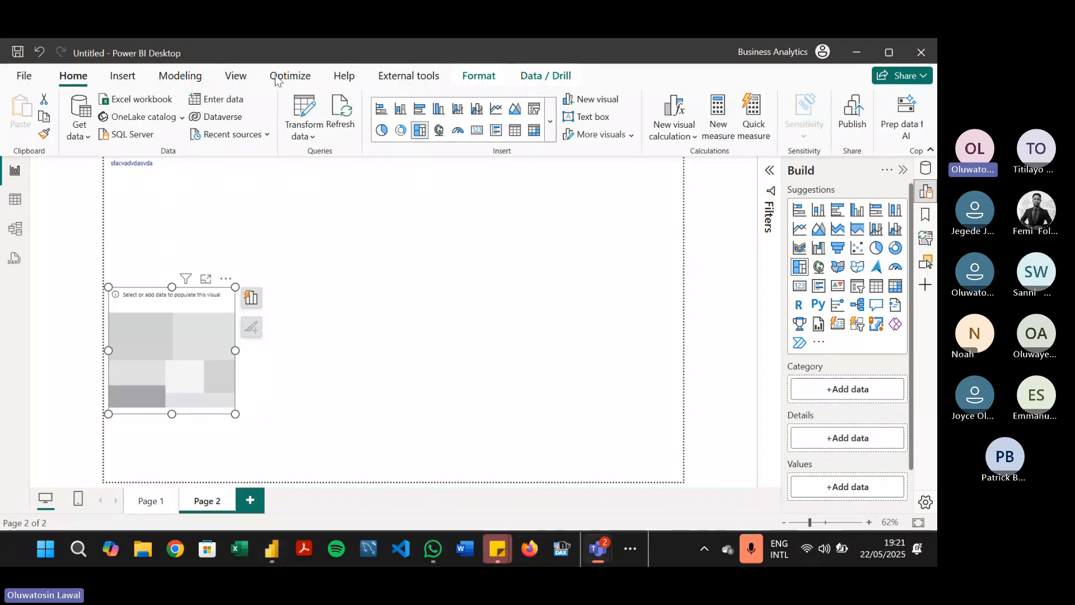
Step: Review the insert, modeling, optimization, help and external tool commands, plus the formatting and drill commands for the selected treemap
left_click(122, 76)
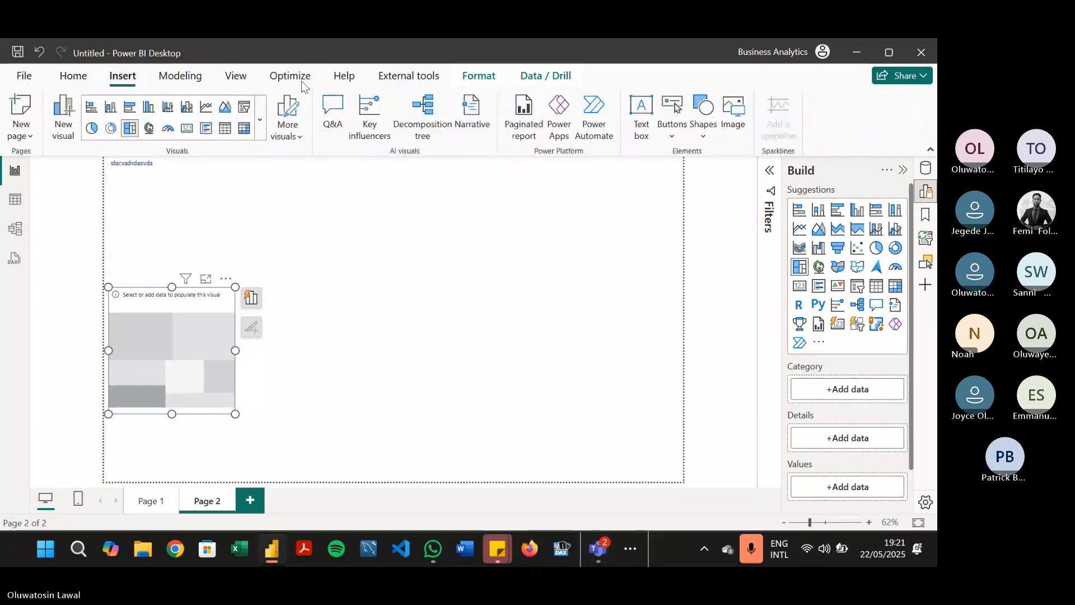
left_click(183, 75)
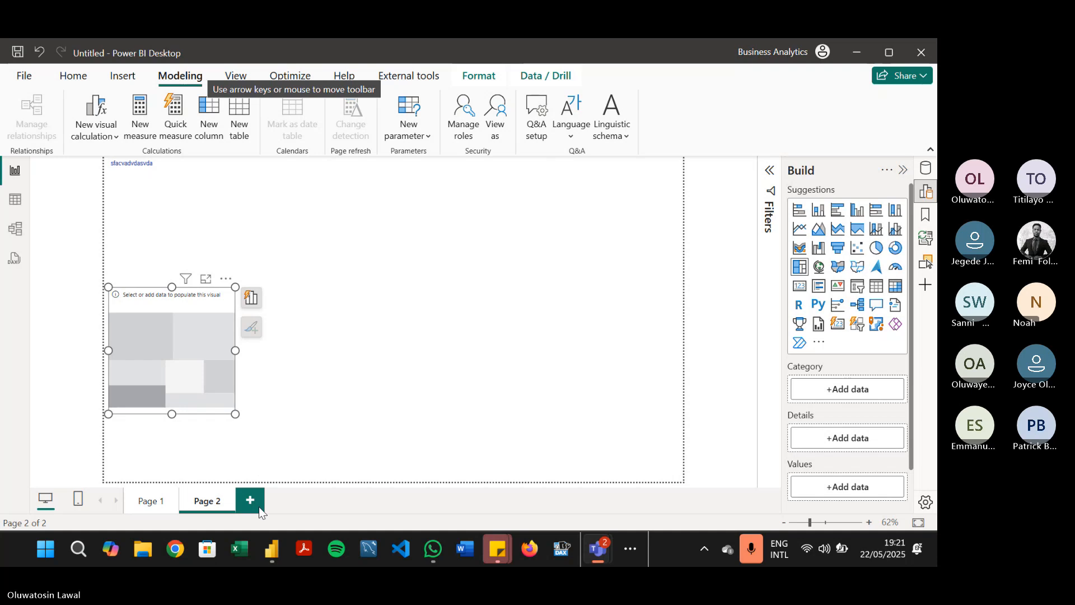
left_click(278, 77)
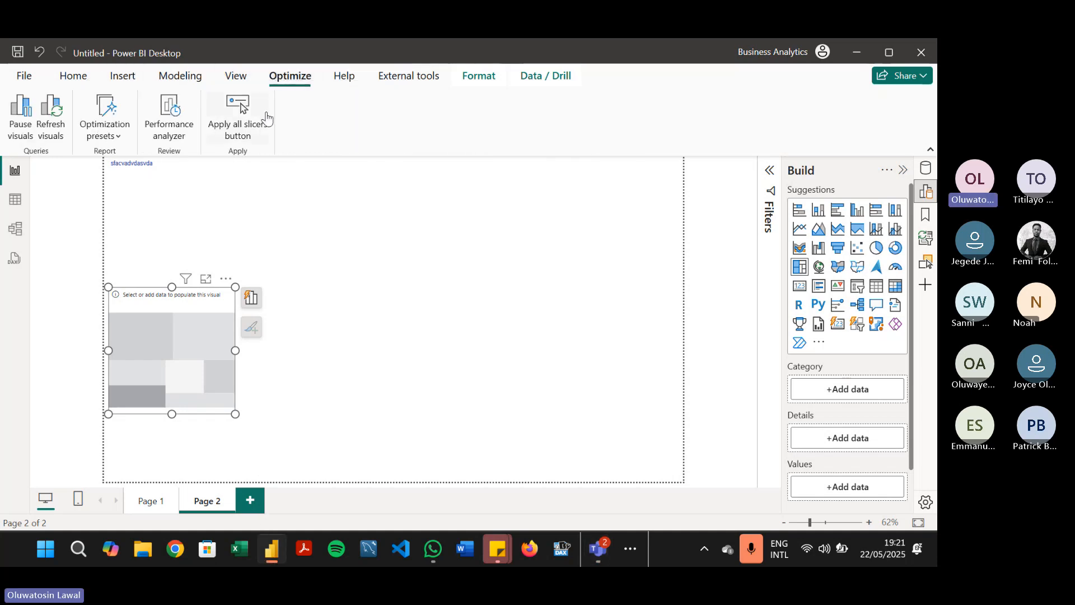
left_click(348, 76)
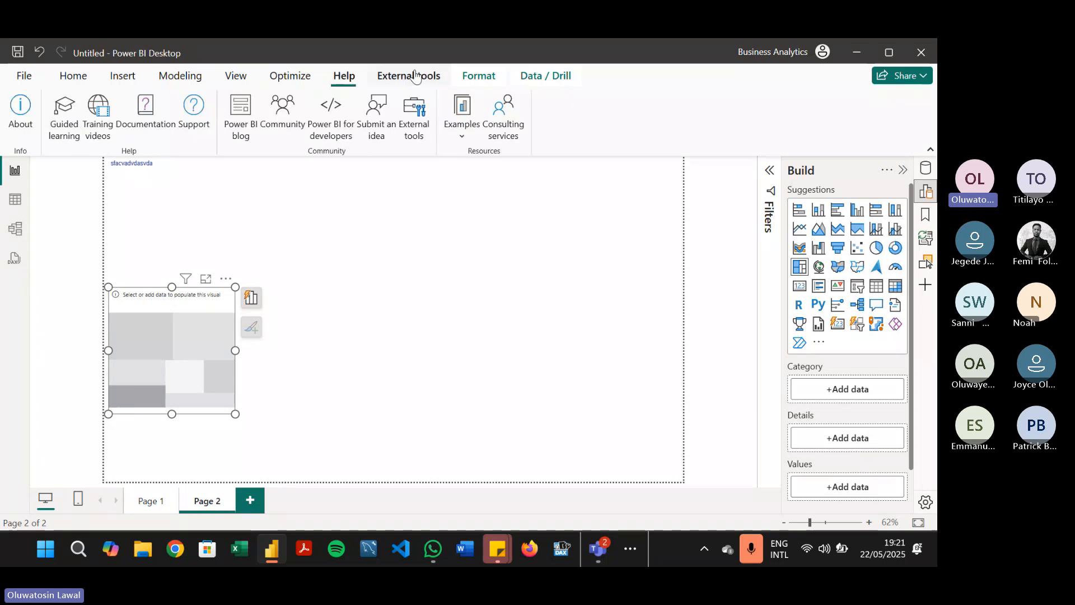
left_click(395, 75)
left_click(472, 74)
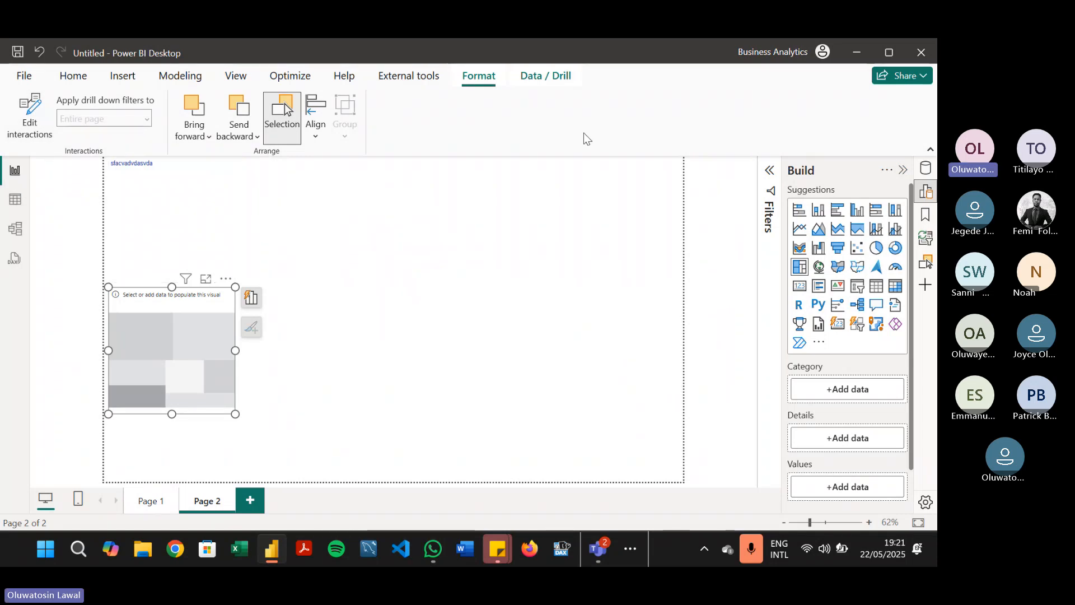
left_click(566, 81)
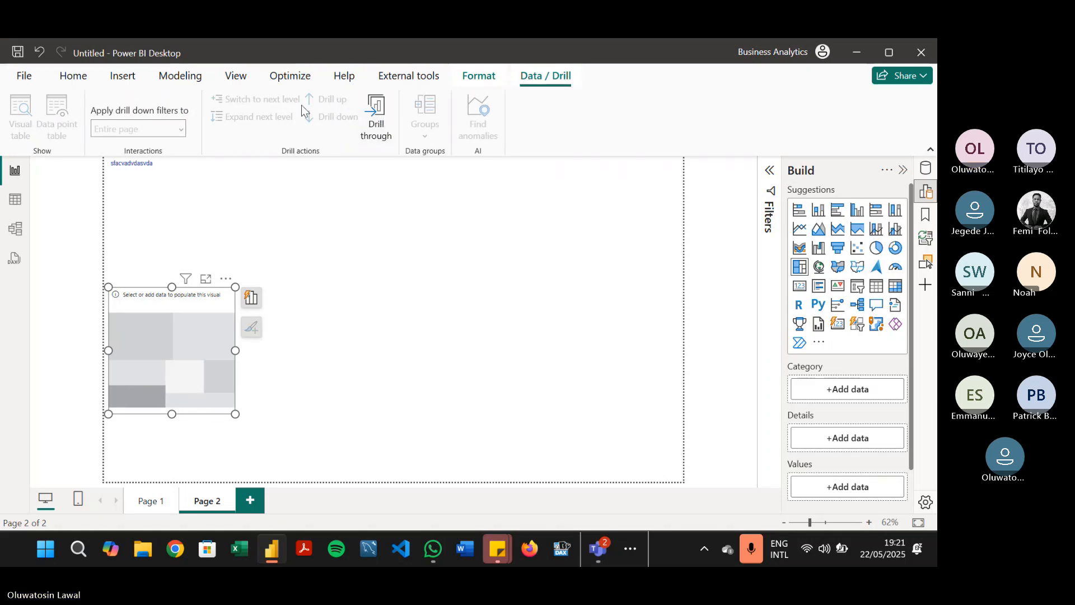
left_click(24, 76)
left_click(23, 82)
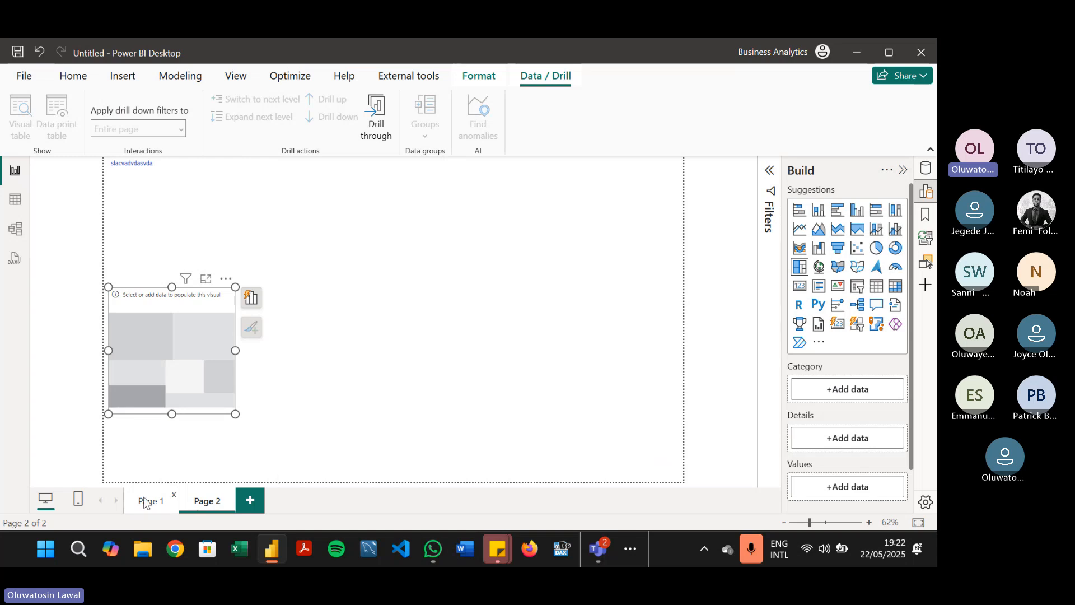
Step: Add two new blank pages, Page 3 and Page 4, to the report
left_click(246, 500)
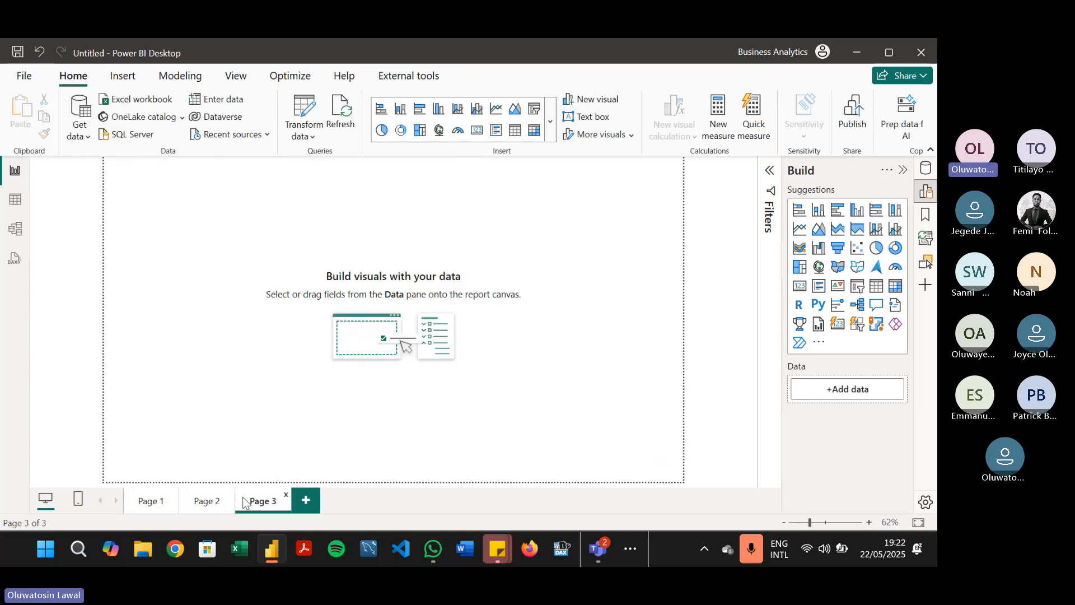
left_click(302, 501)
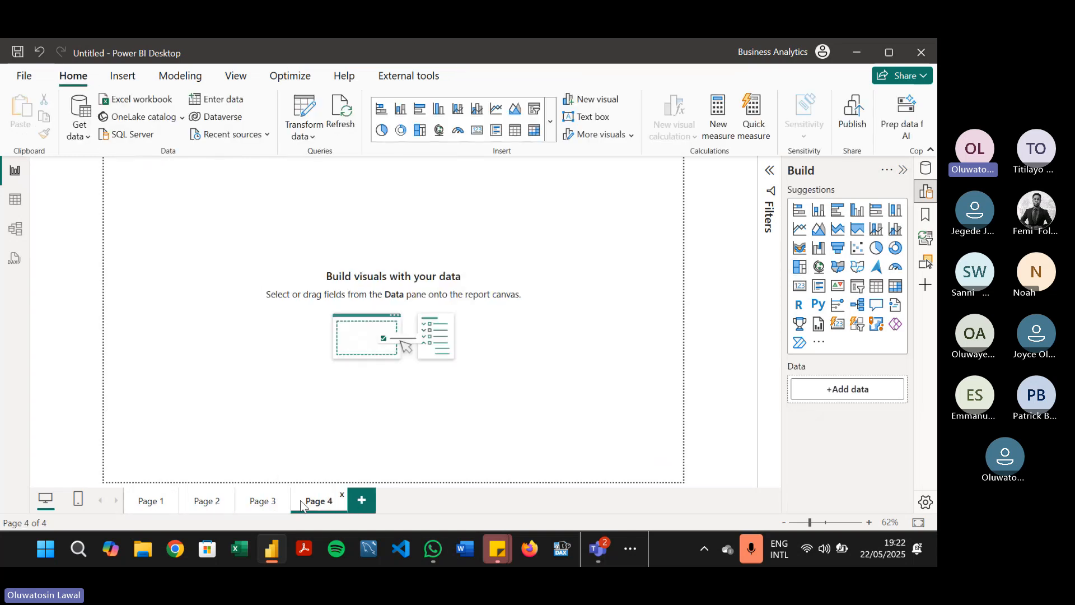
Step: Open the table view and examine the table and column settings for the Date column
left_click(17, 198)
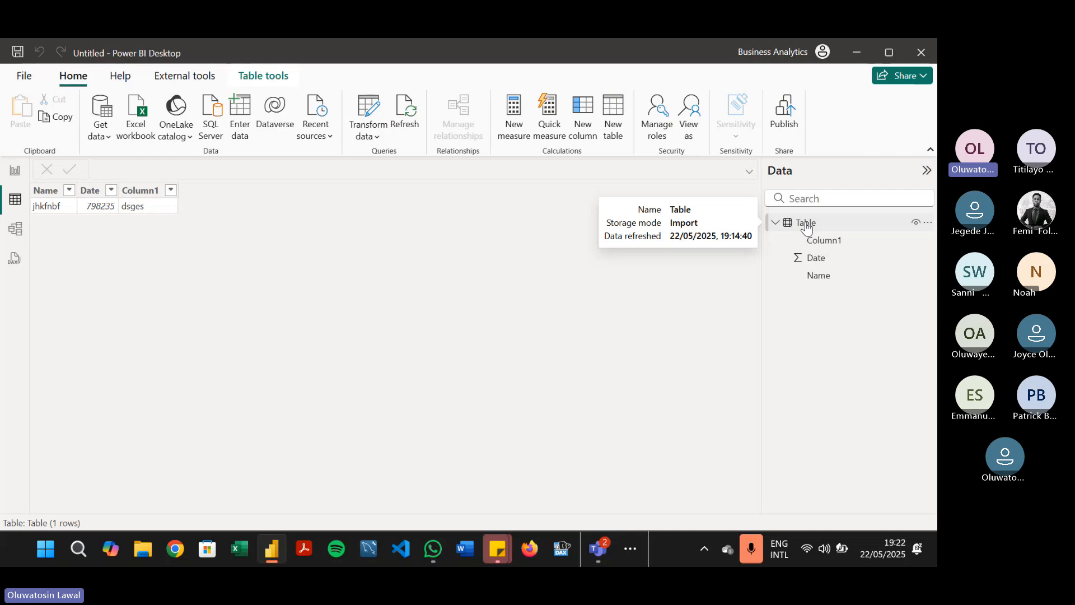
left_click(834, 240)
left_click(808, 258)
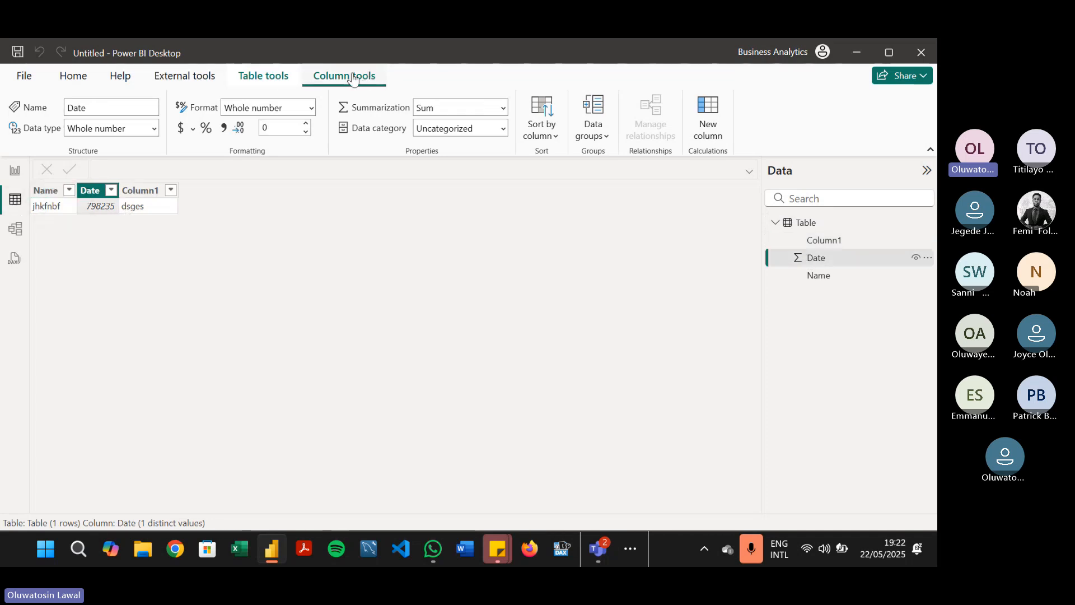
left_click(263, 73)
left_click(340, 80)
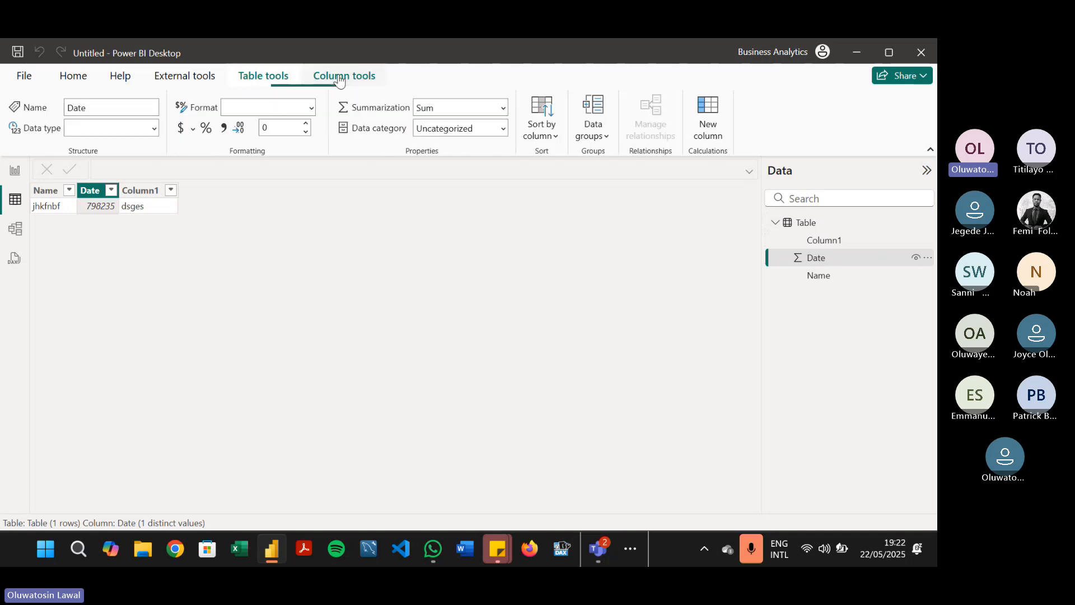
Step: Review the table and column commands for the Date column, and open the model view with the Properties and Data panes collapsed
left_click(289, 79)
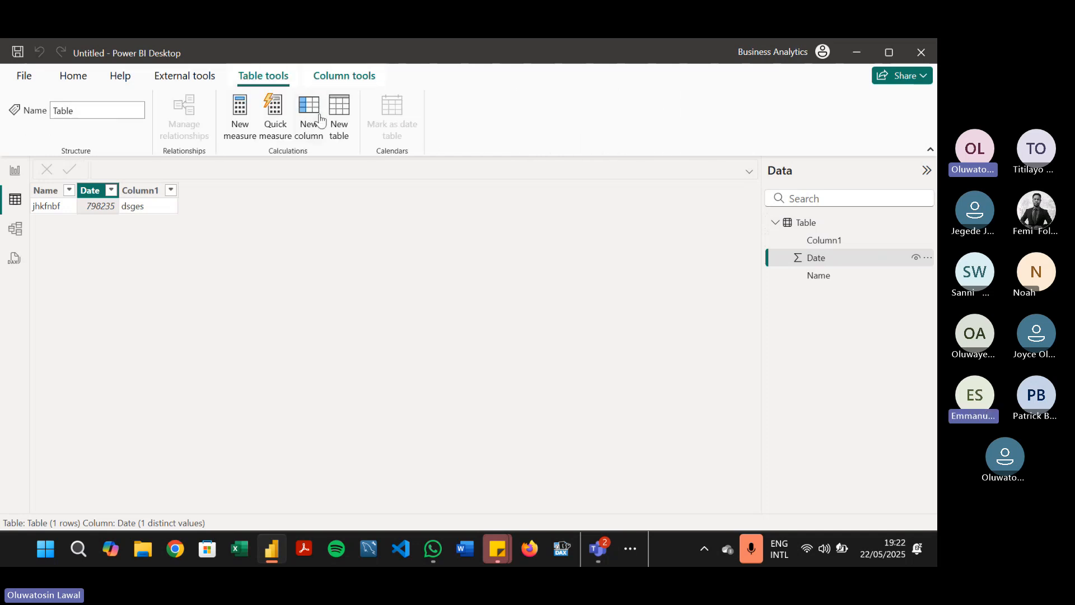
left_click(343, 77)
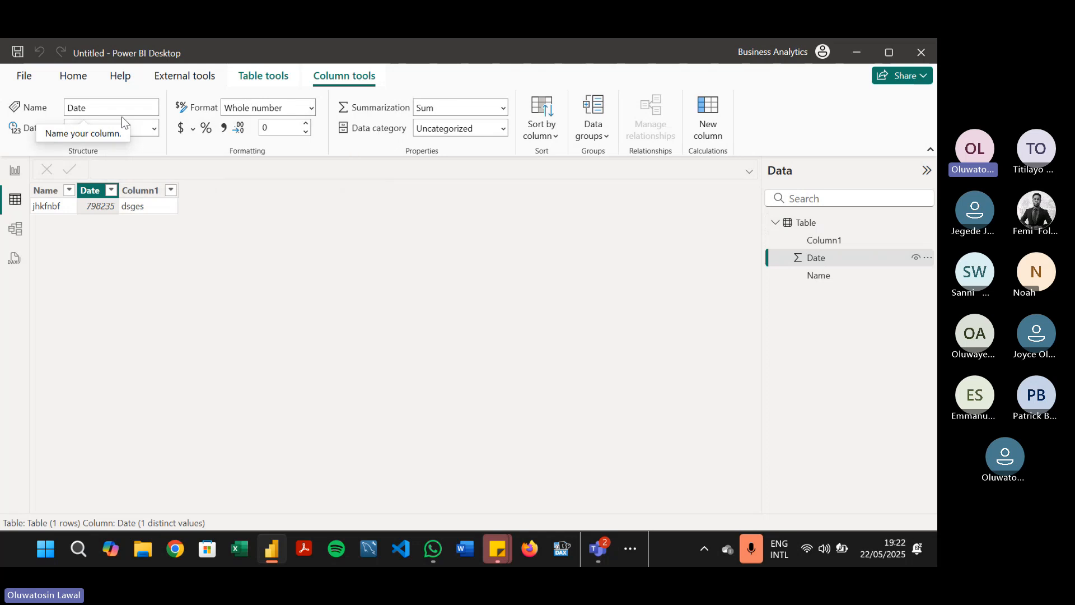
left_click(11, 242)
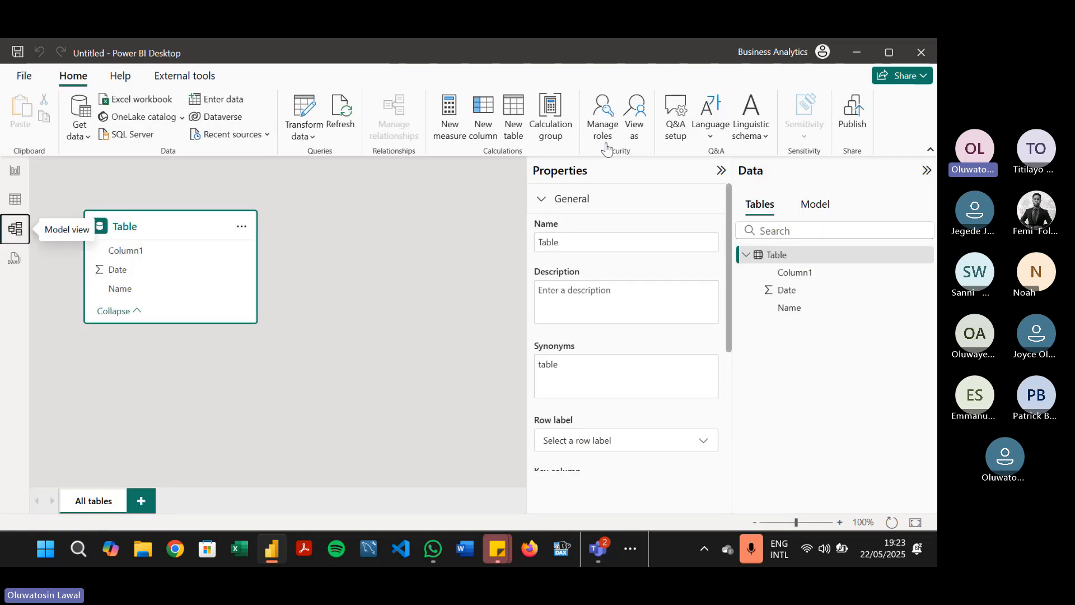
left_click(721, 171)
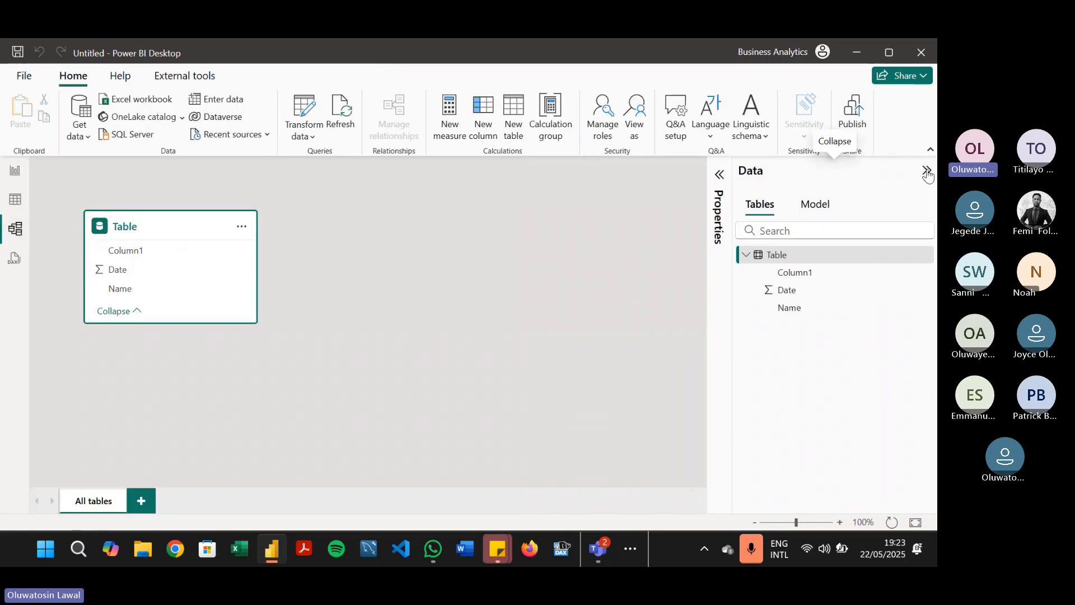
left_click(927, 171)
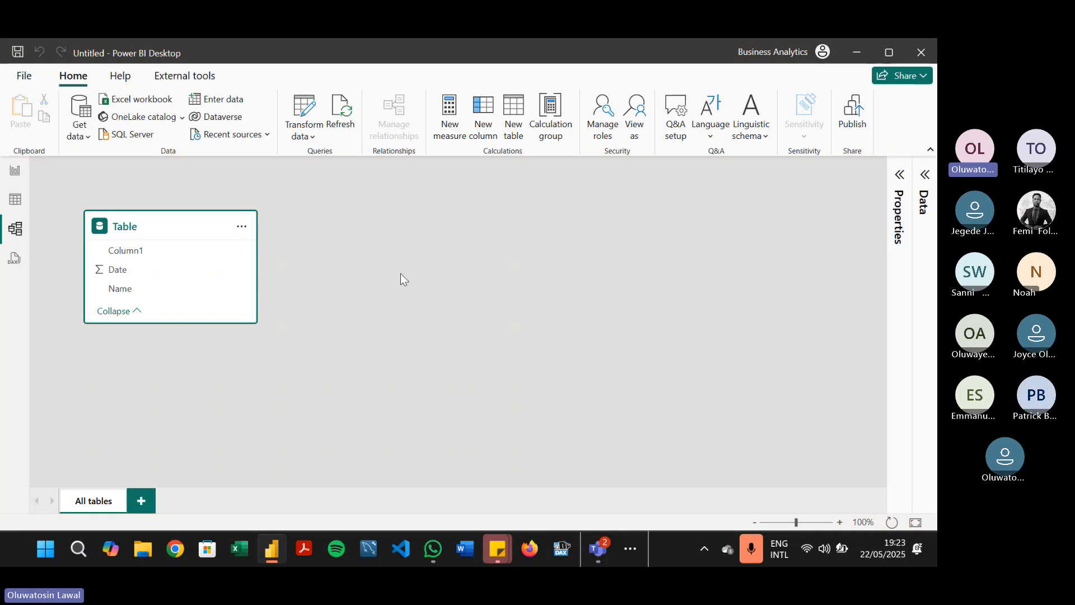
Step: Return to the report view and create a new blank report in a second Power BI Desktop window
left_click(14, 172)
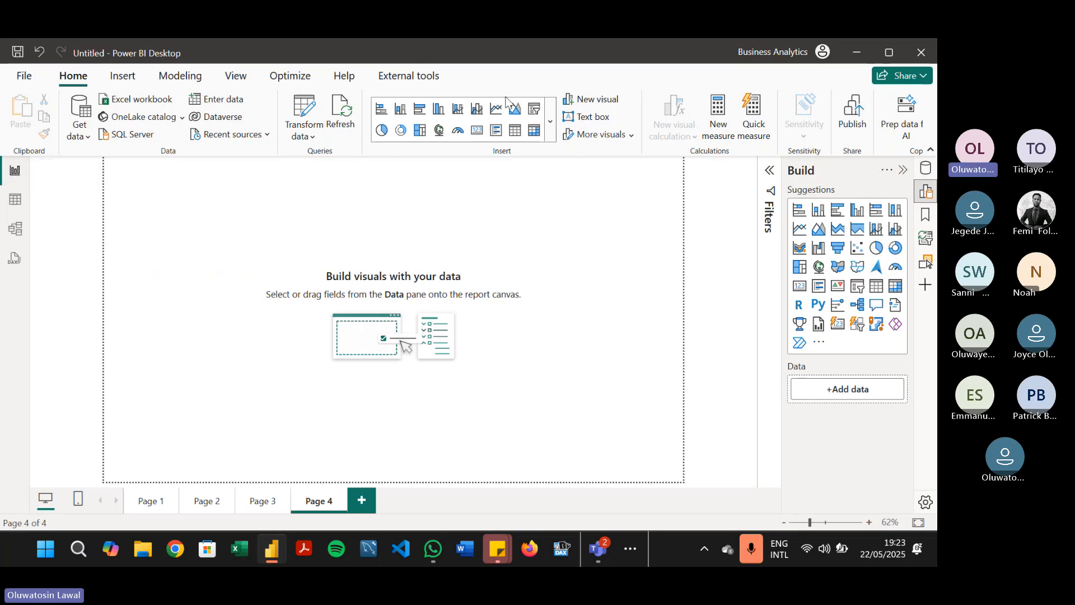
left_click(25, 79)
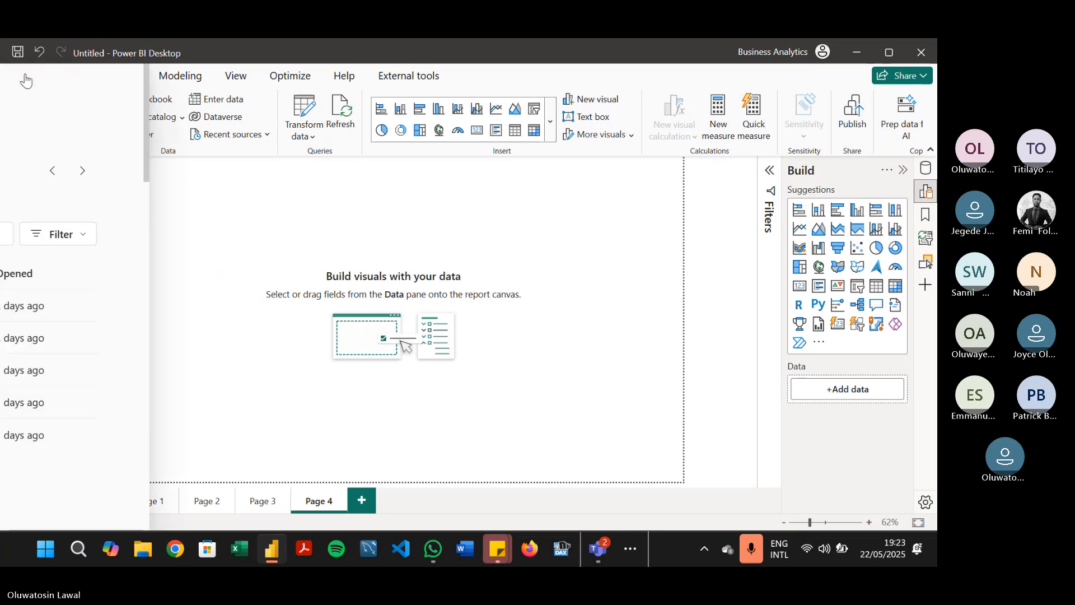
left_click(23, 80)
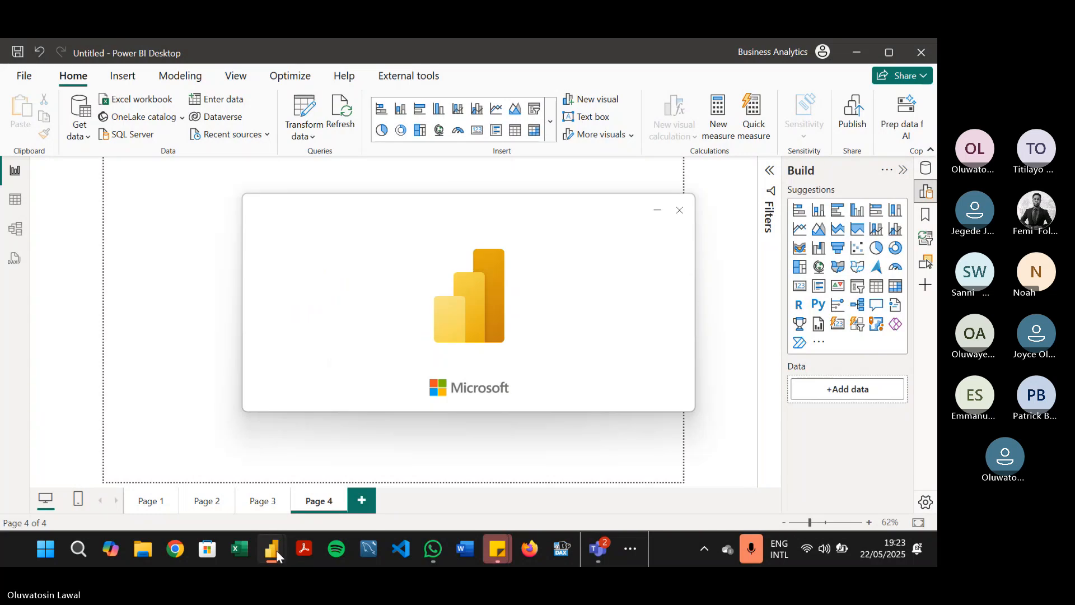
mouse_move(276, 549)
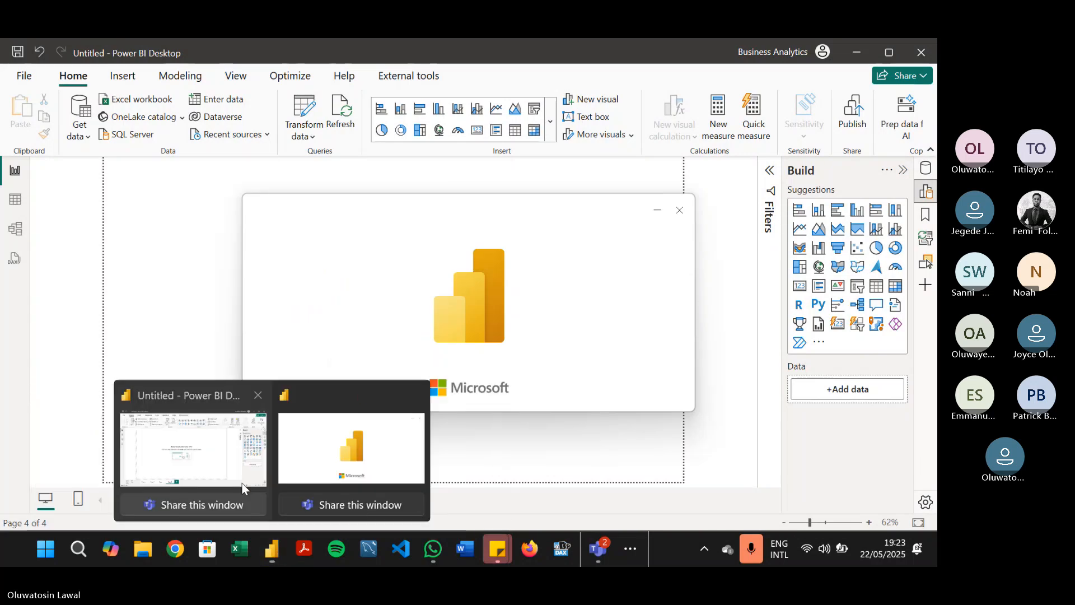
left_click(258, 396)
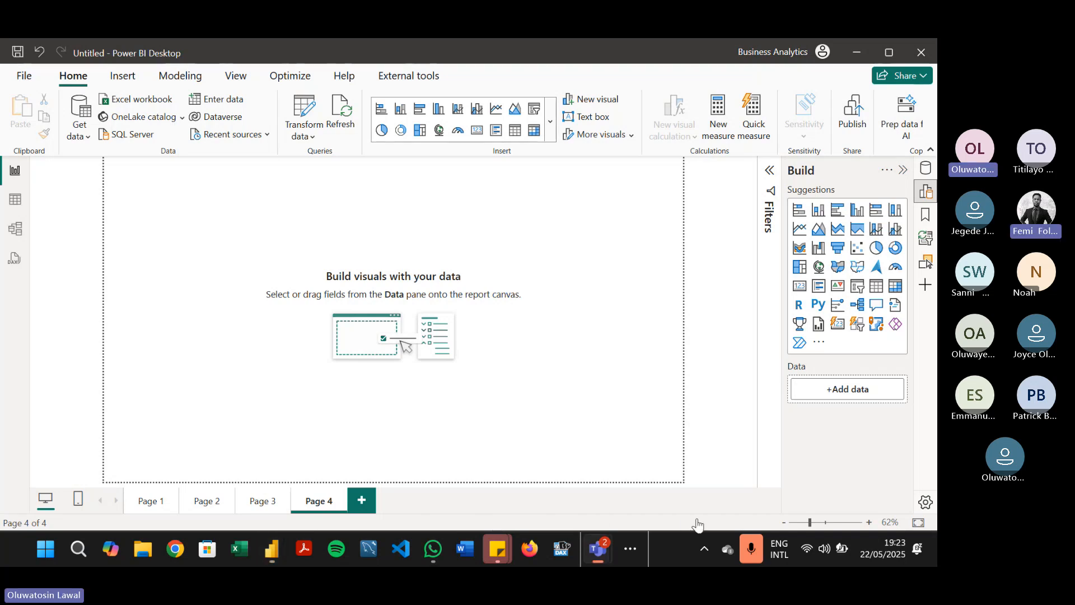
Step: Switch to the Microsoft Teams meeting and check the participants and the meeting chat, closing the chat when done
left_click(598, 548)
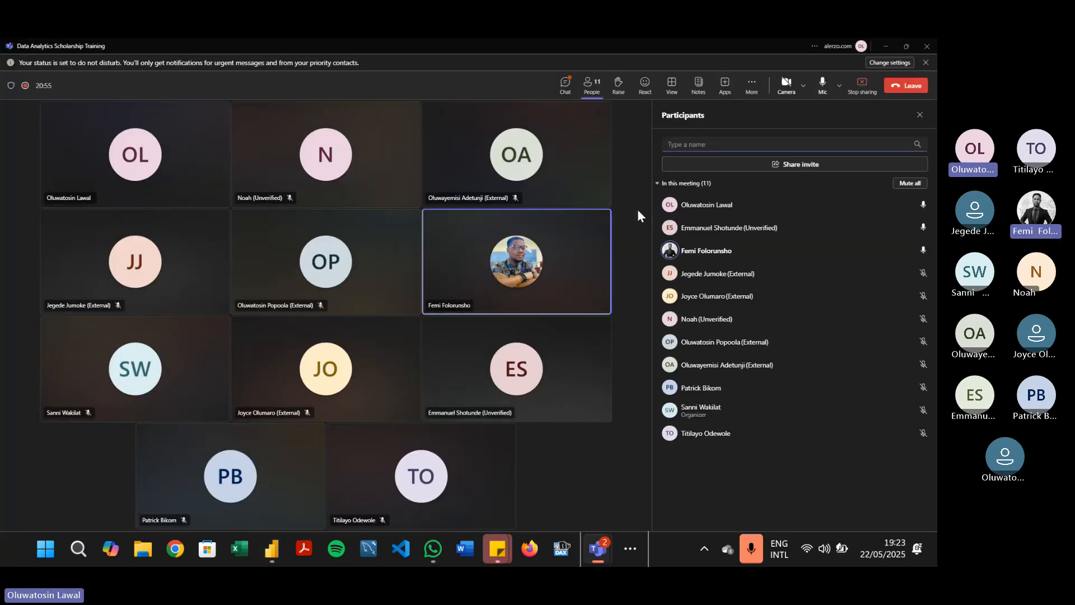
left_click(566, 90)
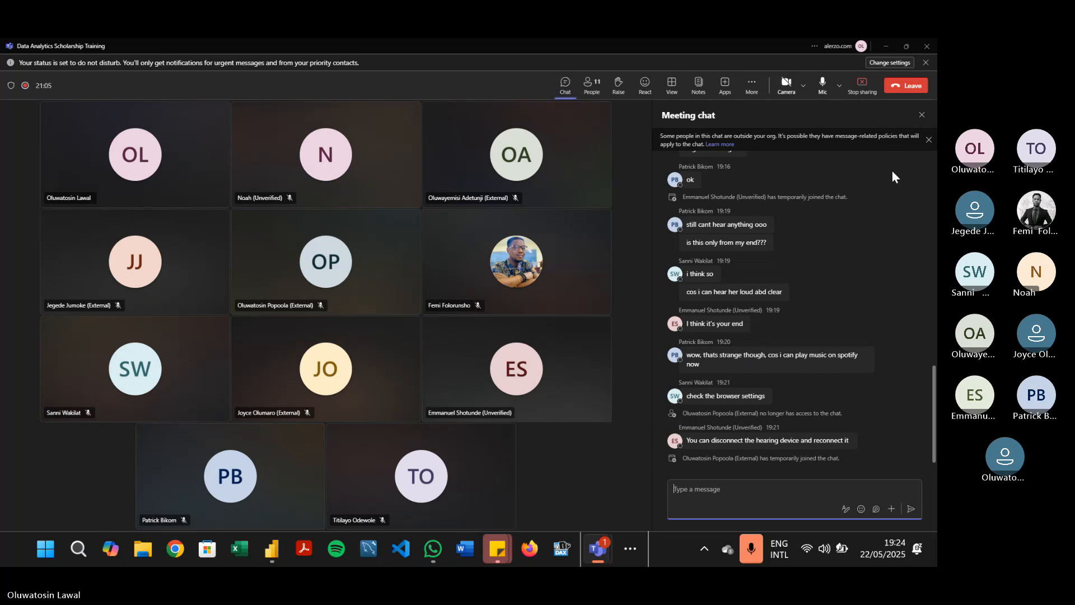
left_click(921, 114)
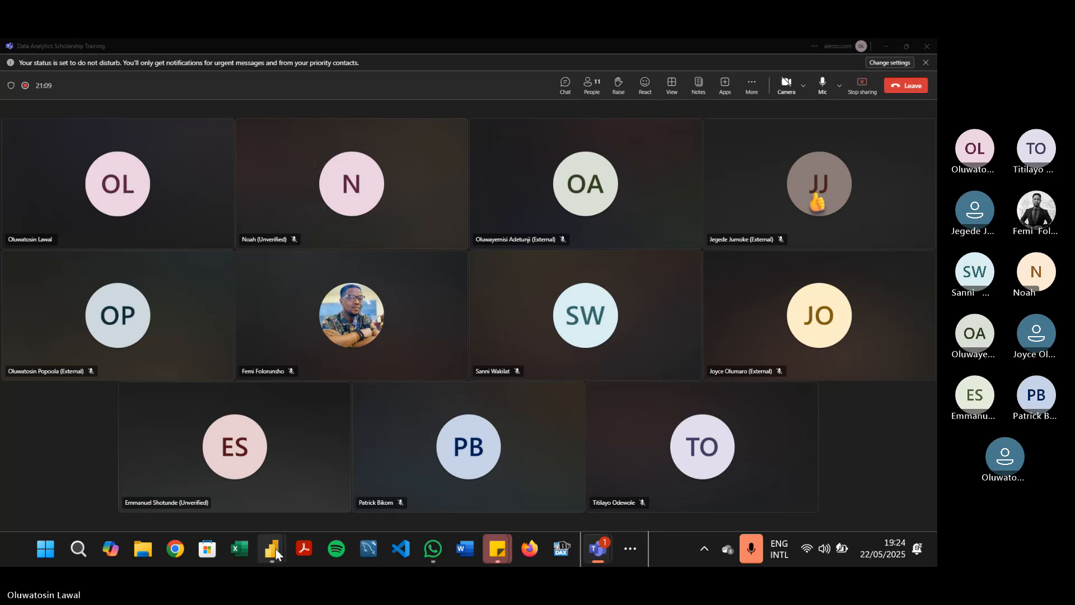
Step: Close the old four-page Power BI report without saving and switch to the new blank report
mouse_move(275, 553)
mouse_move(248, 470)
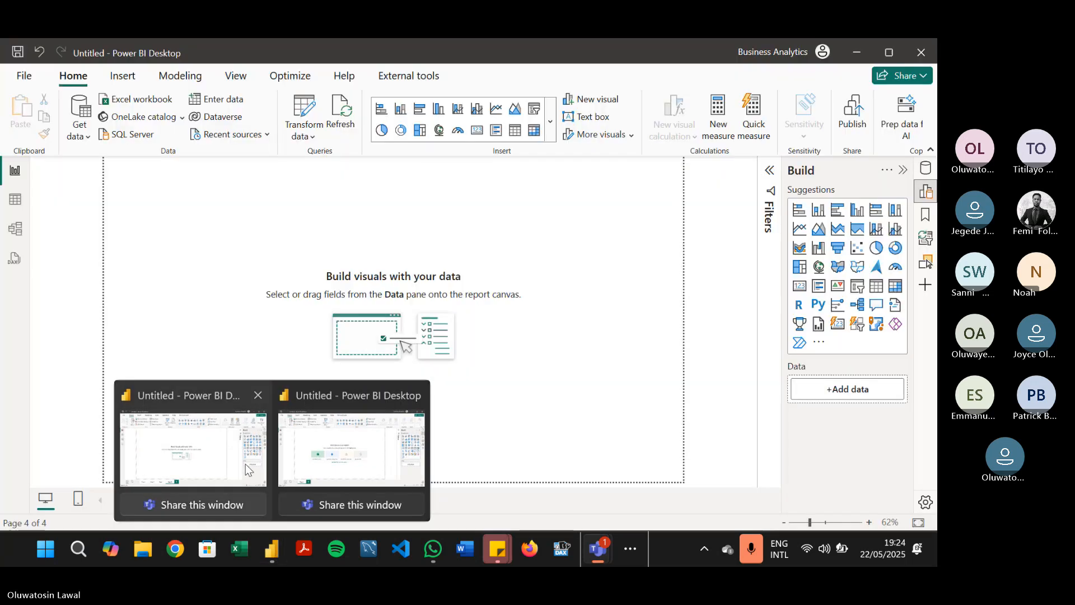
left_click(249, 470)
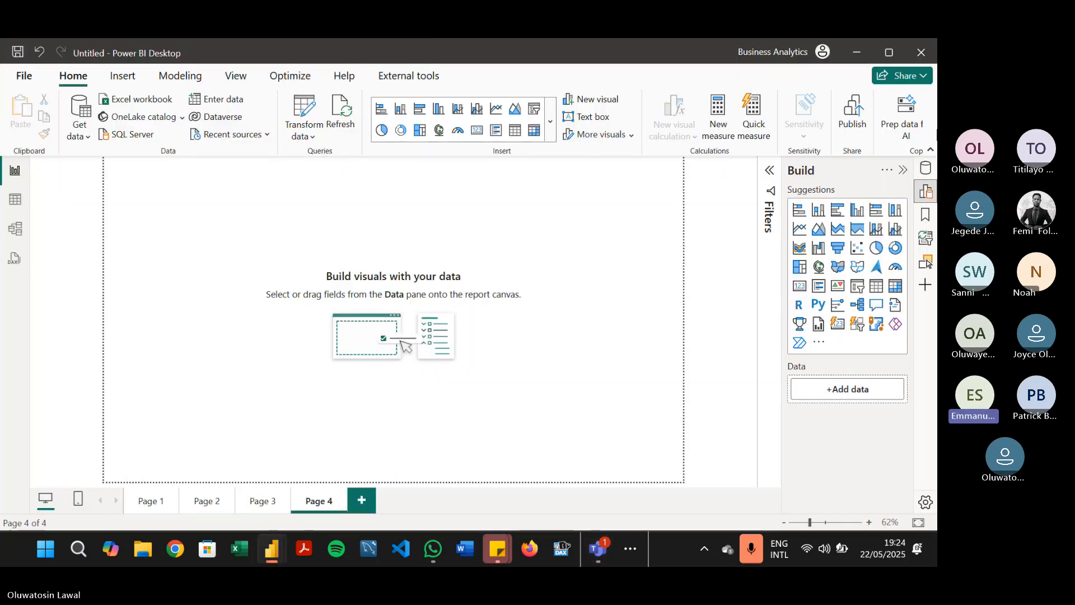
left_click(921, 52)
left_click(518, 319)
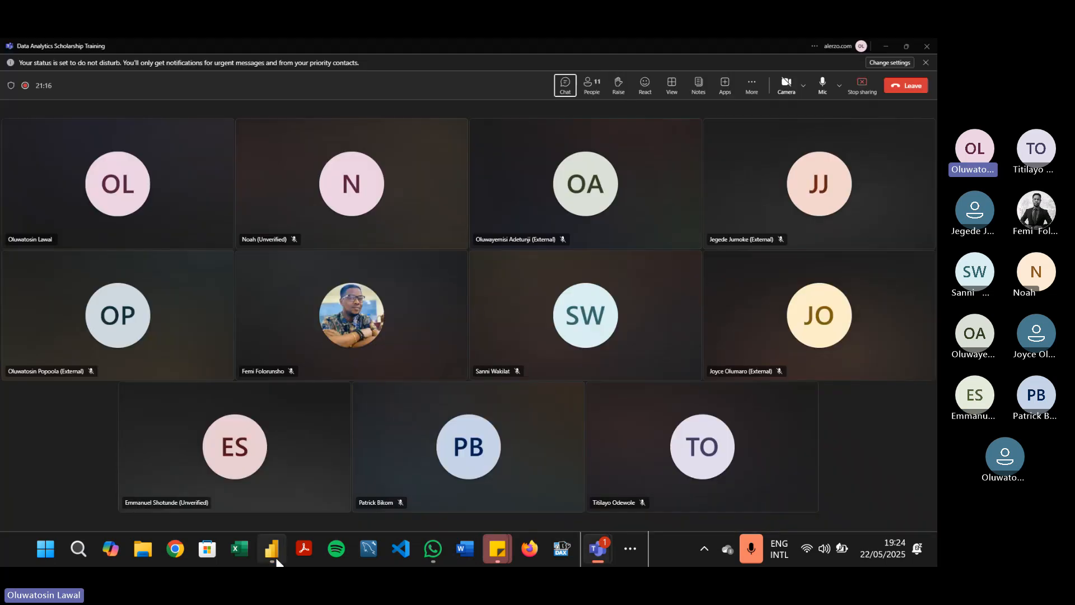
mouse_move(280, 551)
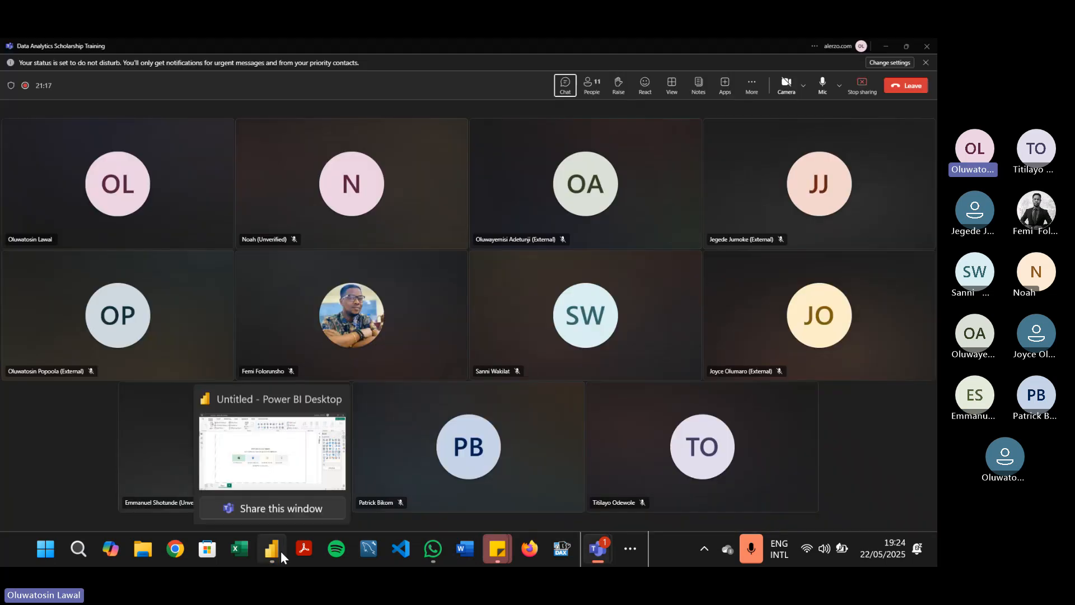
left_click(281, 472)
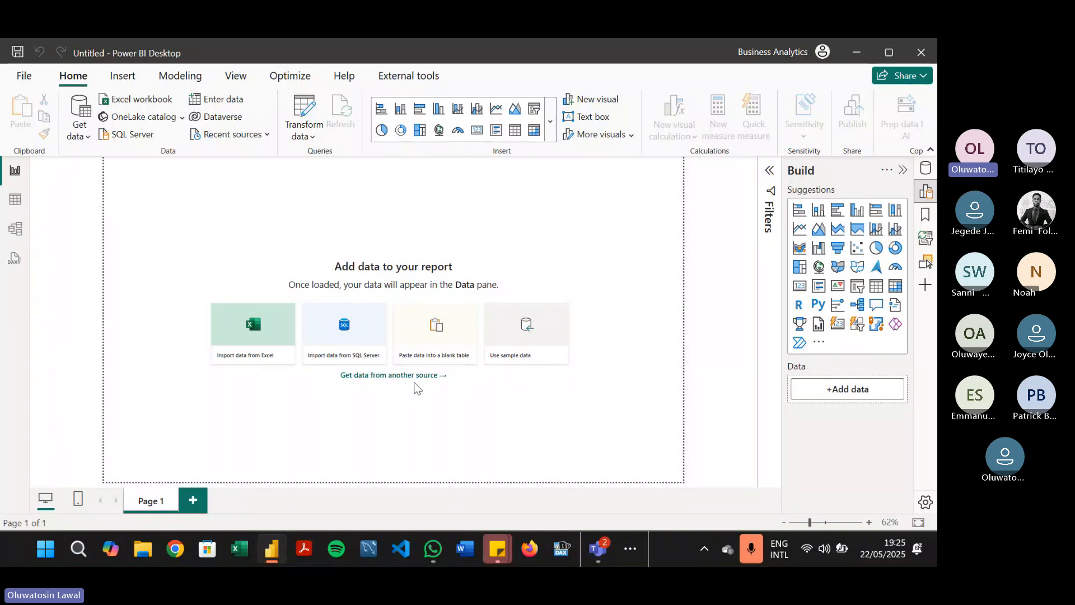
Step: Start a Text/CSV import from the full list of data sources
left_click(67, 137)
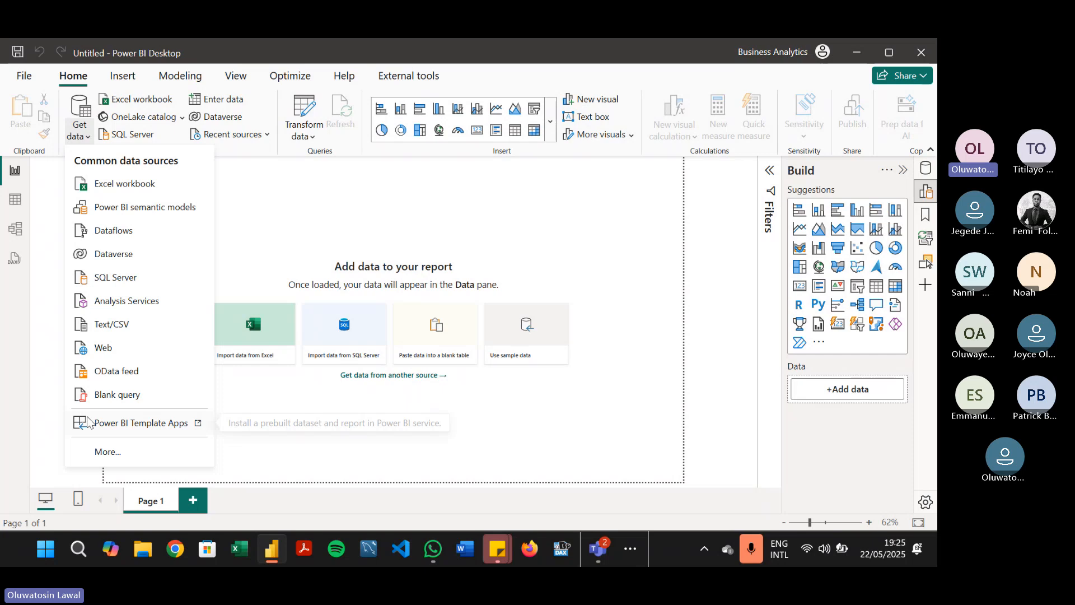
left_click(139, 452)
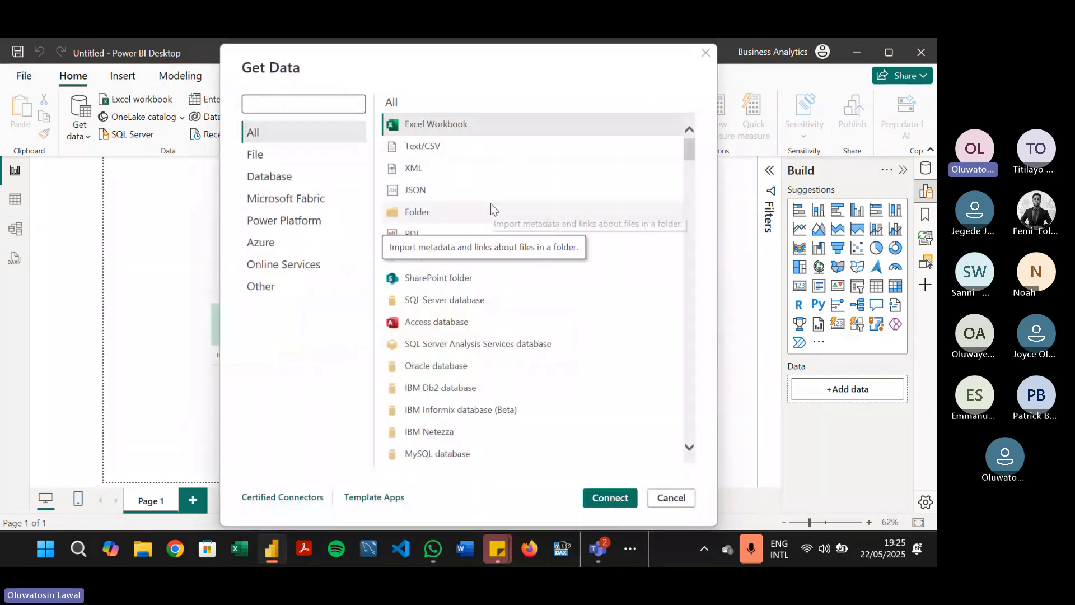
left_click(448, 146)
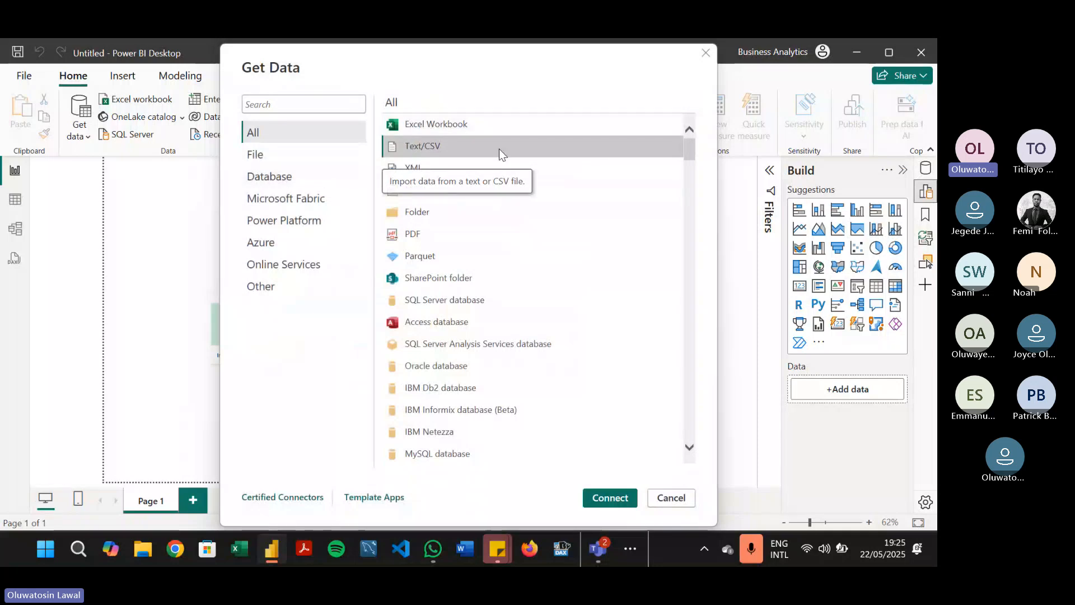
left_click(635, 497)
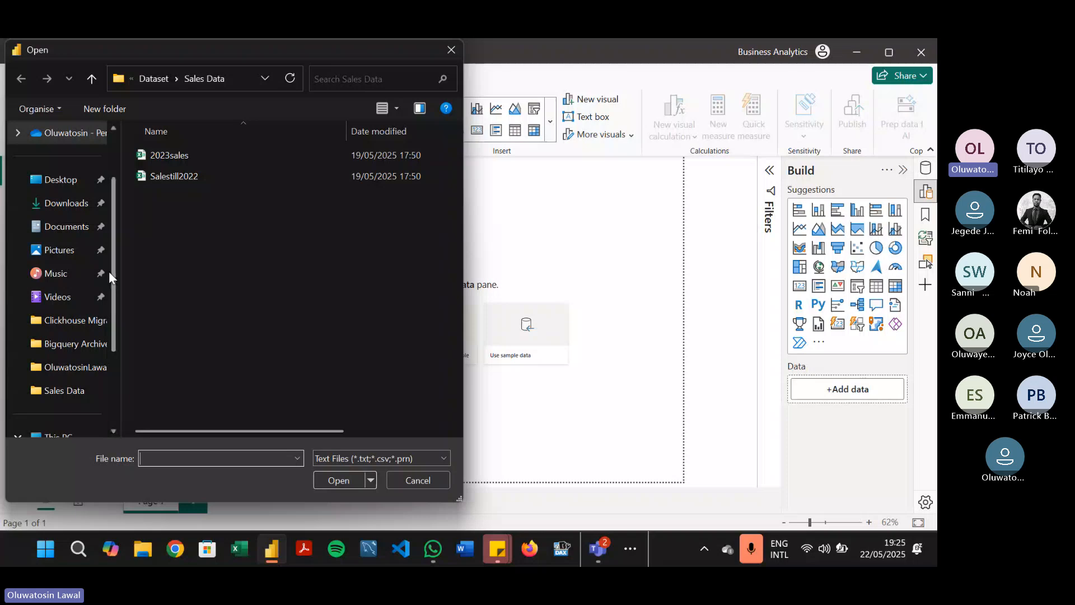
Step: Open the 2023sales file from the Sales Data folder inside Desktop > Dataset, widening the file dialog to show file types and sizes
left_click(70, 190)
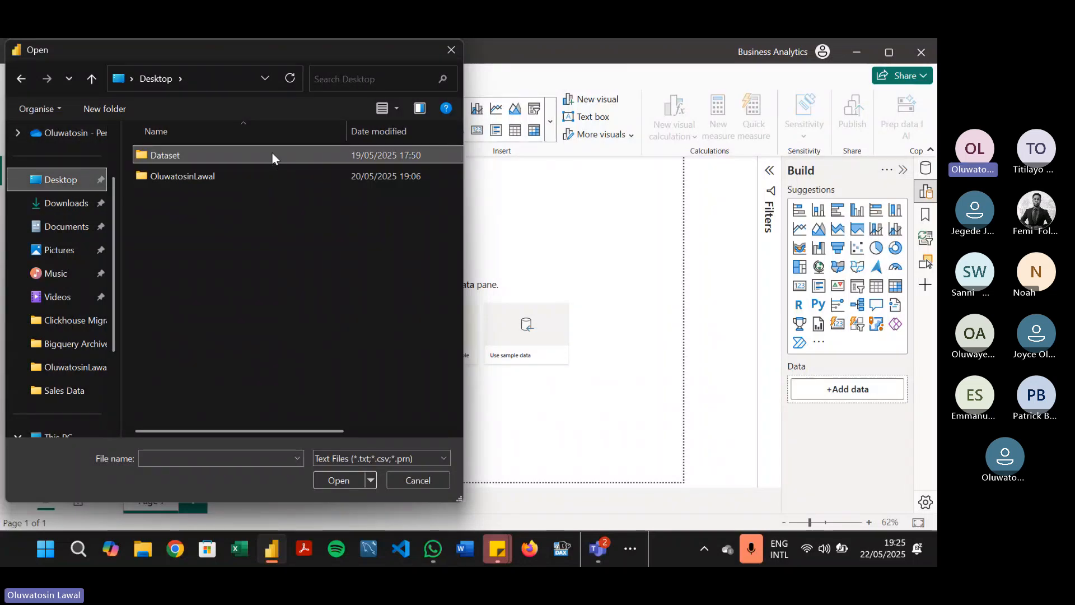
double_click(271, 154)
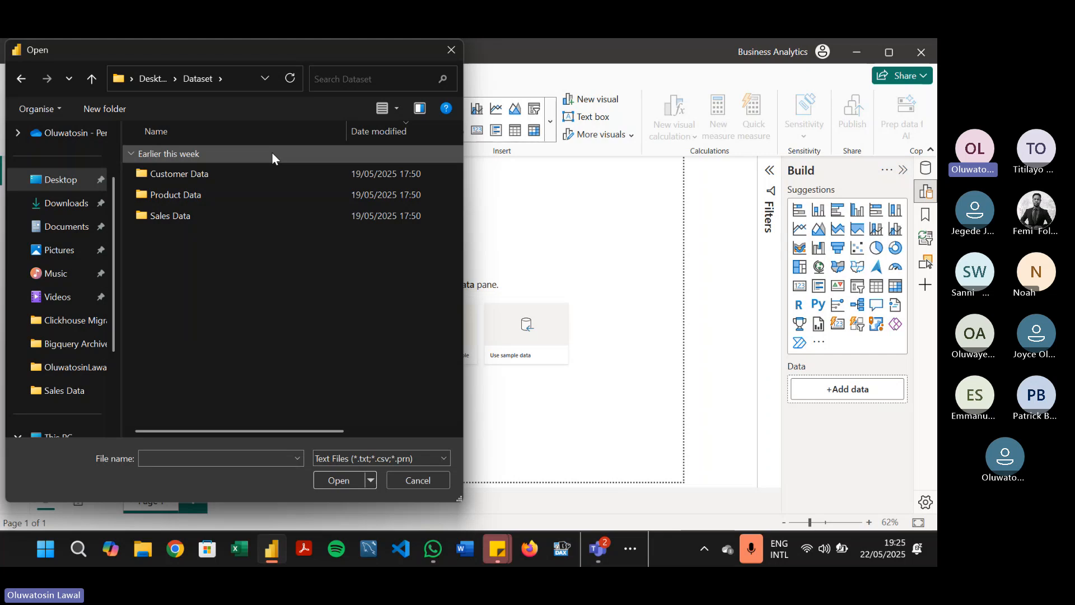
double_click(239, 214)
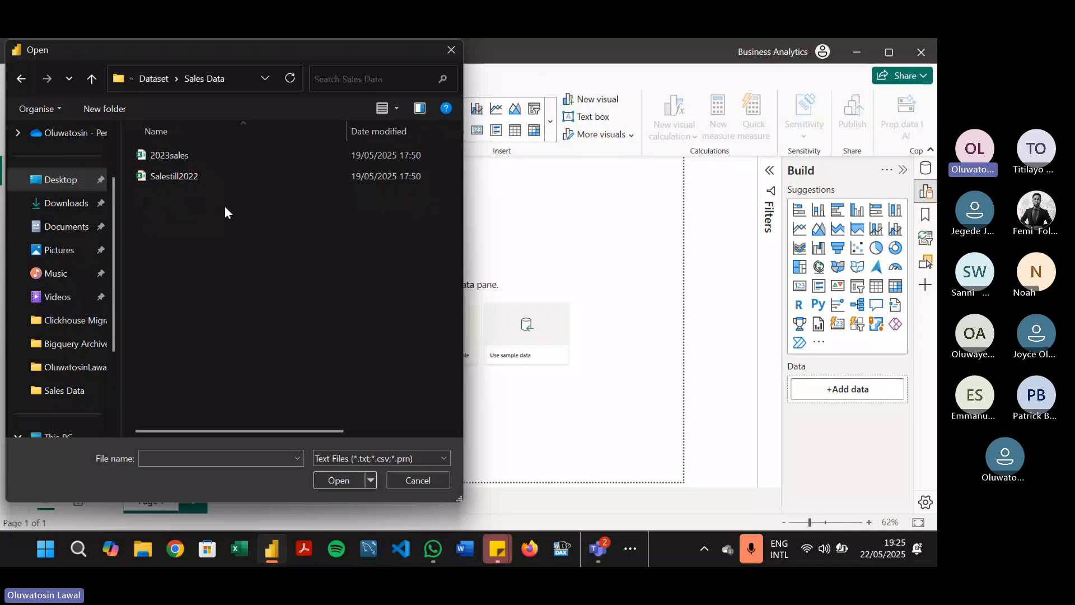
left_click(314, 158)
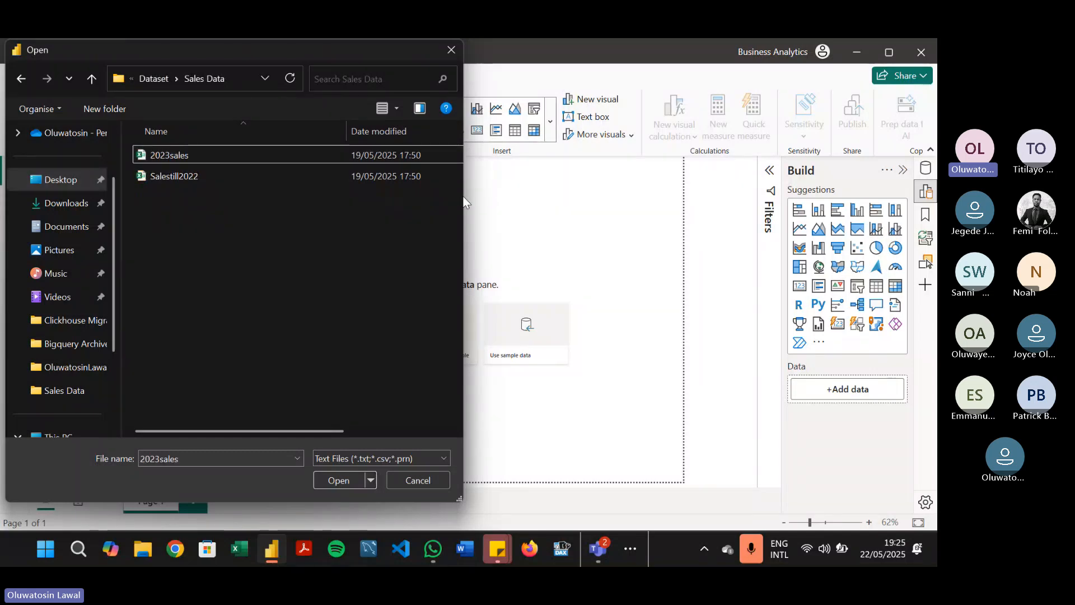
left_click_drag(463, 200, 806, 207)
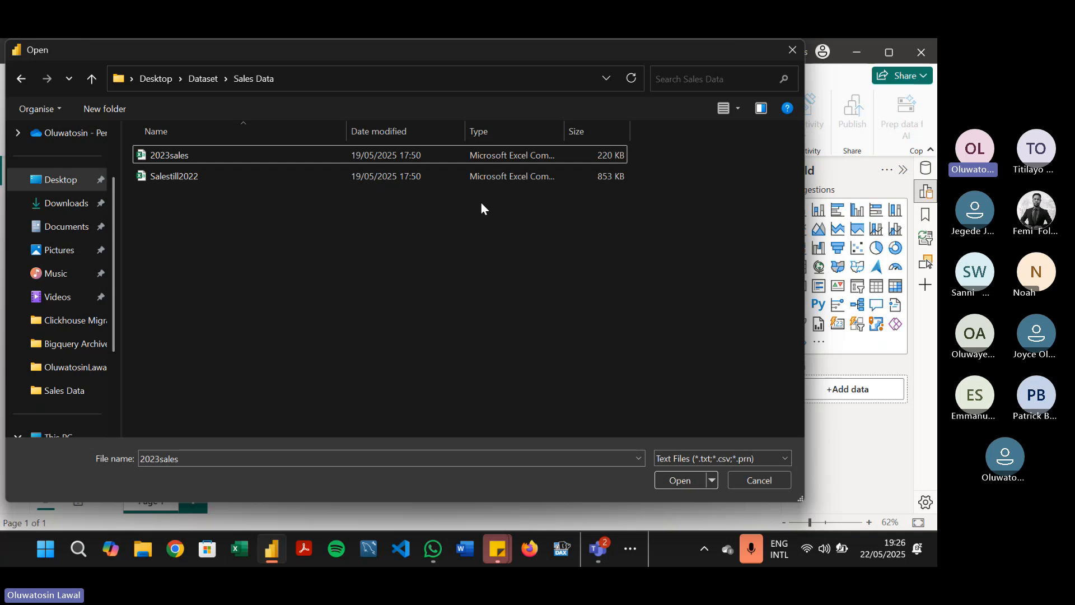
double_click(288, 155)
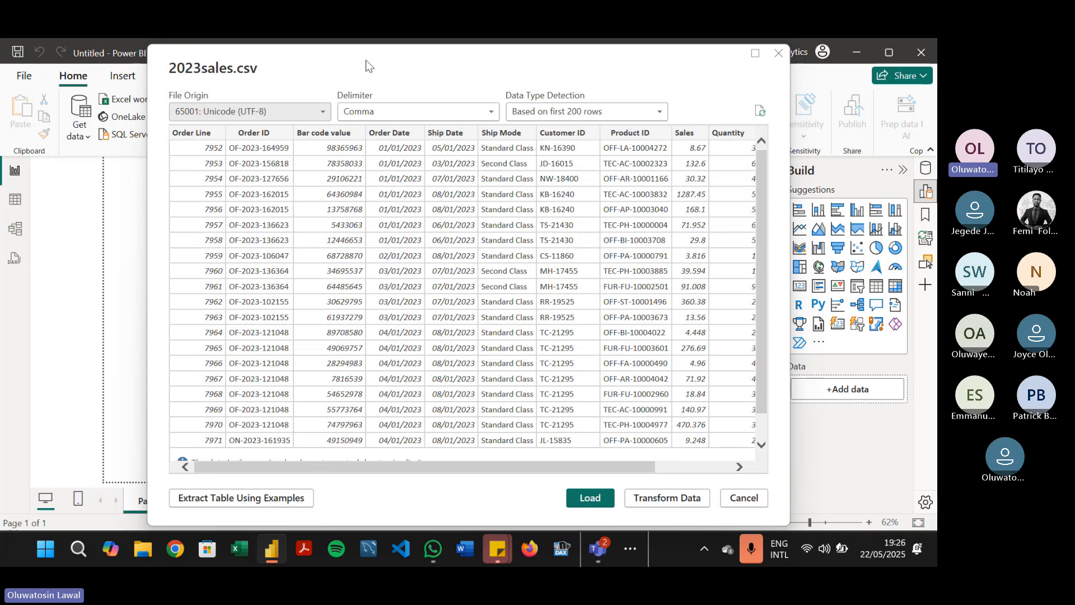
Step: Switch the 2023sales preview's data type detection to the entire dataset, and set it back to the first 200 rows
left_click_drag(365, 60, 334, 59)
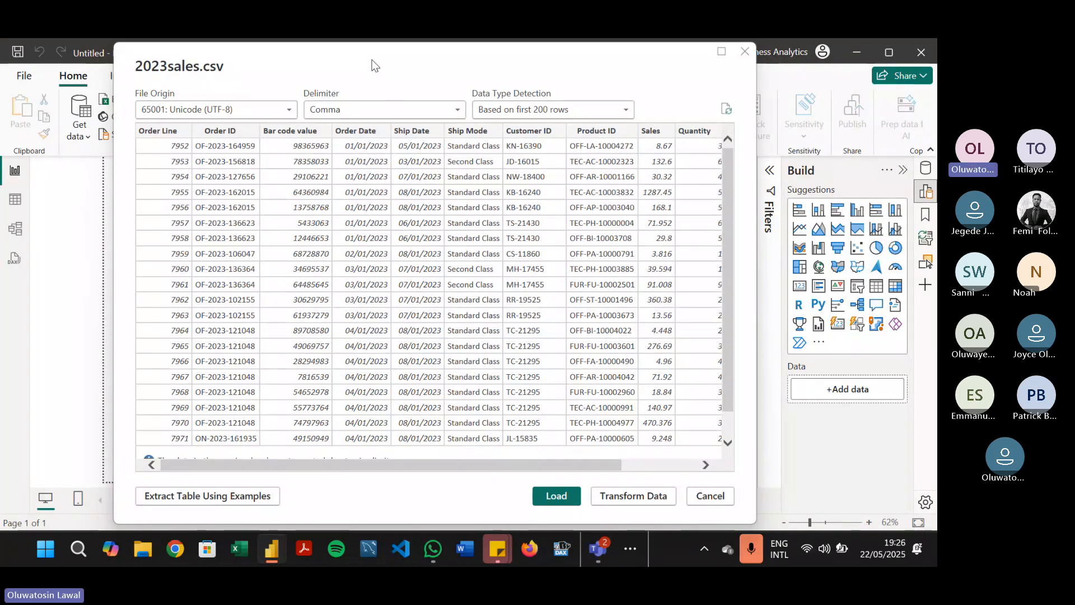
left_click(553, 111)
left_click(521, 142)
left_click(577, 111)
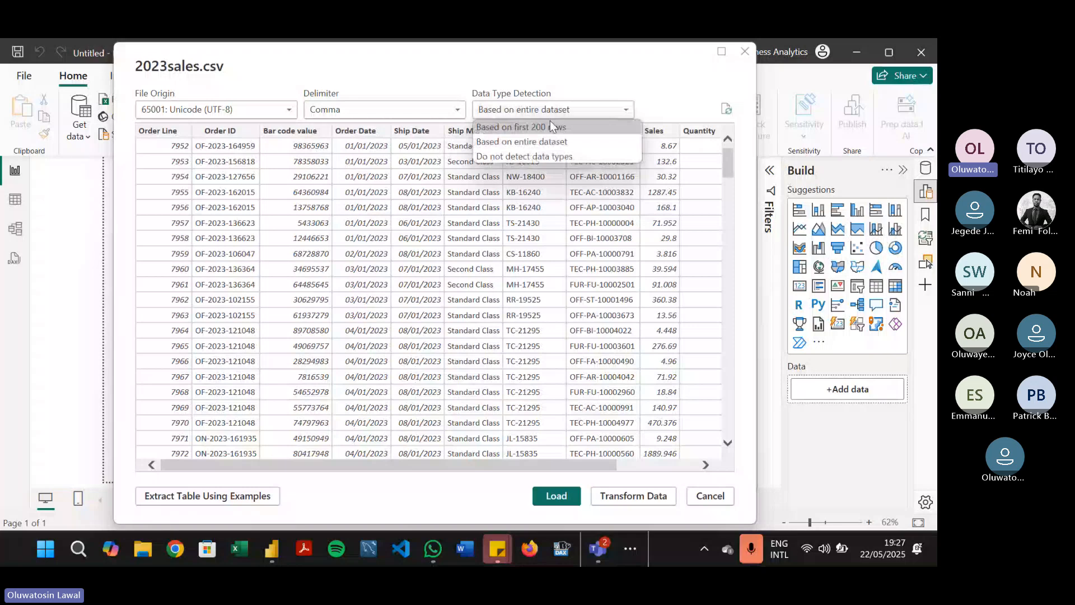
left_click(538, 127)
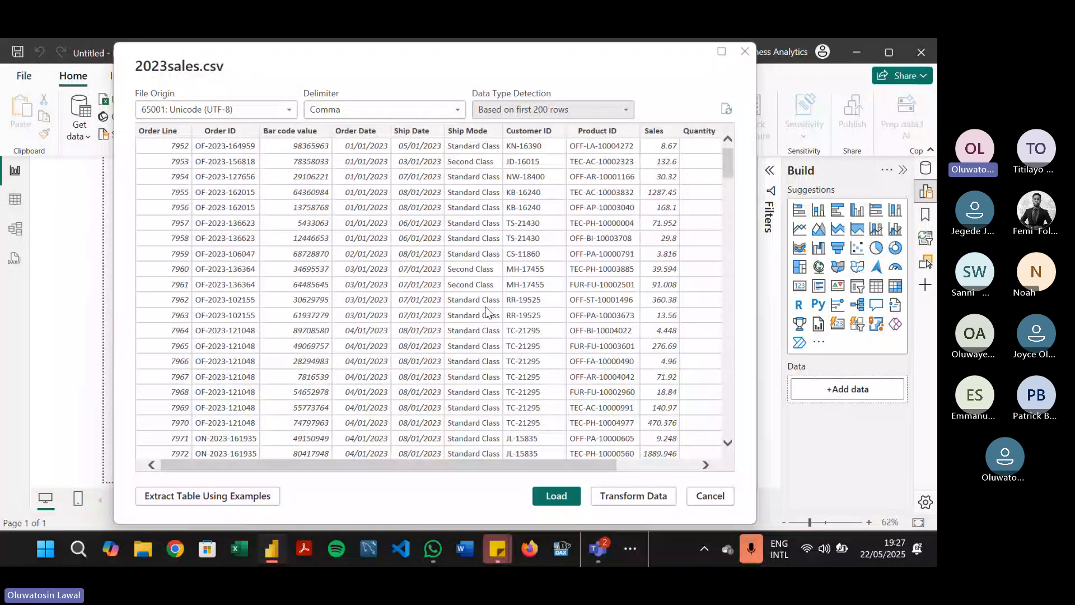
Step: Open the 2023sales data for transformation in Power Query Editor and narrow the Queries pane to show more columns
left_click(628, 494)
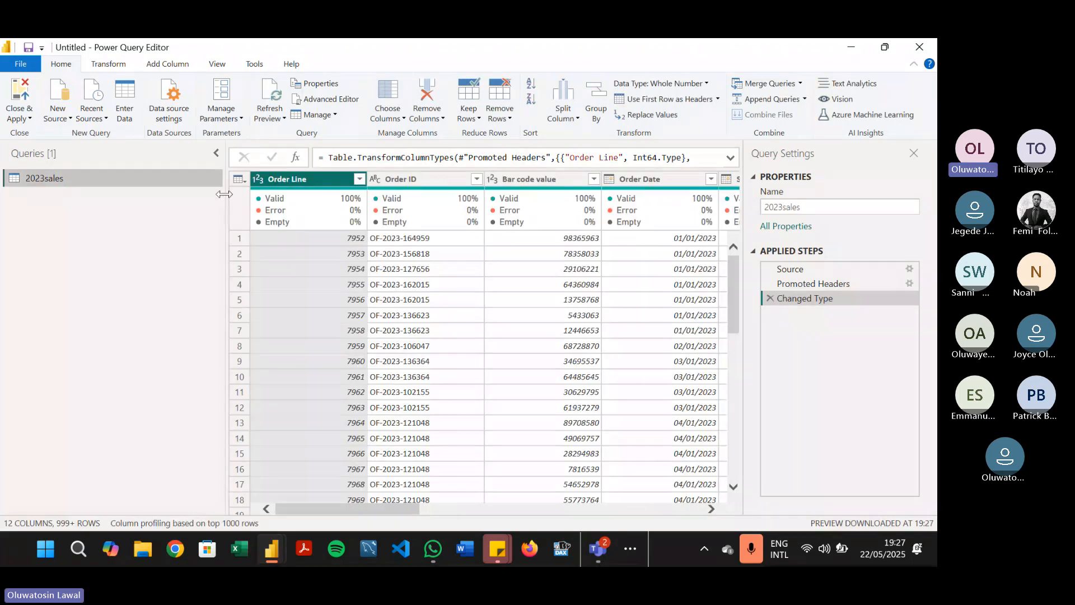
left_click_drag(224, 196, 104, 193)
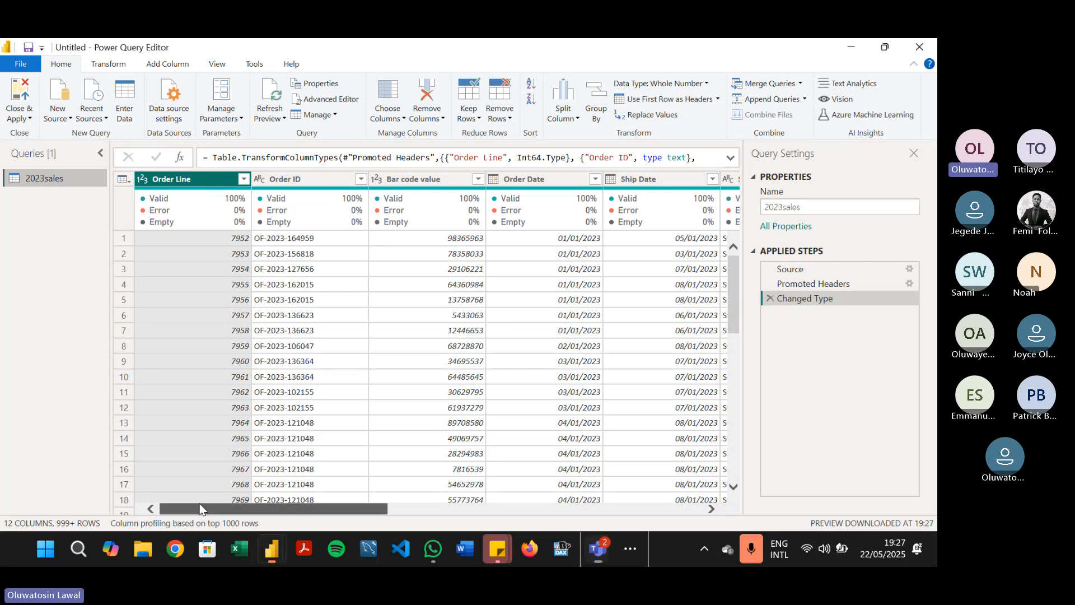
left_click_drag(199, 503, 16, 500)
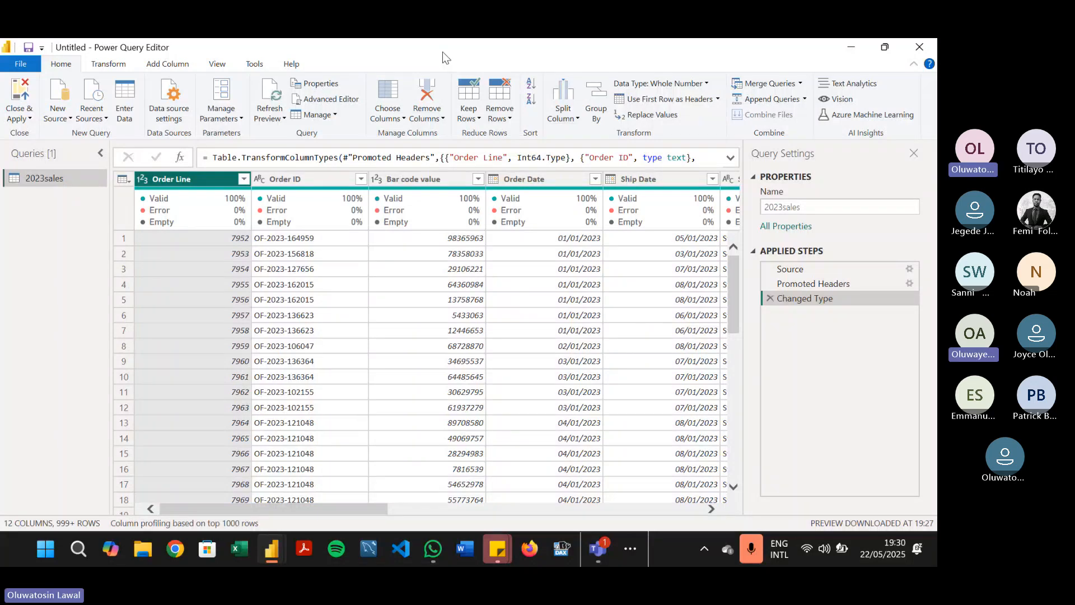
left_click_drag(442, 52, 4, 145)
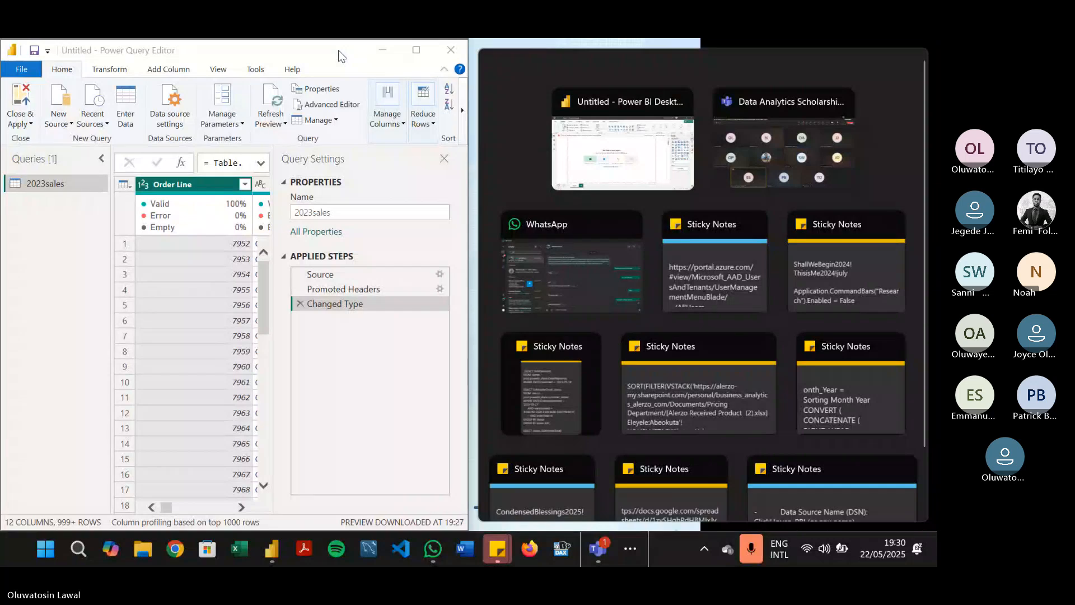
left_click(409, 54)
left_click(407, 53)
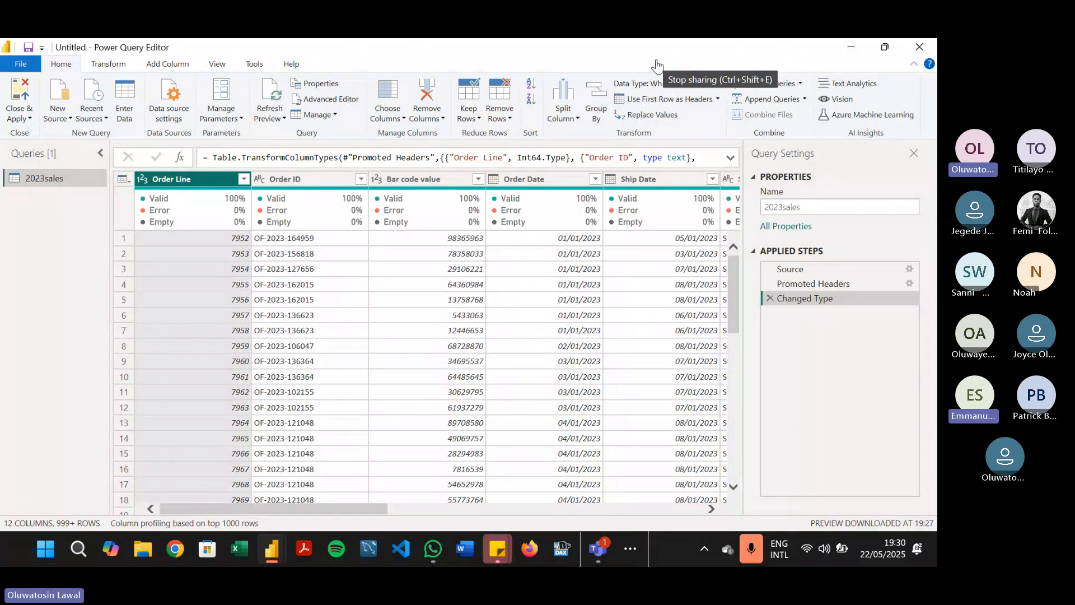
Step: Stop sharing the Power Query Editor screen in the meeting
left_click(656, 67)
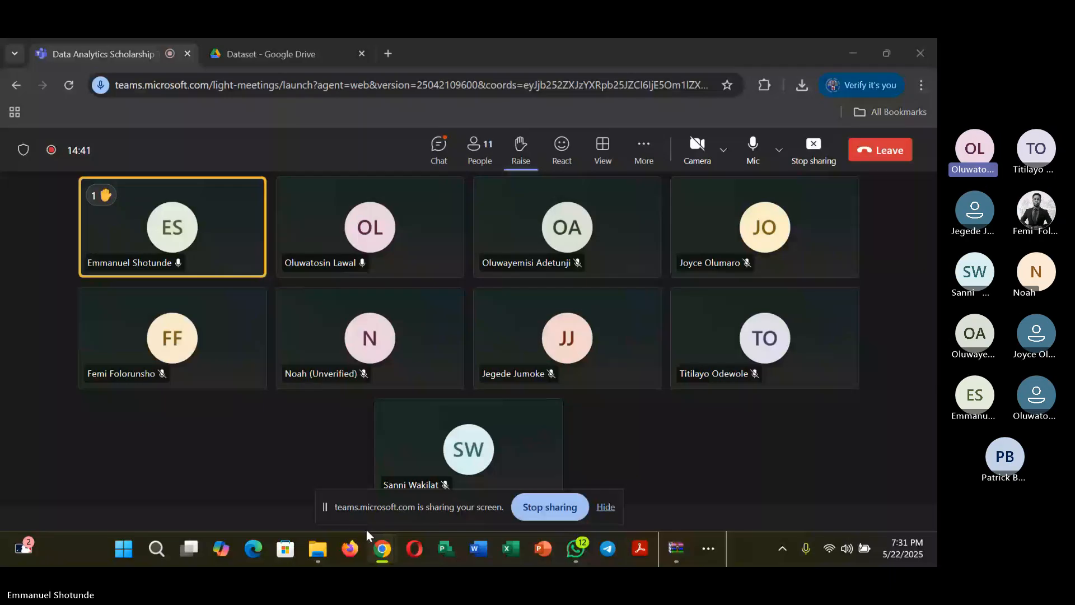
Step: Switch to File Explorer's Downloads folder, dismissing the notification, and extract the Sales Data-20250522T182759Z-1-001 archive to the Desktop
mouse_move(382, 554)
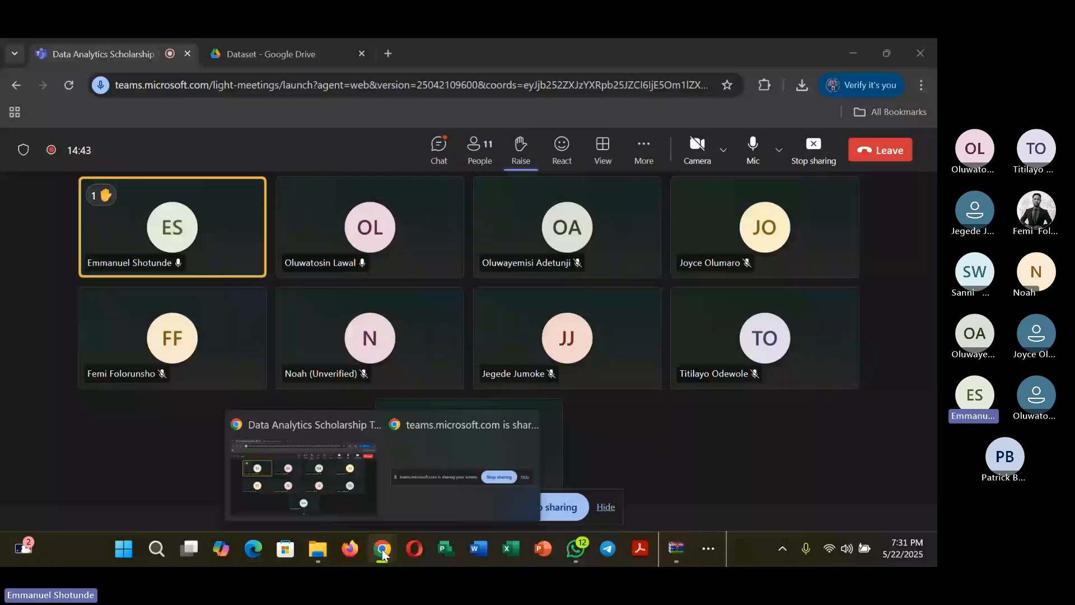
left_click(317, 549)
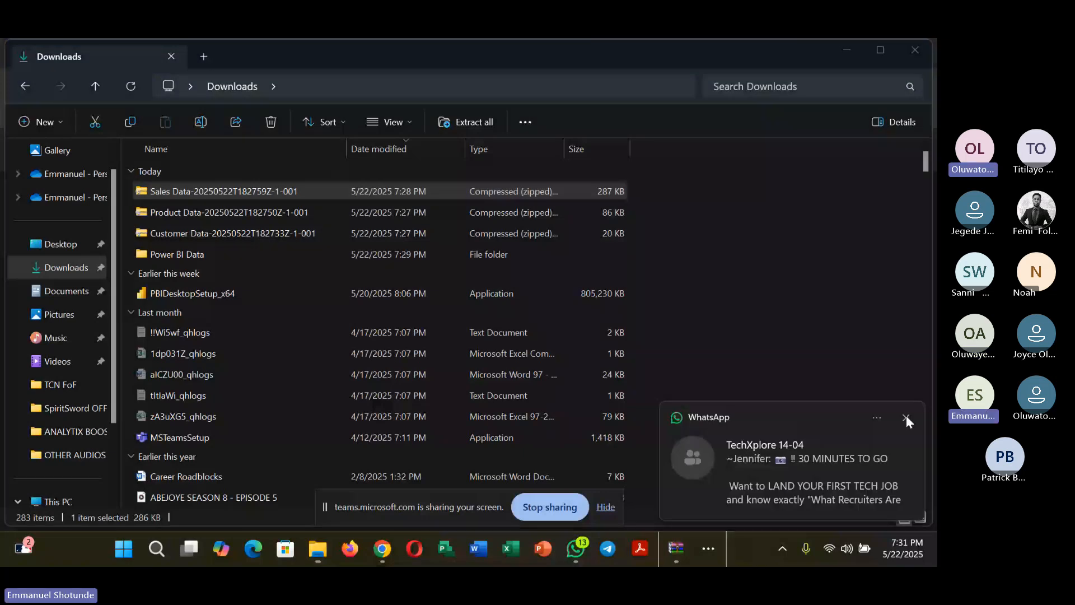
left_click(906, 415)
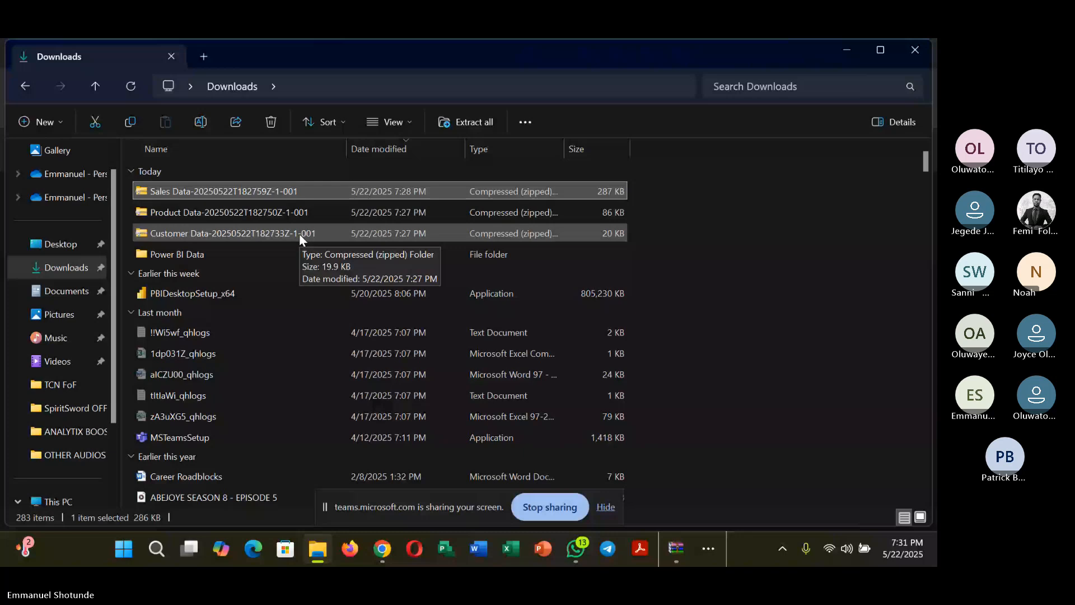
right_click(168, 188)
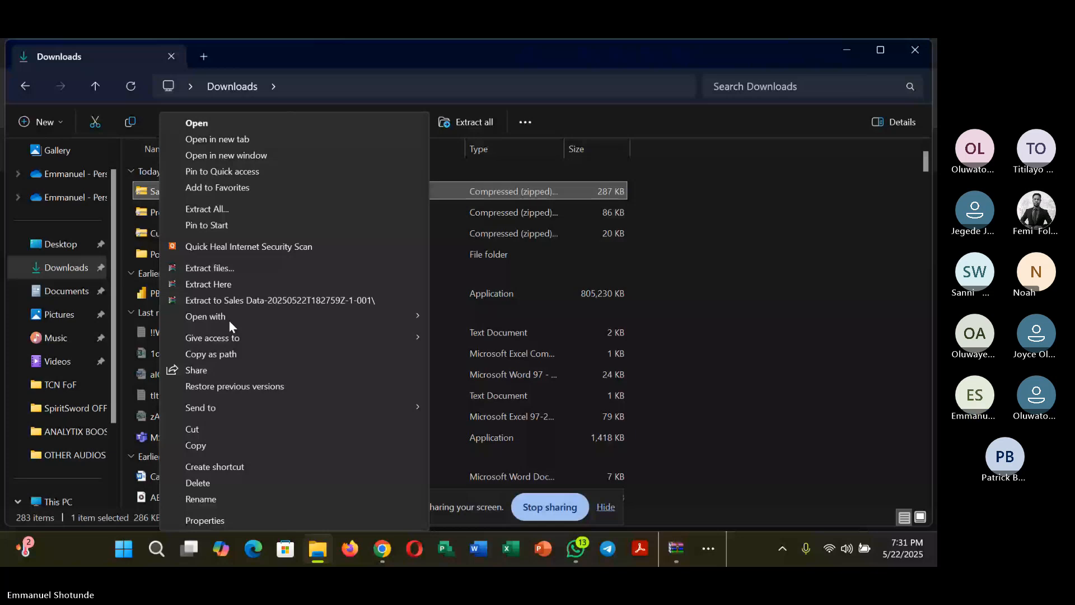
left_click(210, 268)
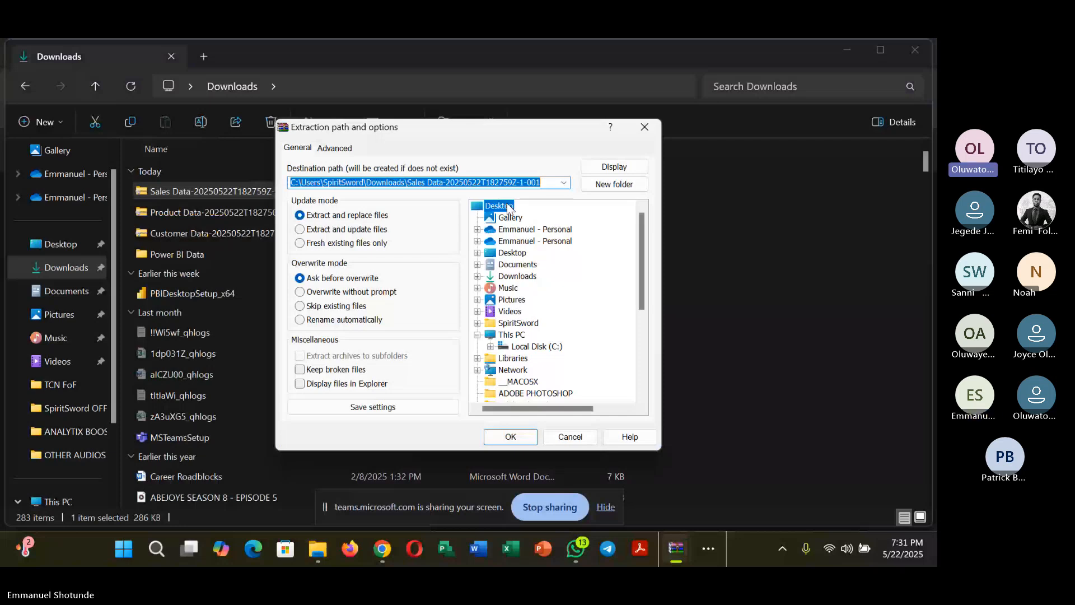
Step: Extract the Product Data and Customer Data archives from Downloads to the Desktop, and show the desktop
left_click(177, 208)
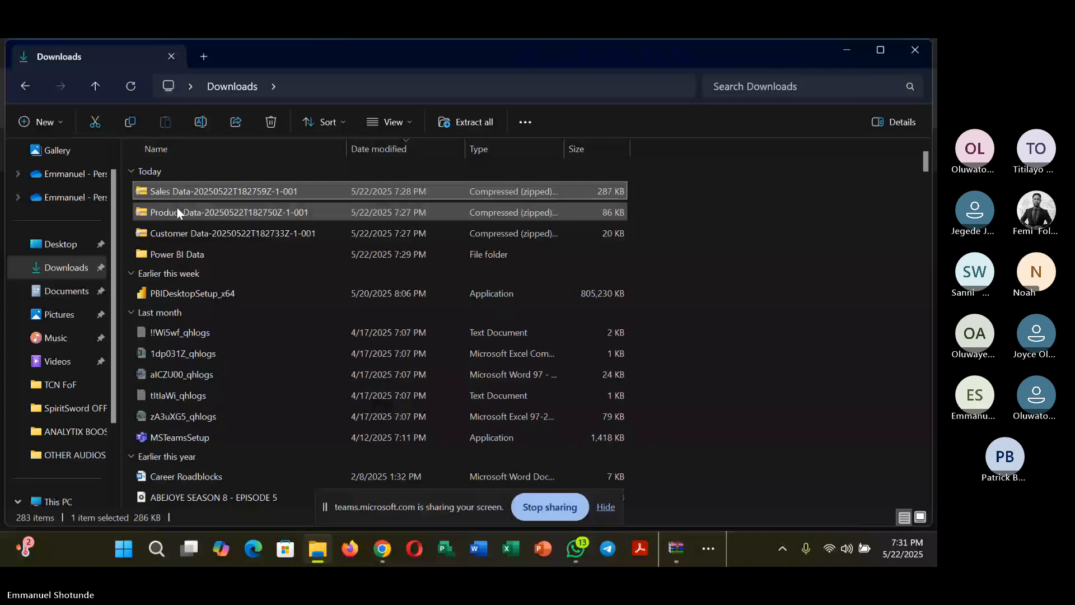
right_click(177, 209)
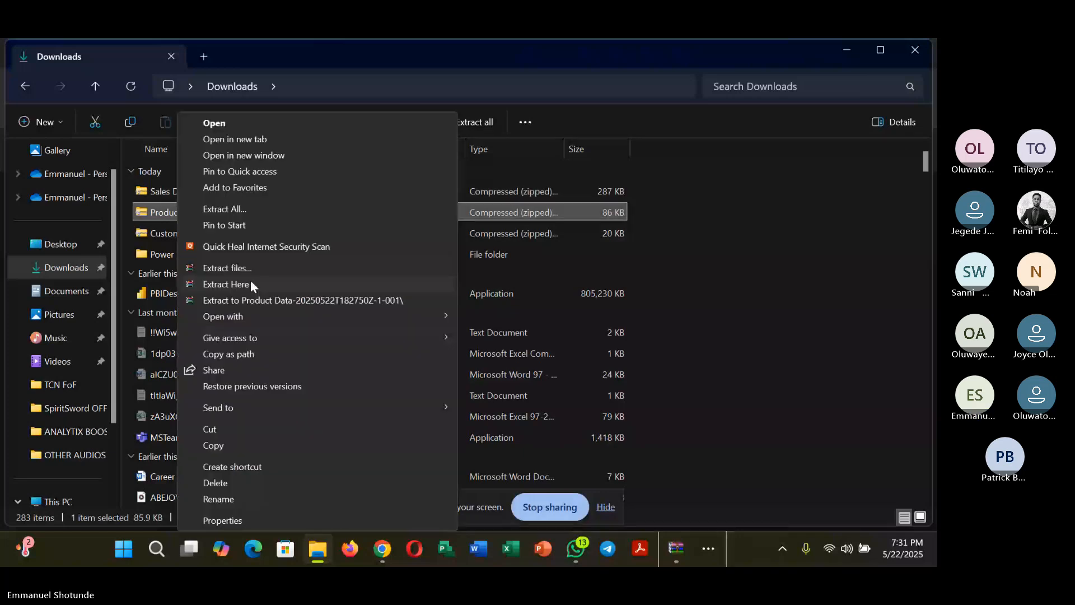
left_click(250, 282)
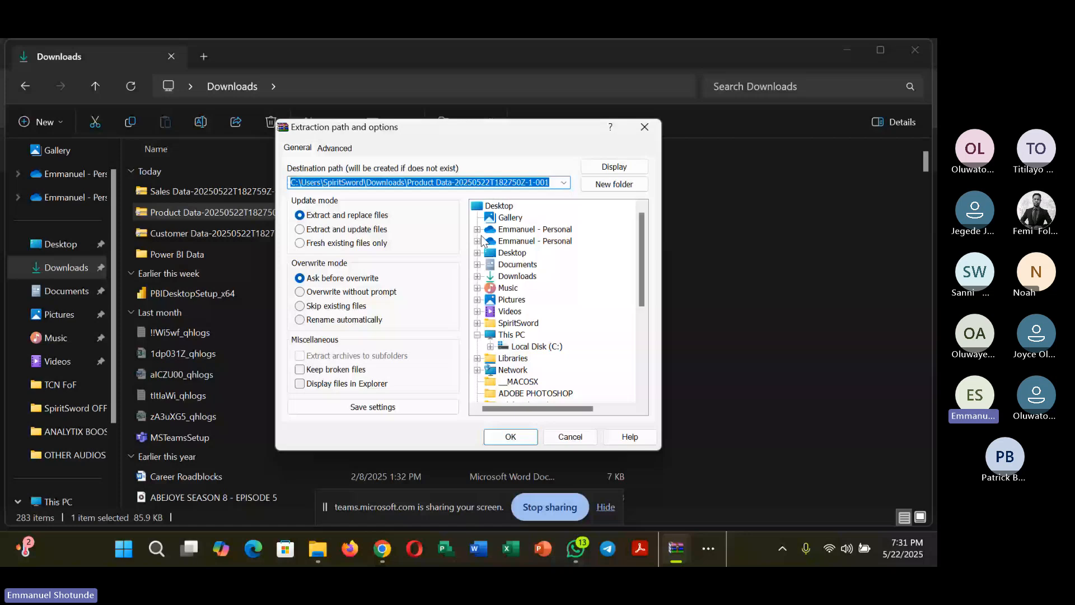
key("Return")
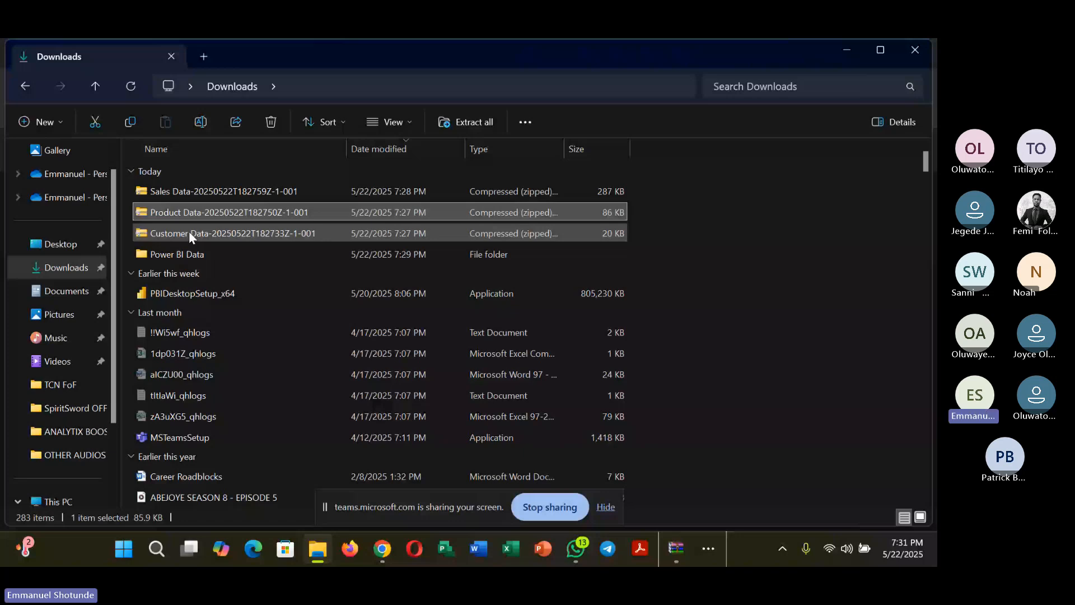
left_click(189, 232)
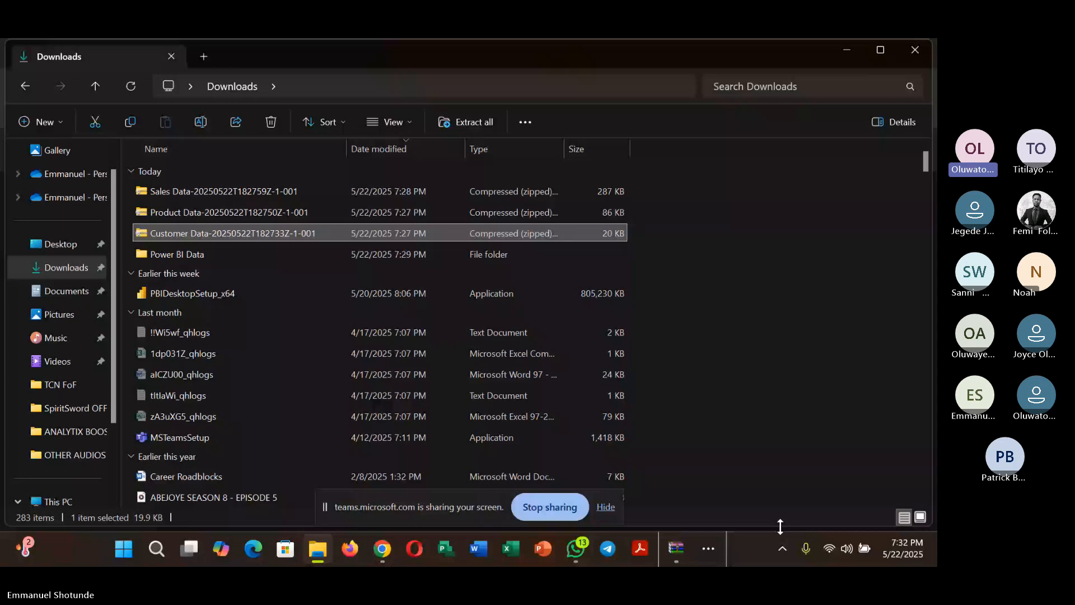
key("super+d")
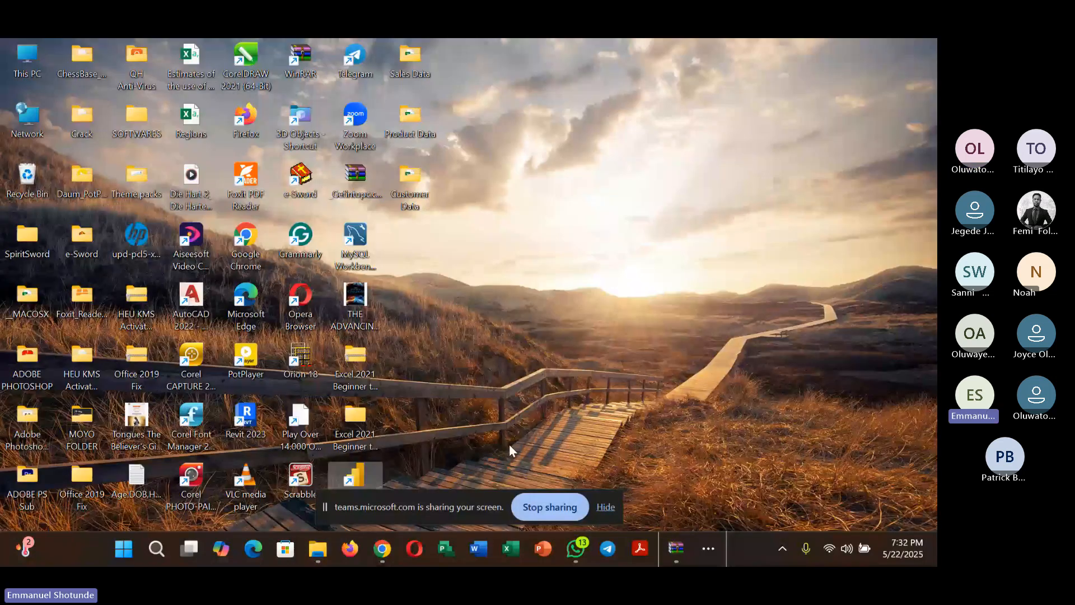
Step: Close the Dataset Google Drive page in the browser, and minimise the browser and PotPlayer to clear the desktop
key("alt+Tab")
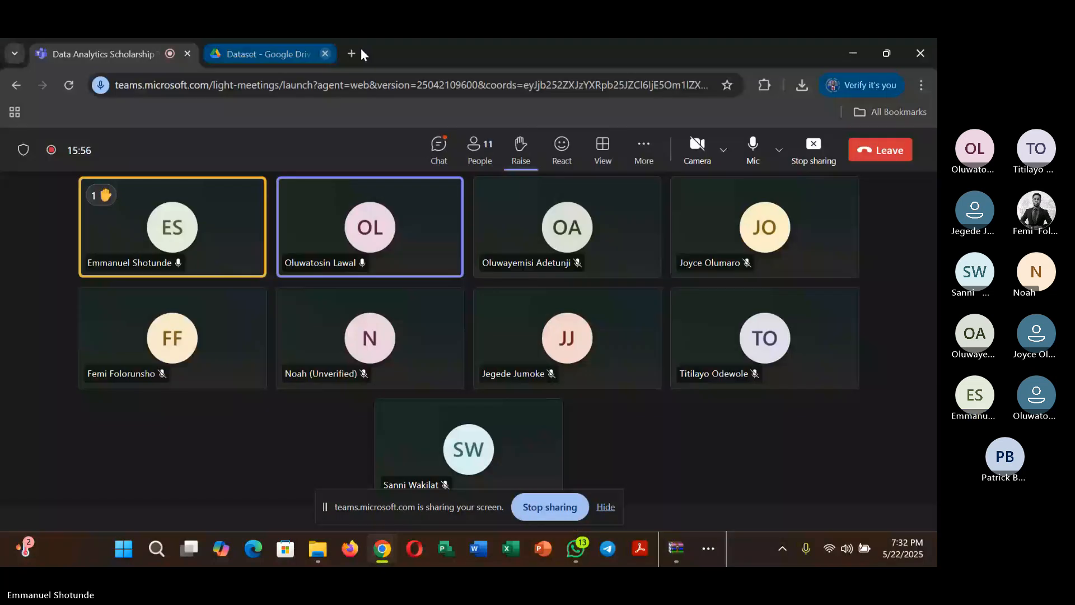
left_click(324, 54)
mouse_move(385, 554)
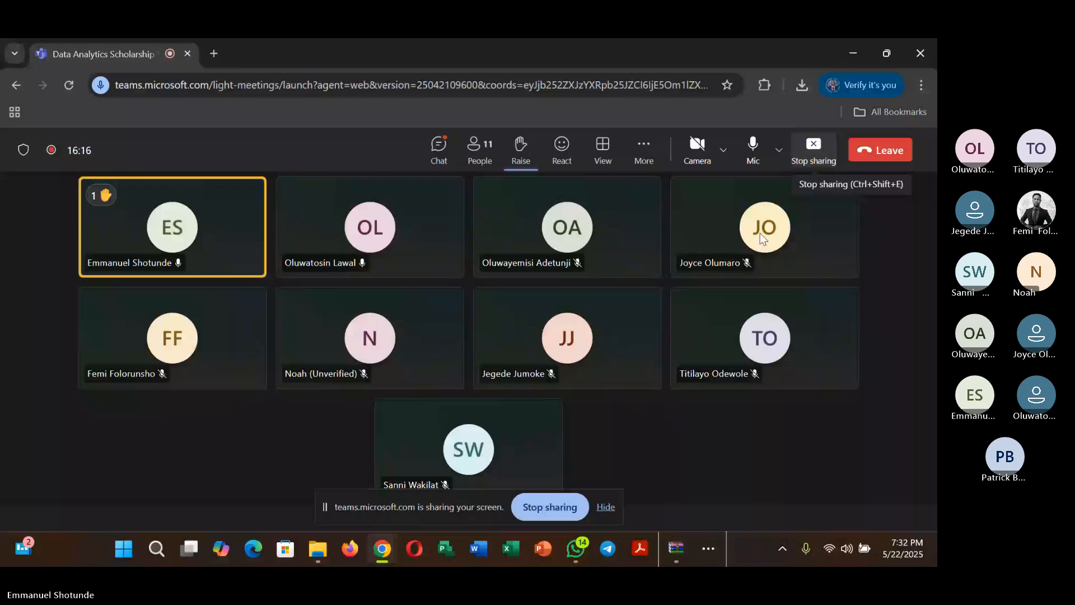
mouse_move(318, 549)
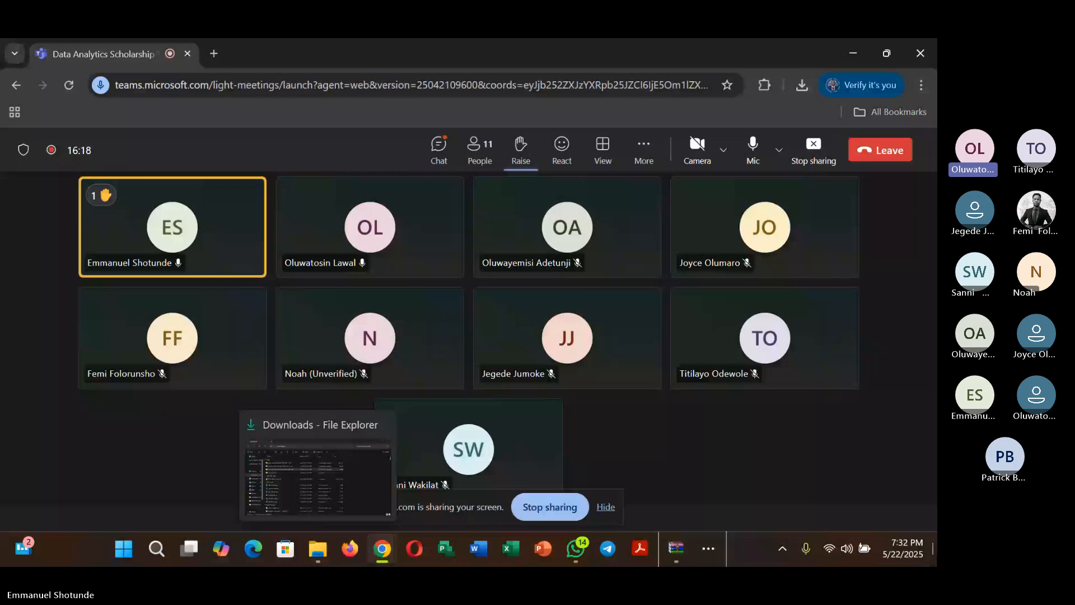
left_click(853, 54)
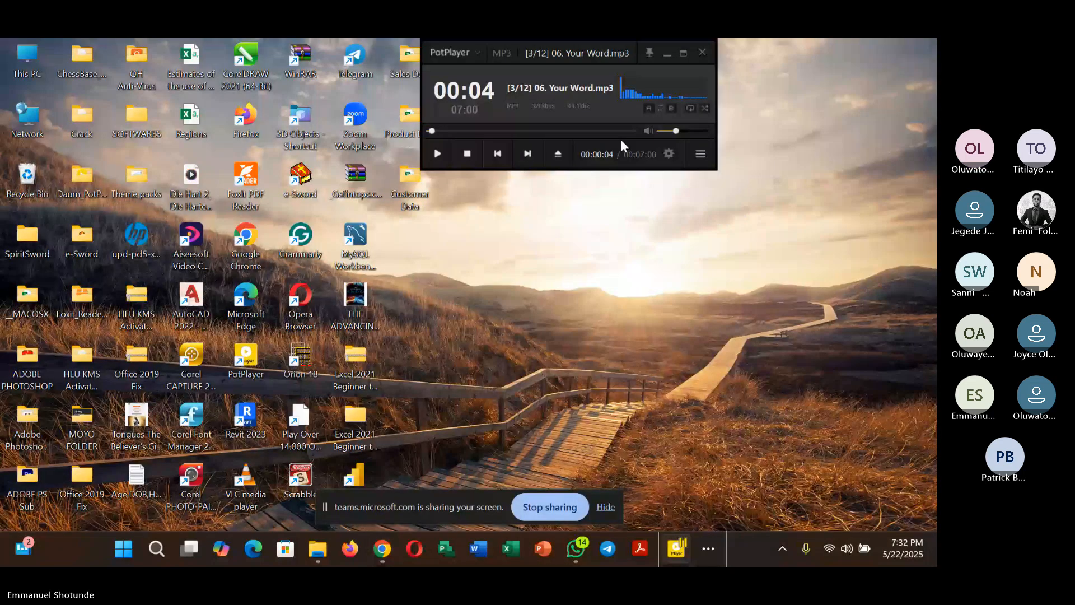
left_click(667, 53)
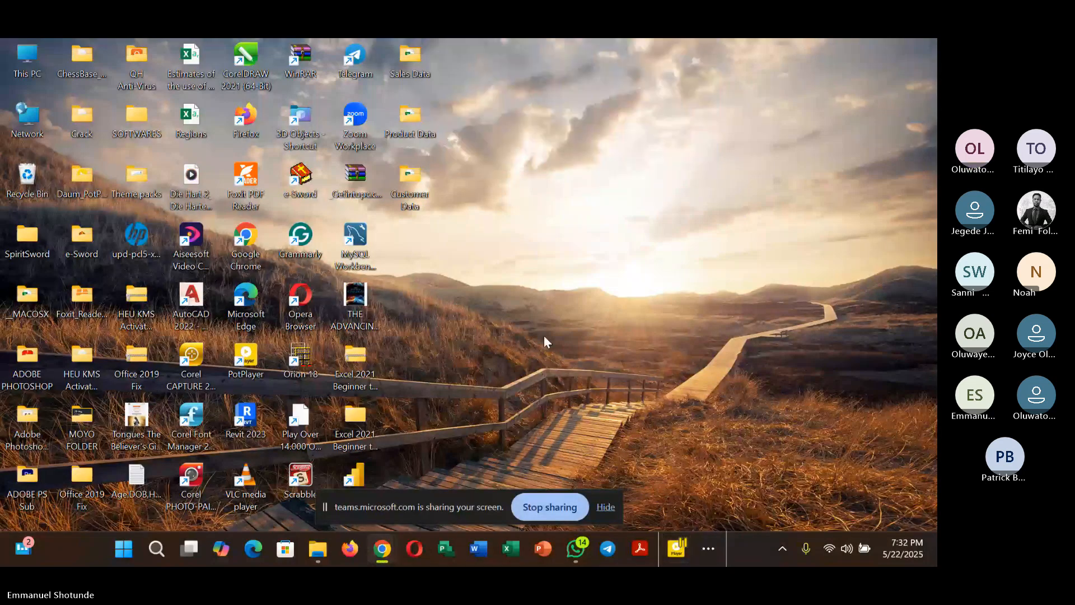
Step: Create a new folder named Power BI Data on the desktop
right_click(511, 283)
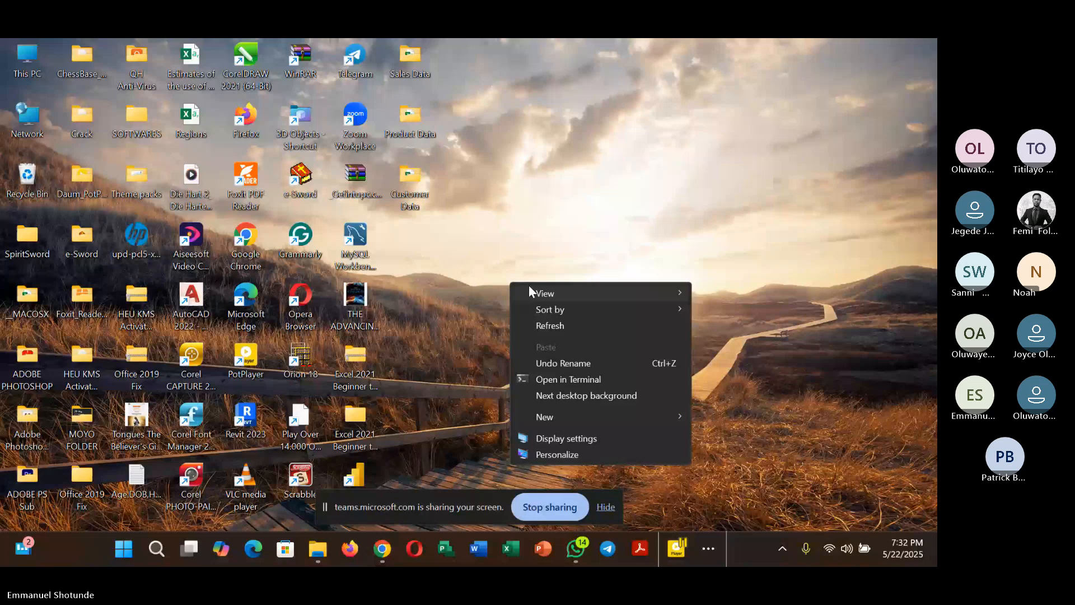
mouse_move(542, 418)
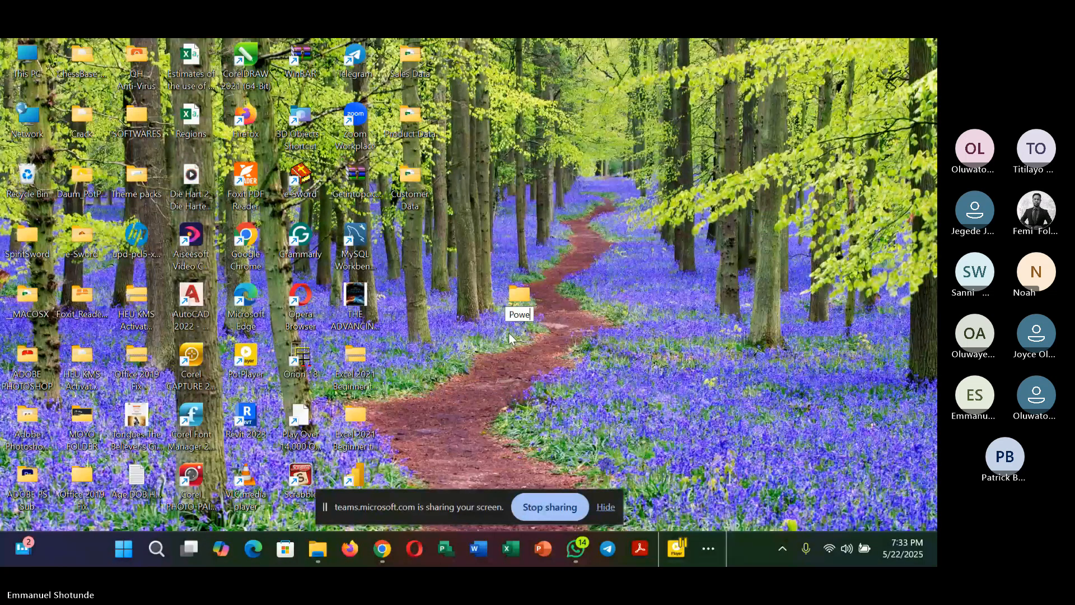
type("r BI Data")
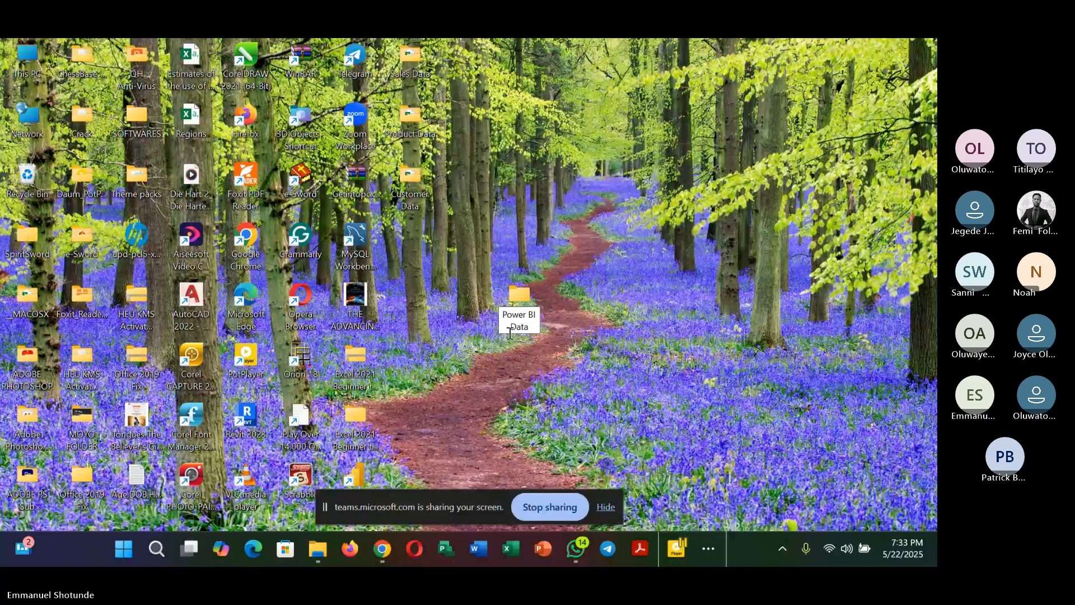
key("Return")
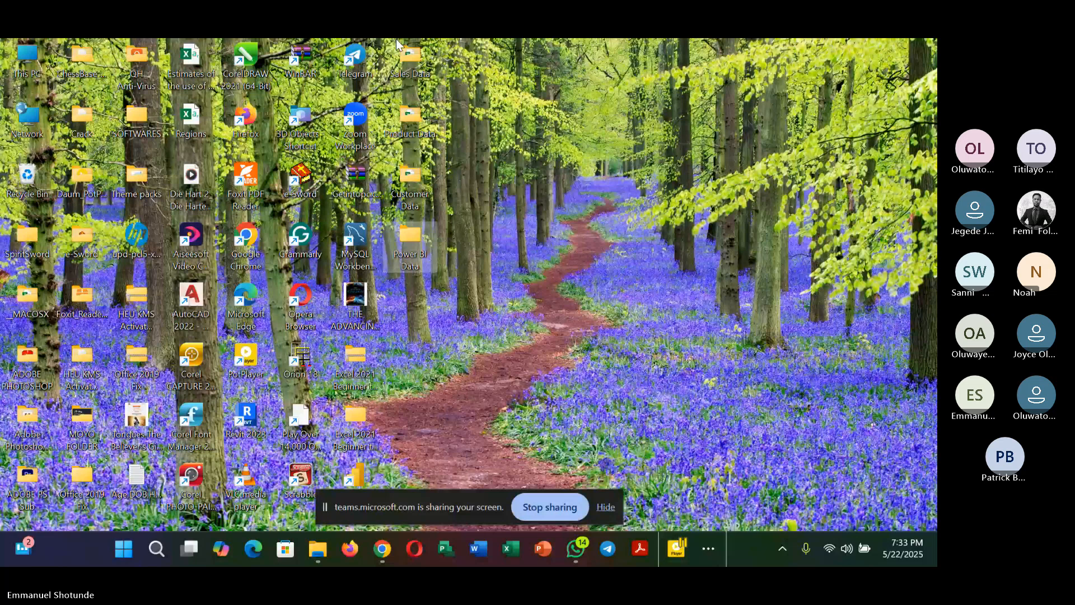
Step: Move the Sales Data, Product Data and Customer Data folders from the desktop into the Power BI Data folder
left_click(411, 182)
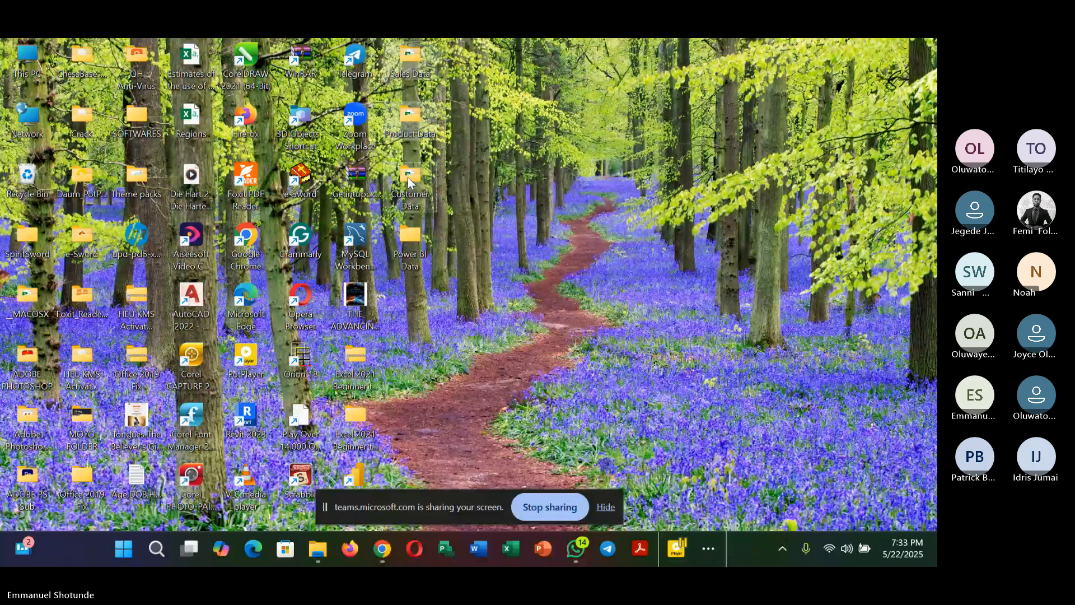
key("ctrl+x")
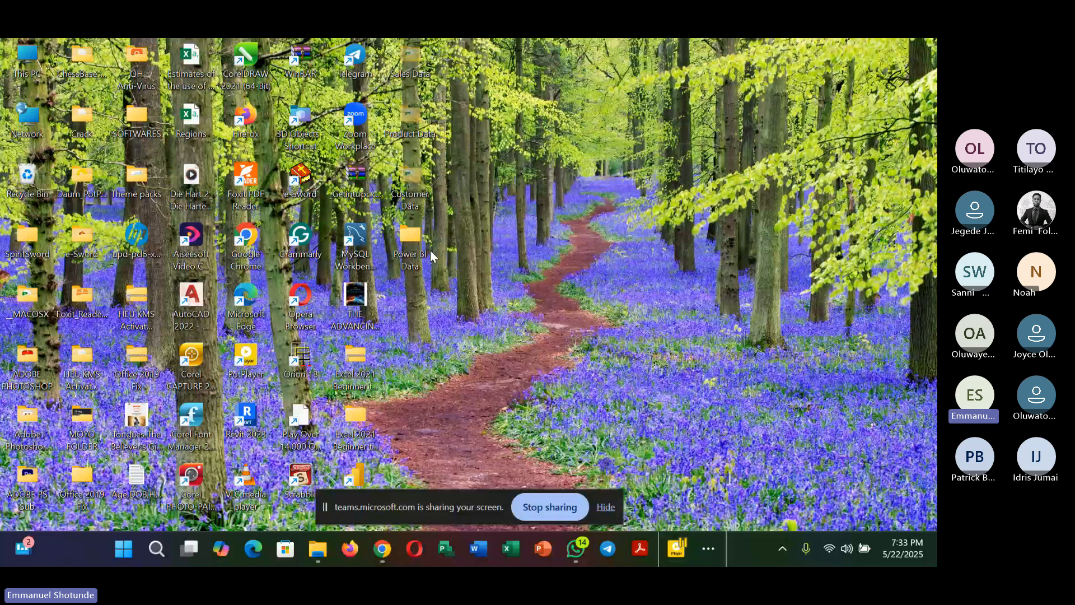
double_click(430, 253)
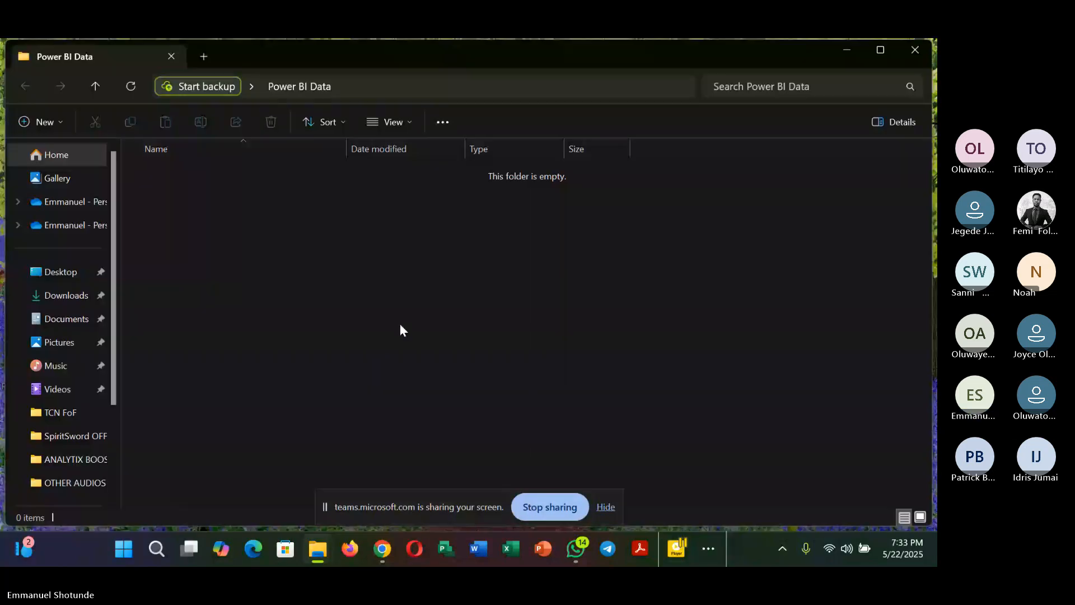
key("ctrl+v")
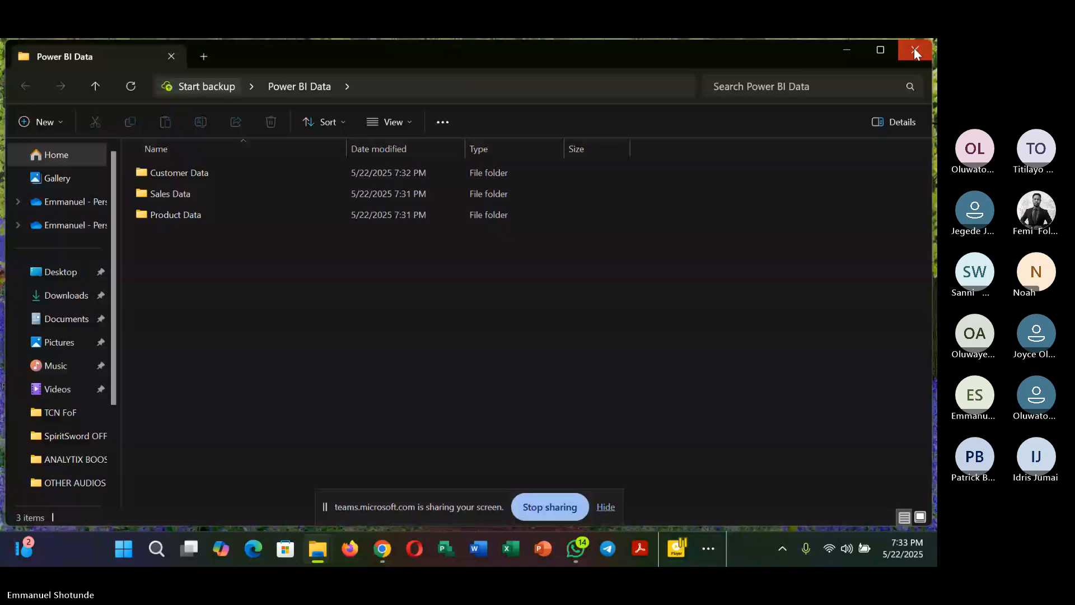
left_click(914, 50)
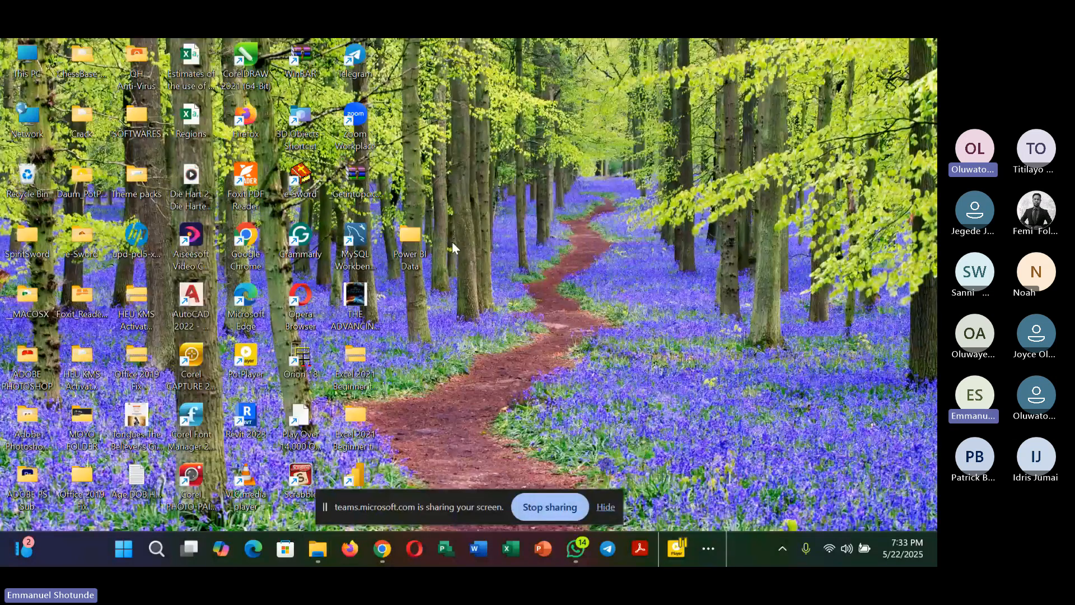
Step: Move the Power BI Data folder to the head of its desktop icon column and open it in a maximised window
left_click_drag(410, 238, 400, 78)
double_click(403, 72)
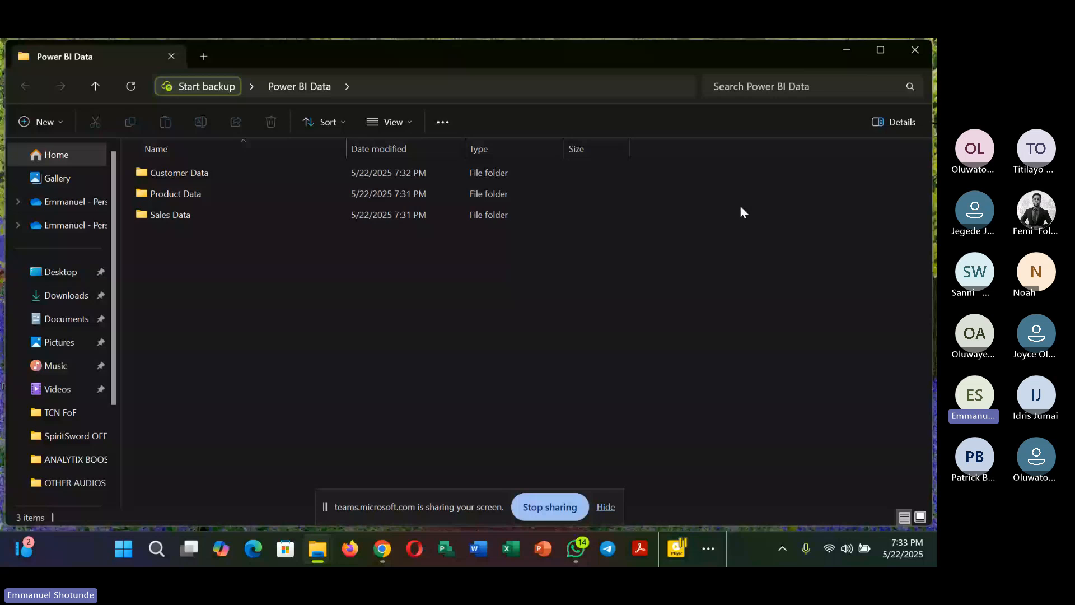
key("super+Up")
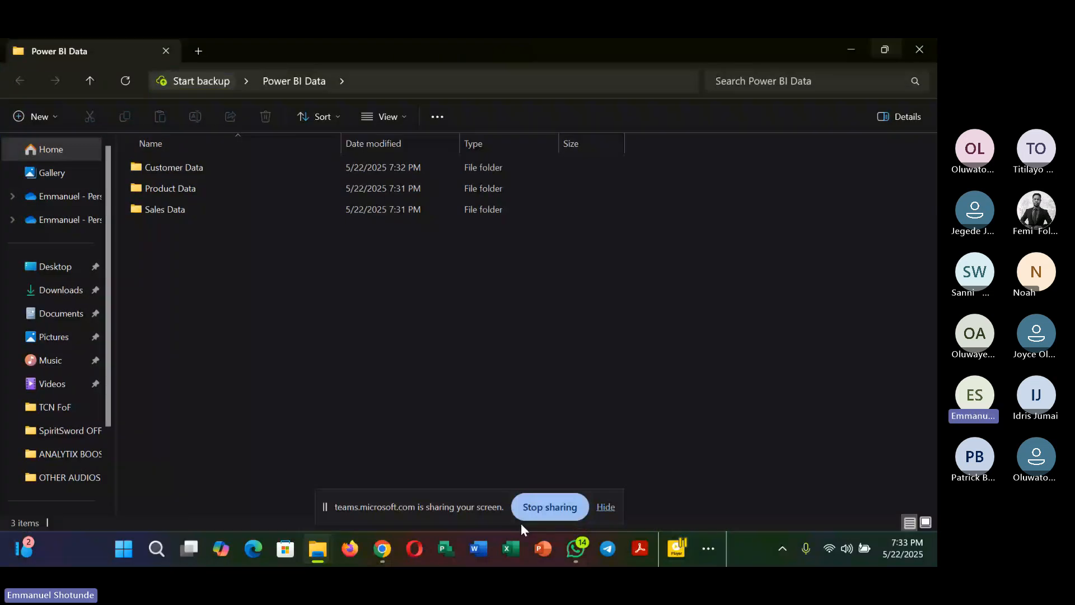
Step: Switch to Power BI Desktop and start a Text/CSV import from the full list of Get Data sources
left_click(708, 548)
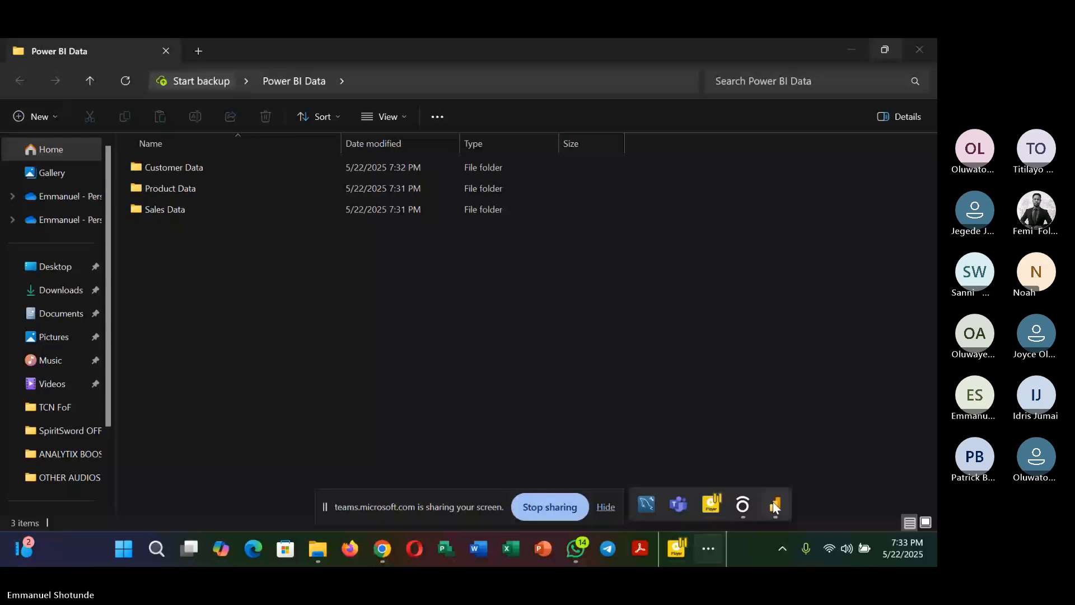
left_click(775, 506)
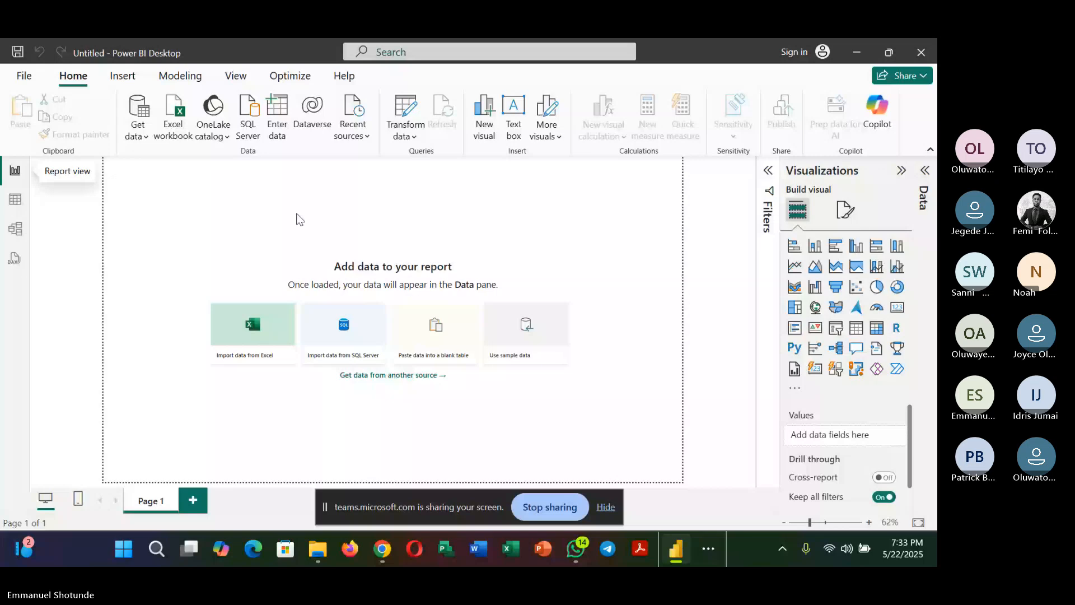
left_click(137, 130)
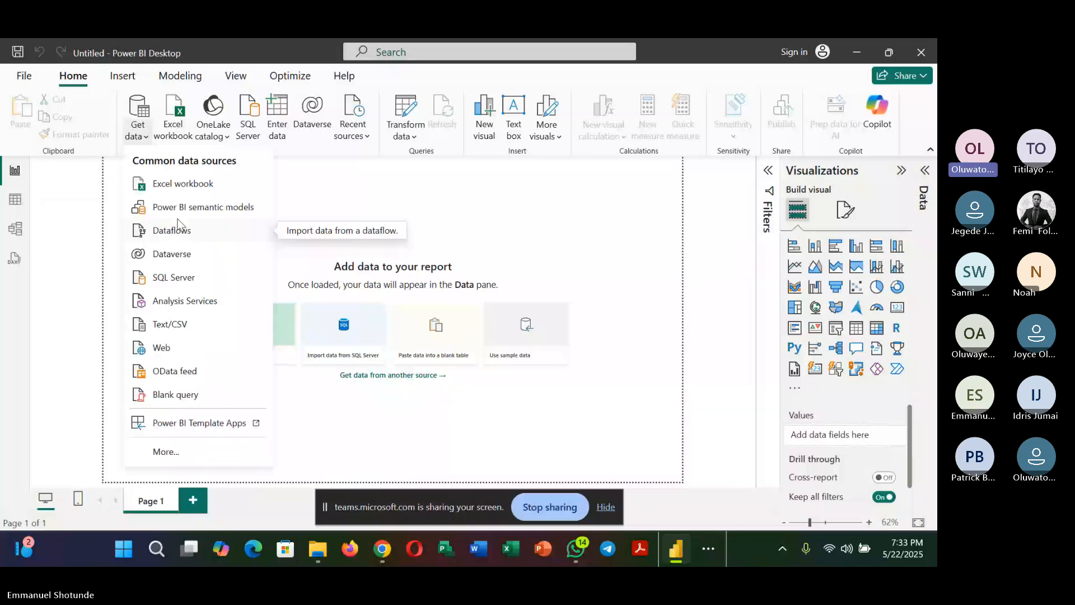
left_click(166, 451)
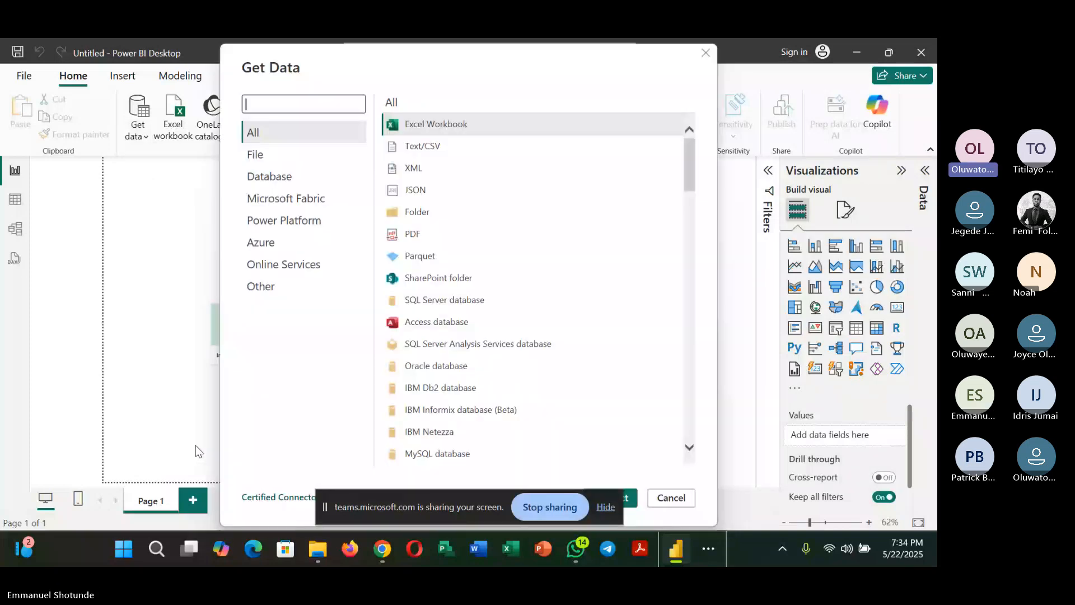
scroll(487, 284, "down", 4)
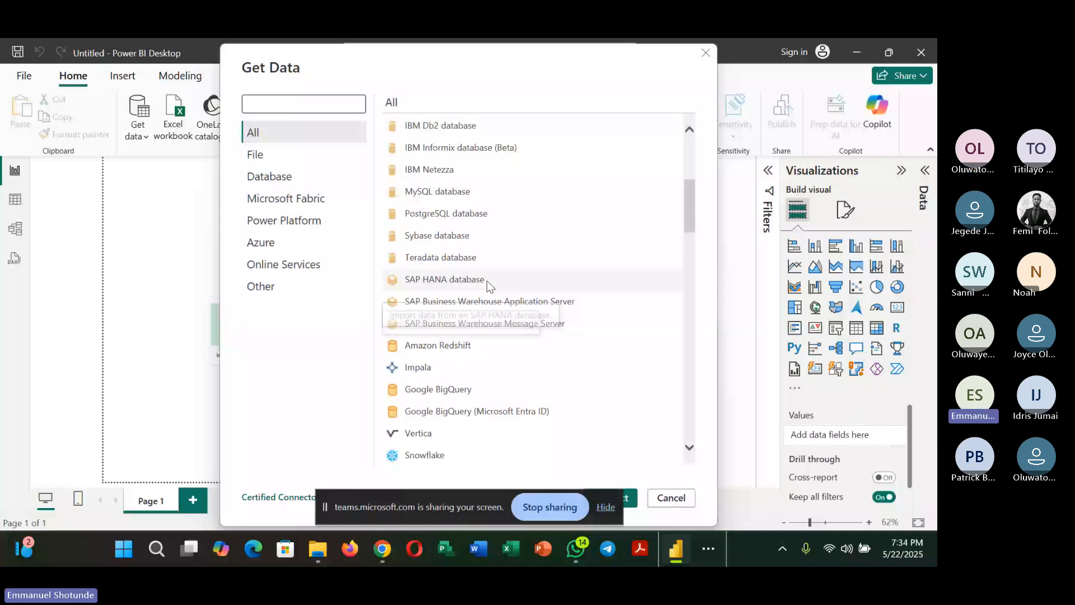
scroll(506, 260, "up", 4)
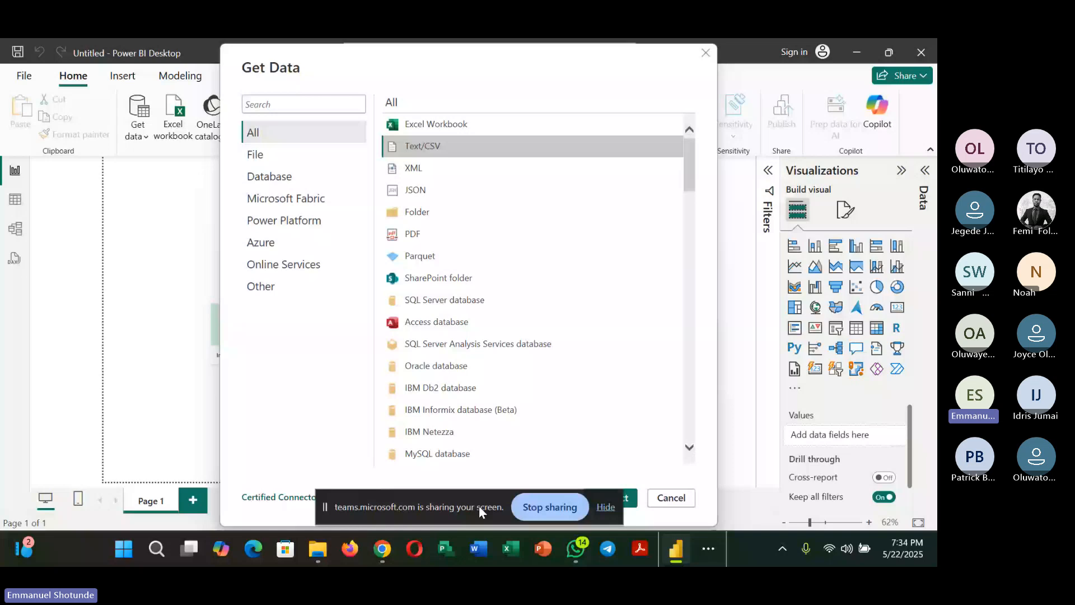
key("Escape")
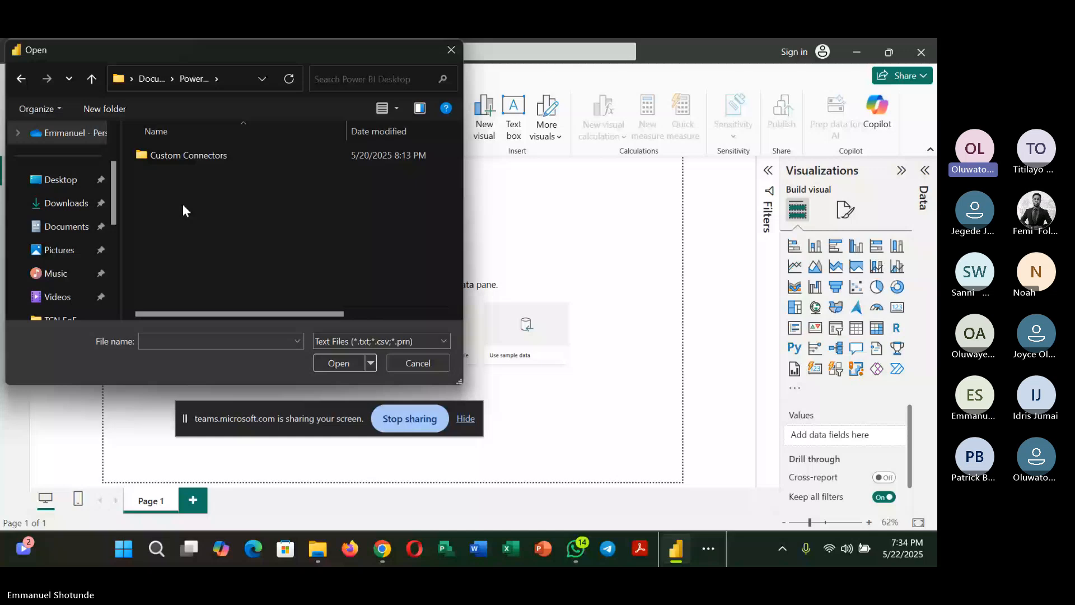
Step: Browse to the Power BI Data folder on the desktop for the Text/CSV import
double_click(185, 156)
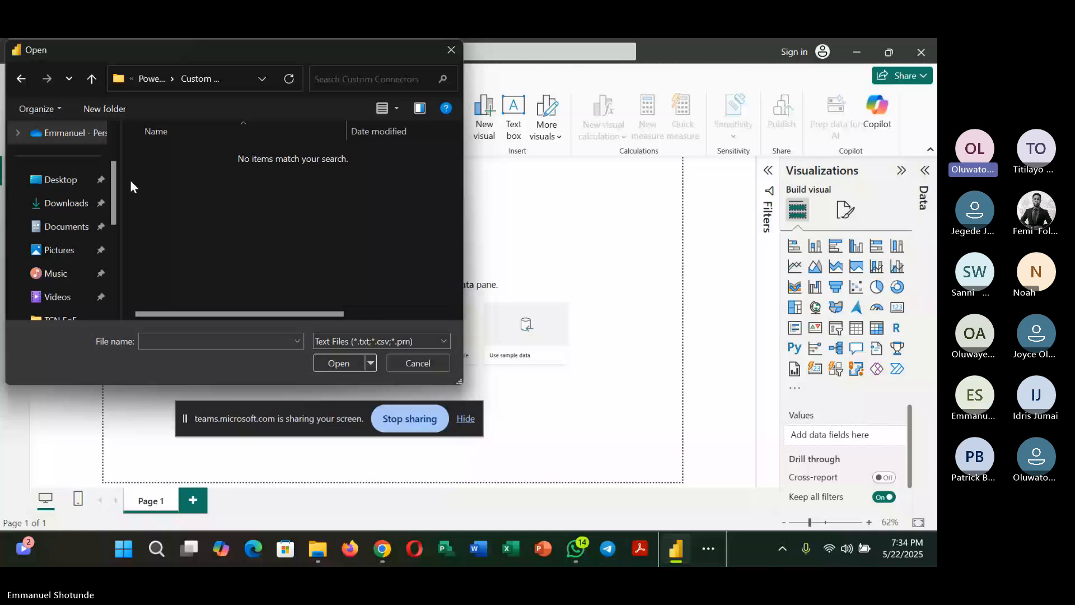
left_click(21, 79)
left_click(21, 78)
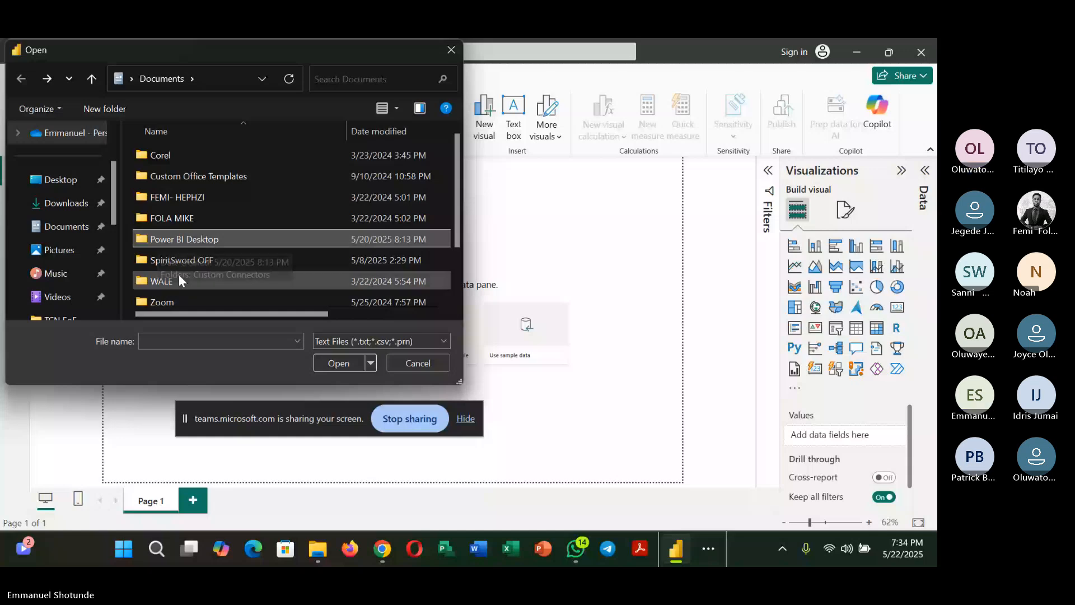
left_click(57, 180)
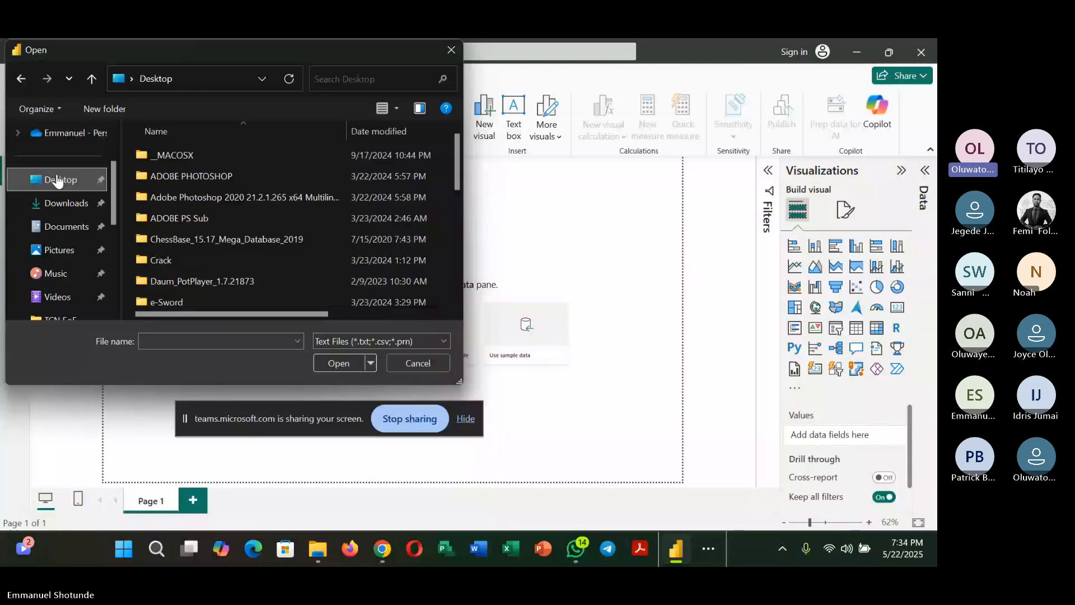
scroll(193, 213, "down", 5)
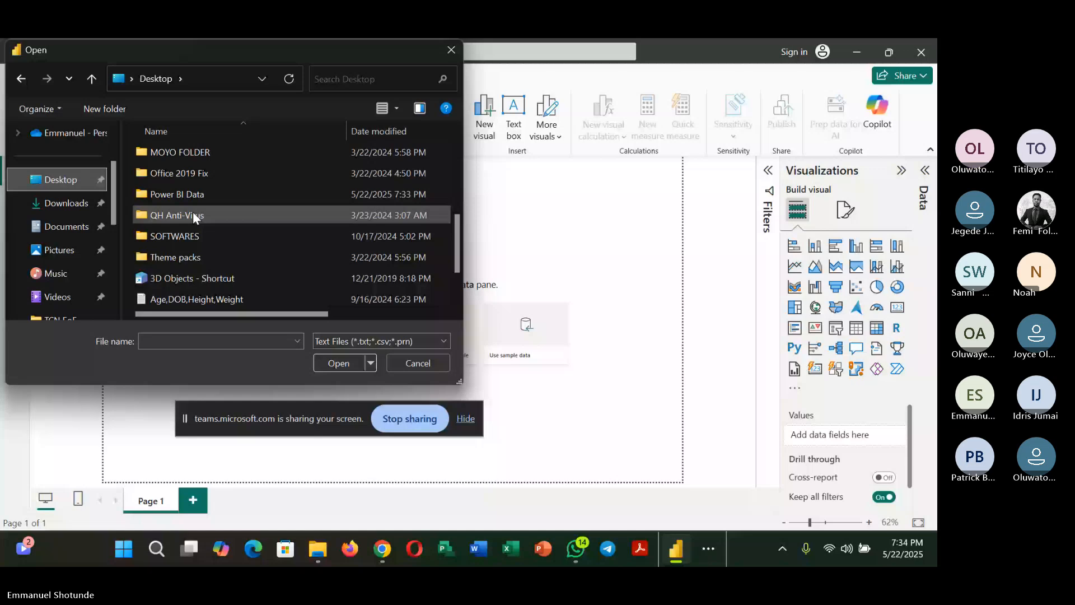
left_click(180, 194)
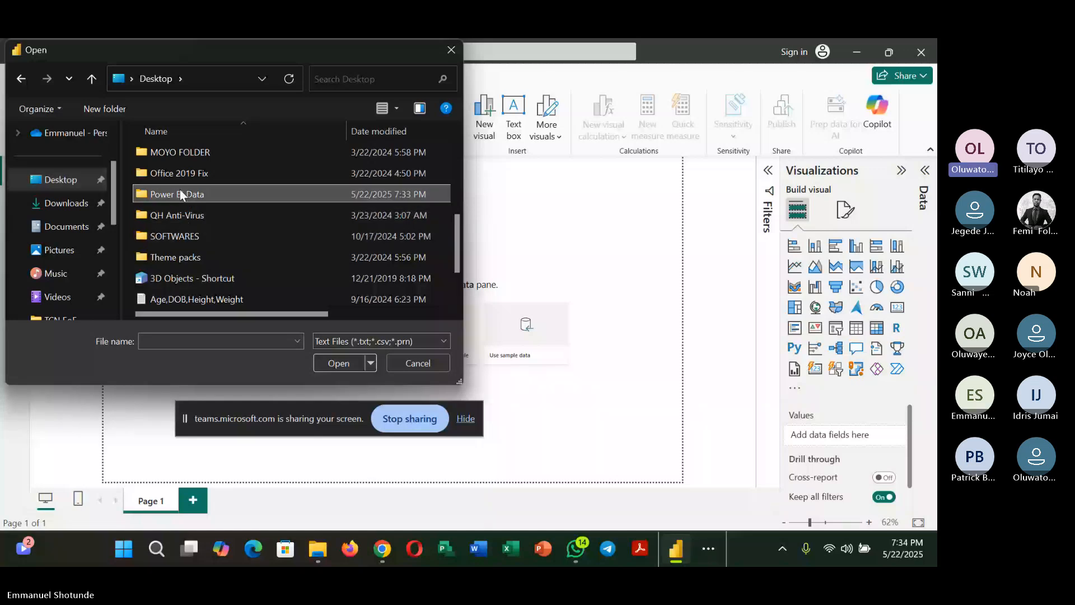
double_click(180, 191)
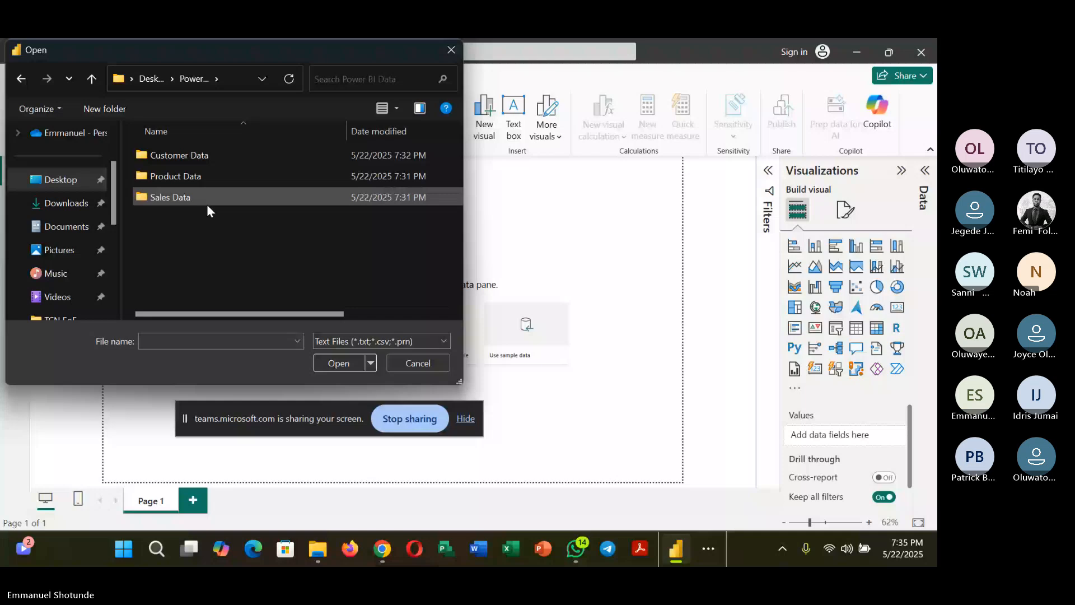
Step: Open the 2023sales file from the Sales Data folder to preview its contents
left_click(167, 197)
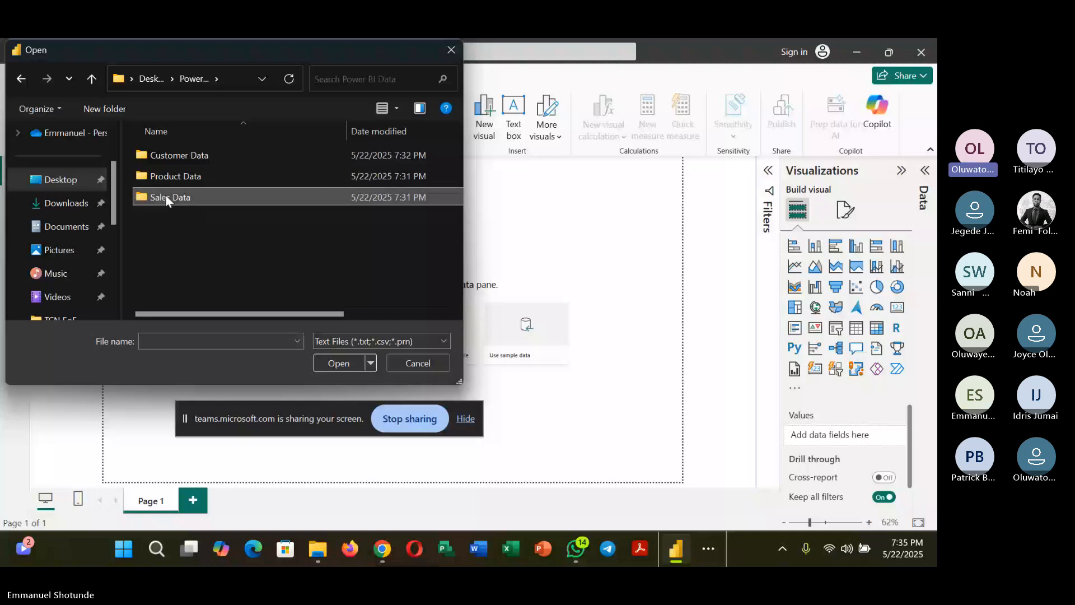
double_click(166, 197)
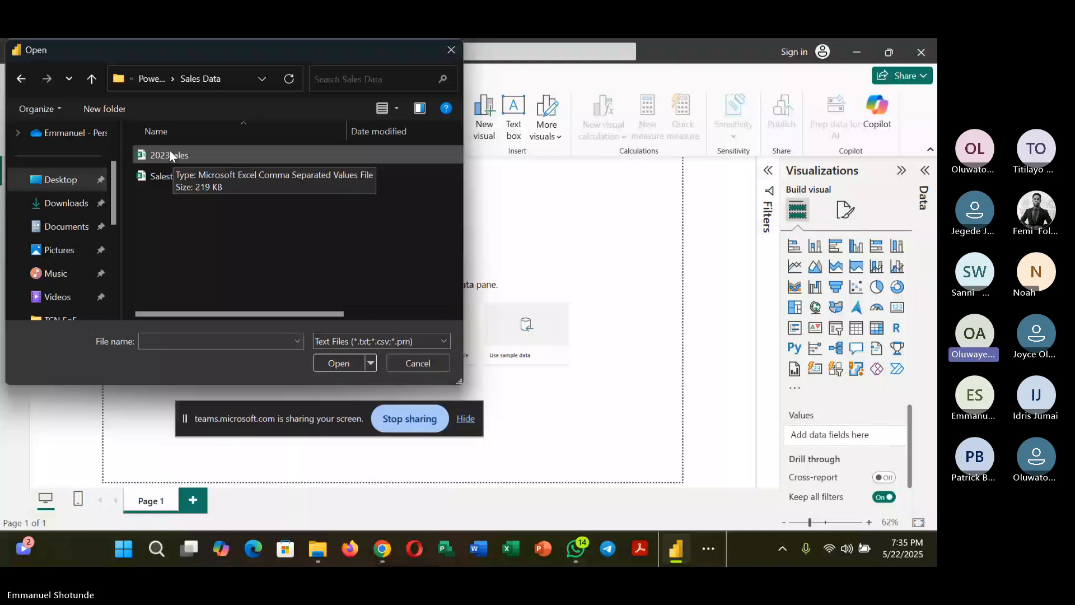
left_click(170, 153)
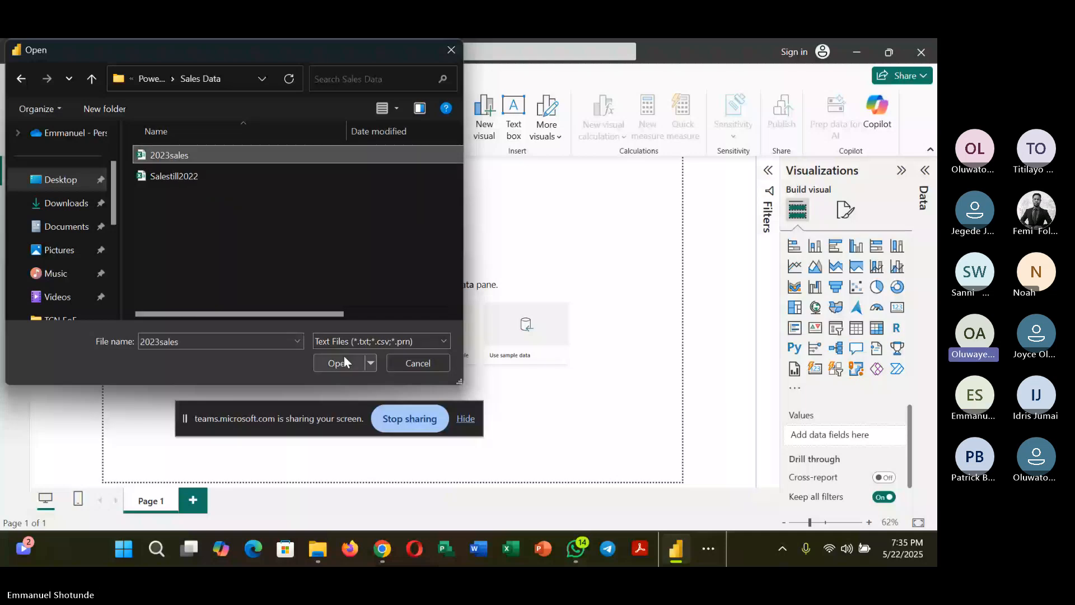
left_click(345, 357)
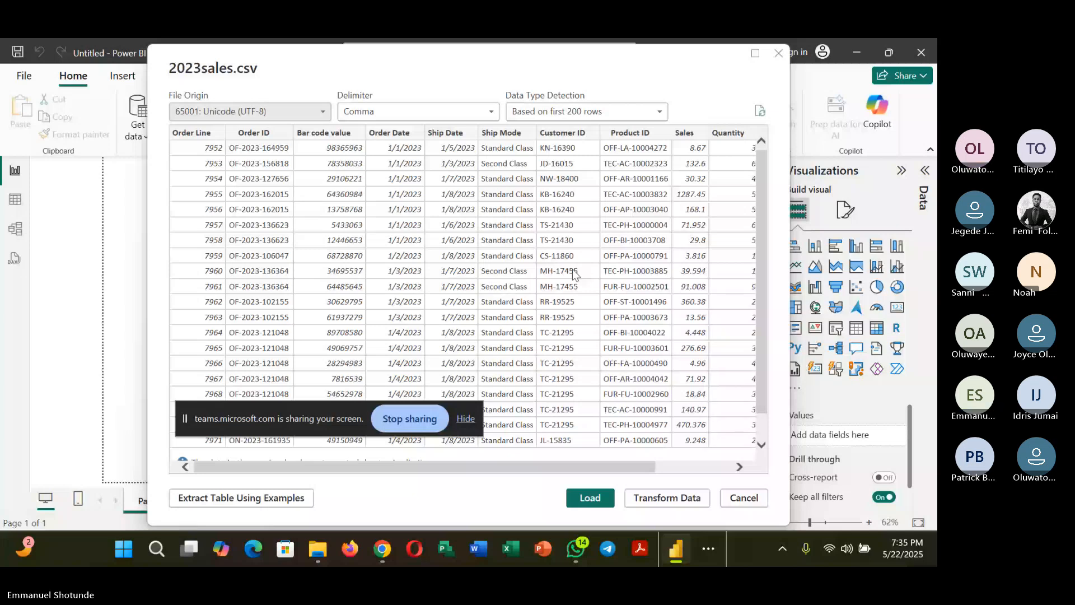
Step: Send the 2023sales data to Power Query Editor for transformation, with the editor window maximised and the Queries pane collapsed
left_click(660, 496)
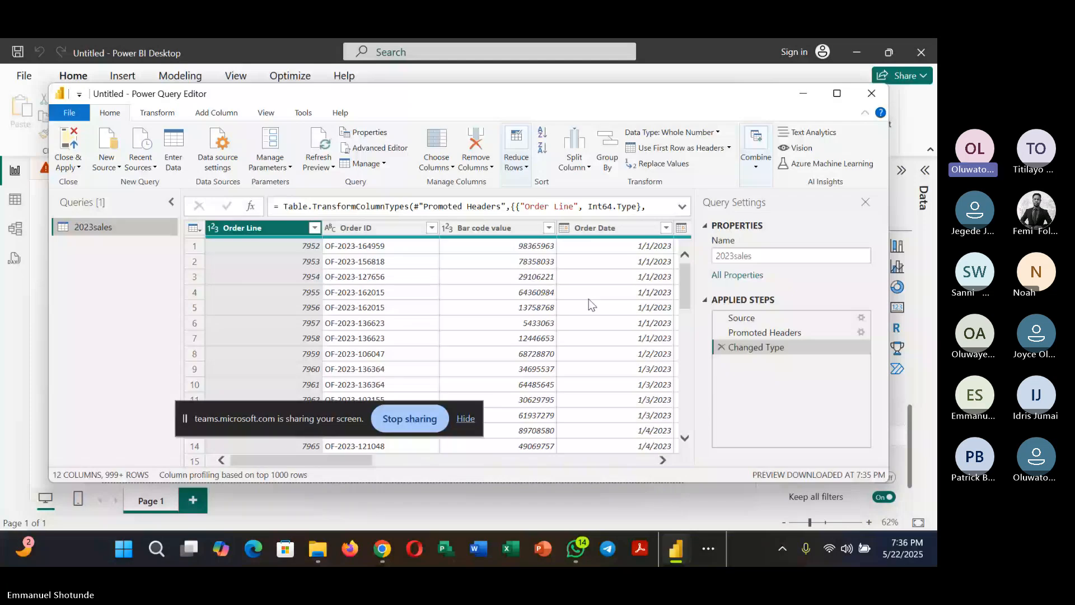
left_click(835, 95)
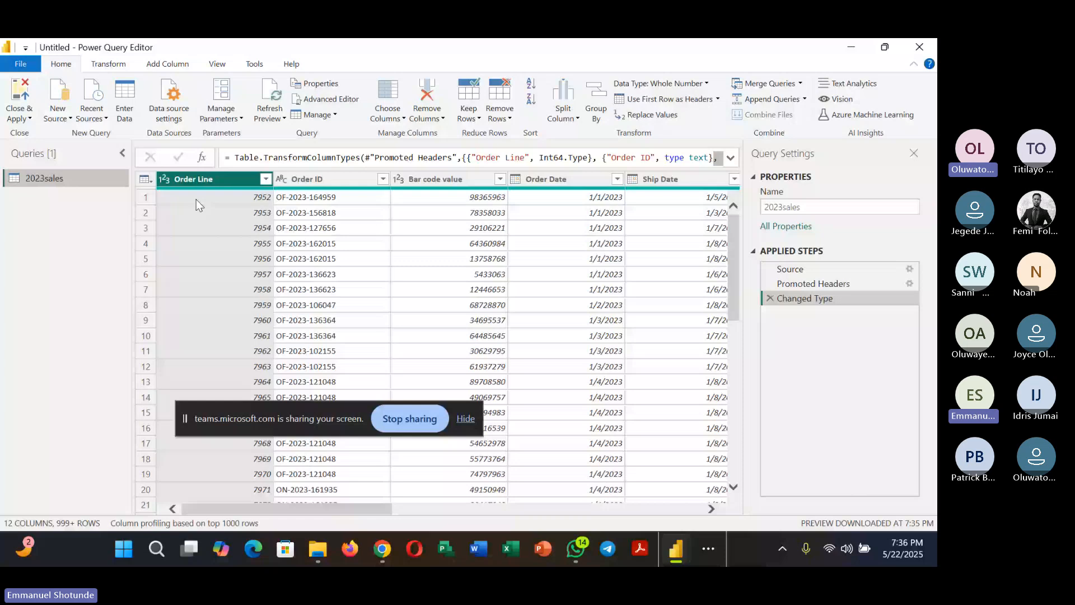
left_click(123, 153)
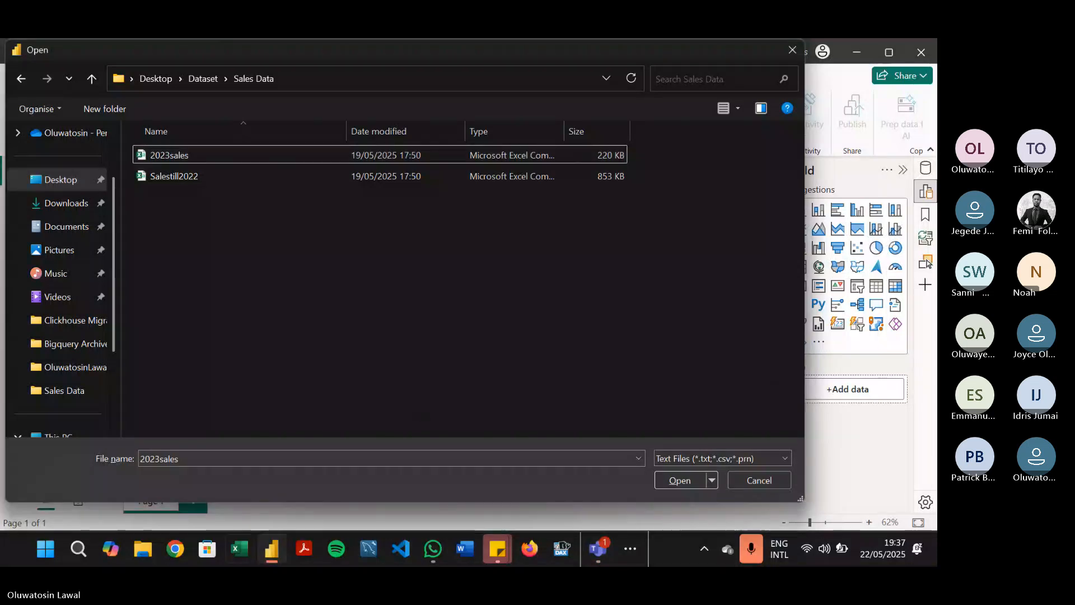
Step: Cancel the pending file selection and start a new Text/CSV import from the full list of Get Data sources
mouse_move(274, 554)
left_click(800, 48)
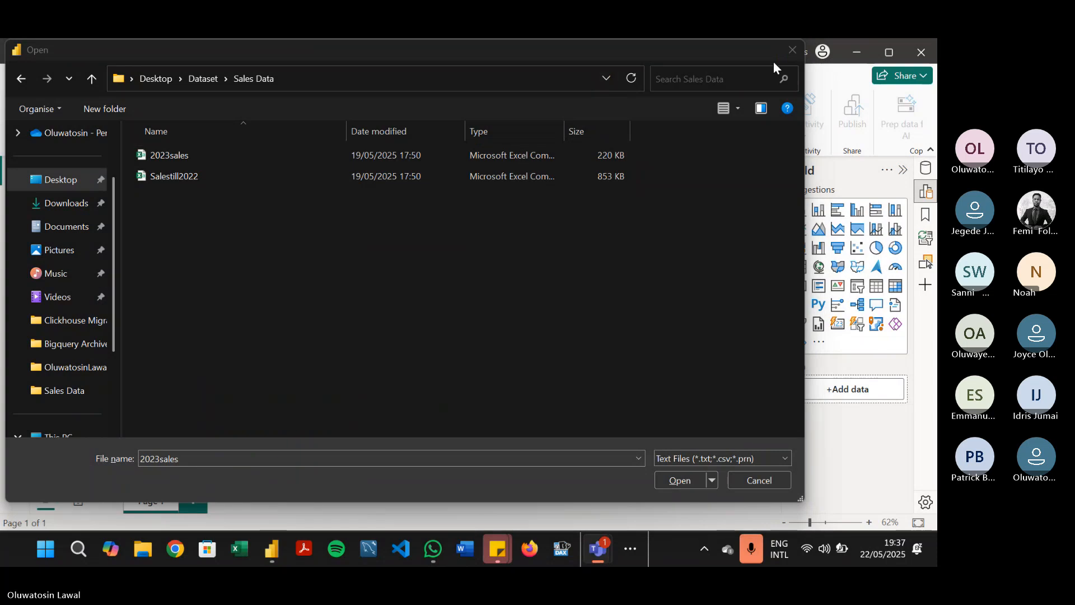
left_click(743, 475)
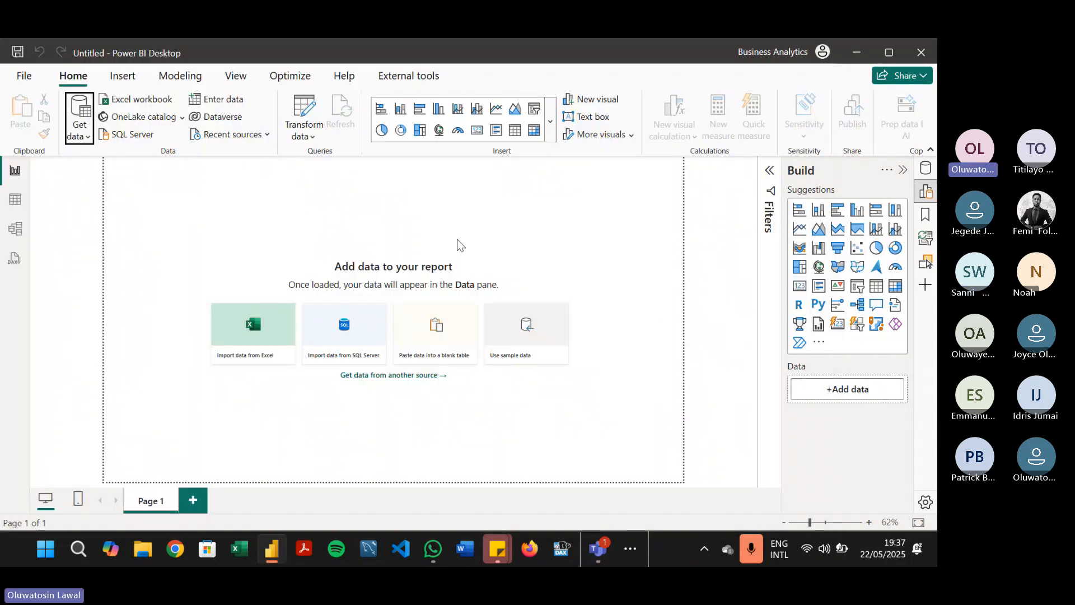
left_click(79, 127)
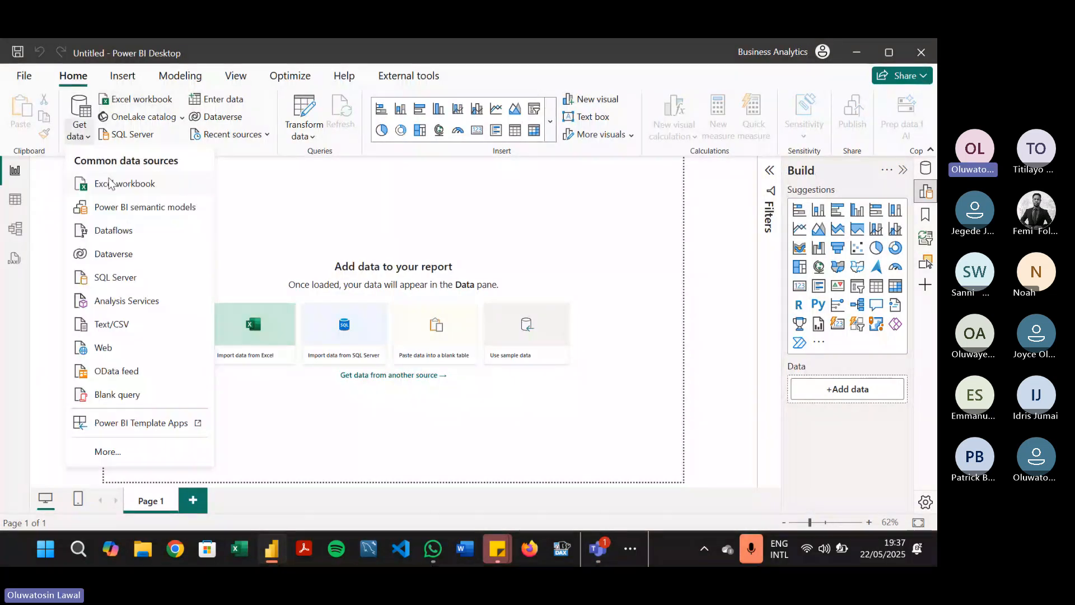
left_click(141, 453)
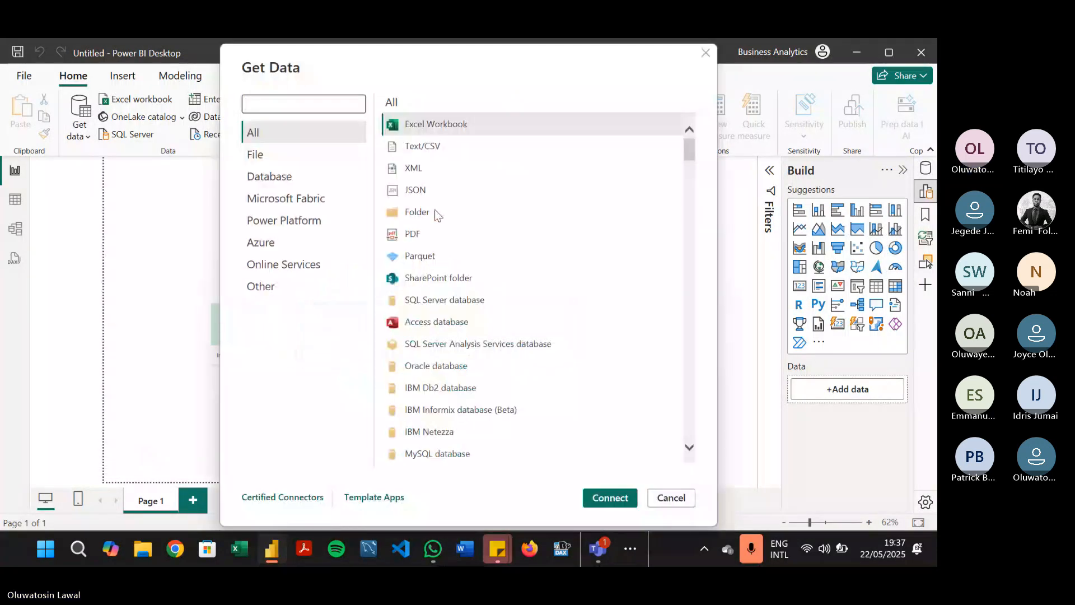
left_click(454, 147)
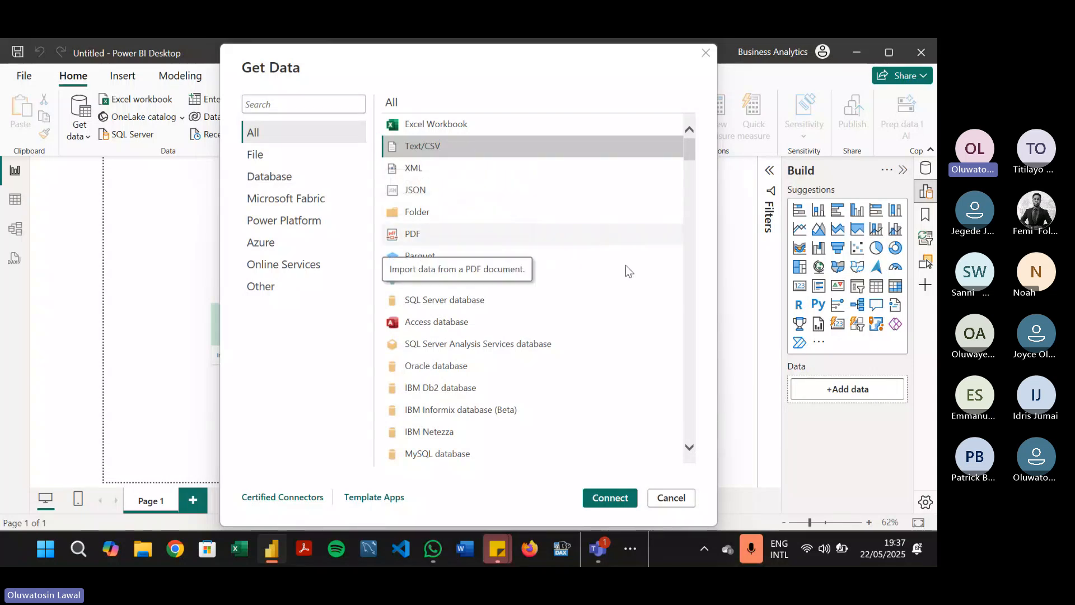
left_click(611, 497)
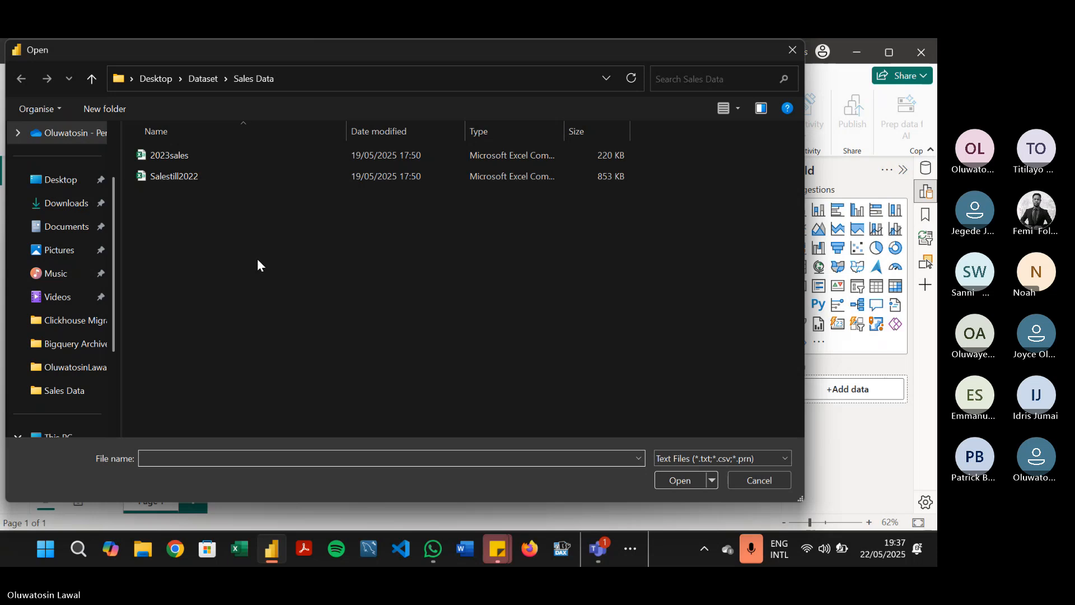
Step: Import the 2023sales file from the Sales Data folder in the desktop's Dataset folder into Power Query Editor for transformation
left_click(77, 180)
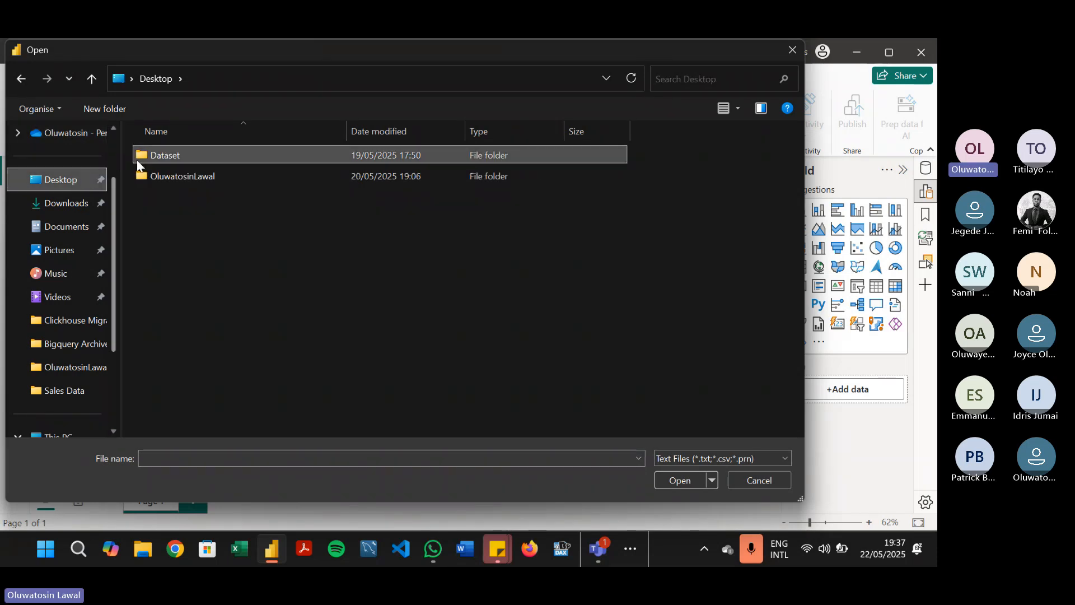
double_click(139, 163)
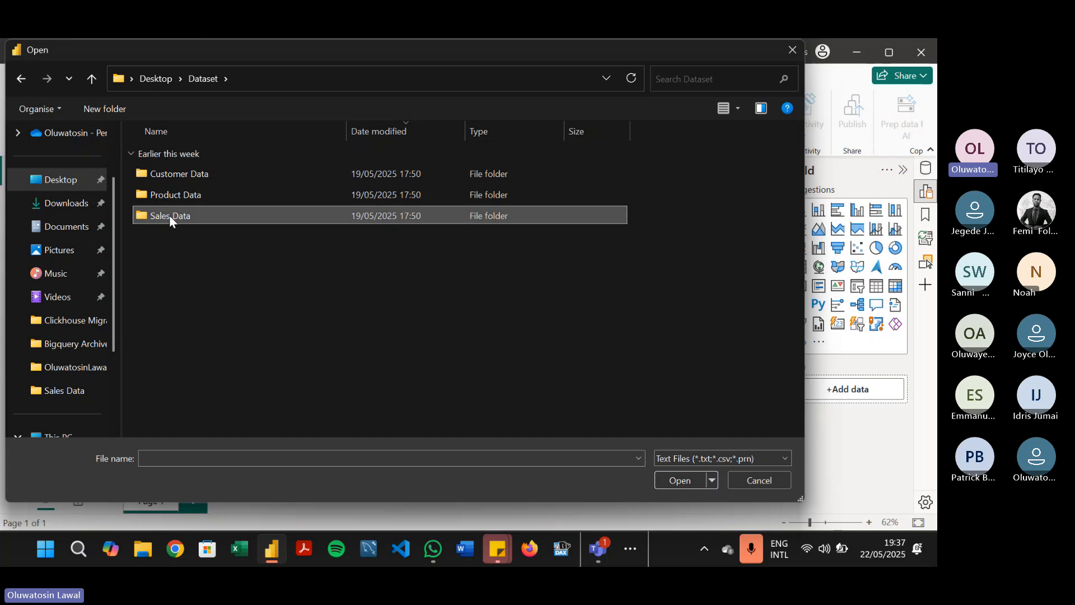
double_click(169, 217)
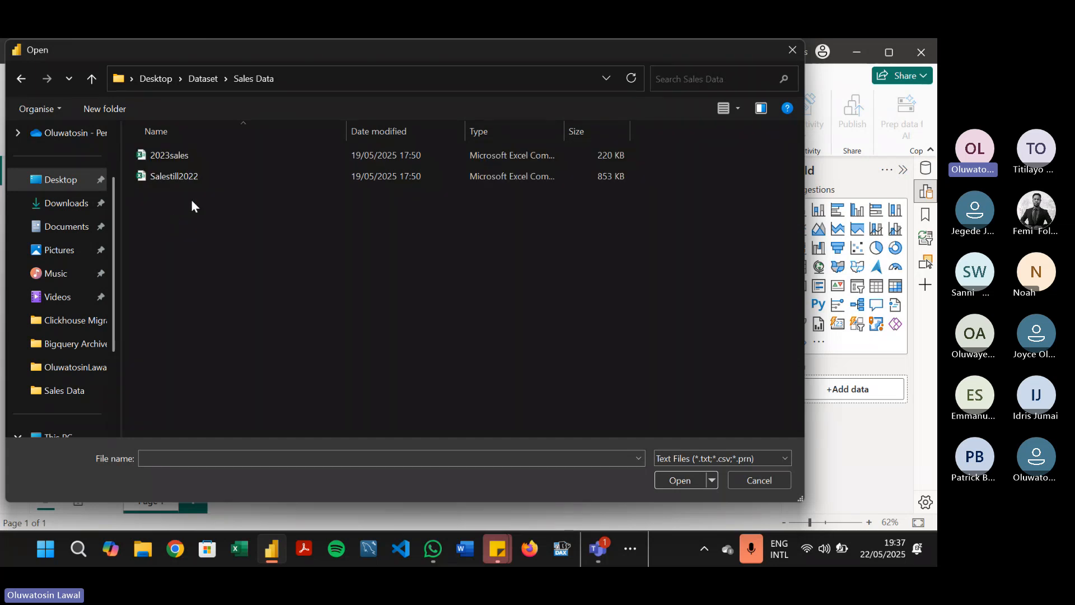
left_click(226, 154)
double_click(226, 155)
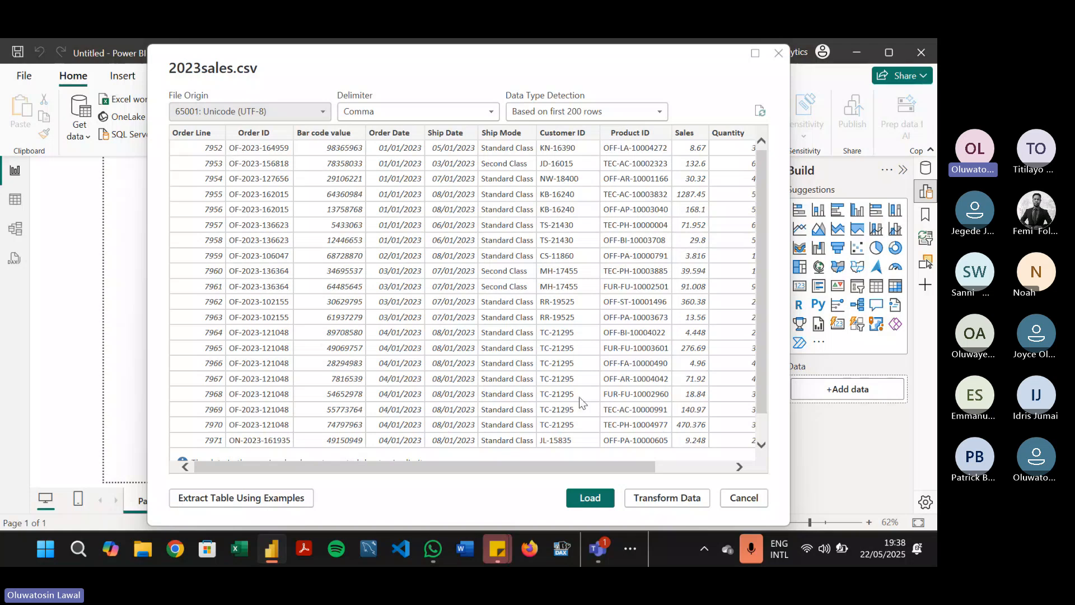
left_click(667, 498)
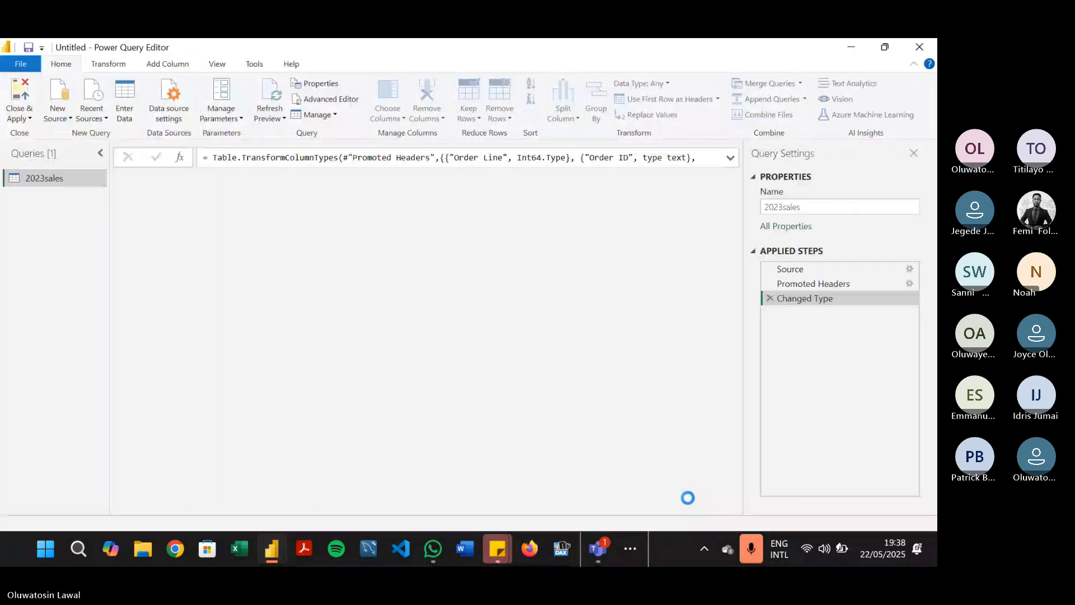
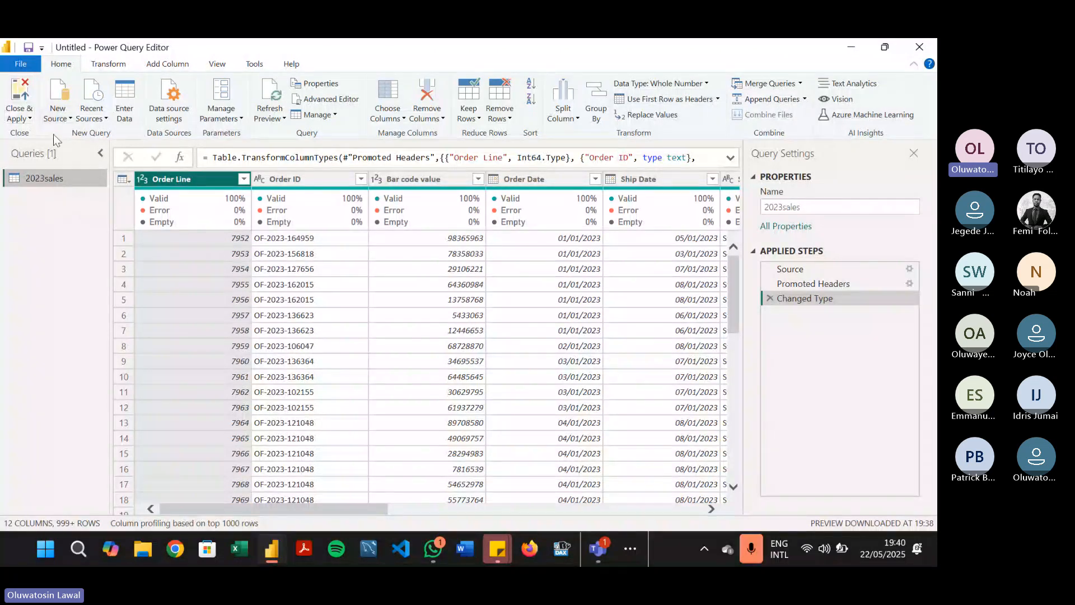
Step: View the full list of new data sources available in Power Query Editor and dismiss it without connecting
left_click(54, 113)
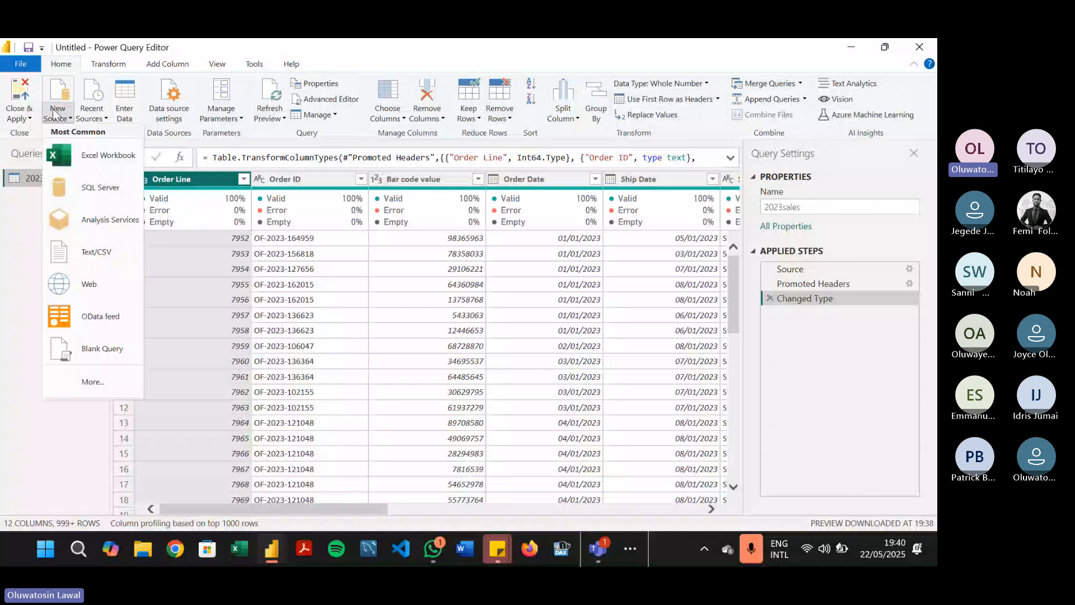
left_click(93, 381)
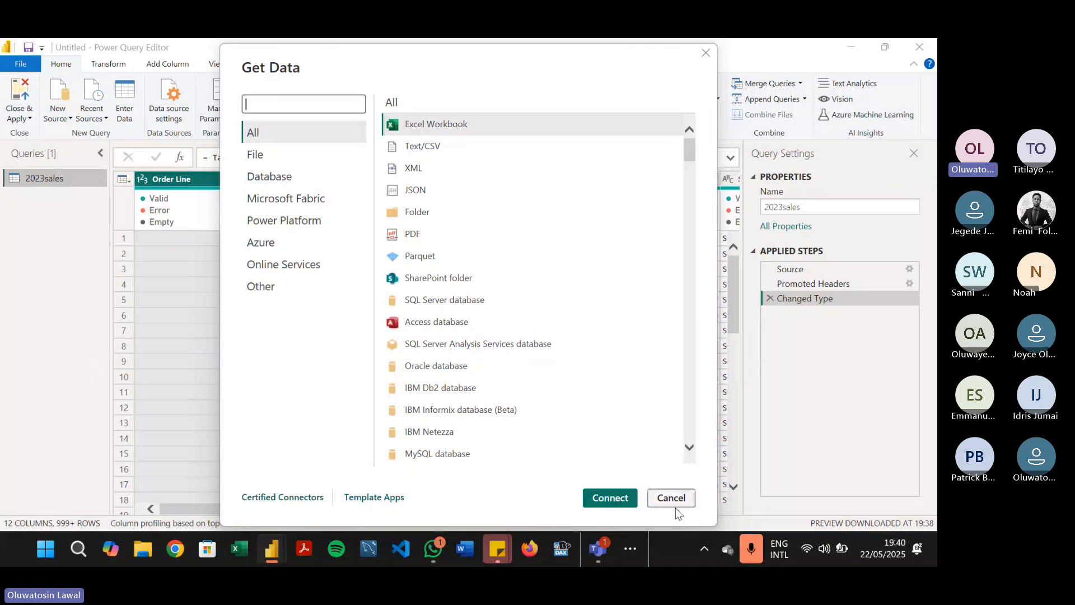
left_click(673, 499)
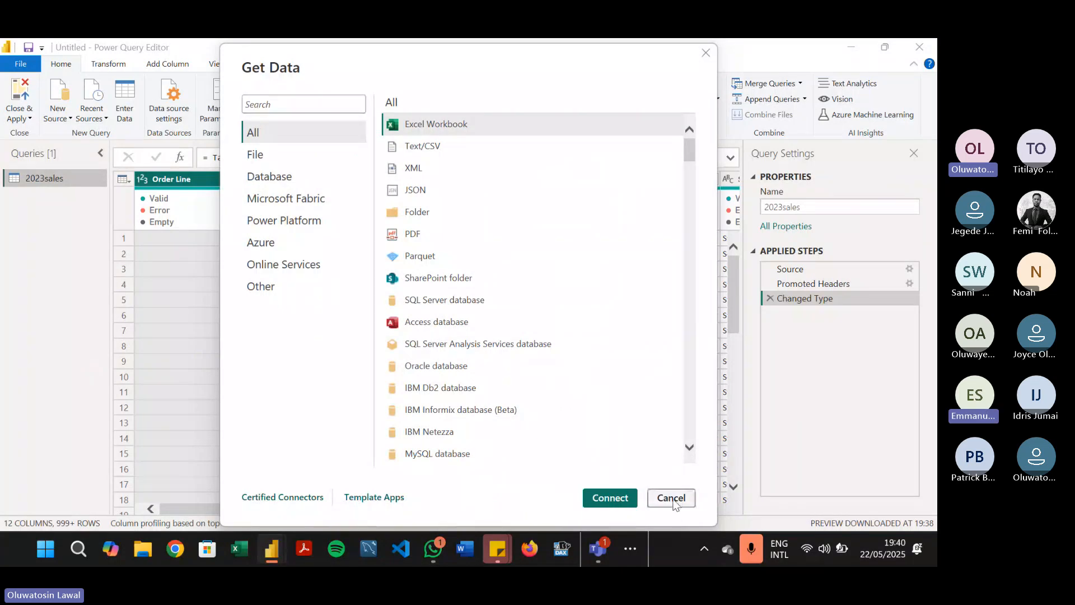
Step: Review the full and most common lists of new data sources again, closing each without connecting
left_click(673, 500)
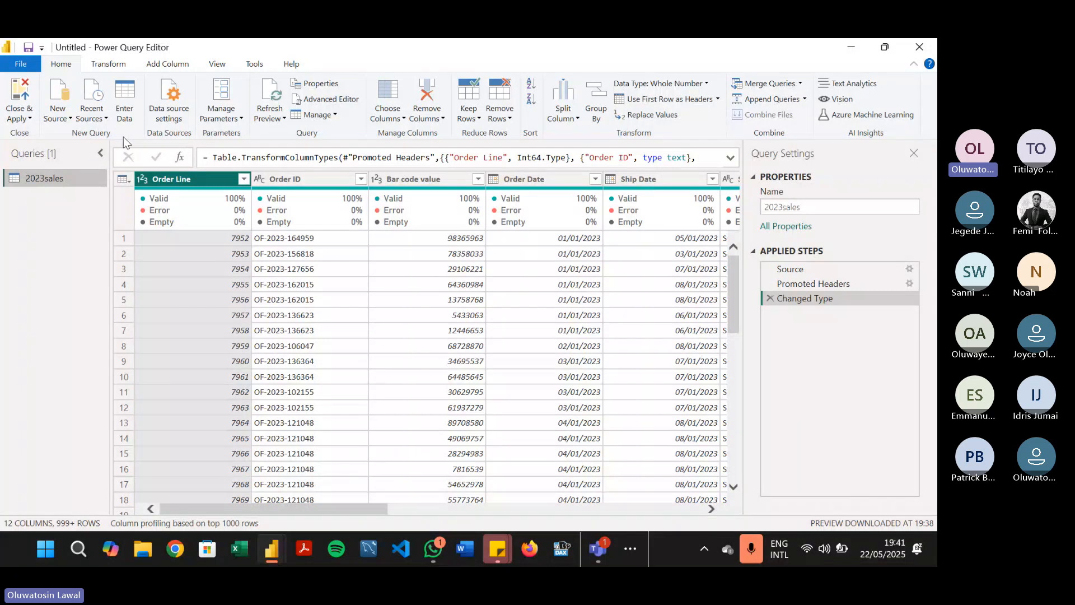
left_click(55, 120)
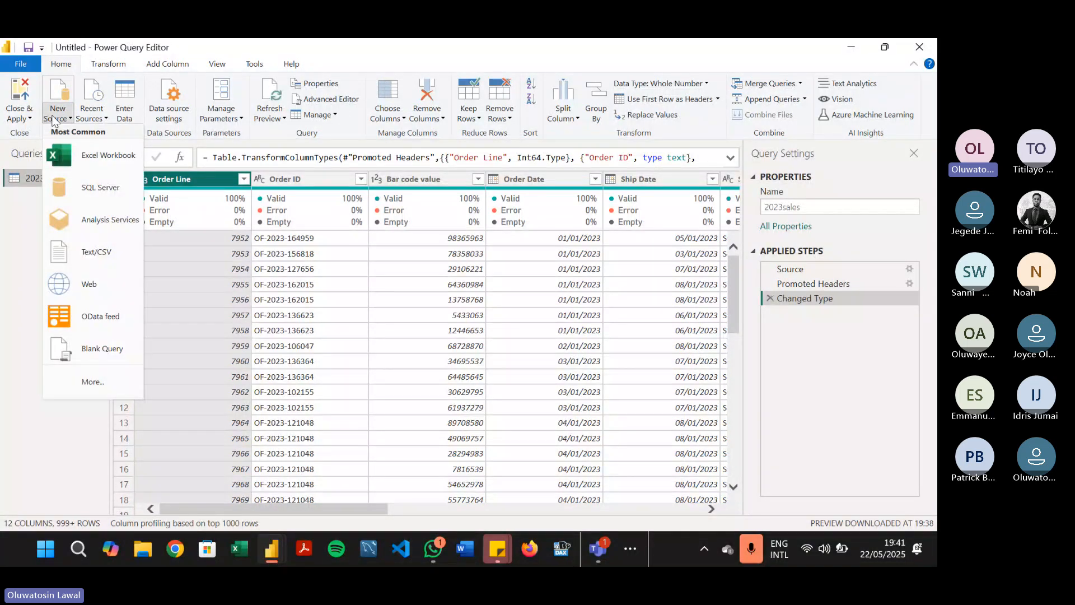
left_click(96, 371)
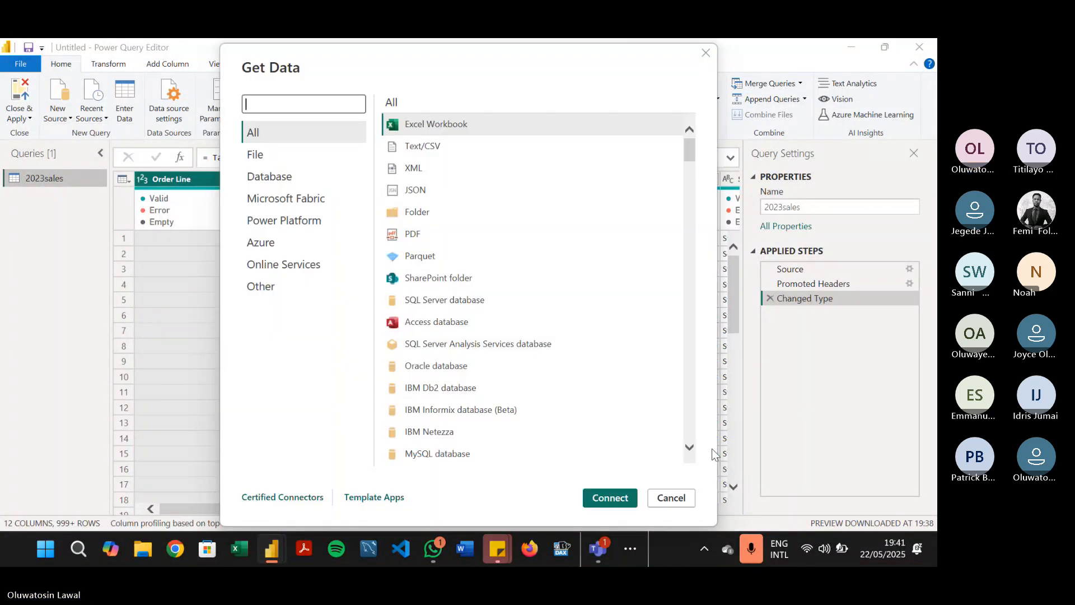
left_click(683, 498)
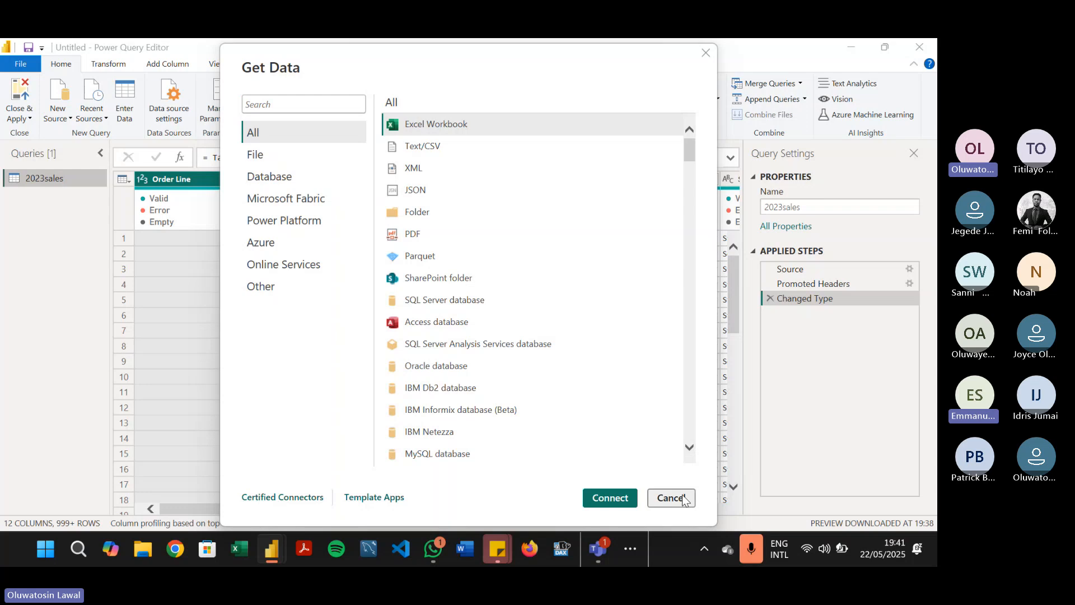
left_click(683, 497)
left_click(58, 112)
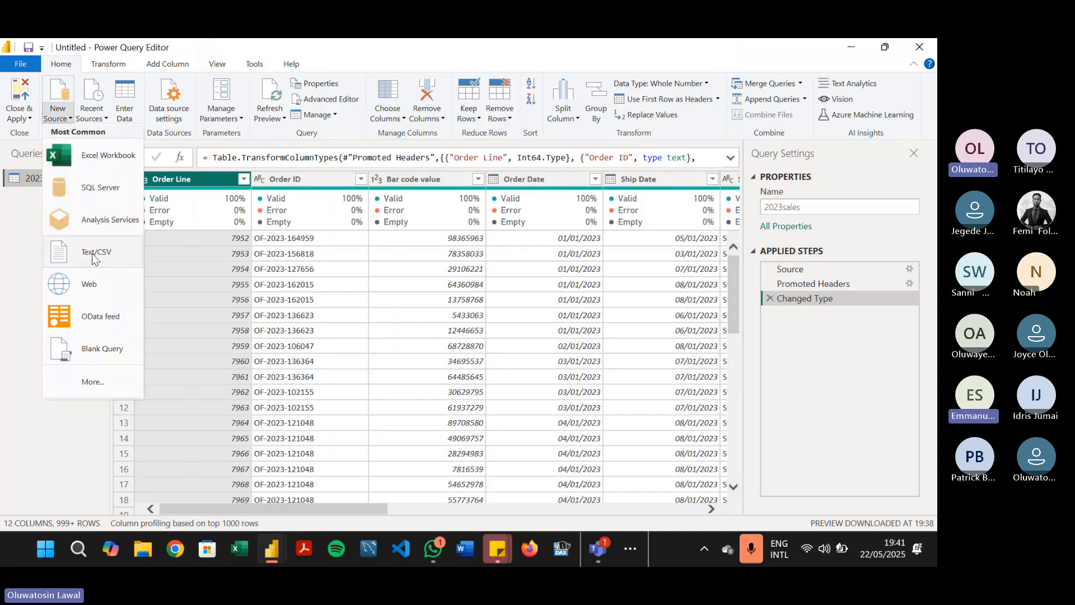
left_click(64, 111)
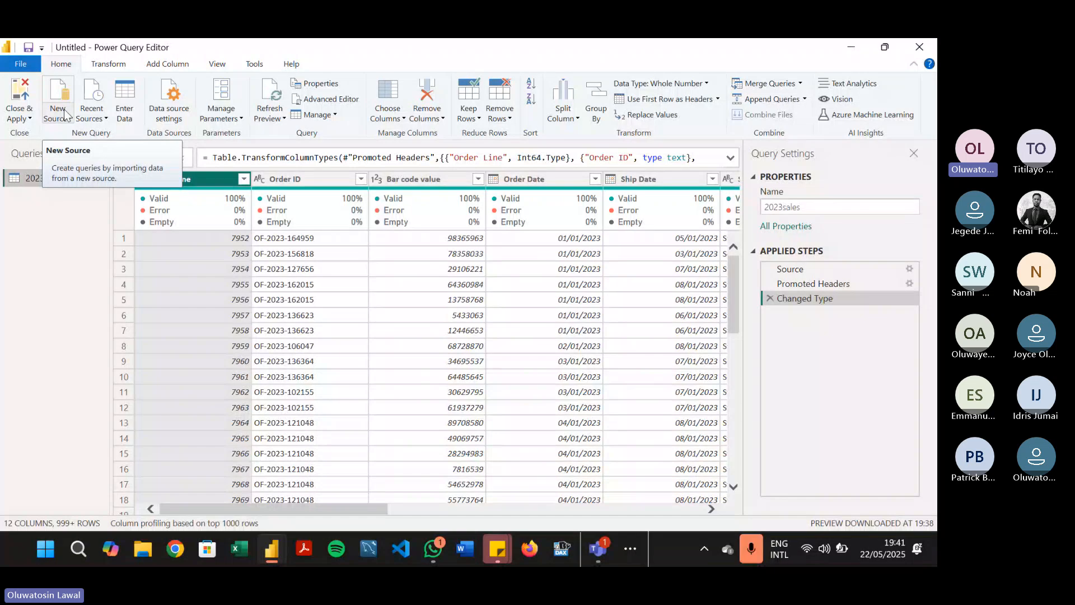
Step: Import the Salestill2022 CSV file from the Sales Data folder as a second query
left_click(65, 114)
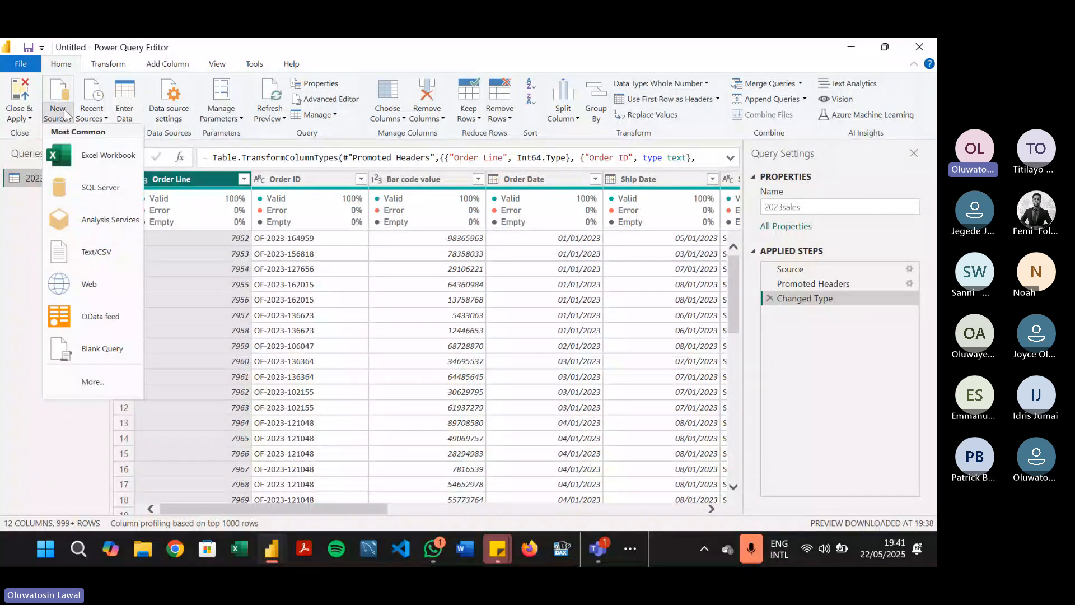
left_click(100, 267)
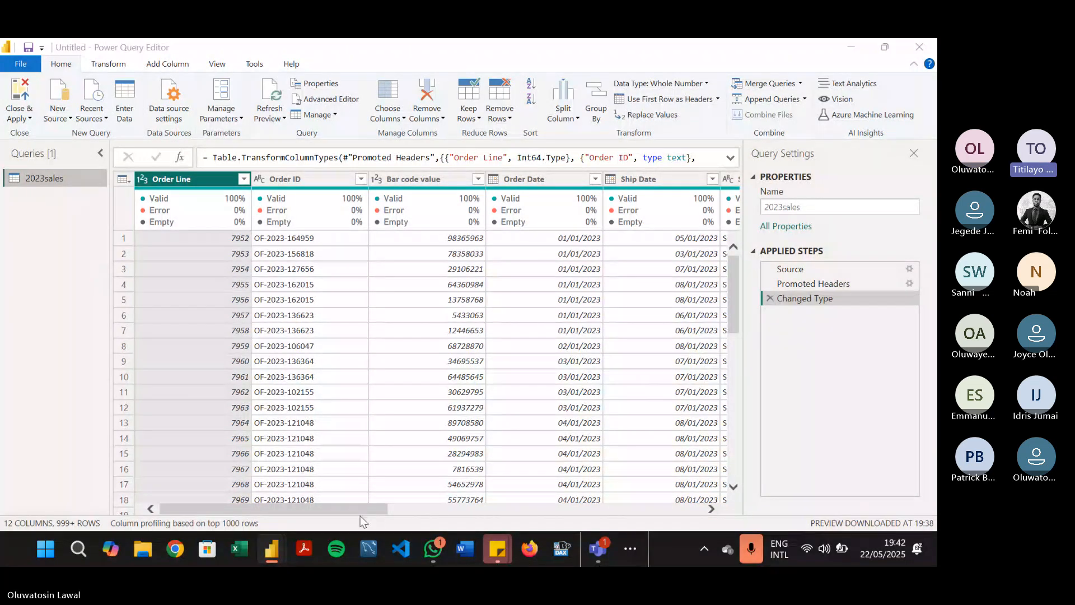
left_click(314, 465)
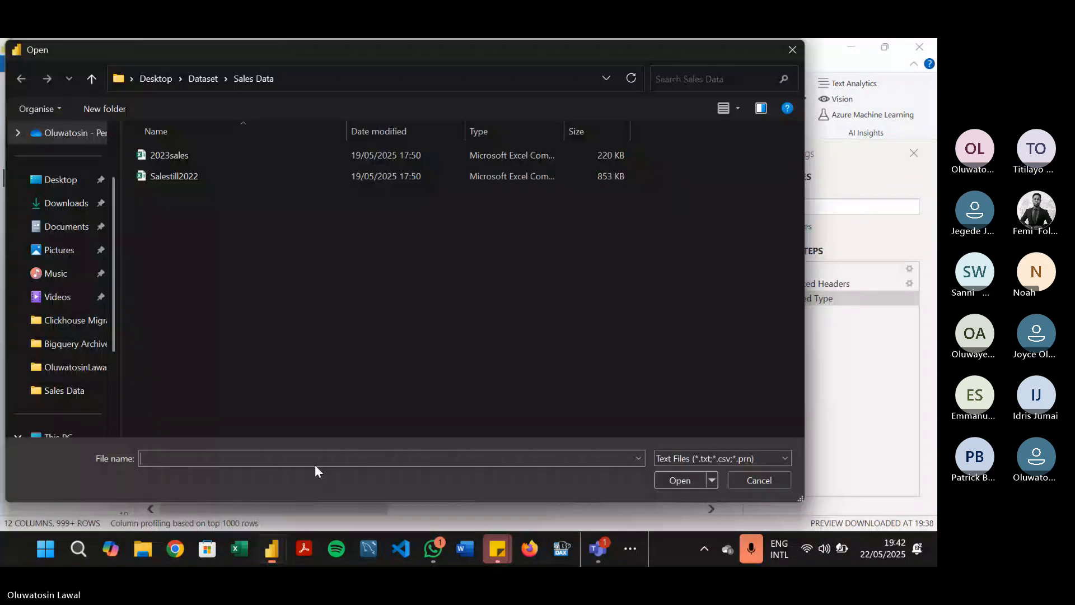
left_click(211, 178)
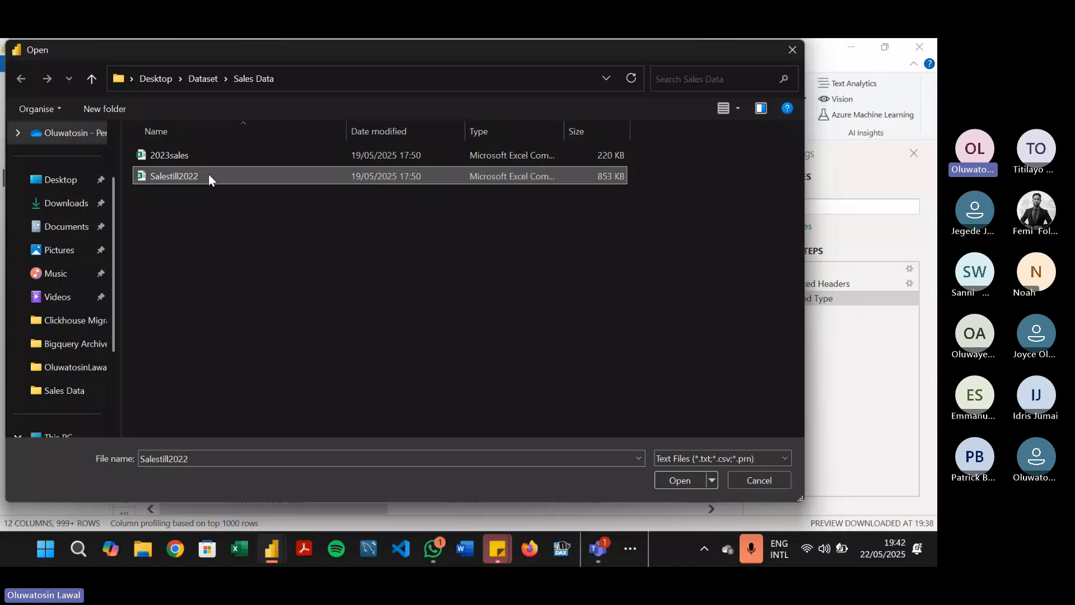
left_click(690, 474)
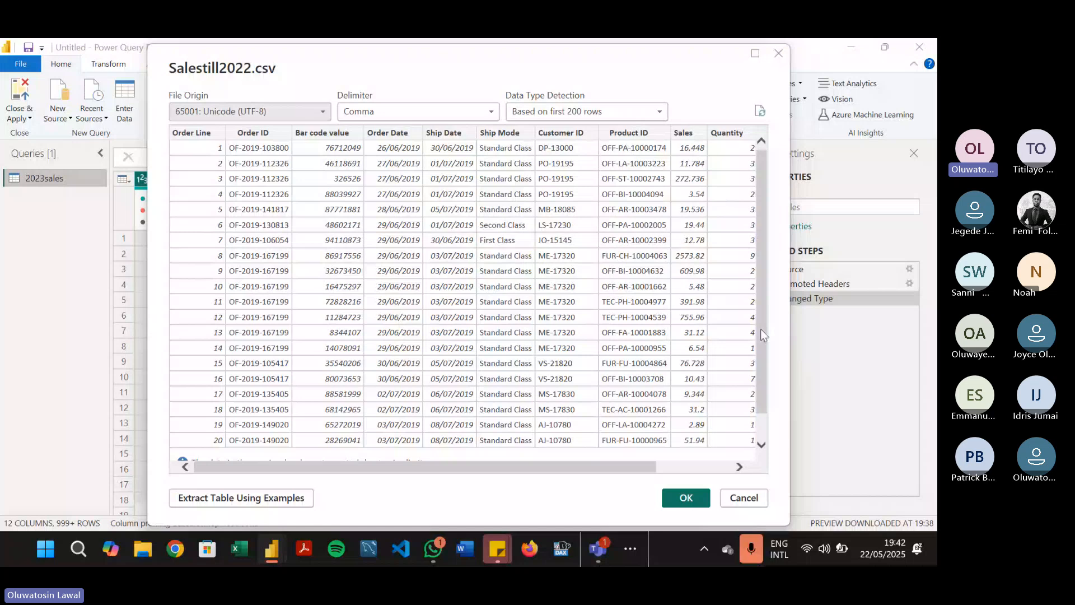
left_click(735, 497)
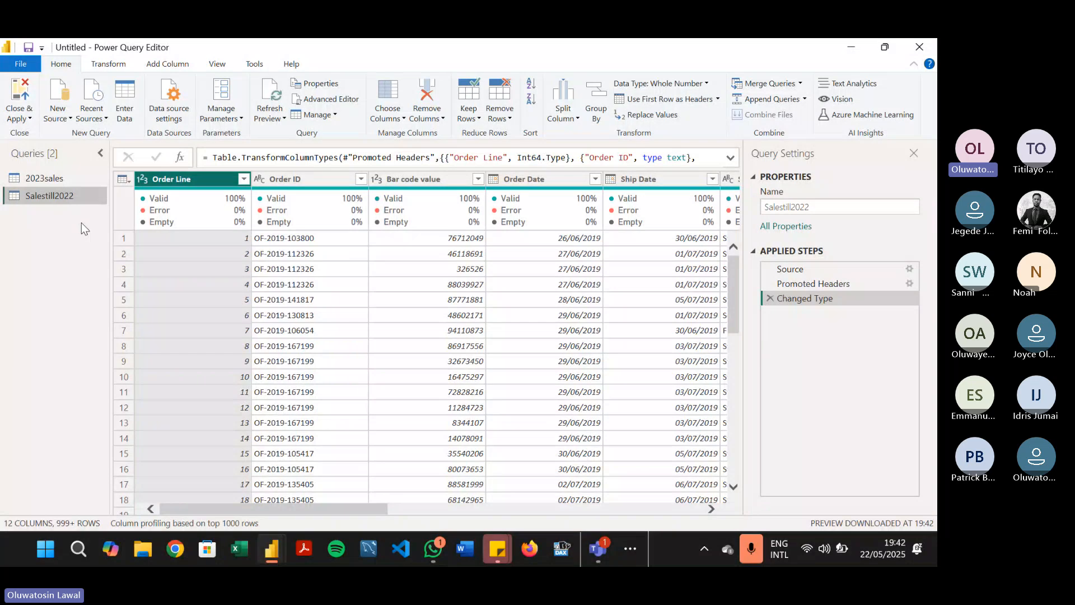
Step: Compare the data previews of the 2023sales and Salestill2022 queries, ending on Salestill2022
left_click(84, 179)
left_click(74, 177)
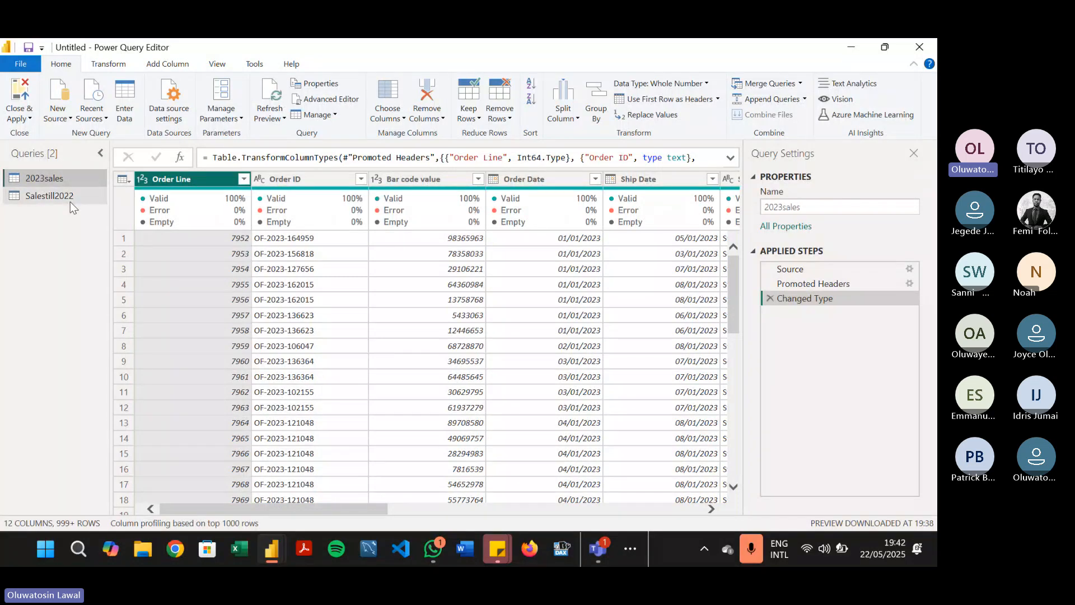
left_click(69, 197)
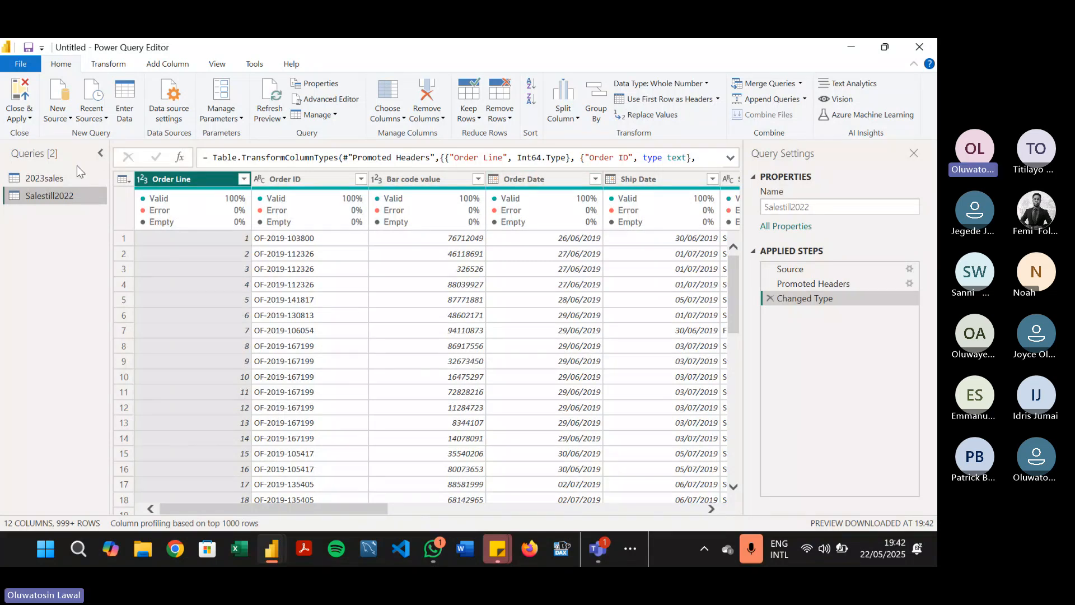
Step: Inspect the data source settings and the Salestill2022 query's code in the Advanced Editor, closing both without changes
left_click(151, 110)
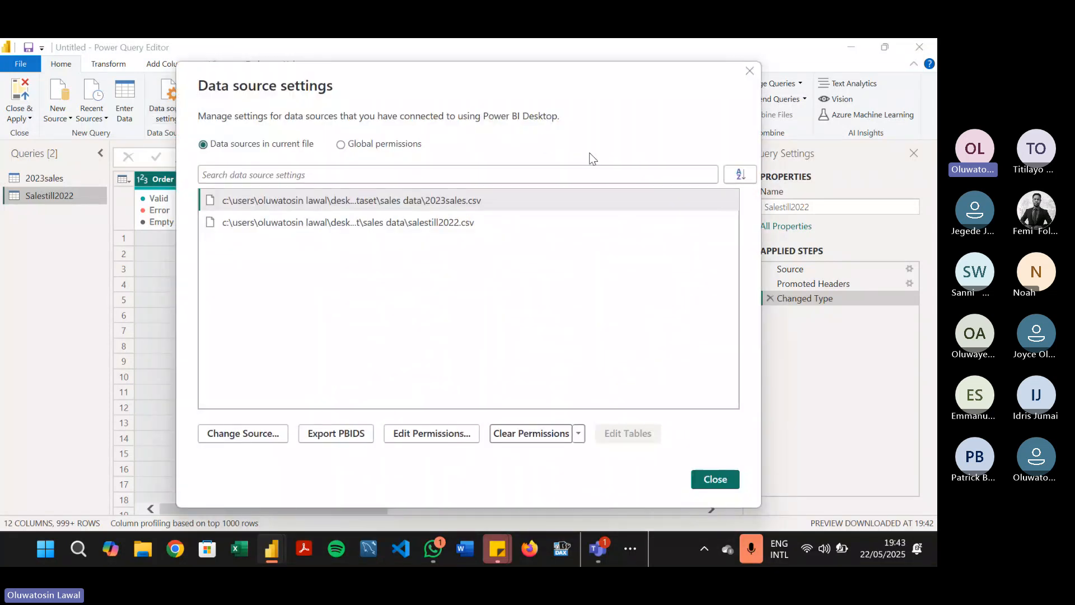
left_click(750, 71)
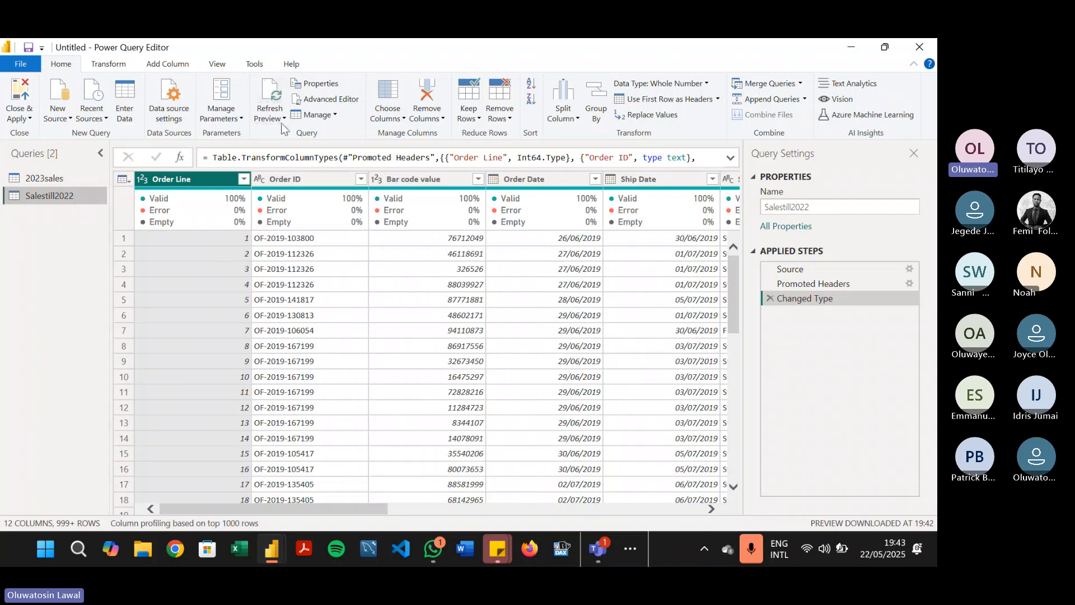
left_click(330, 99)
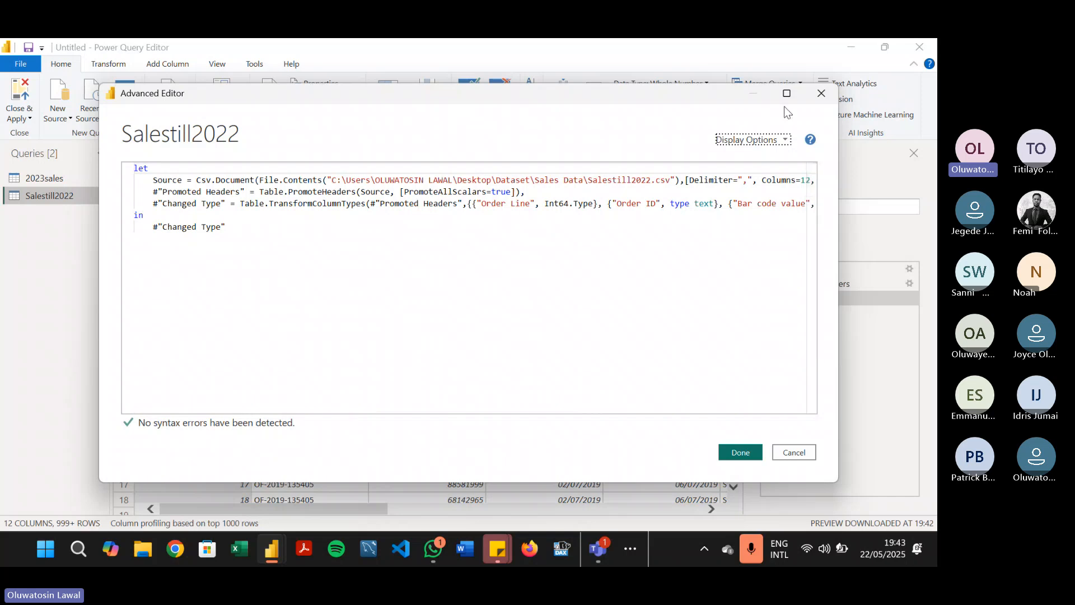
left_click(824, 100)
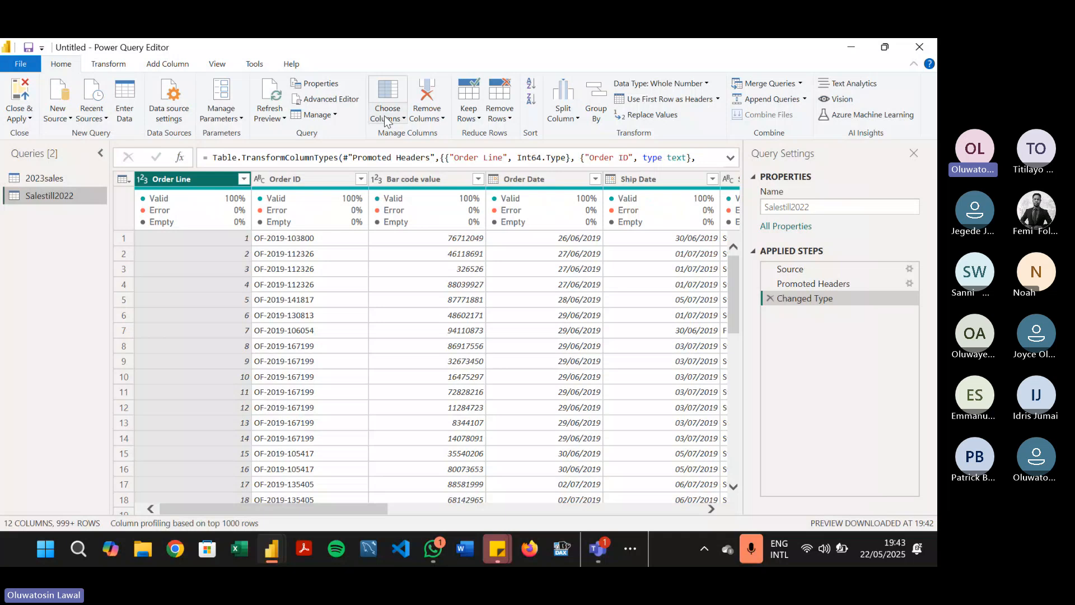
Step: Select the 2023sales query, switch to the Power BI Desktop report window and return to Power Query Editor
left_click(55, 179)
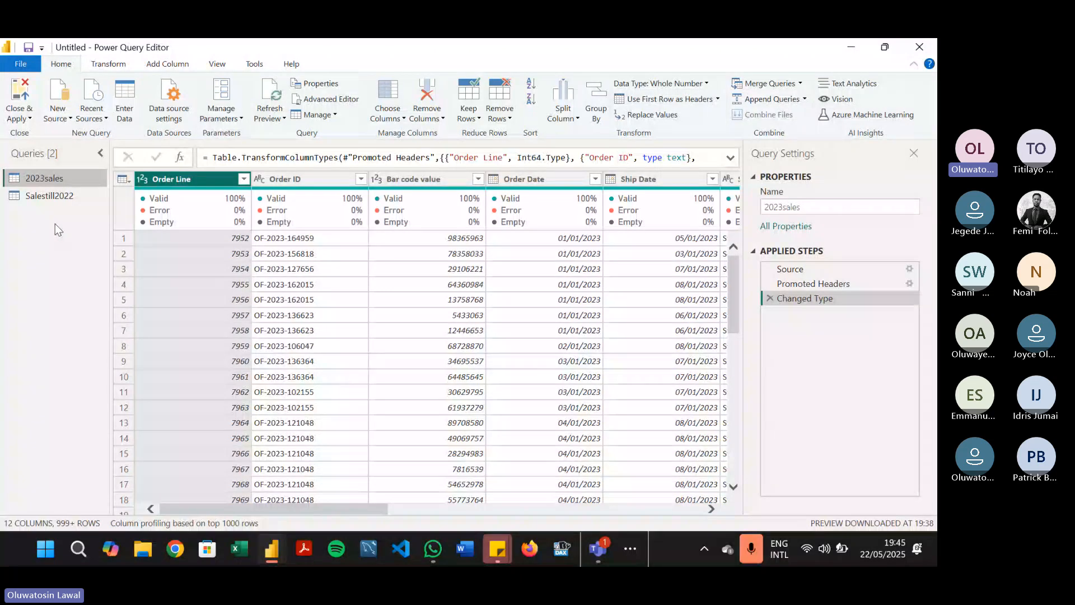
key("alt+Tab")
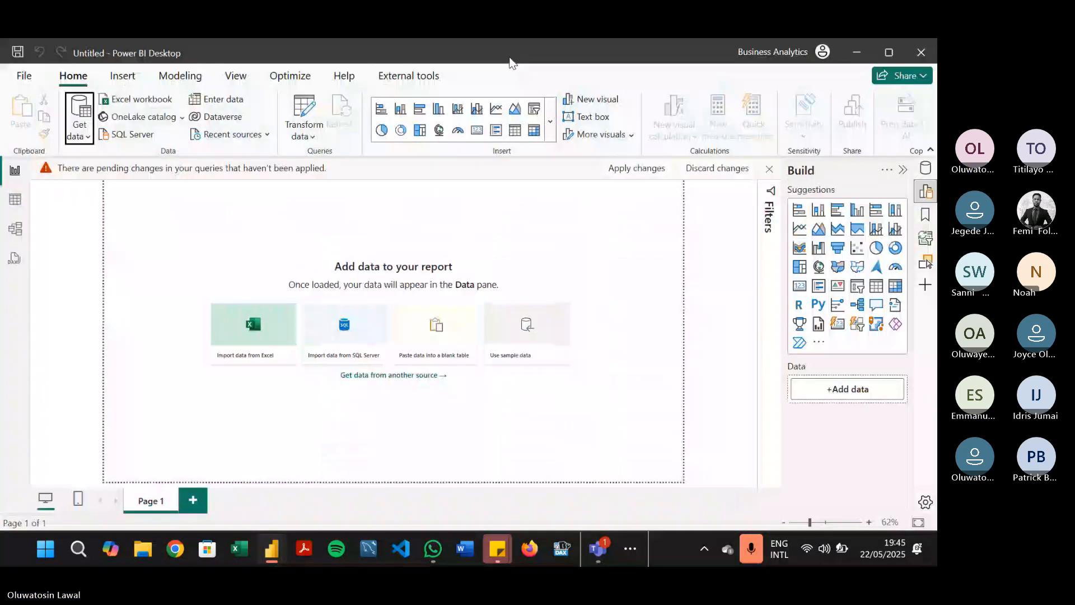
key("alt+Tab")
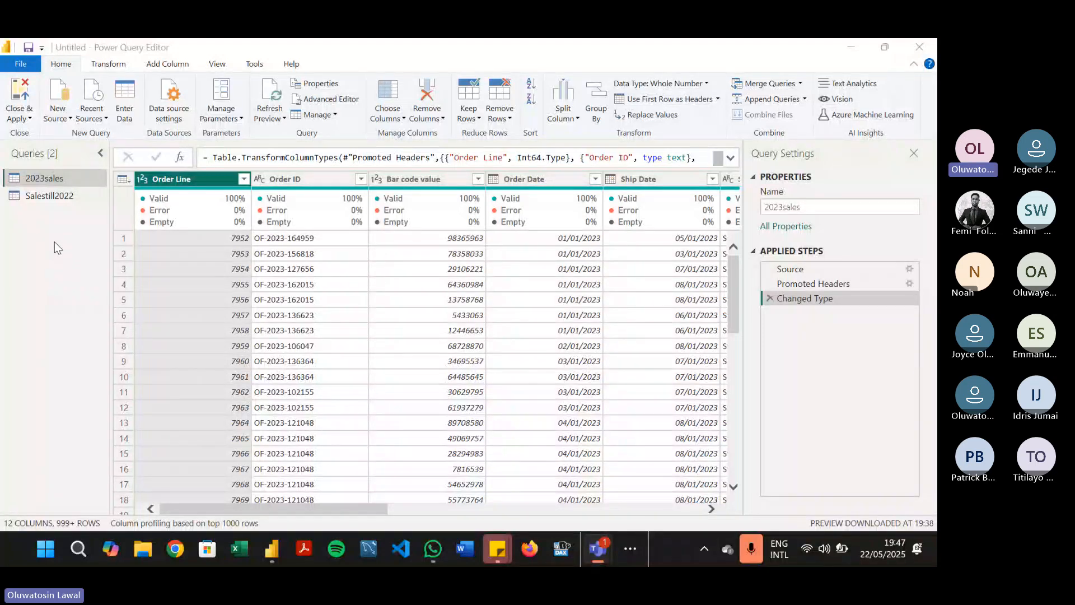
Step: Look through the 2023sales columns and the Salestill2022 query, ending with 2023sales selected
left_click(72, 182)
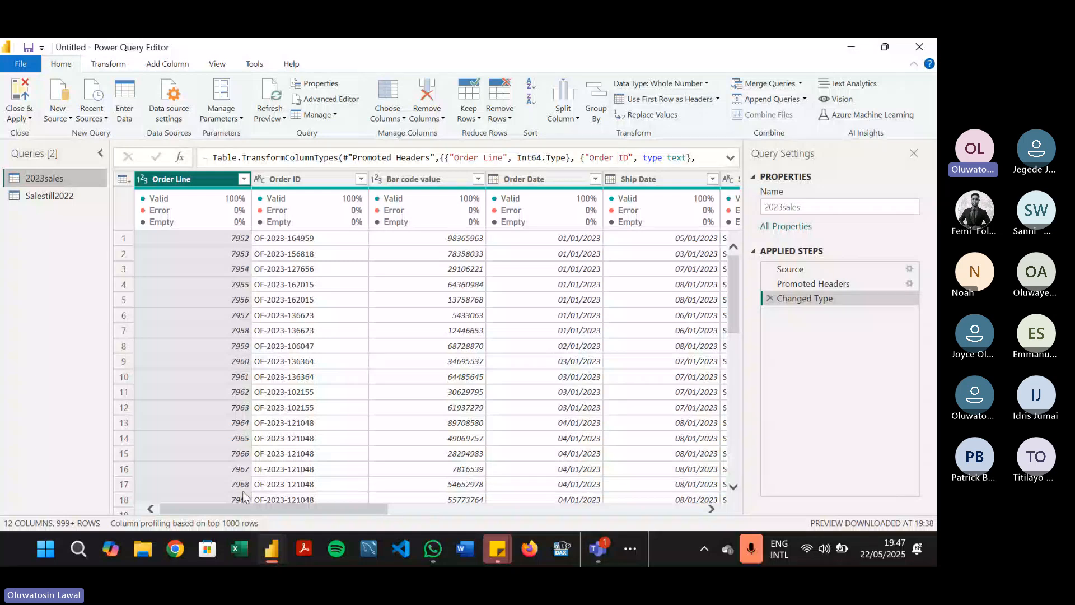
left_click_drag(258, 508, 368, 483)
left_click(69, 196)
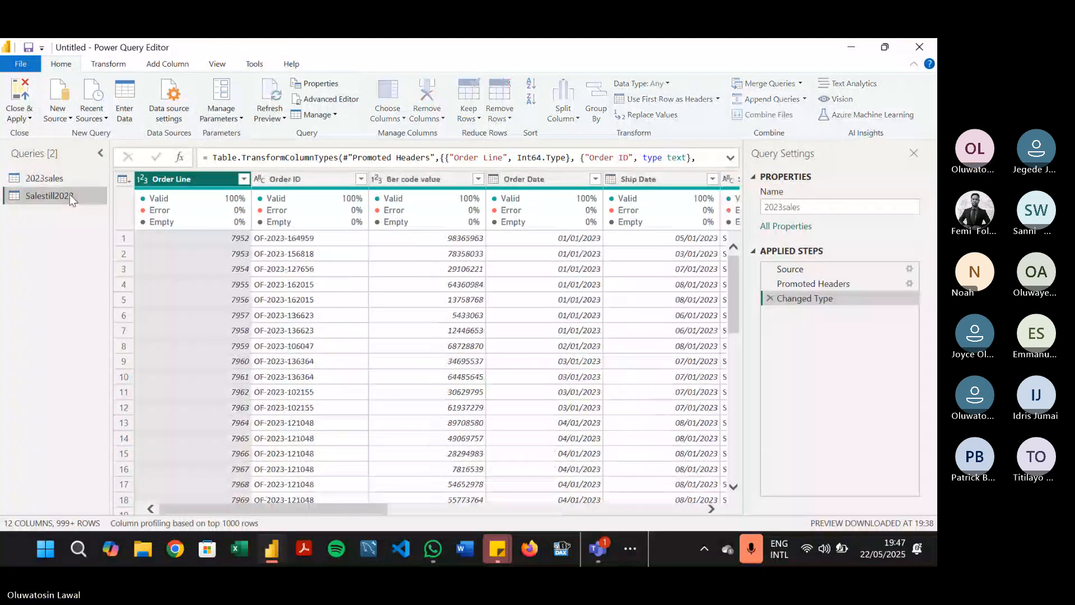
left_click(58, 180)
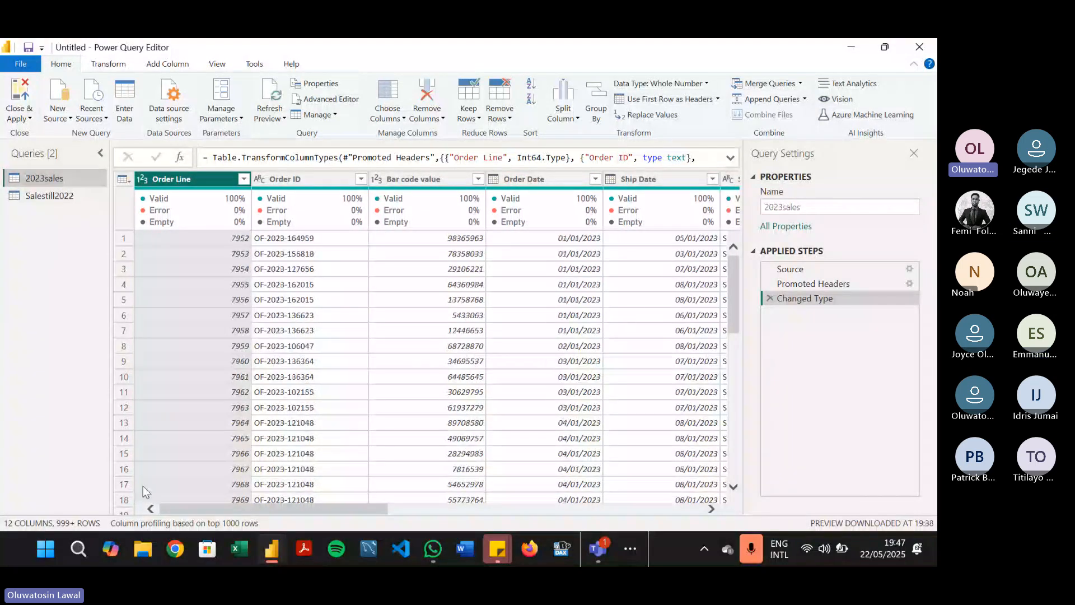
Step: Open the 2023sales query's name for editing in its properties and in the query list, leaving without renaming it
left_click(811, 207)
double_click(811, 211)
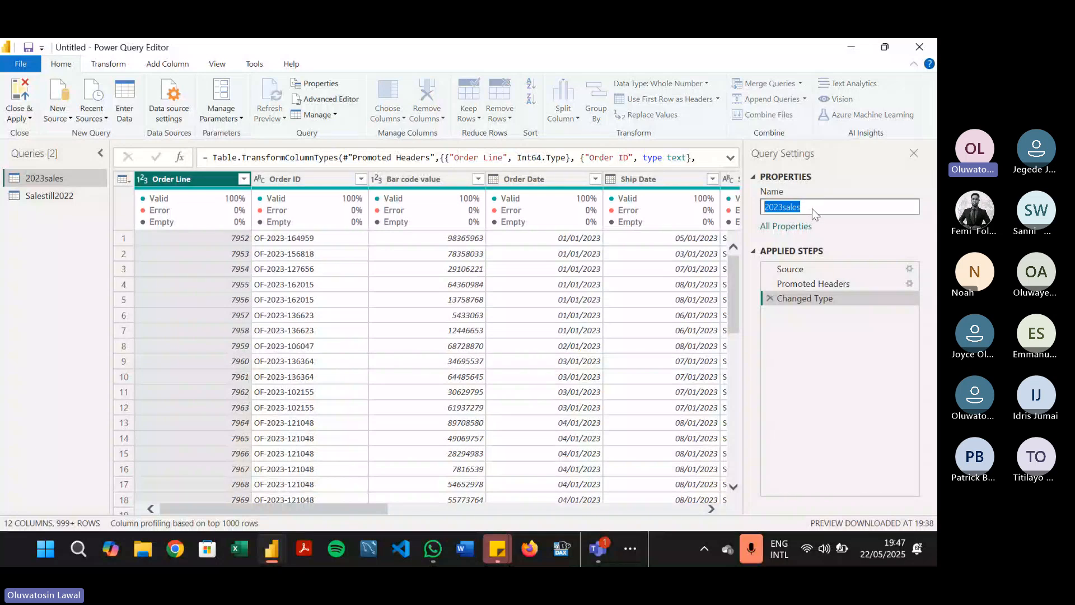
left_click(812, 211)
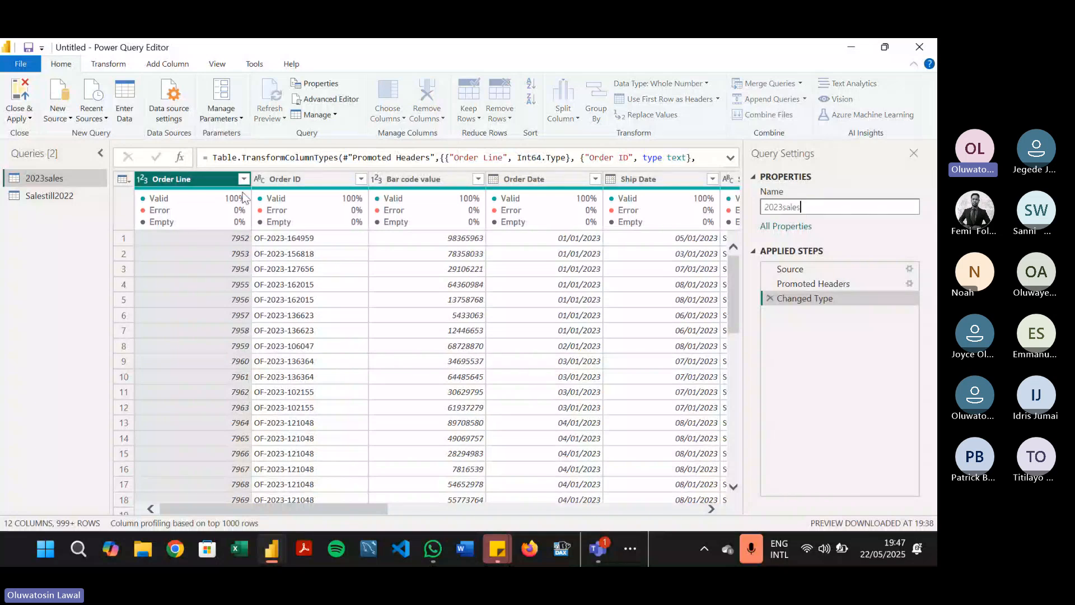
double_click(70, 175)
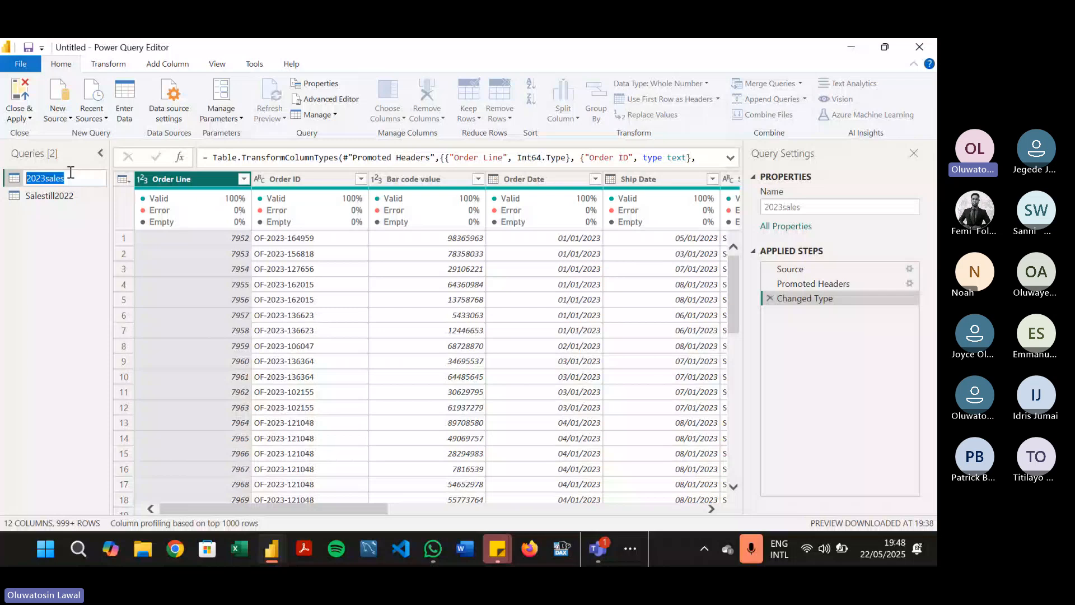
left_click(66, 249)
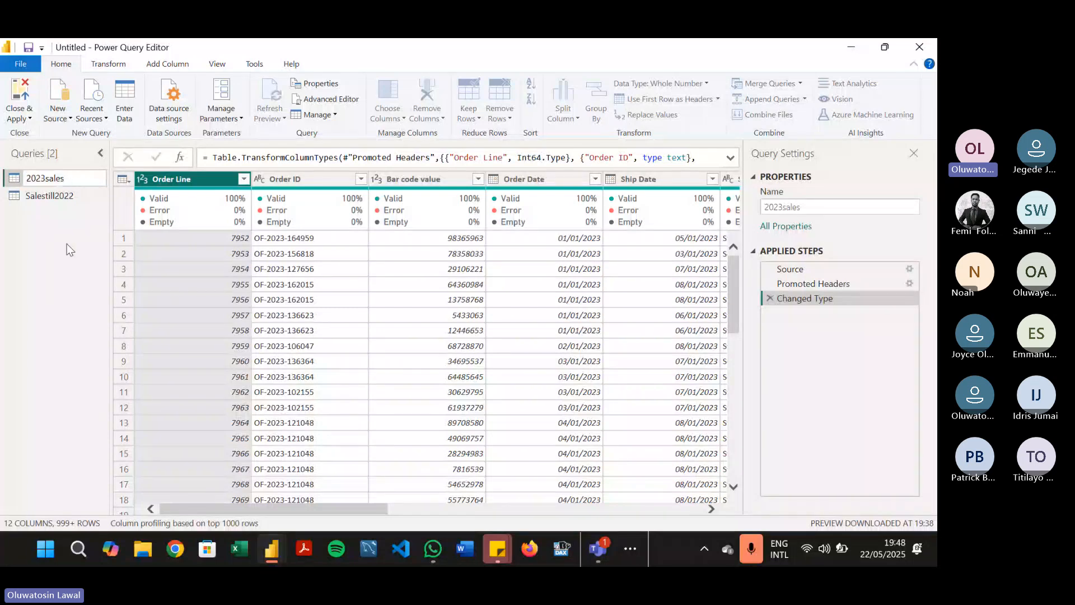
double_click(86, 173)
left_click(68, 223)
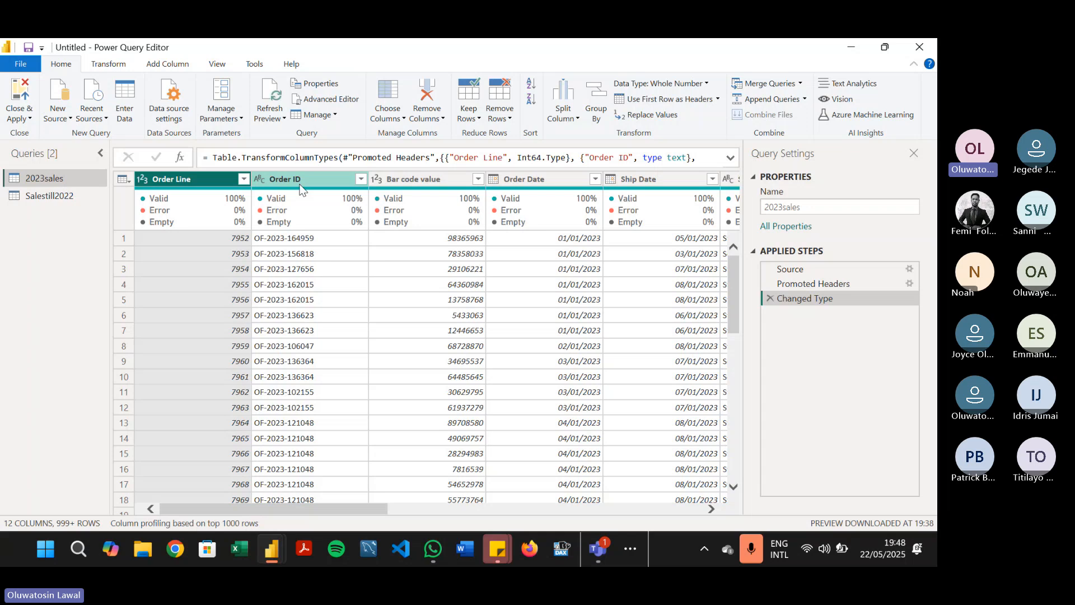
Step: Remove the Order Line and Order ID columns from the 2023sales query
right_click(175, 182)
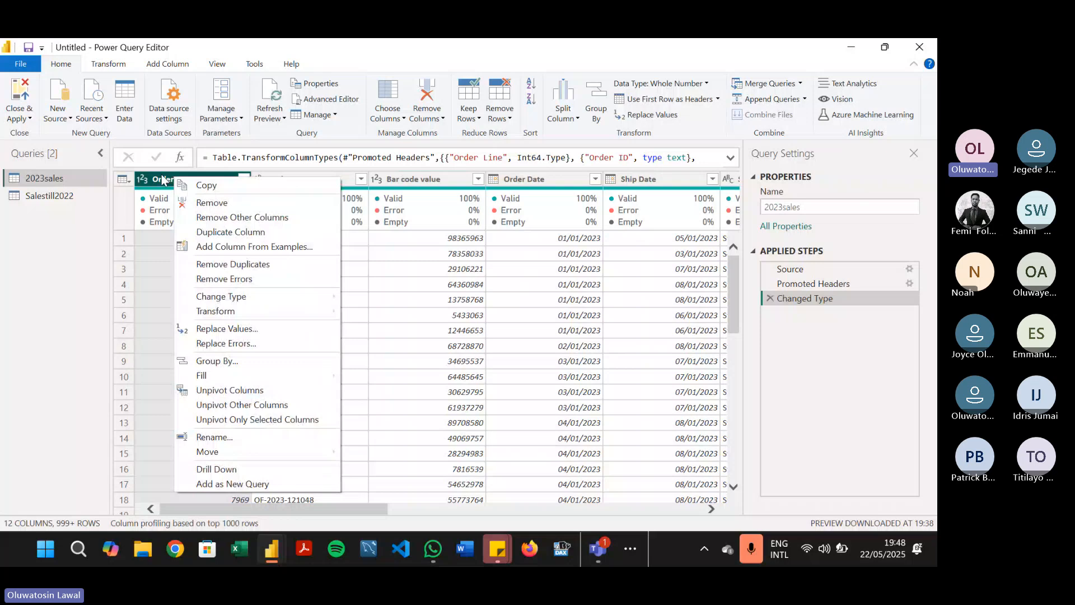
left_click(162, 179)
right_click(163, 176)
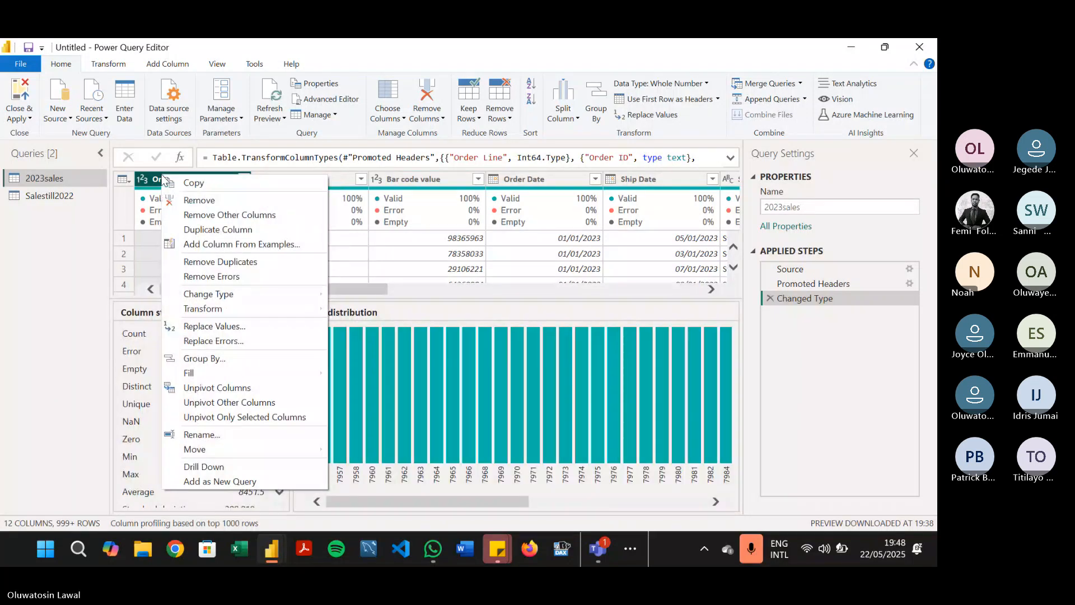
left_click(371, 269)
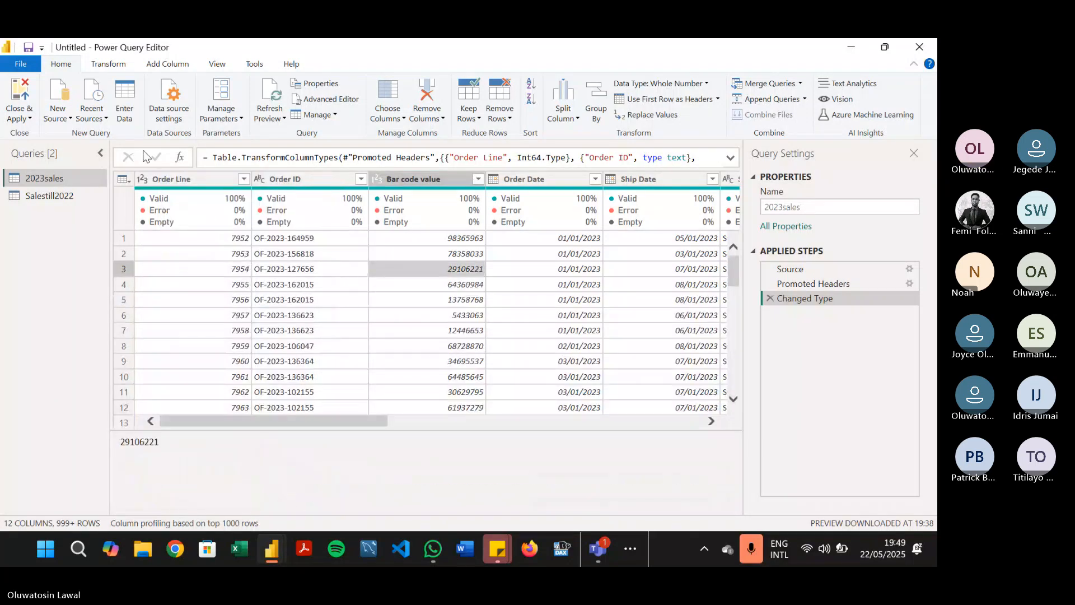
right_click(173, 178)
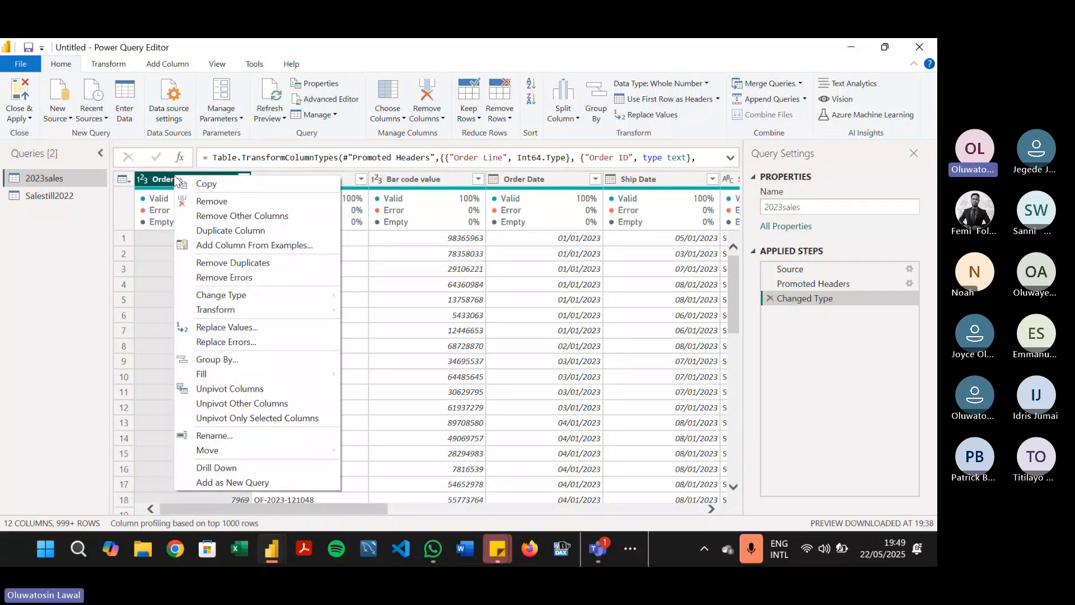
left_click(161, 181)
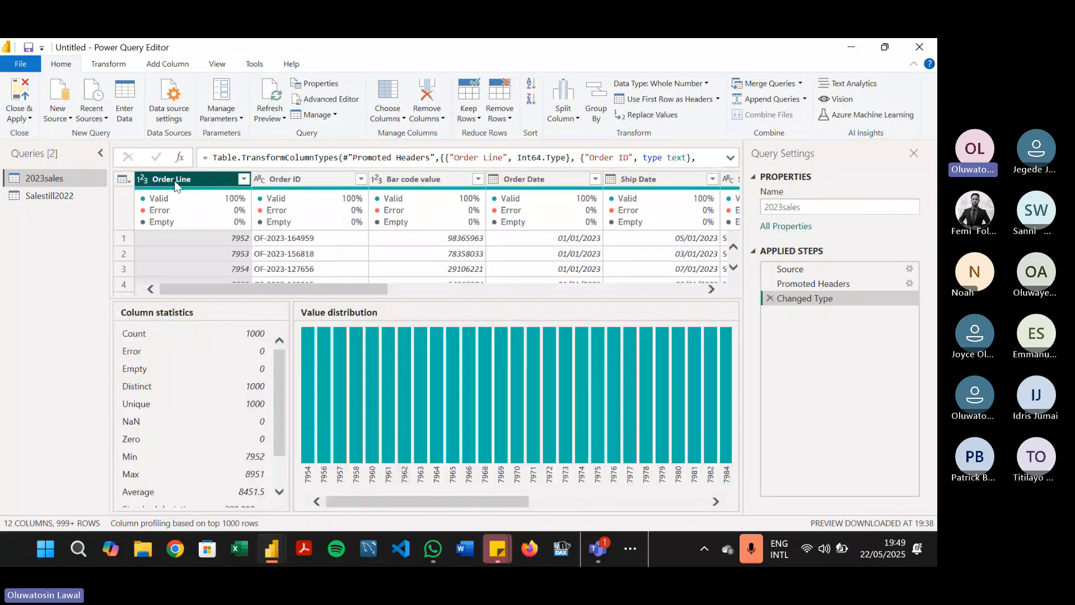
right_click(181, 178)
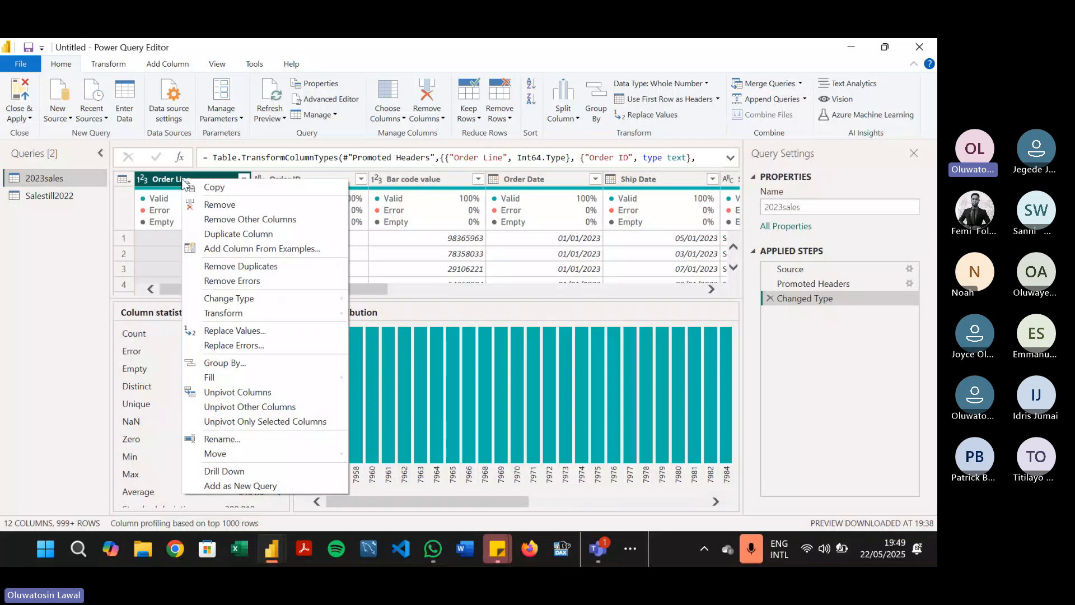
left_click(214, 207)
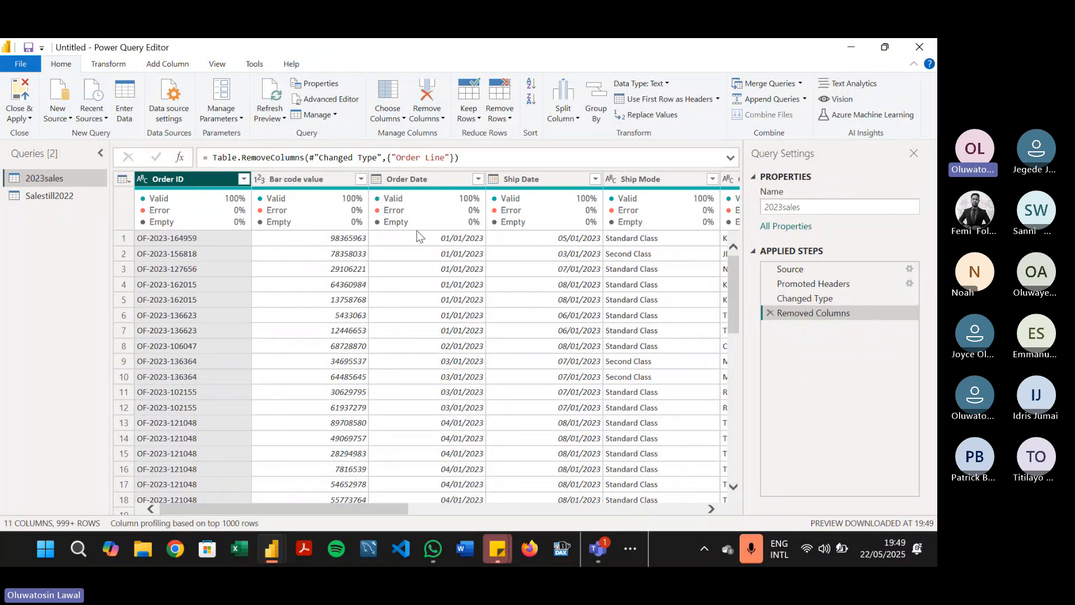
right_click(209, 179)
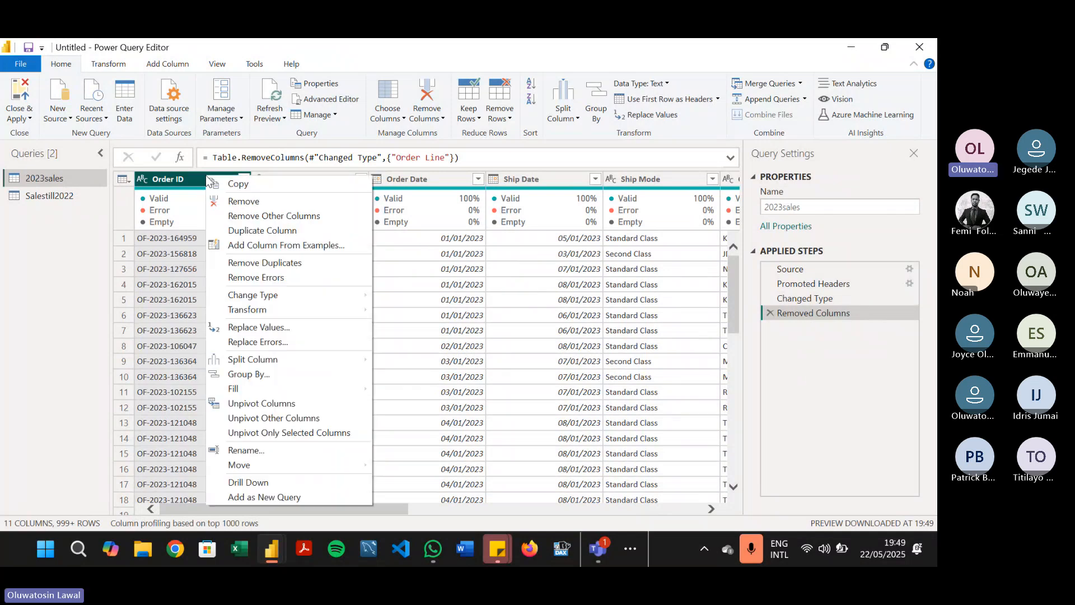
left_click(253, 203)
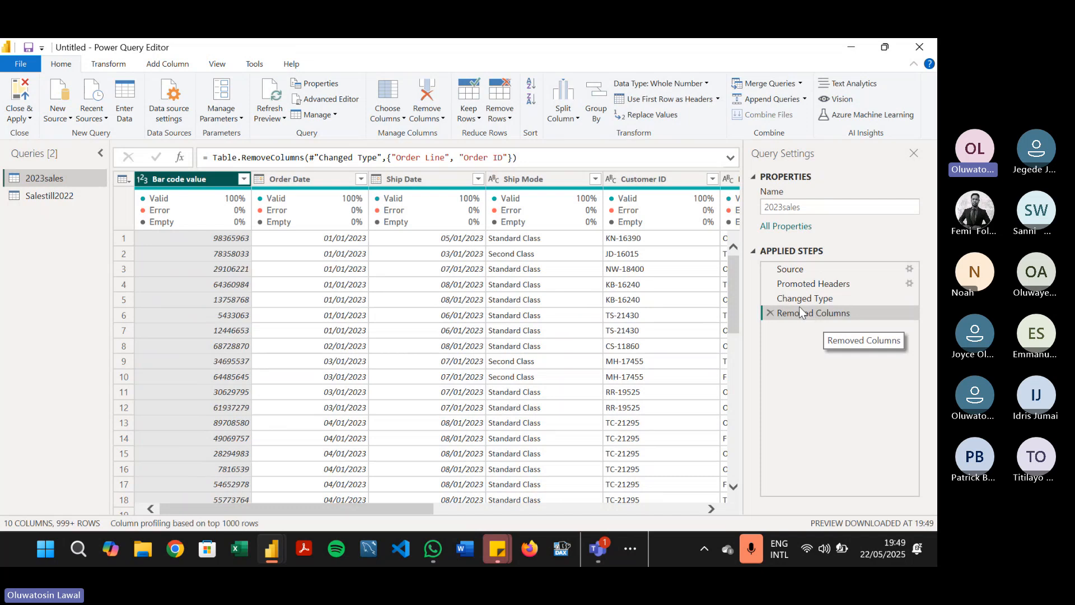
Step: Review the column removal in the 2023sales query's Advanced Editor code, and delete the Removed Columns applied step
left_click(344, 100)
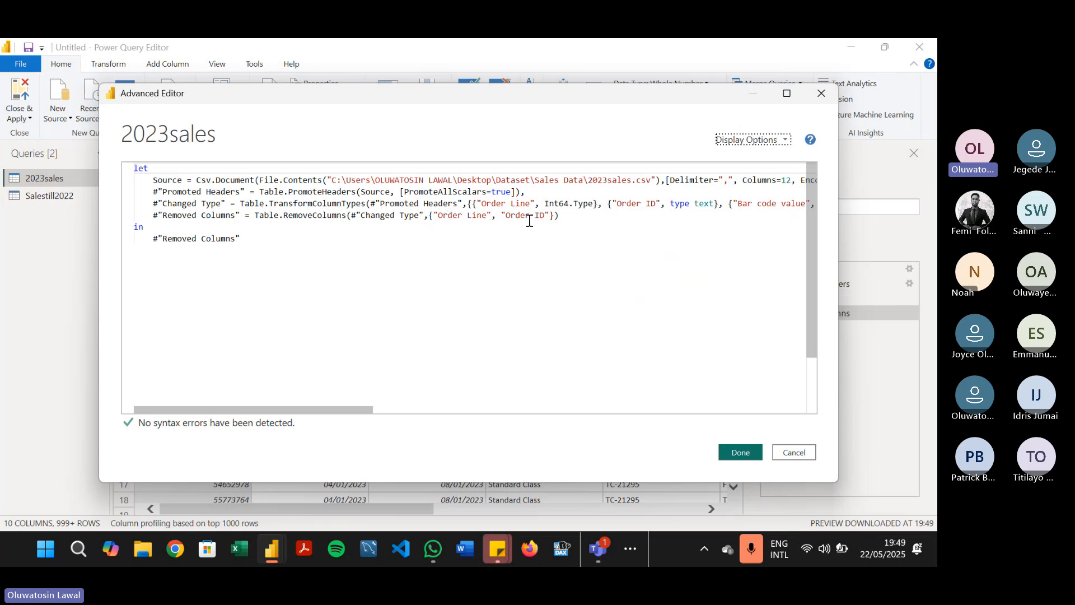
left_click(819, 95)
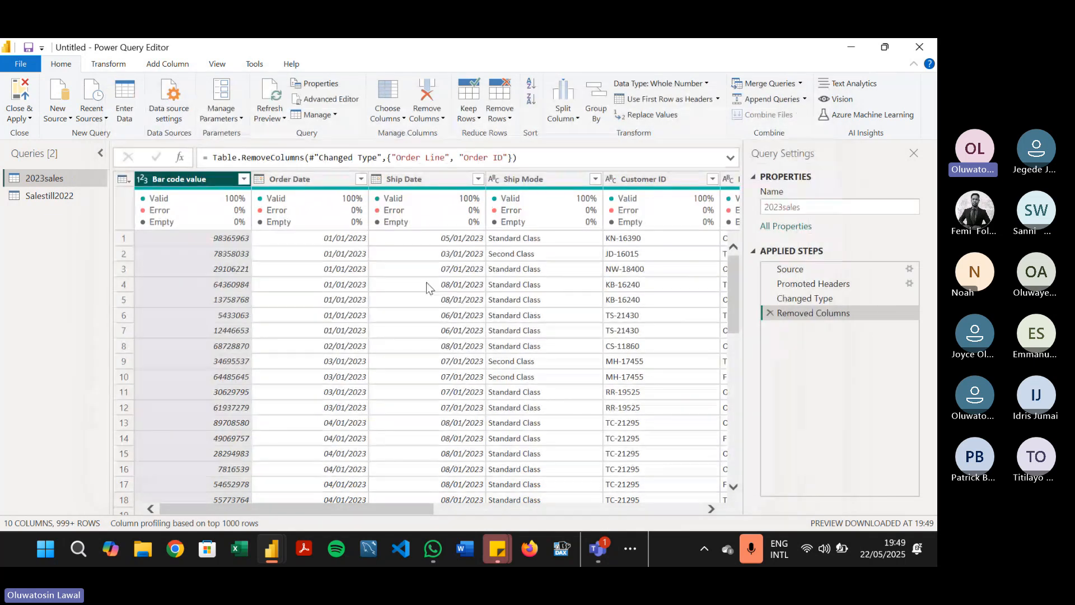
left_click(770, 314)
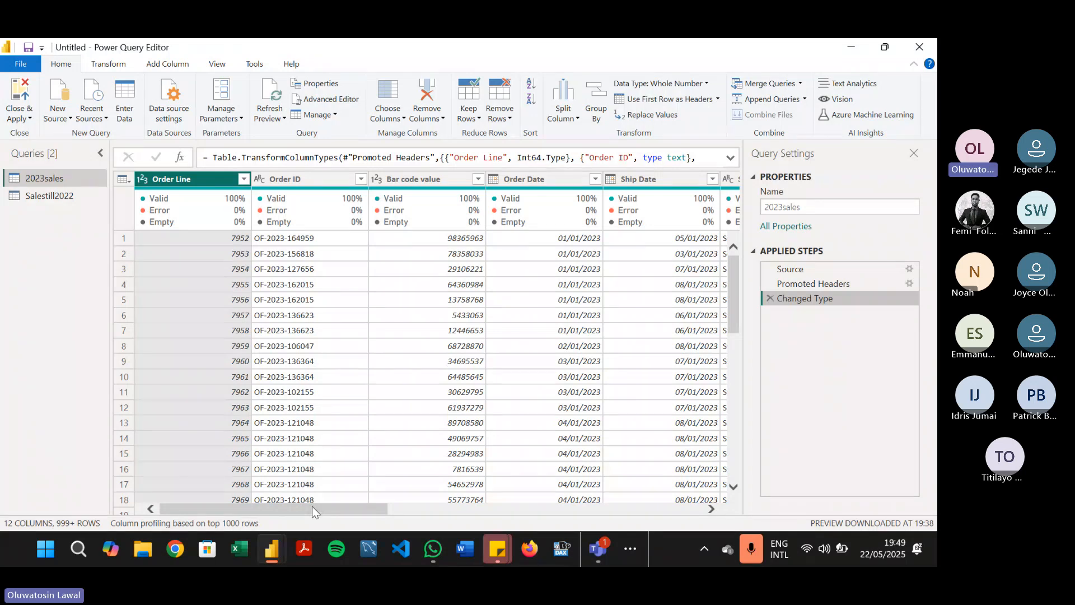
right_click(847, 303)
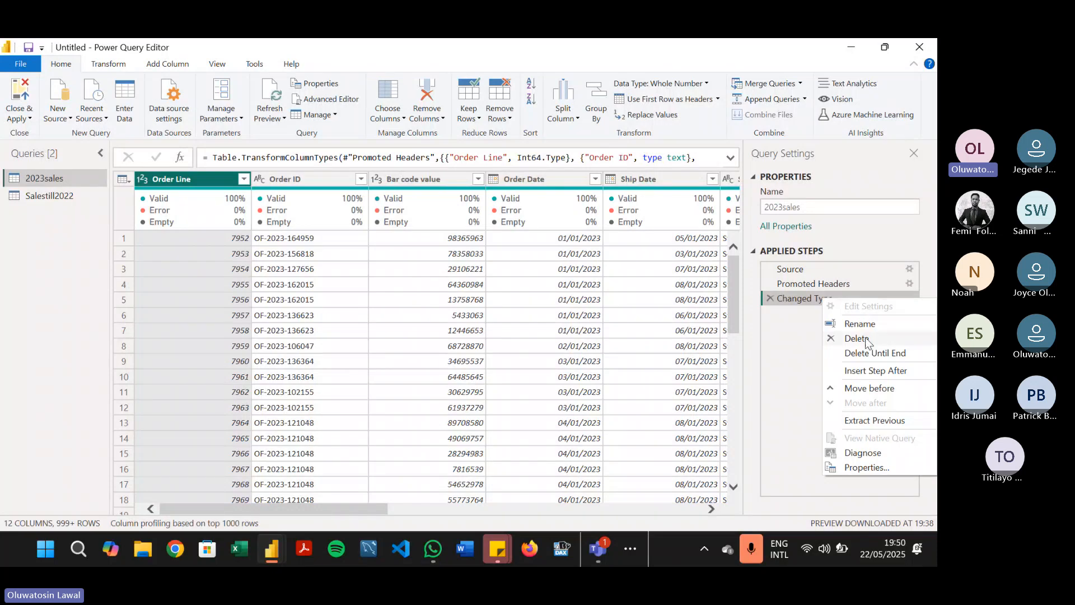
left_click(804, 359)
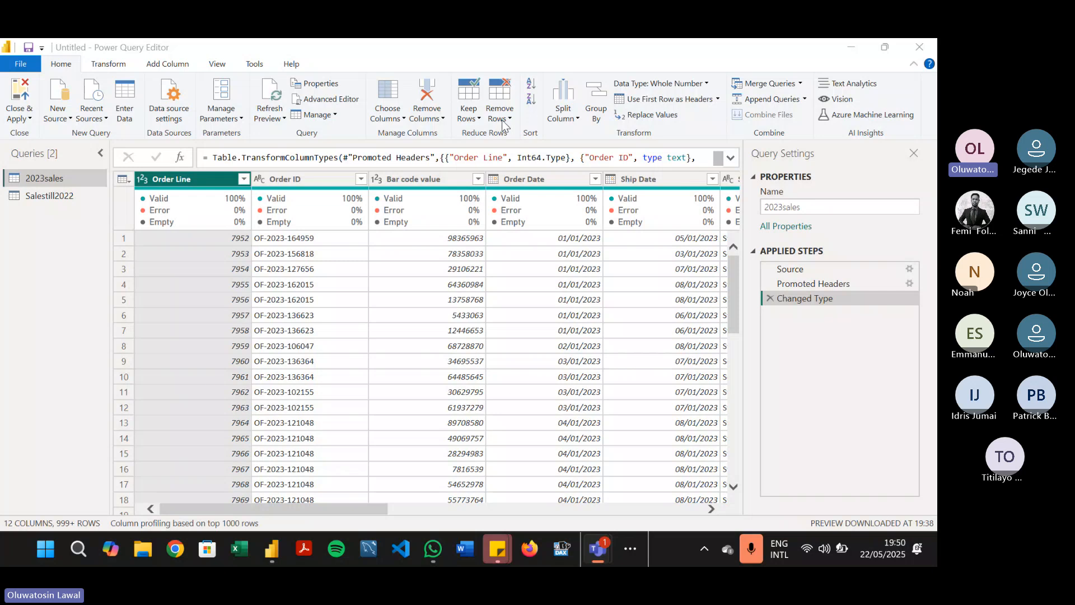
Step: Use Choose Columns to keep only Order Line and Order Date in 2023sales, and delete the resulting applied step
left_click(189, 177)
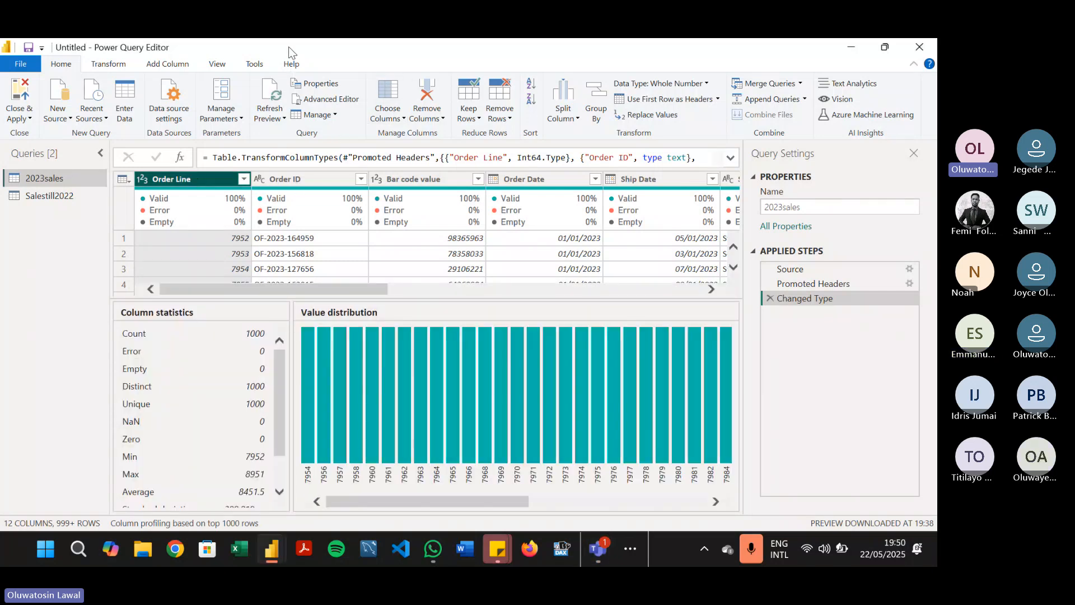
left_click(307, 253)
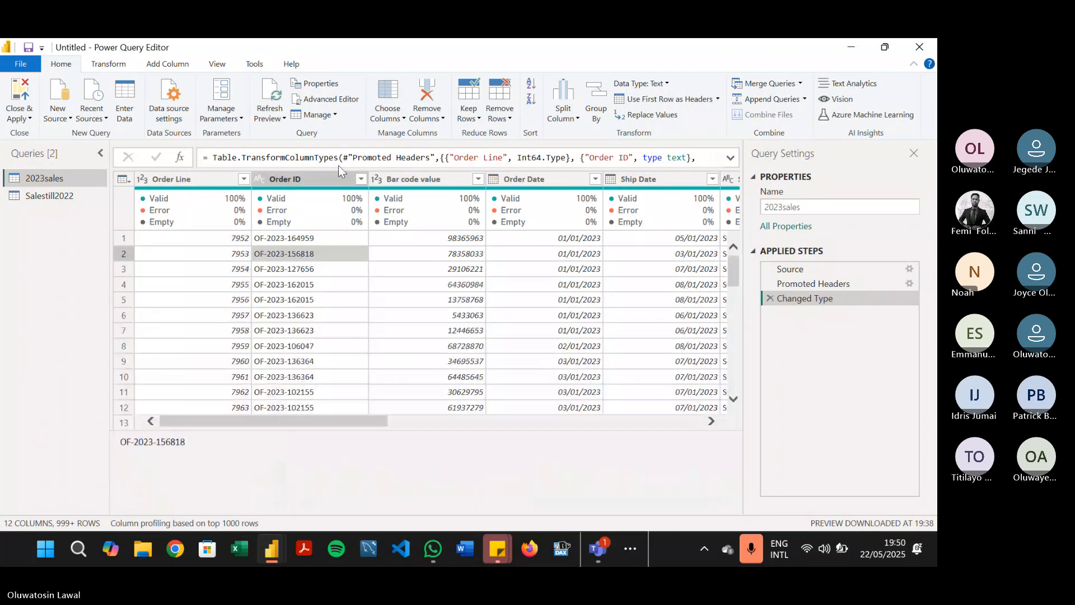
left_click(380, 118)
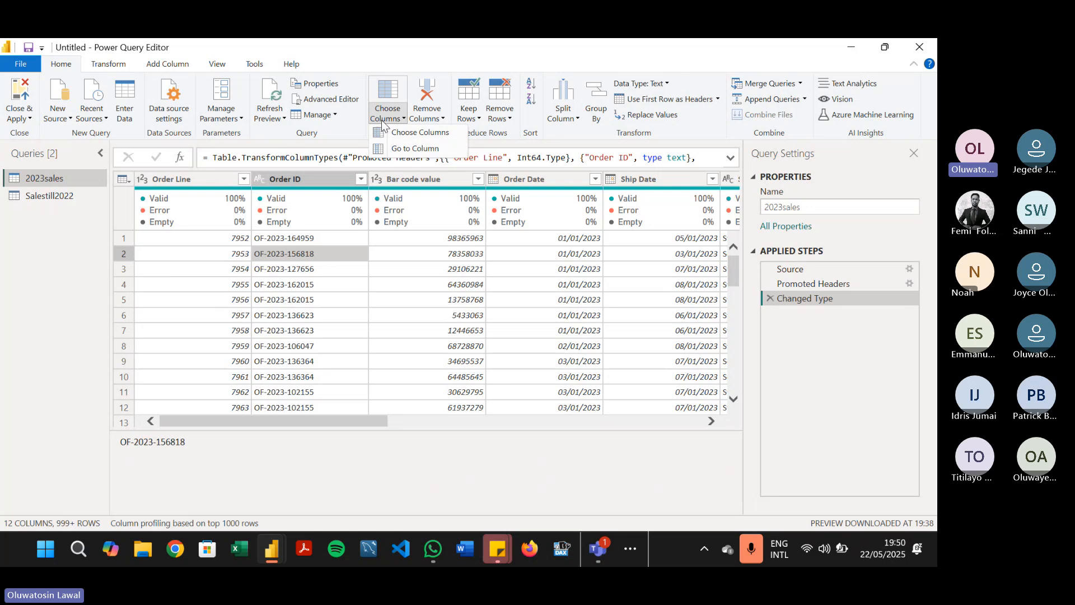
left_click(408, 131)
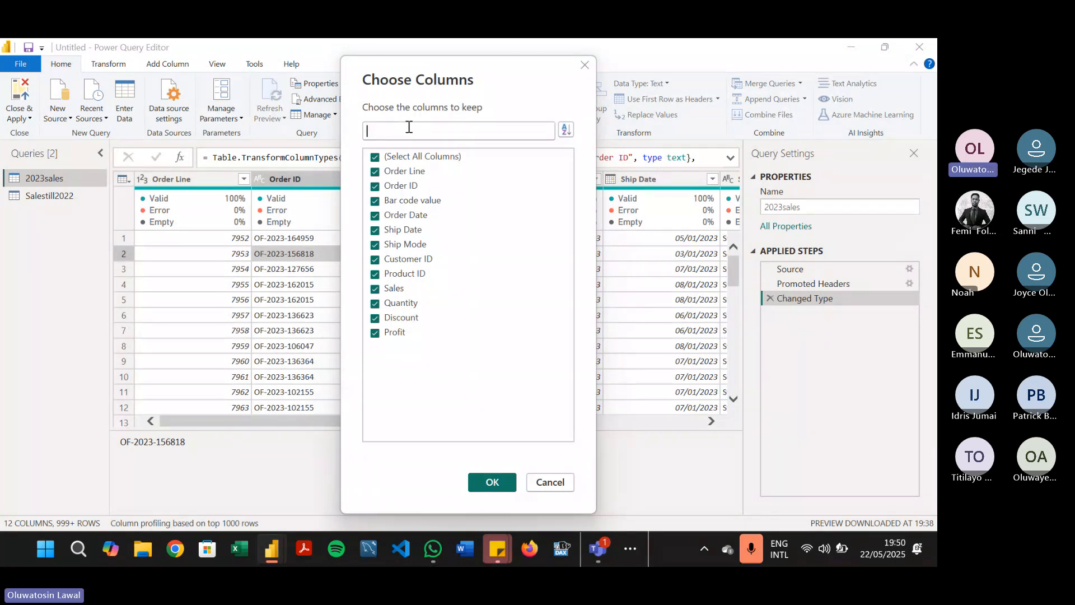
left_click(408, 156)
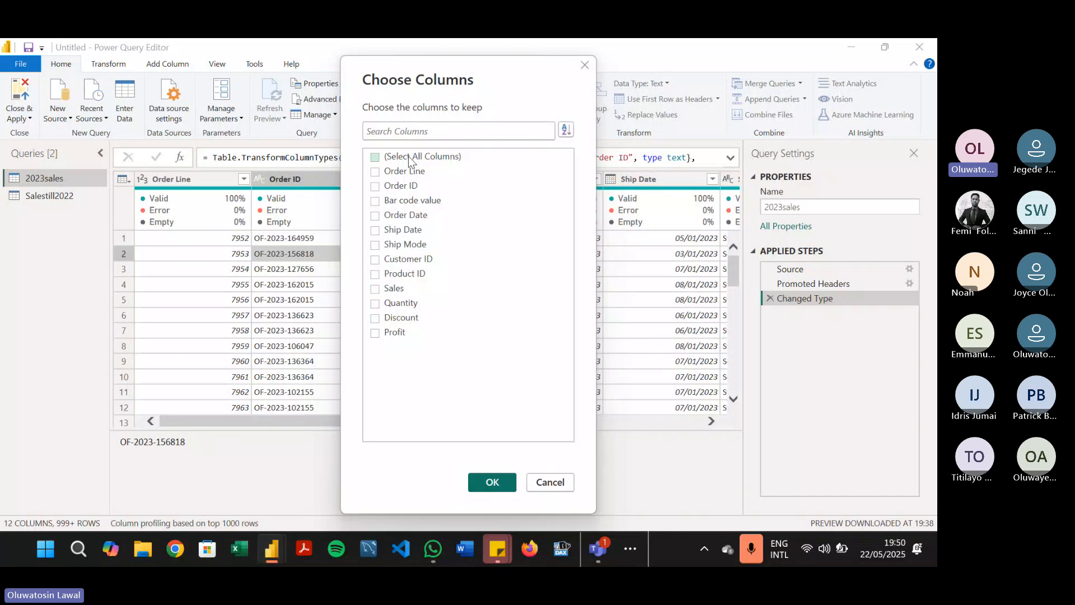
left_click(402, 170)
left_click(398, 215)
left_click(492, 483)
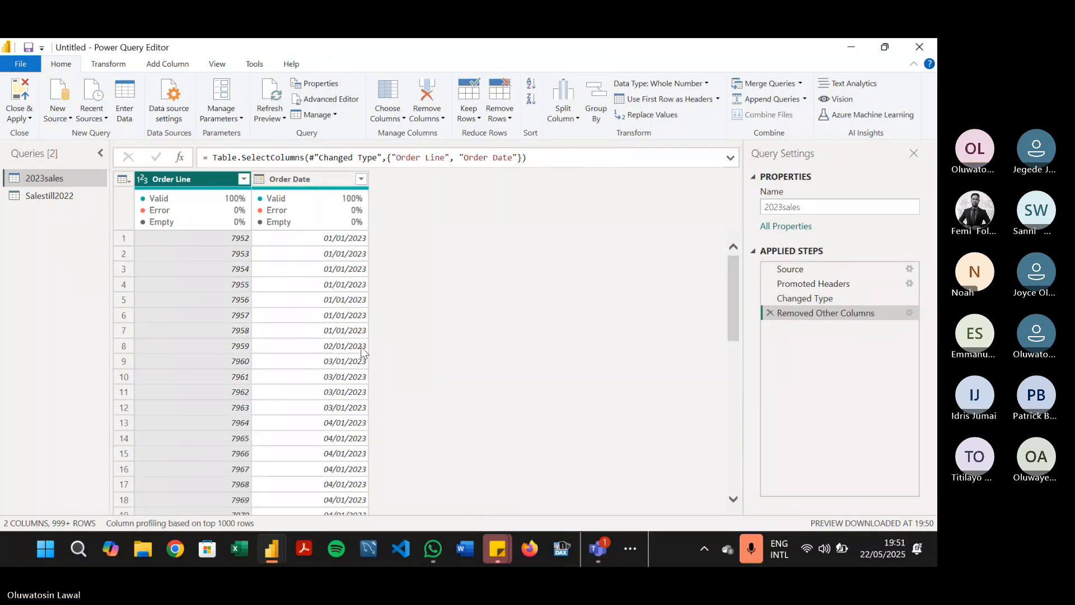
left_click(771, 311)
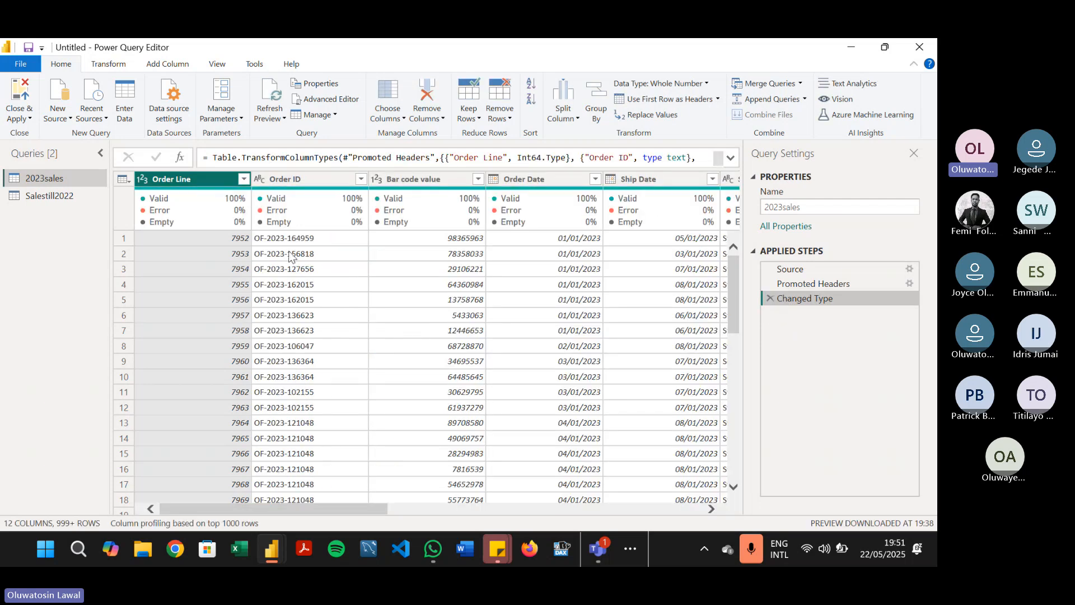
Step: Look at the Go to Column list with Sales picked, and close it without jumping to the column
left_click(397, 118)
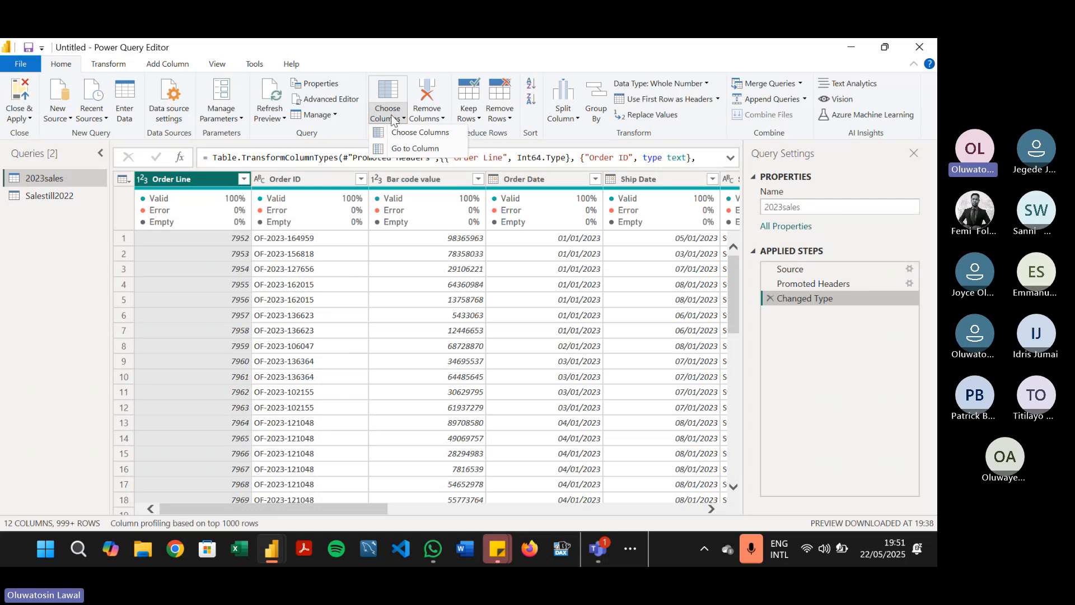
left_click(398, 149)
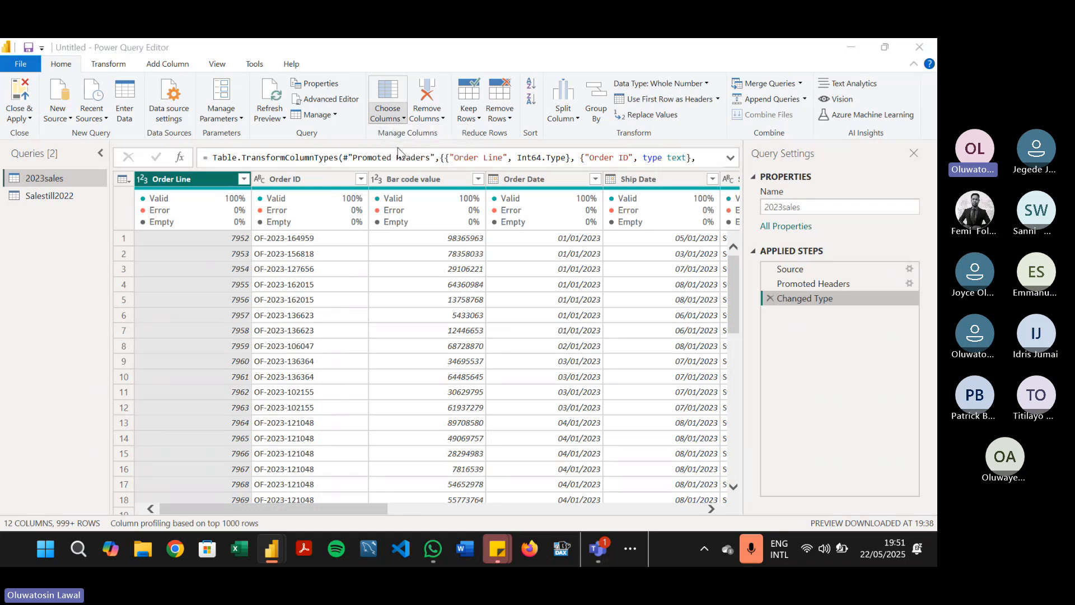
left_click(392, 237)
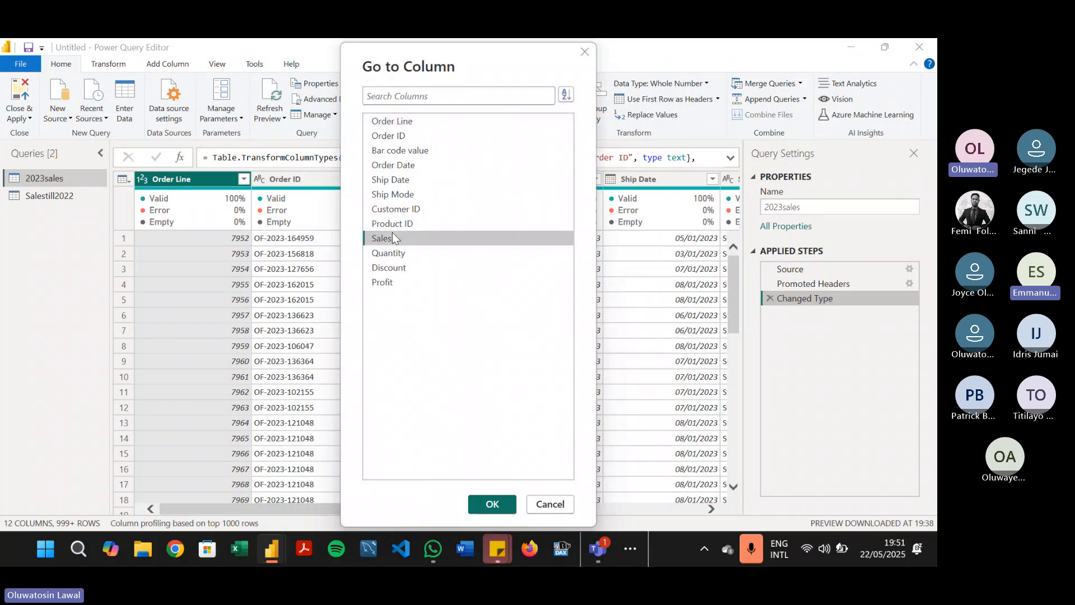
left_click(585, 52)
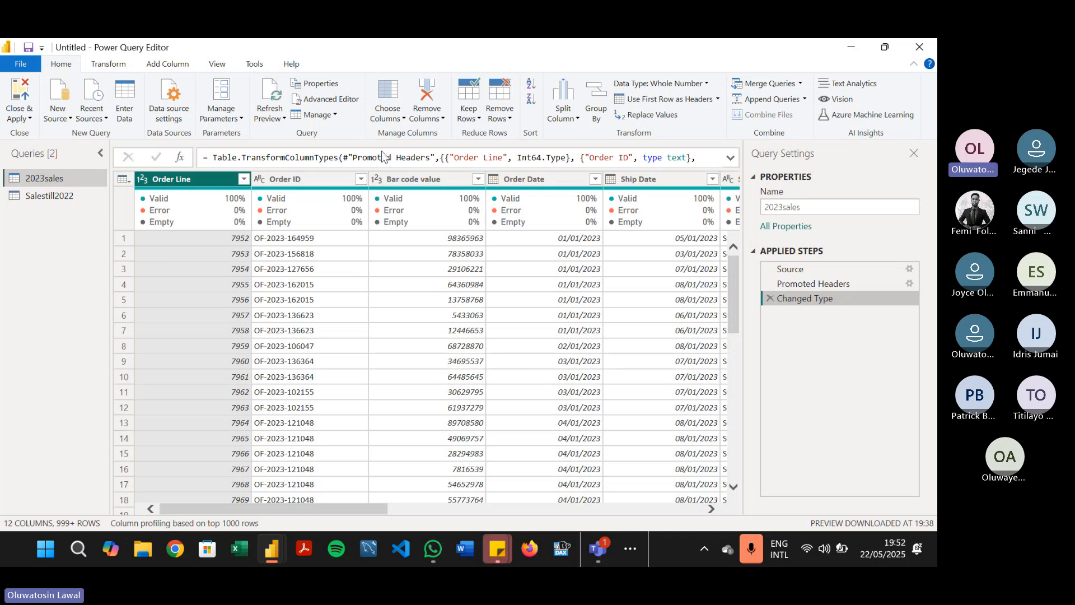
Step: Repeat the Choose Columns demonstration with only Order Line and Order Date kept, and delete its applied step again
left_click(394, 120)
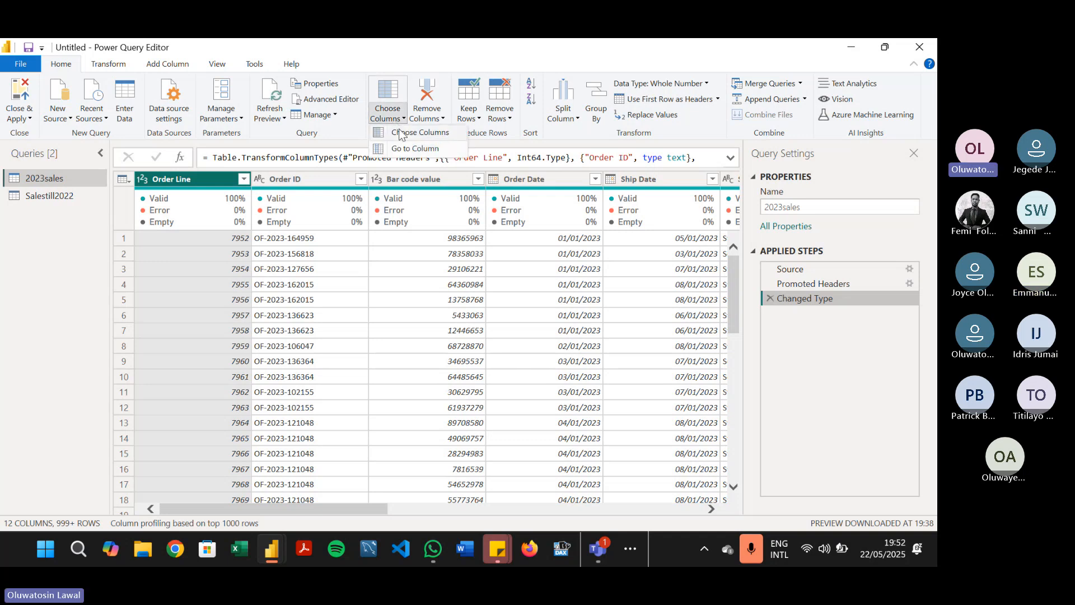
left_click(403, 134)
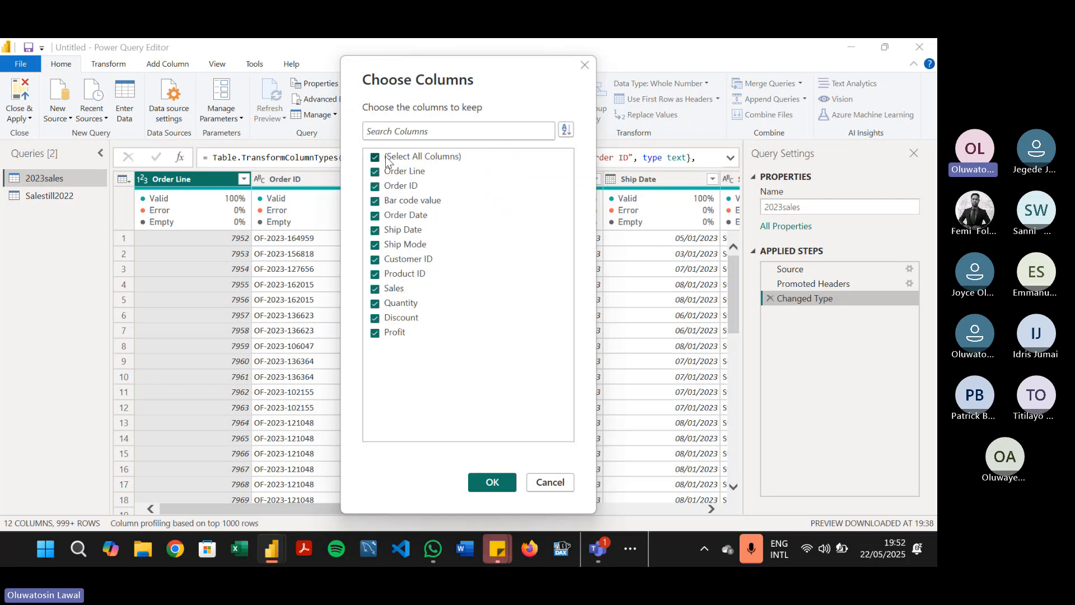
left_click(374, 156)
left_click(375, 172)
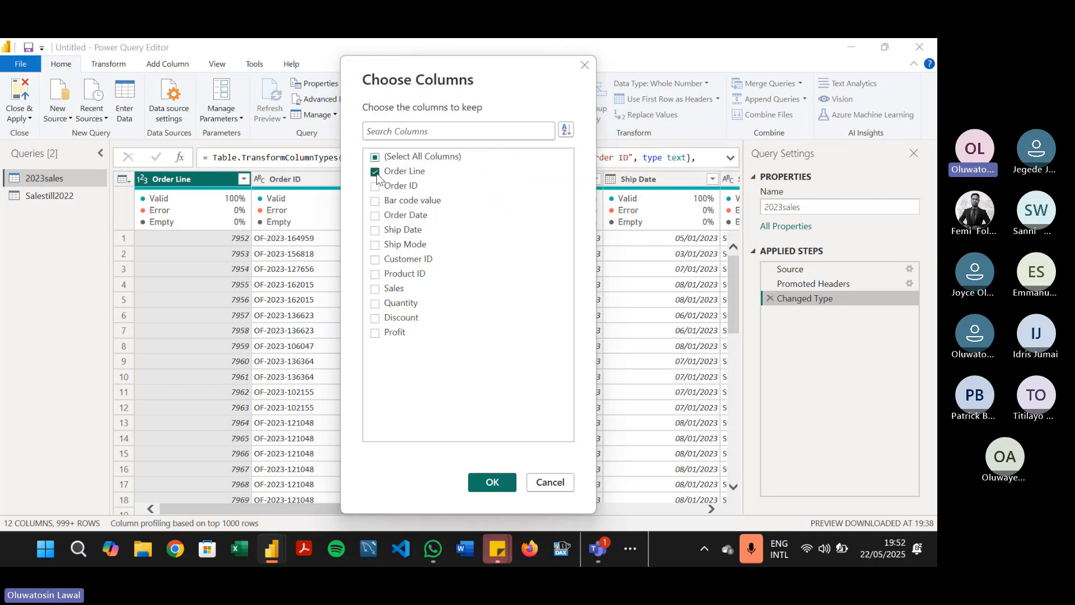
left_click(375, 216)
left_click(492, 482)
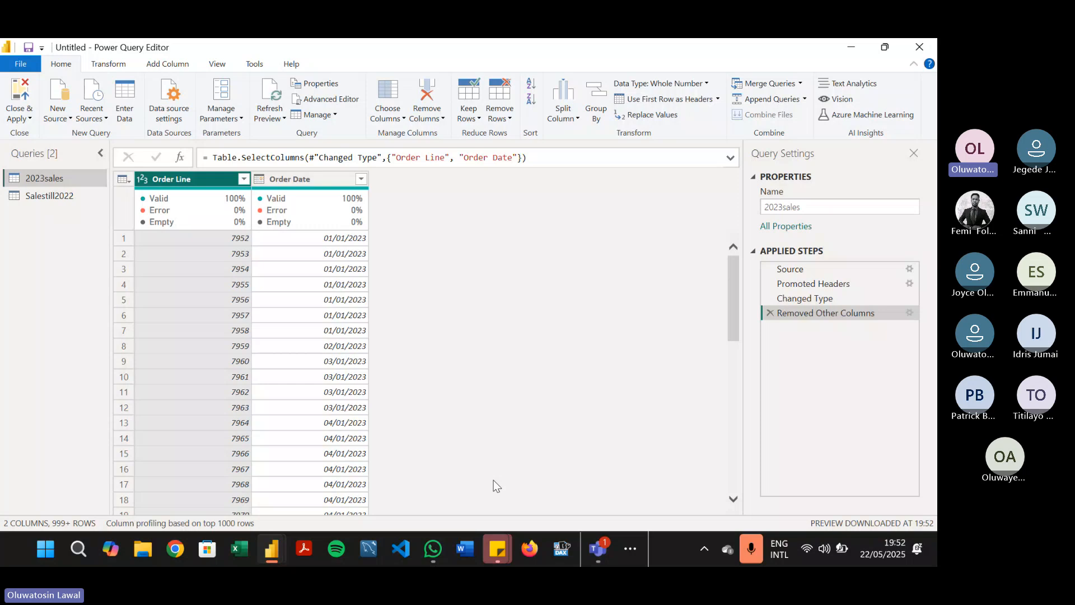
left_click(770, 313)
Step: Jump to the Profit column of 2023sales with Go to Column, and return towards the table's first columns
mouse_move(289, 230)
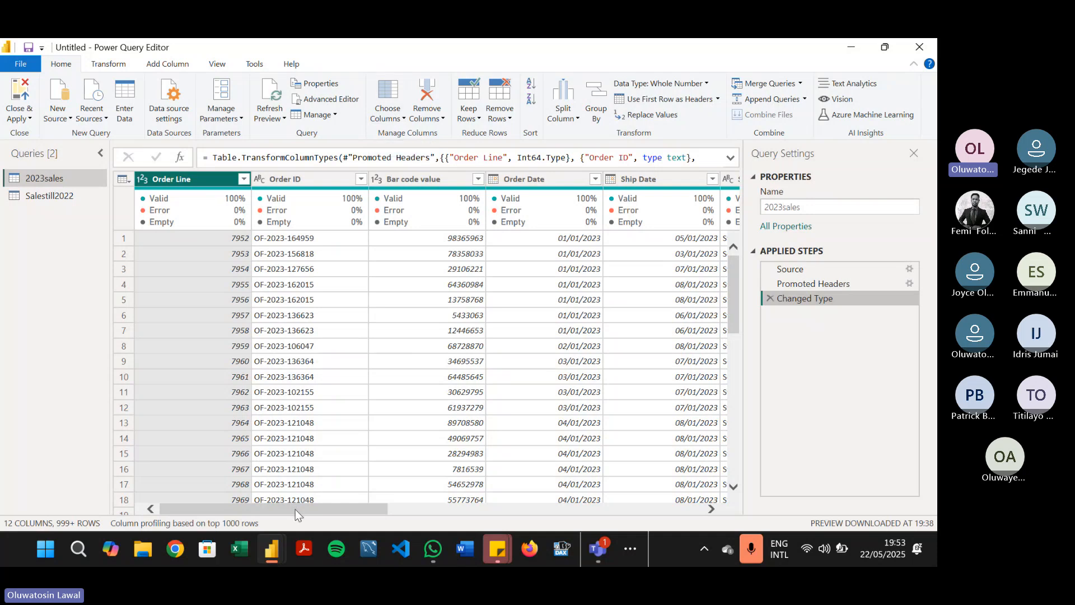
left_click_drag(295, 509, 205, 425)
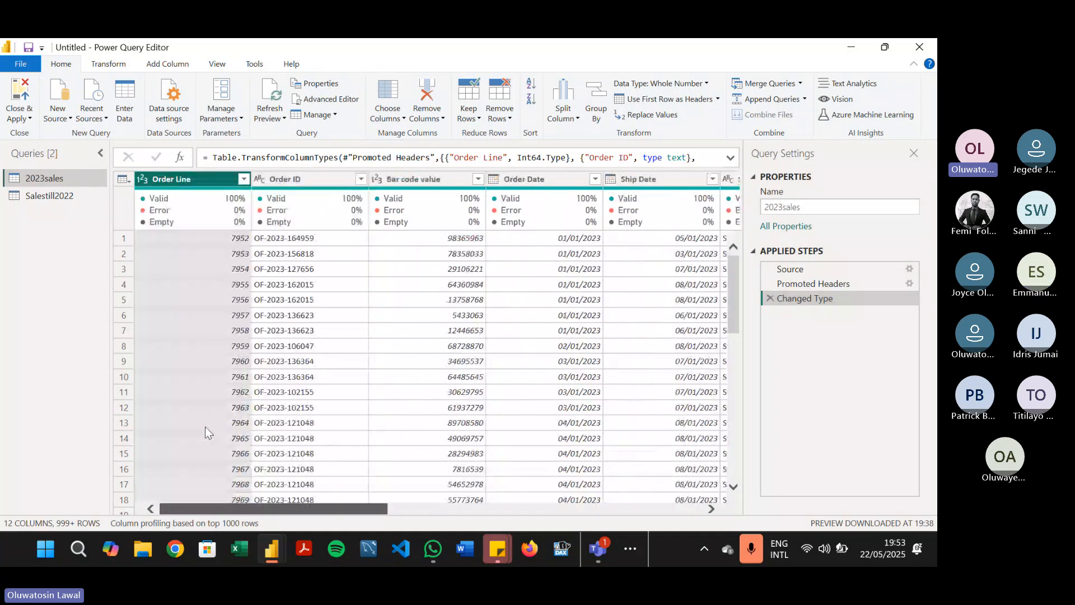
left_click(388, 116)
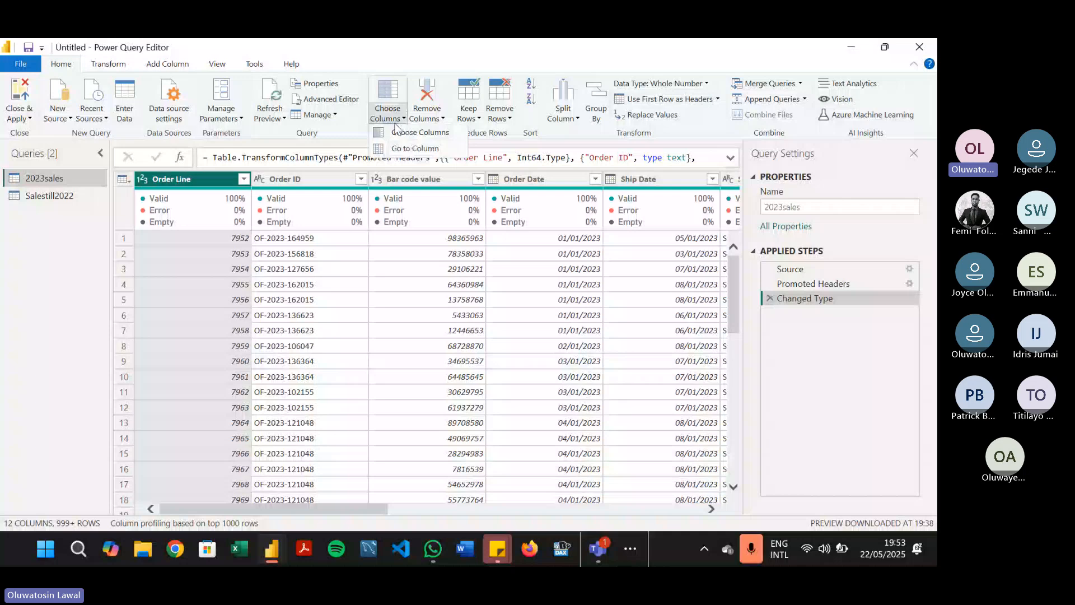
left_click(414, 148)
left_click(411, 282)
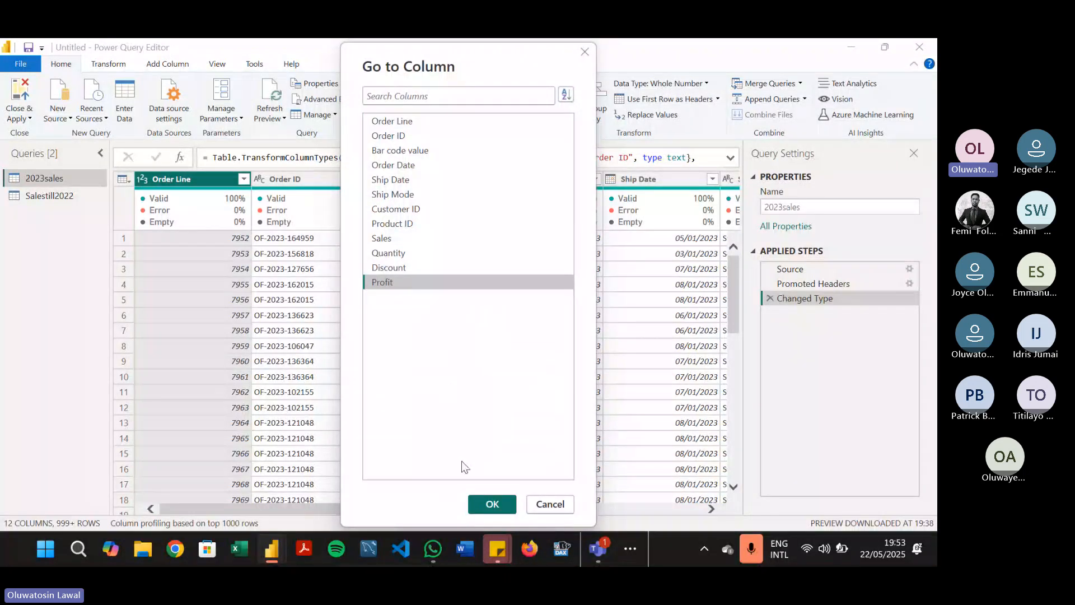
left_click(489, 503)
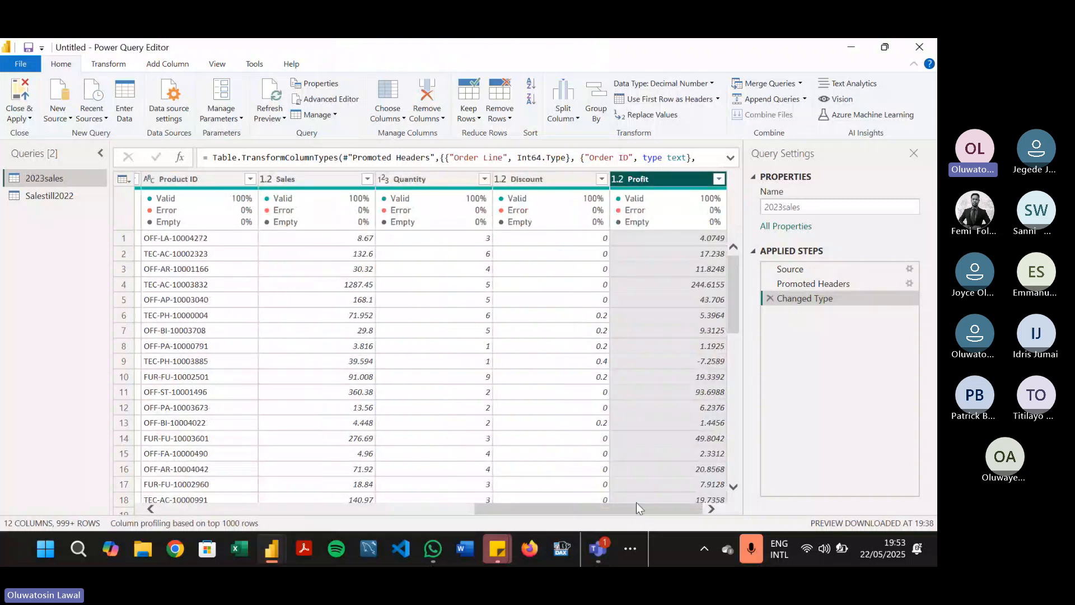
left_click_drag(633, 508, 254, 476)
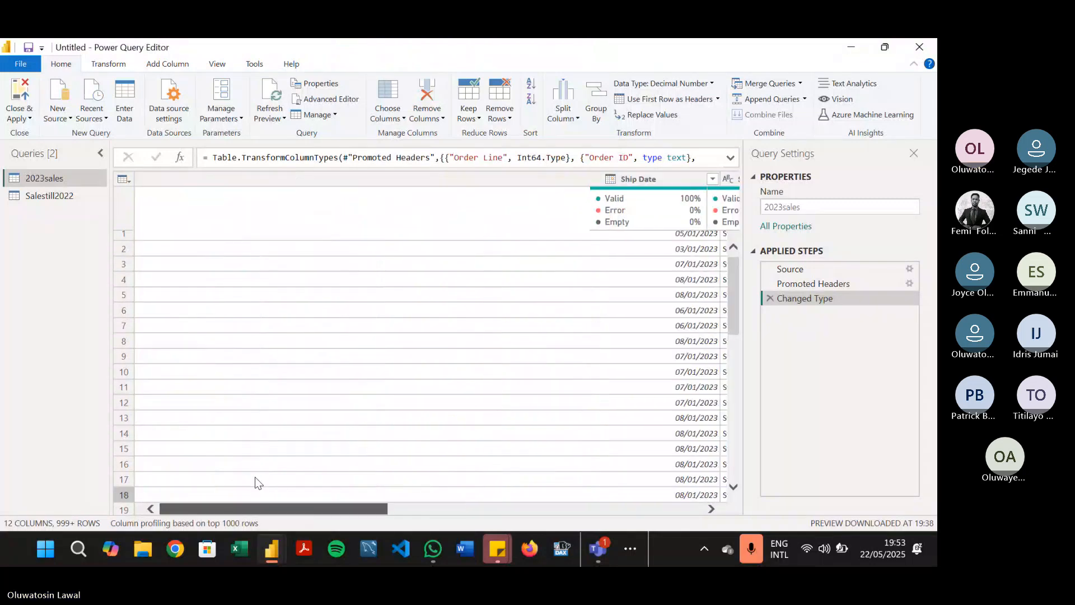
Step: Remove the Profit column from 2023sales with Remove Columns, and delete the resulting applied step
left_click(421, 118)
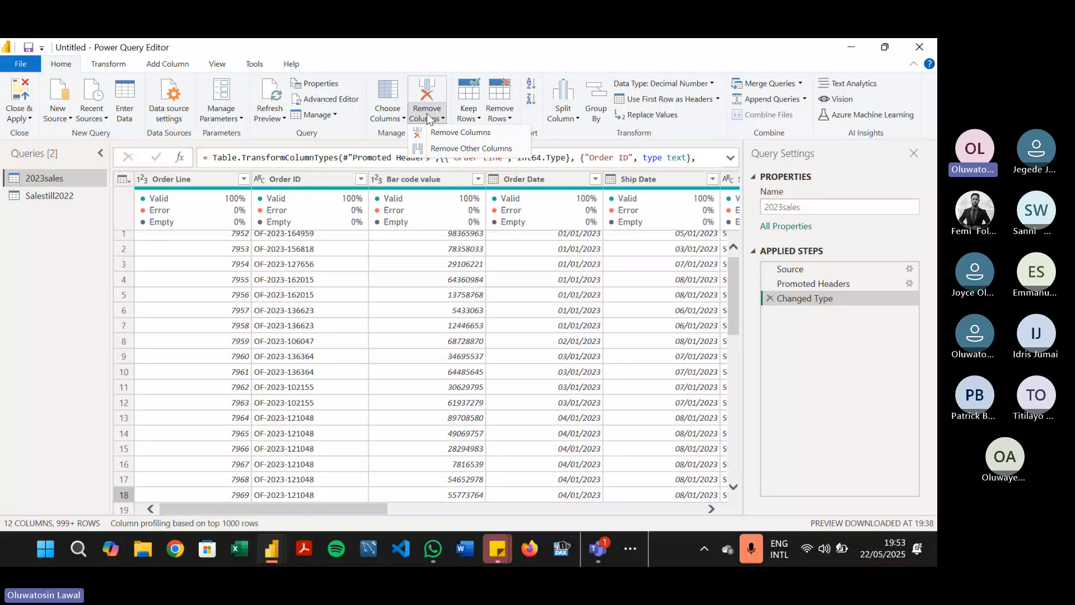
left_click(456, 134)
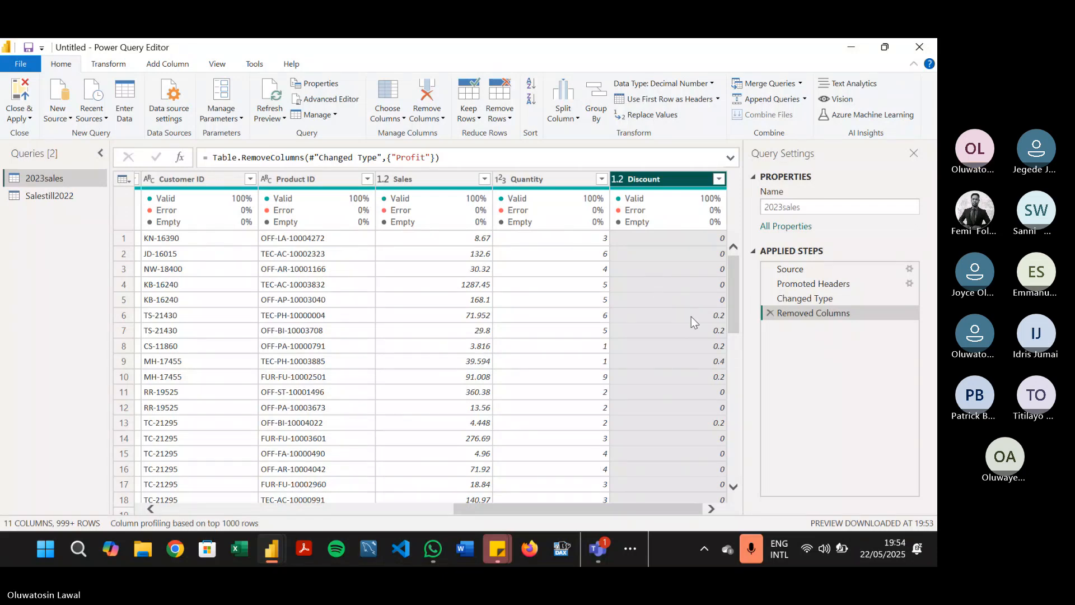
left_click(769, 314)
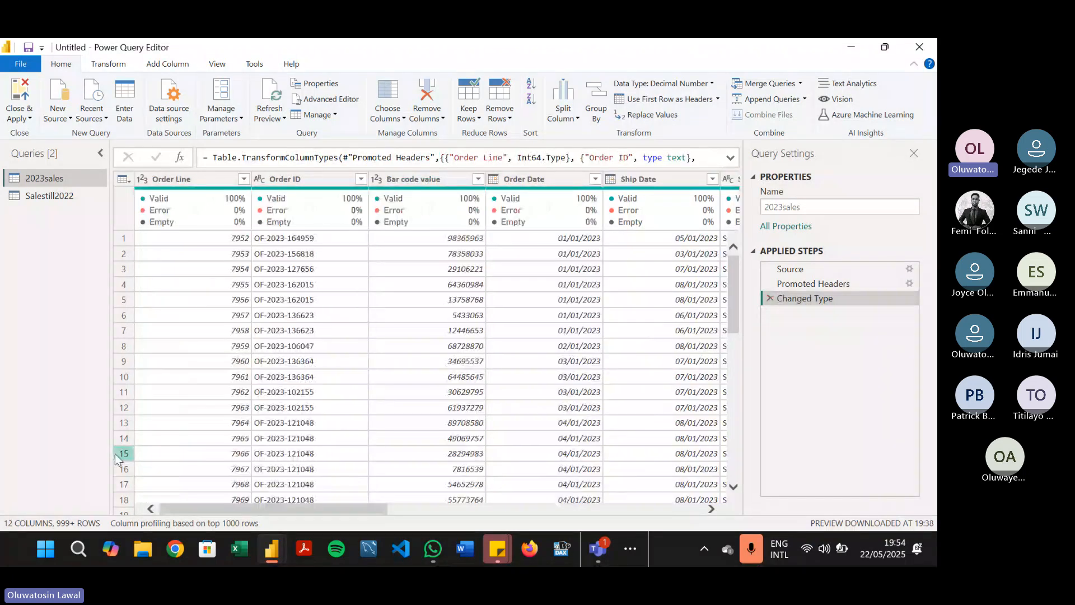
Step: Turn off the column profile and column quality displays in the data preview of 2023sales
left_click(304, 179)
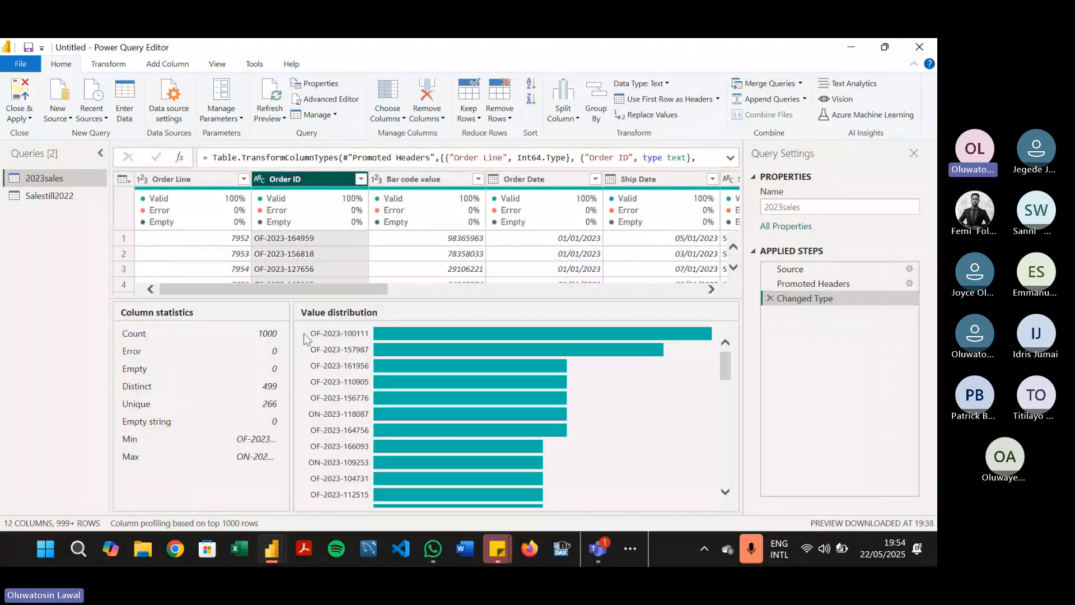
left_click(217, 63)
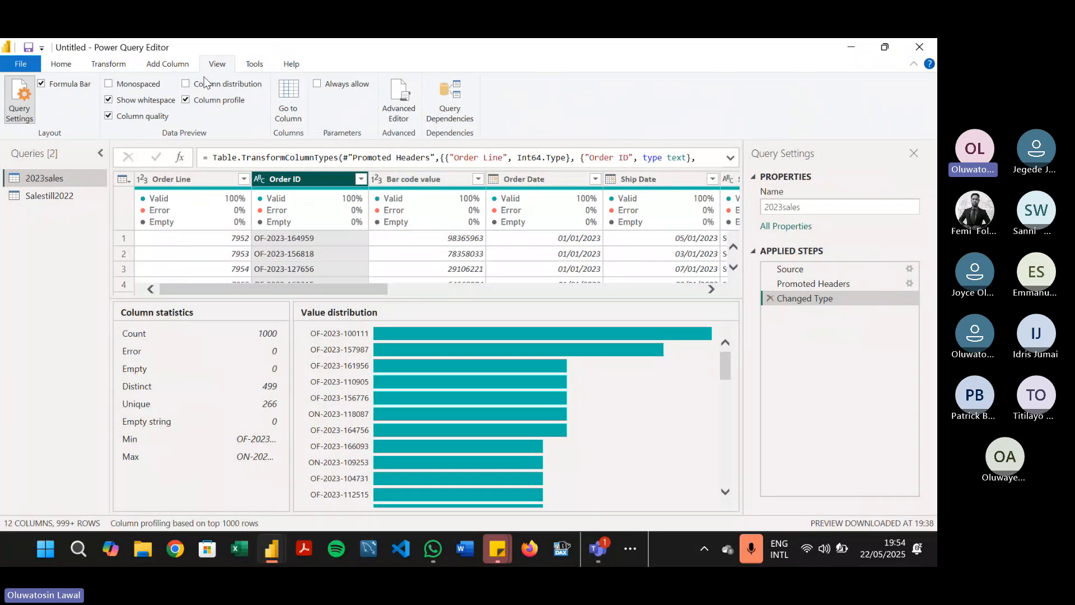
left_click(122, 103)
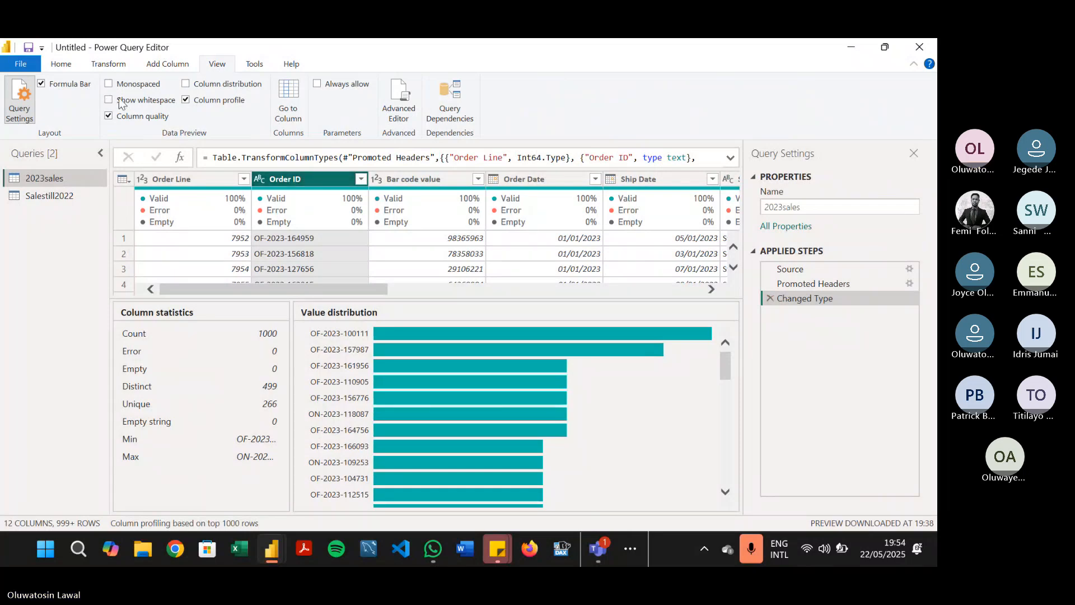
left_click(186, 100)
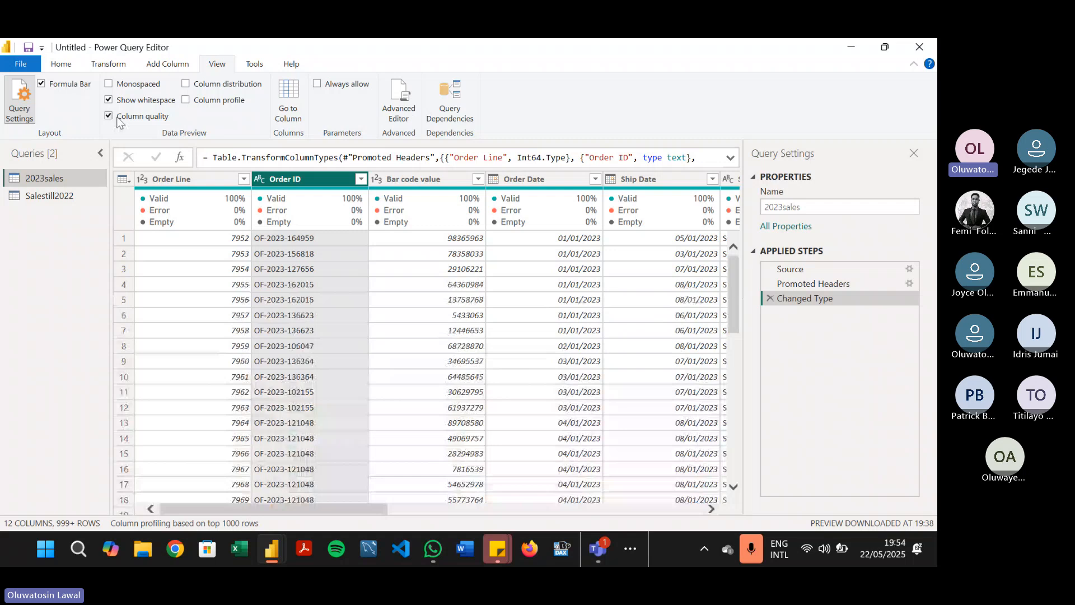
left_click(120, 119)
left_click(61, 64)
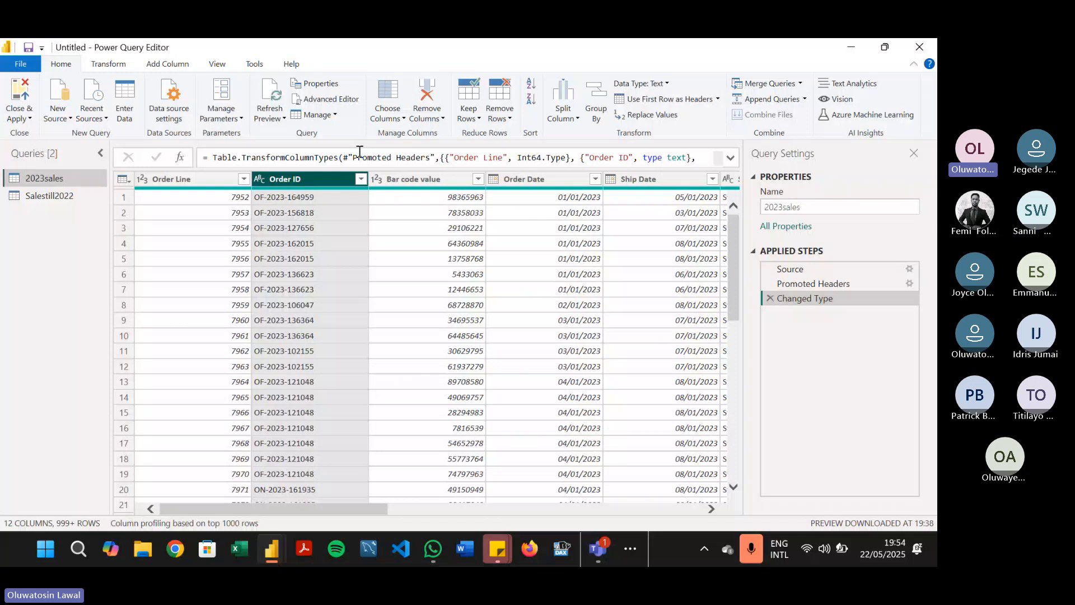
Step: Remove the Order ID column from 2023sales, and delete the resulting applied step
left_click(430, 118)
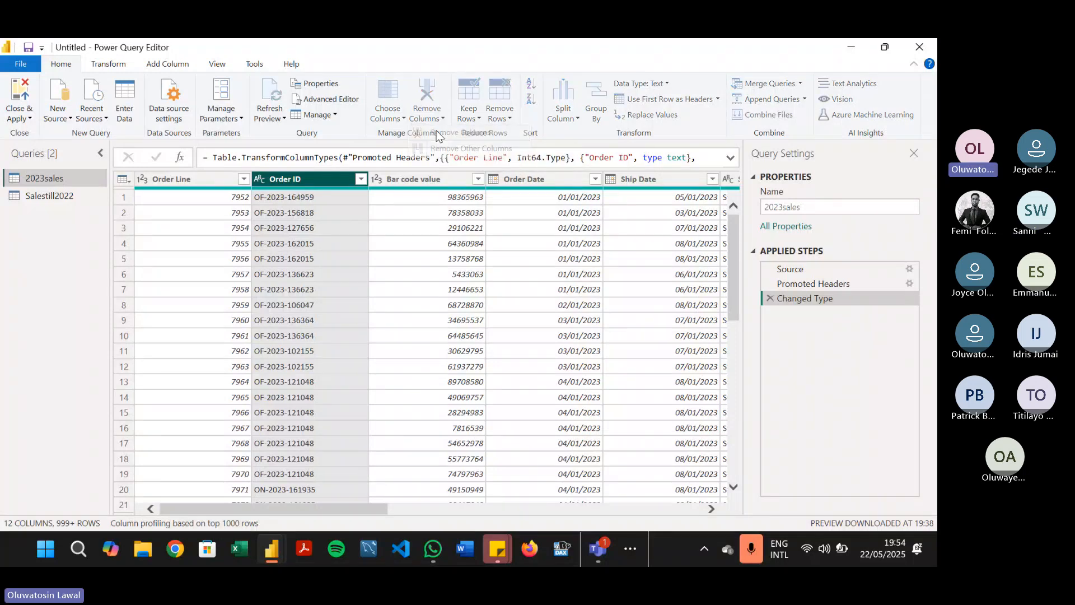
left_click(437, 134)
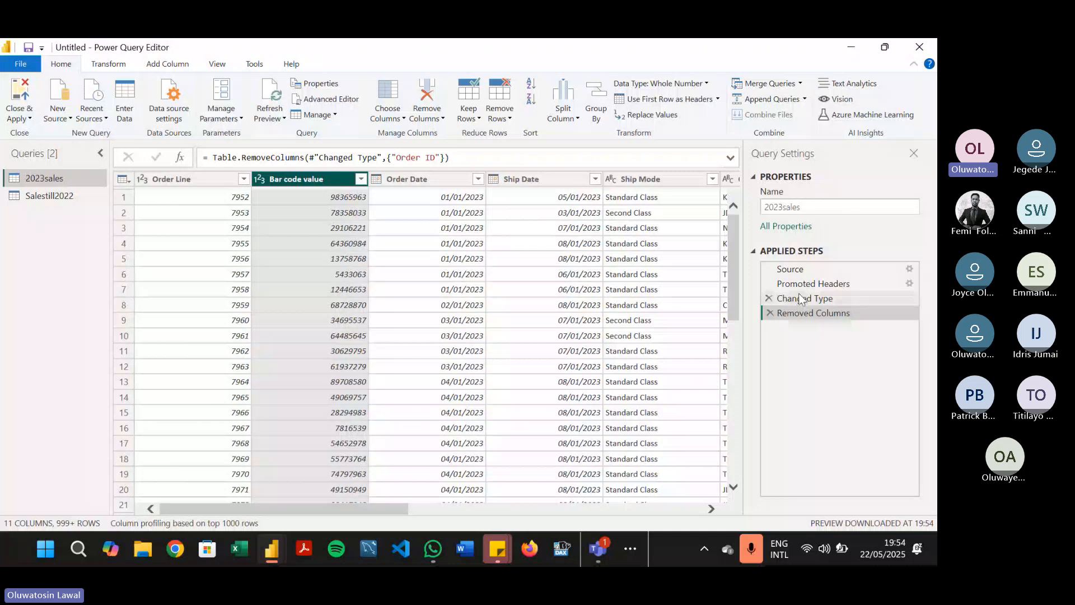
left_click(769, 312)
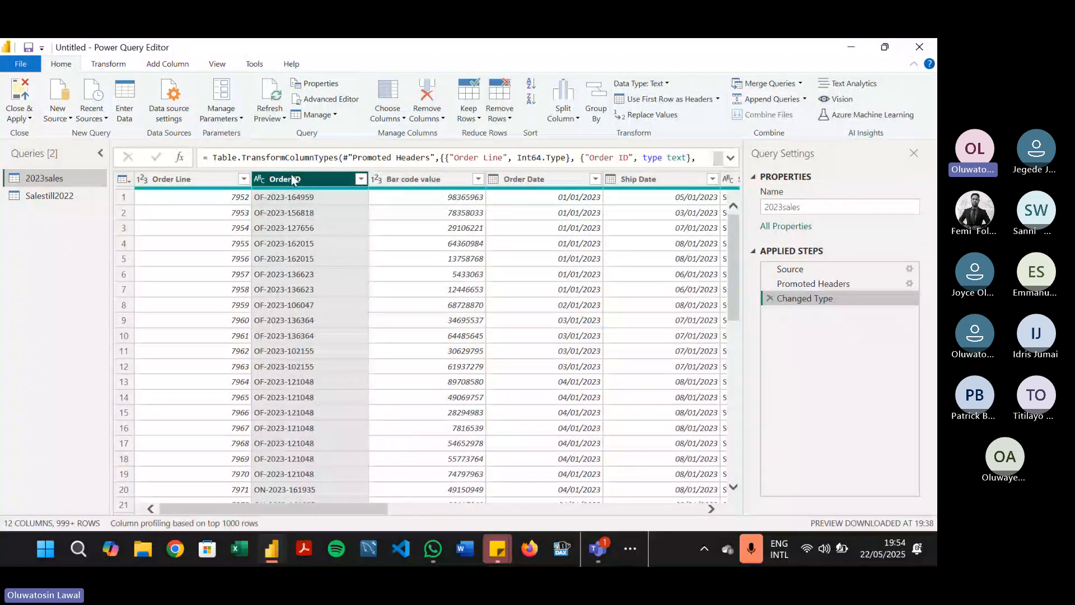
Step: Use Remove Other Columns to keep only Order ID in 2023sales, and delete the resulting applied step
left_click(439, 116)
left_click(464, 148)
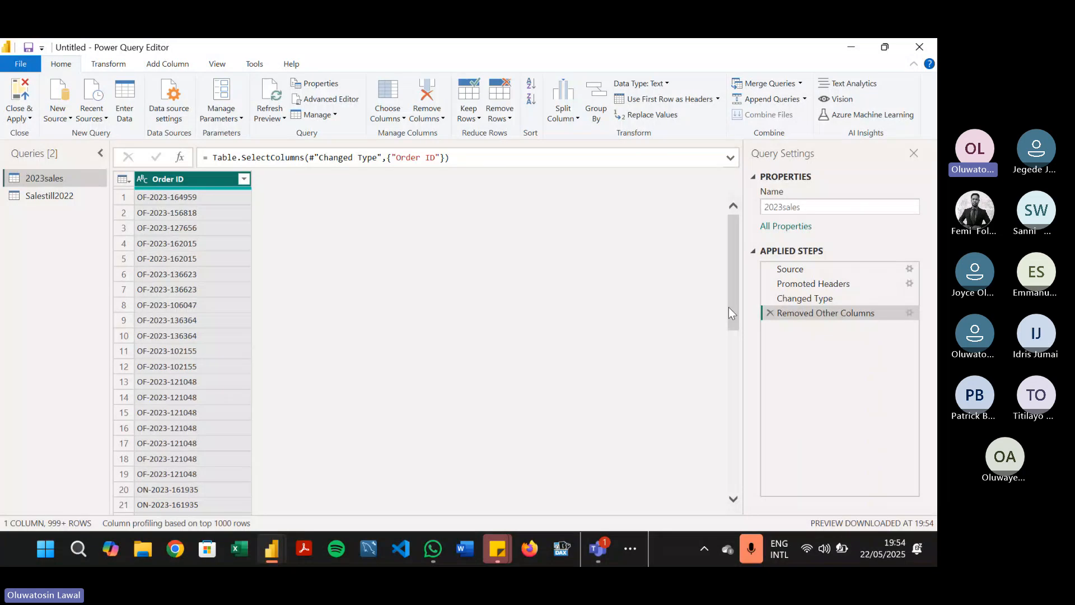
left_click(770, 313)
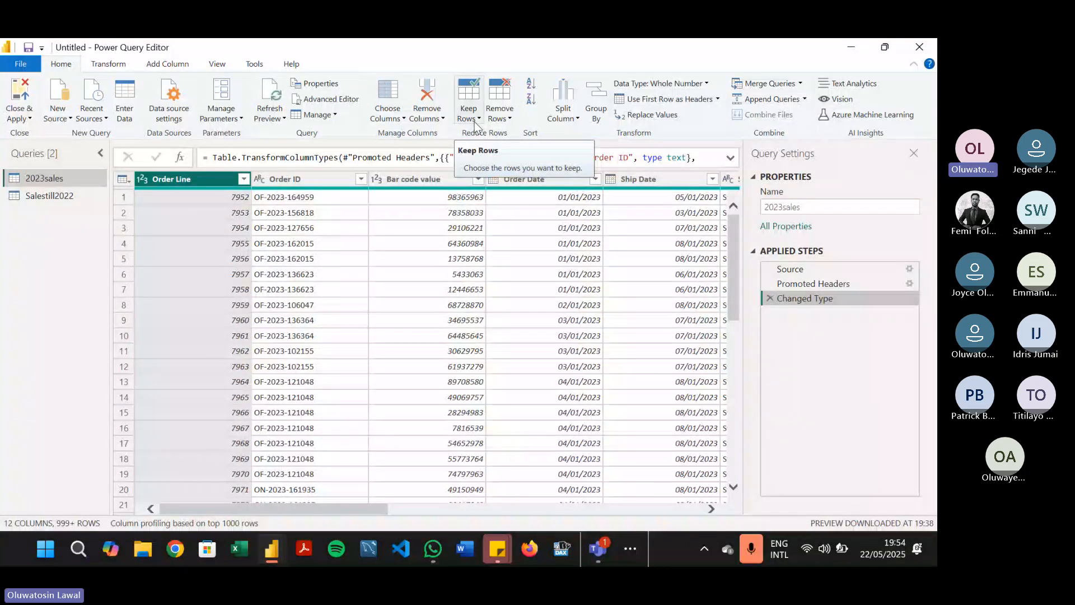
Step: Look through the Keep Rows and Remove Rows options for the 2023sales query
left_click(475, 117)
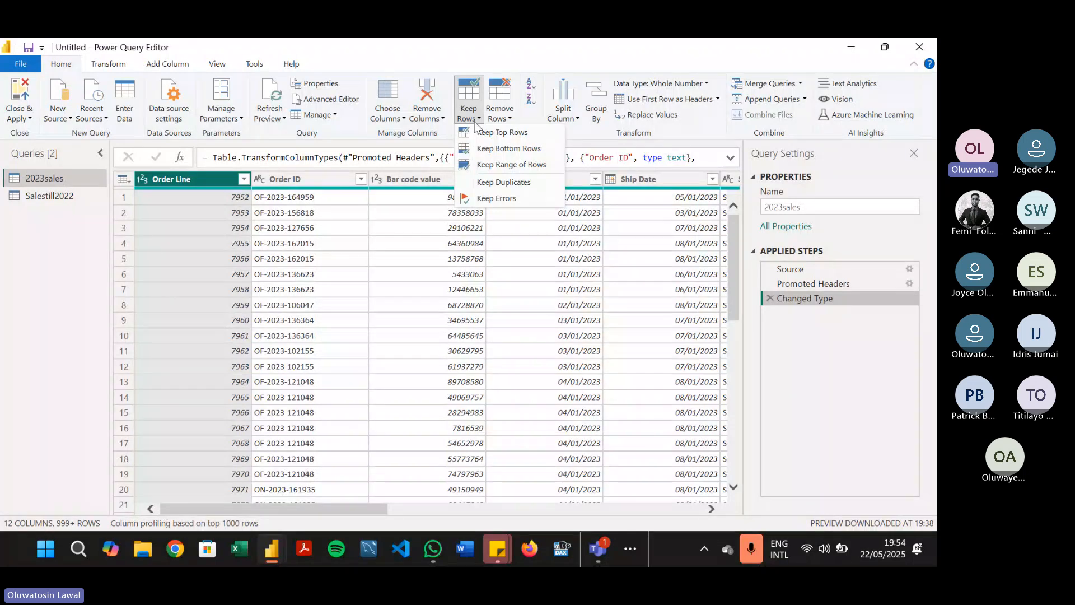
left_click(504, 114)
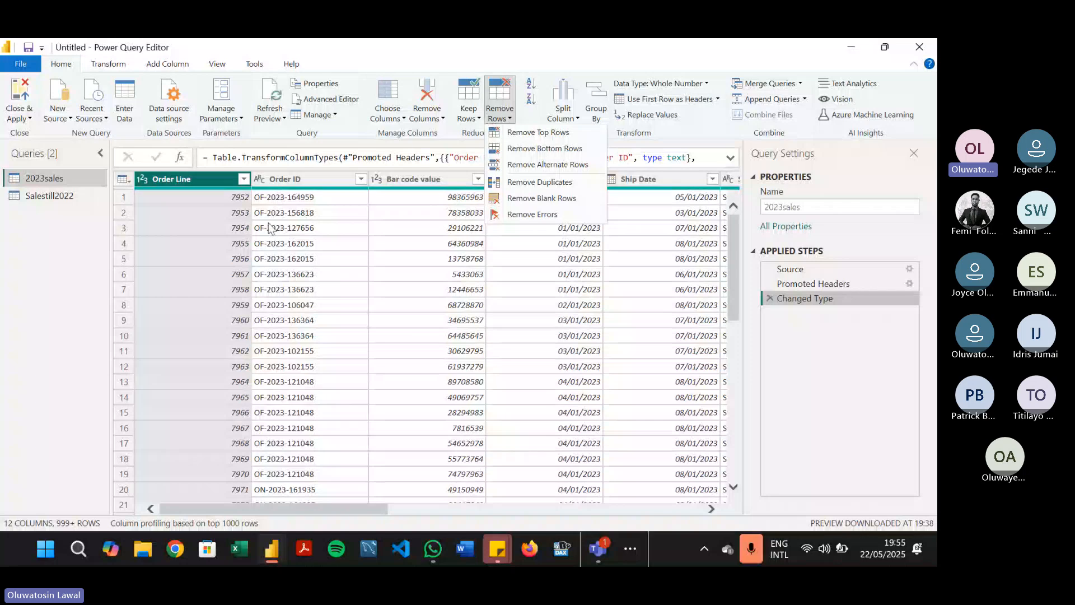
Step: Open the 2023sales file from the Desktop's Dataset > Sales Data folder in Excel and check the rows at its end
left_click(142, 550)
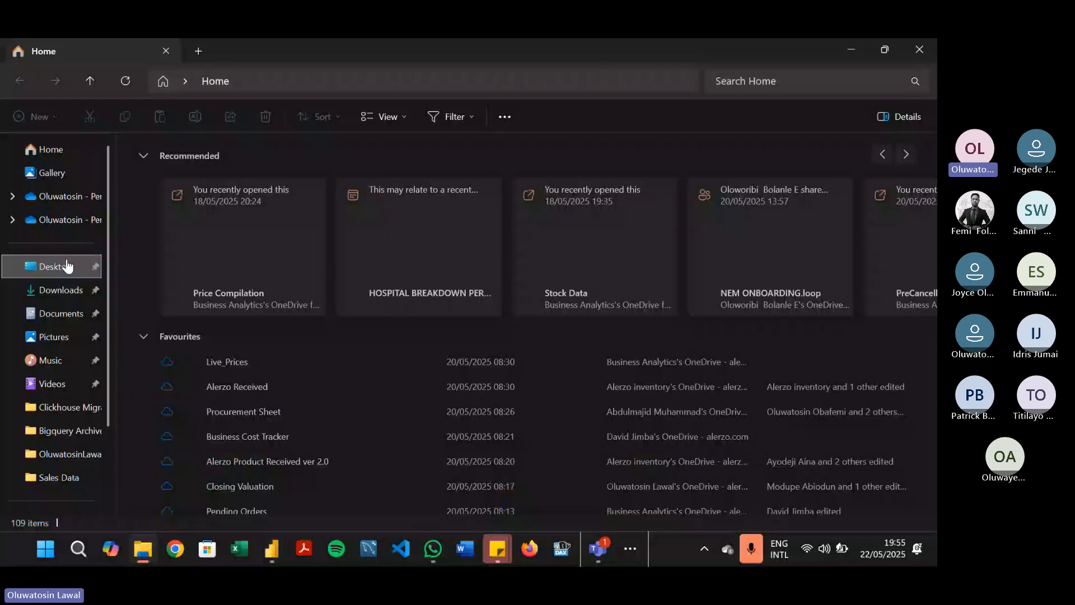
left_click(67, 265)
double_click(185, 166)
double_click(202, 206)
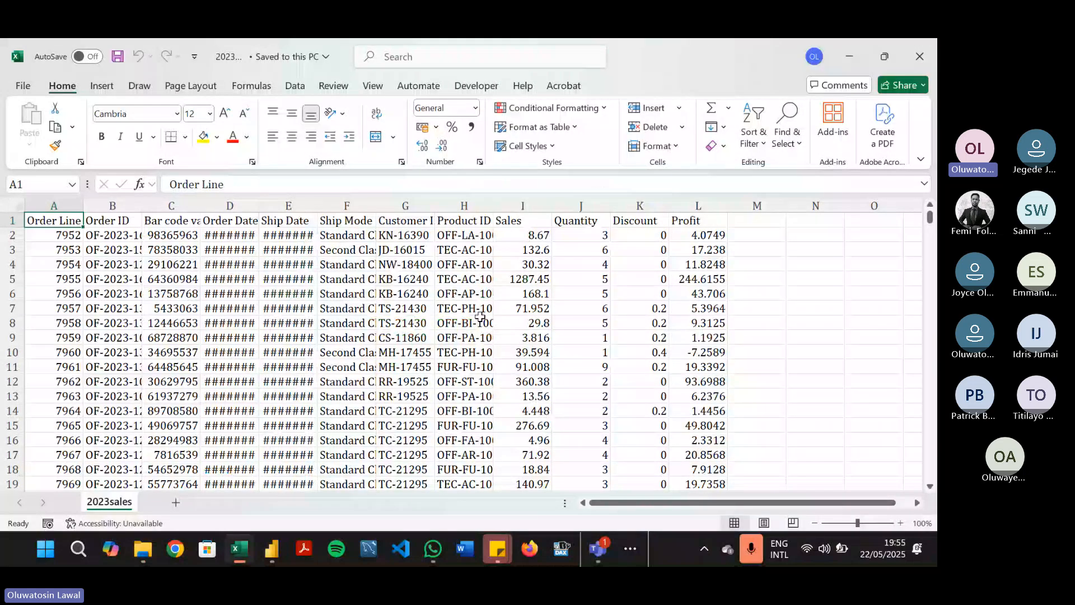
left_click(57, 236)
key("ctrl+Down")
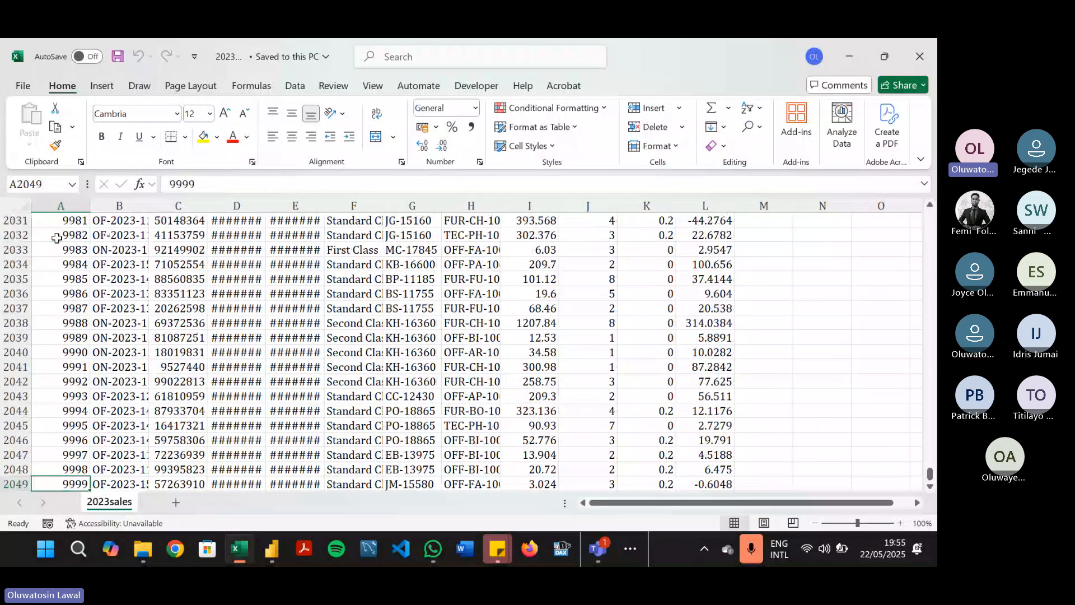
key("Down")
key("Down")
key("Down")
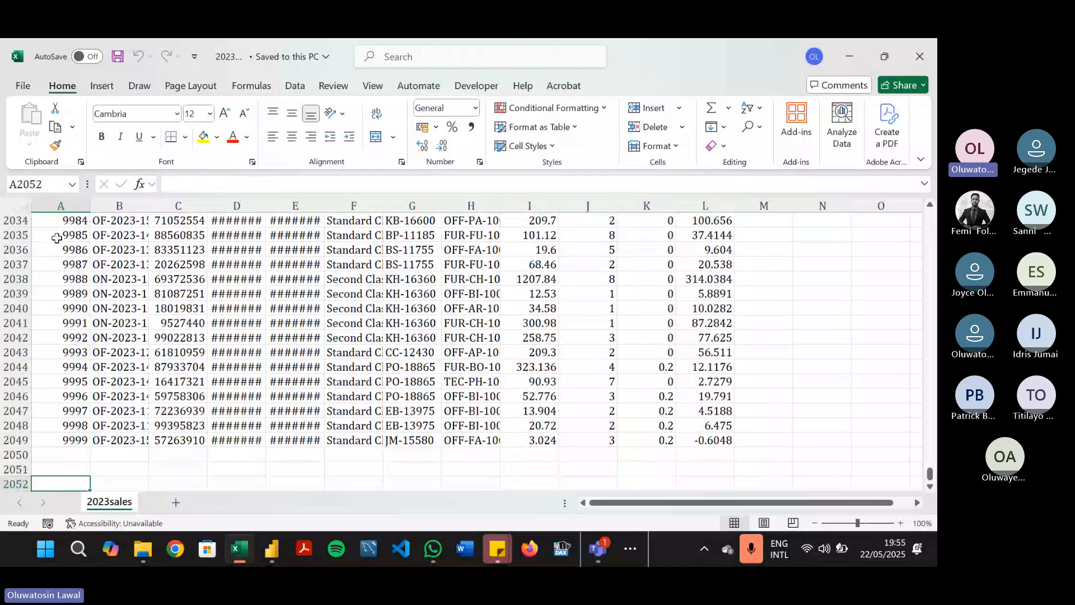
Step: Open the Salestill2022 file from the Sales Data folder in Excel, check its last record, and close it
key("alt+Tab")
double_click(227, 187)
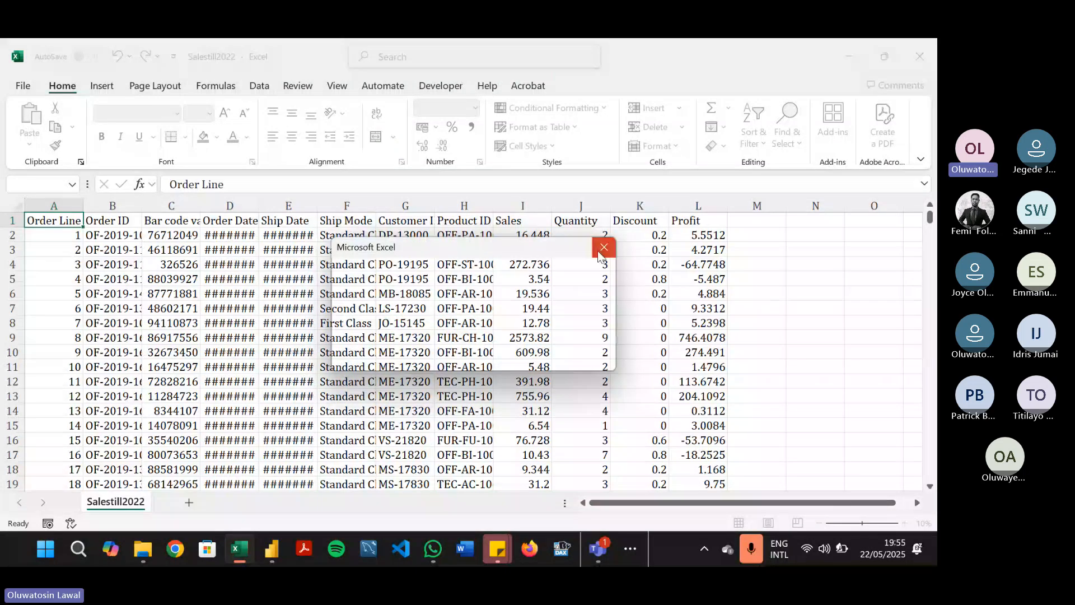
left_click(604, 246)
left_click(88, 264)
key("ctrl+Down")
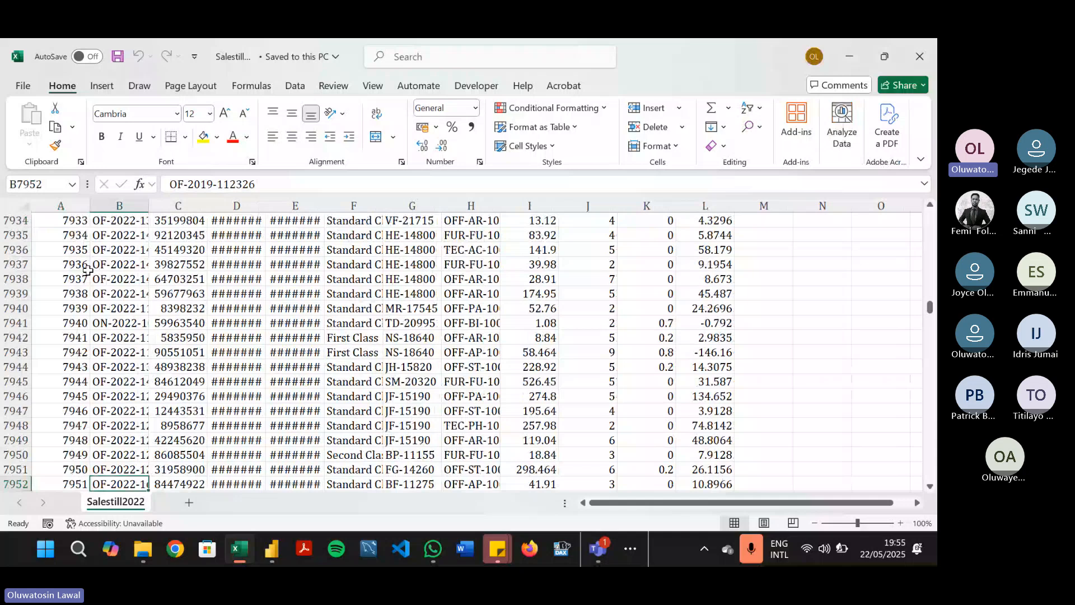
key("alt+F4")
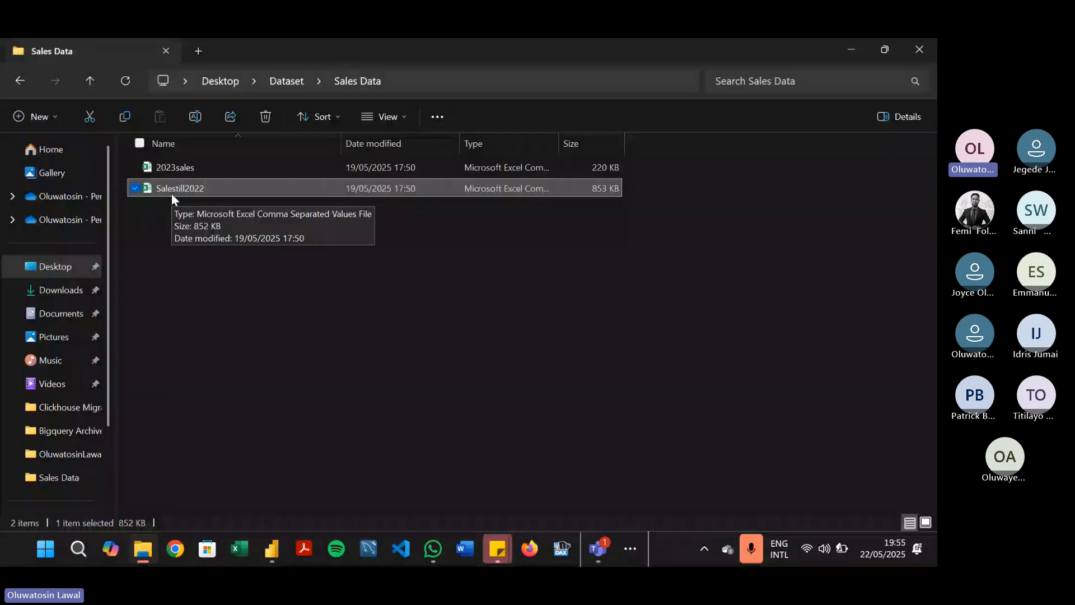
Step: Reopen Salestill2022 in Excel from the Sales Data folder and decline the leading-zeros conversion
double_click(171, 191)
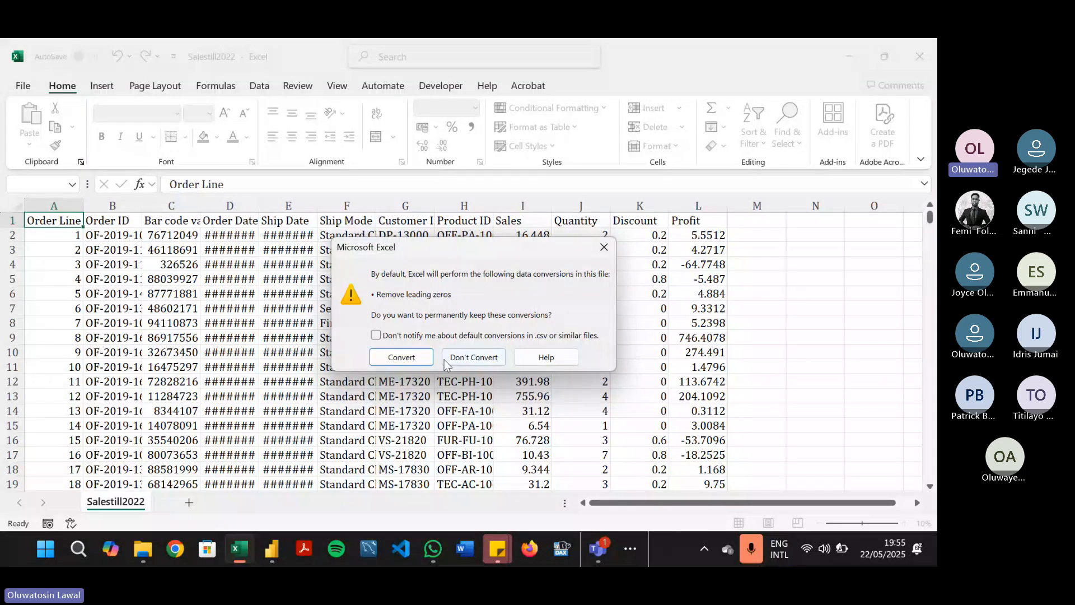
left_click(490, 364)
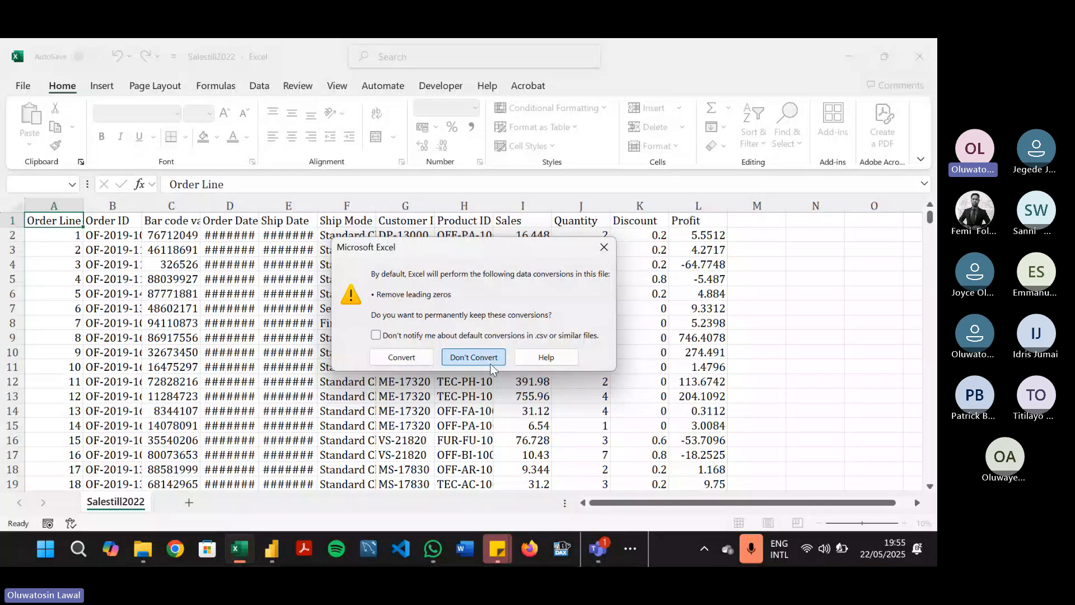
left_click(490, 364)
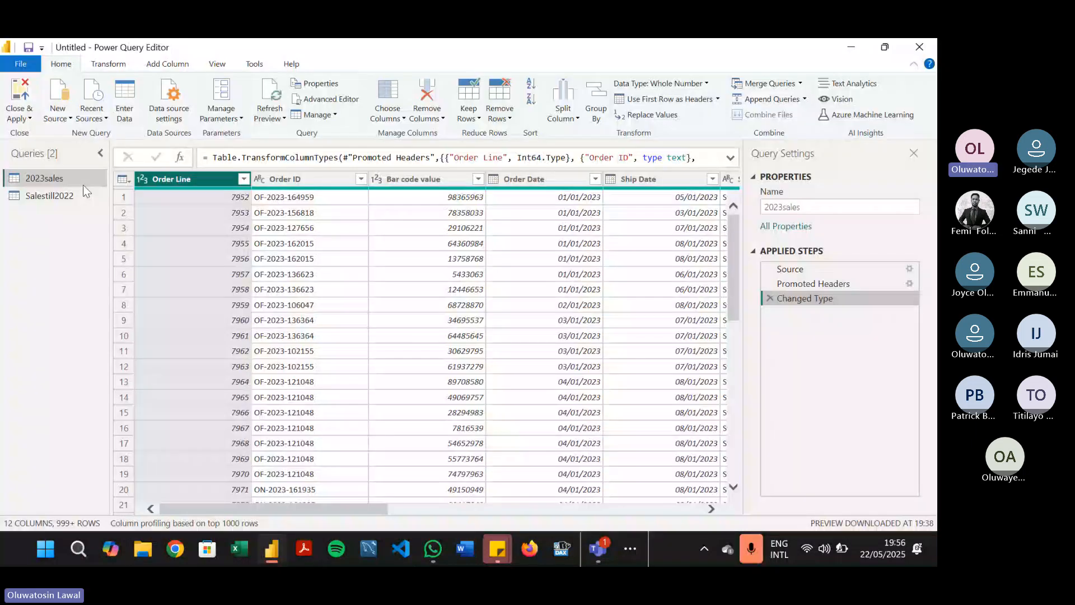
Step: Disable load for the 2023sales query in Power Query Editor, and close and apply the queries
left_click(83, 194)
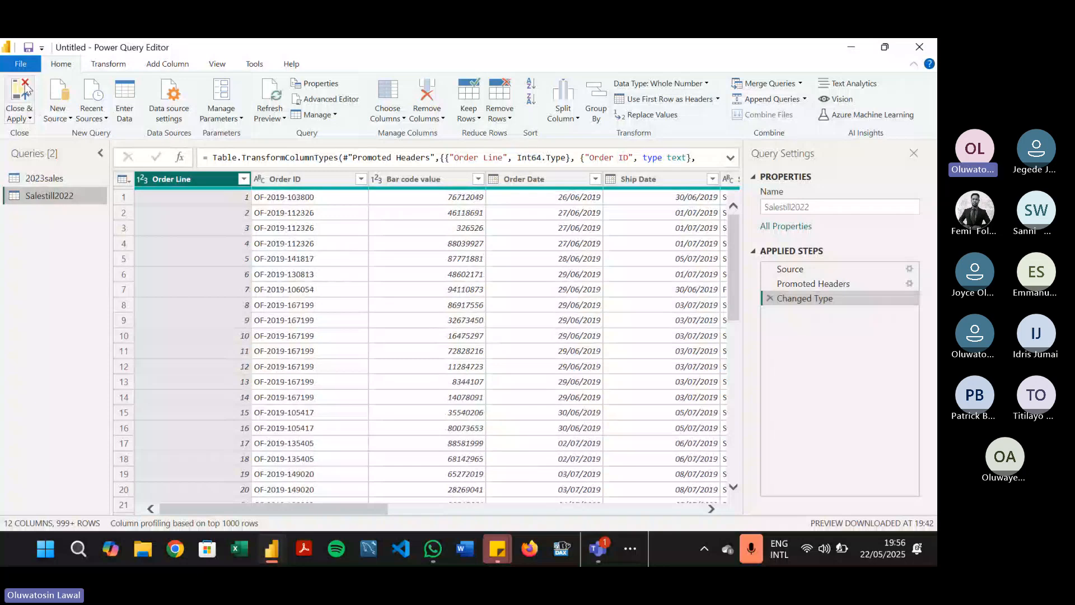
right_click(62, 185)
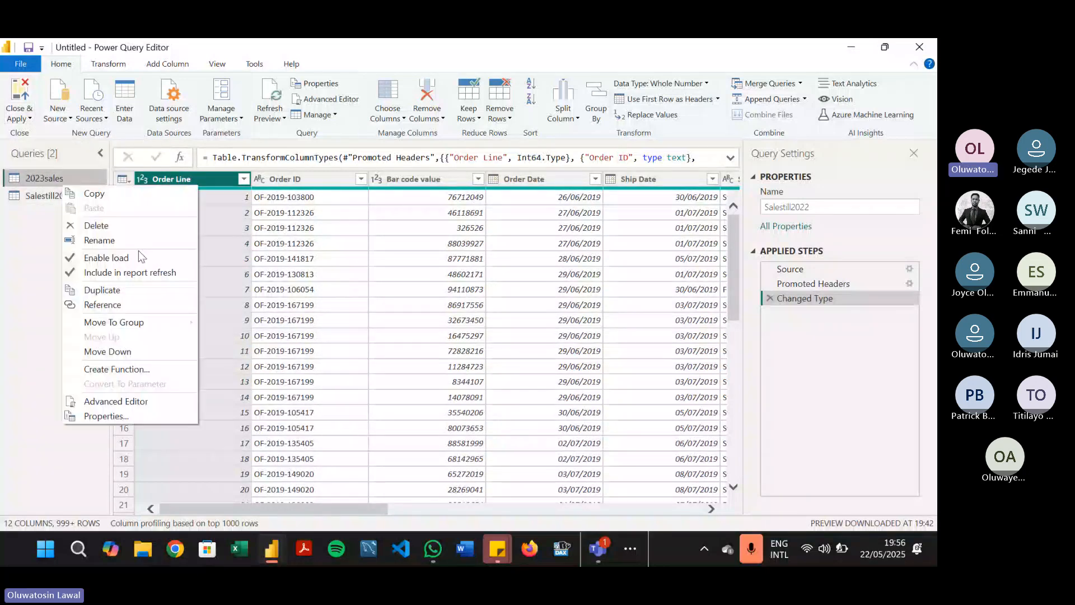
left_click(15, 92)
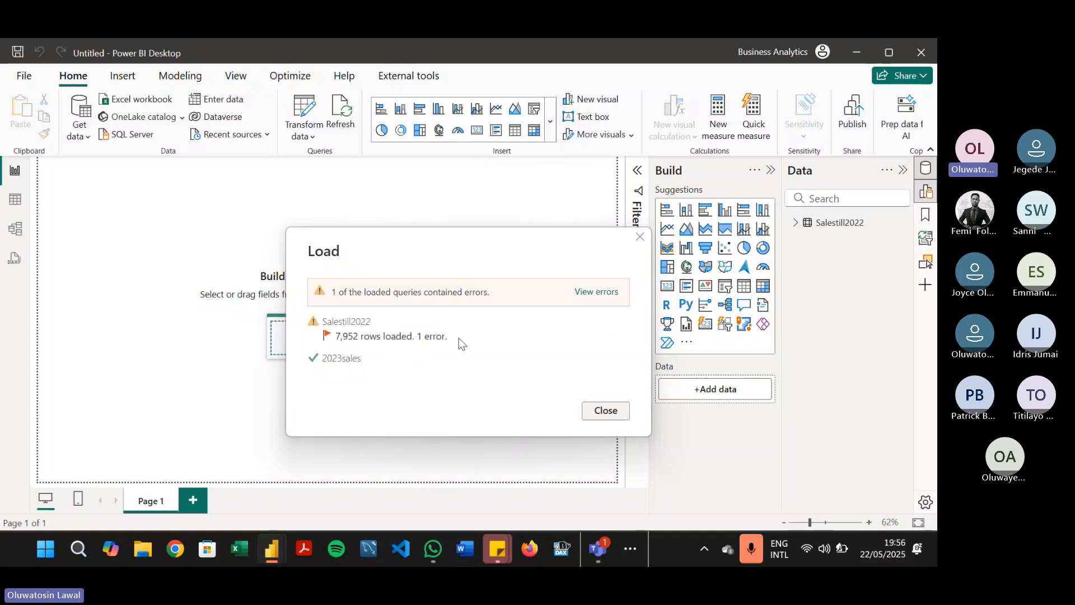
Step: View the load errors of Salestill2022, and open its source file in Excel without converting the data
left_click(610, 292)
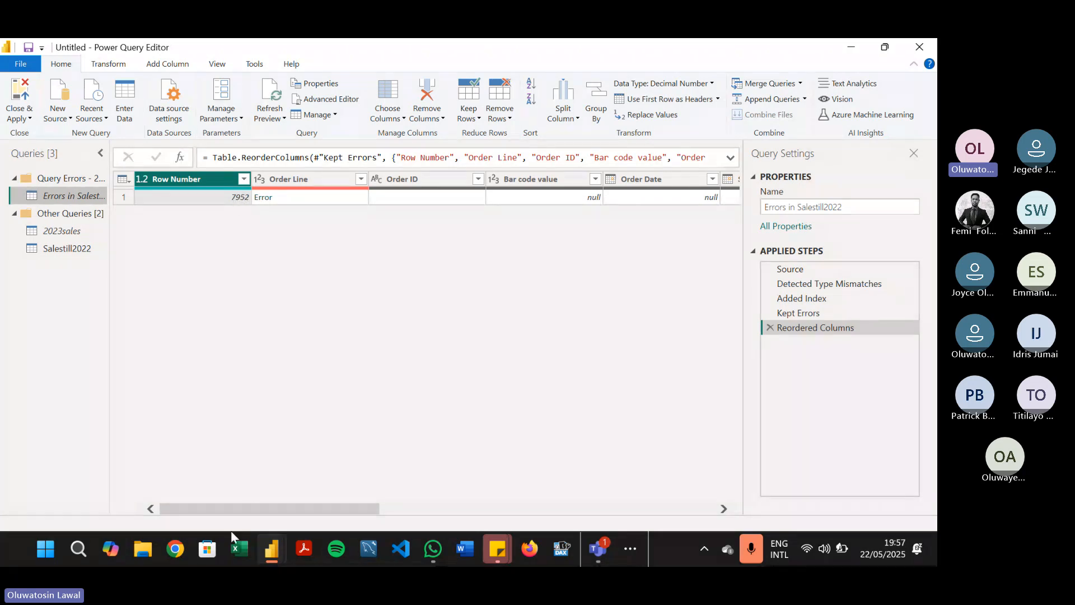
right_click(239, 549)
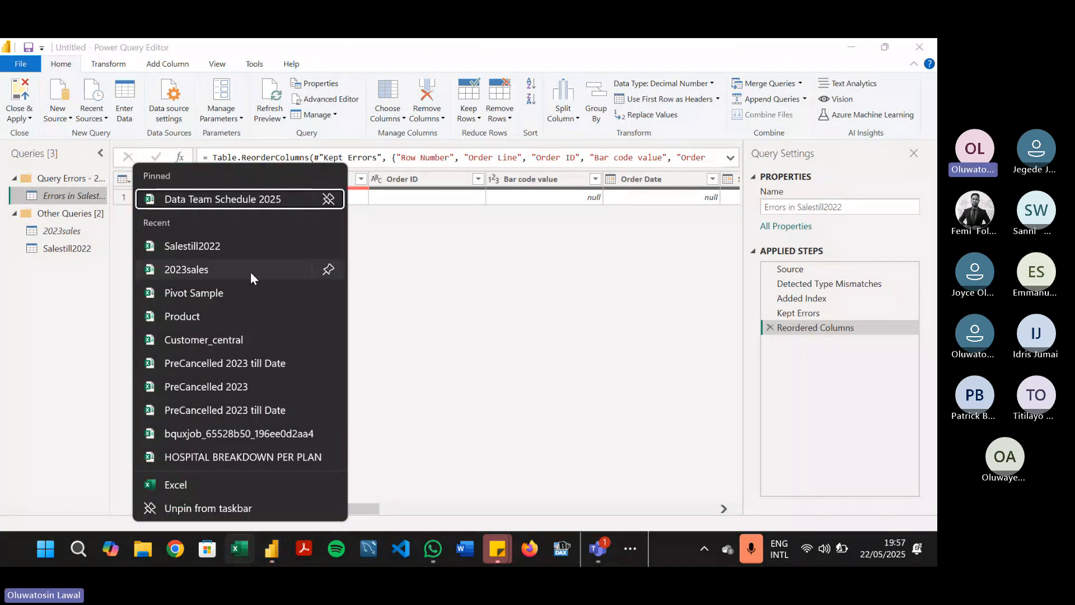
left_click(244, 248)
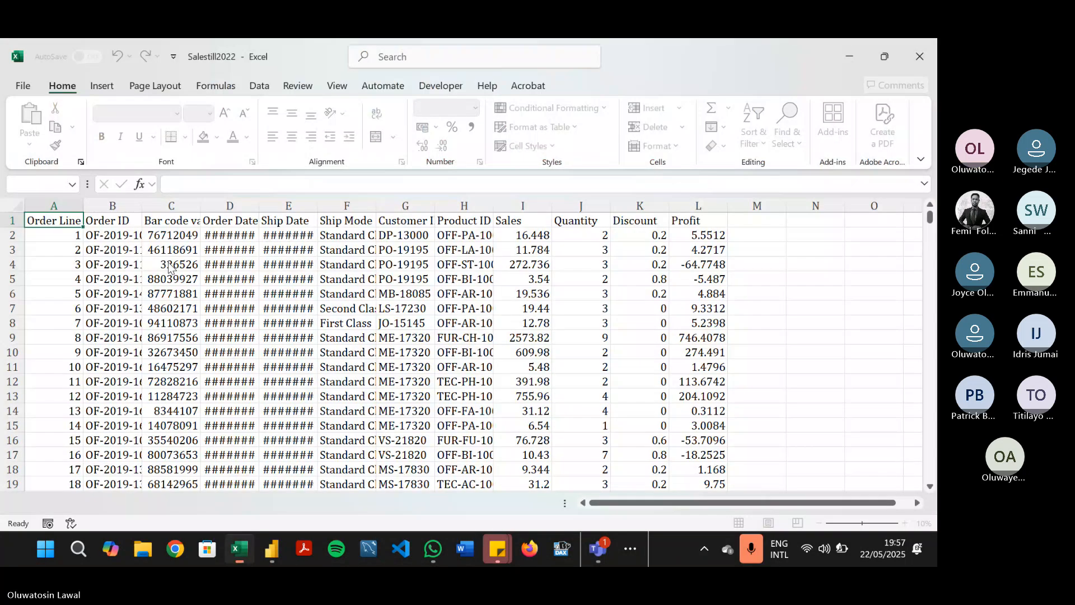
left_click(481, 358)
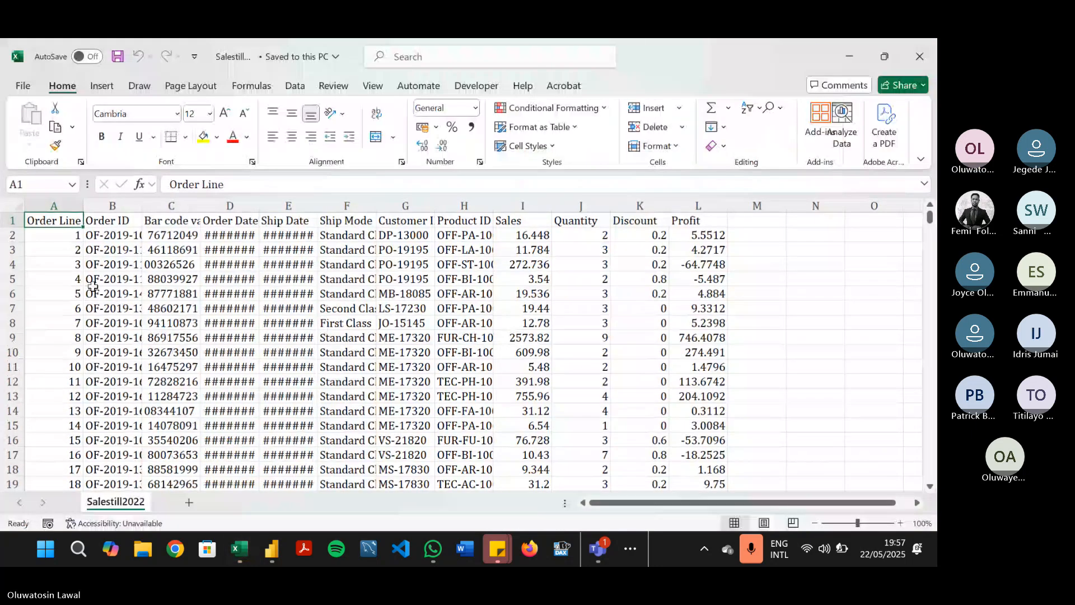
Step: Examine the end of the Salestill2022 sheet, including the row just below the last record and how far it extends
left_click(93, 287)
key("ctrl+Down")
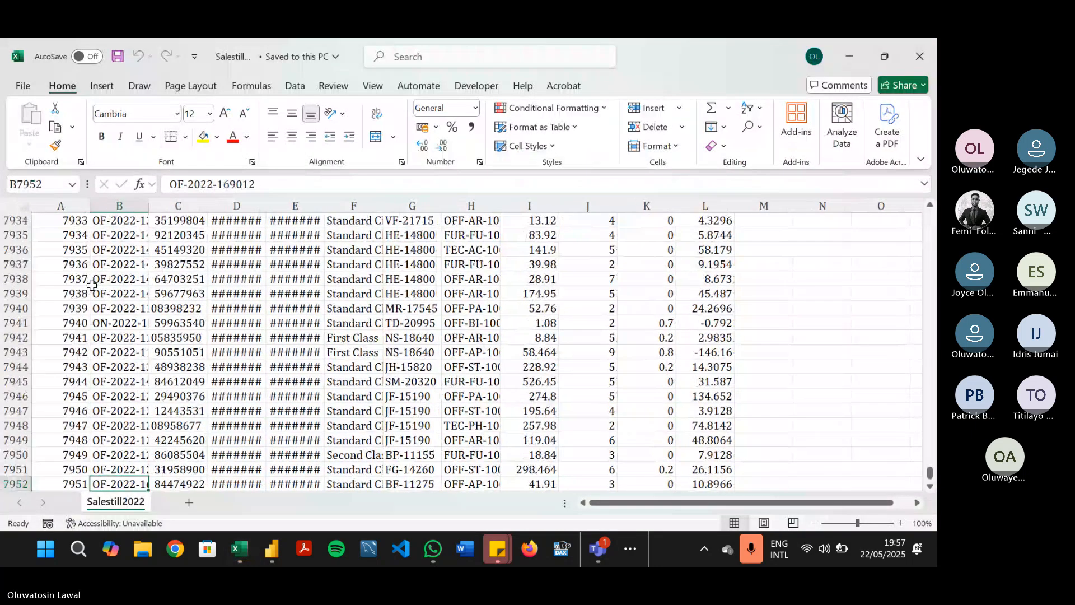
key("Down")
key("Down")
key("Down")
key("Left")
key("Up")
key("Up")
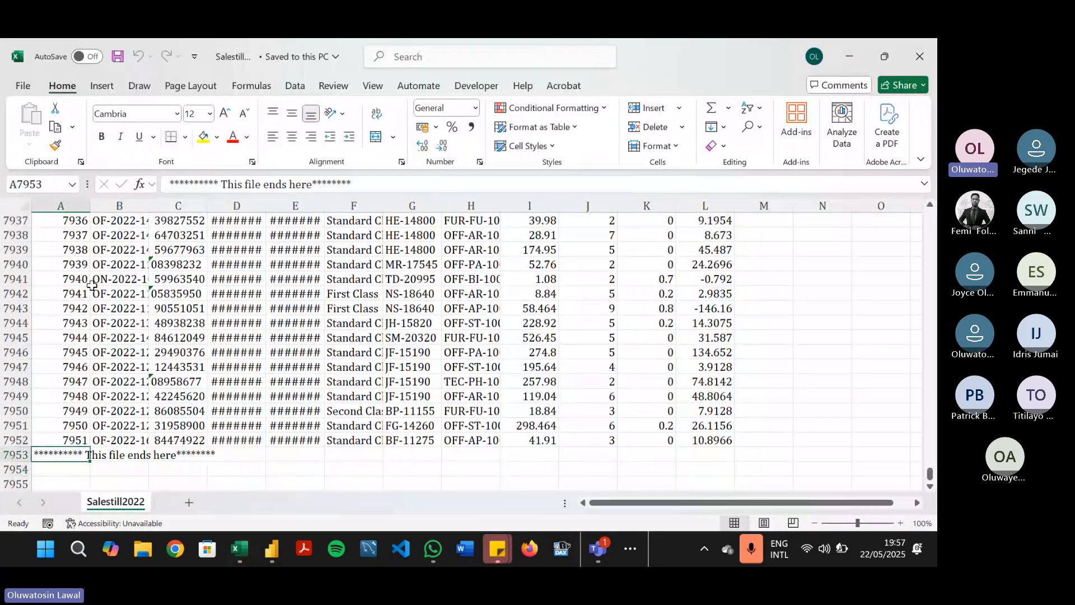
key("ctrl+Right")
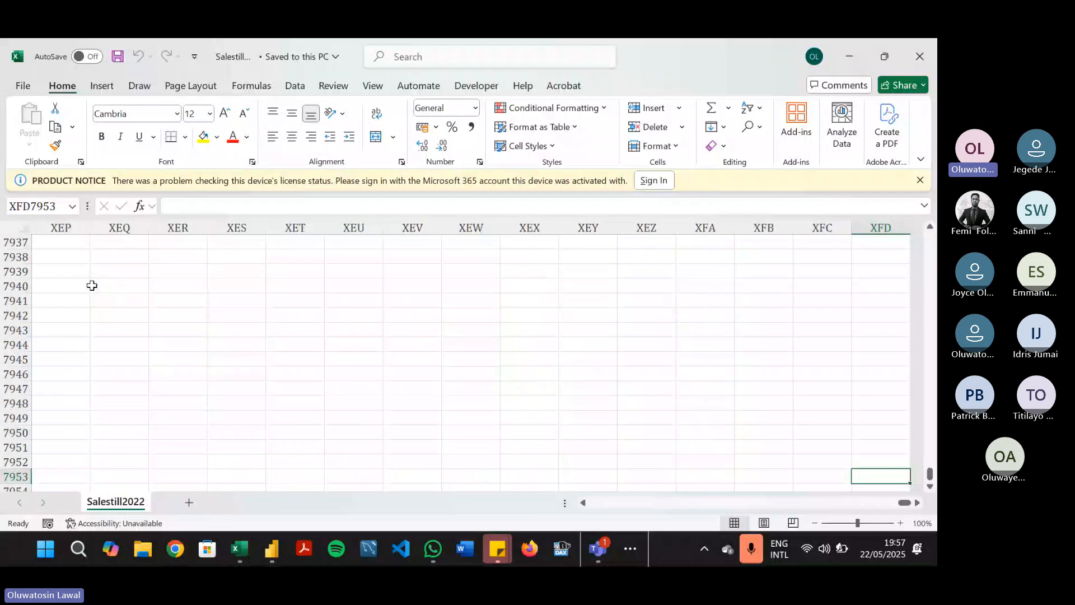
Step: Compare the Order Line column of the Salestill2022 query in Power Query Editor with the closing rows of its Excel sheet
key("ctrl+Left")
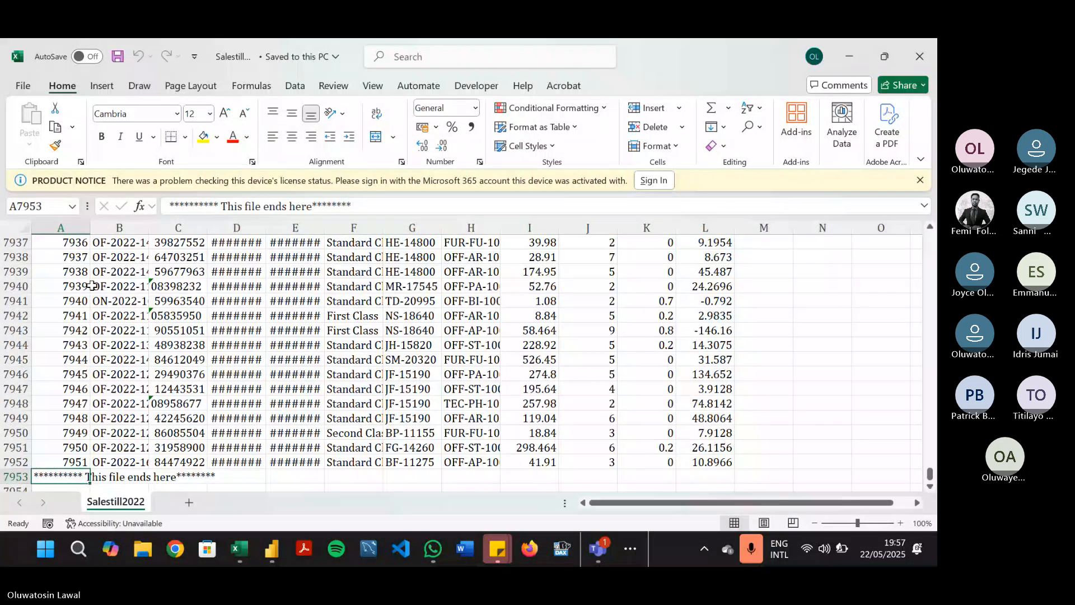
key("alt+Tab")
left_click(62, 248)
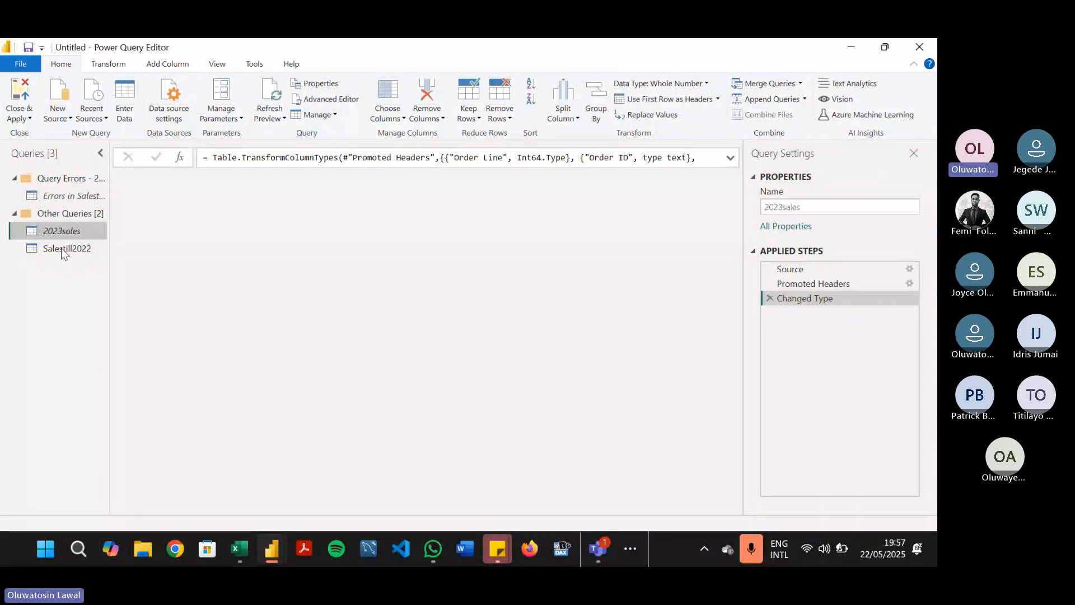
left_click(156, 178)
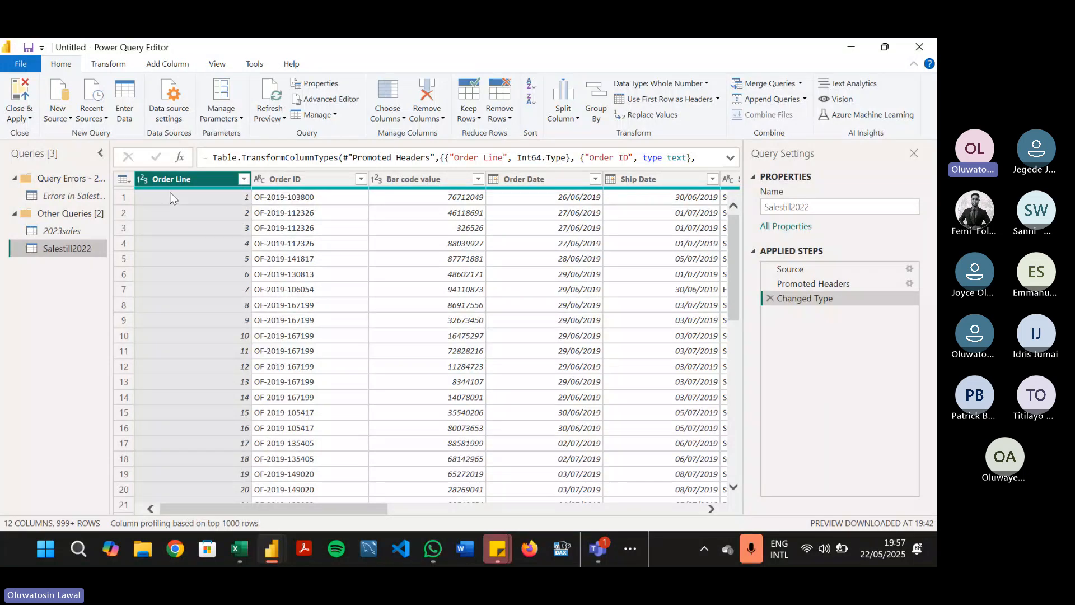
key("alt+Tab")
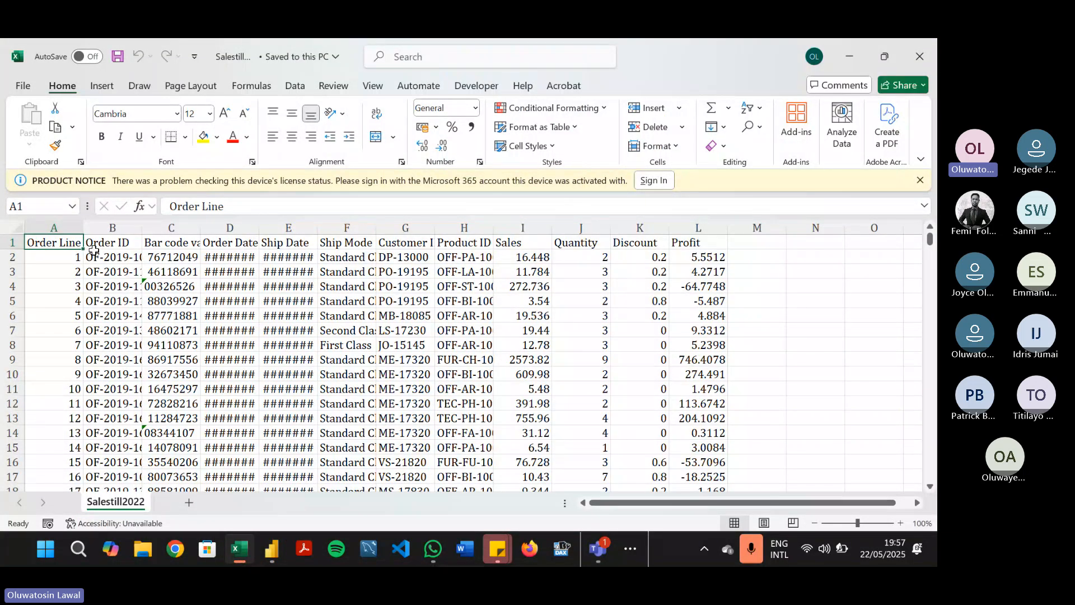
key("ctrl+Down")
key("Down")
key("Up")
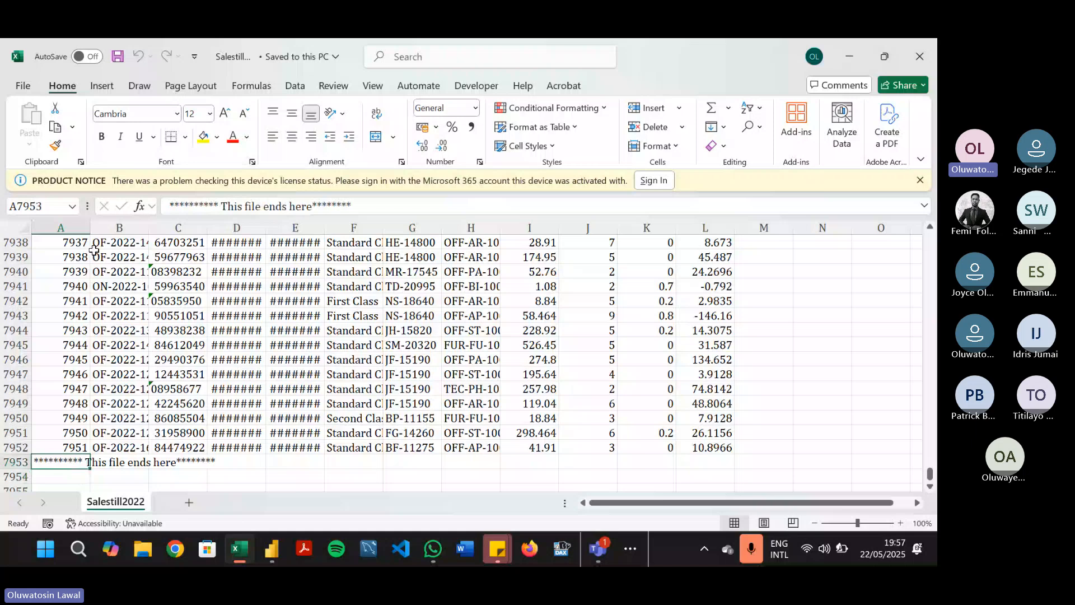
Step: Switch to Power Query Editor, delete the Query Errors group with its queries, and display the Salestill2022 query
key("alt+Tab")
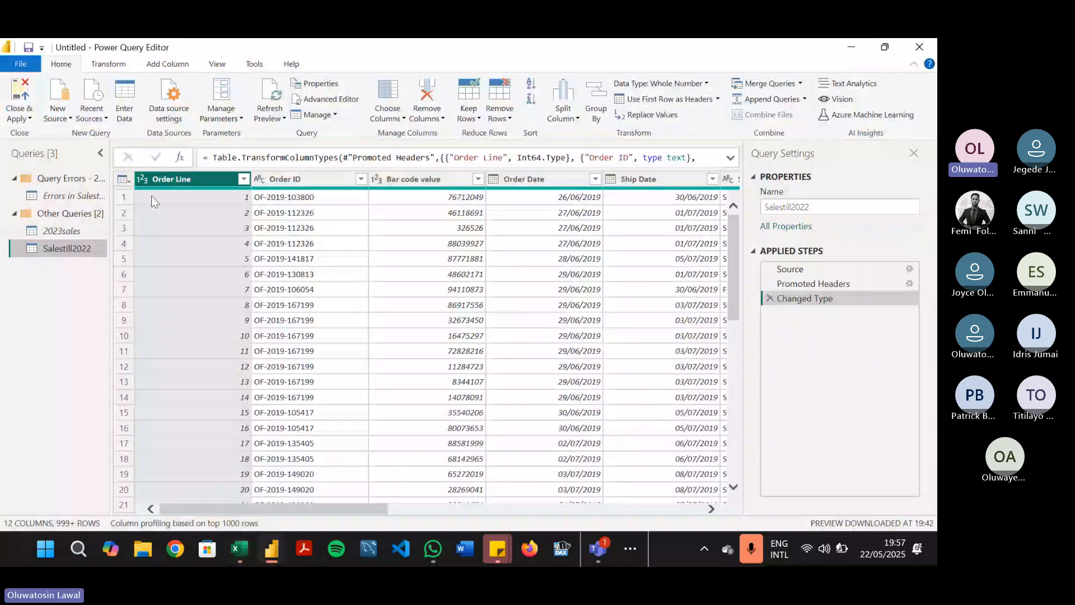
right_click(40, 178)
left_click(99, 285)
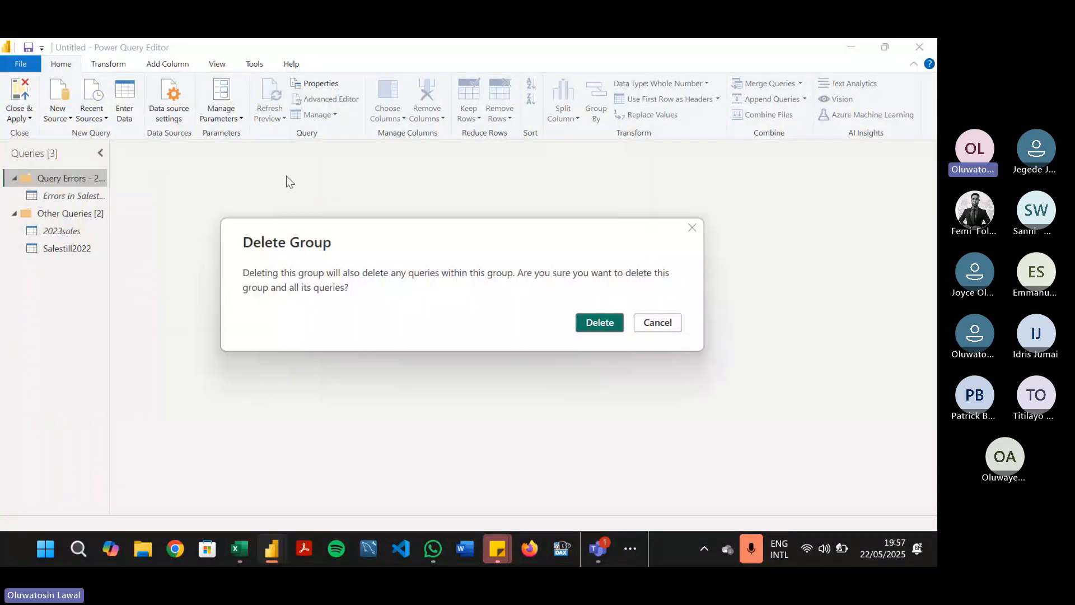
left_click(597, 319)
left_click(58, 196)
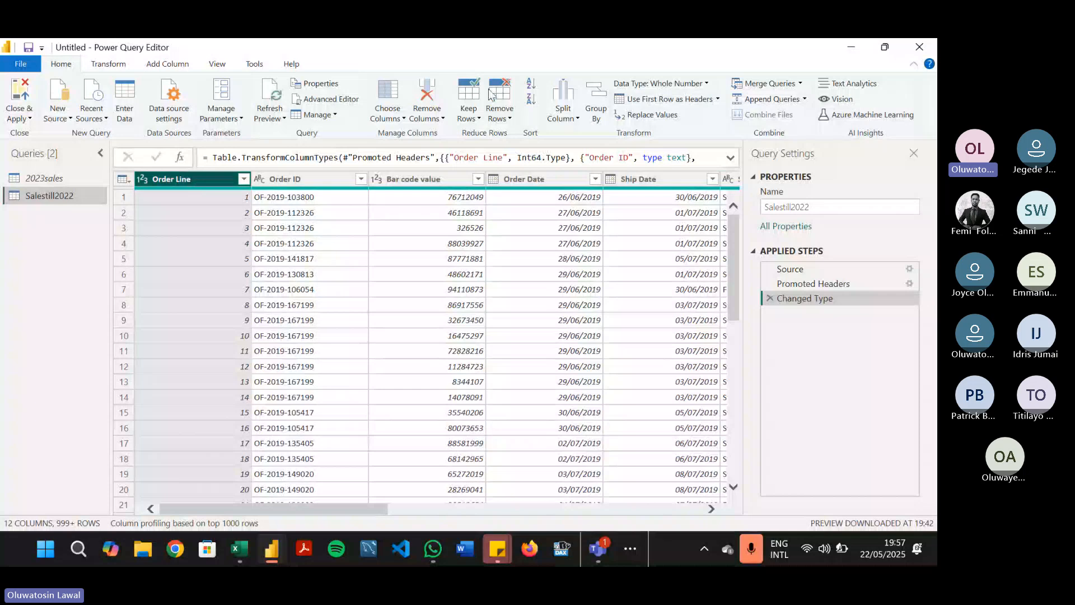
Step: Remove 1 bottom row from the Salestill2022 query, and base column profiling on the entire data set
left_click(503, 117)
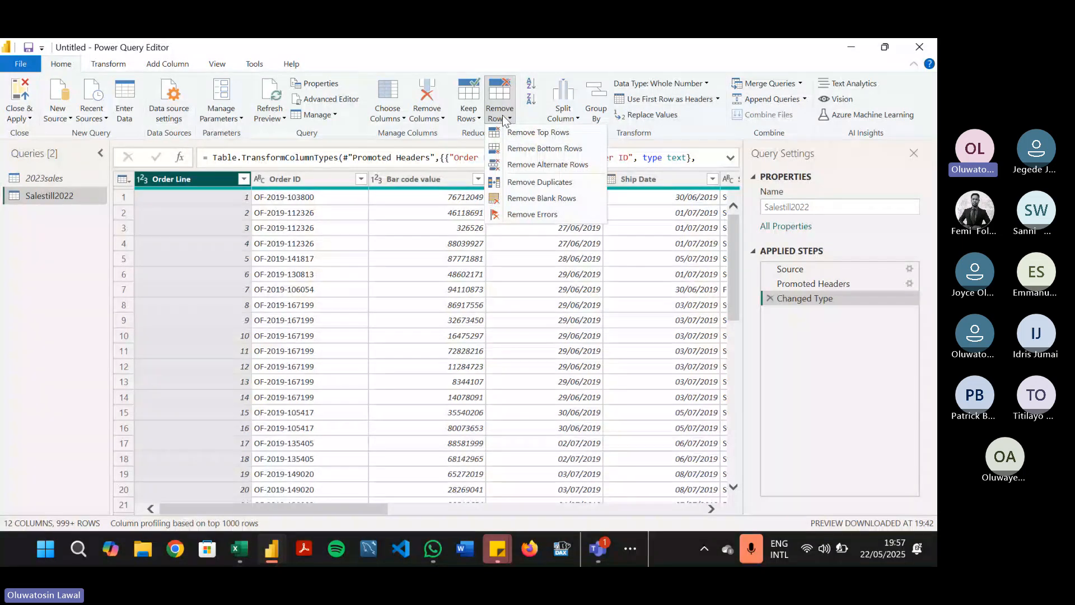
left_click(549, 151)
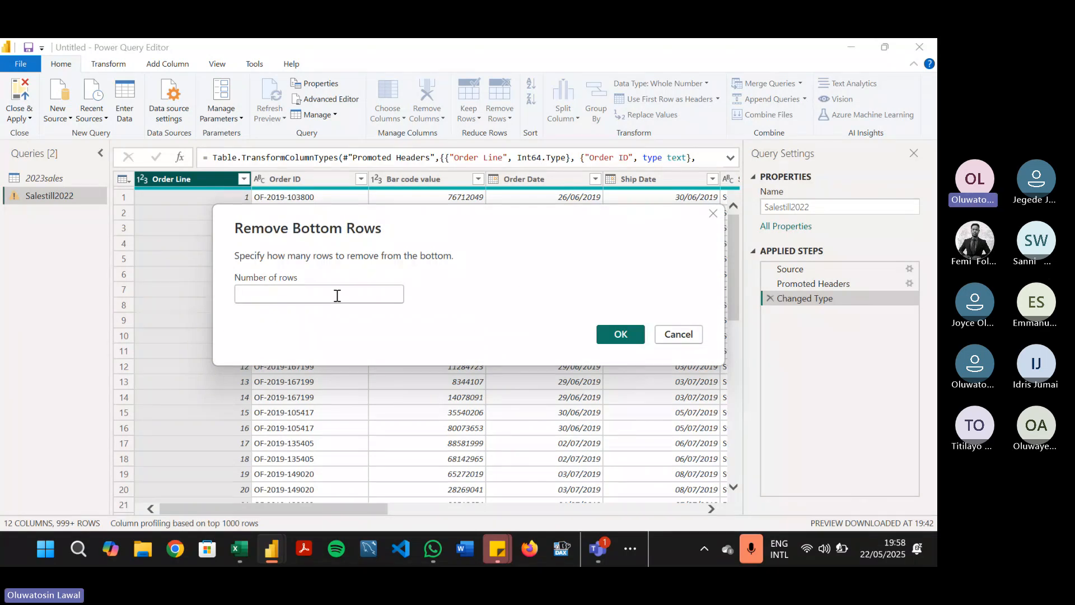
type("1")
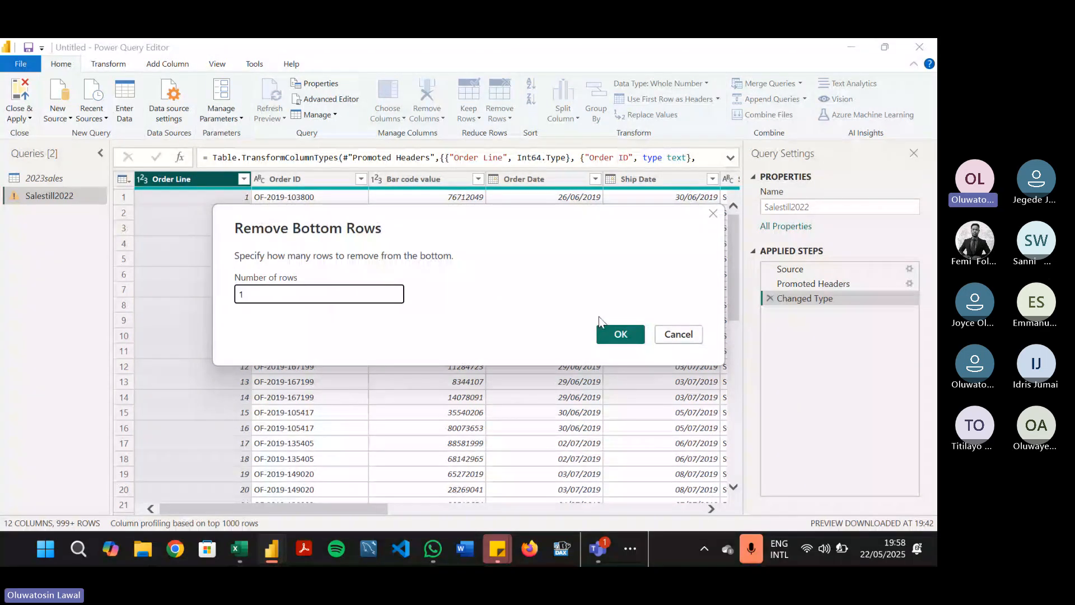
left_click(620, 334)
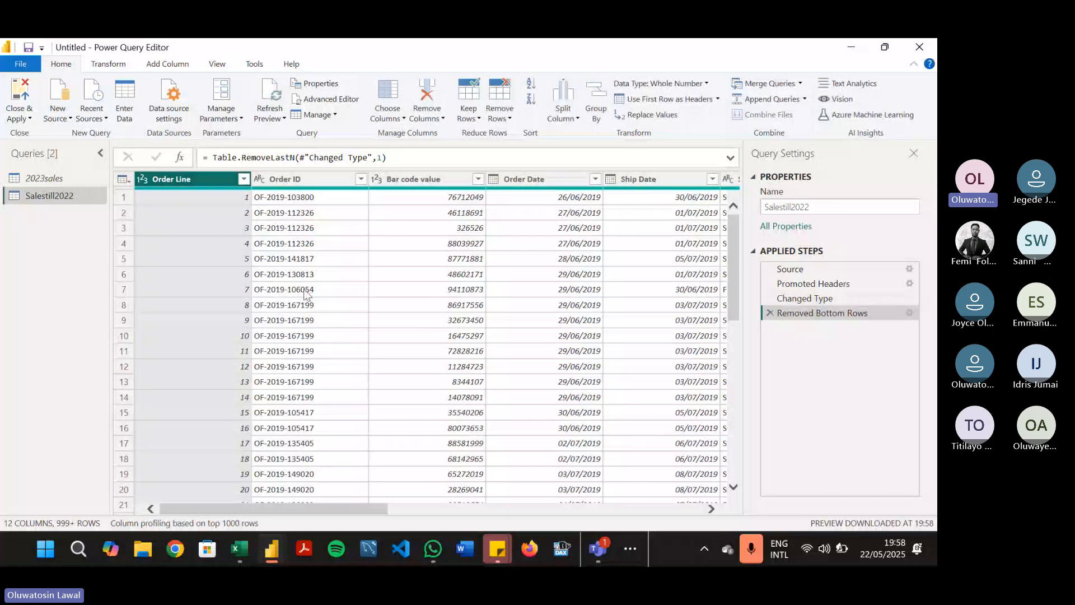
left_click(220, 523)
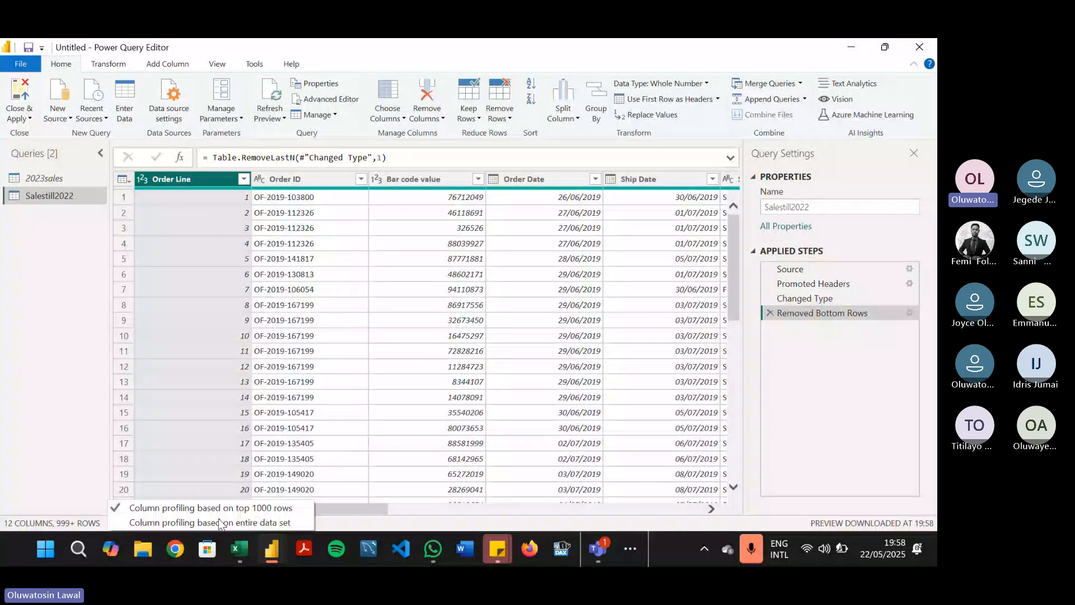
left_click(221, 522)
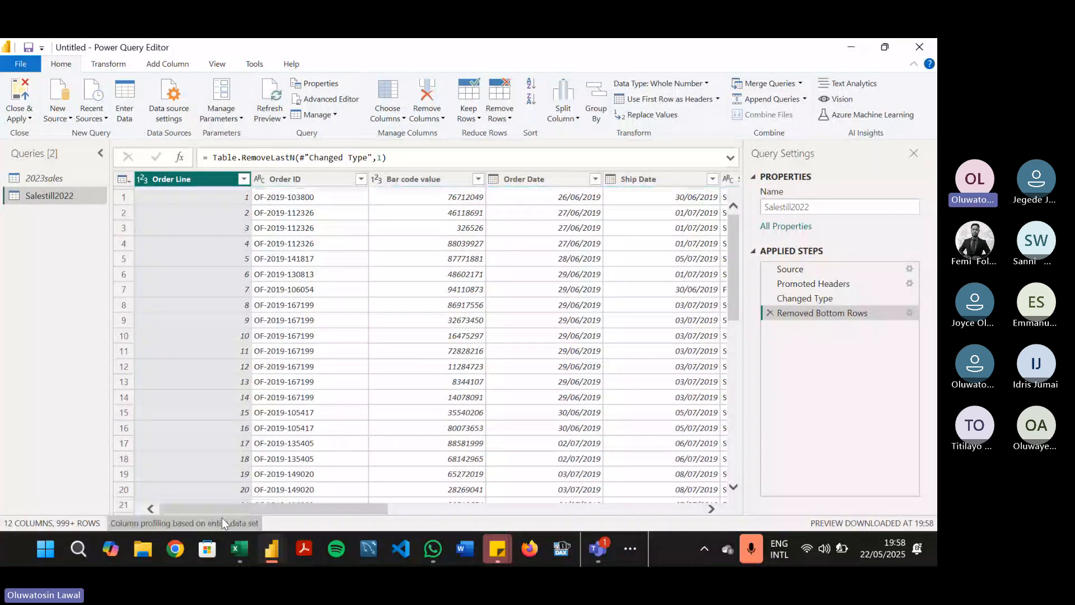
Step: Sort the Salestill2022 query by Order Line in descending order, and delete that sort from the applied steps
left_click_drag(734, 280, 732, 497)
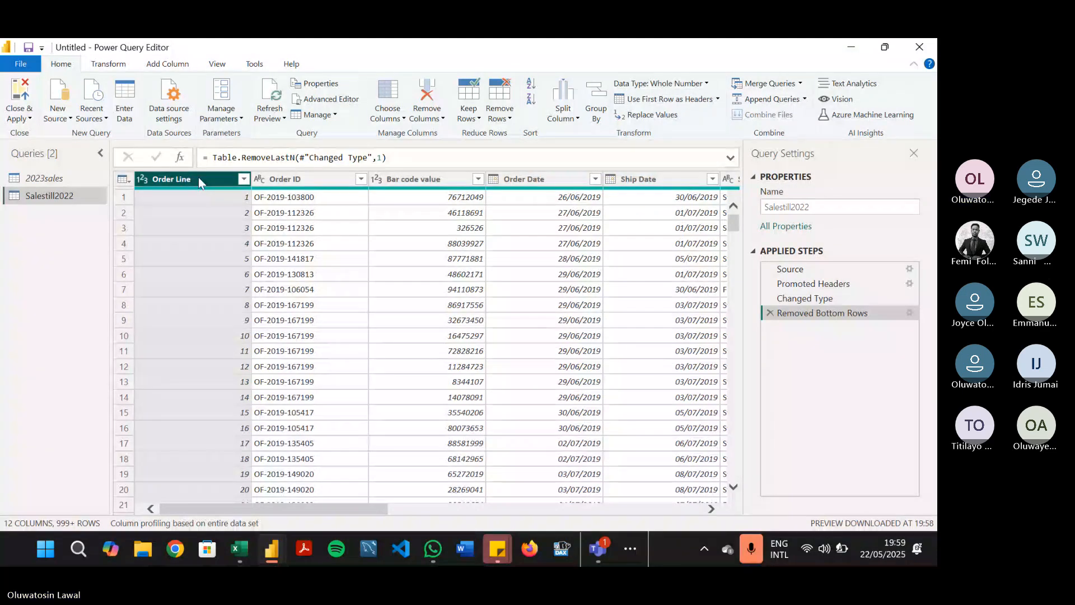
left_click(531, 100)
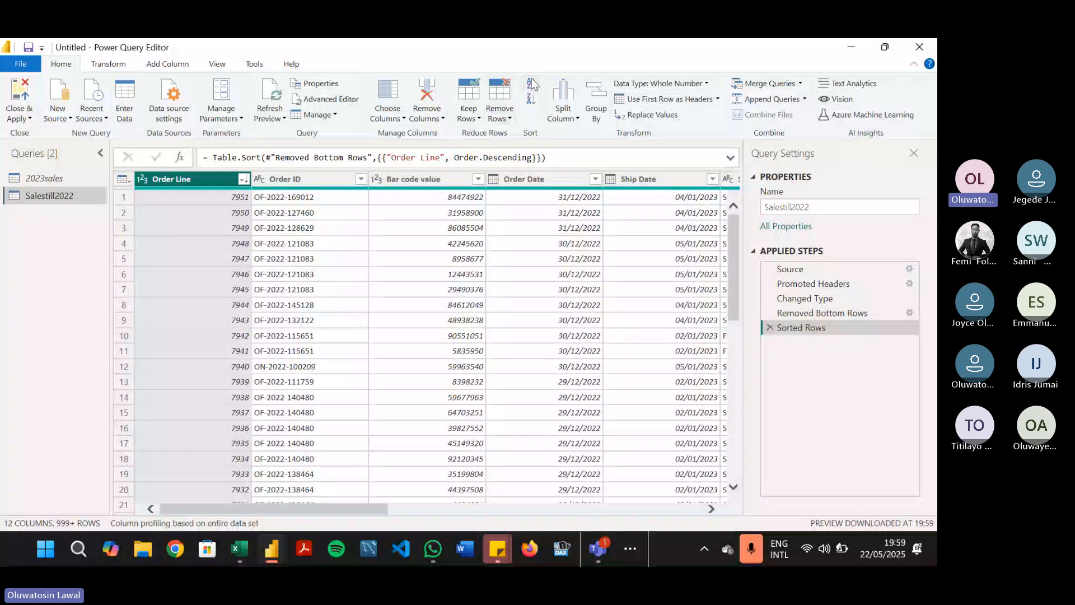
left_click(771, 328)
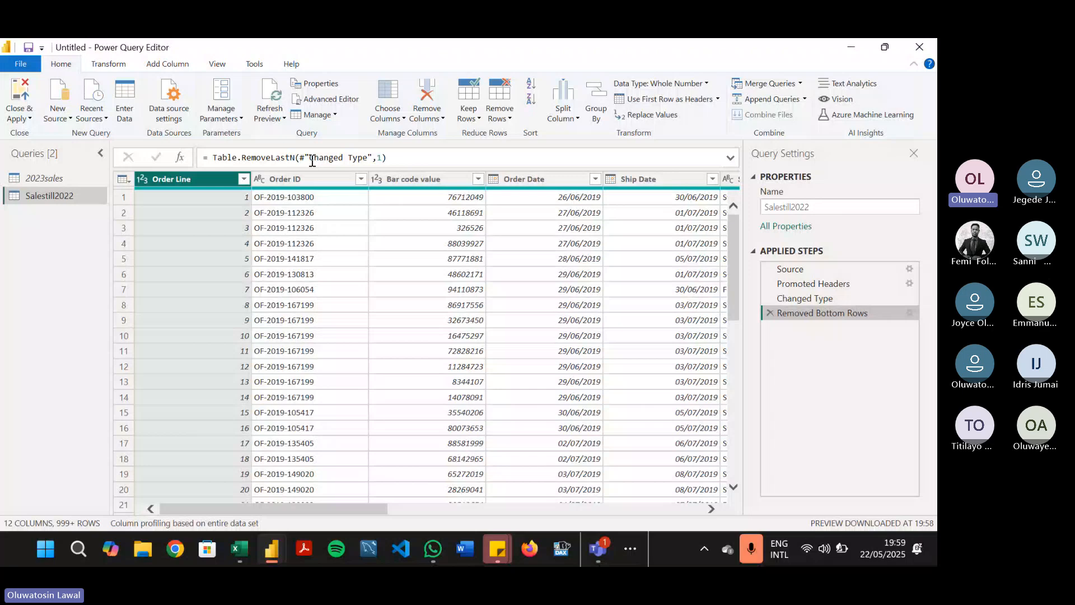
Step: Examine the operations available for the Order Line column, including its sorting and number filter options
right_click(176, 184)
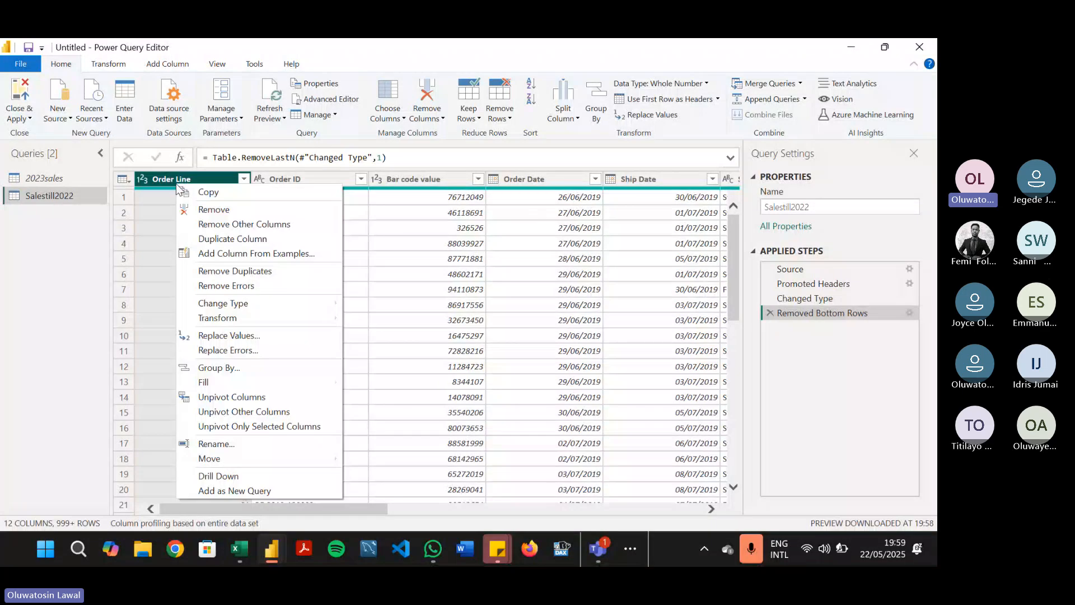
left_click(161, 177)
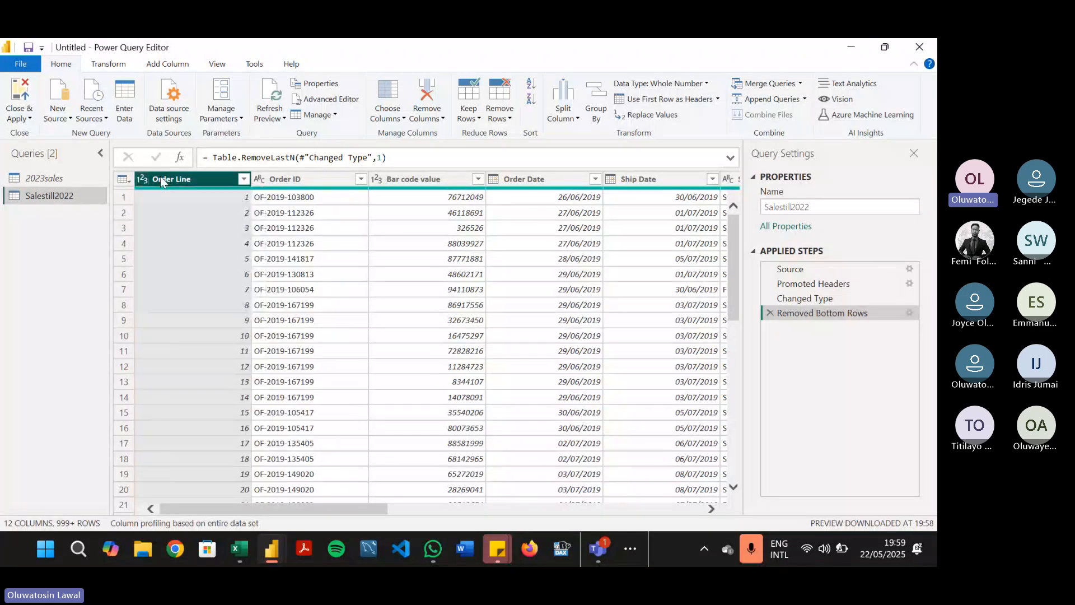
left_click(245, 179)
left_click(246, 181)
left_click(244, 179)
mouse_move(214, 288)
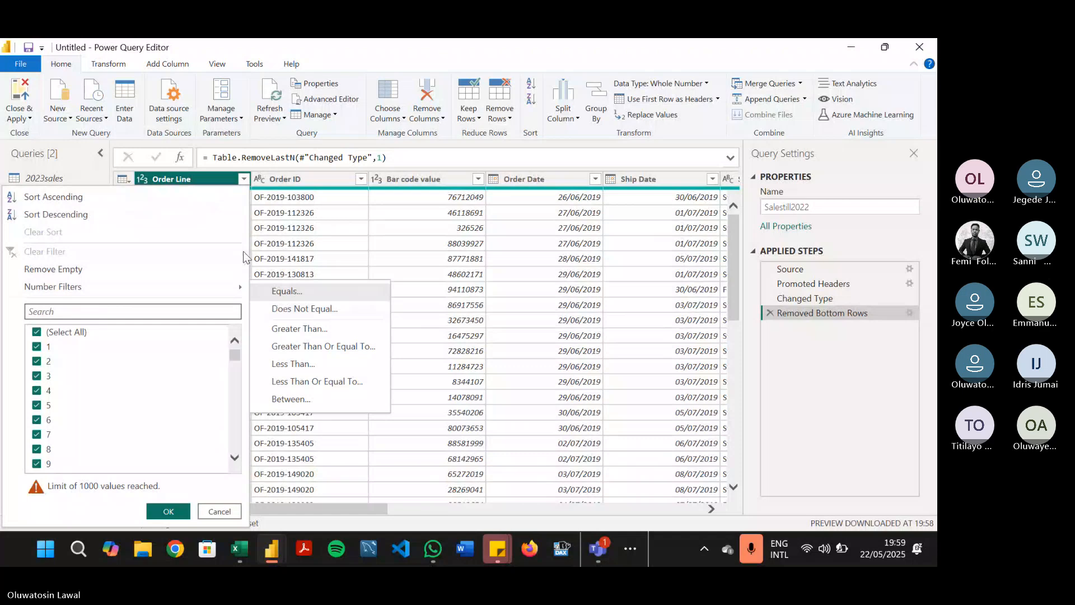
left_click(186, 182)
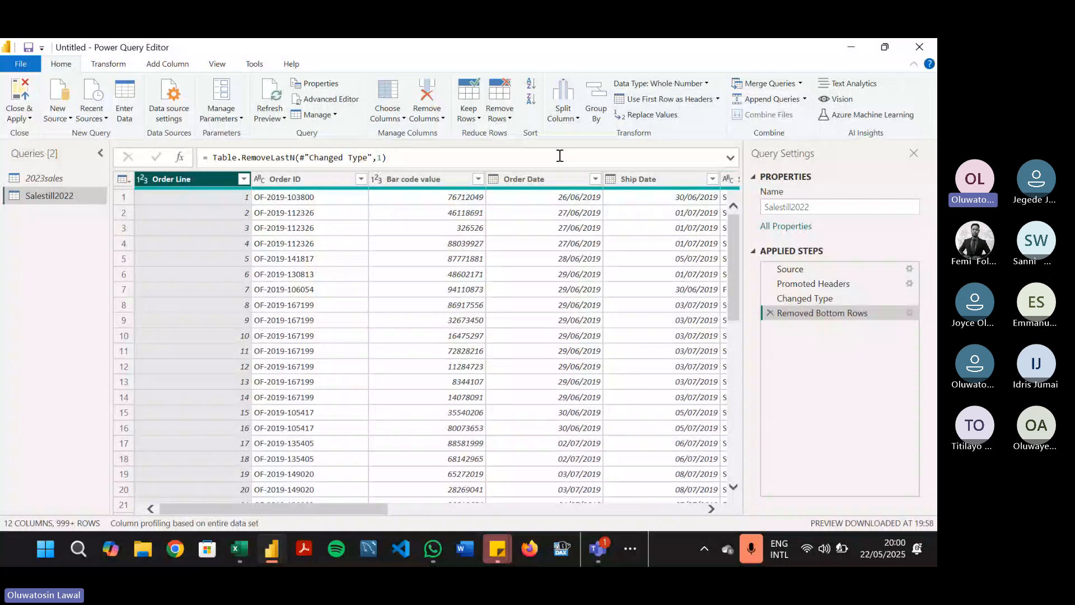
Step: Select the Order ID column, and compare its Split Column options with the data tools in Excel
left_click(289, 182)
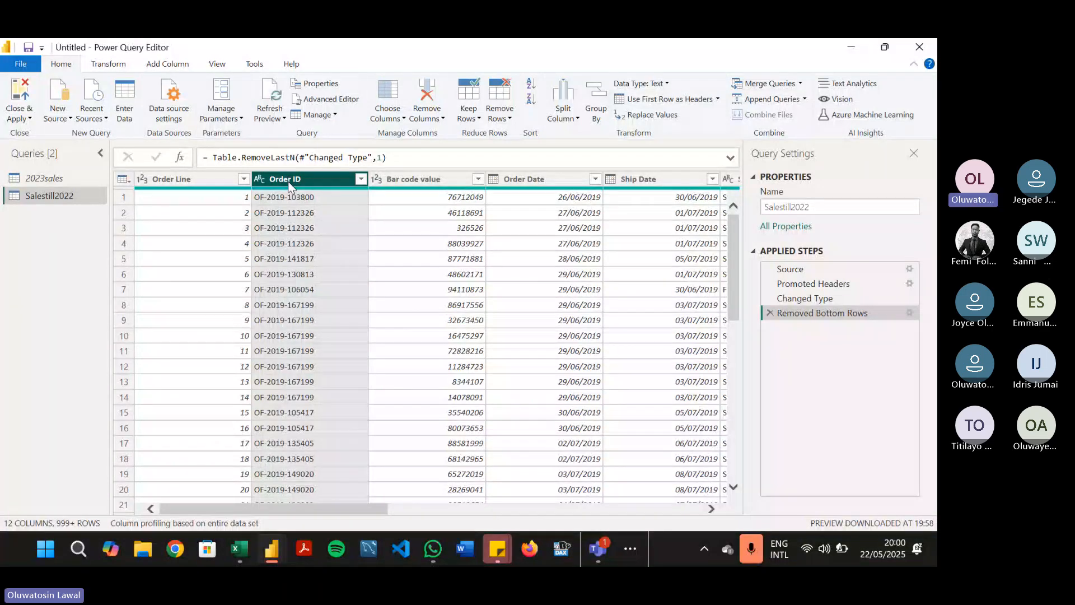
left_click(563, 109)
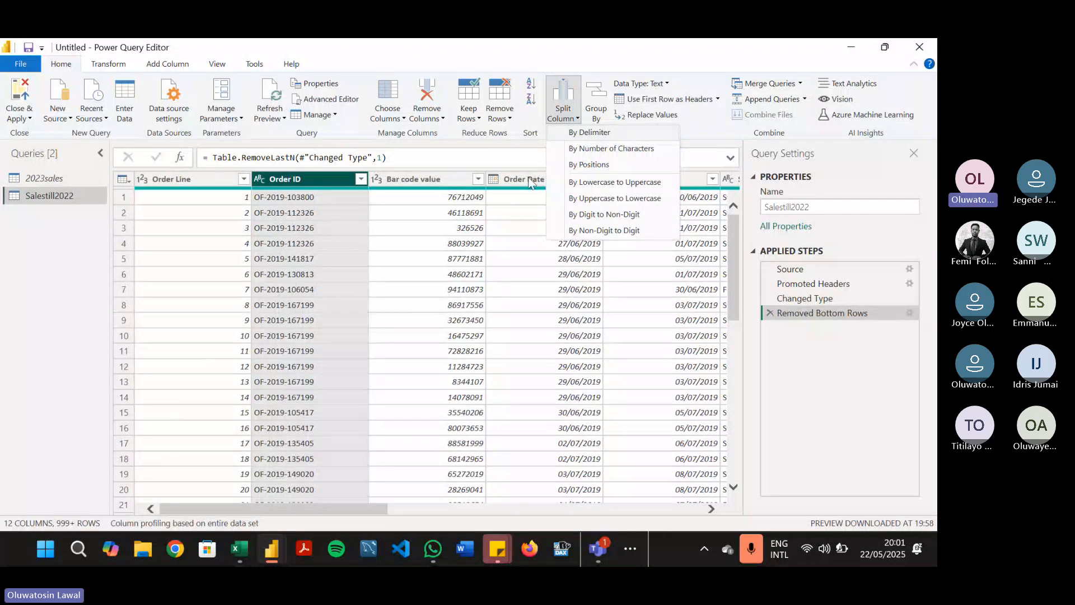
left_click(239, 550)
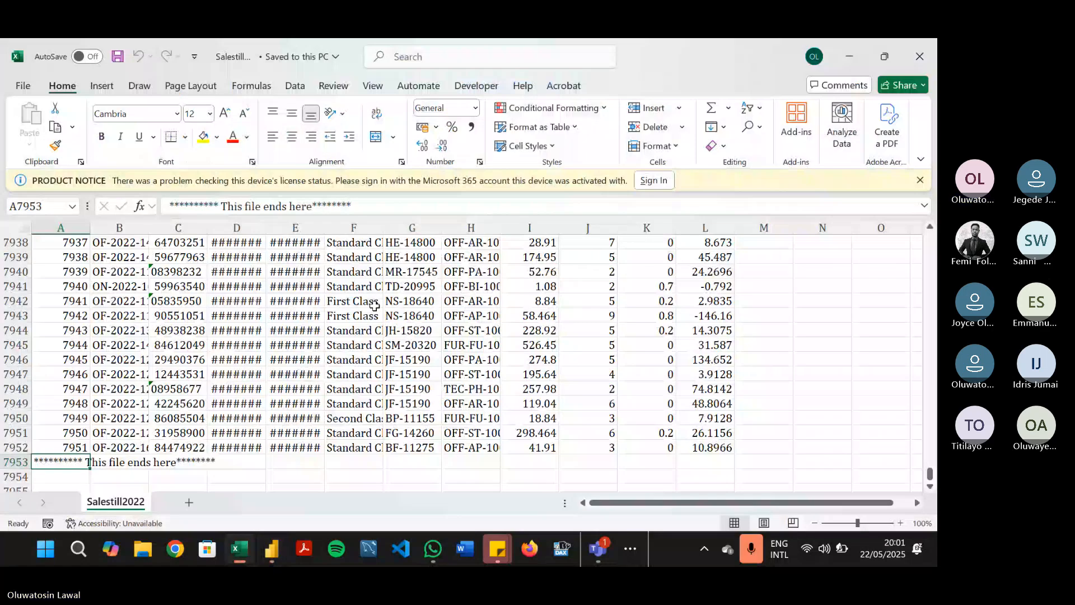
left_click(295, 85)
mouse_move(272, 549)
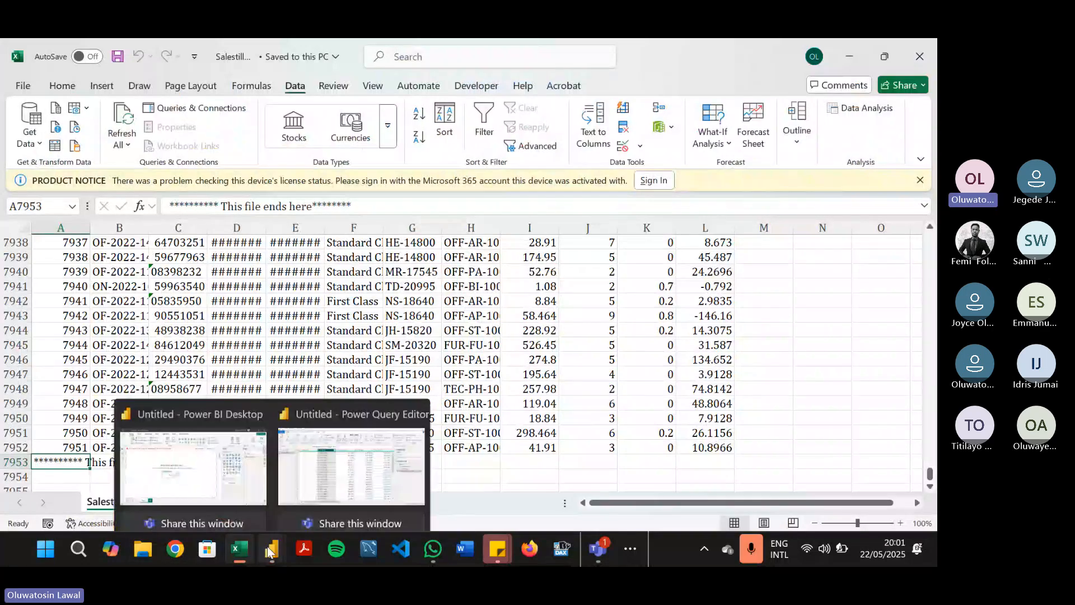
mouse_move(358, 470)
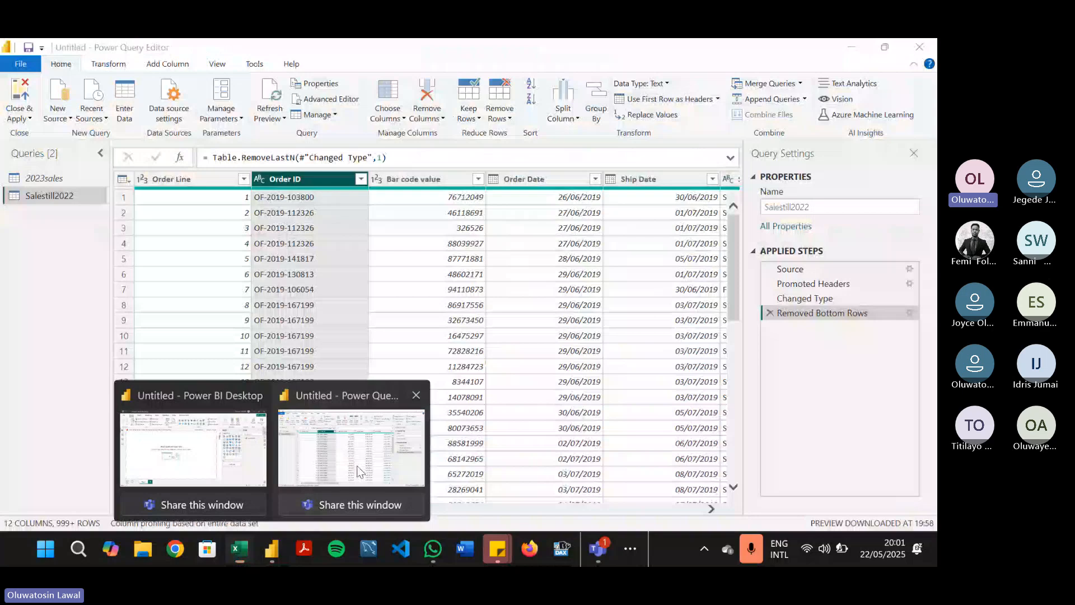
left_click(359, 471)
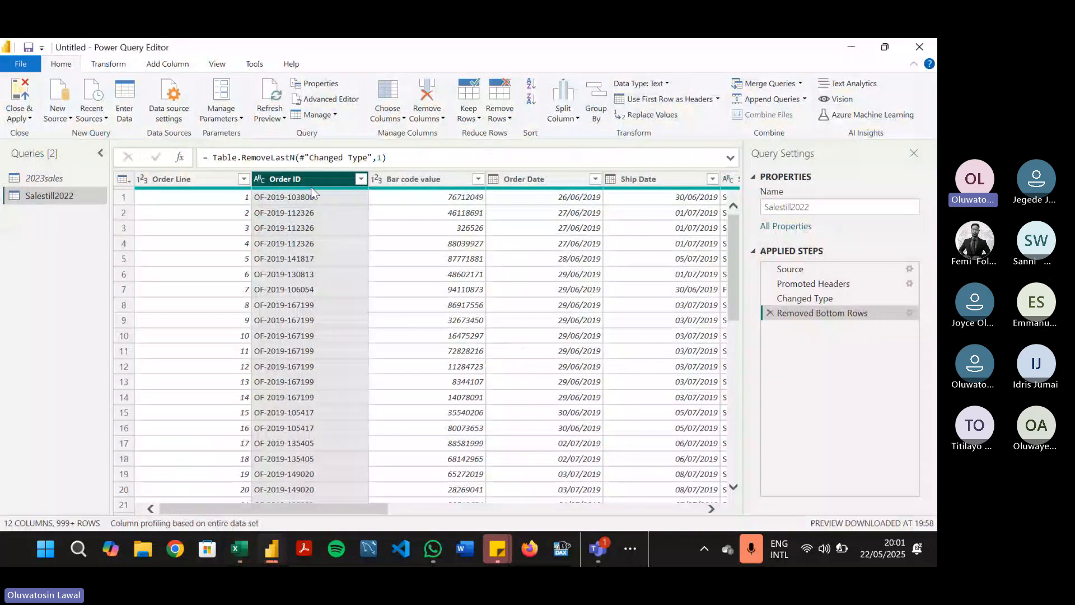
Step: Split the Order ID column by the custom delimiter "-" at each occurrence of the delimiter
left_click(563, 112)
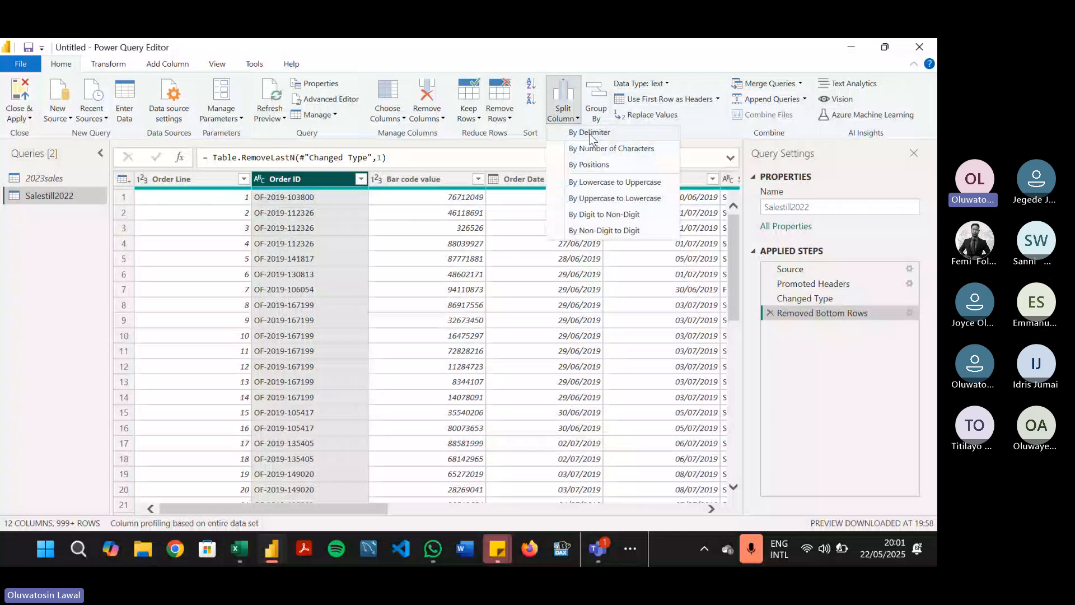
left_click(592, 134)
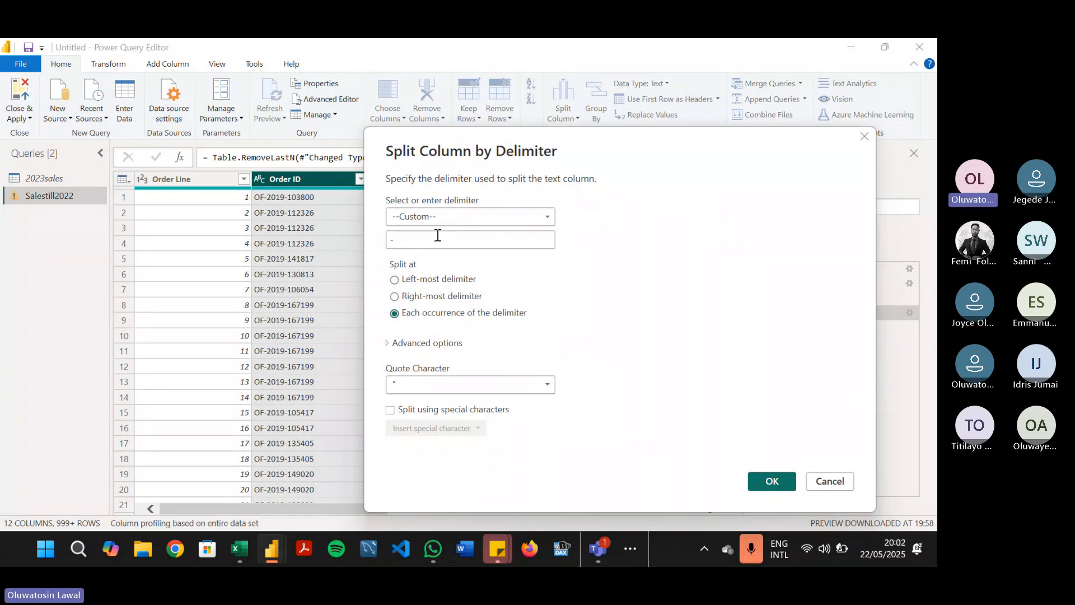
left_click(403, 240)
key("BackSpace")
type("-")
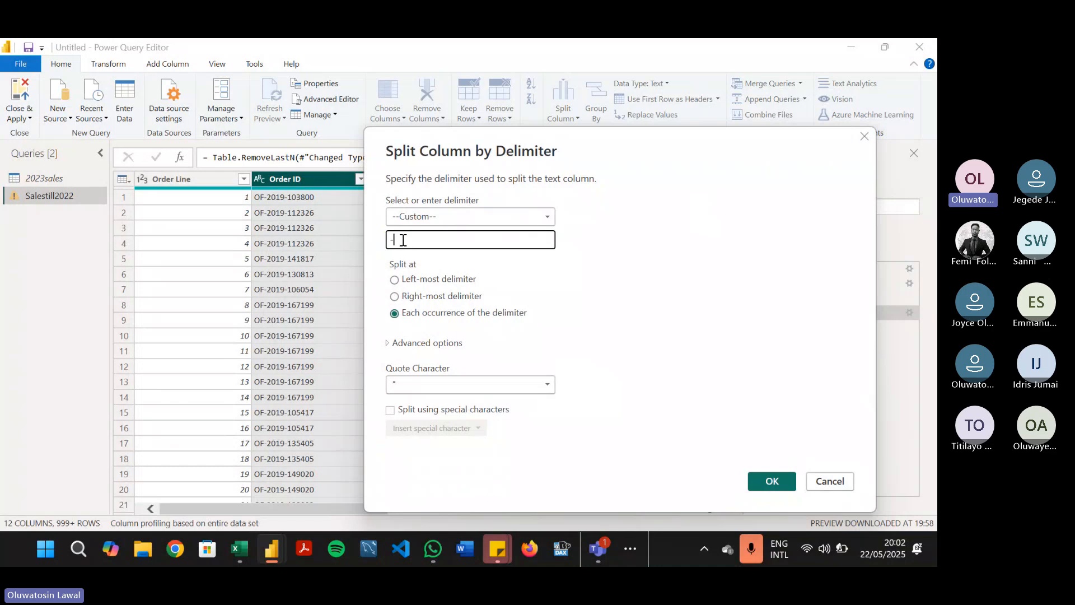
left_click(493, 217)
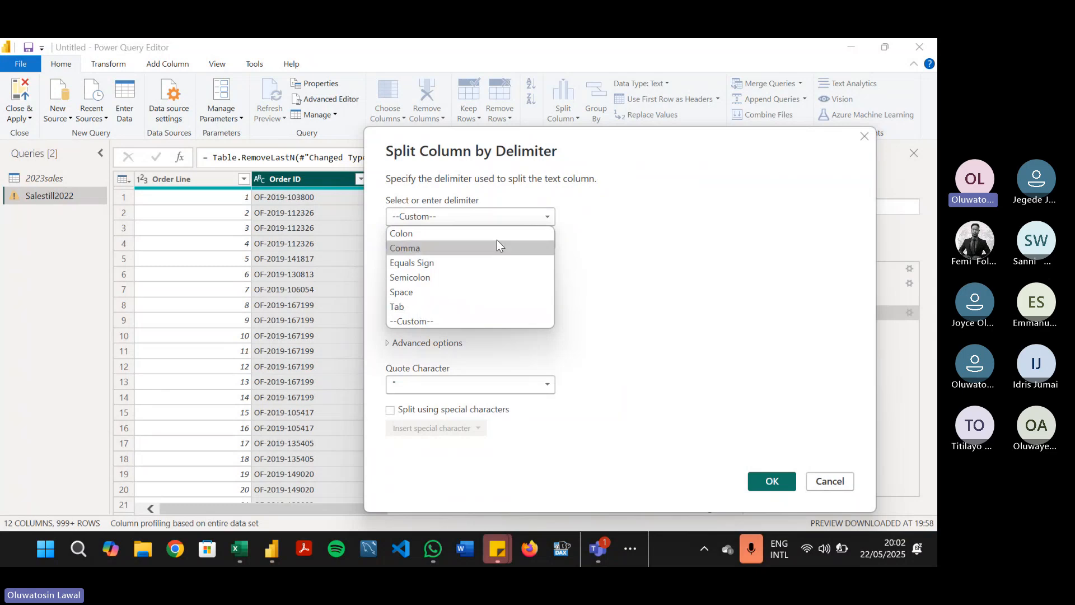
left_click(523, 215)
left_click(523, 215)
left_click(452, 320)
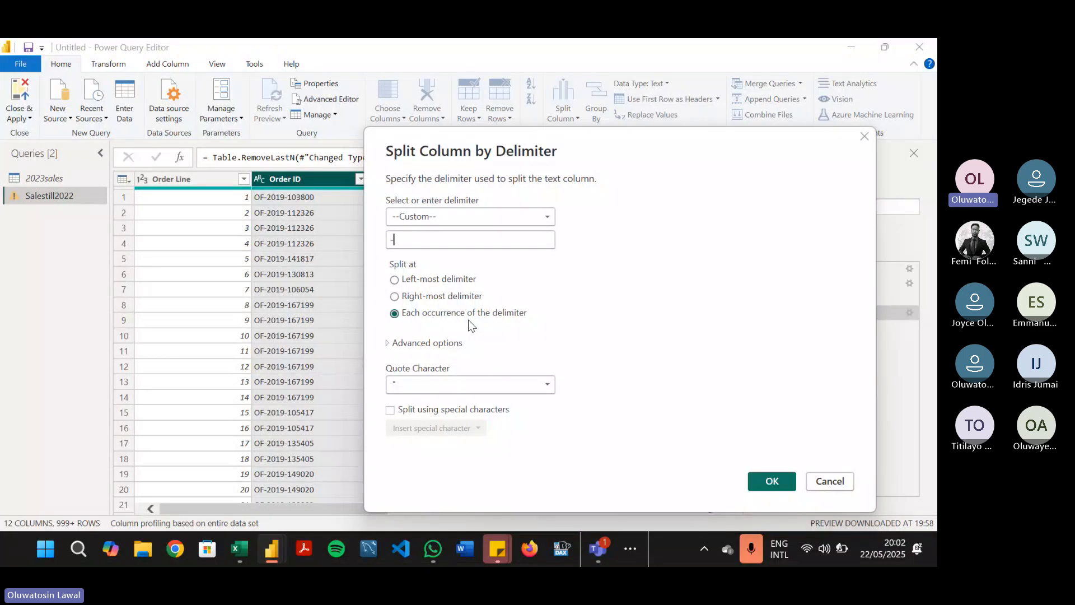
key("Return")
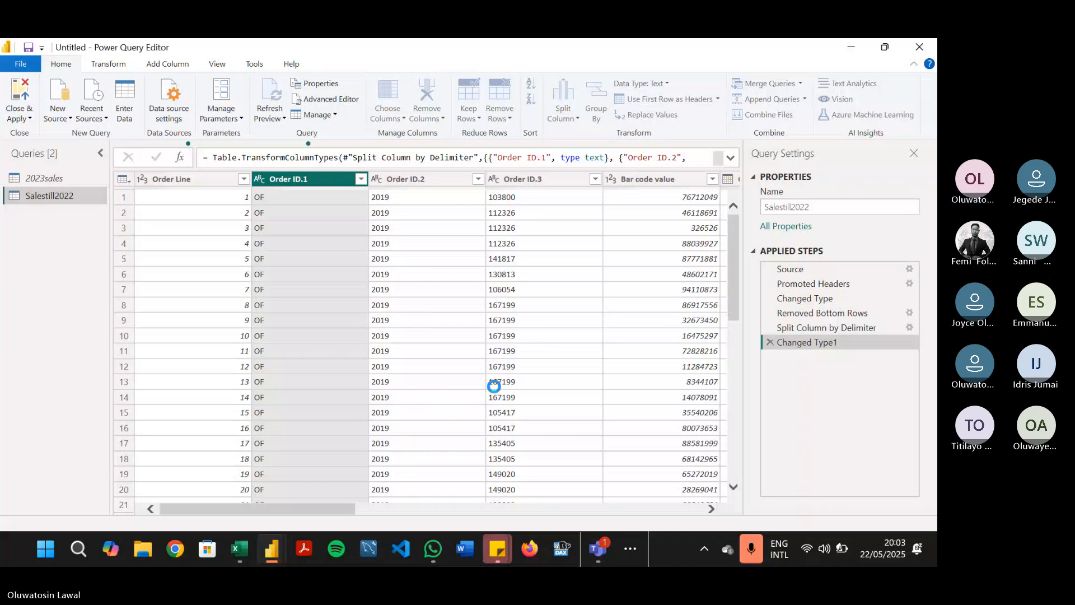
Step: Select the three Order ID columns produced by the split, and delete the Changed Type1 and Split Column by Delimiter steps
left_click(417, 179, "ctrl")
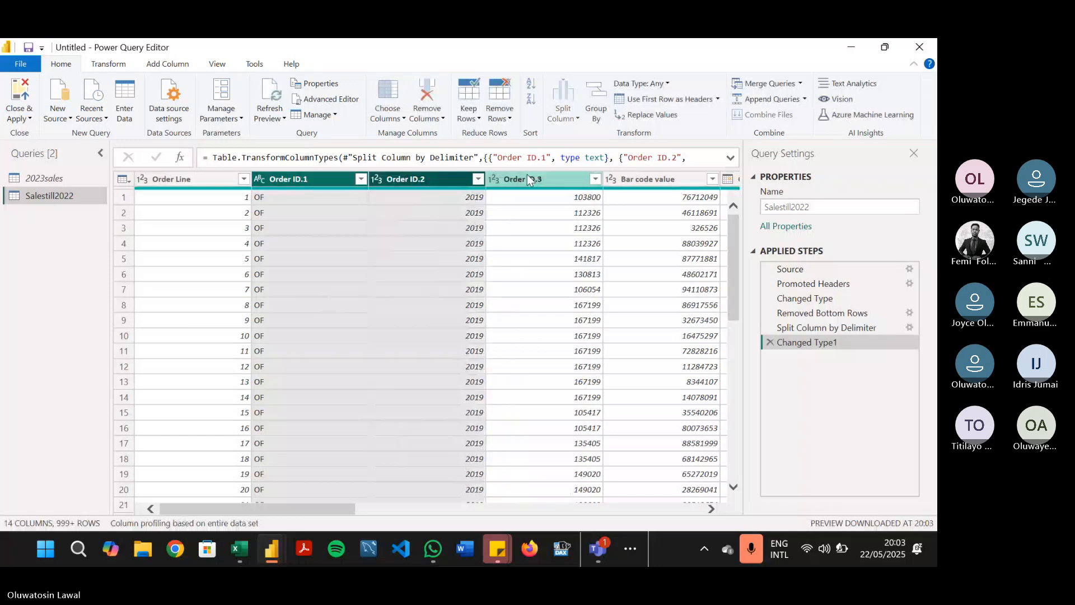
left_click(527, 176, "ctrl")
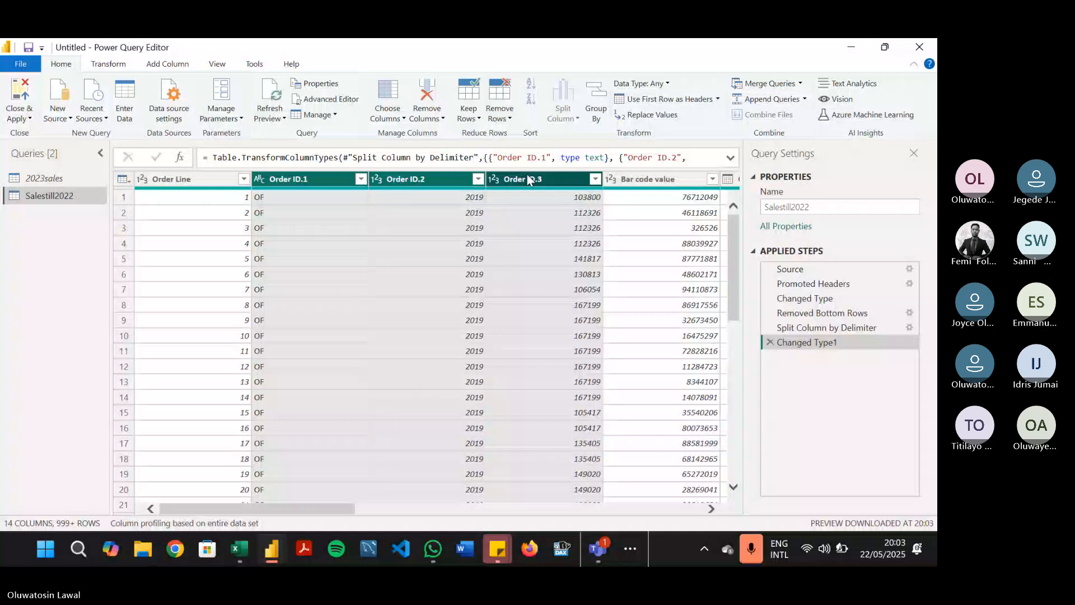
left_click(770, 342)
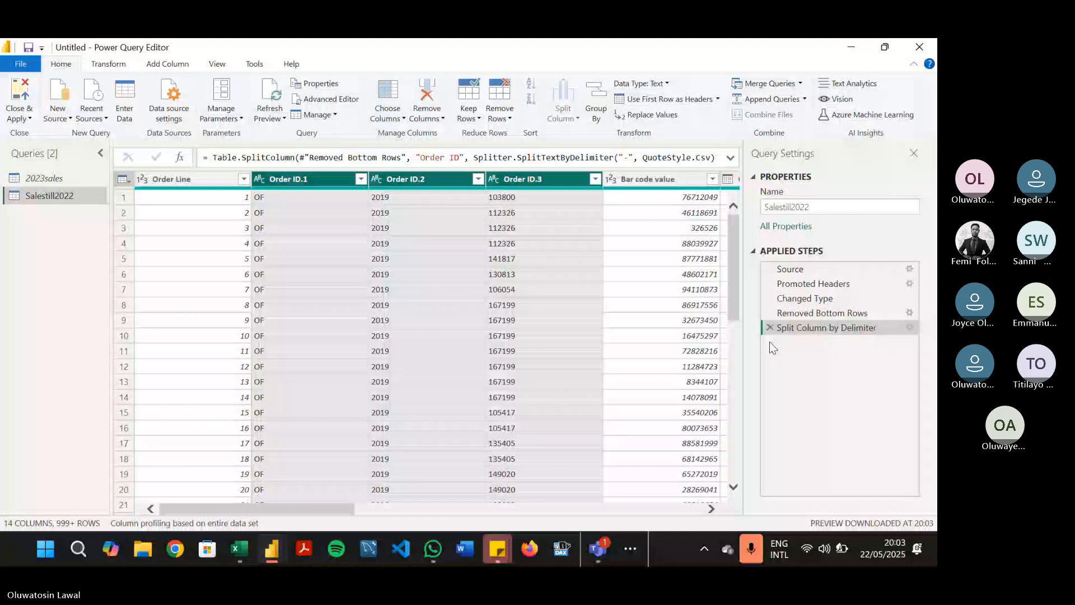
left_click(770, 327)
left_click(488, 227)
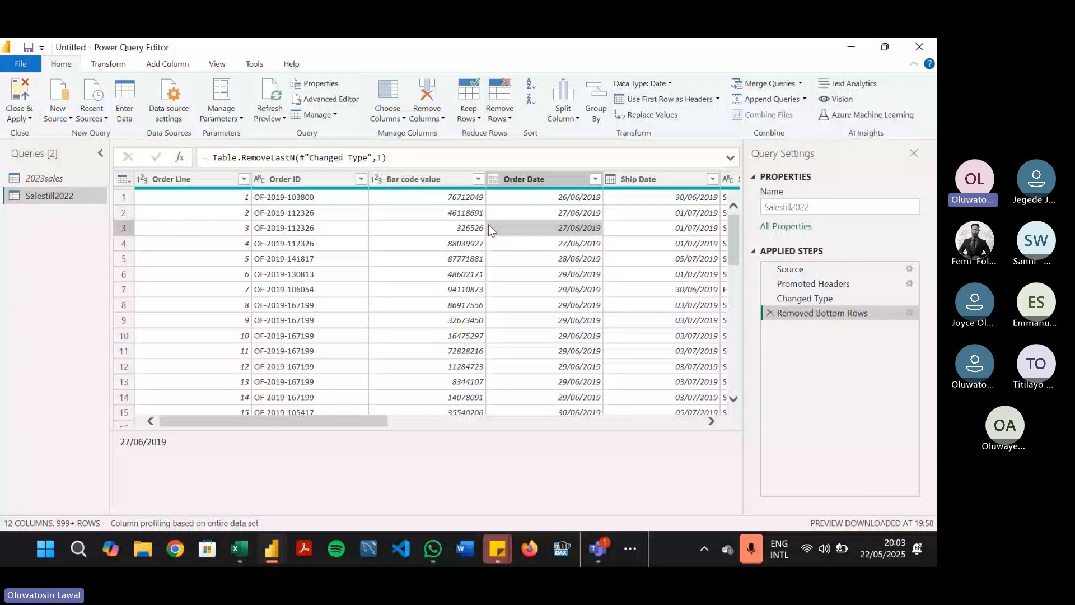
Step: Split the Order ID column again by the custom delimiter "-" at each occurrence, reviewing the other delimiter choices before re-entering it
left_click(302, 179)
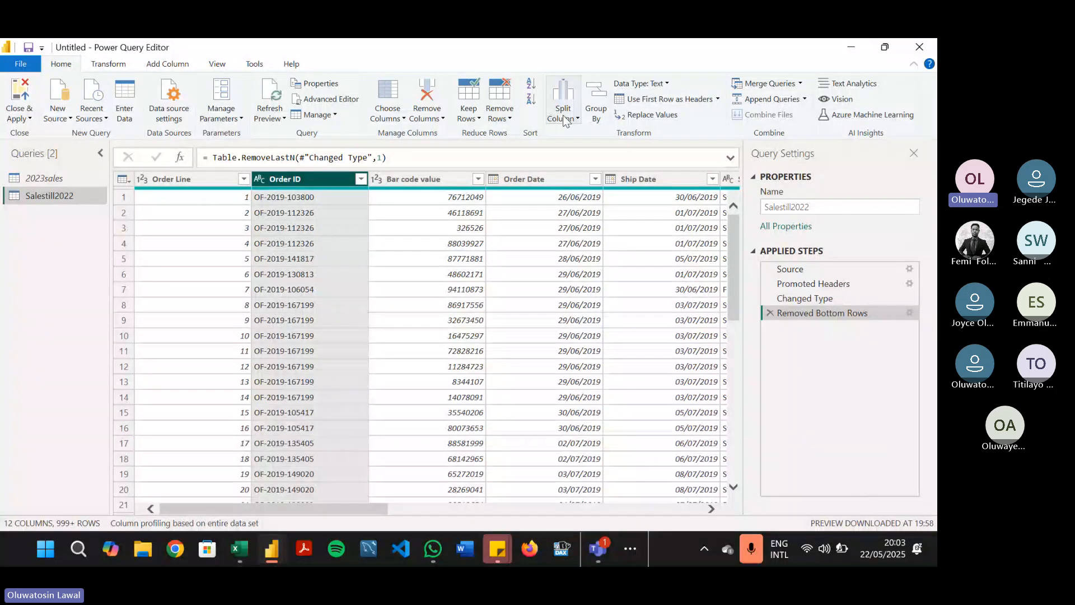
left_click(565, 119)
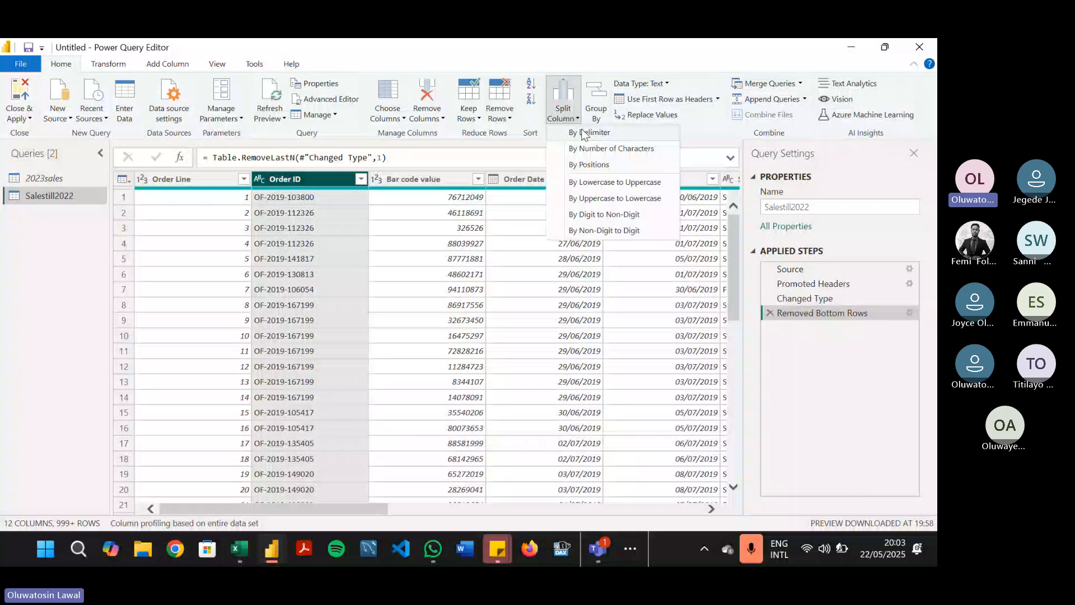
left_click(582, 151)
left_click(404, 216)
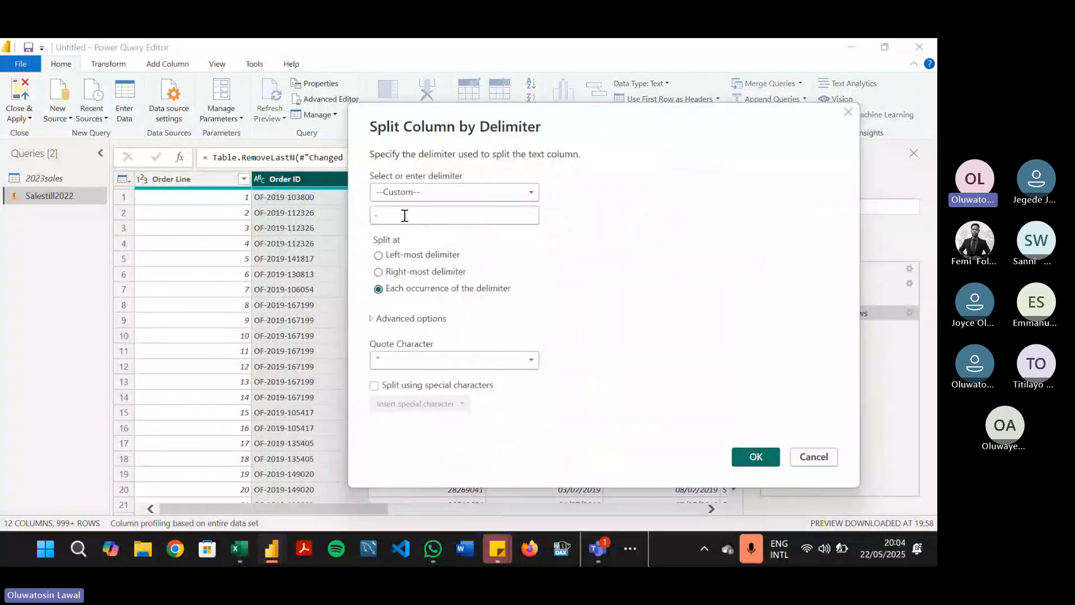
key("BackSpace")
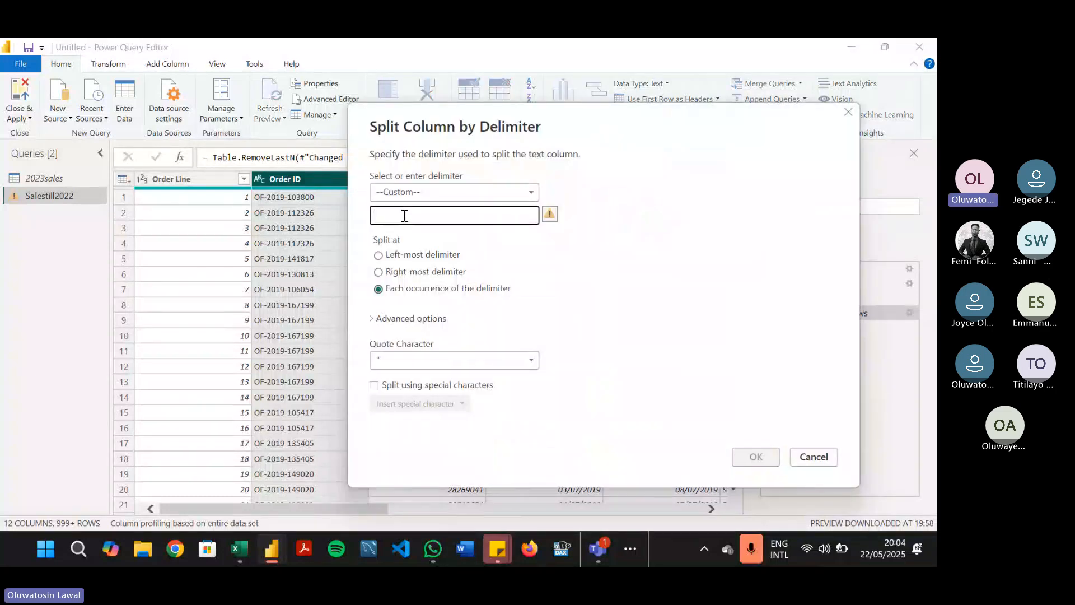
key("BackSpace")
key("BackSpace")
left_click(418, 191)
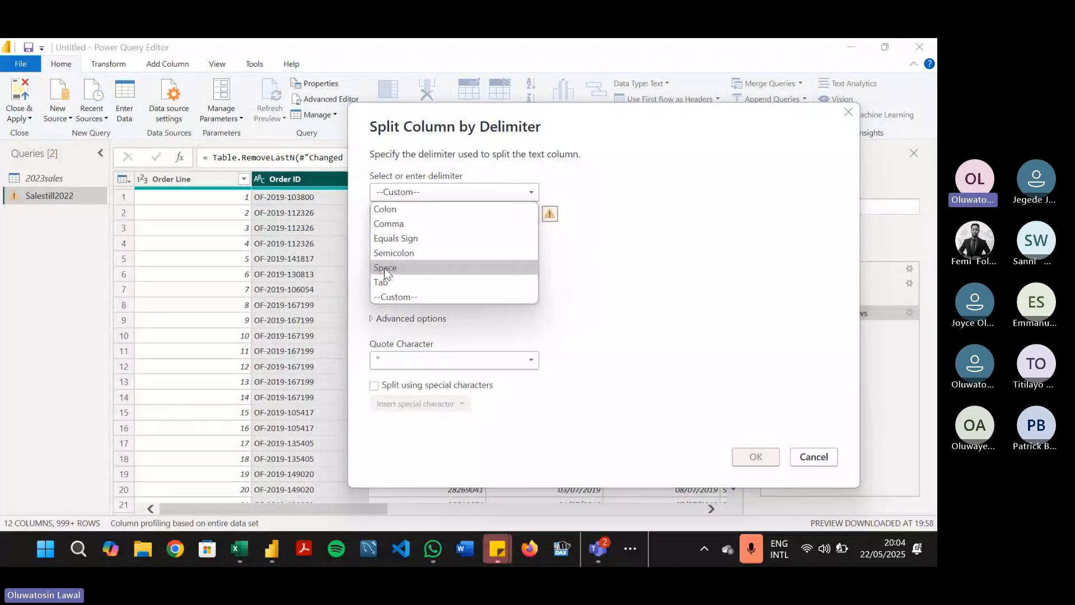
left_click(408, 297)
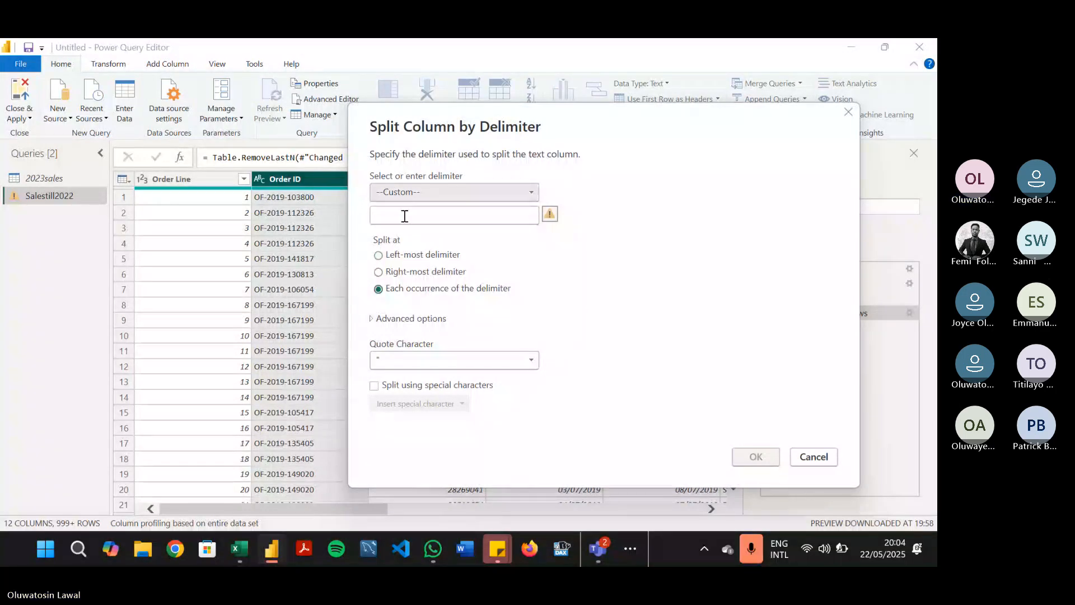
left_click(404, 217)
type("-")
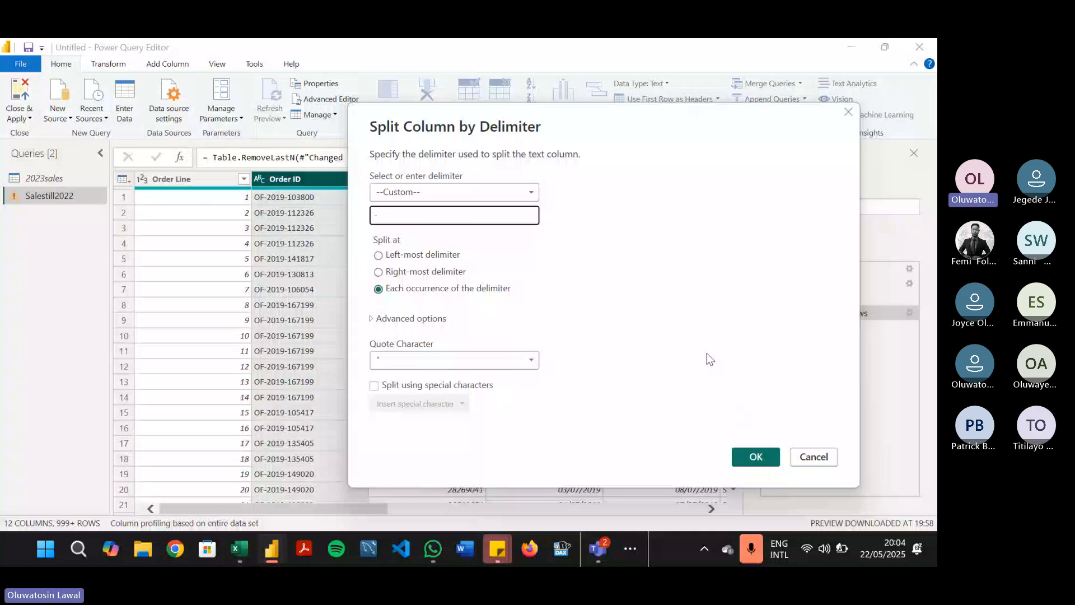
key("Return")
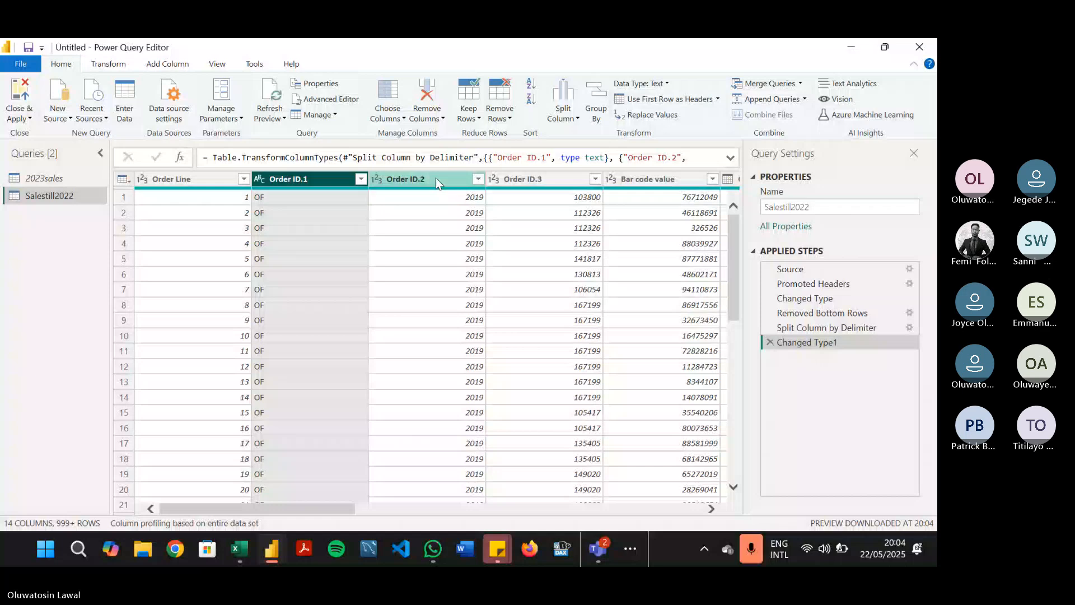
Step: Select Order ID.1 through Order ID.3 together, and remove the type change and delimiter split from the applied steps
left_click(542, 181, "shift")
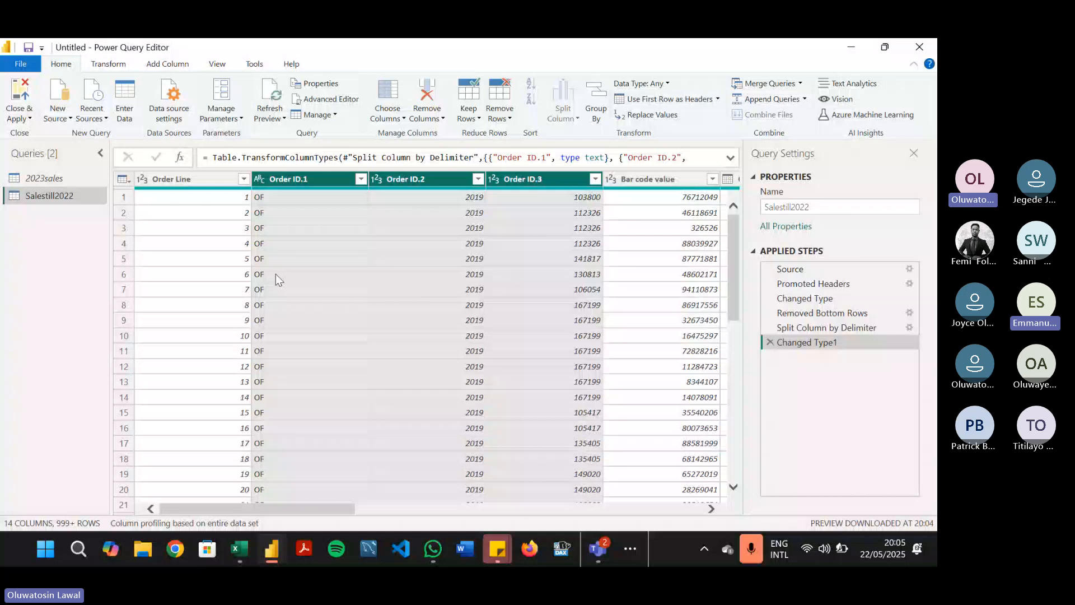
left_click(770, 342)
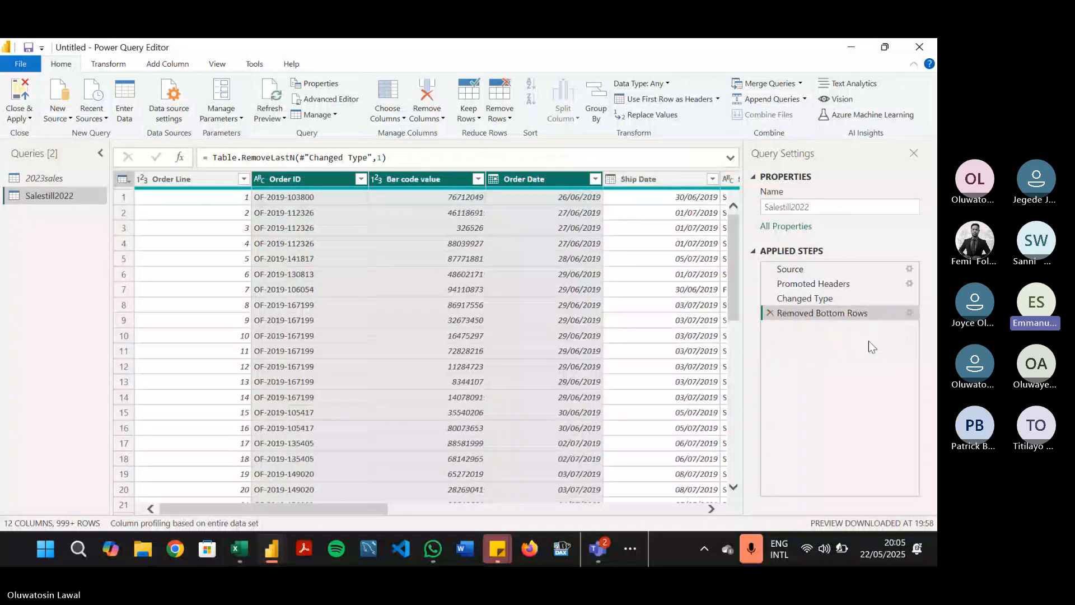
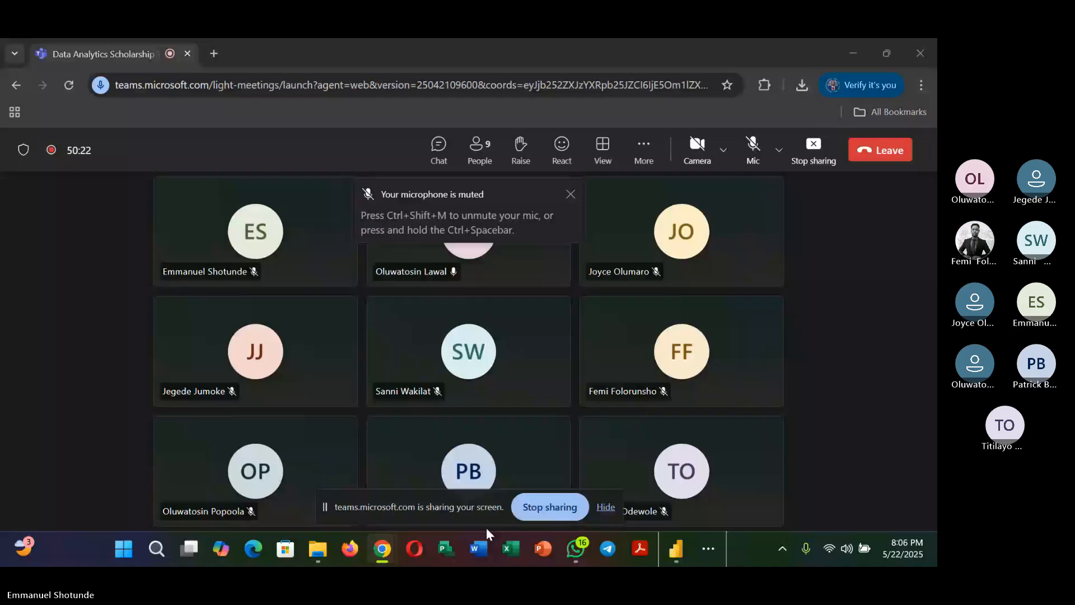
Step: Switch to the Power Query Editor window, and delete the Split Column by Delimiter step from the Salestill2022 query
mouse_move(676, 548)
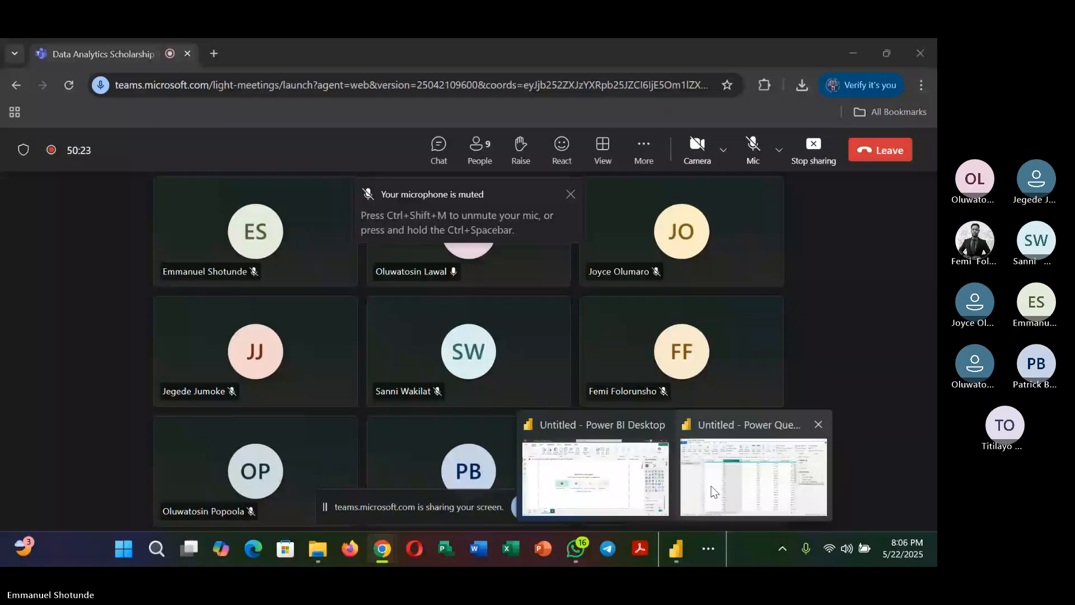
left_click(713, 492)
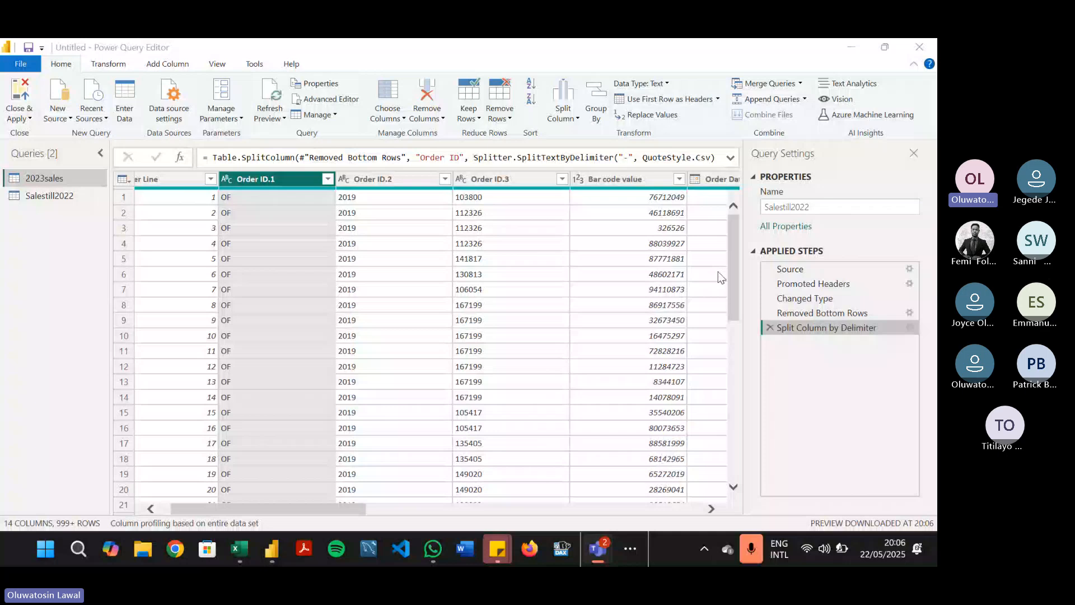
left_click(769, 327)
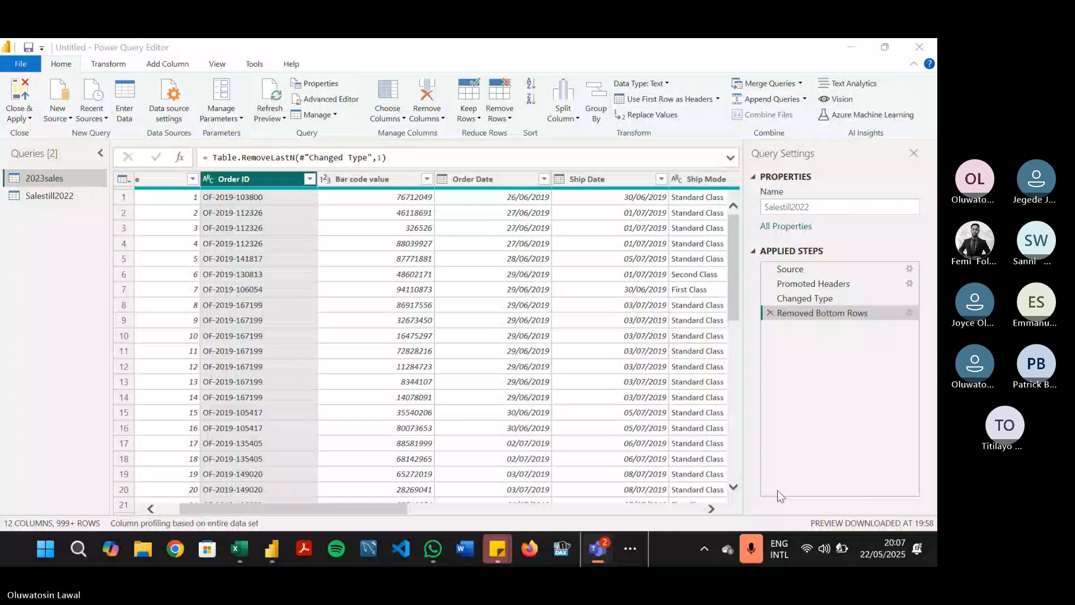
Step: Replace the value "Class" with "Course" in the Ship Mode column
left_click(702, 179)
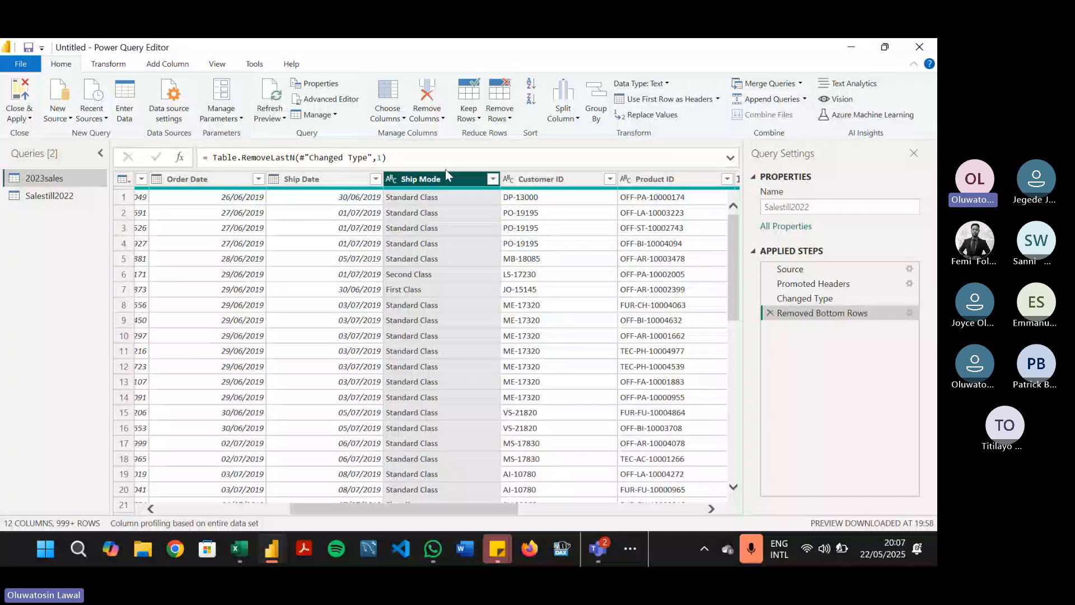
left_click(666, 116)
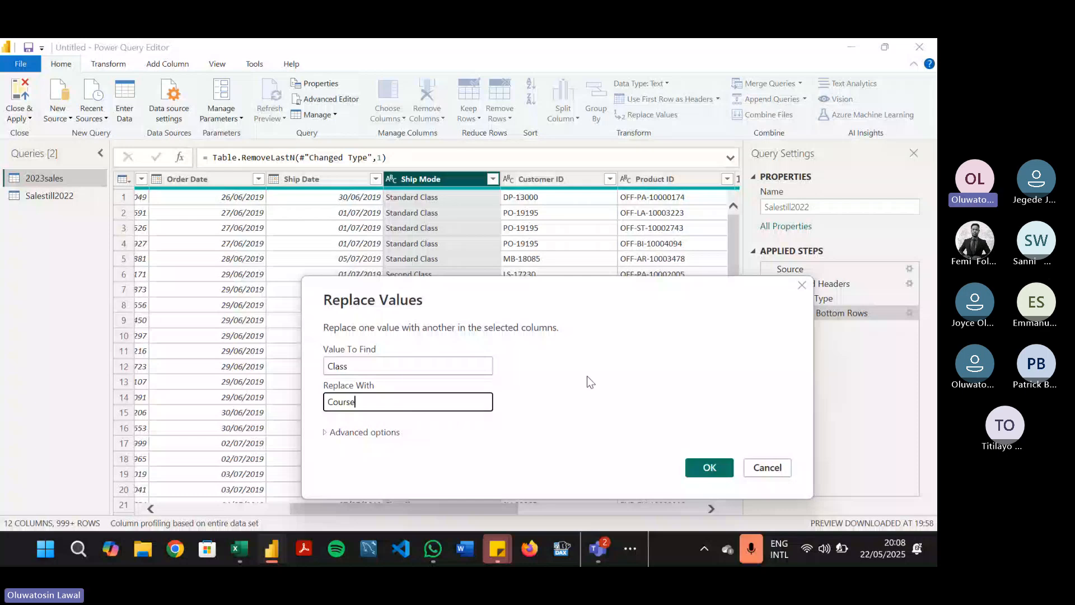
key("Return")
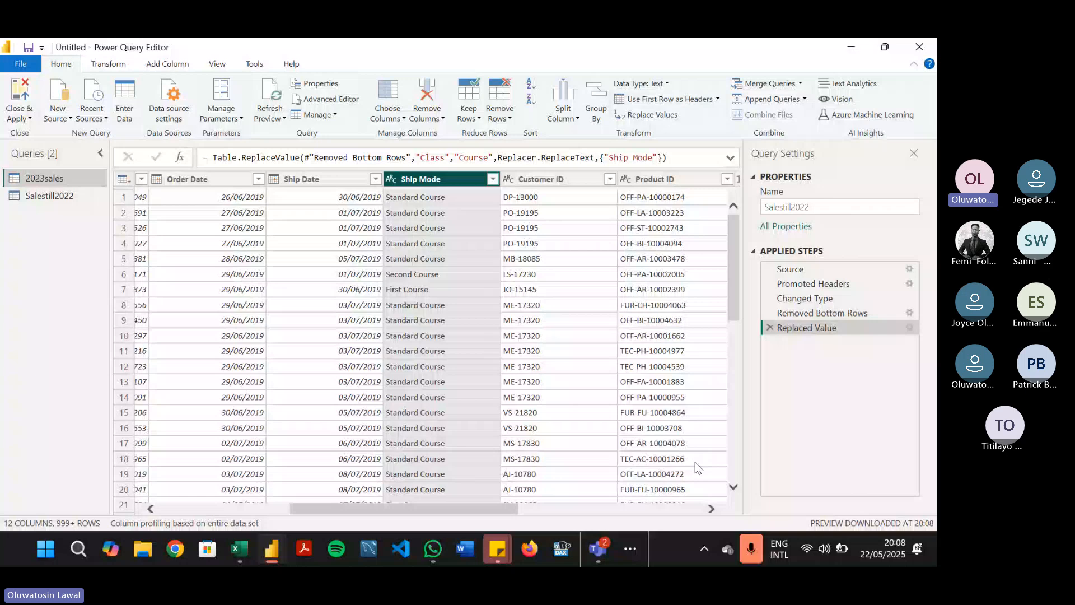
Step: Review the replaced entries in the Ship Mode filter list, and delete the Replaced Value step
left_click(494, 179)
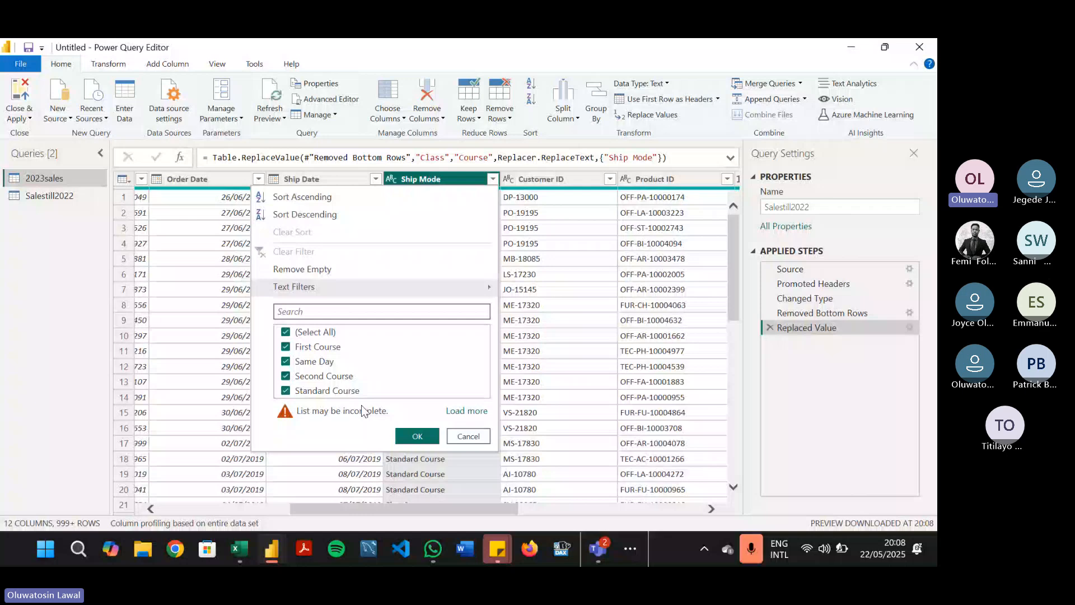
left_click(770, 327)
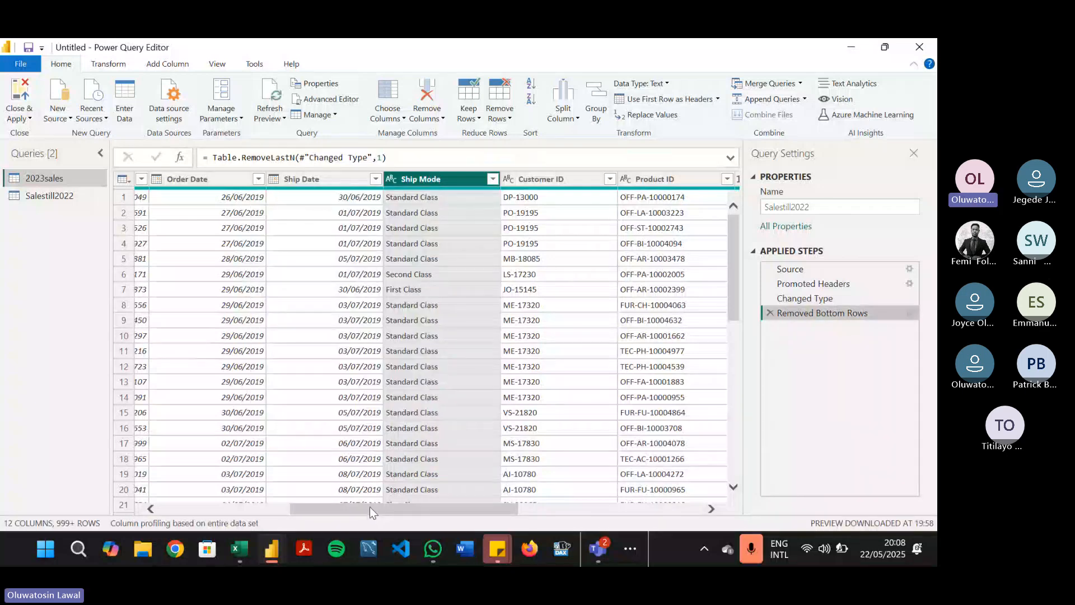
left_click_drag(369, 506, 425, 505)
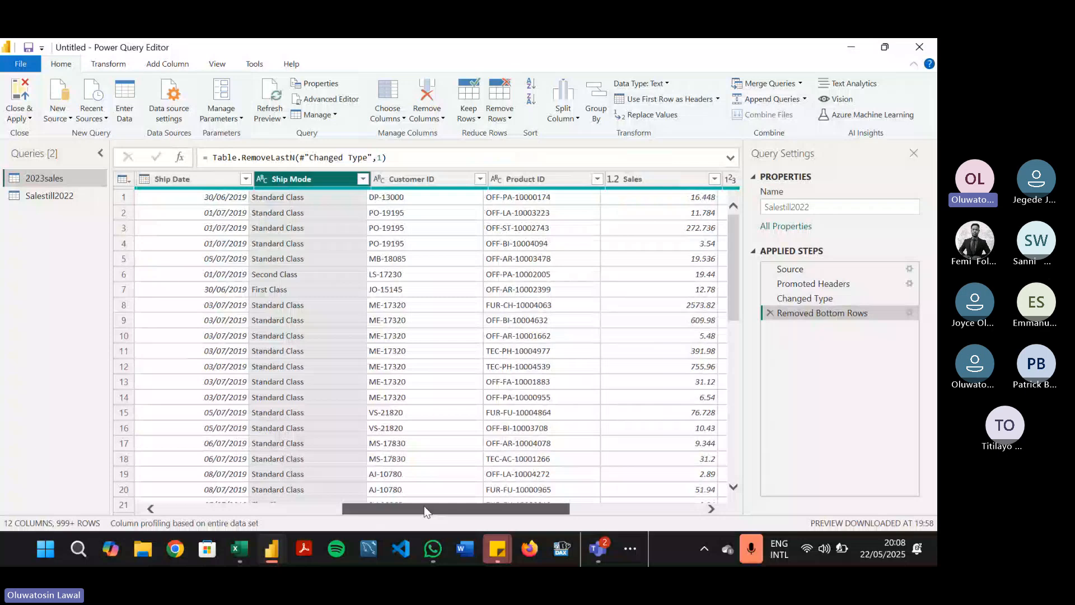
Step: Rename the 2023sales query to 2023 and the Salestill2022 query to Pre2022
left_click_drag(424, 506, 484, 505)
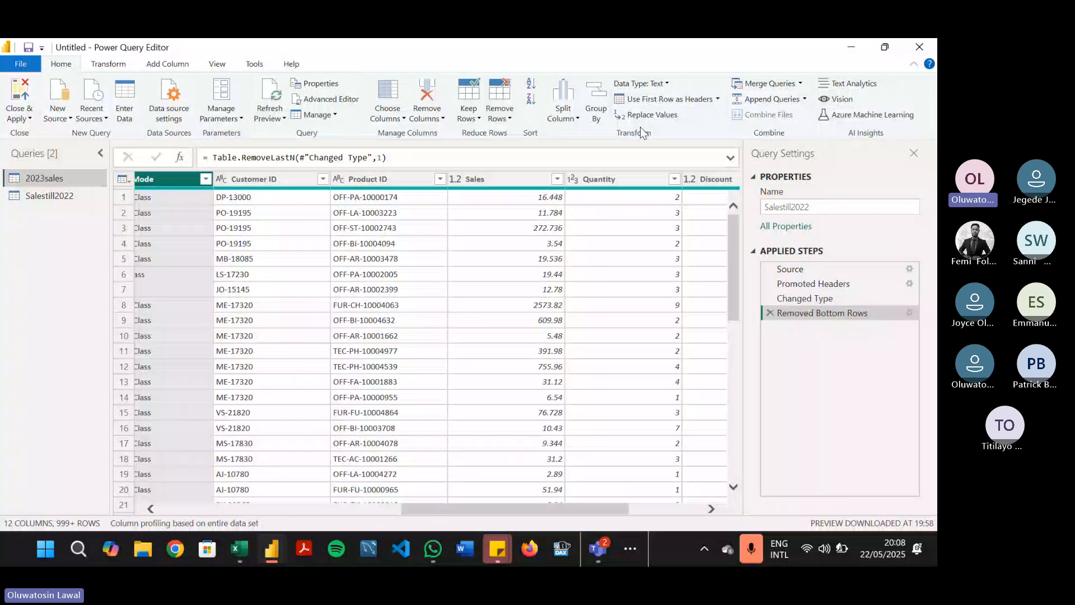
left_click(65, 178)
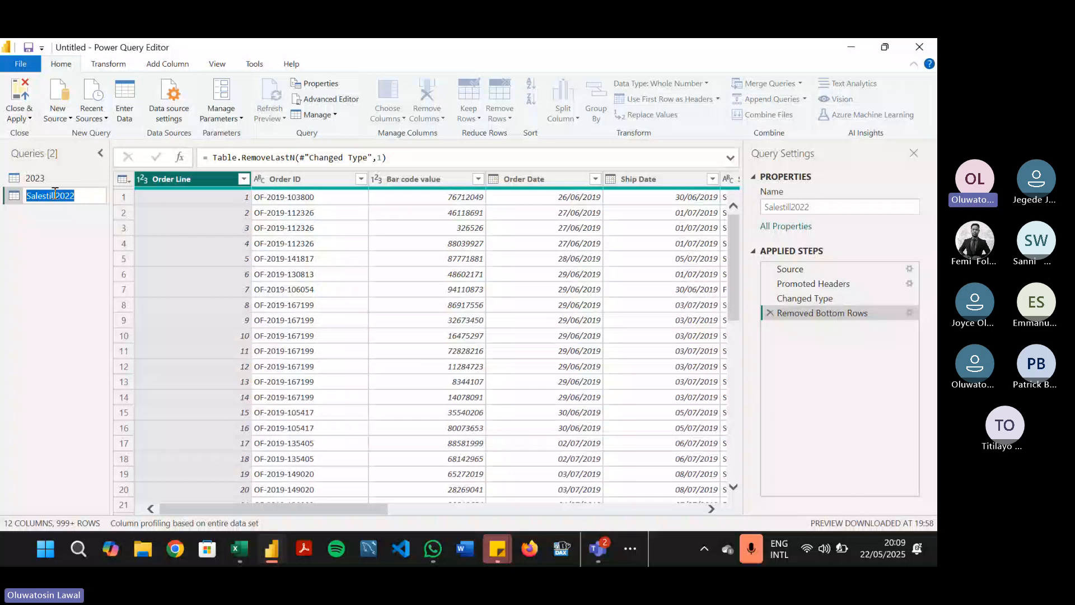
type("Pre2022")
key("Return")
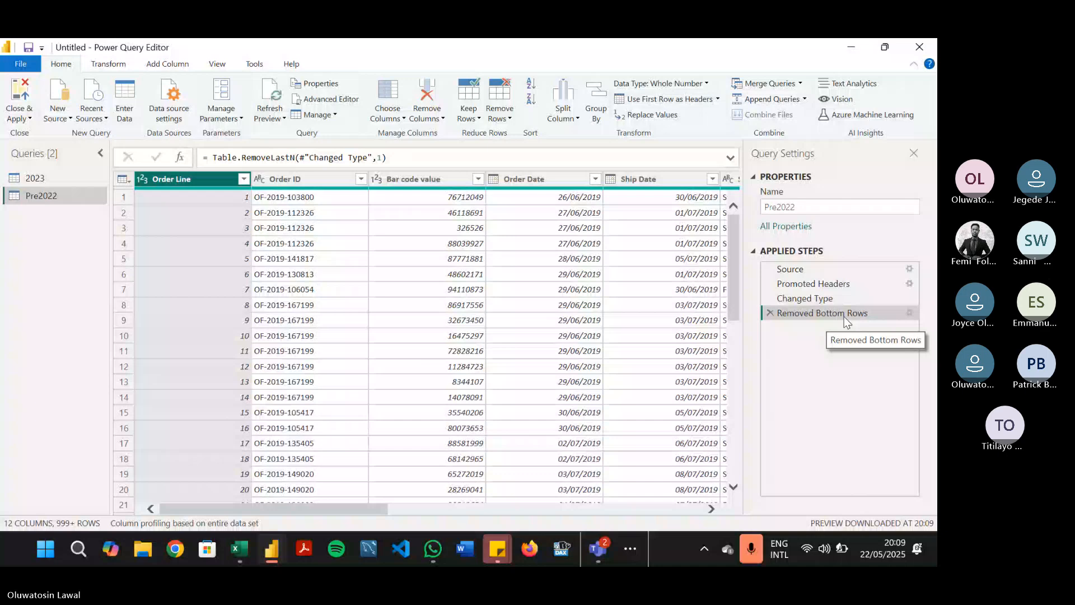
Step: Change the Order Line column in the 2023 query to the Text data type, adding the conversion as a new step
left_click(41, 177)
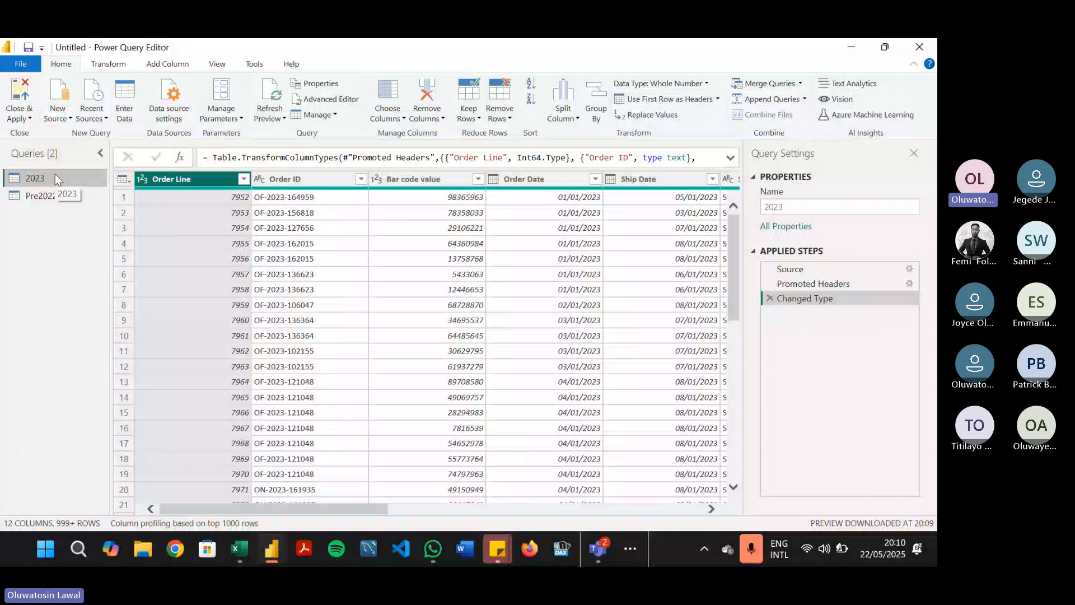
left_click(66, 193)
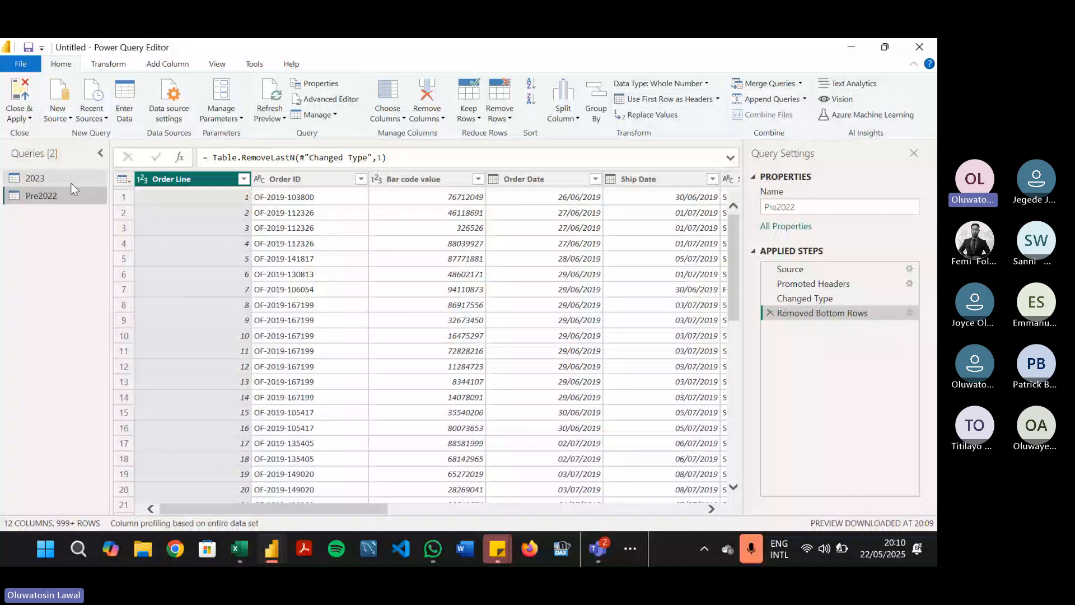
left_click(76, 183)
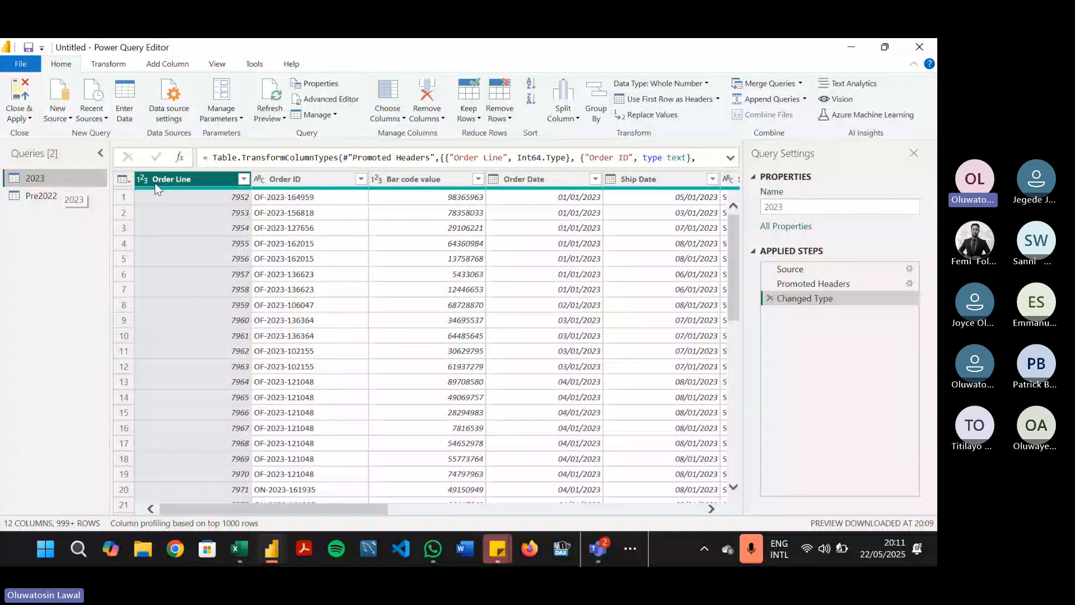
scroll(553, 485, "right", 10)
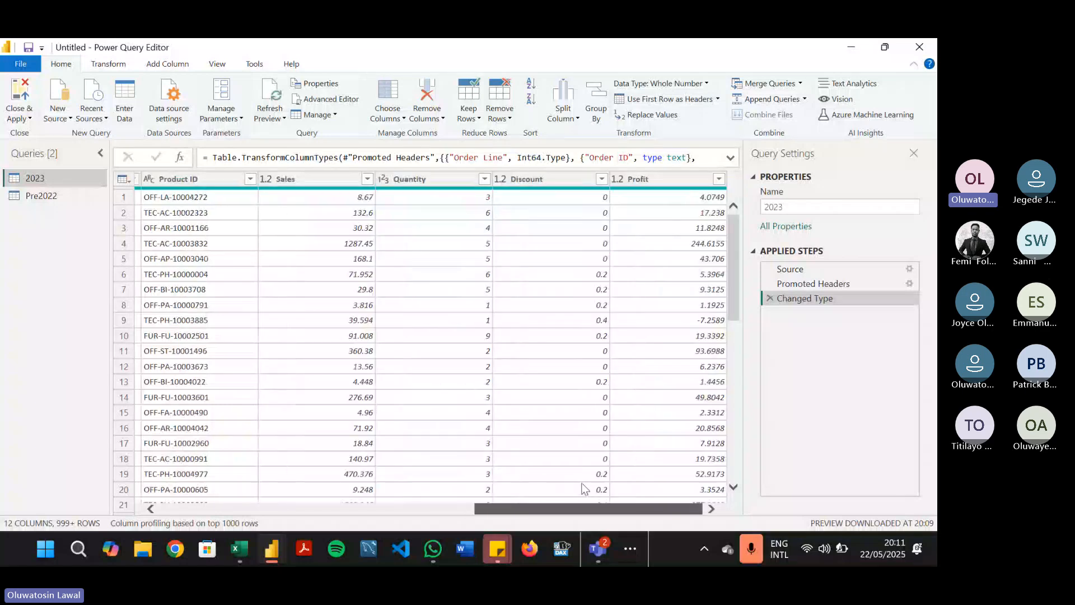
left_click_drag(642, 509, 239, 491)
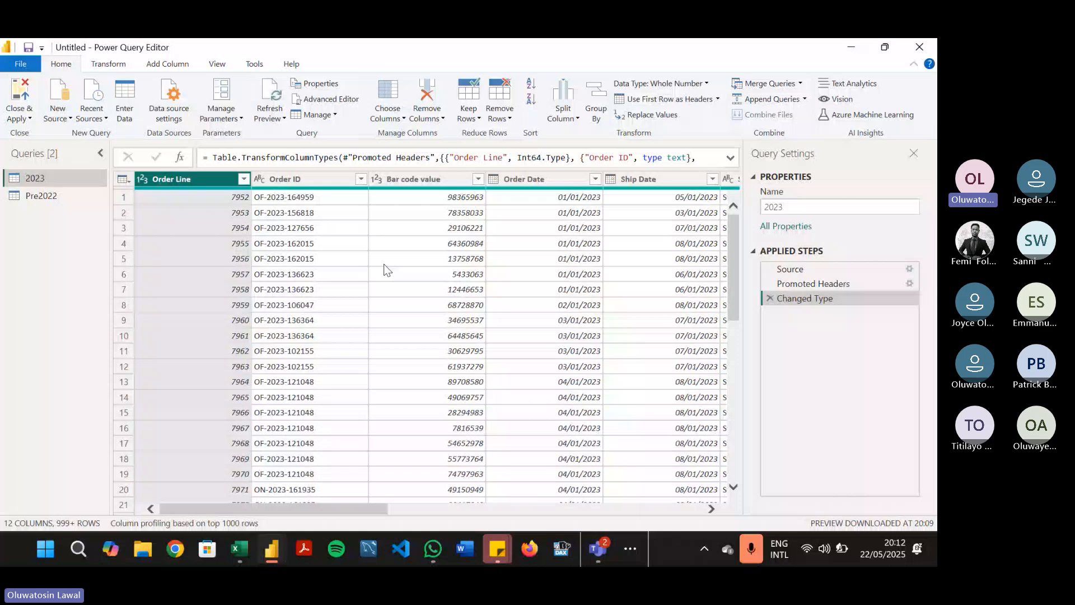
left_click(159, 189)
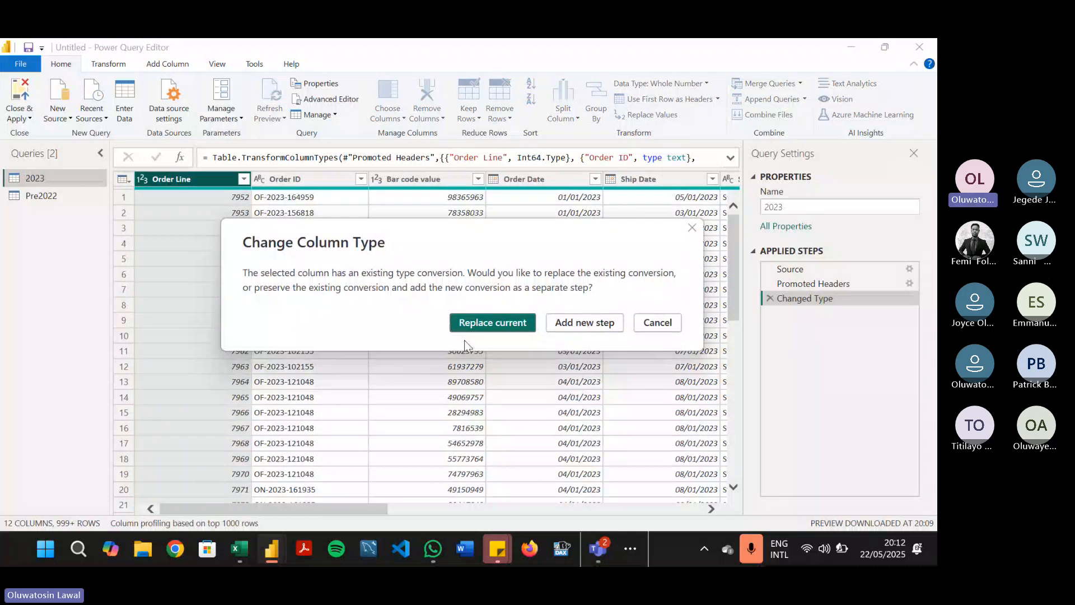
left_click(585, 322)
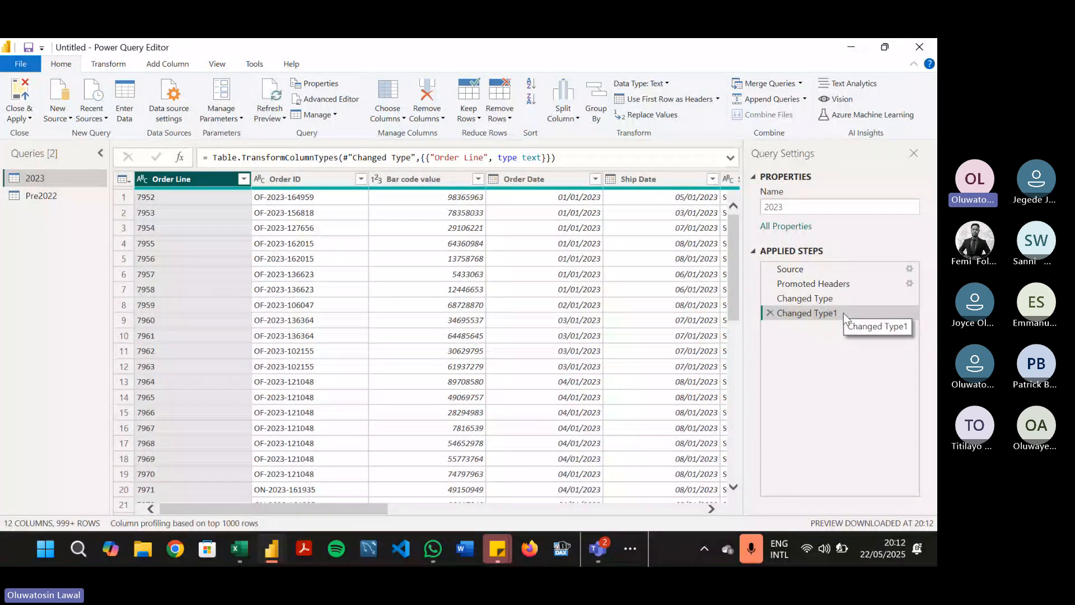
Step: Change the Bar code value column in the 2023 query to the Text data type
left_click(417, 179)
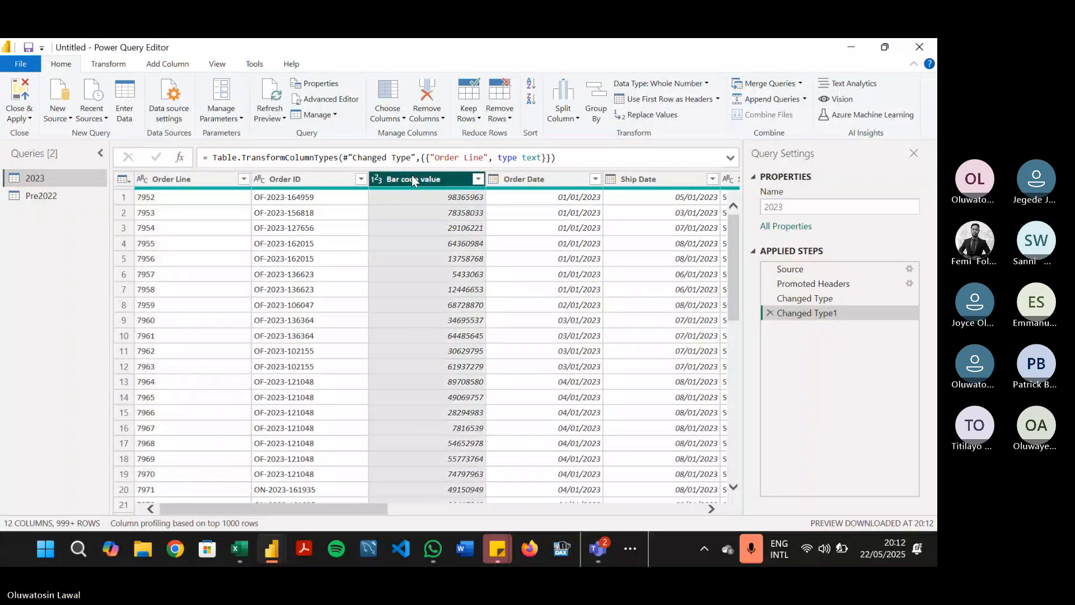
left_click_drag(412, 177, 399, 331)
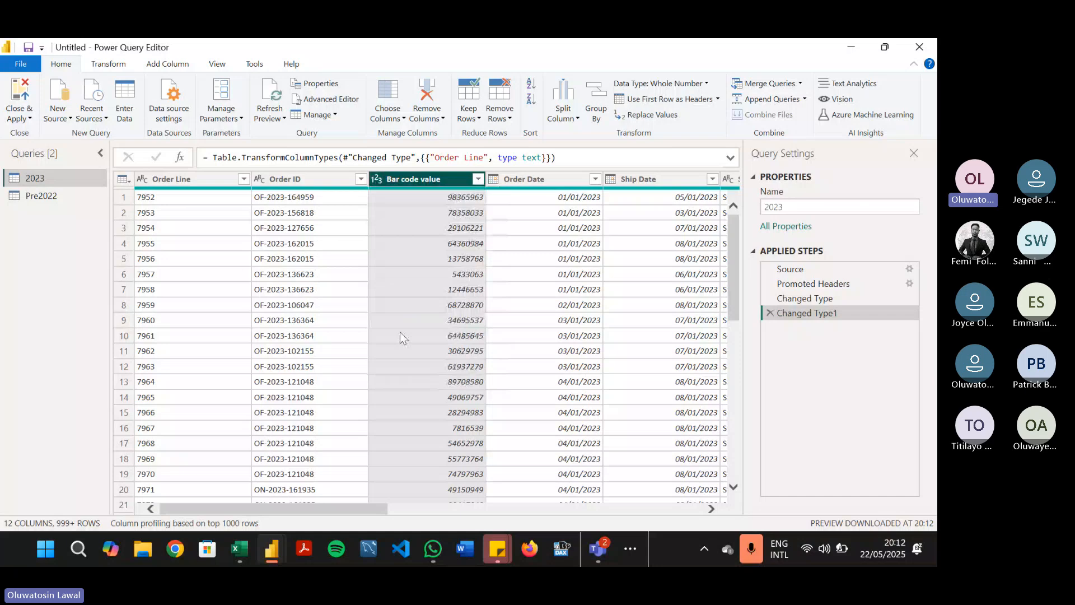
left_click_drag(289, 512, 240, 486)
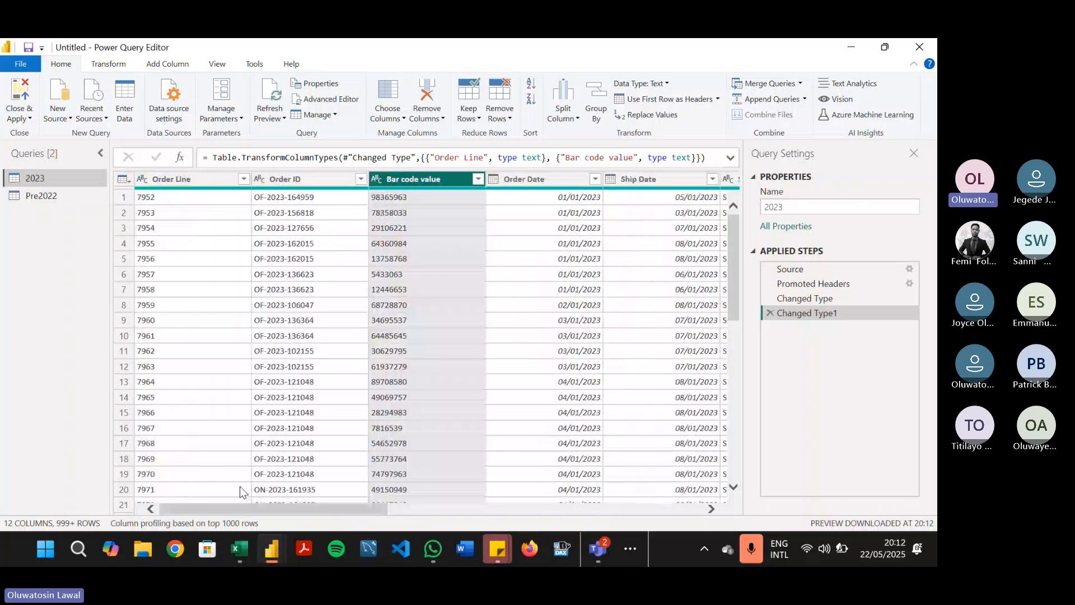
Step: Review the data type options for Order Line and the data types of the remaining columns in the 2023 query
left_click(168, 178)
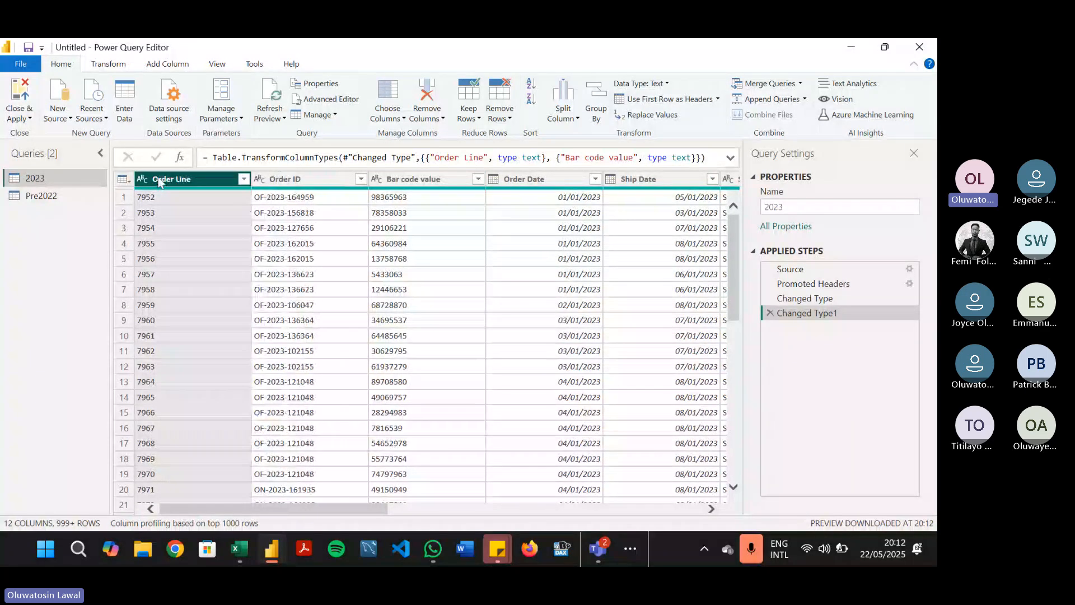
left_click(143, 179)
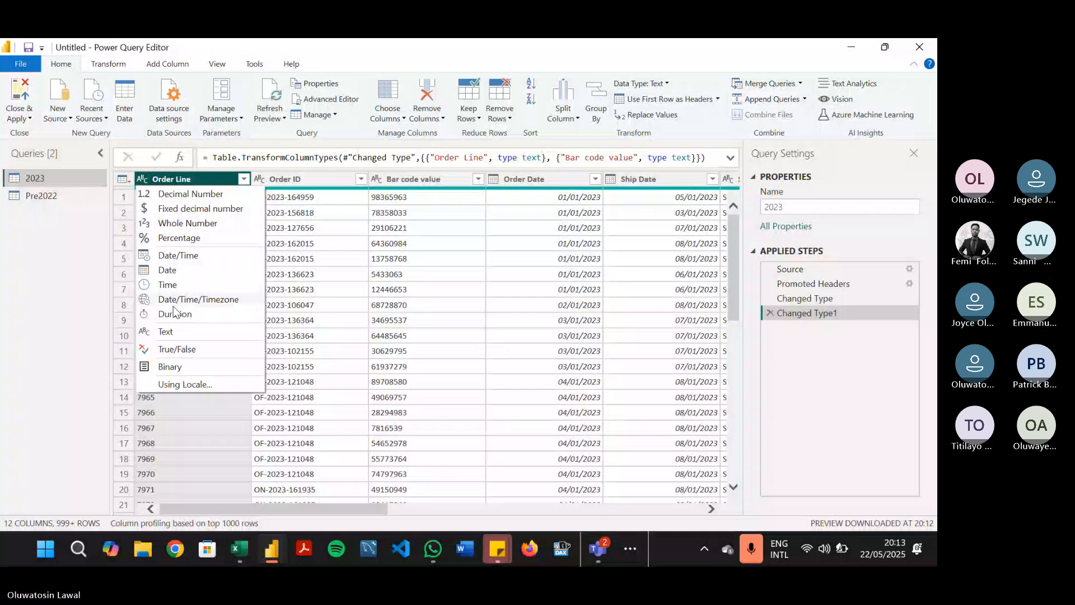
left_click_drag(297, 508, 504, 506)
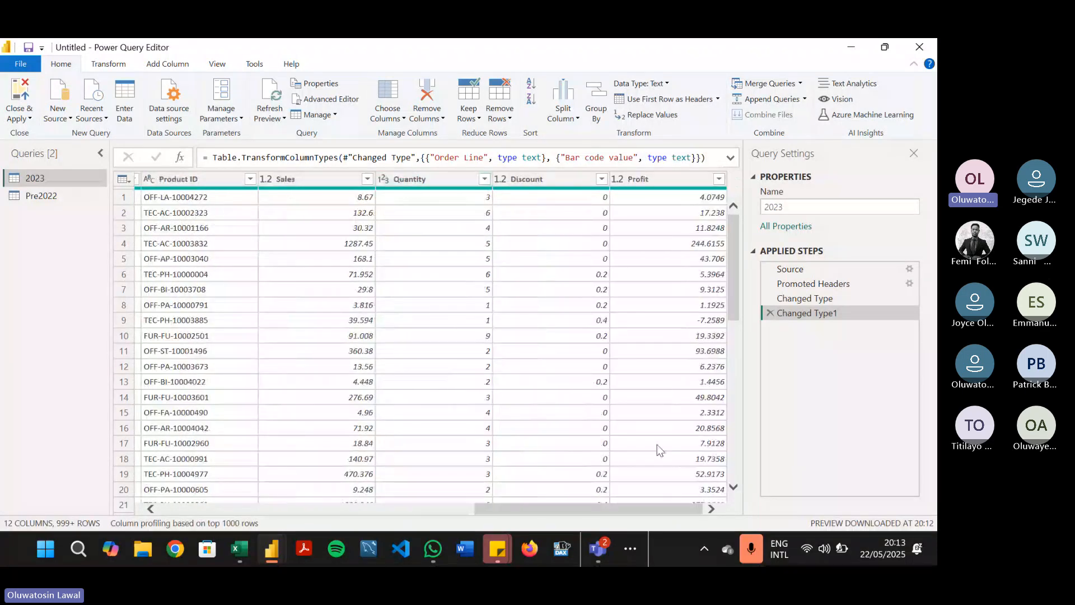
left_click_drag(687, 506, 372, 507)
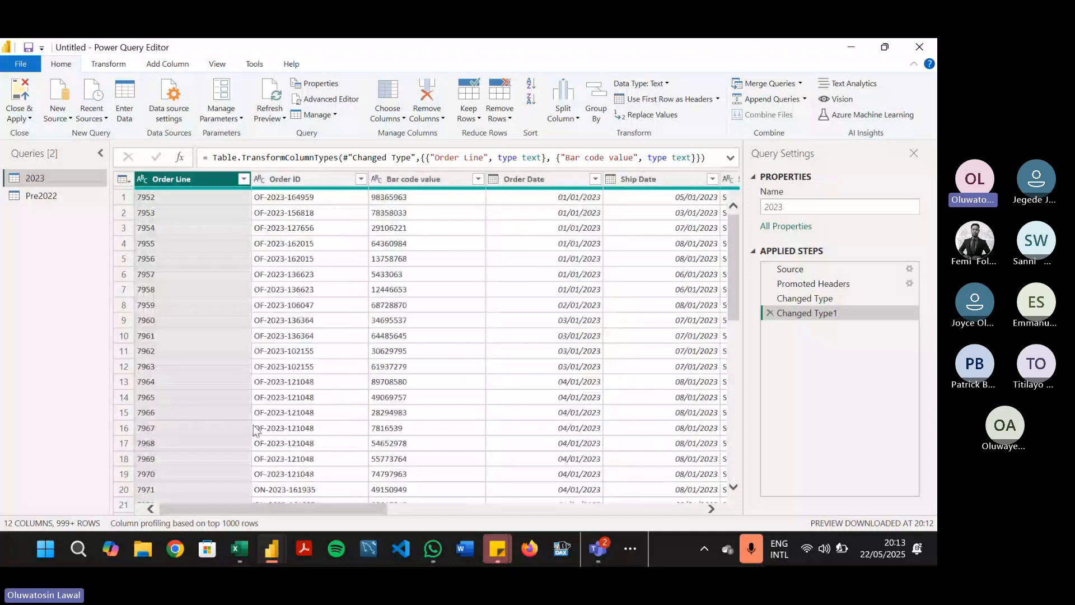
Step: Change the Order Line and Bar code value columns in the Pre2022 query to the Text data type
left_click(63, 201)
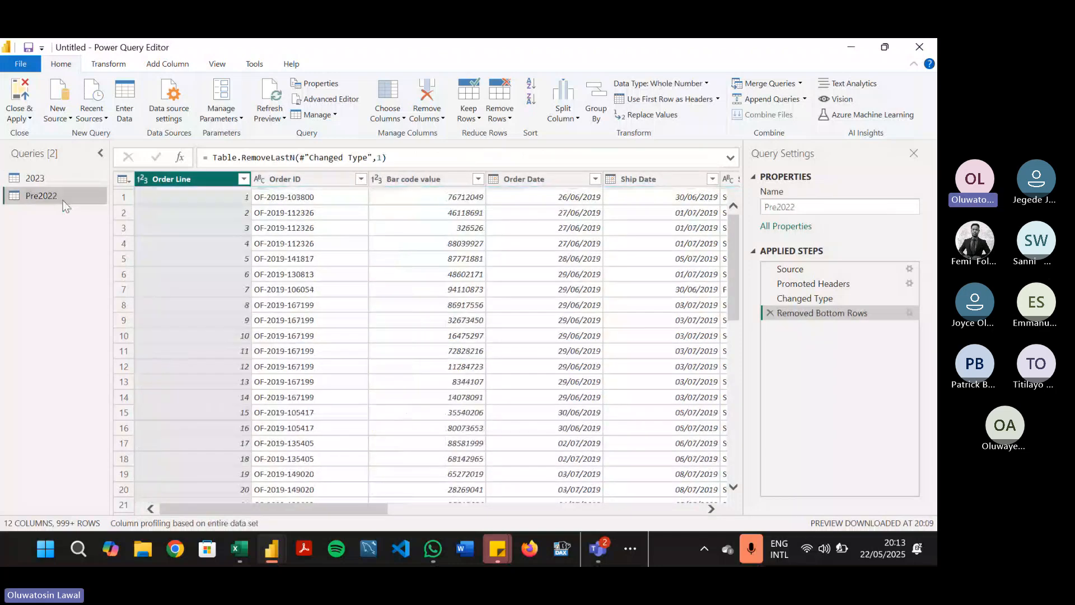
left_click(143, 179)
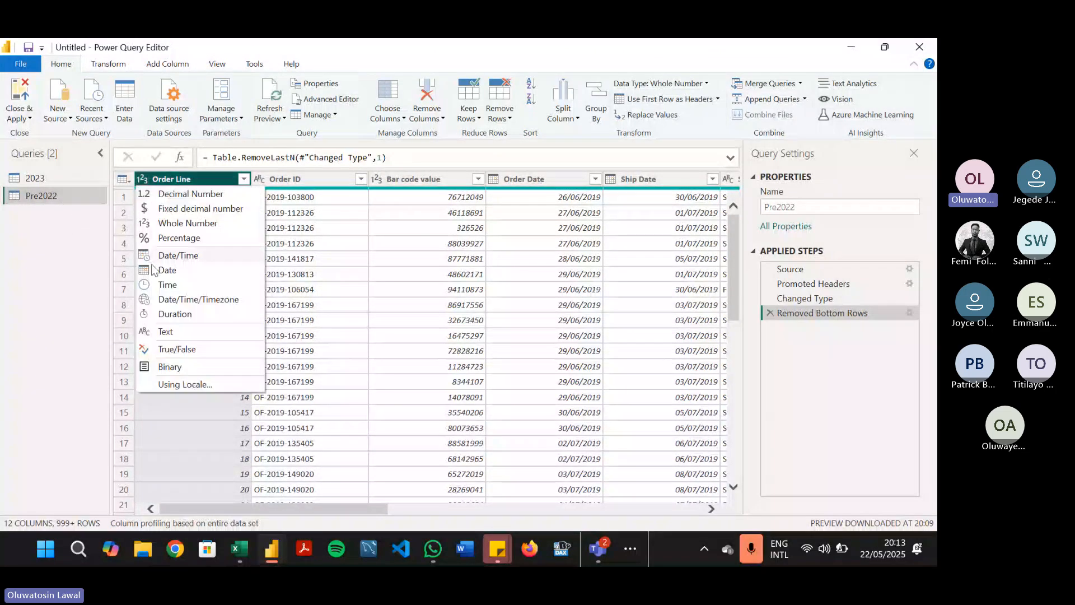
left_click(162, 332)
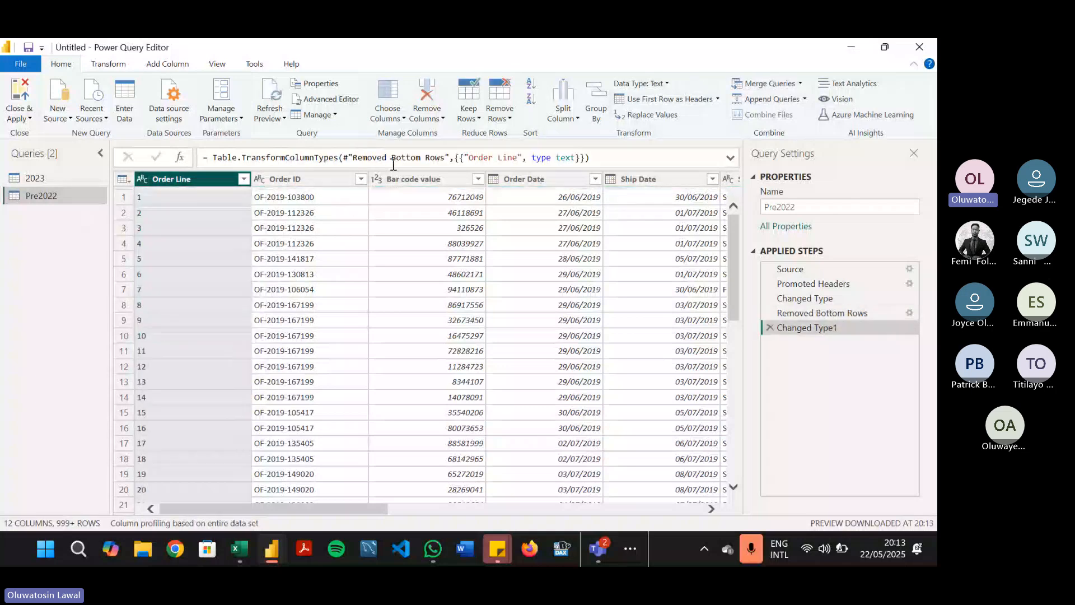
left_click(375, 179)
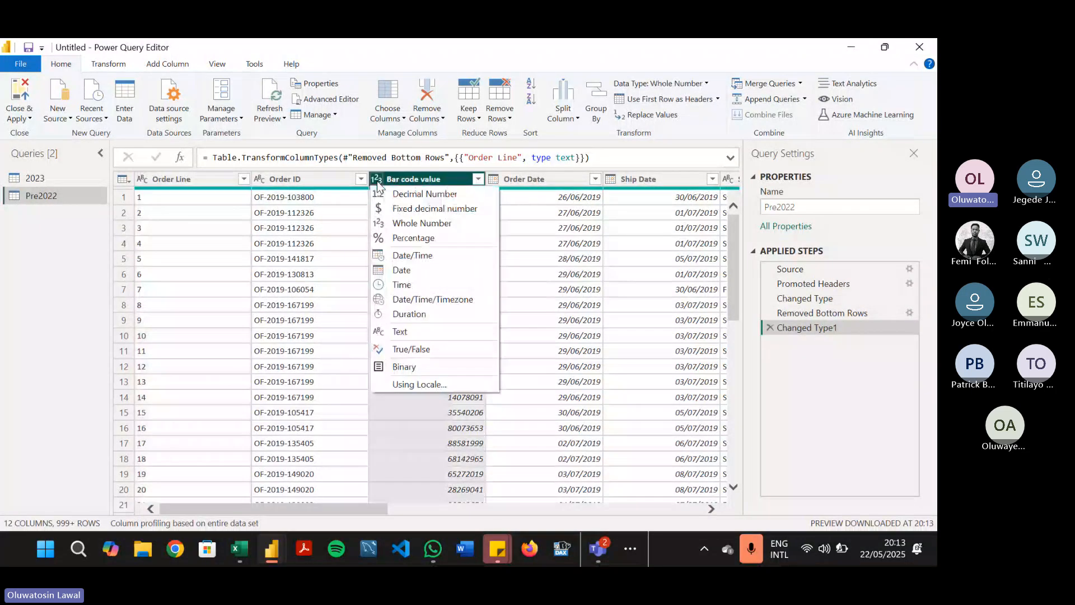
left_click(403, 328)
left_click_drag(314, 509, 265, 506)
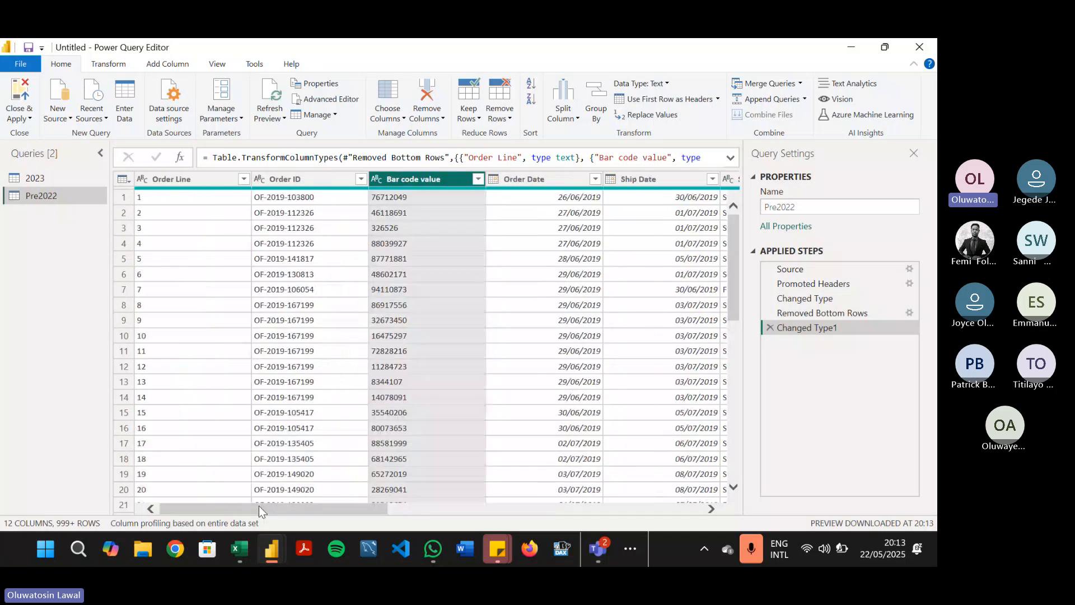
Step: Turn on column quality in the data preview and check the valid, error and empty shares in the Pre2022 and 2023 queries
left_click(63, 178)
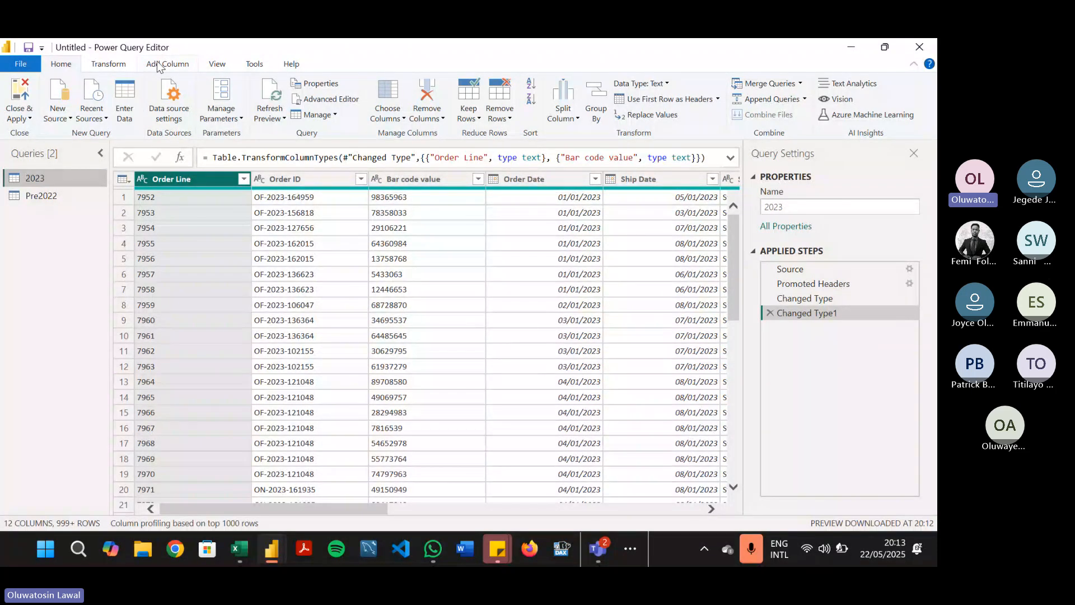
left_click(216, 65)
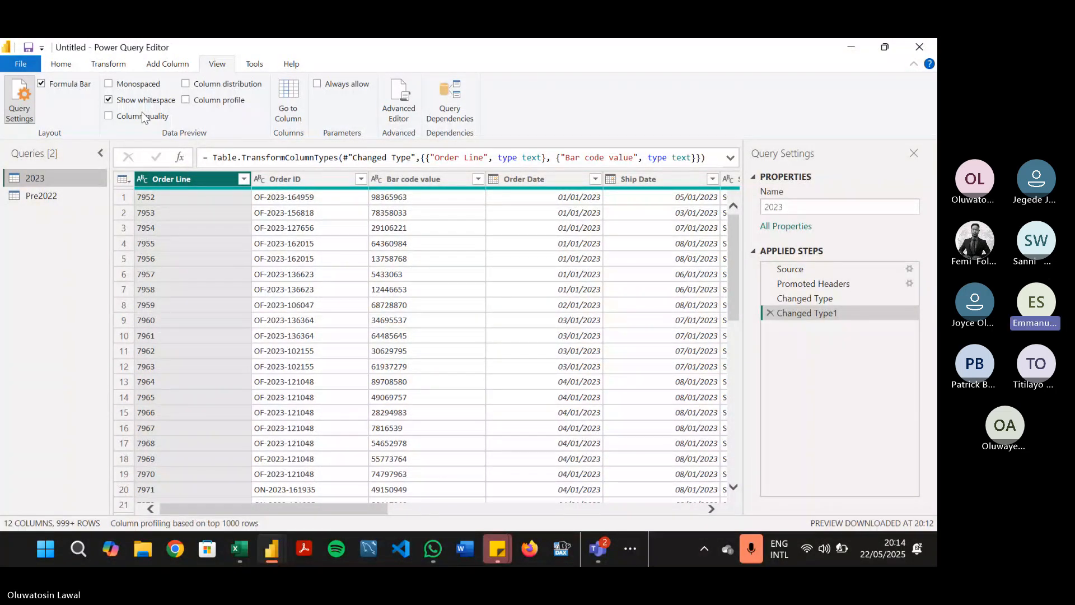
left_click(73, 194)
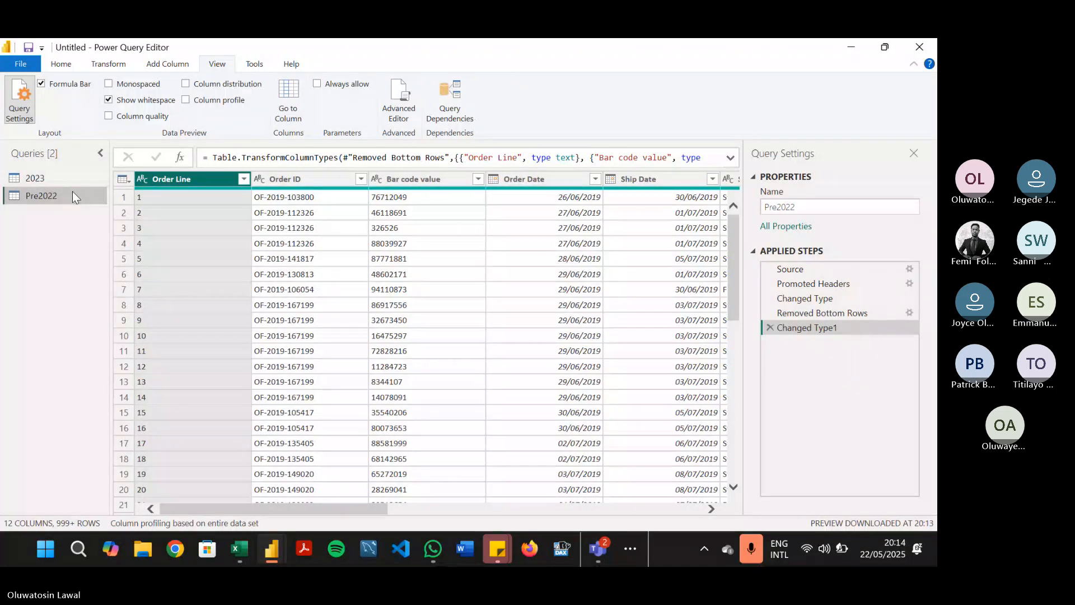
left_click(144, 180)
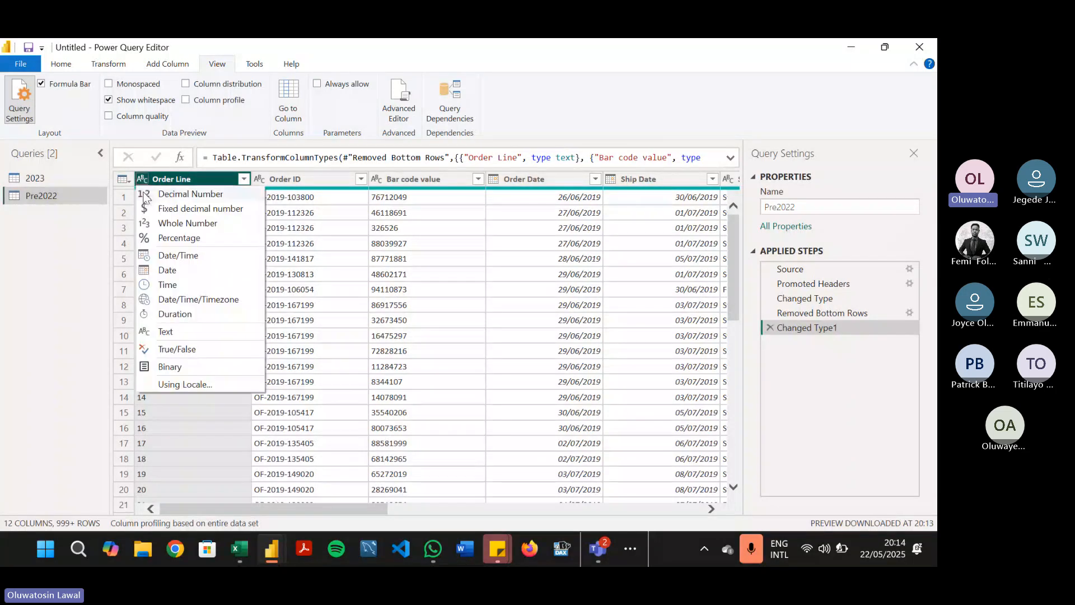
left_click(171, 330)
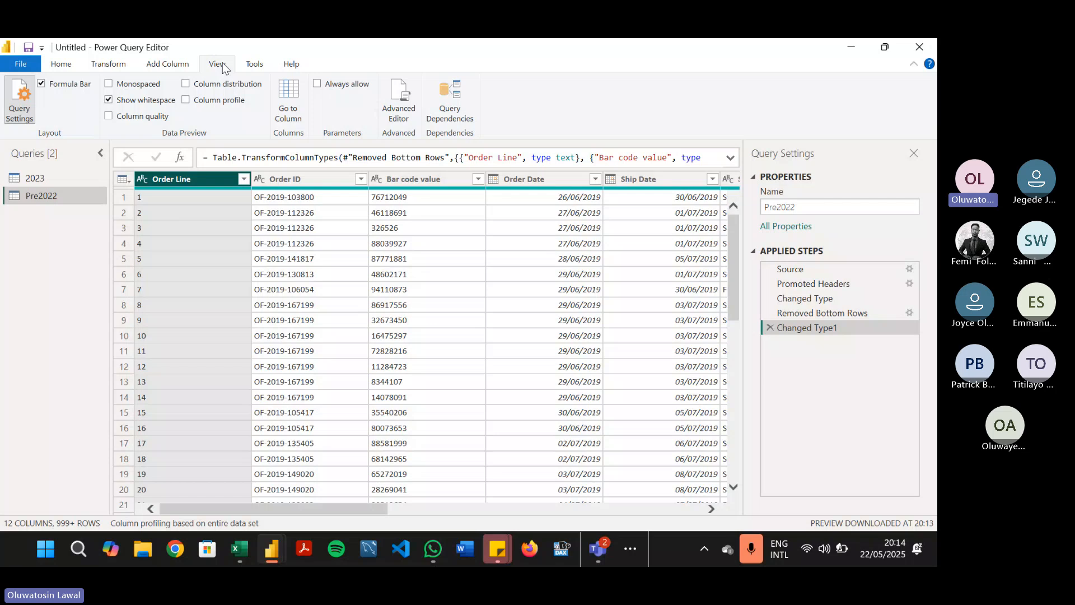
left_click(109, 116)
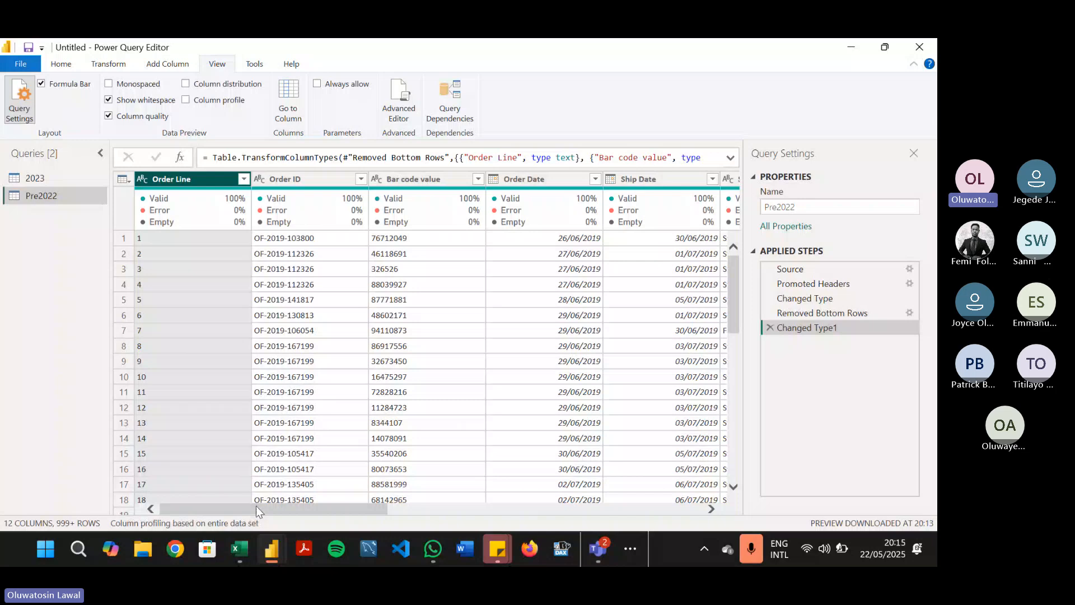
left_click_drag(256, 505, 257, 451)
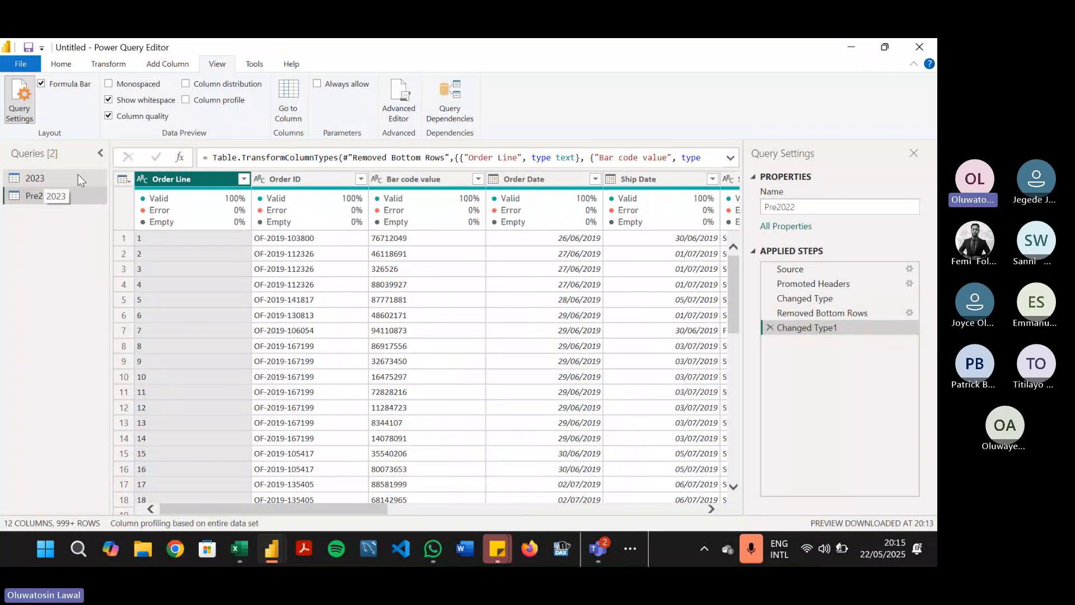
mouse_move(197, 223)
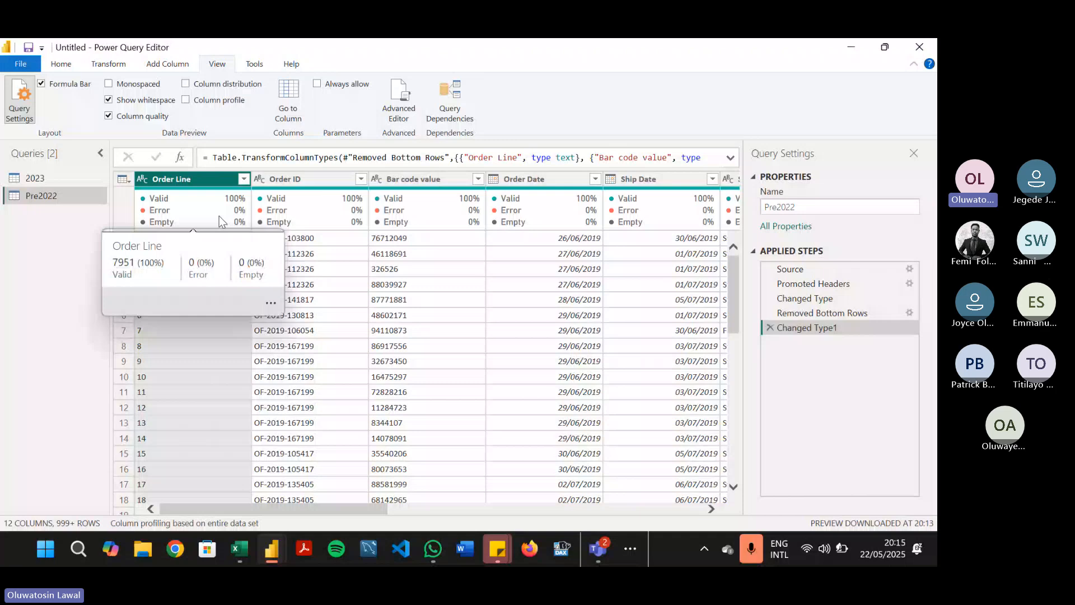
left_click(70, 177)
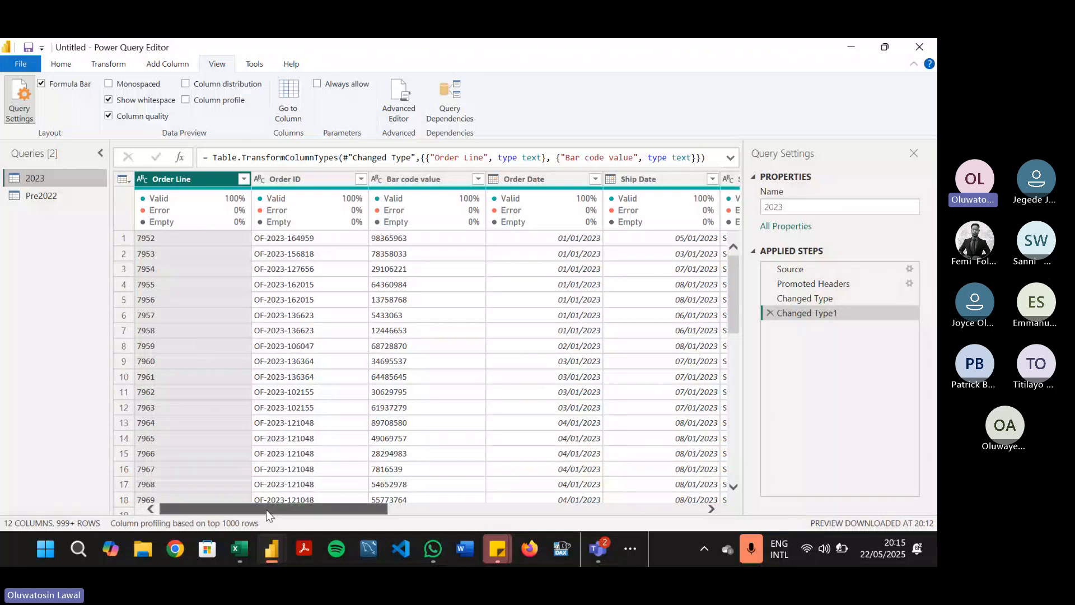
left_click_drag(267, 509, 200, 489)
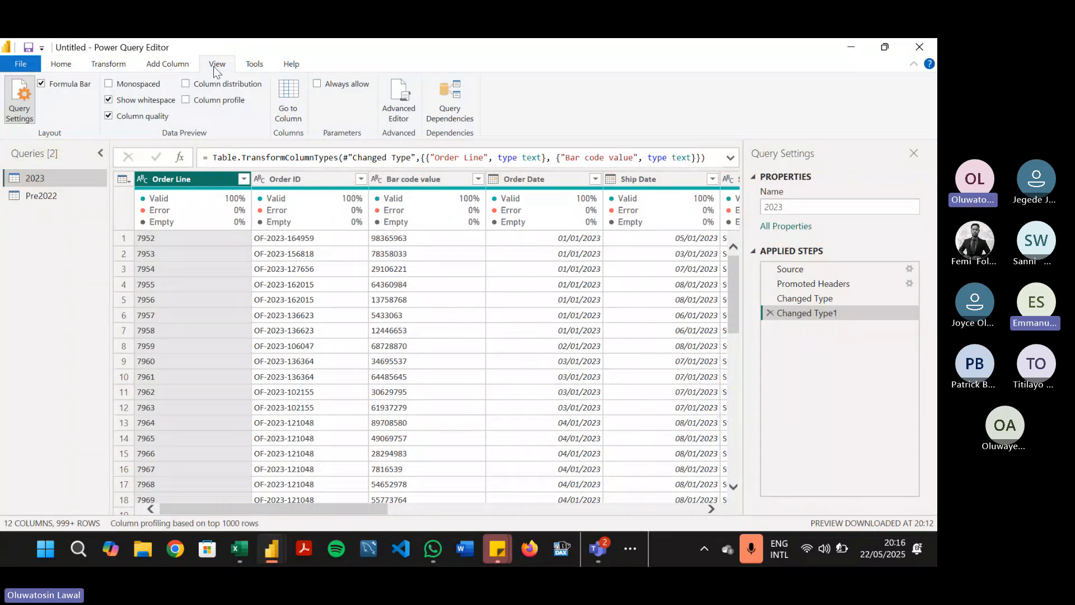
Step: Switch column quality off and on again, and turn on the column profile for the 2023 query
left_click(141, 117)
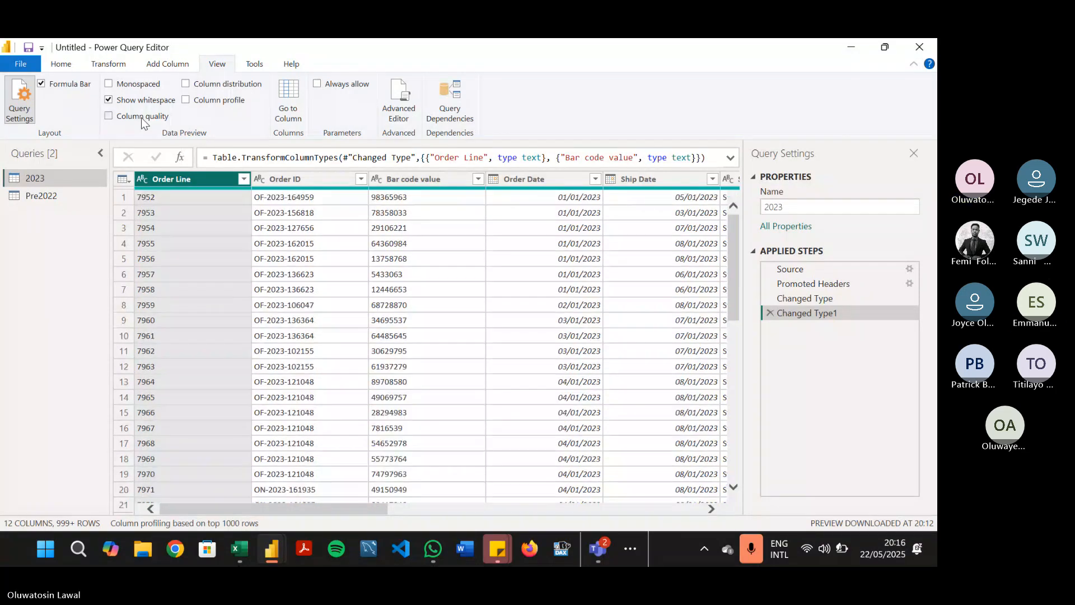
left_click(141, 118)
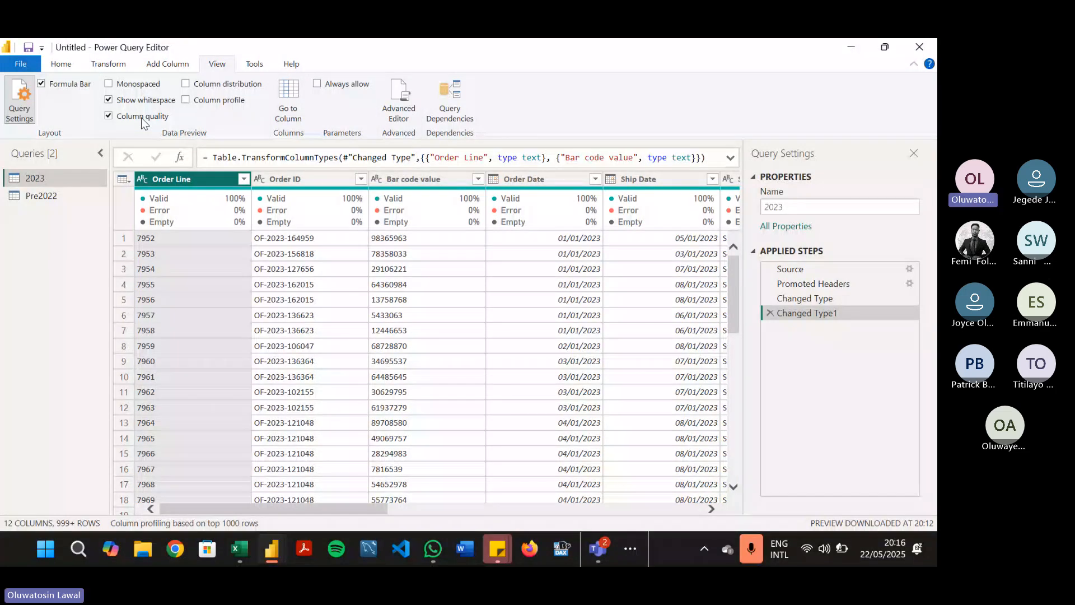
left_click(185, 99)
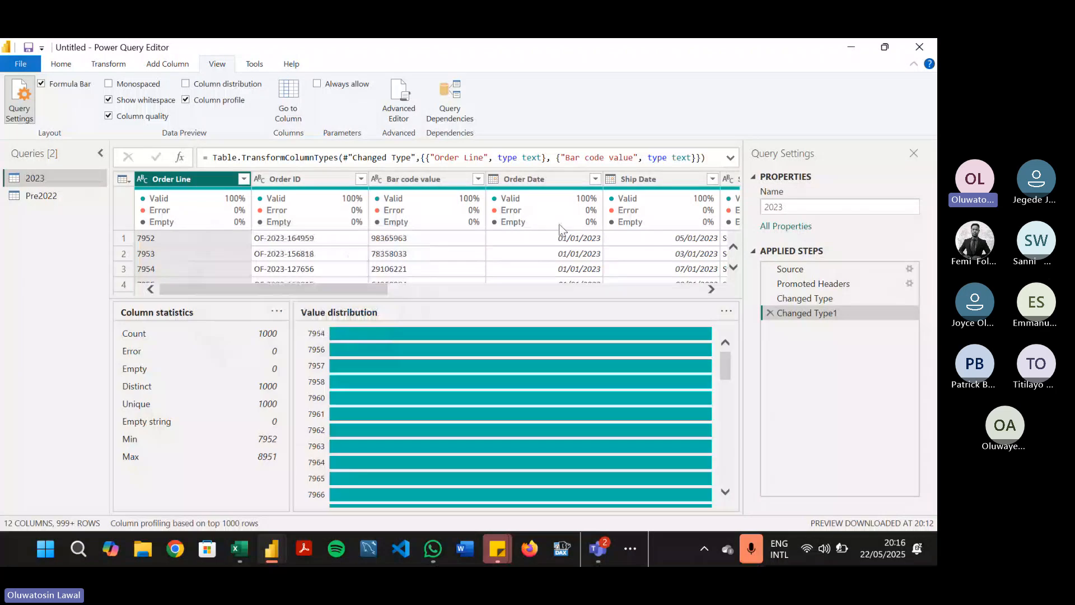
Step: Inspect a cell value in the Order Line column of the 2023 query and turn off the column profile
left_click(340, 240)
left_click(179, 269)
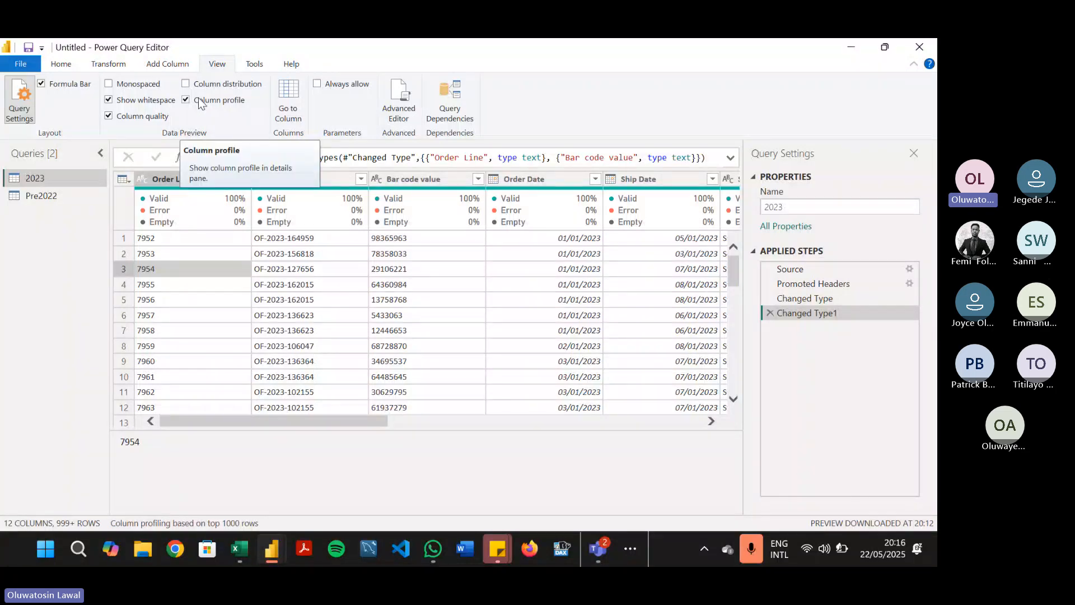
left_click(199, 101)
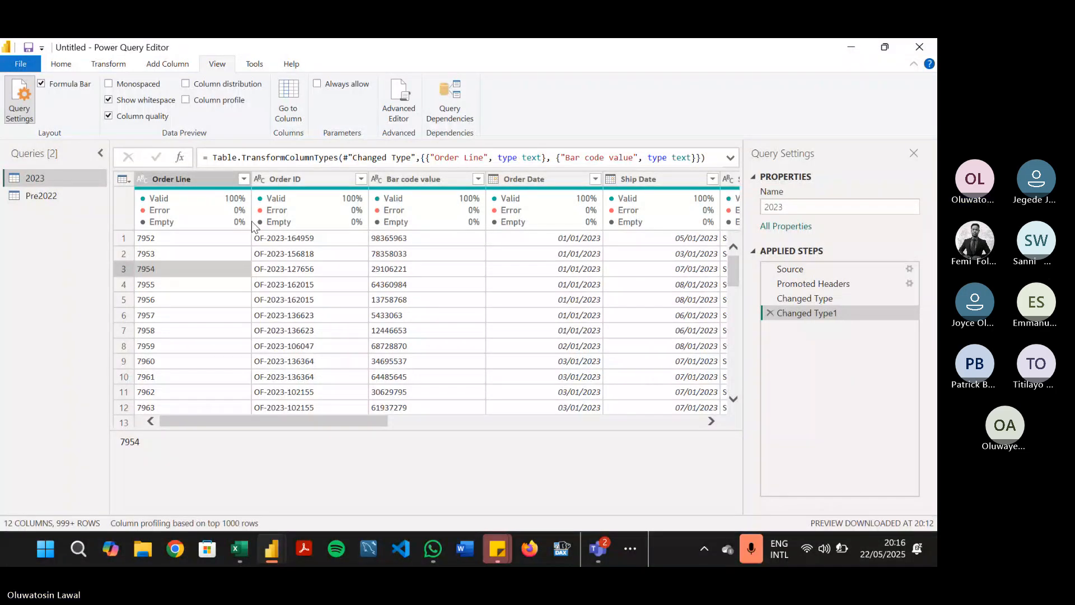
Step: Review the applied steps of the Pre2022 query from Removed Bottom Rows back to Promoted Headers, and return to Changed Type1
left_click(35, 194)
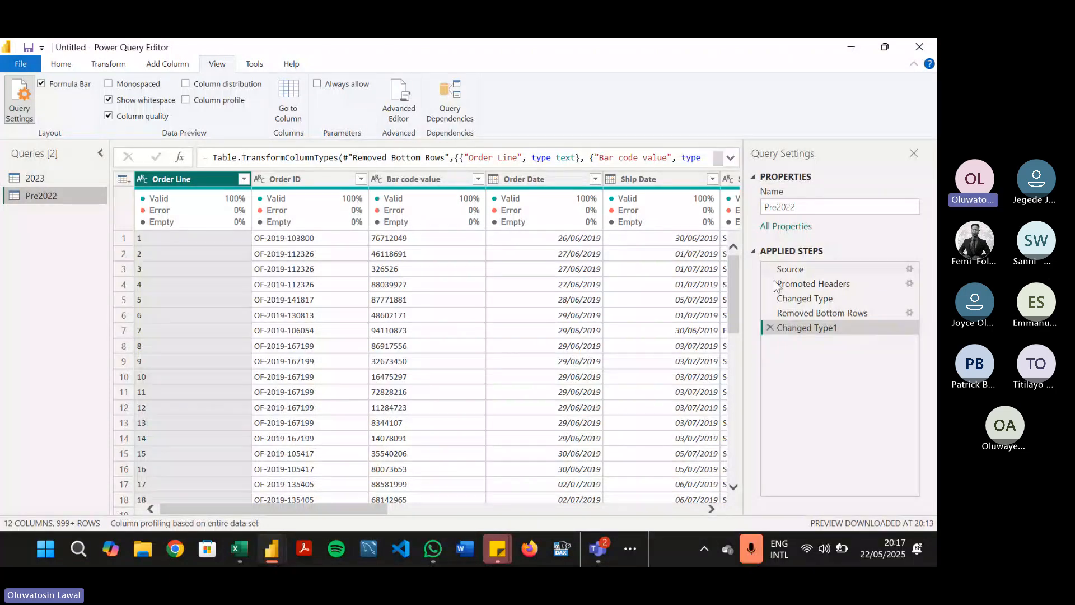
left_click(788, 315)
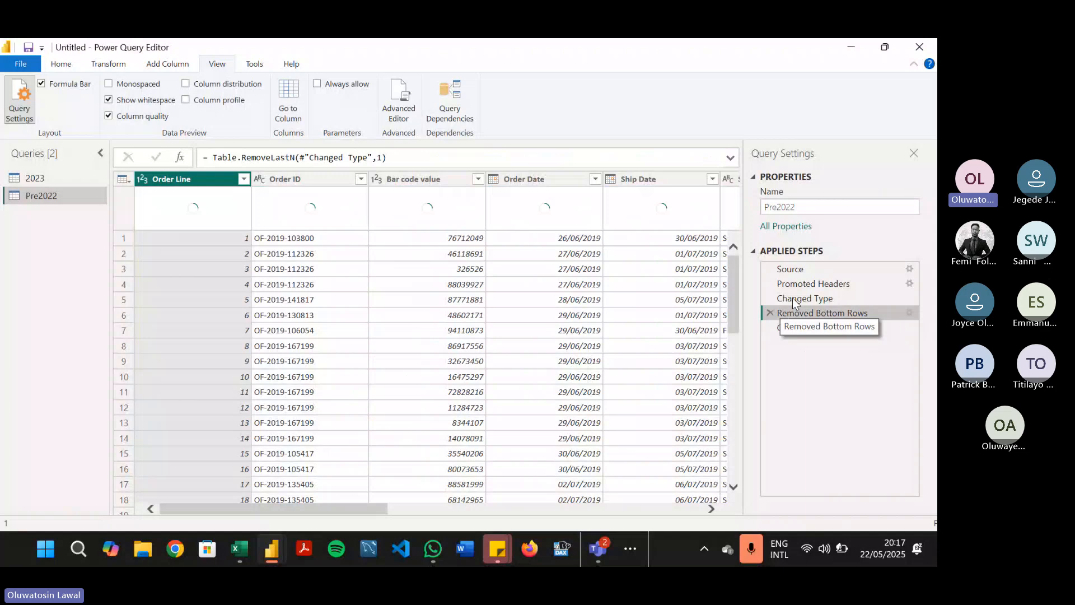
left_click(795, 299)
left_click(795, 284)
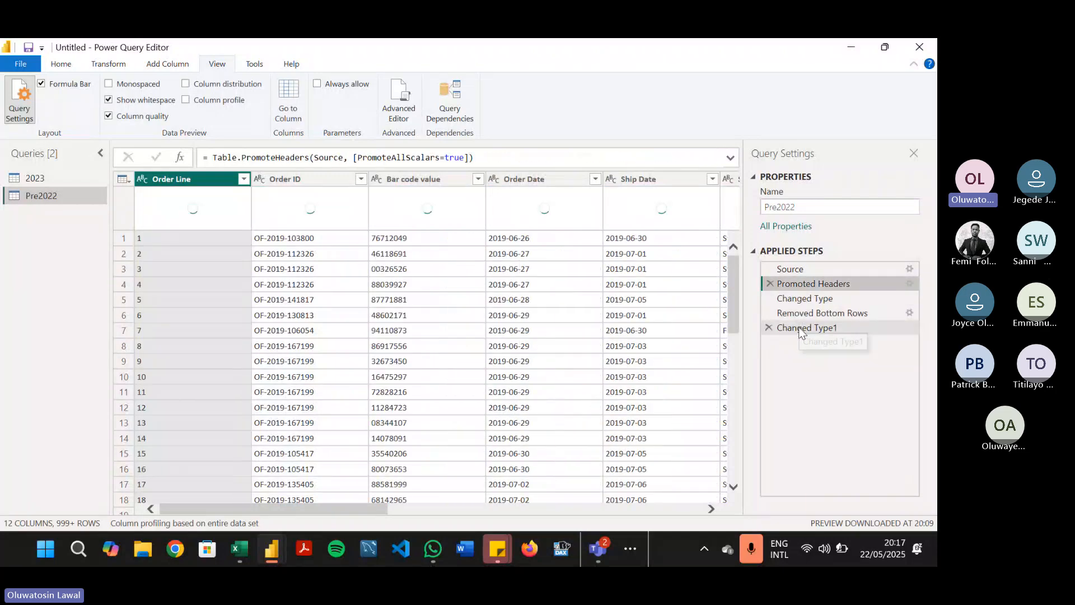
left_click(801, 328)
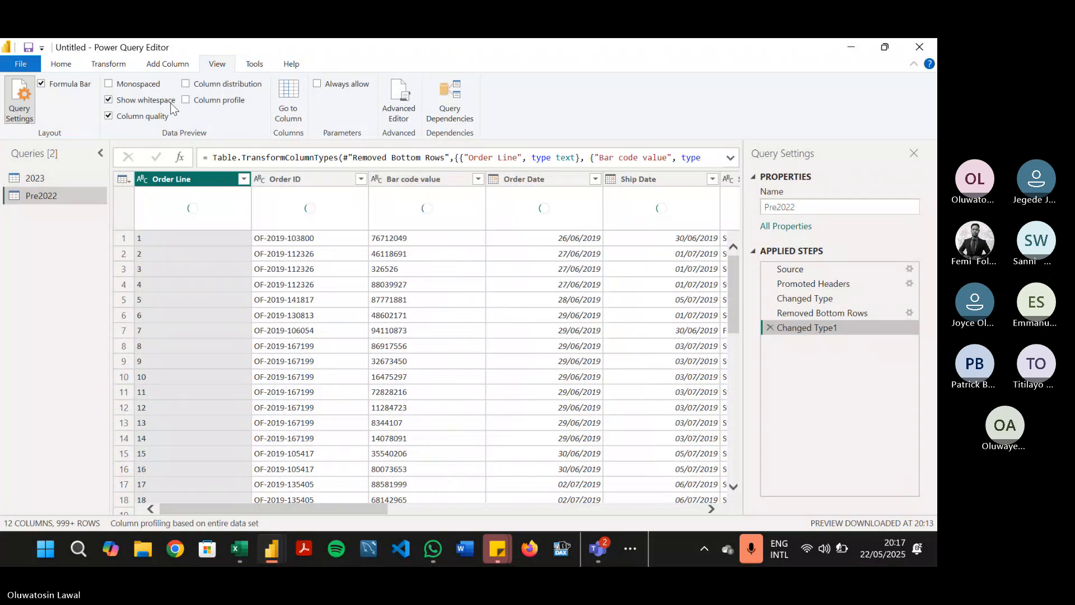
Step: Compare the columns and rows of the 2023 and Pre2022 queries
left_click(62, 64)
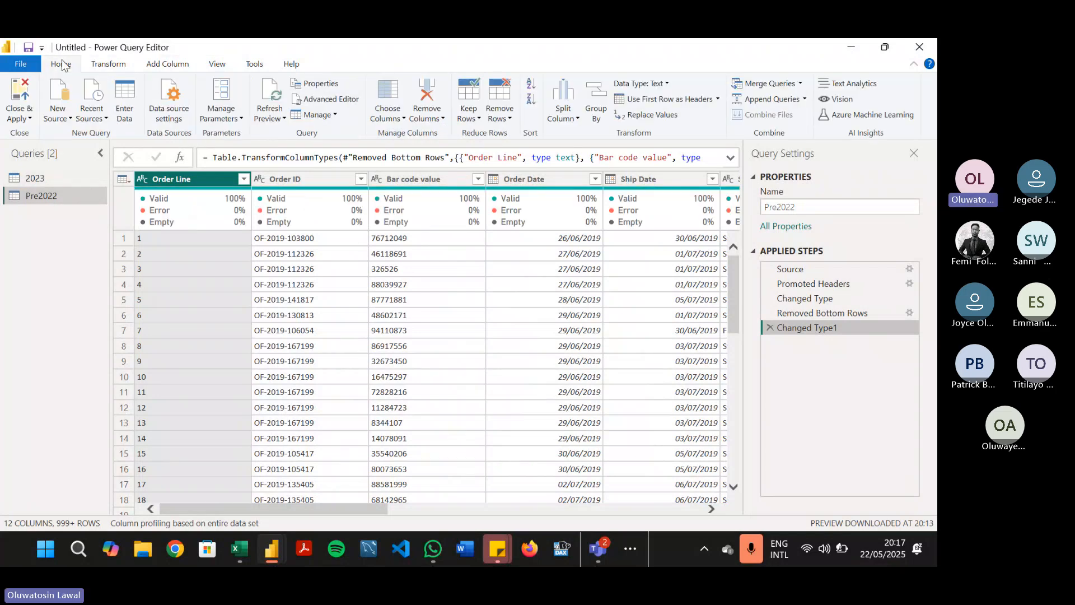
left_click(60, 177)
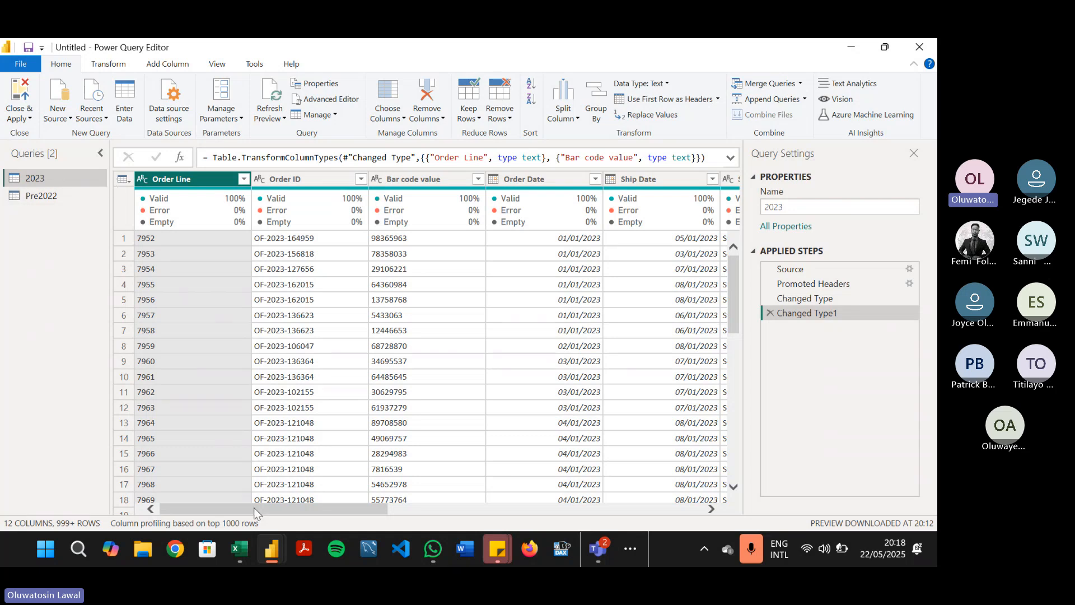
left_click_drag(254, 507, 504, 512)
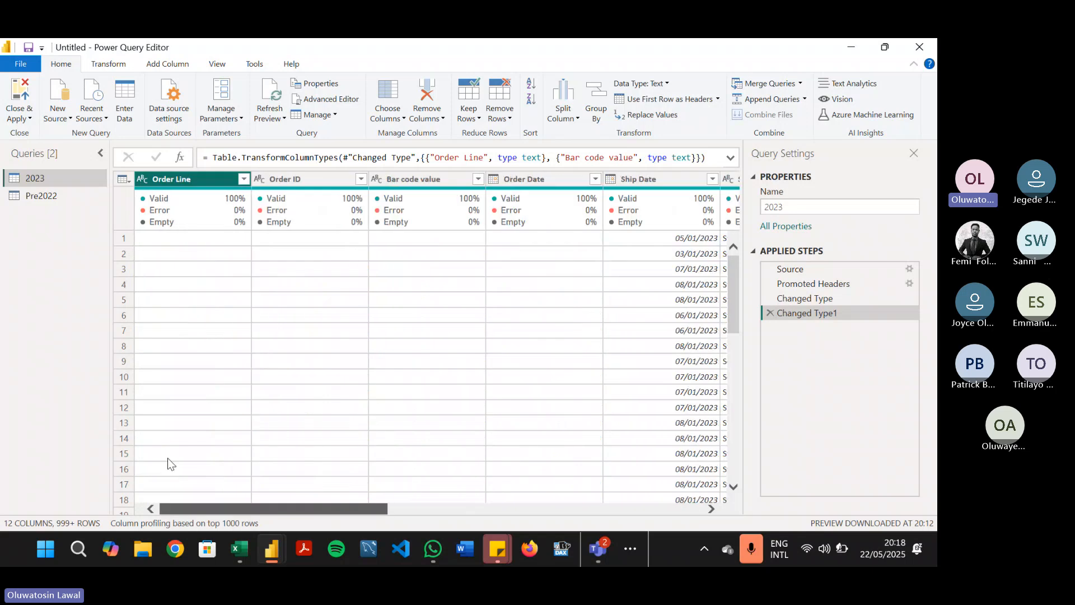
left_click(63, 196)
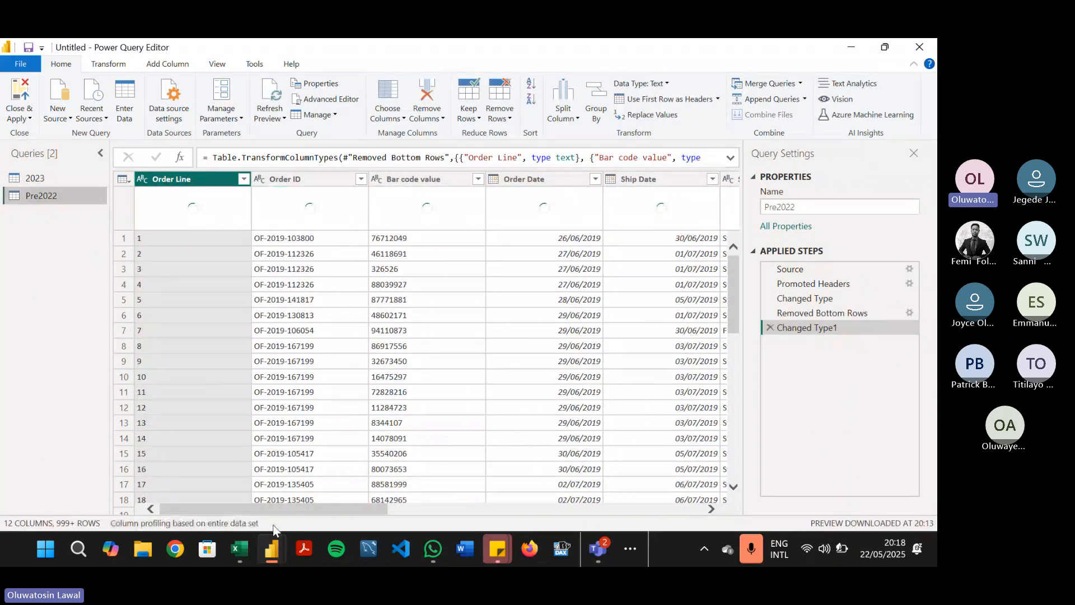
mouse_move(326, 509)
left_mouse_down()
mouse_move(633, 553)
mouse_move(334, 523)
left_mouse_up()
left_click(59, 200)
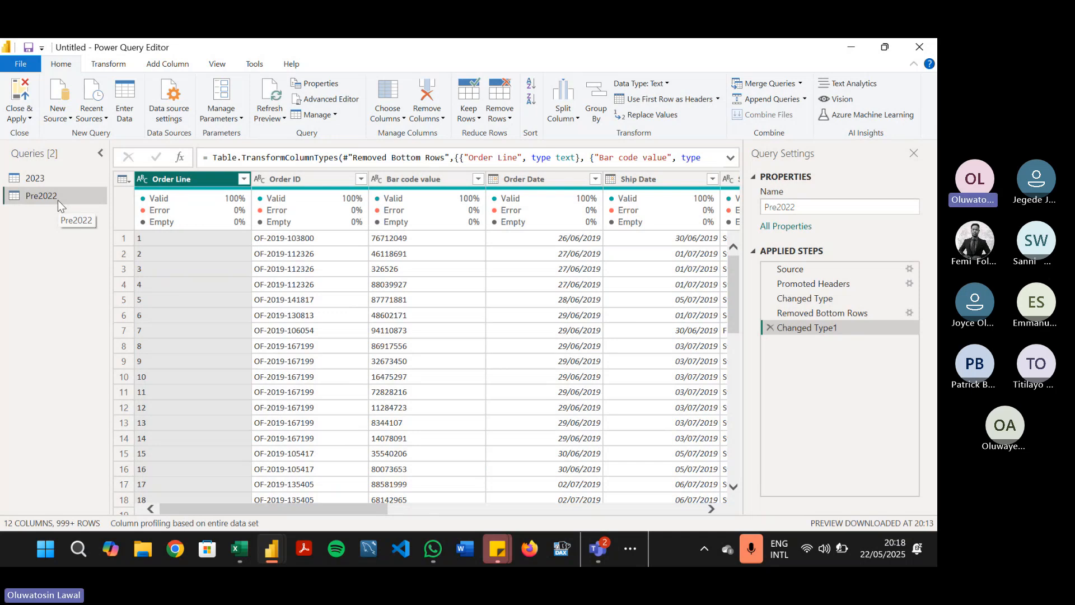
left_click(805, 100)
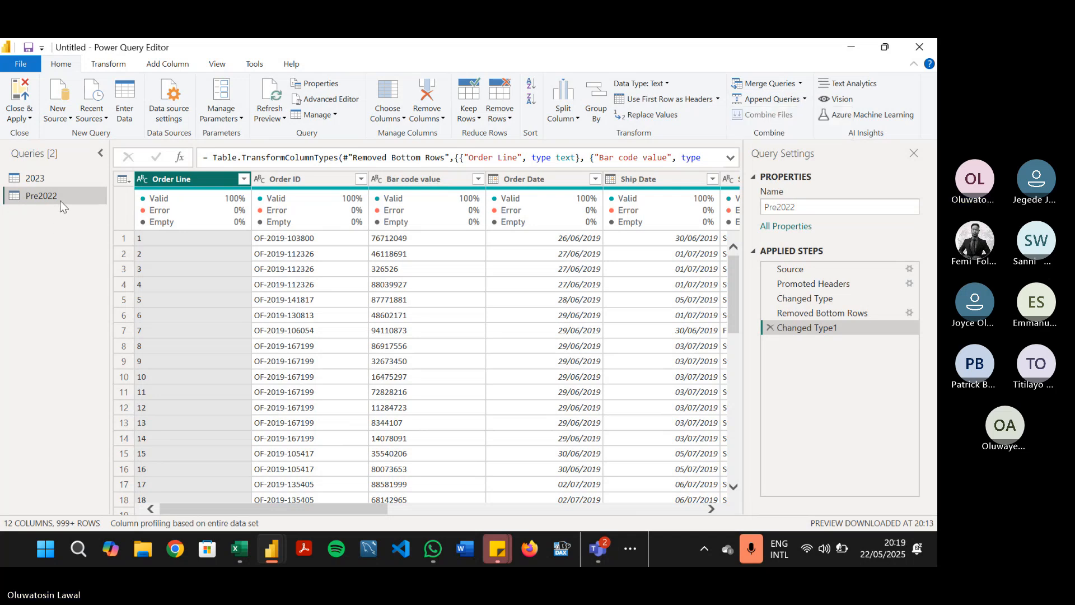
left_click(61, 177)
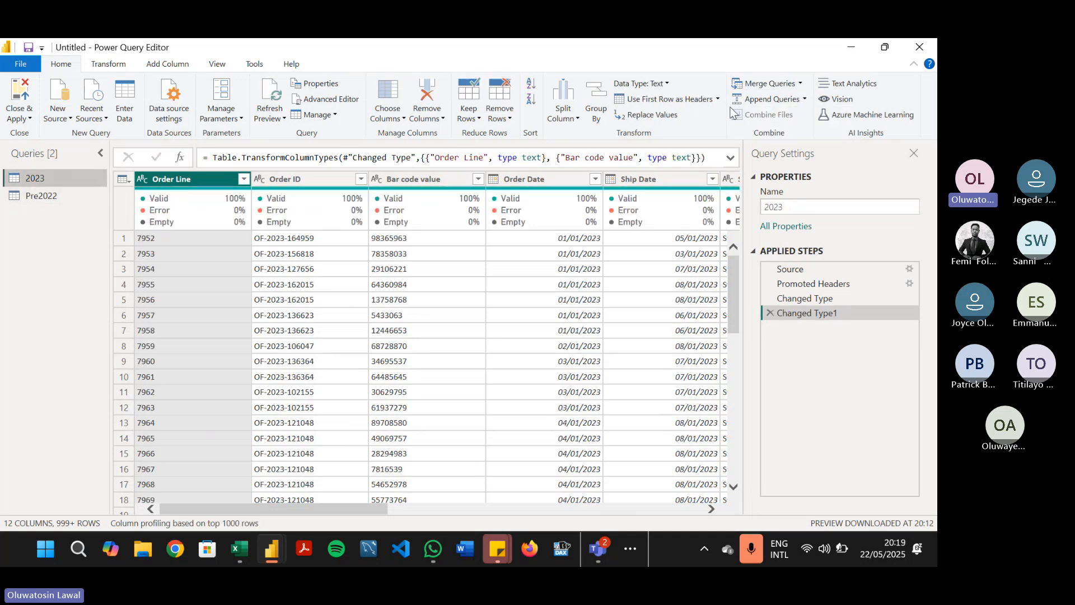
left_click(806, 100)
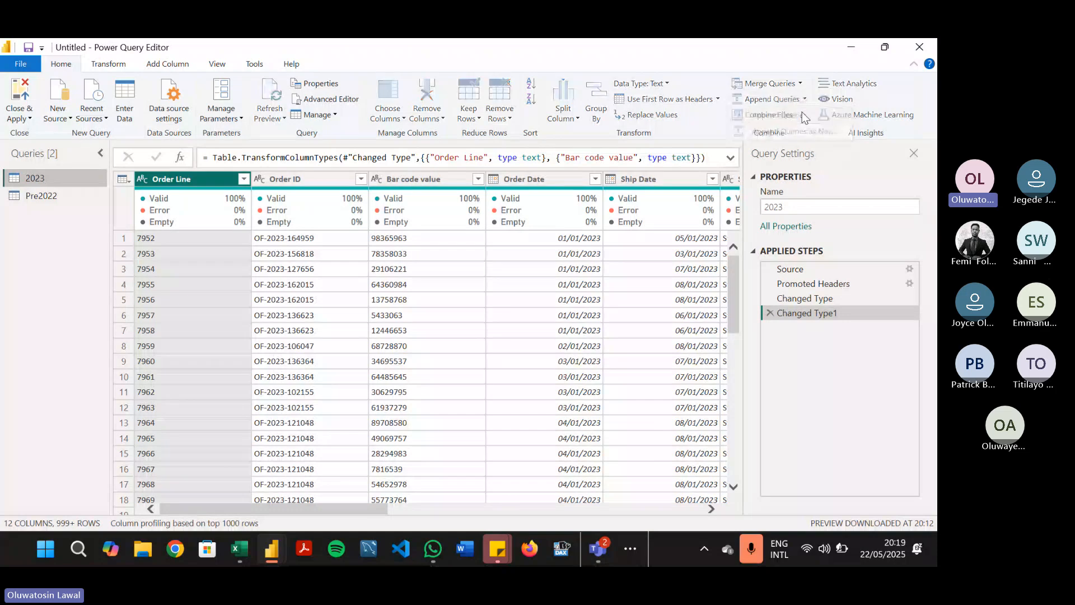
left_click(804, 117)
left_click(342, 311)
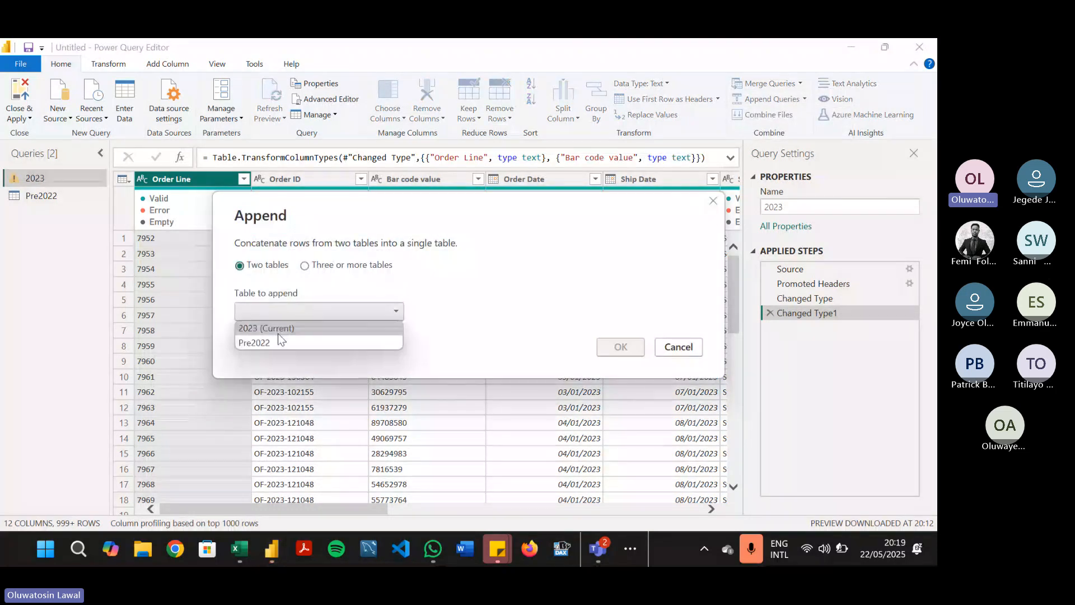
left_click(273, 341)
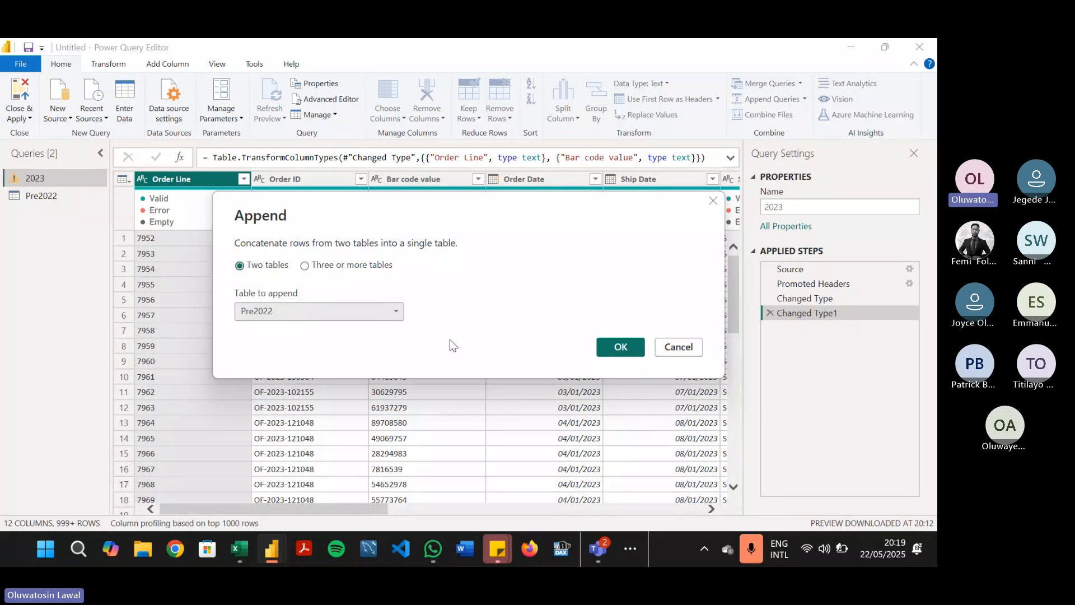
left_click(689, 351)
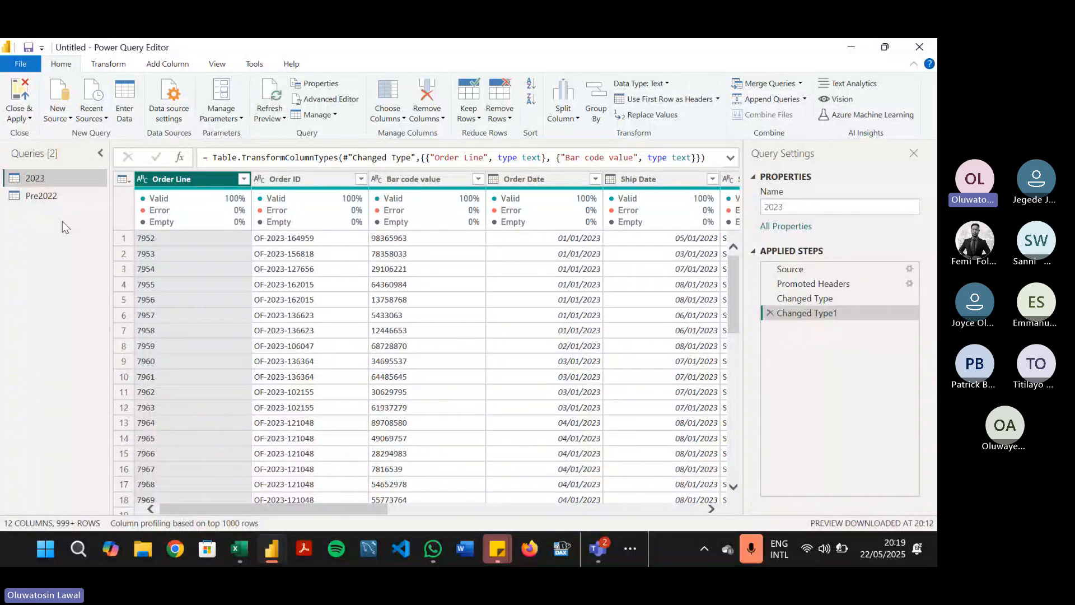
Step: Append the 2023 and Pre2022 tables as a new query, with 2023 as the first table and Pre2022 as the second
left_click(81, 191)
left_click(67, 178)
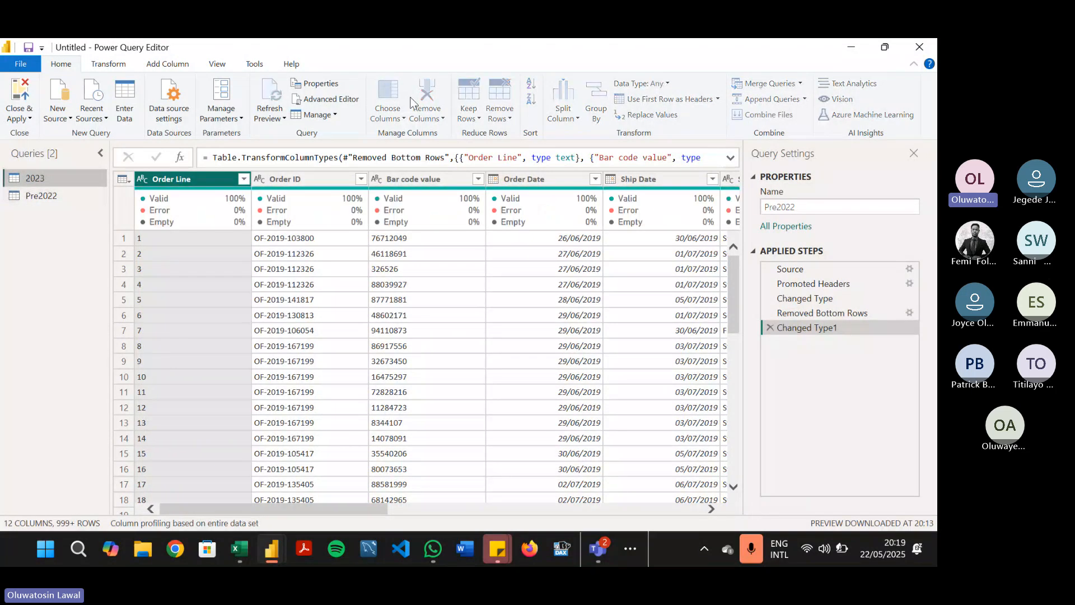
left_click(804, 101)
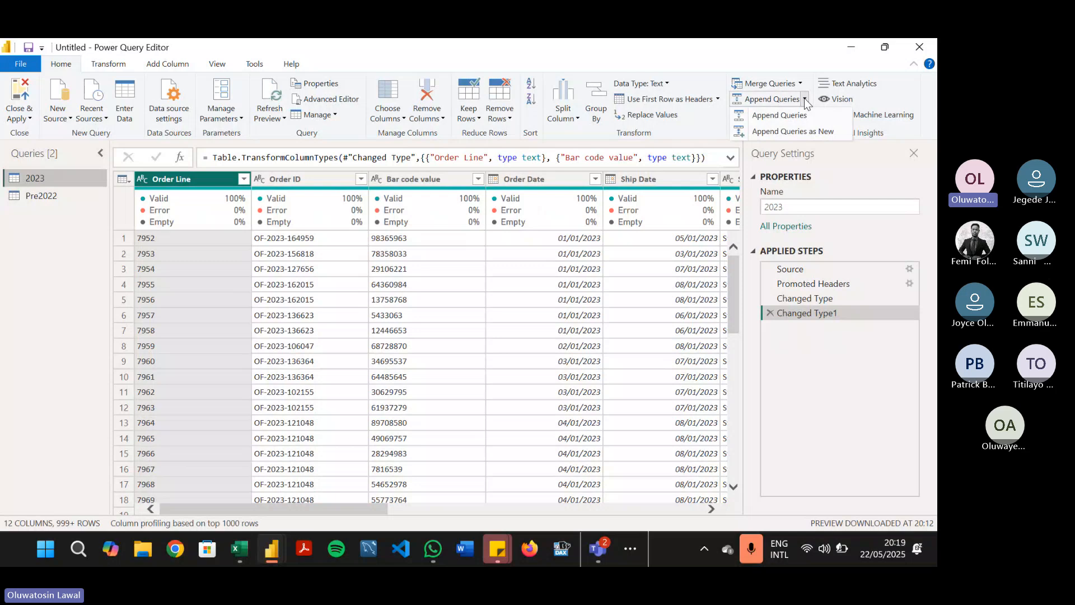
left_click(795, 130)
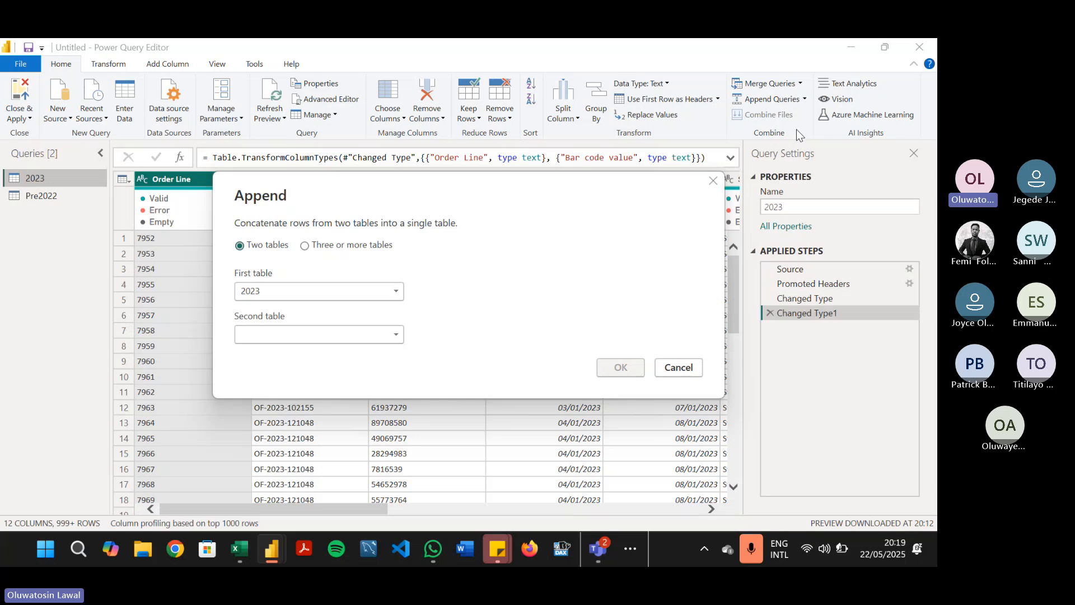
left_click(330, 245)
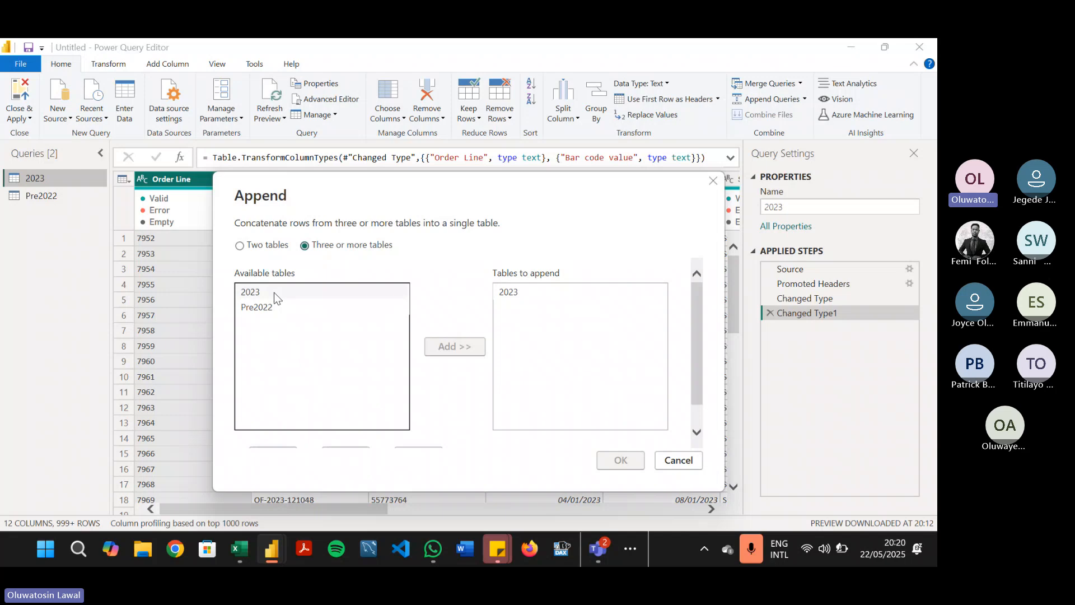
left_click(358, 307)
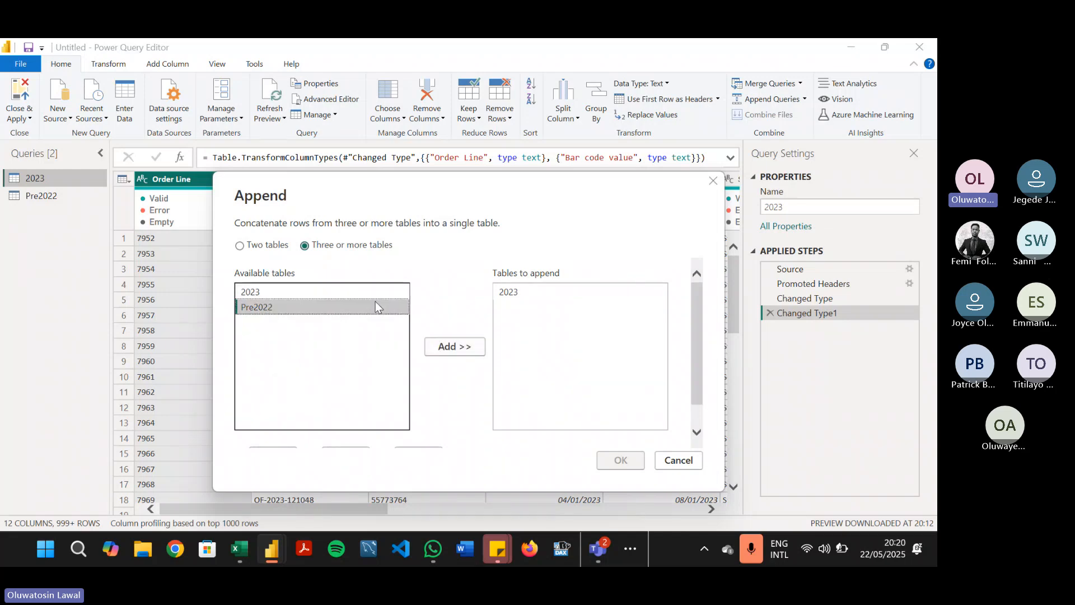
left_click(480, 347)
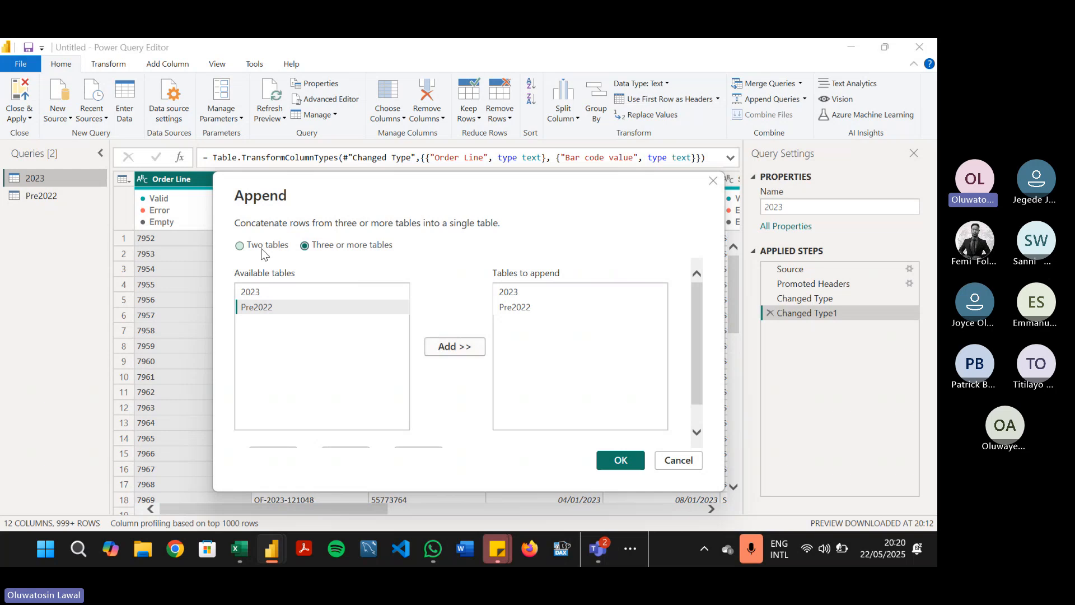
left_click(241, 245)
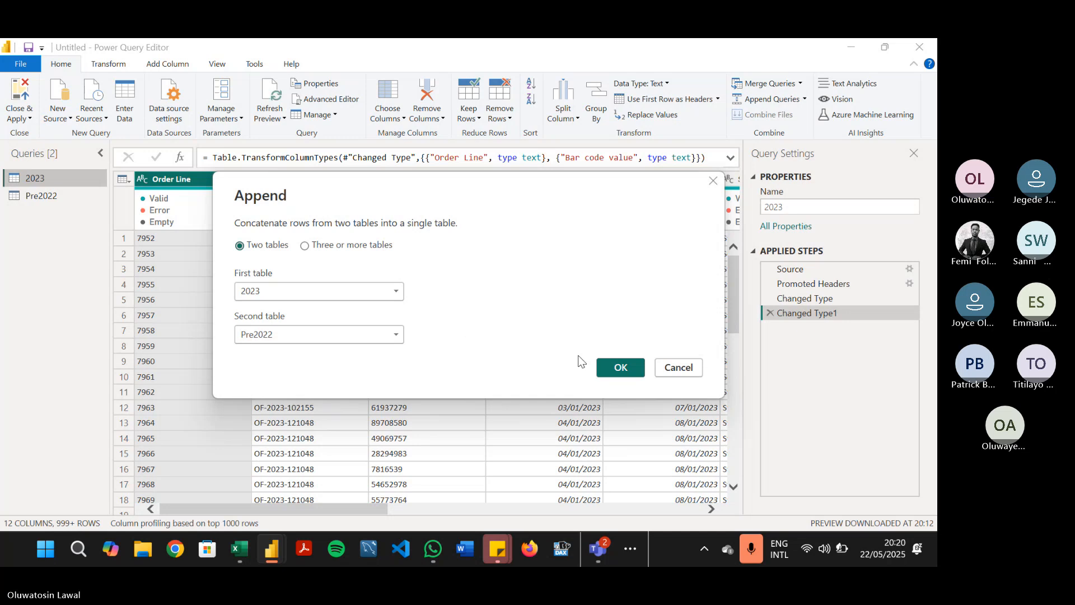
left_click(620, 368)
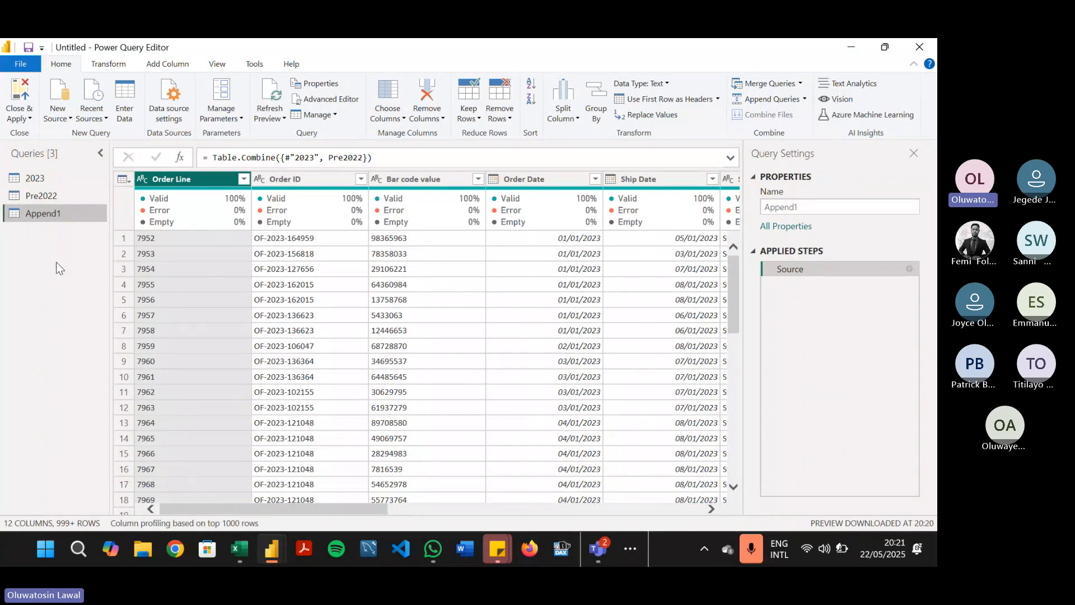
Step: Rename the appended query as Sales Data
double_click(65, 216)
type("Sa")
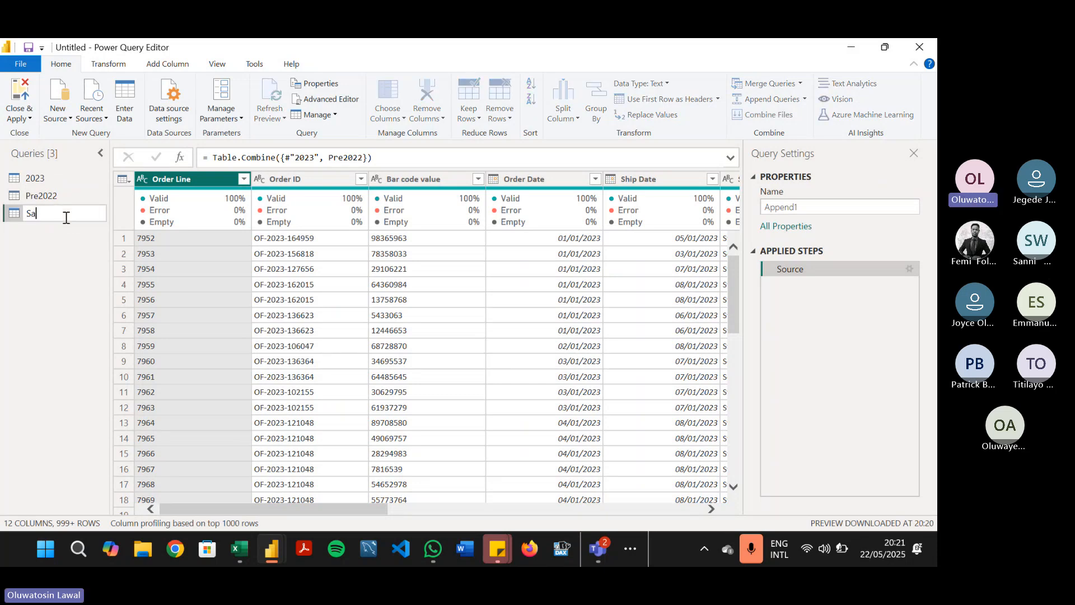
type("les Data")
key("Return")
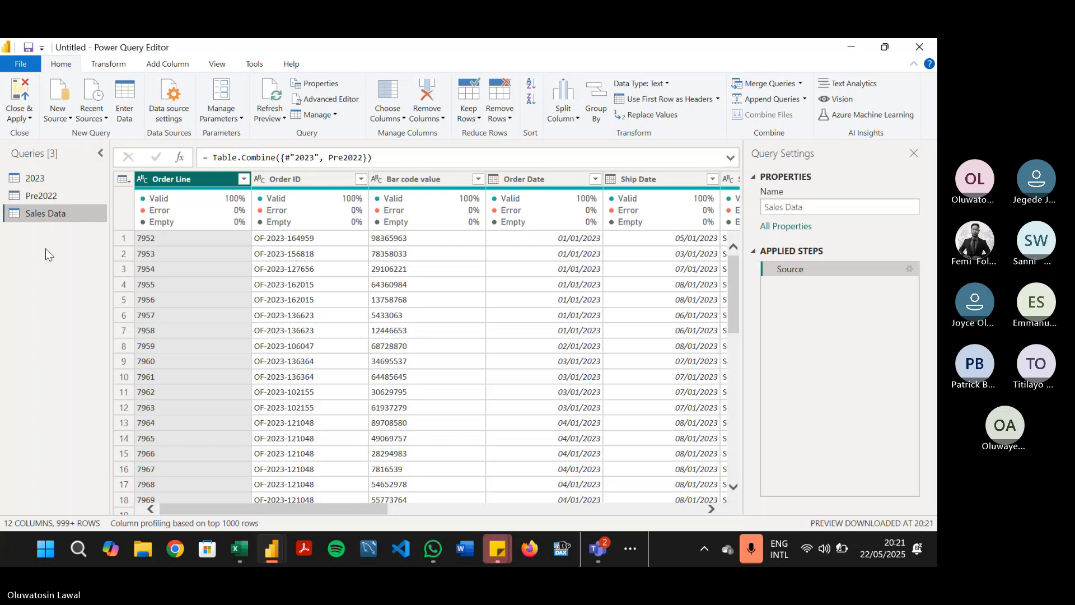
Step: Check the row and column counts of the 2023 and Pre2022 queries against the combined Sales Data query
left_click(66, 180)
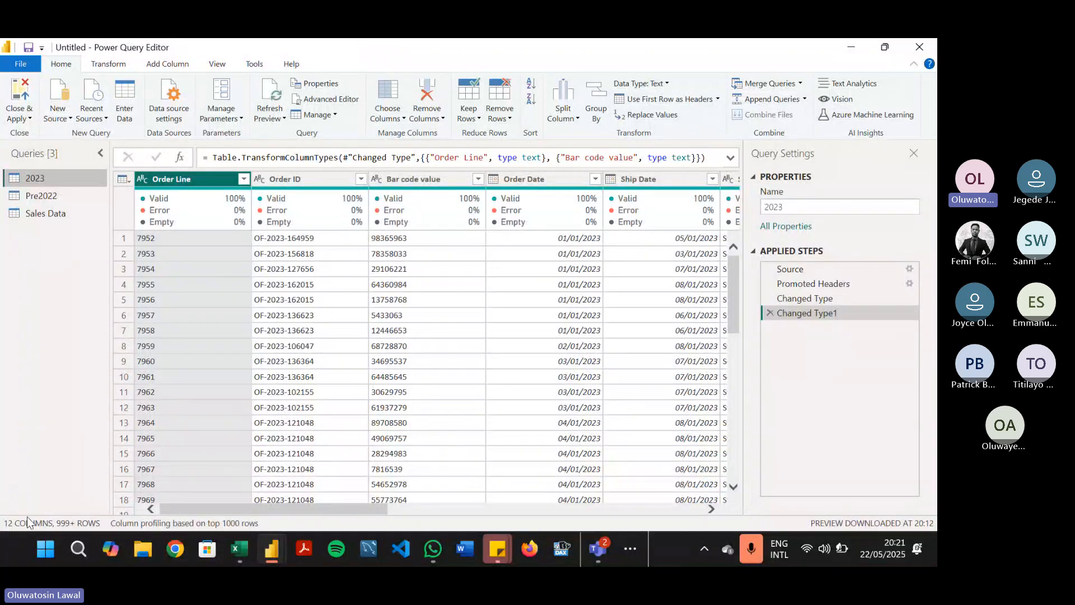
left_click(51, 200)
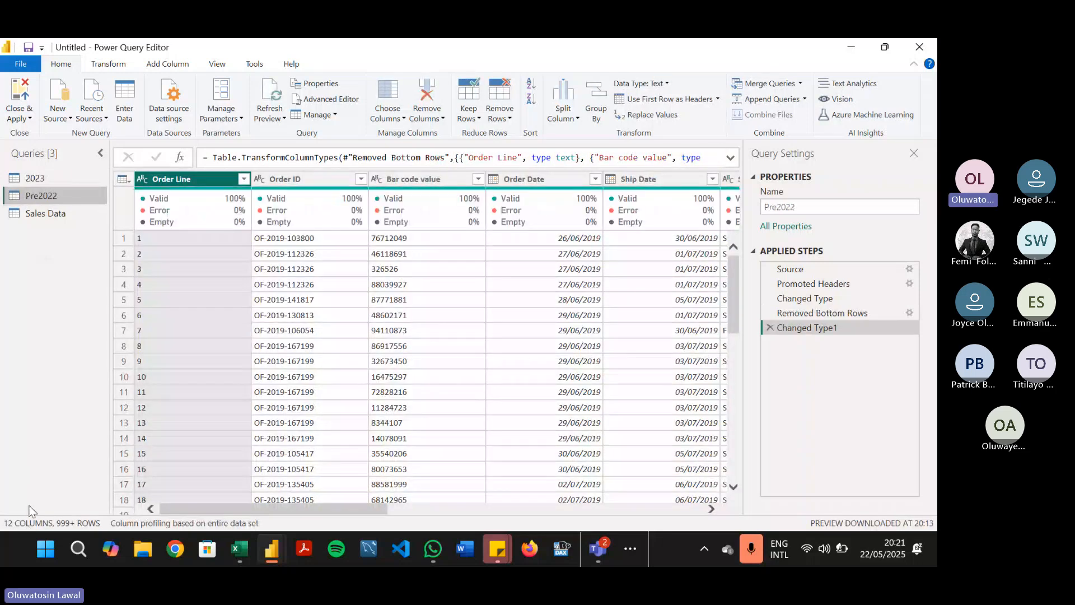
left_click(56, 177)
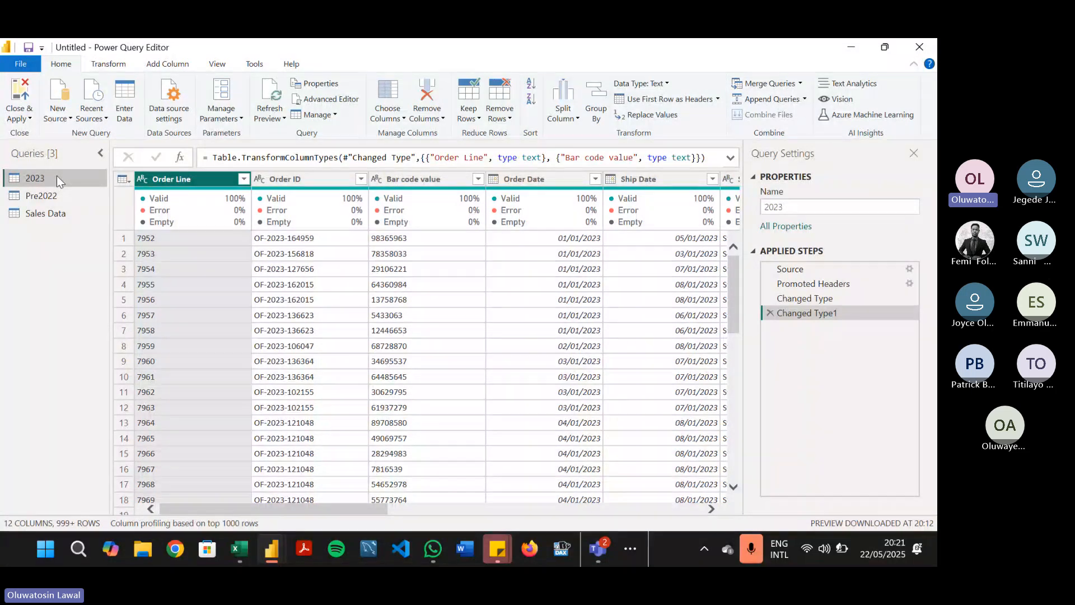
left_click(58, 212)
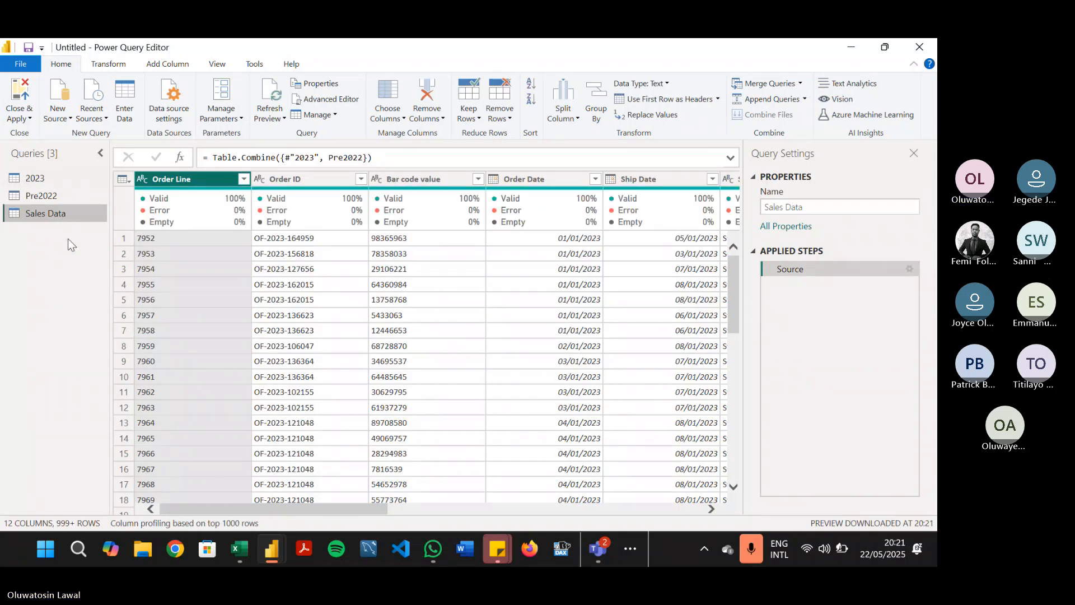
Step: Rename the Order Line column in the 2023 query to Order Lines and compare its header with the Pre2022 query
left_click(61, 179)
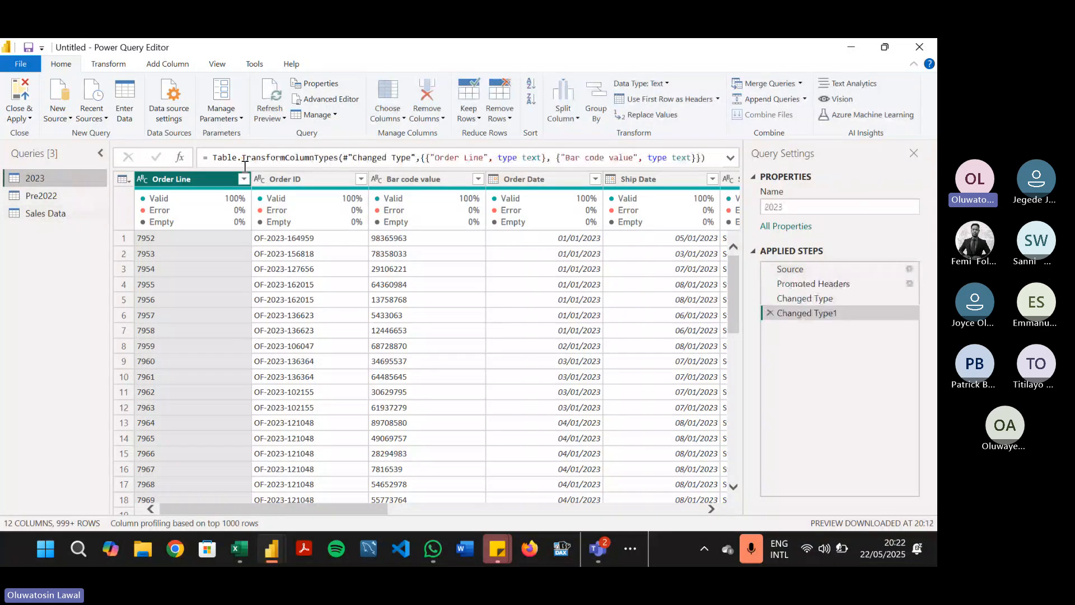
double_click(196, 181)
type("s")
key("Return")
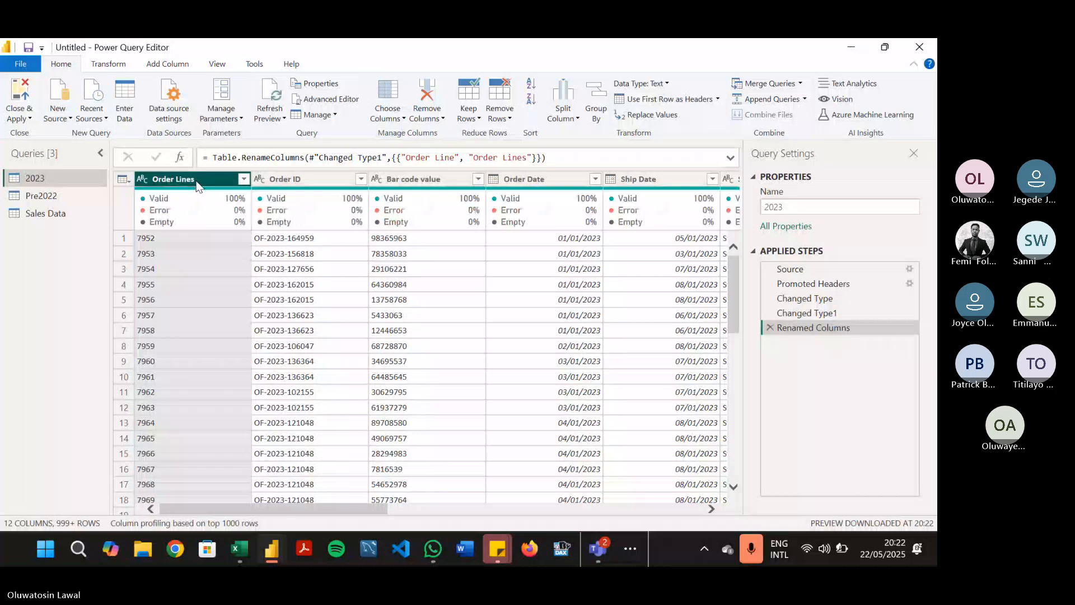
left_click(78, 196)
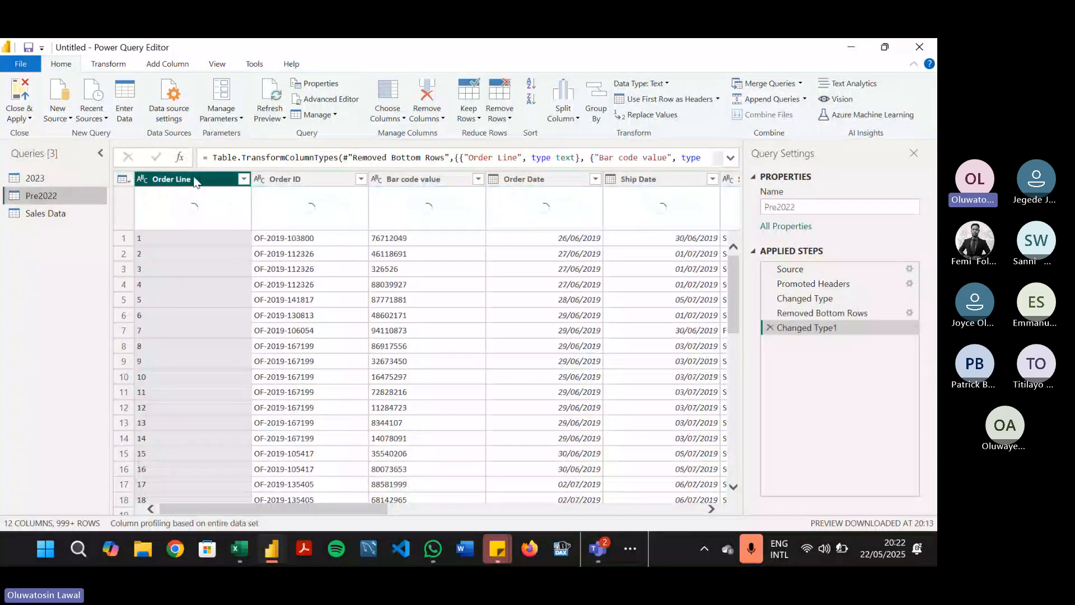
left_click(82, 179)
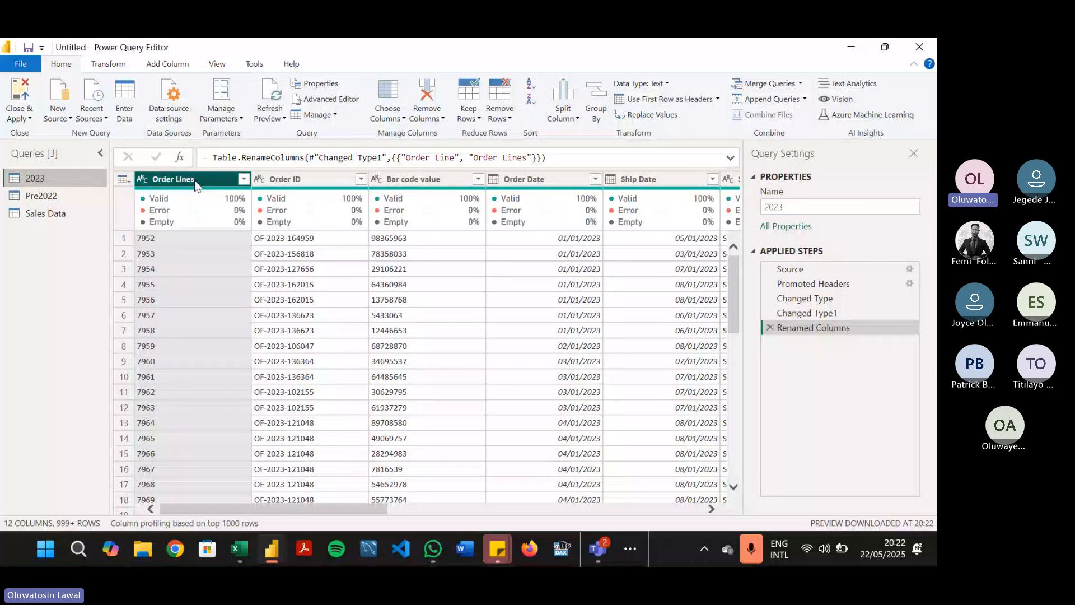
Step: Compare the first and last columns of the combined Sales Data query with those of the 2023 and Pre2022 queries
left_click(74, 217)
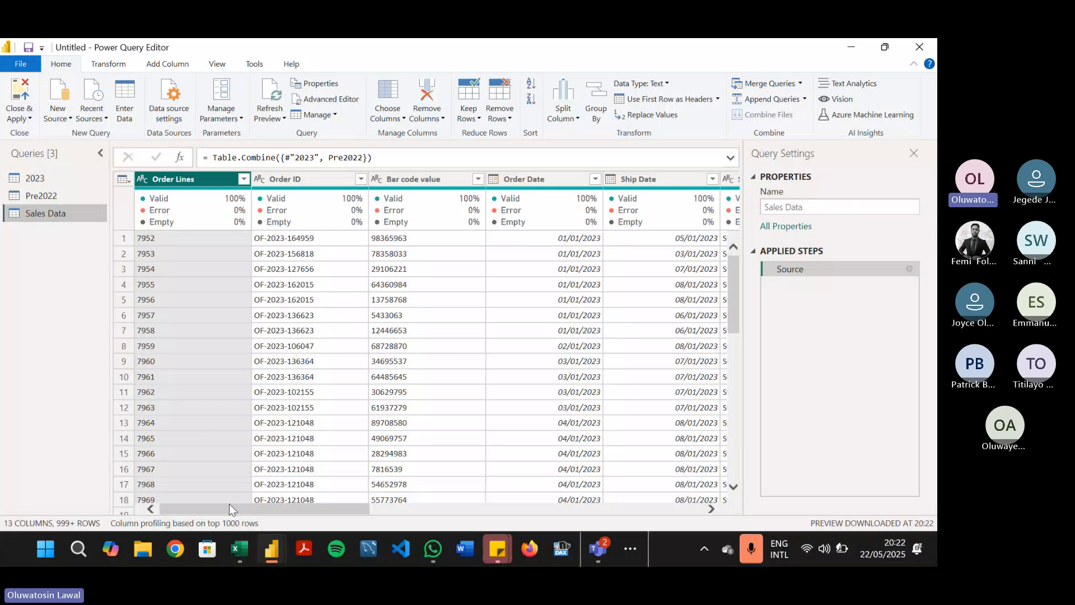
left_click_drag(229, 504, 610, 511)
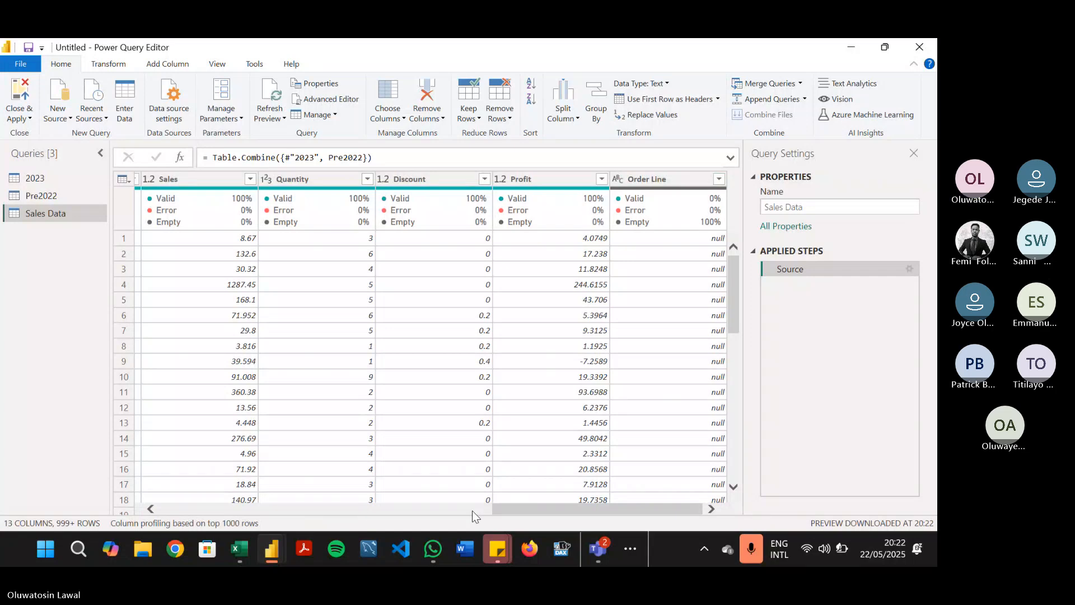
left_click_drag(498, 510, 163, 509)
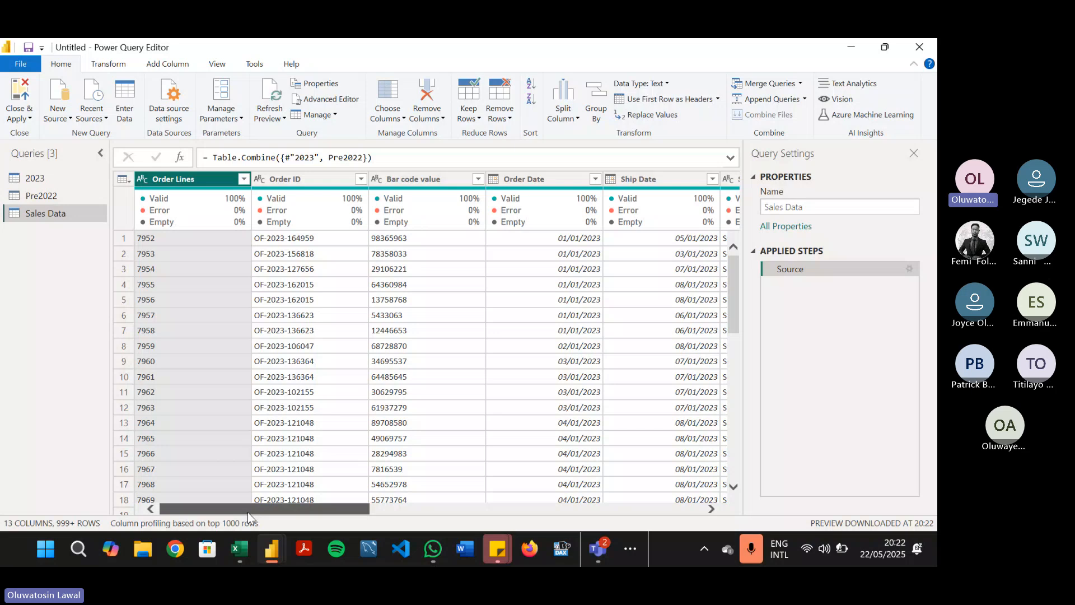
left_click_drag(248, 512, 654, 450)
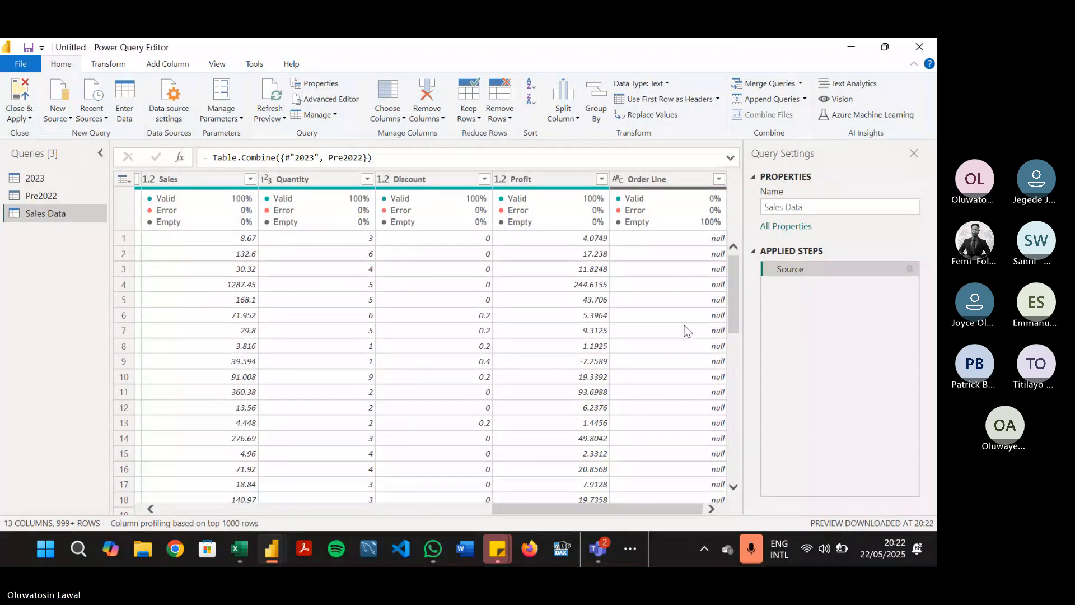
left_click(51, 181)
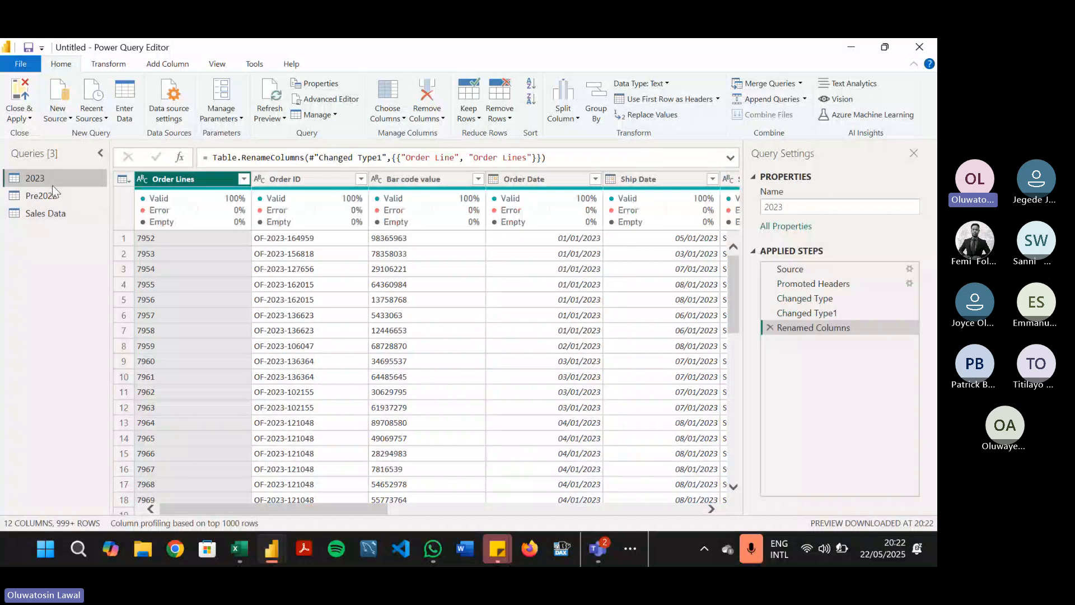
left_click(53, 195)
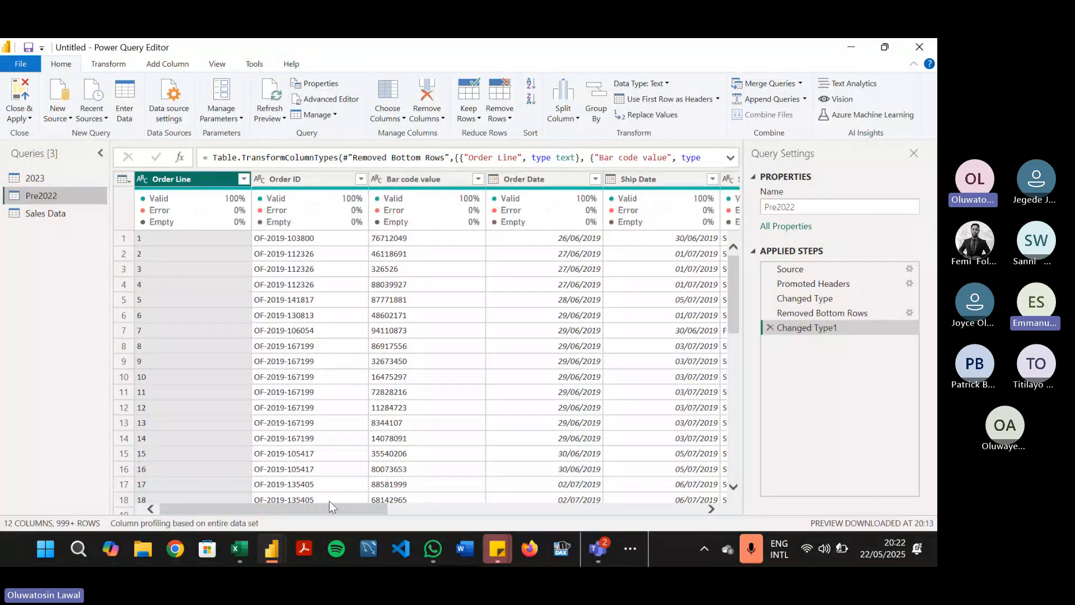
left_click_drag(329, 507, 760, 472)
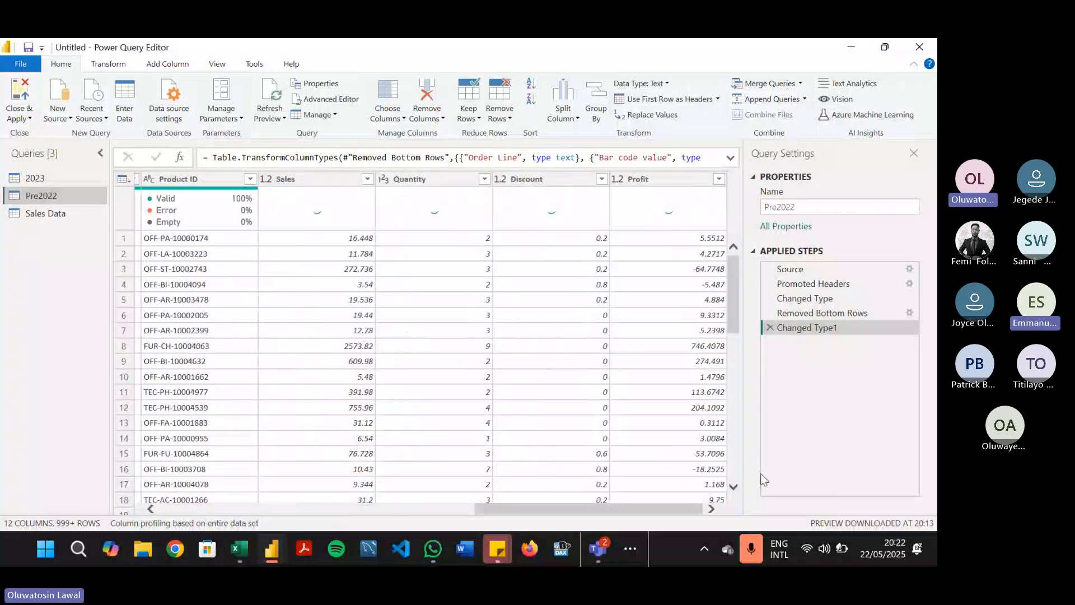
Step: Base the Sales Data query's column profiling on the entire data set and check the quality of its last column, Order Line
left_click(45, 213)
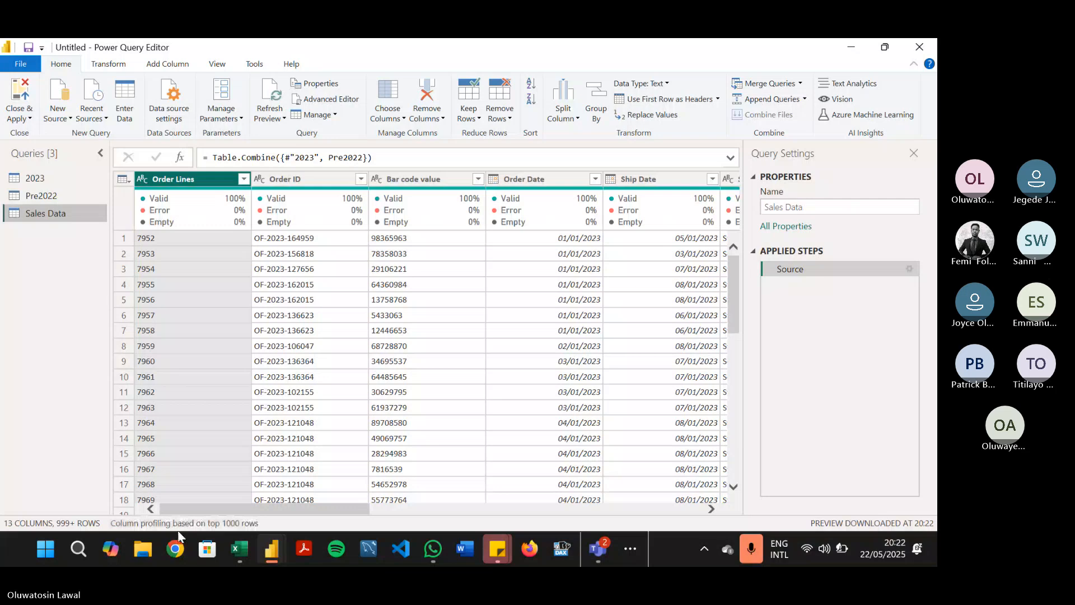
left_click(162, 526)
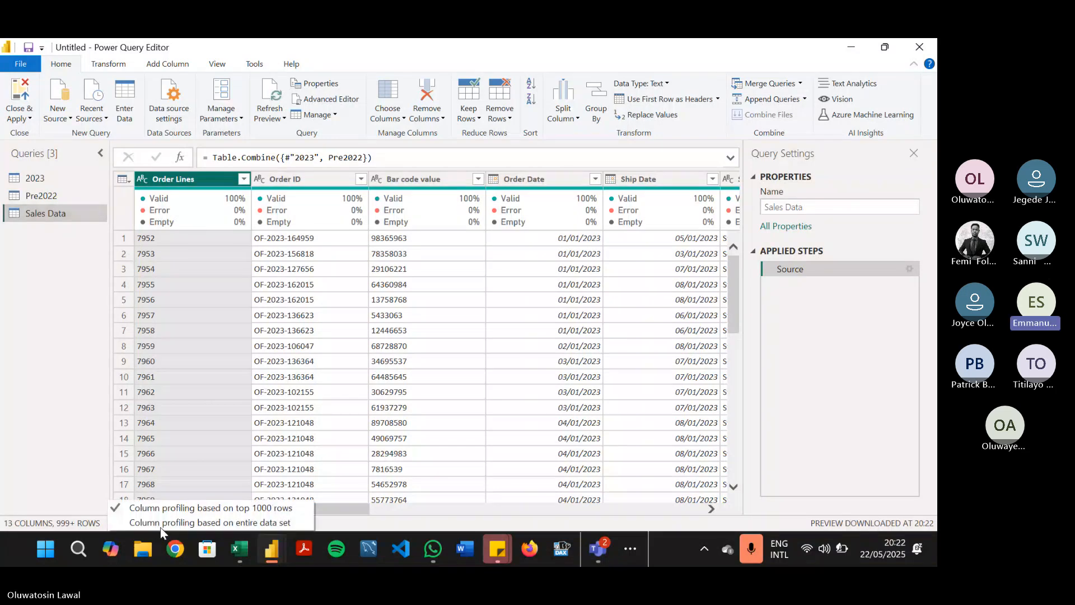
left_click(162, 525)
left_click_drag(343, 508, 696, 489)
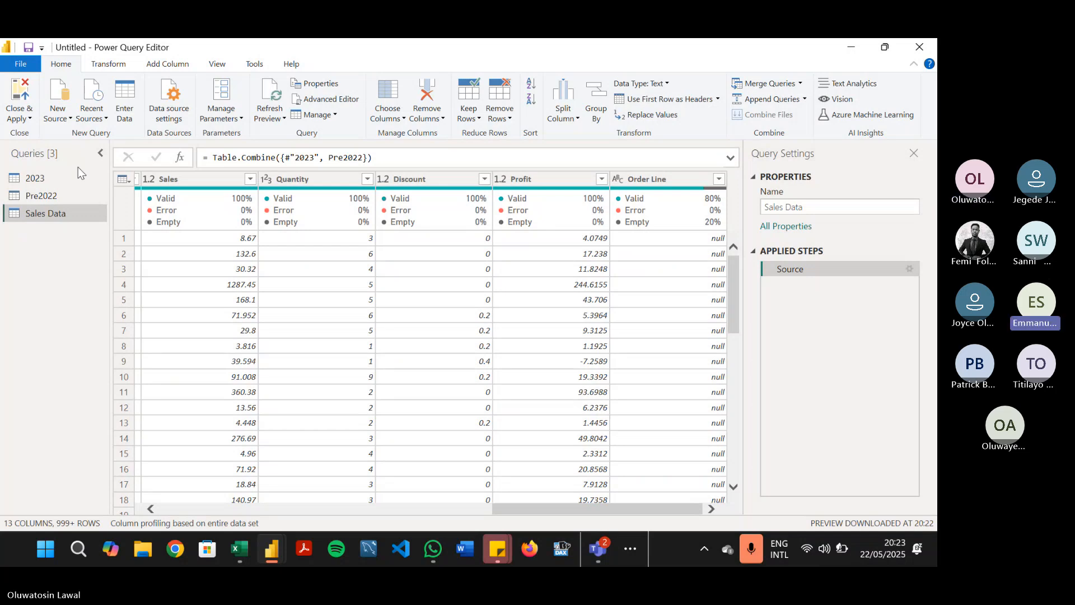
Step: Delete the Renamed Columns step from the 2023 query and check the columns of Sales Data
left_click(58, 179)
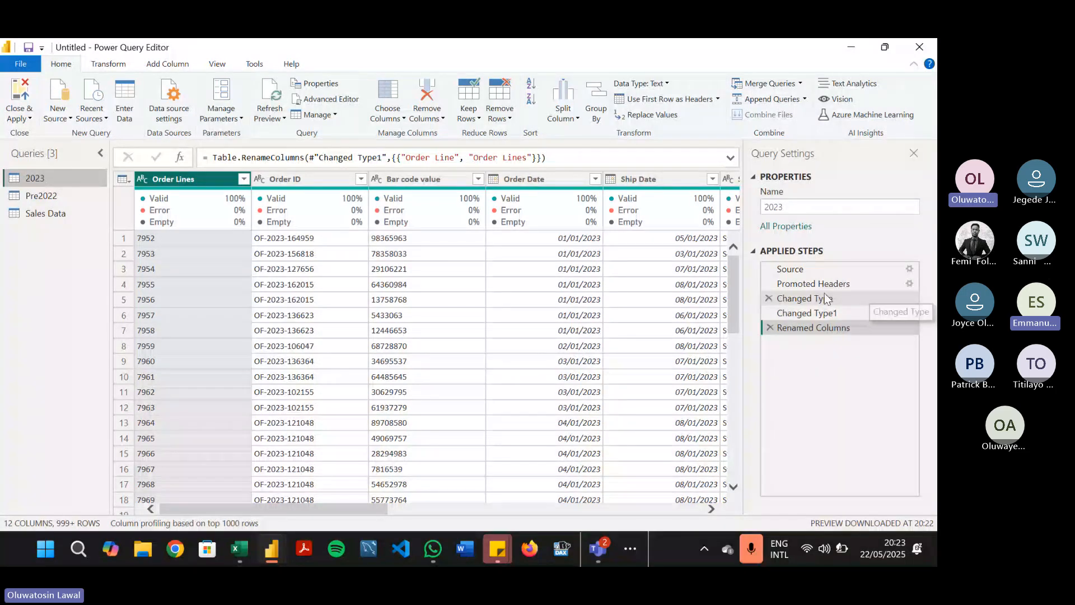
left_click(770, 327)
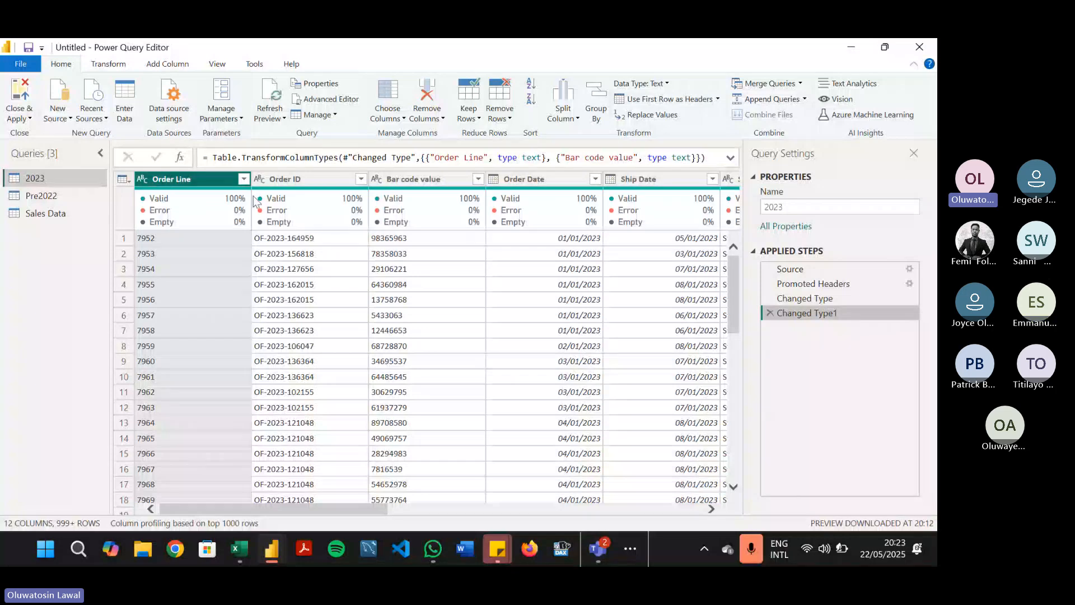
left_click(44, 213)
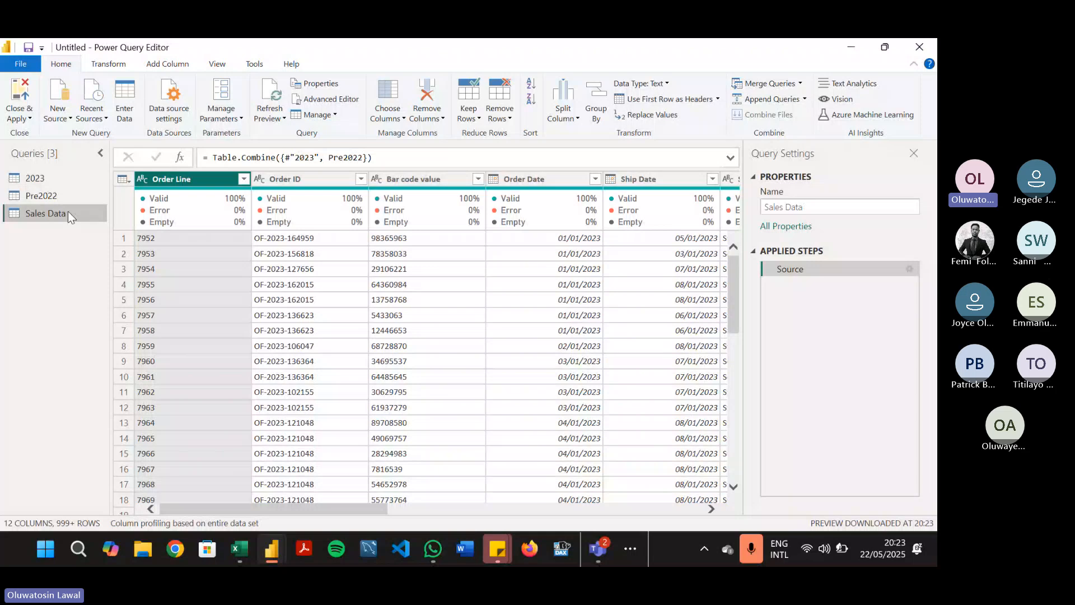
Step: Compare the Order Line headers of the 2023 and Pre2022 queries, and rename the 2023 column as Order Lines
left_click(35, 178)
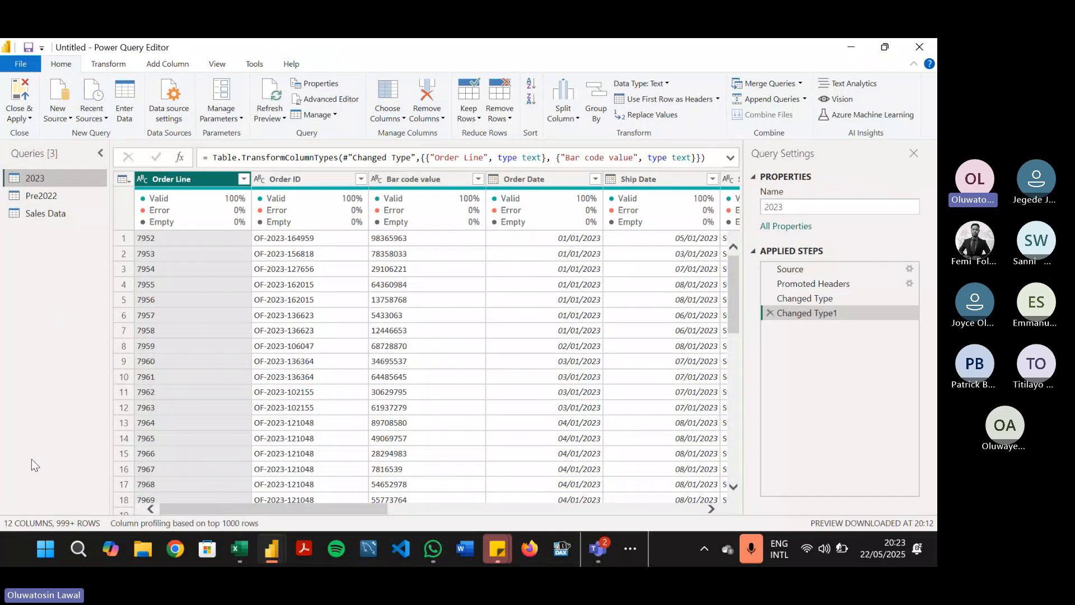
left_click(62, 200)
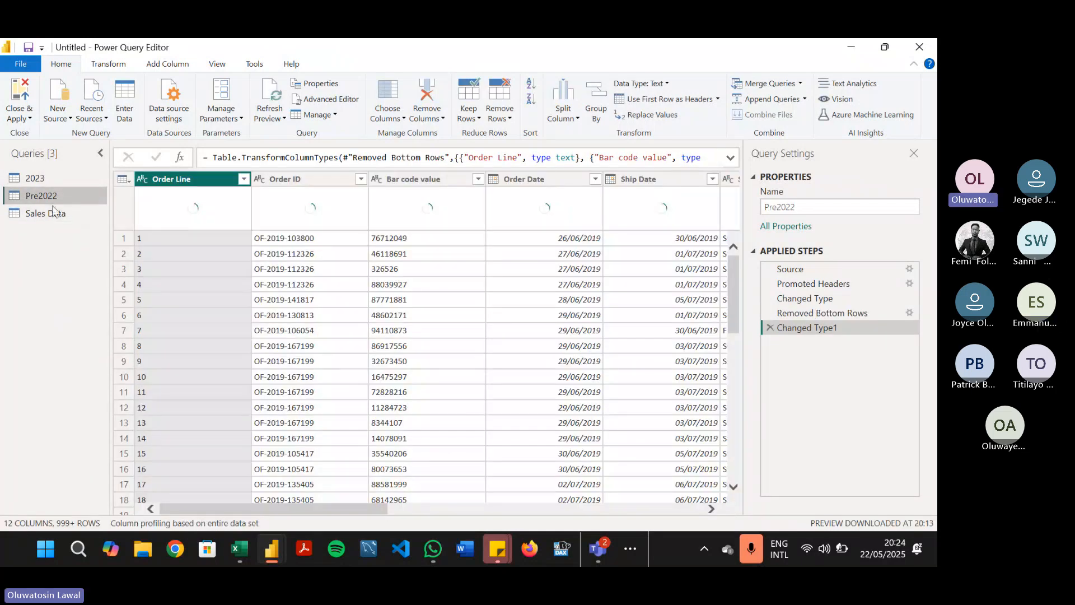
left_click(56, 170)
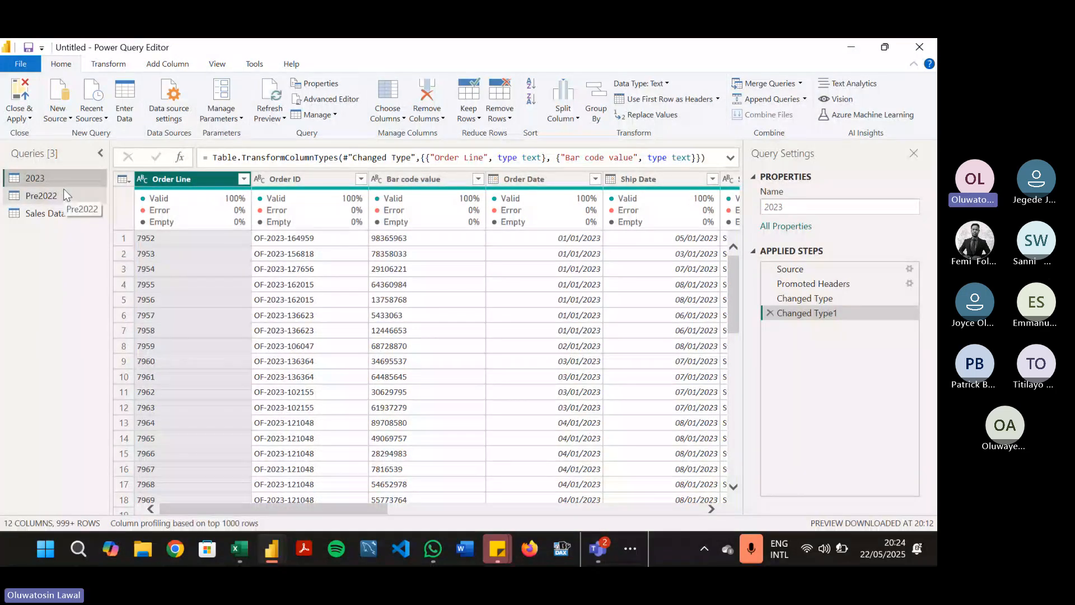
left_click(66, 194)
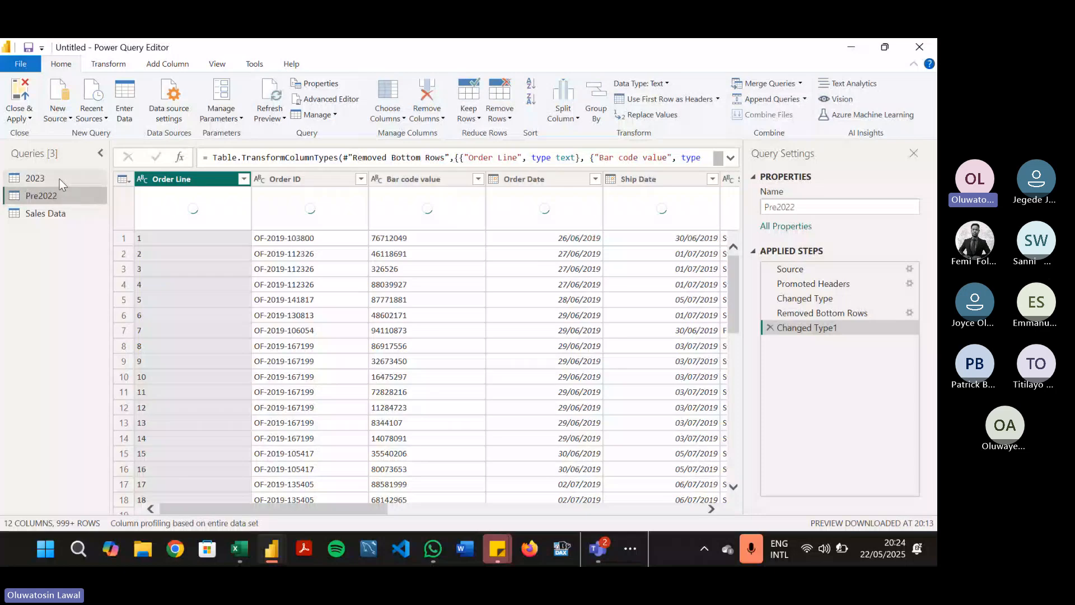
left_click(60, 179)
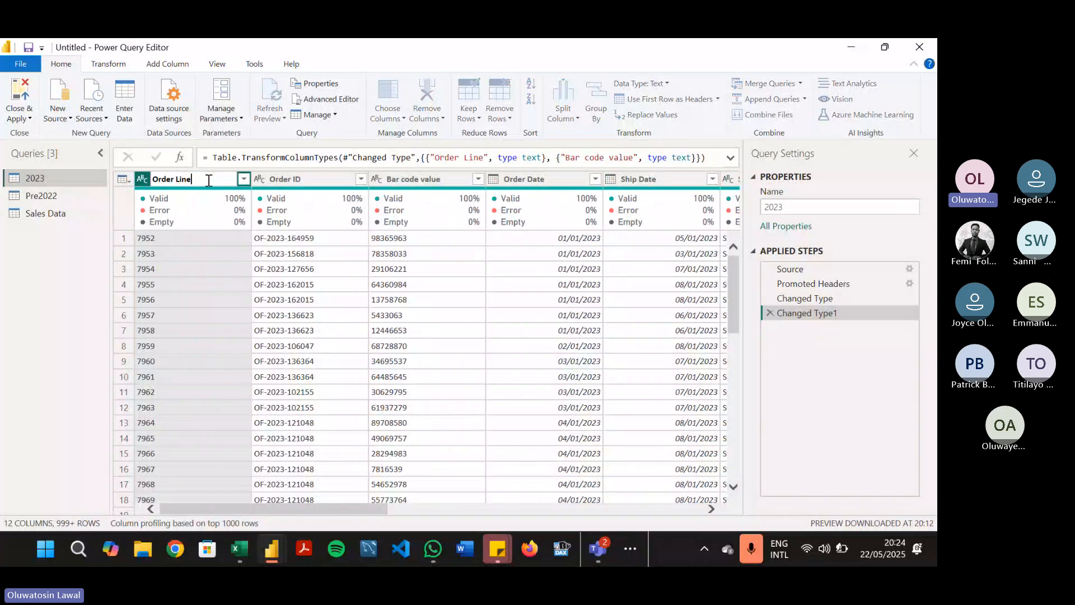
key("Return")
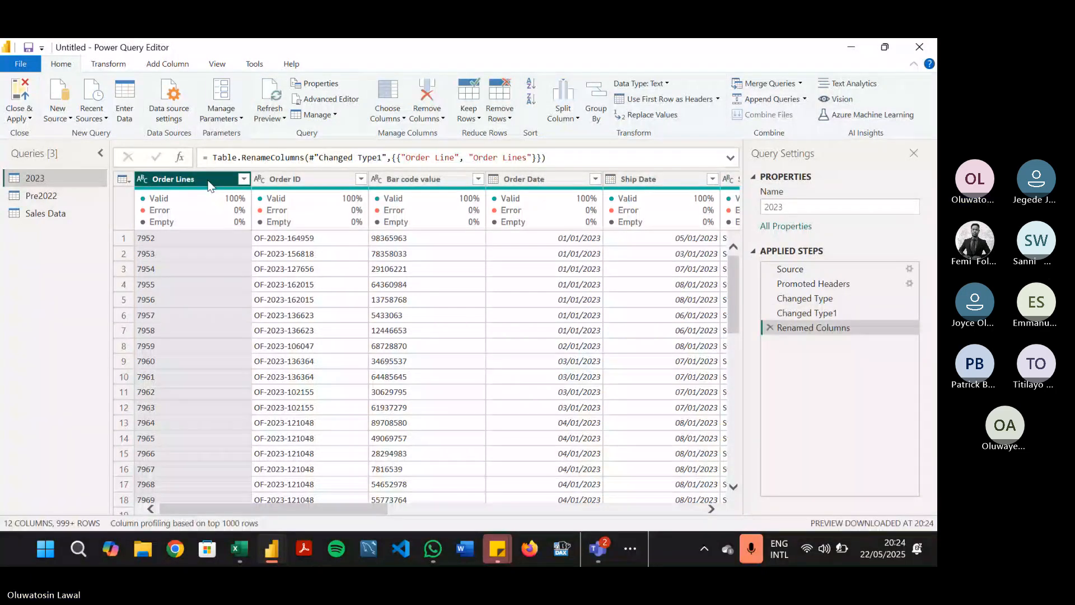
Step: Load all filter values of the Order Line column in Sales Data and filter it to the null rows only
left_click(73, 210)
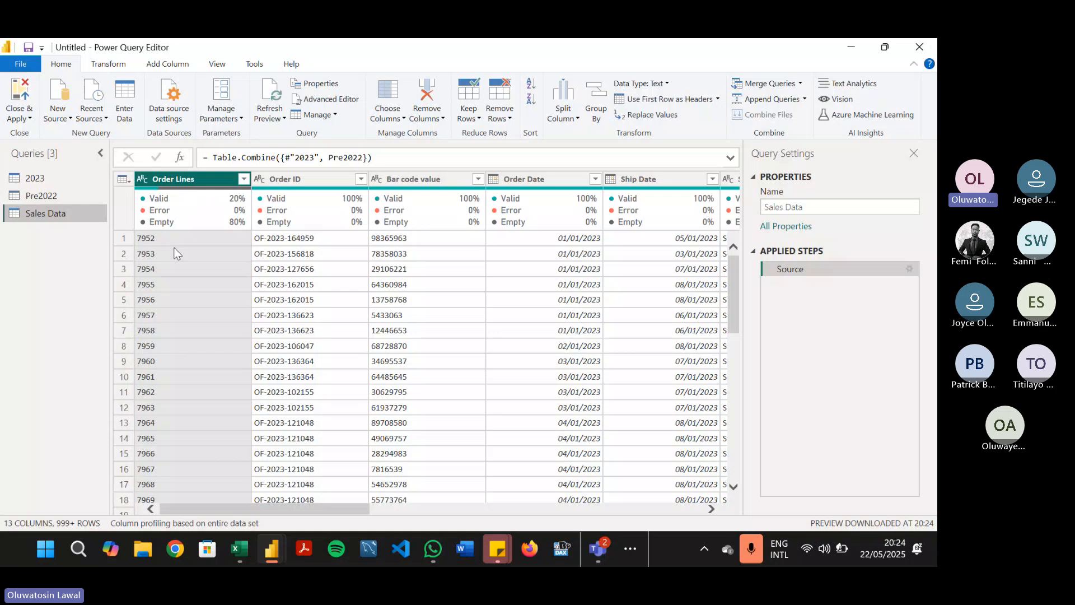
mouse_move(242, 205)
left_click_drag(191, 509, 523, 509)
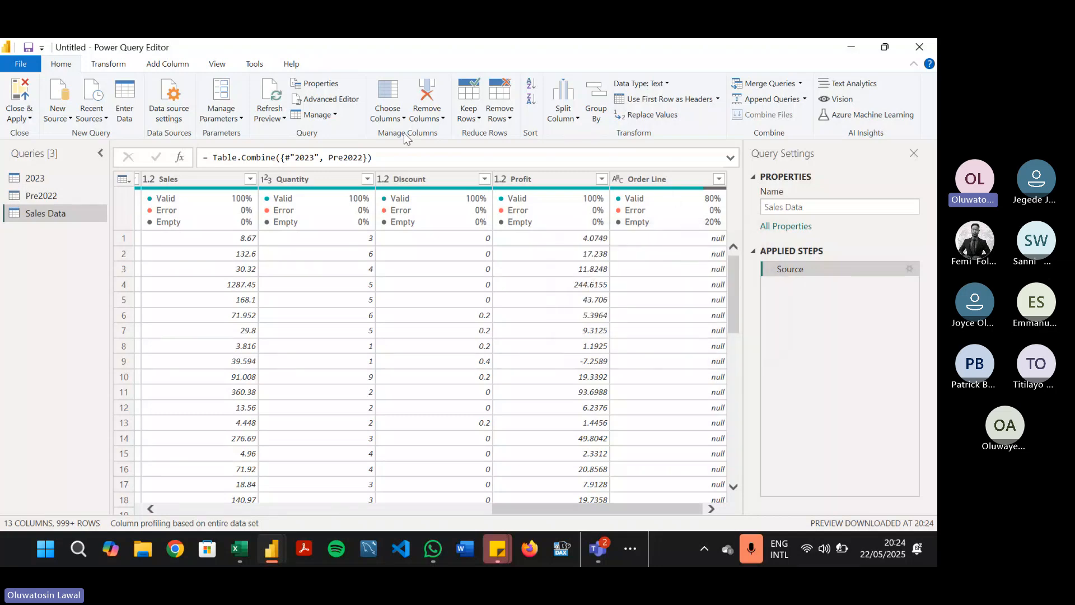
left_click(719, 179)
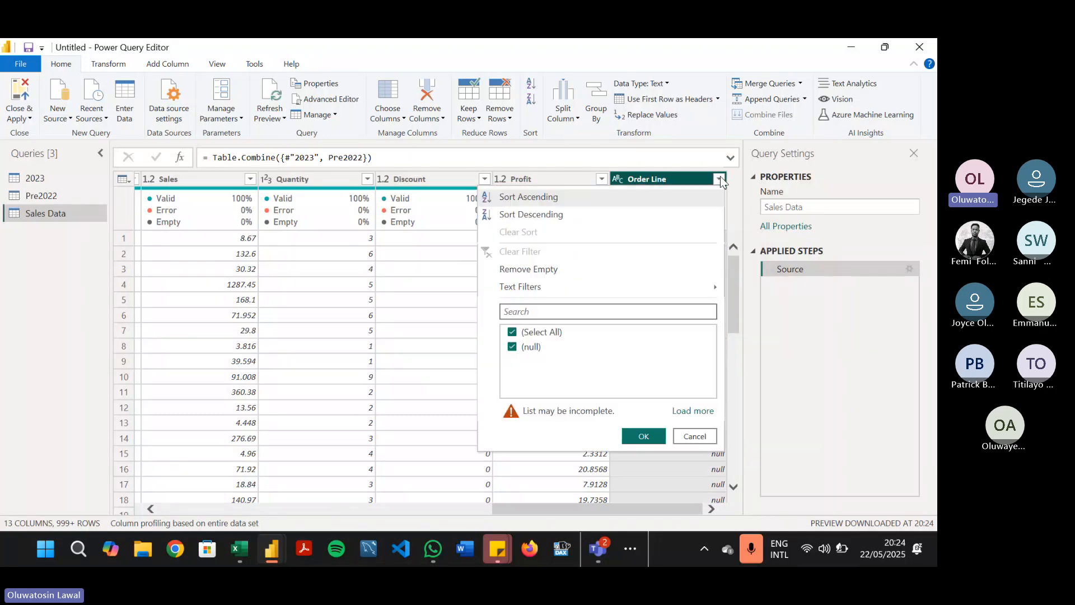
left_click(692, 411)
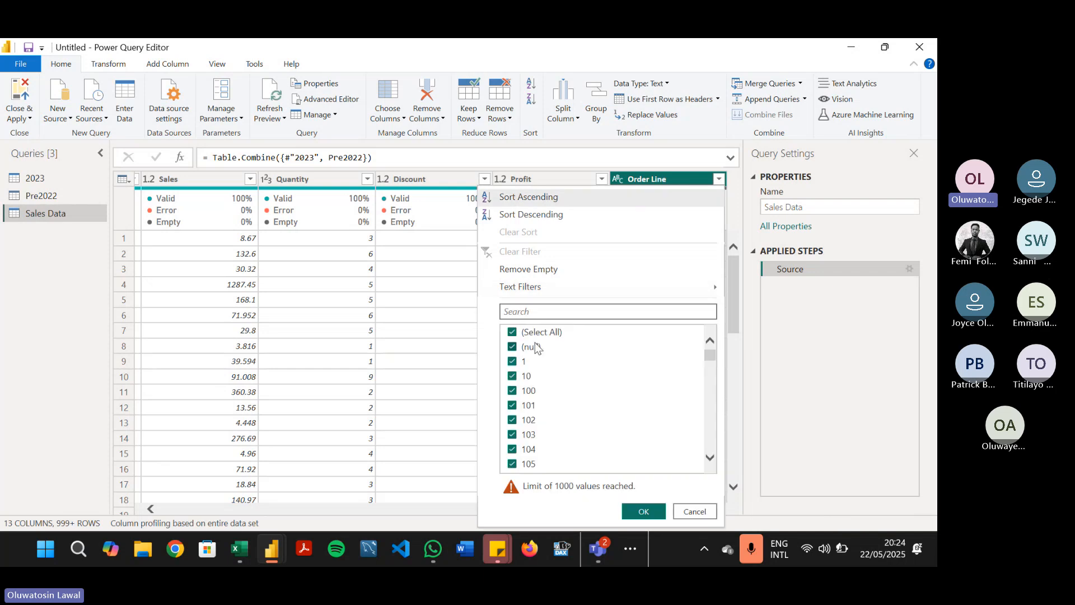
left_click(533, 335)
left_click(512, 361)
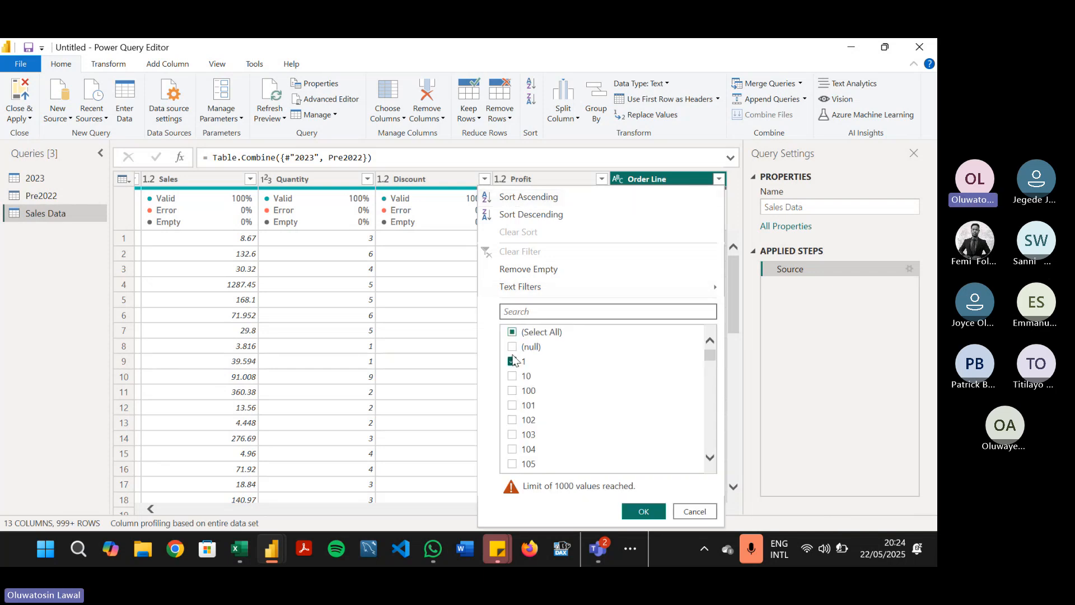
left_click(512, 361)
left_click(513, 348)
left_click(644, 516)
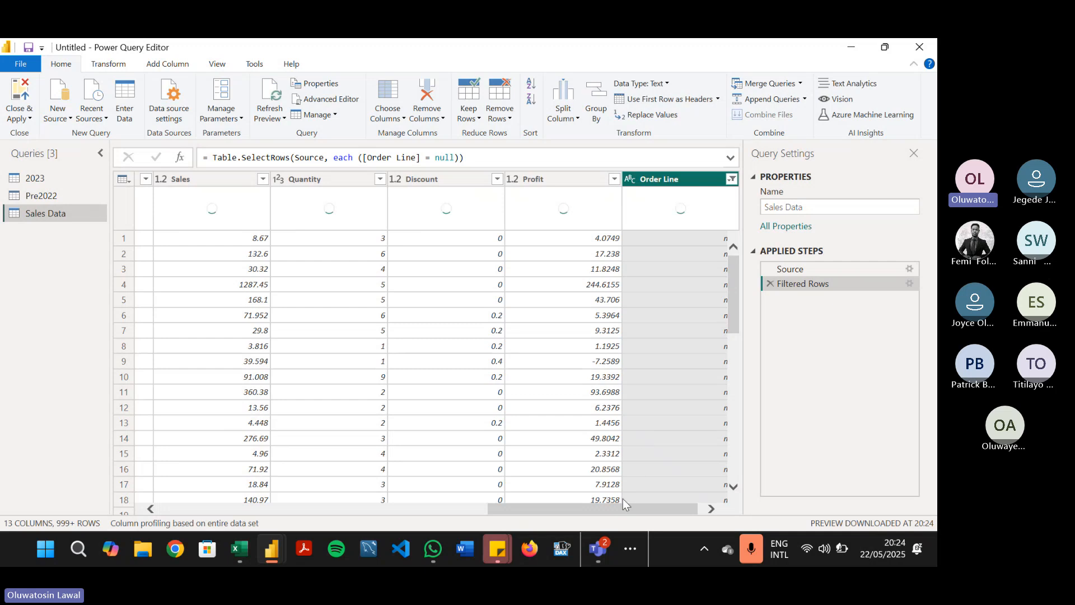
Step: Compare the filtered Sales Data columns with the Pre2022 and 2023 queries, looking at Order Lines and Order Line
left_click_drag(612, 511, 298, 535)
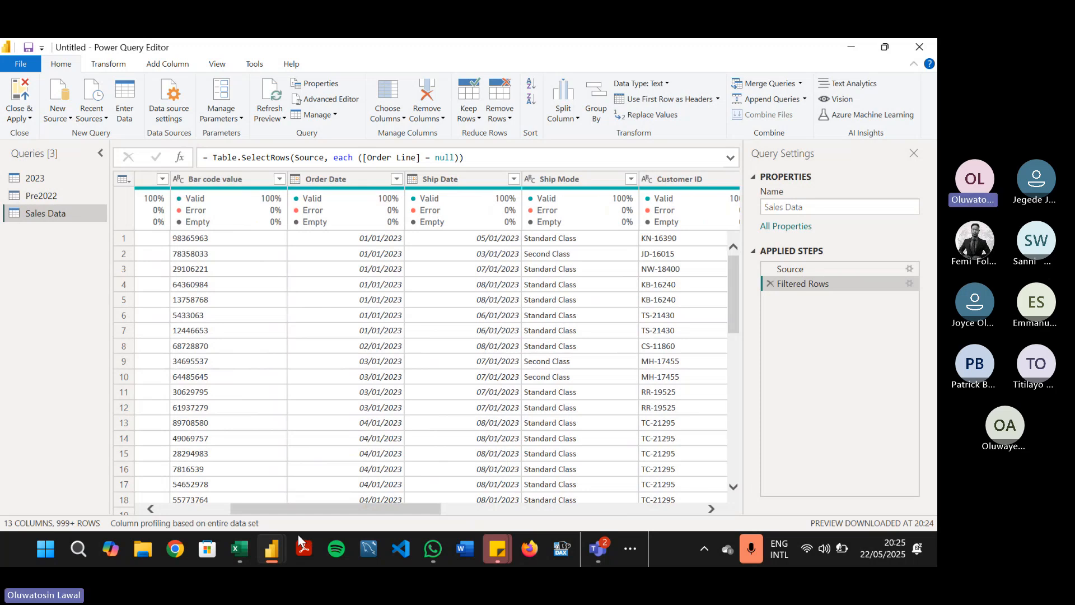
left_click(41, 195)
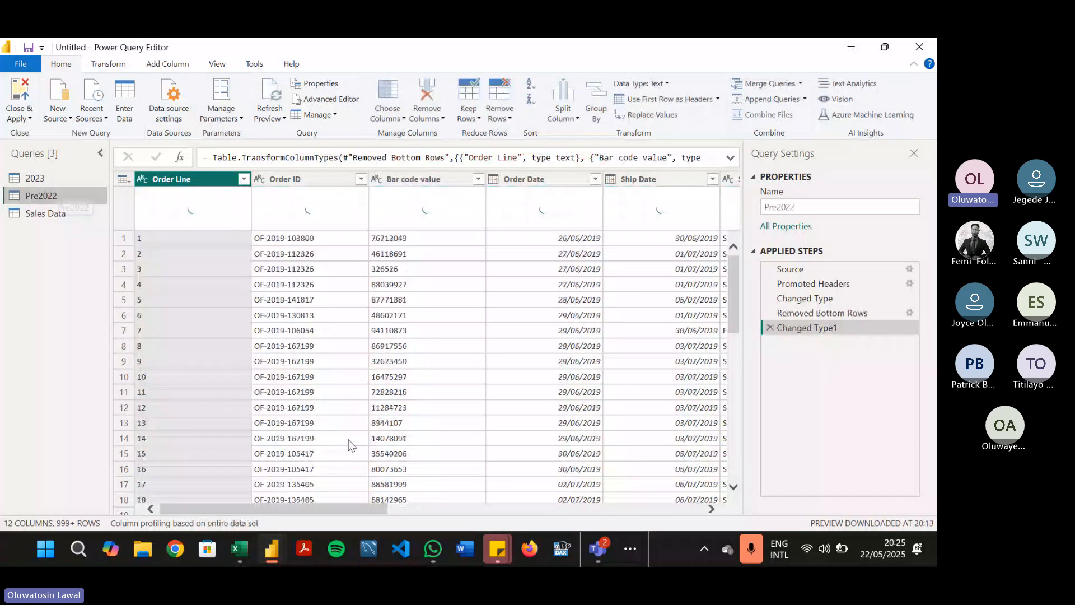
left_click_drag(351, 509, 731, 475)
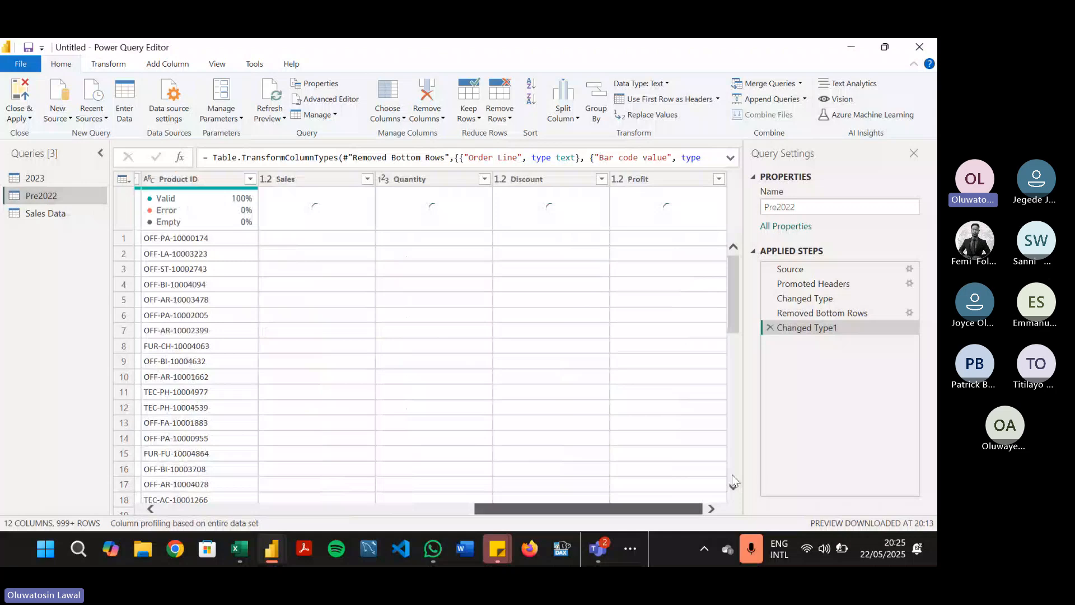
left_click(46, 213)
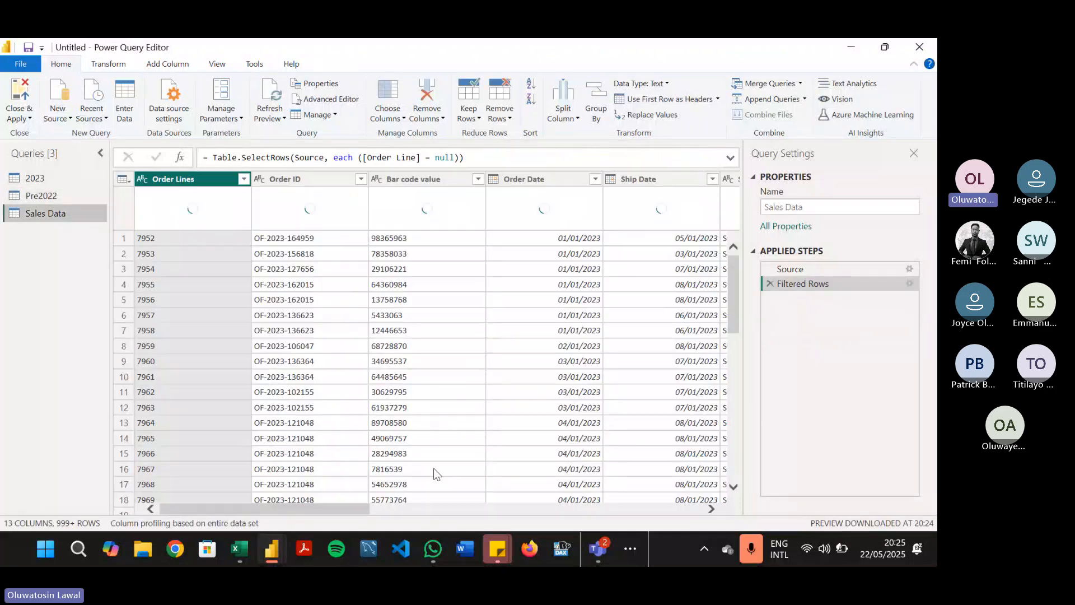
left_click_drag(370, 507, 672, 503)
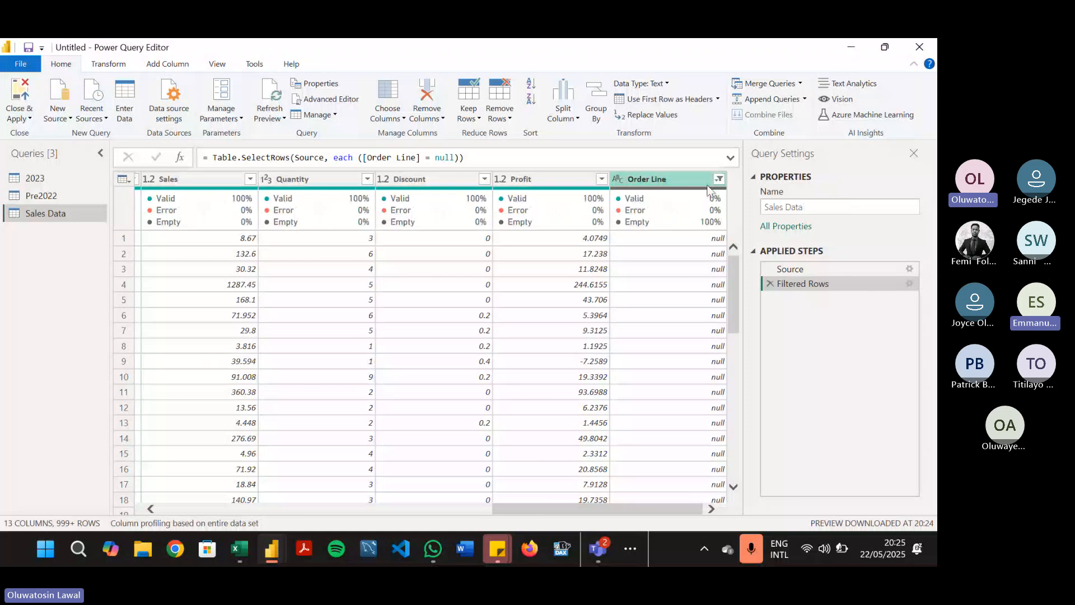
right_click(42, 194)
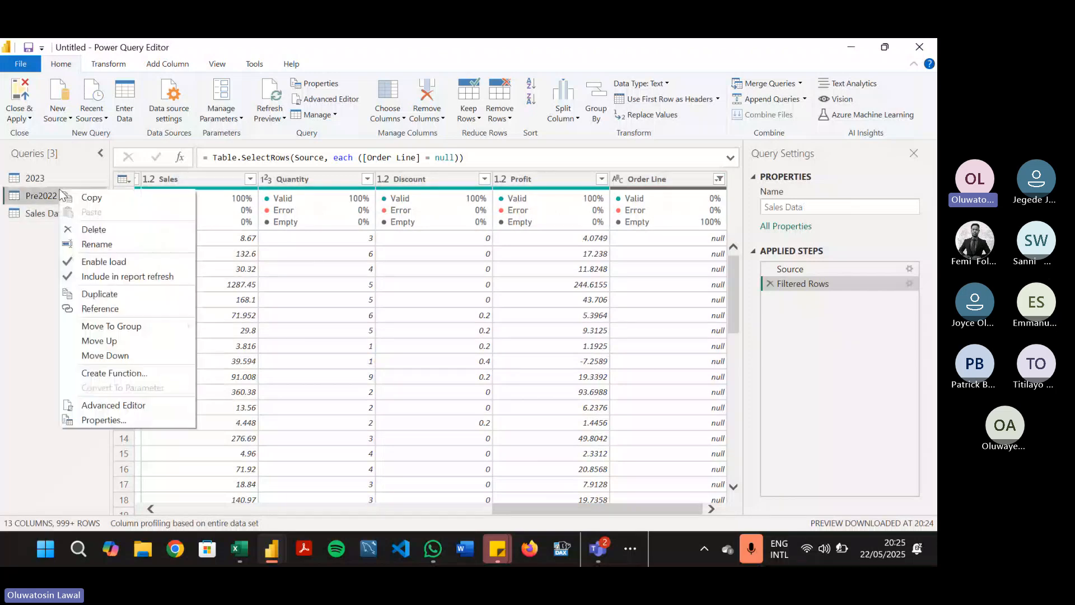
left_click(46, 196)
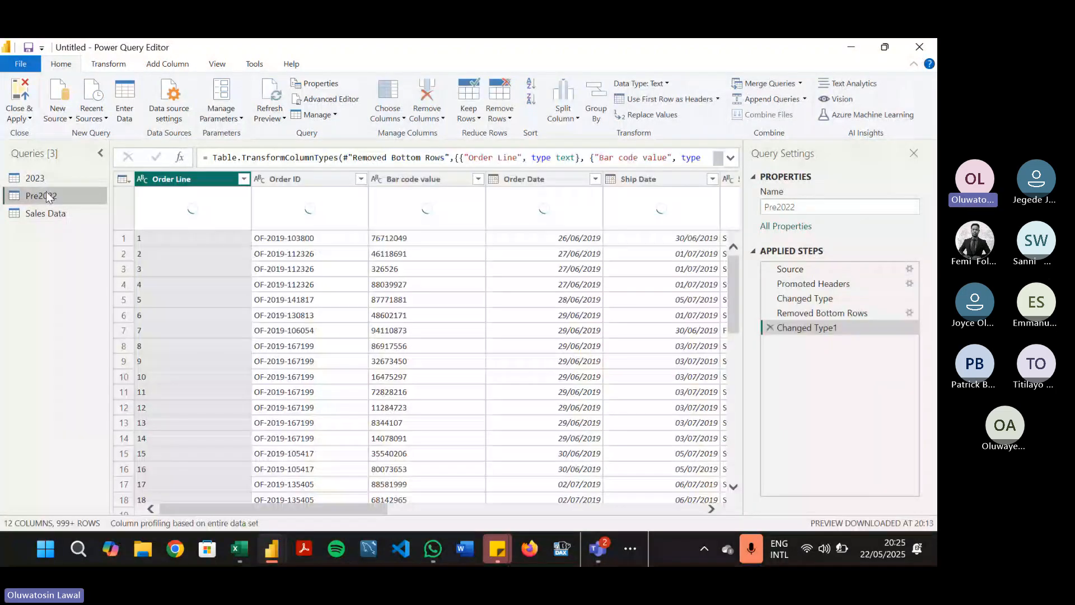
mouse_move(193, 193)
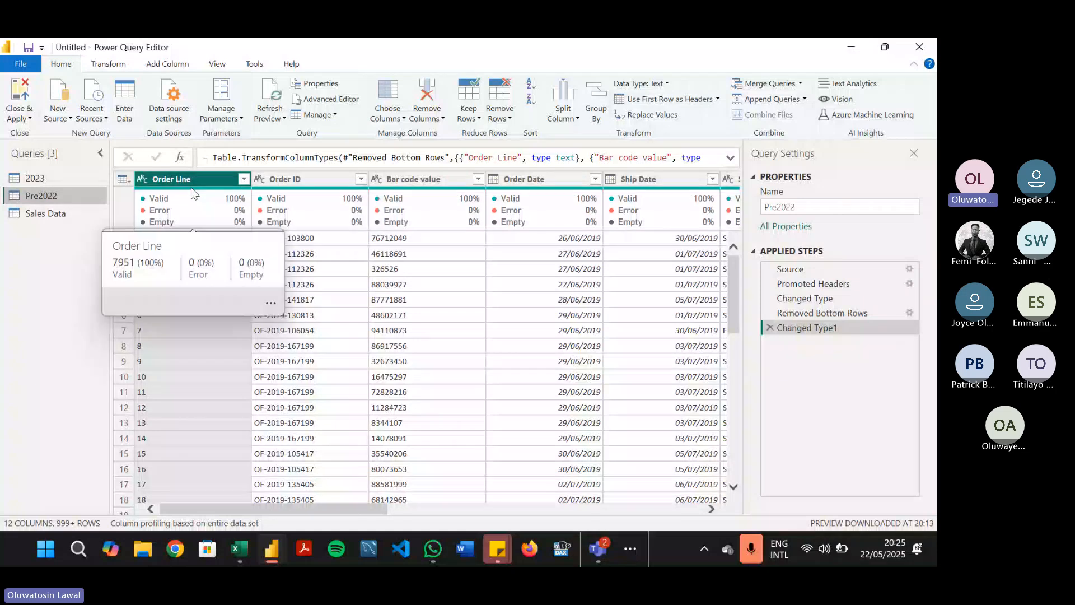
left_click(35, 178)
left_click(61, 211)
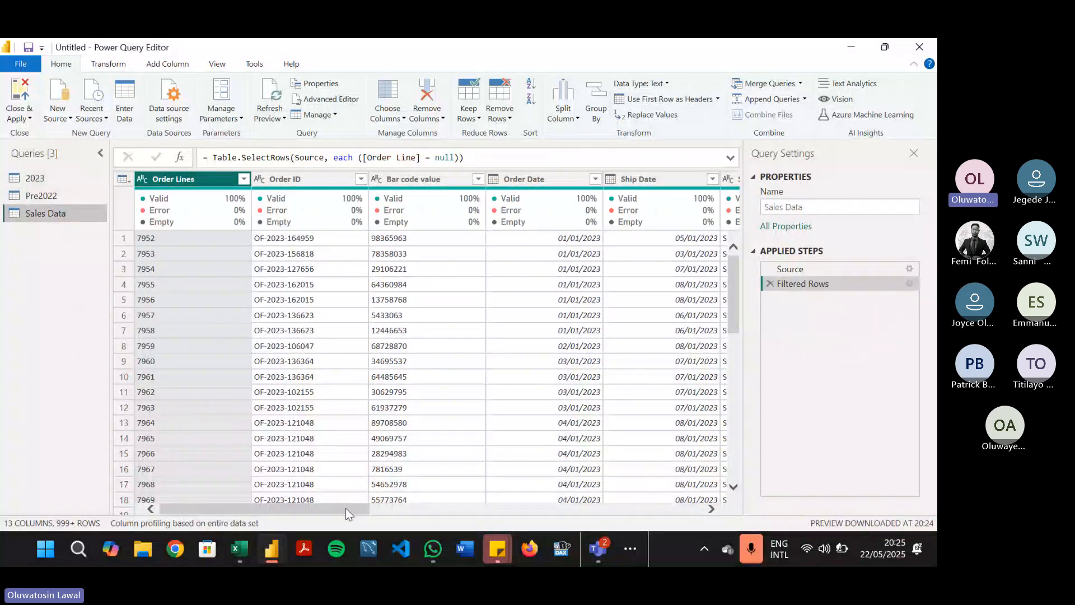
left_click_drag(345, 508, 683, 508)
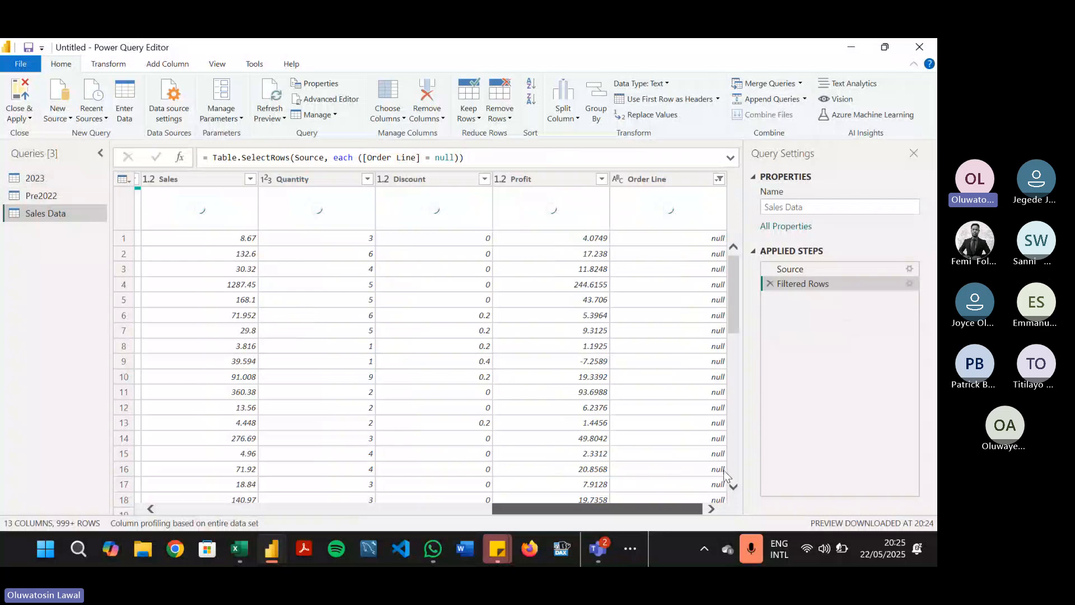
Step: Review the filtered Sales Data columns and clear the null filter on the Order Line column
scroll(620, 476, "left", 5)
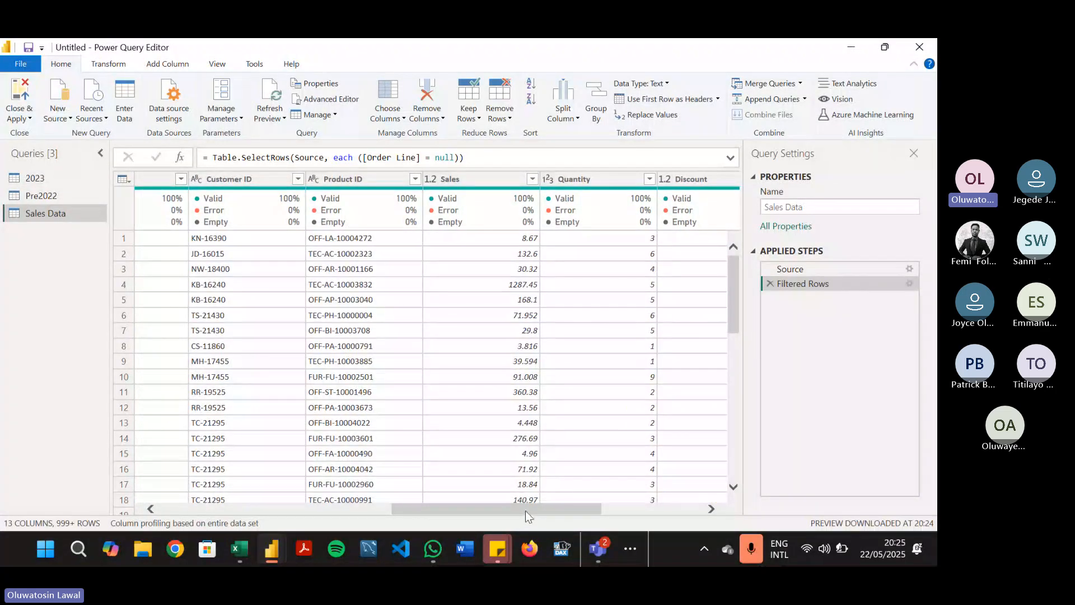
left_click_drag(525, 508, 459, 508)
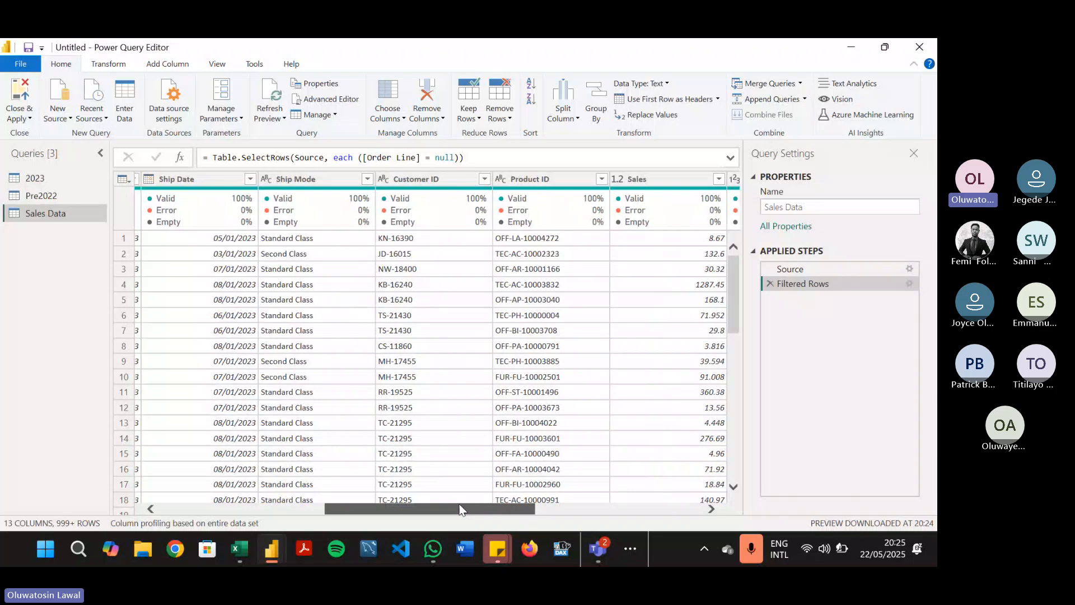
left_click_drag(459, 508, 655, 486)
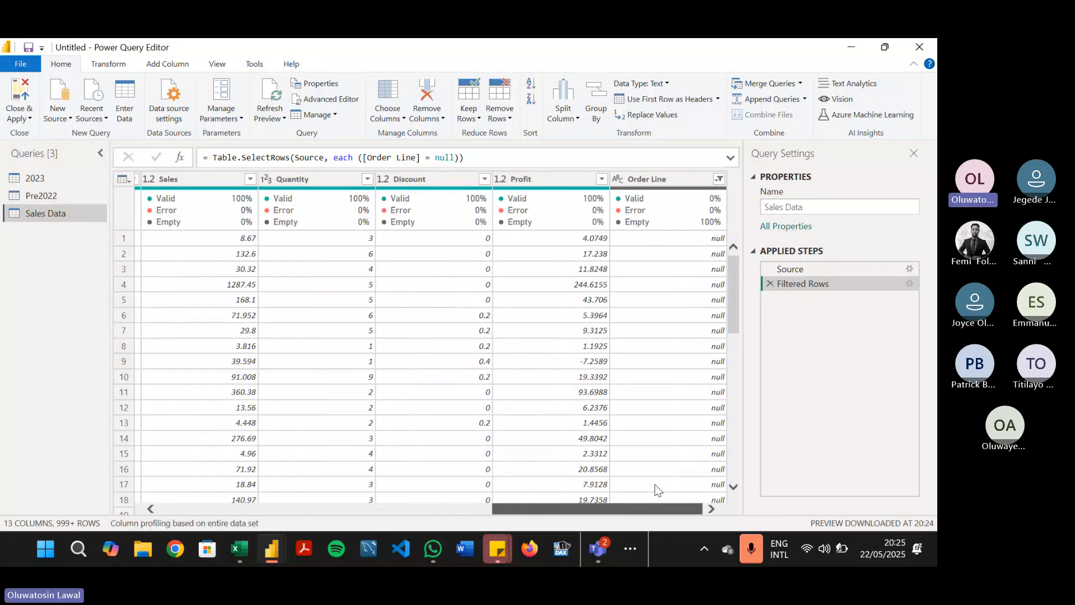
left_click(719, 180)
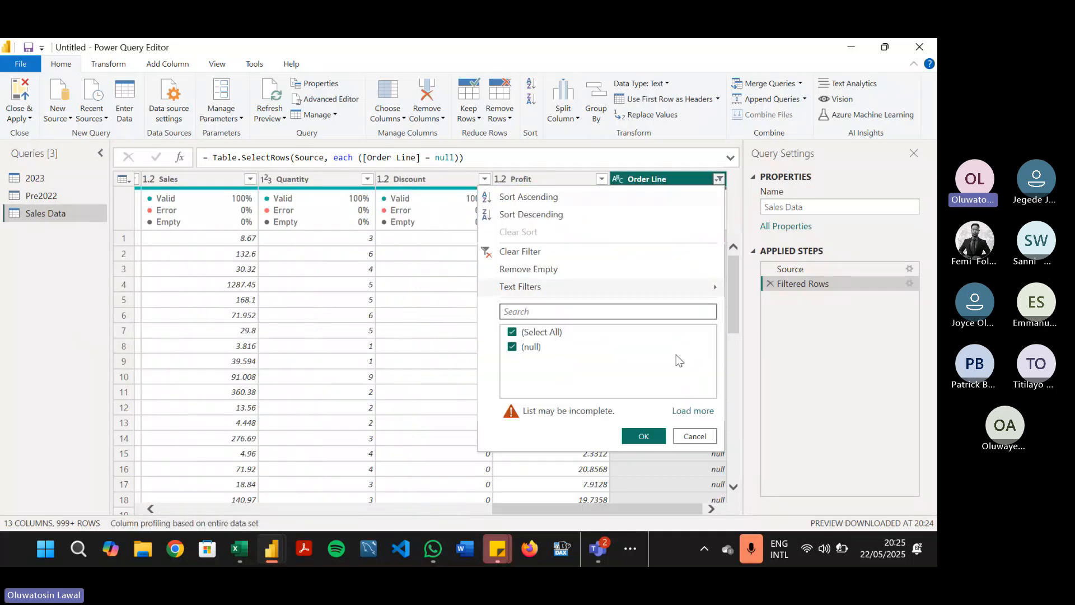
left_click(693, 416)
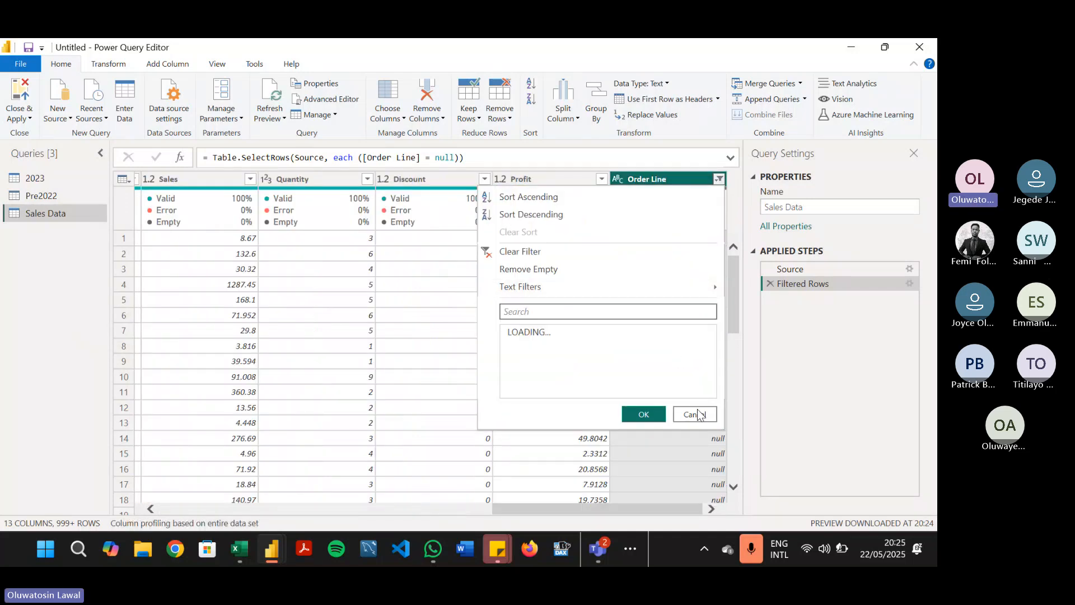
left_click(660, 251)
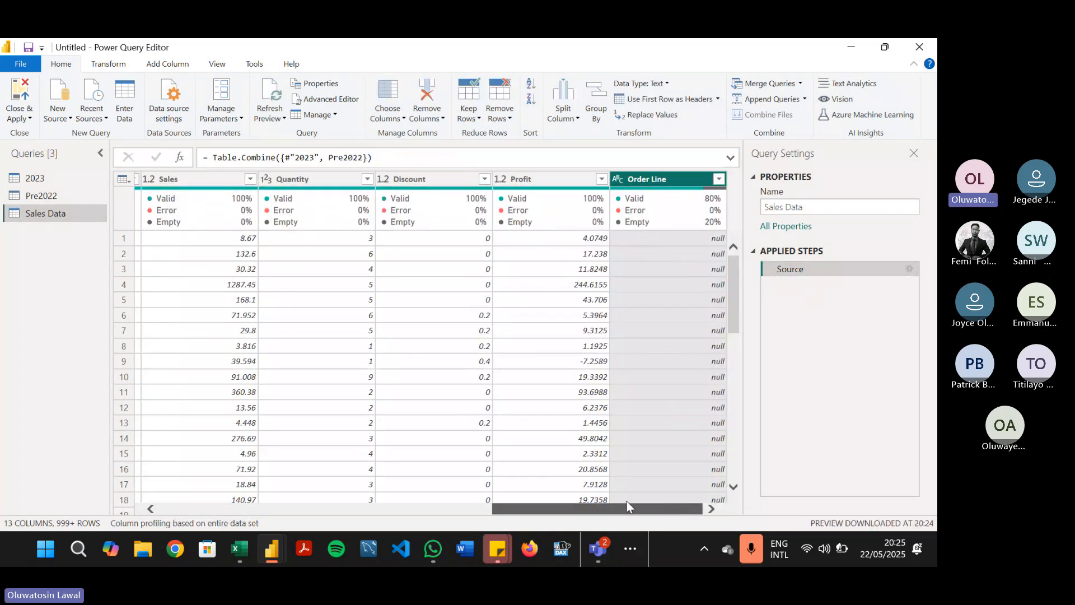
Step: Rename the Order Lines column in the 2023 query as Order Line and check the columns of Sales Data
left_click_drag(627, 505, 294, 506)
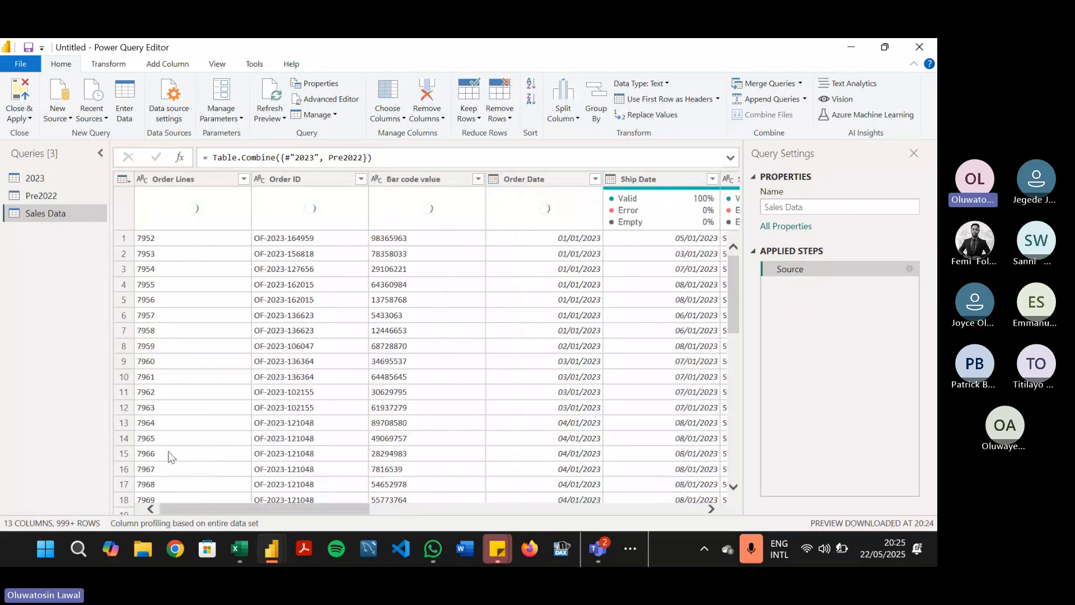
left_click(78, 180)
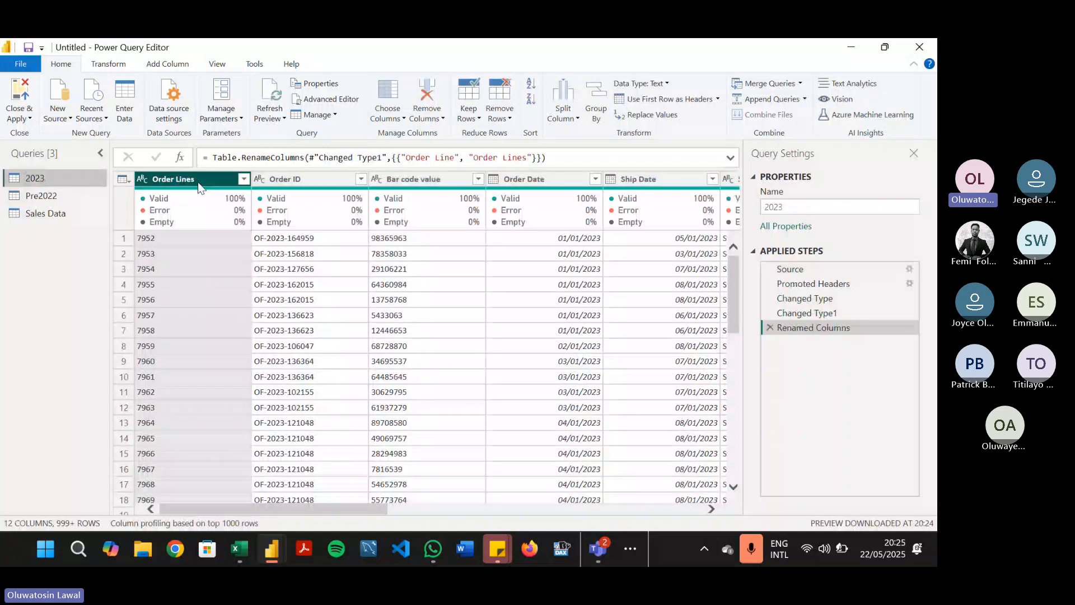
double_click(198, 187)
key("BackSpace")
key("Return")
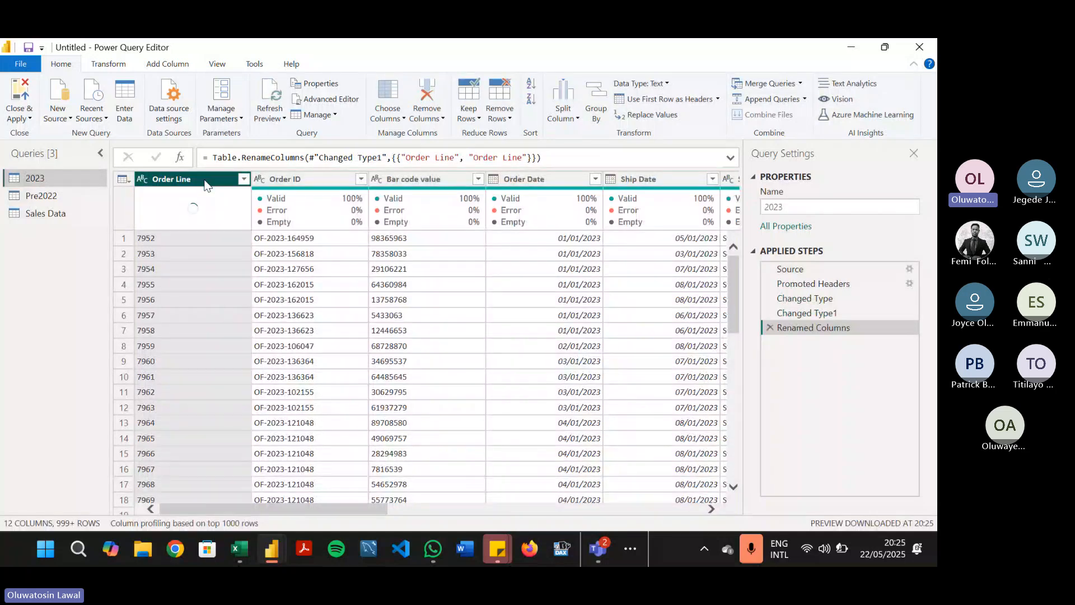
left_click(73, 215)
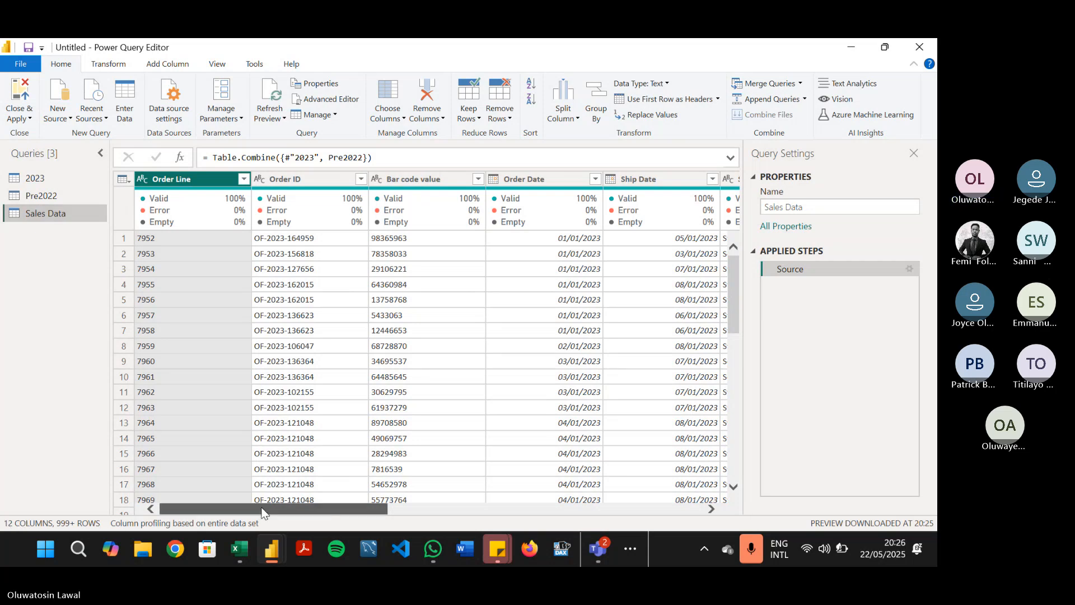
left_click_drag(263, 510, 179, 486)
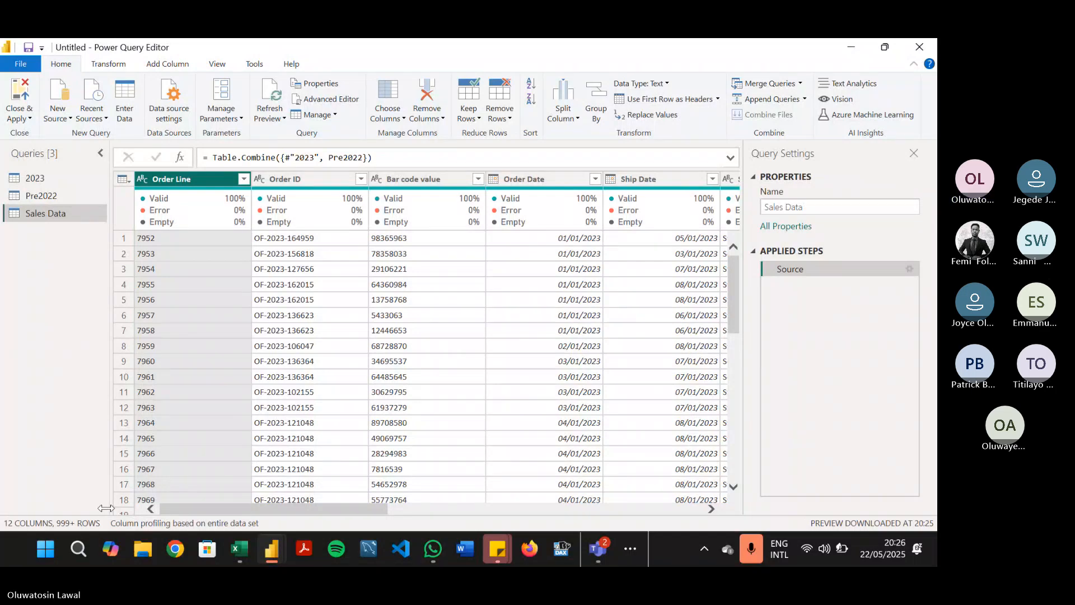
left_click_drag(324, 510, 265, 516)
Step: Compare the 2023 and Pre2022 queries, and delete the Renamed Columns step from the 2023 query
left_click(59, 194)
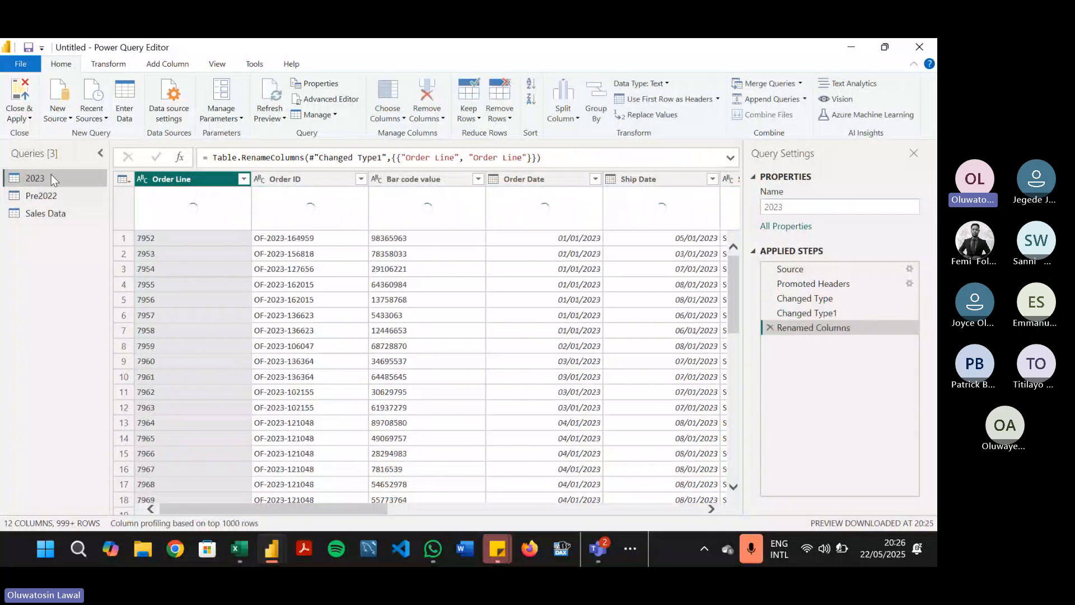
left_click(65, 196)
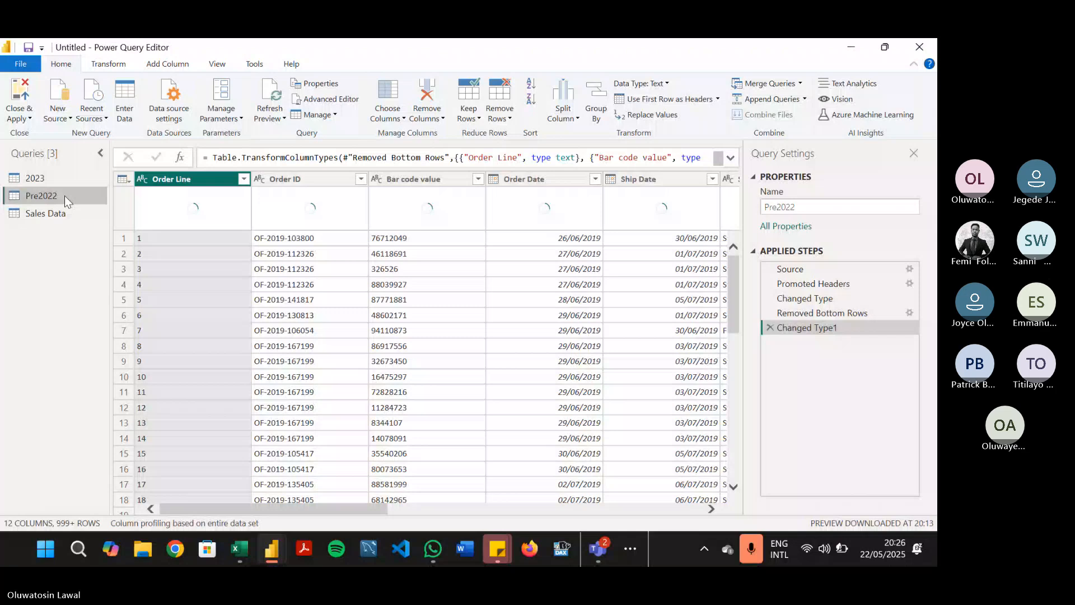
left_click(52, 182)
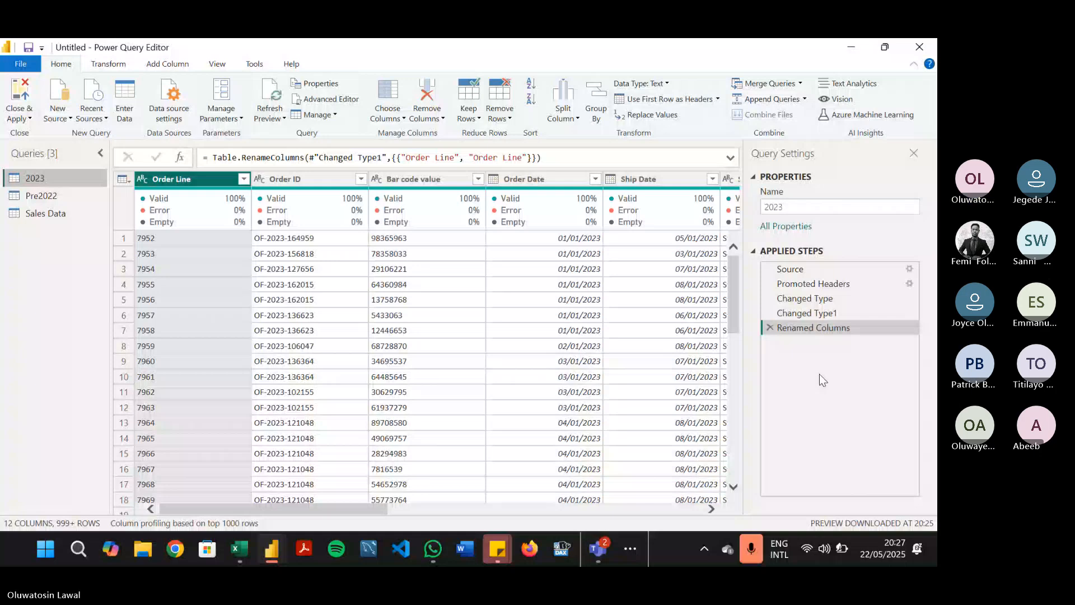
left_click(452, 115)
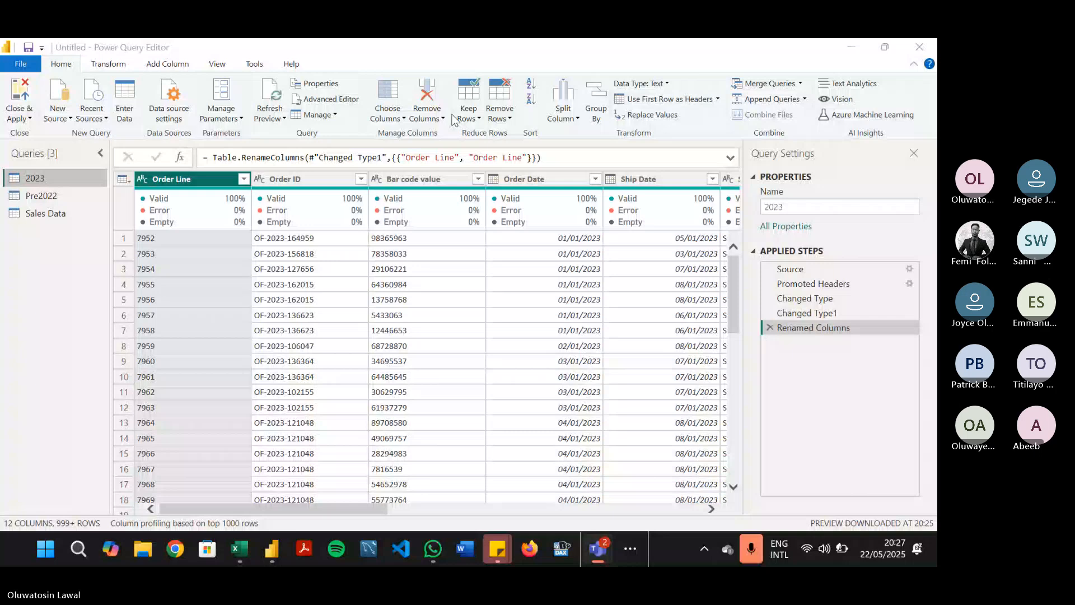
left_click(770, 328)
Step: Delete the Removed Bottom Rows, Changed Type1 and Changed Type steps from the Pre2022 query
left_click(41, 195)
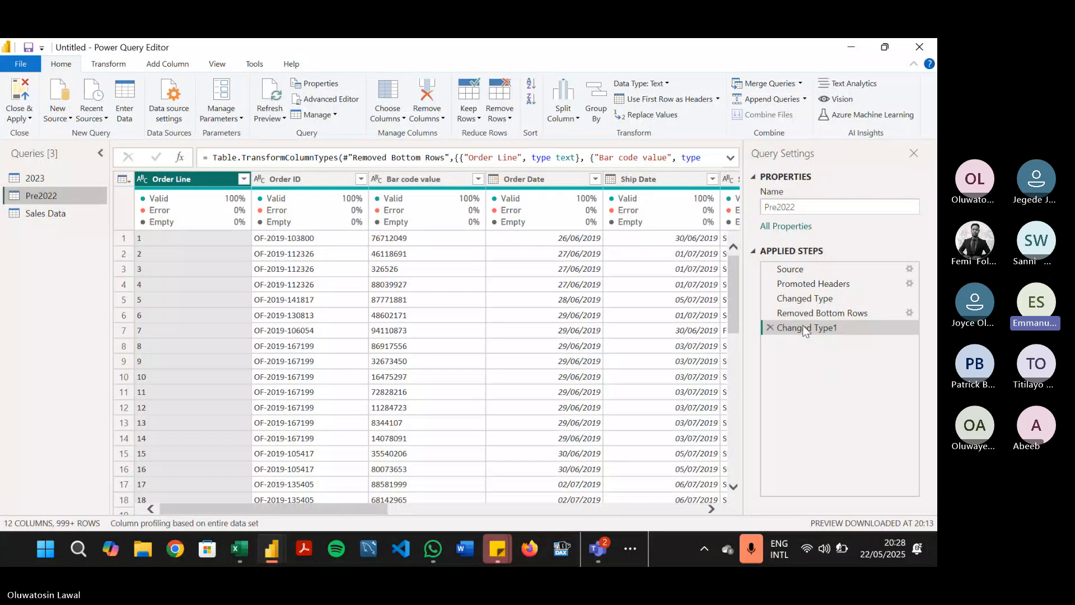
left_click(787, 313)
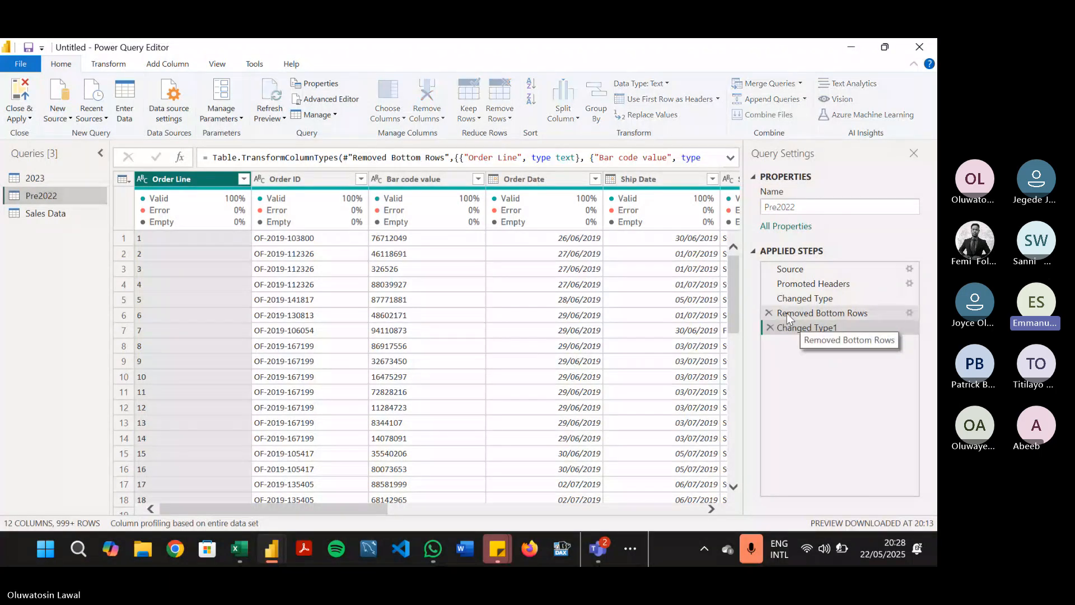
key("Delete")
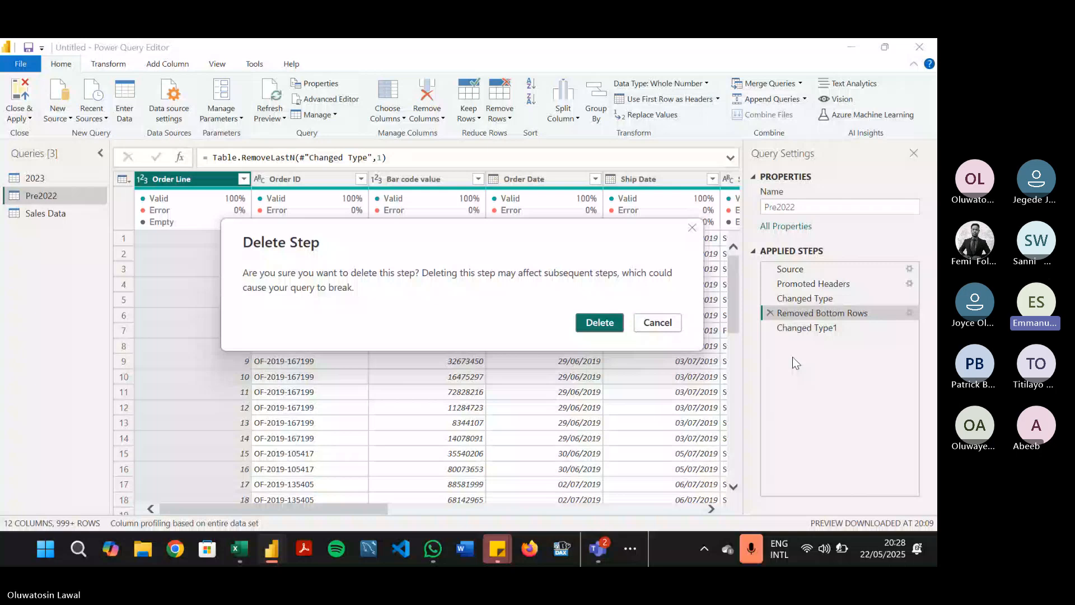
key("Return")
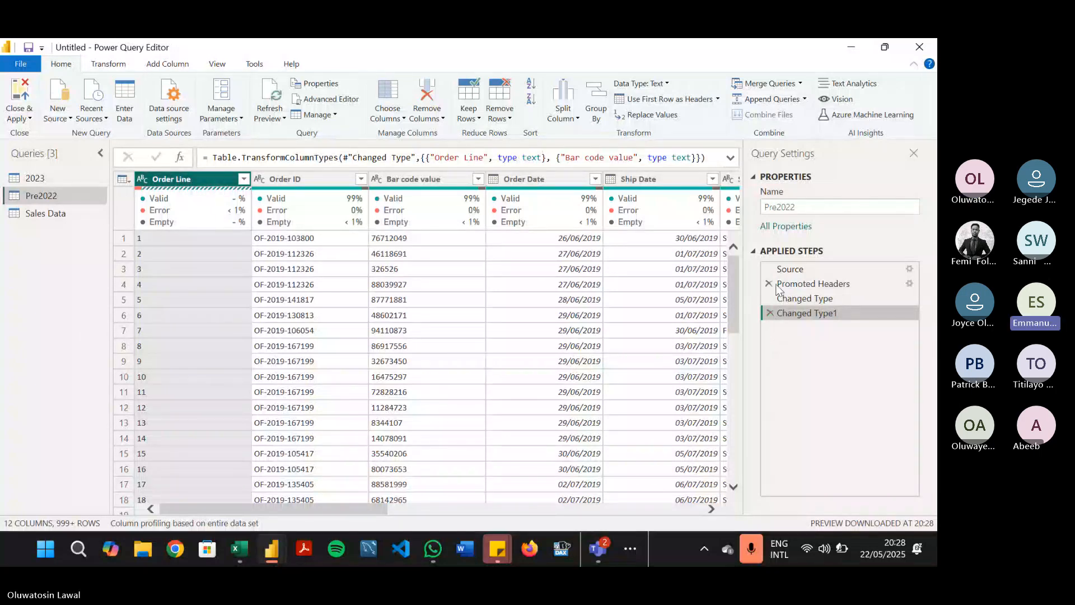
left_click(806, 285)
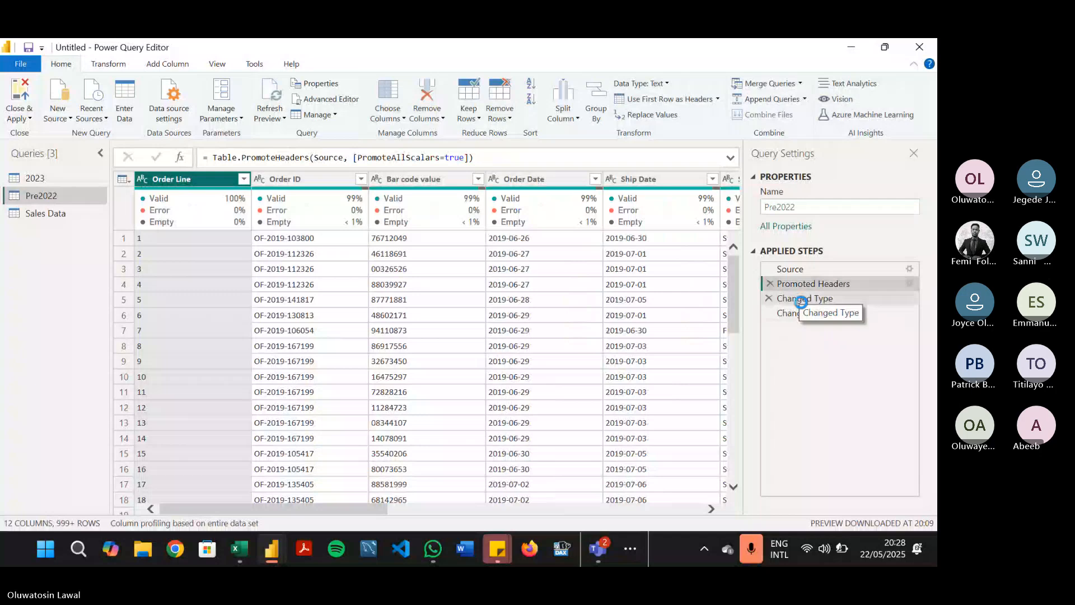
left_click(801, 299)
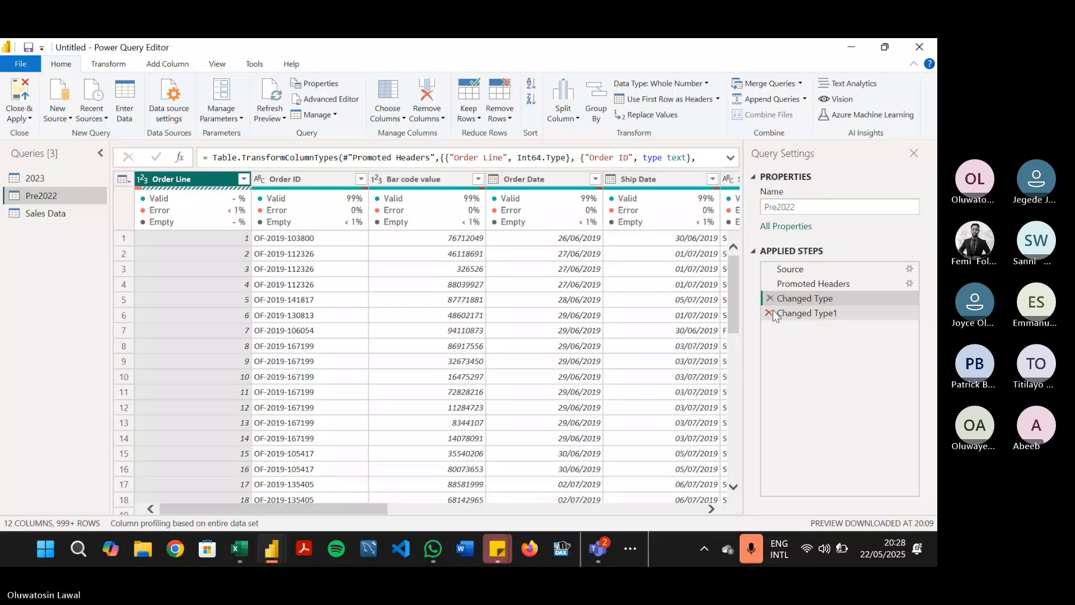
left_click(773, 313)
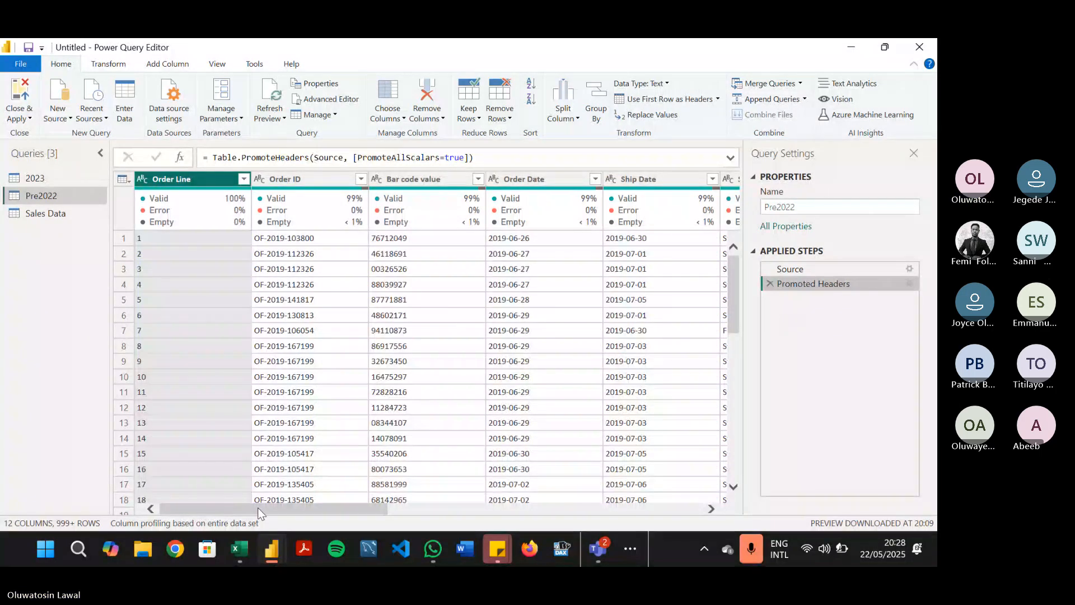
left_click_drag(258, 507, 196, 460)
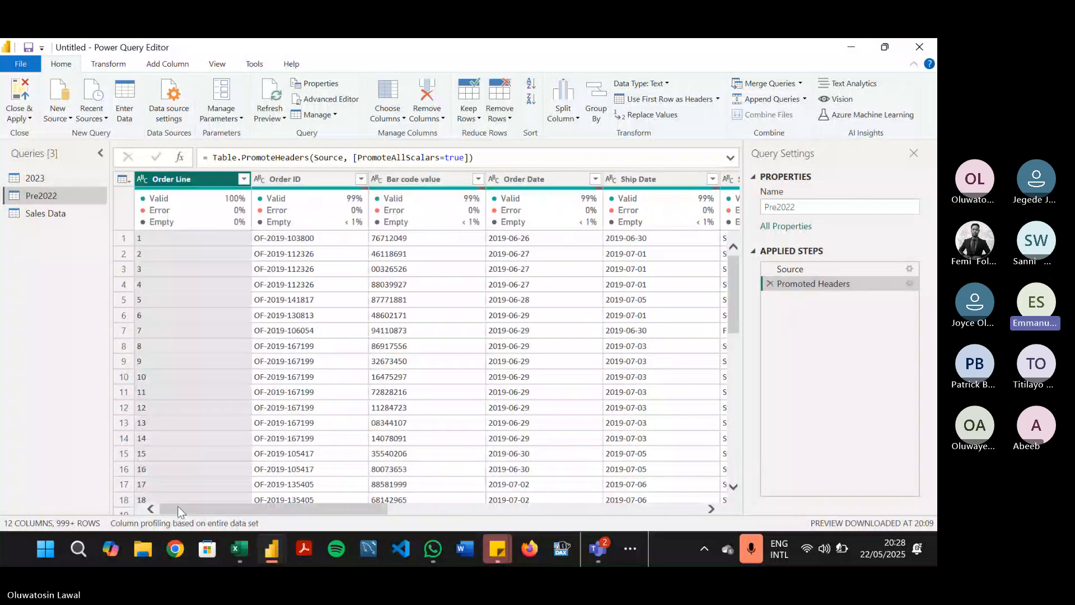
Step: Try to delete the Pre2022 query
right_click(60, 196)
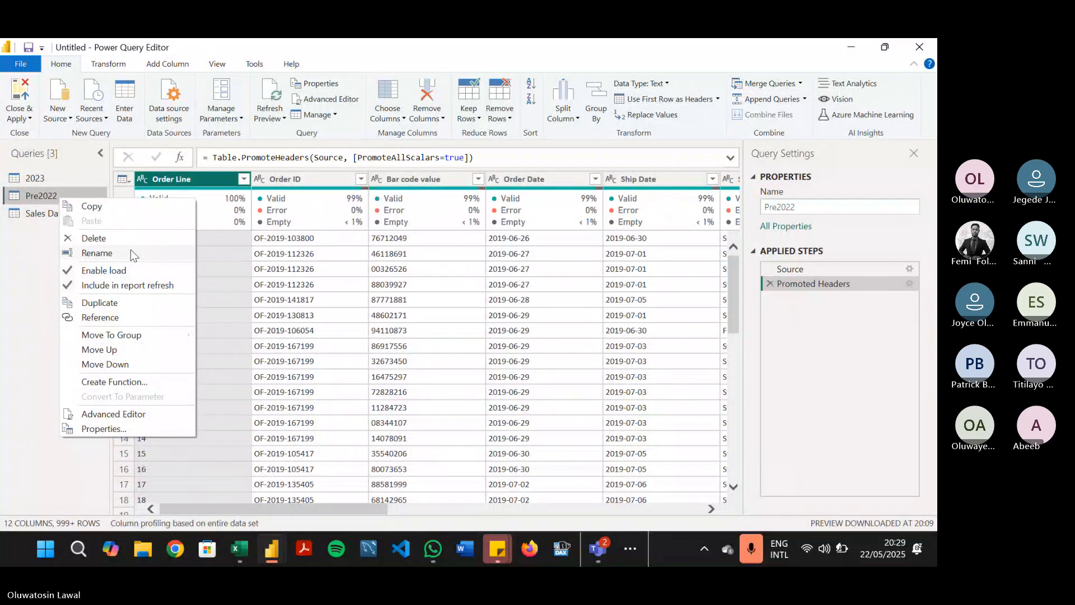
left_click(47, 186)
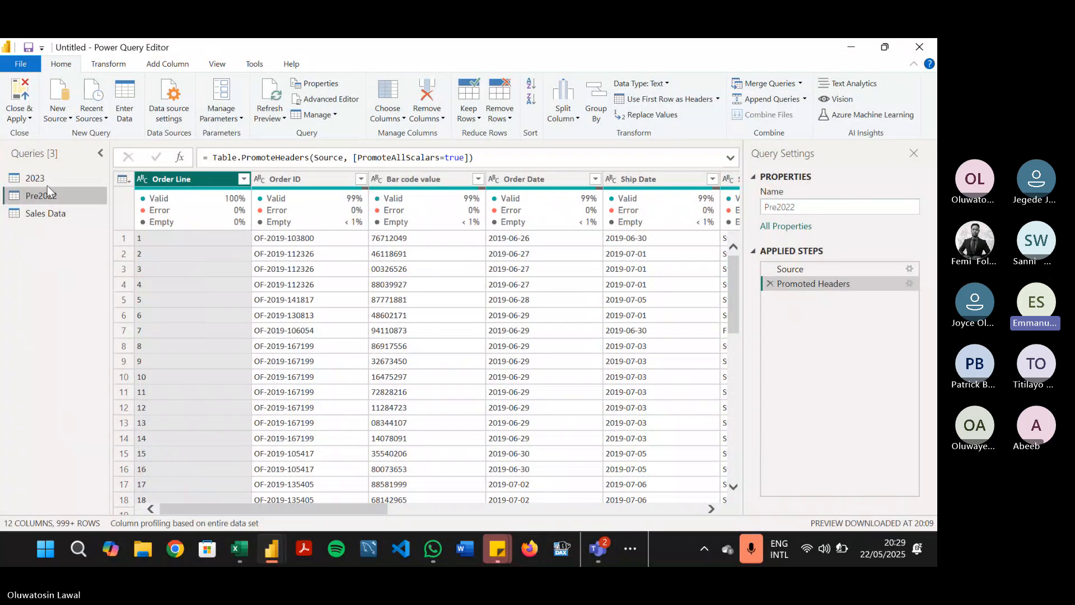
left_click(47, 186)
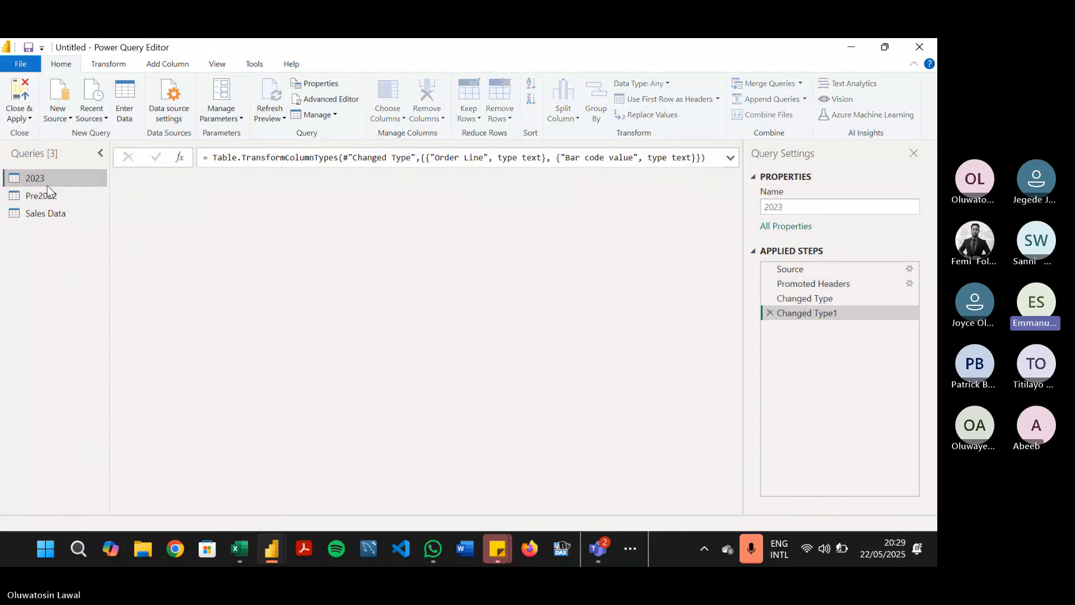
left_click(37, 190)
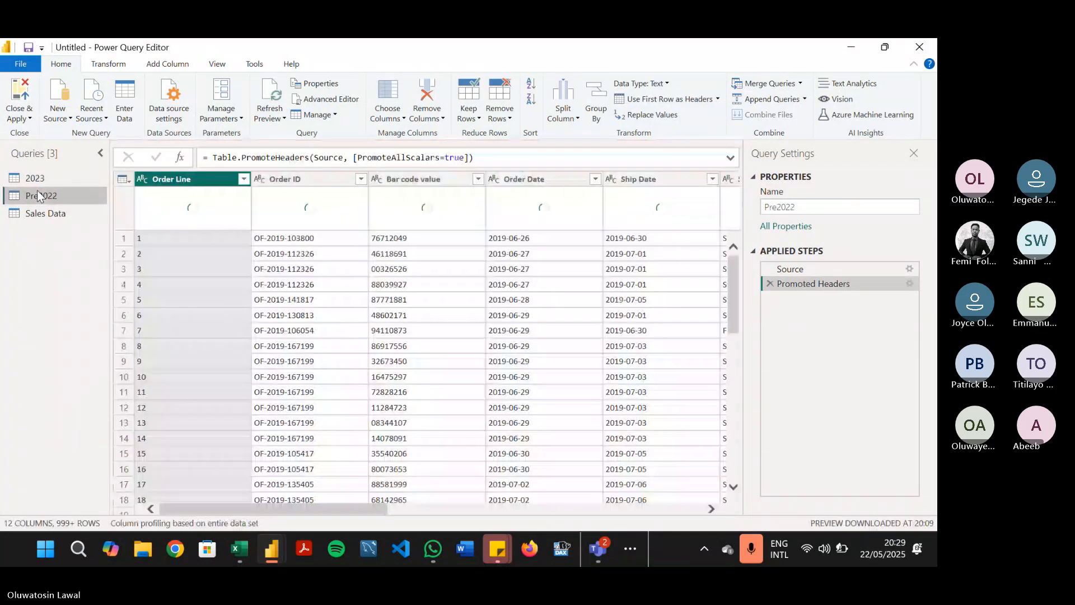
right_click(38, 194)
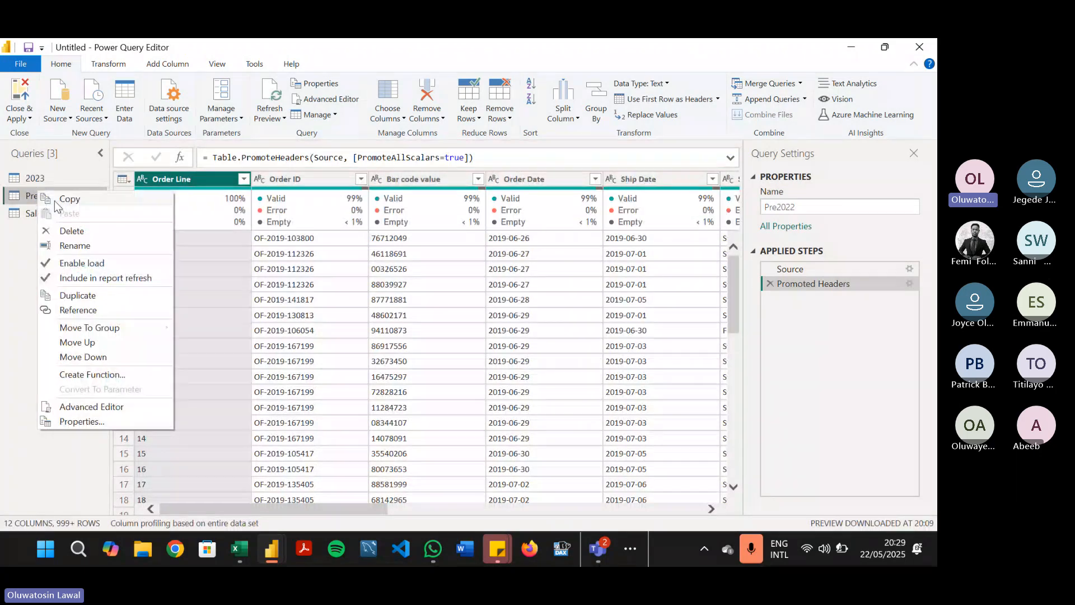
left_click(72, 230)
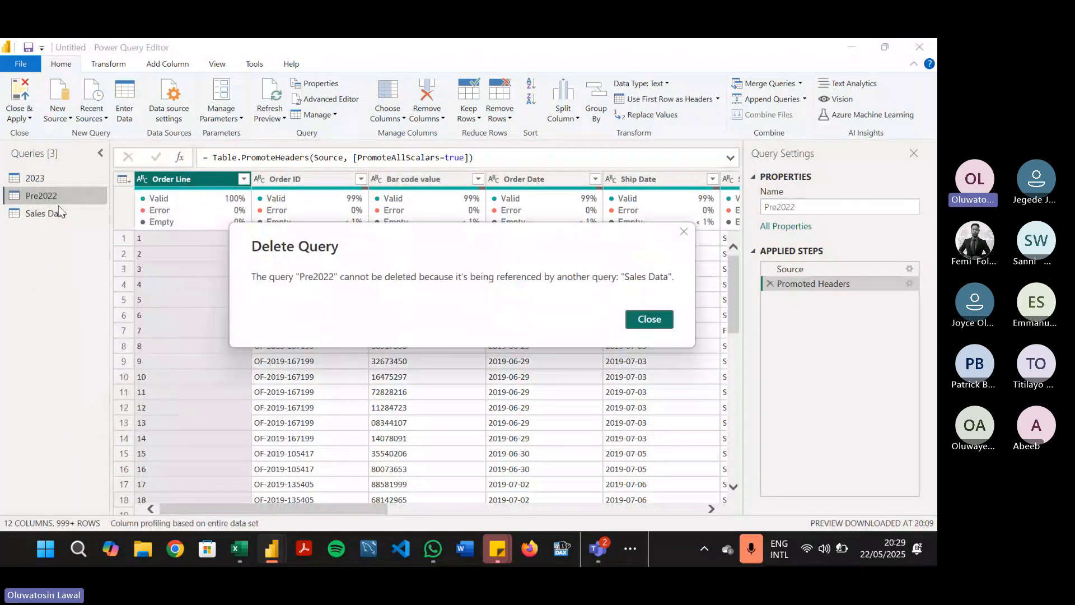
key("Escape")
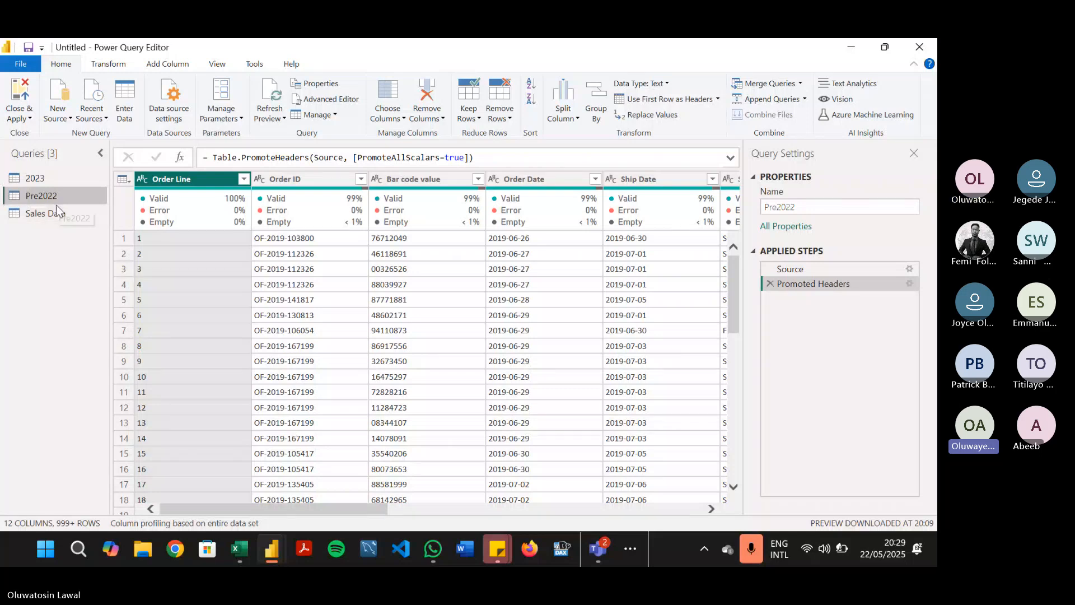
Step: Compare the Sales Data query with the Pre2022 query that it references
left_click(59, 212)
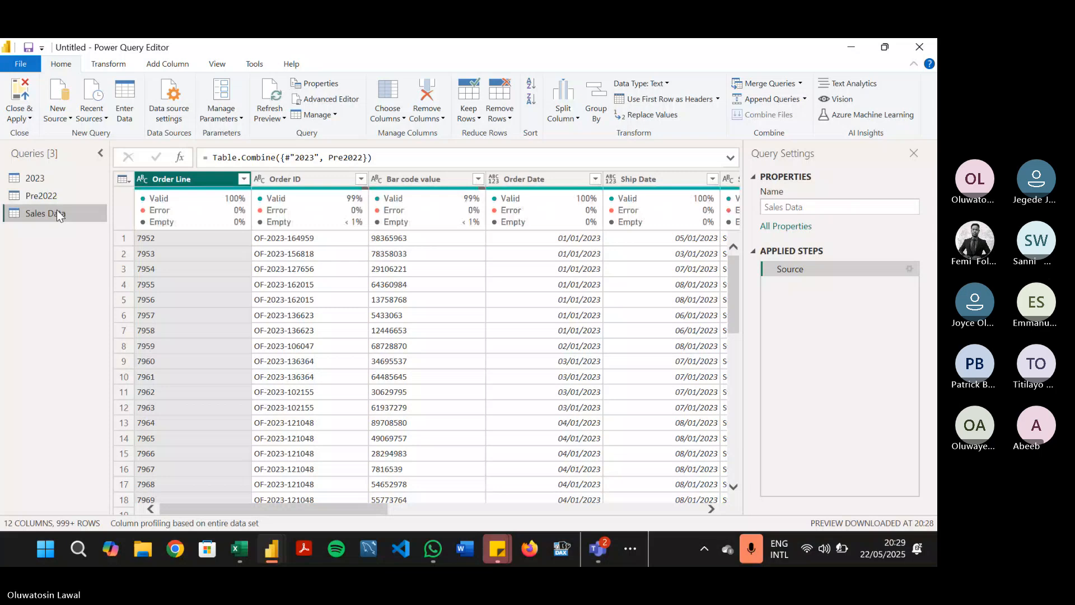
left_click(55, 199)
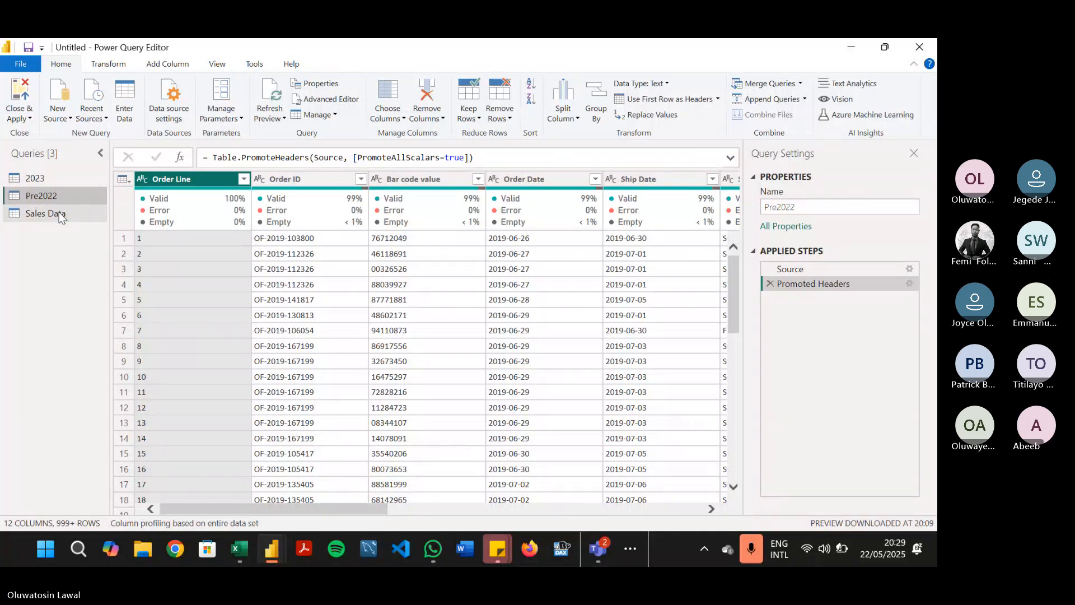
left_click(65, 213)
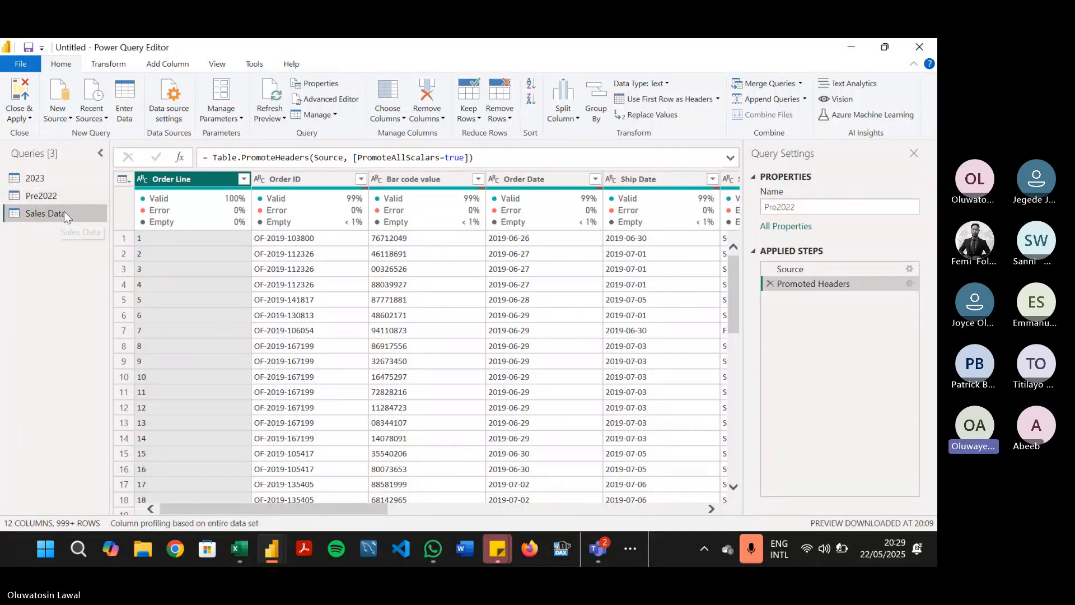
left_click(56, 197)
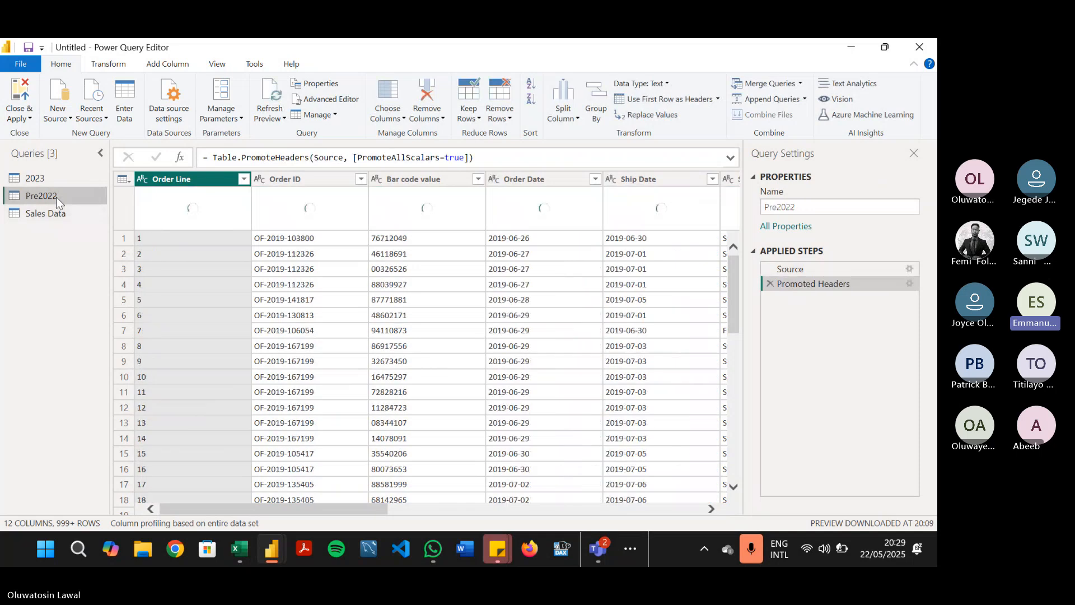
left_click(35, 212)
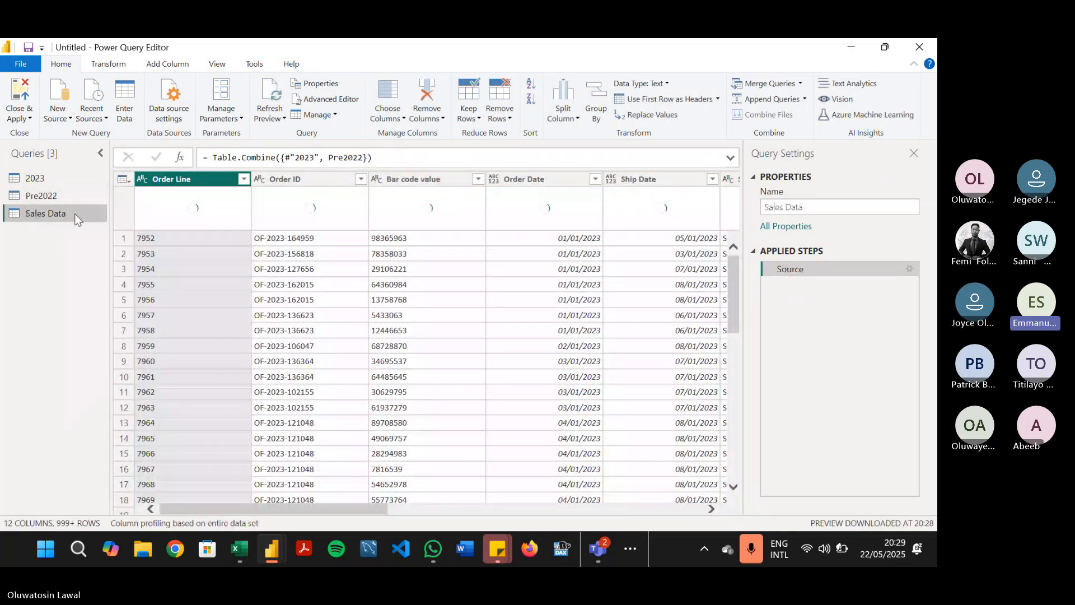
Step: Delete the Sales Data query and the Pre2022 query
right_click(75, 214)
left_click(101, 255)
left_click(527, 319)
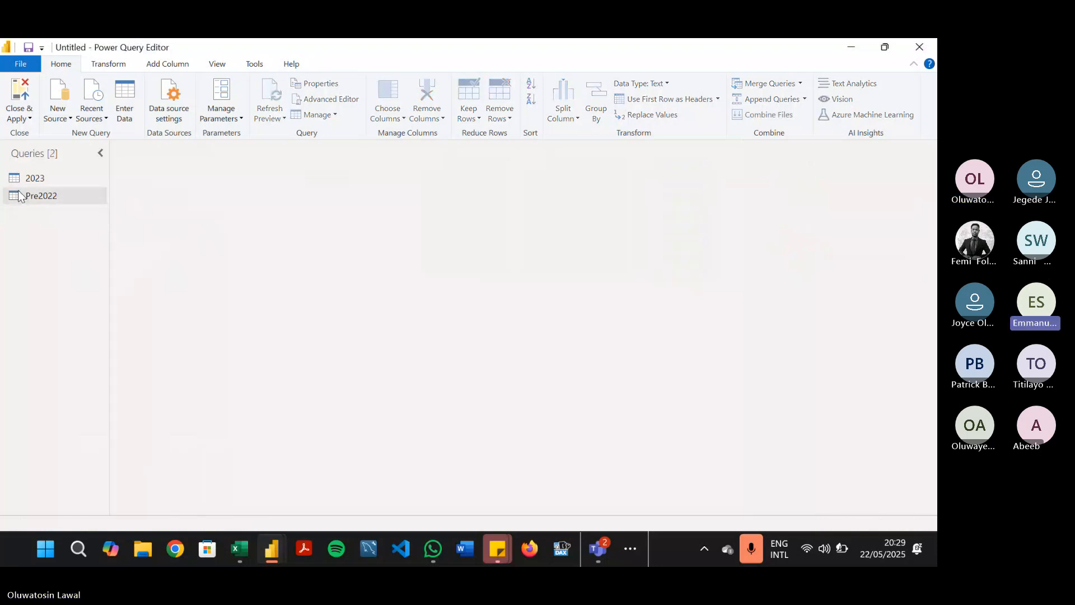
right_click(46, 194)
left_click(124, 235)
left_click(524, 319)
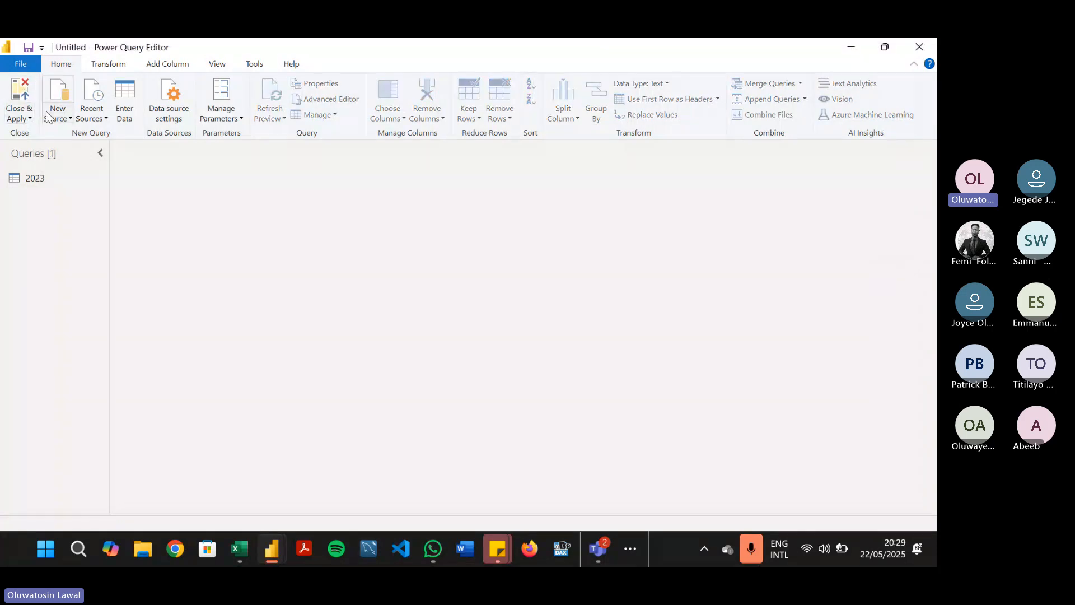
Step: Import Salestill2022.csv as a new Text/CSV source, keeping the comma delimiter and type detection based on the first 200 rows
left_click(58, 111)
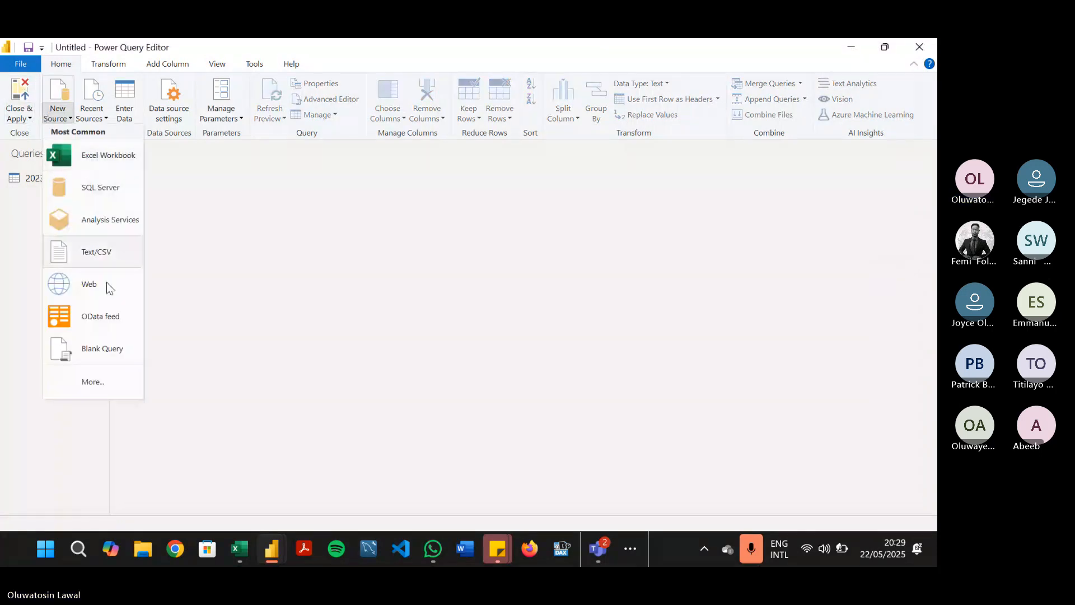
left_click(96, 251)
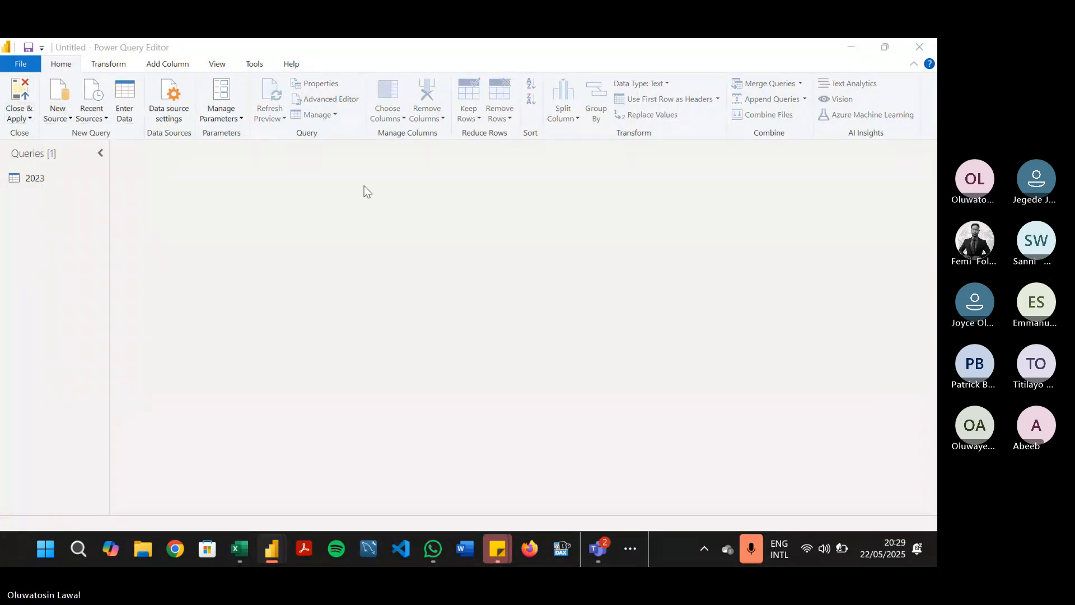
double_click(296, 175)
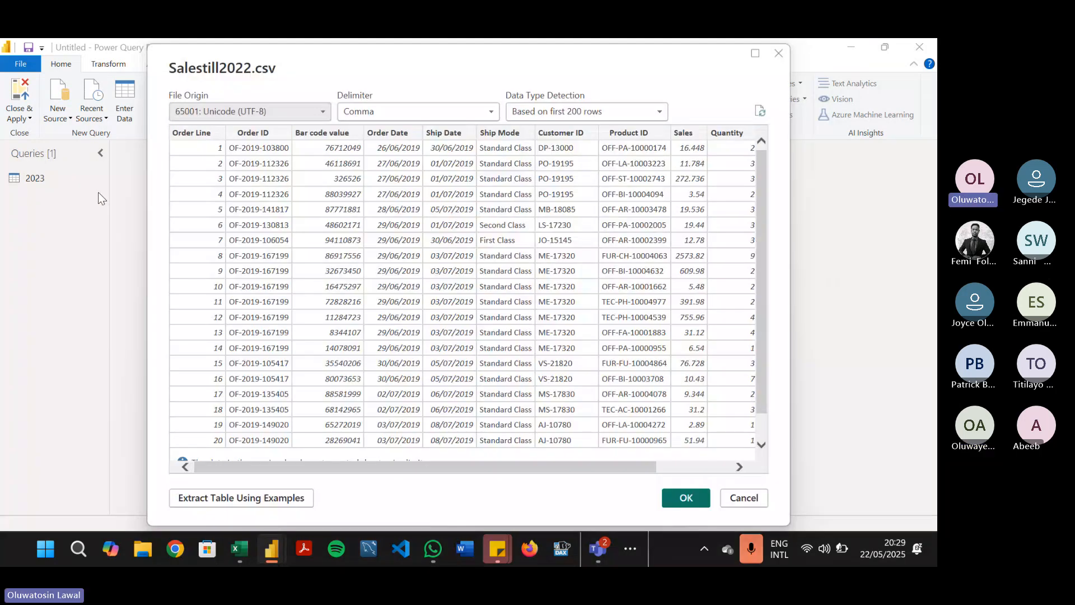
left_click(688, 497)
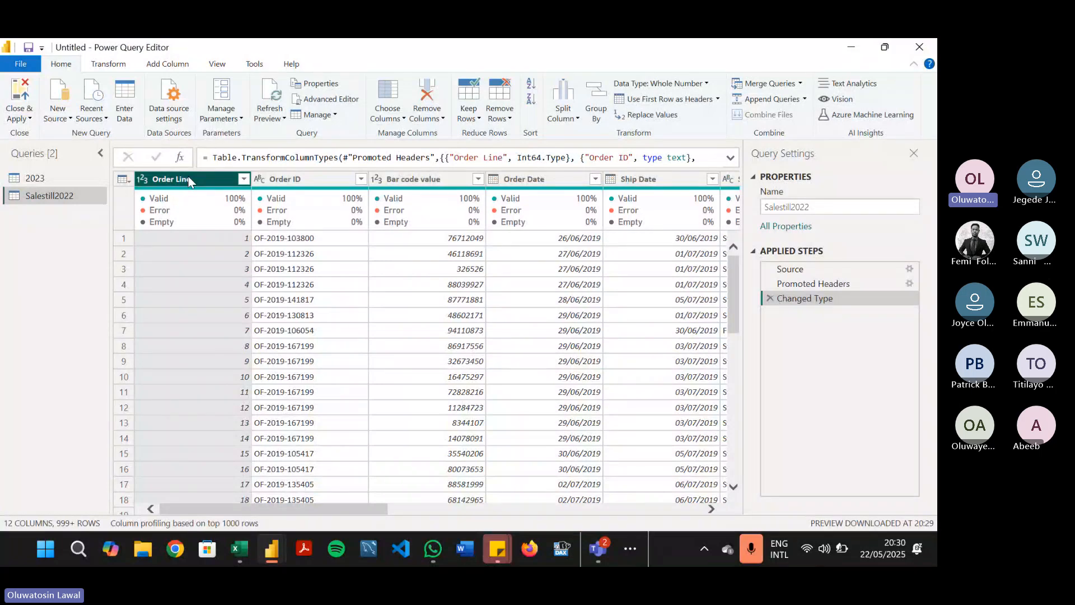
Step: Remove the bottom 1 row from the Salestill2022 query
left_click(499, 112)
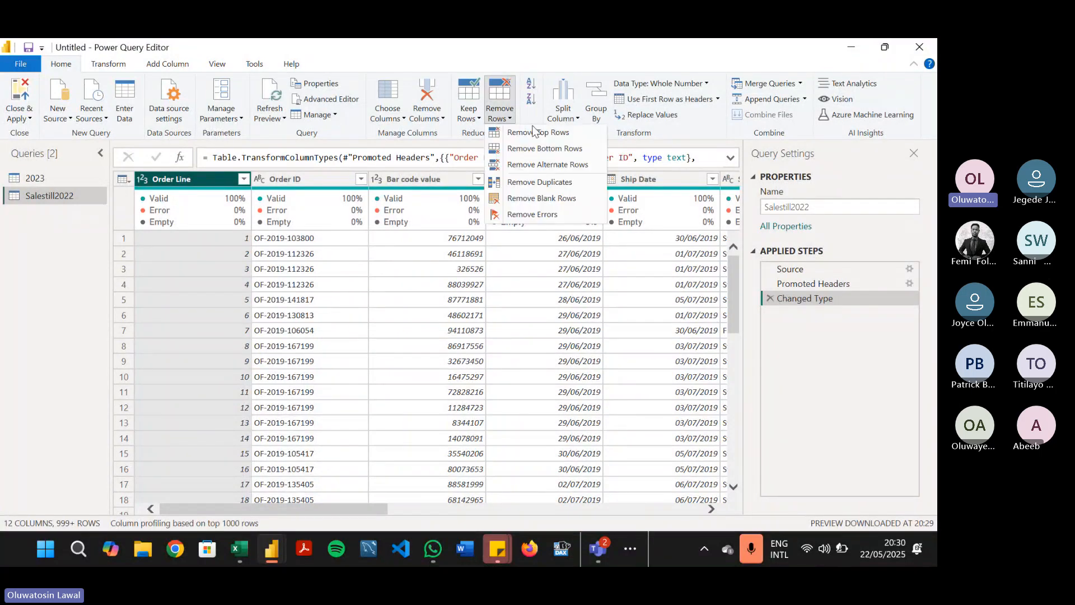
left_click(564, 149)
type("1")
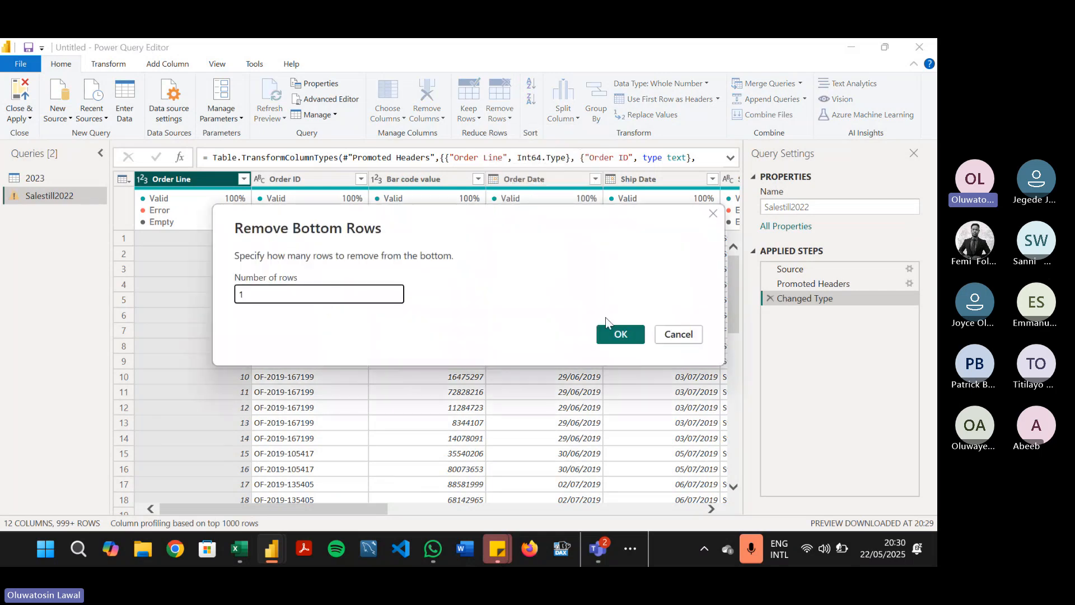
left_click(617, 330)
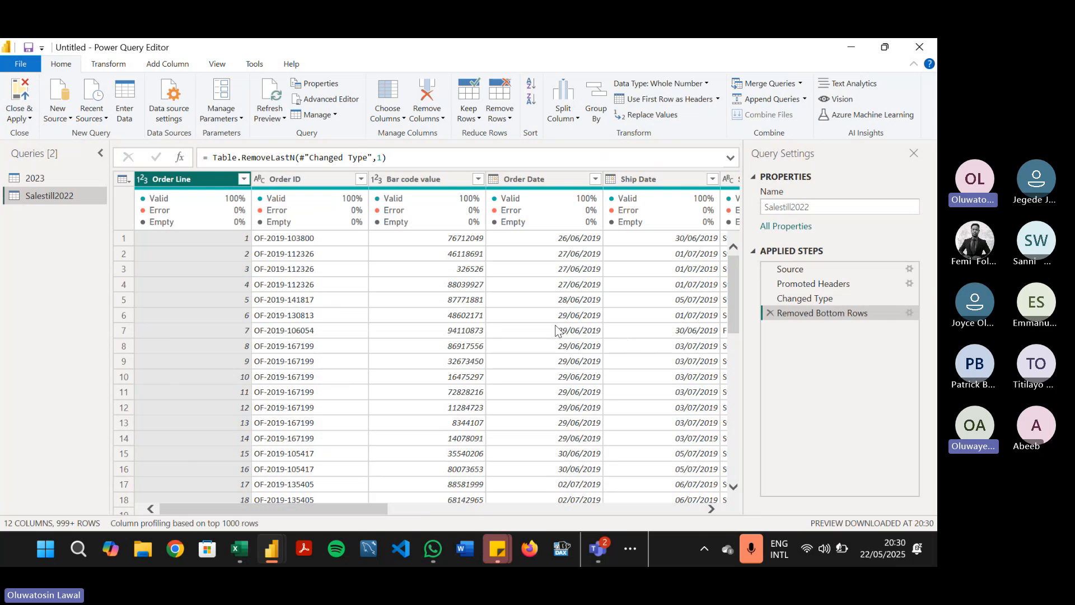
right_click(210, 187)
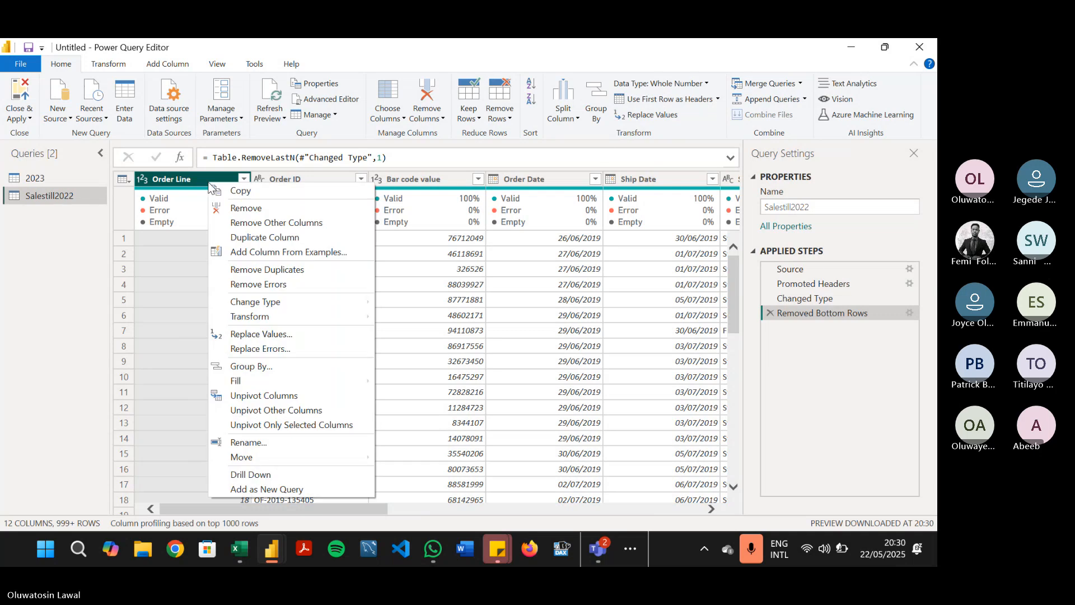
left_click(200, 183)
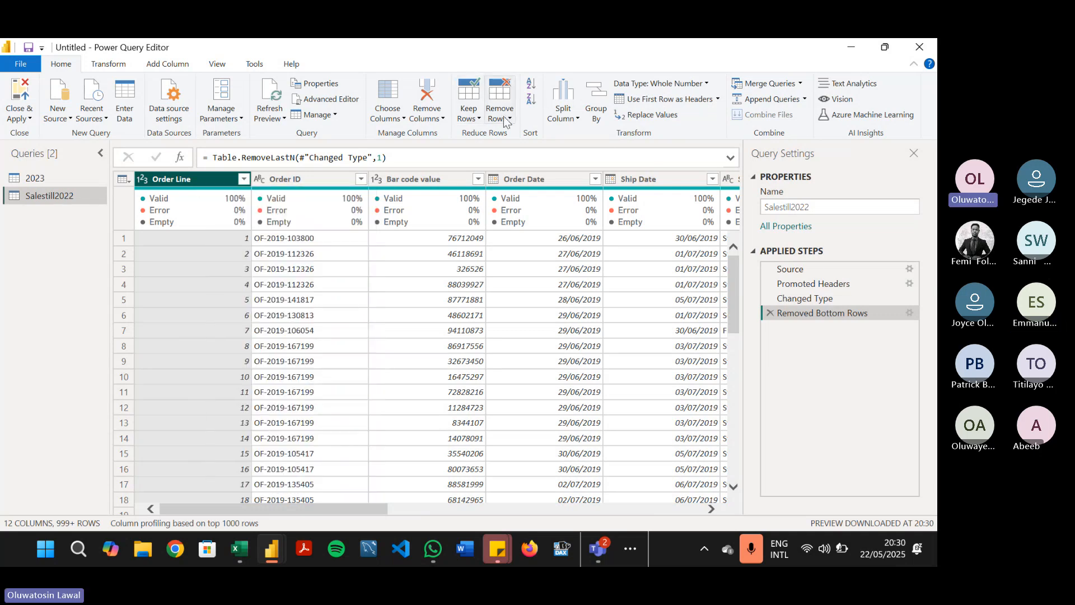
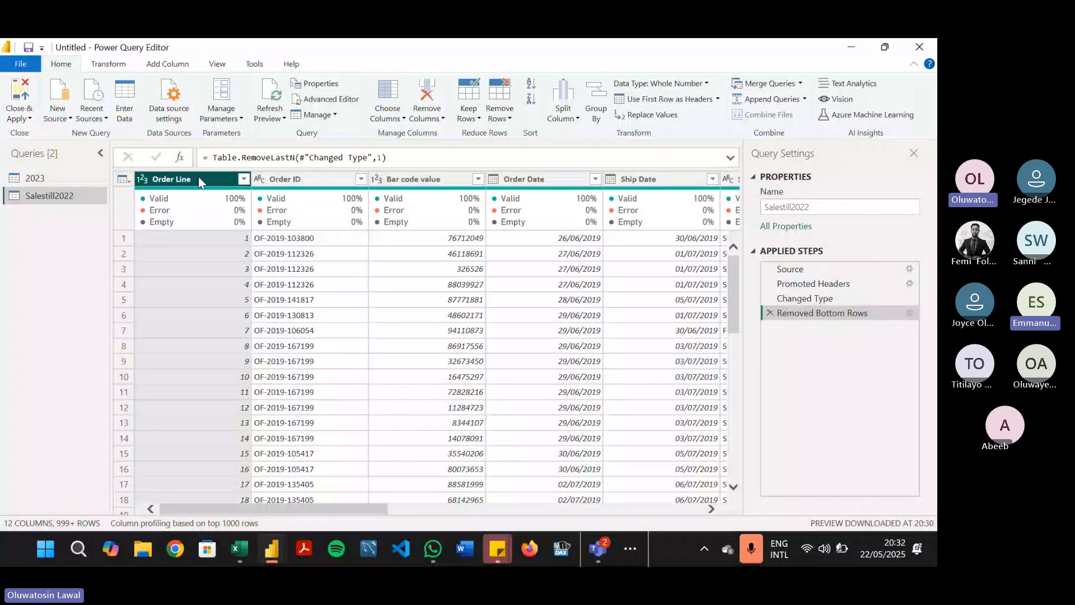
left_click(510, 120)
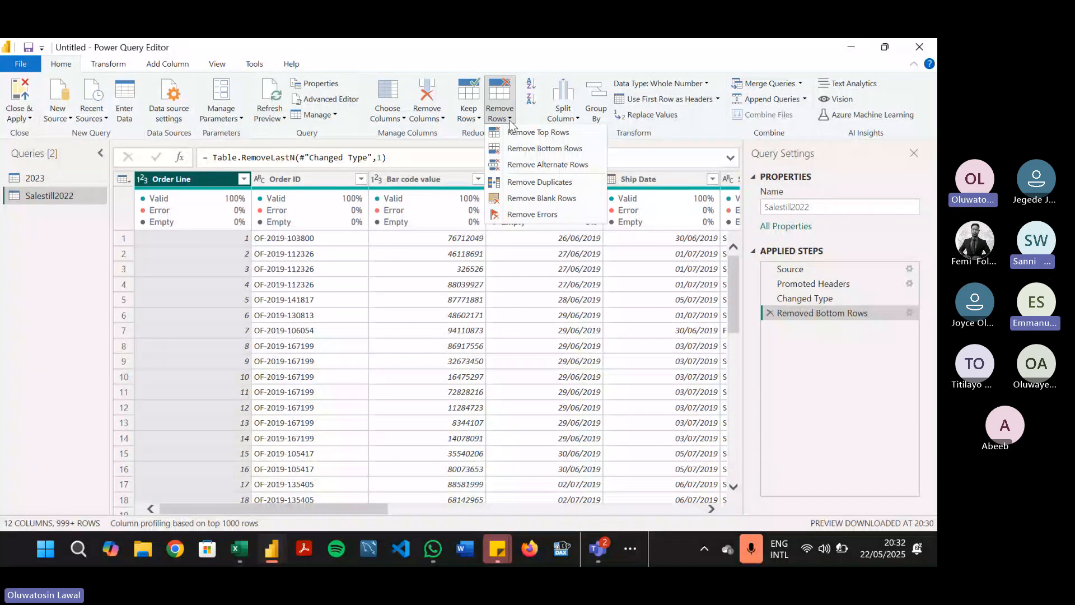
left_click(172, 178)
left_click(508, 115)
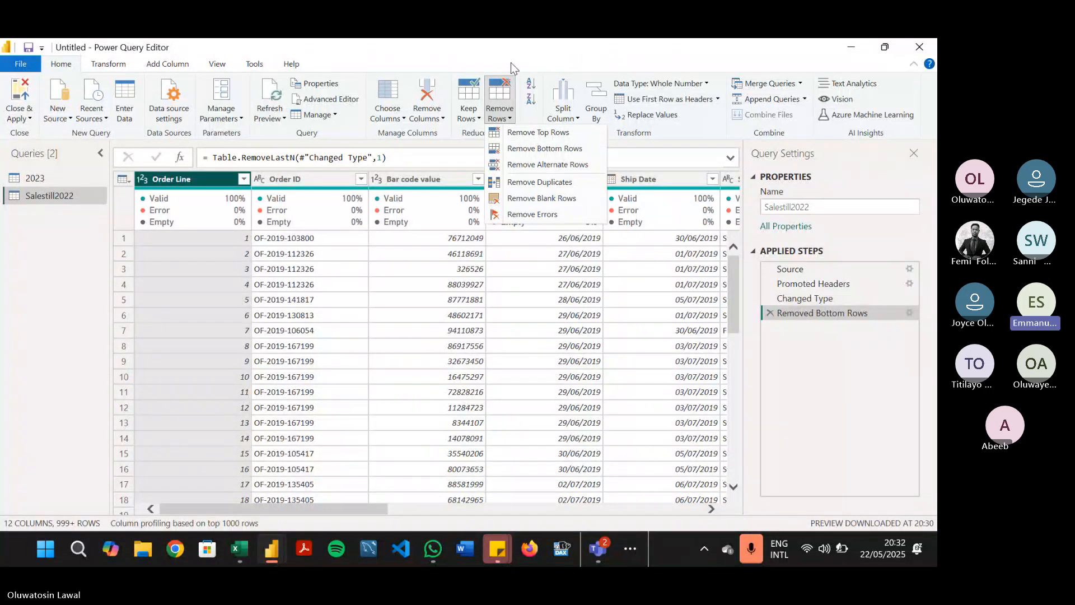
left_click(529, 148)
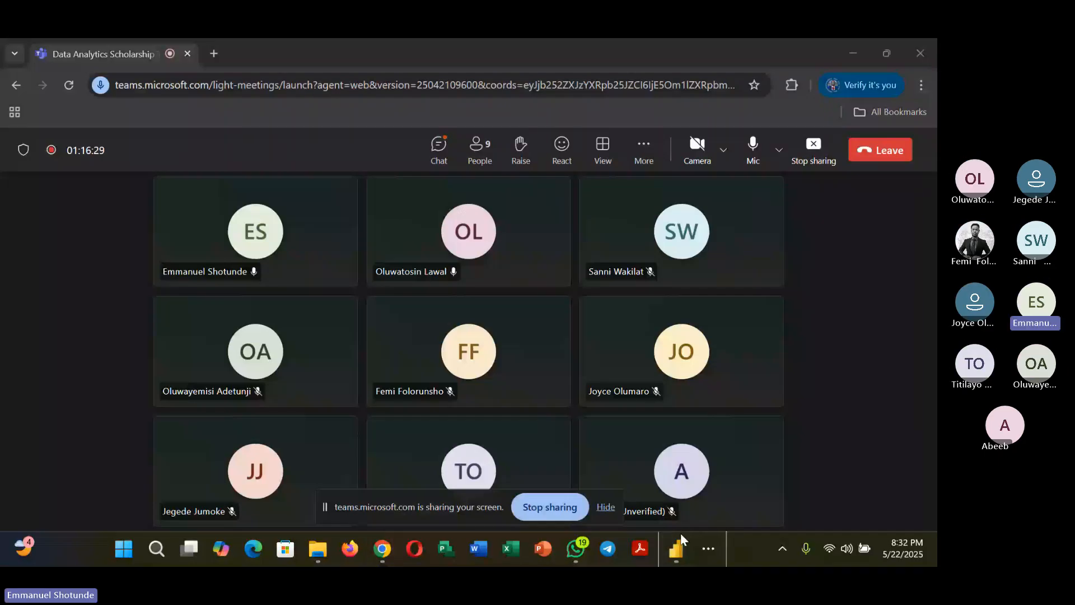
Step: Switch to the Power Query Editor window and remove 1 row from the end of the Salestill2022 query
mouse_move(675, 552)
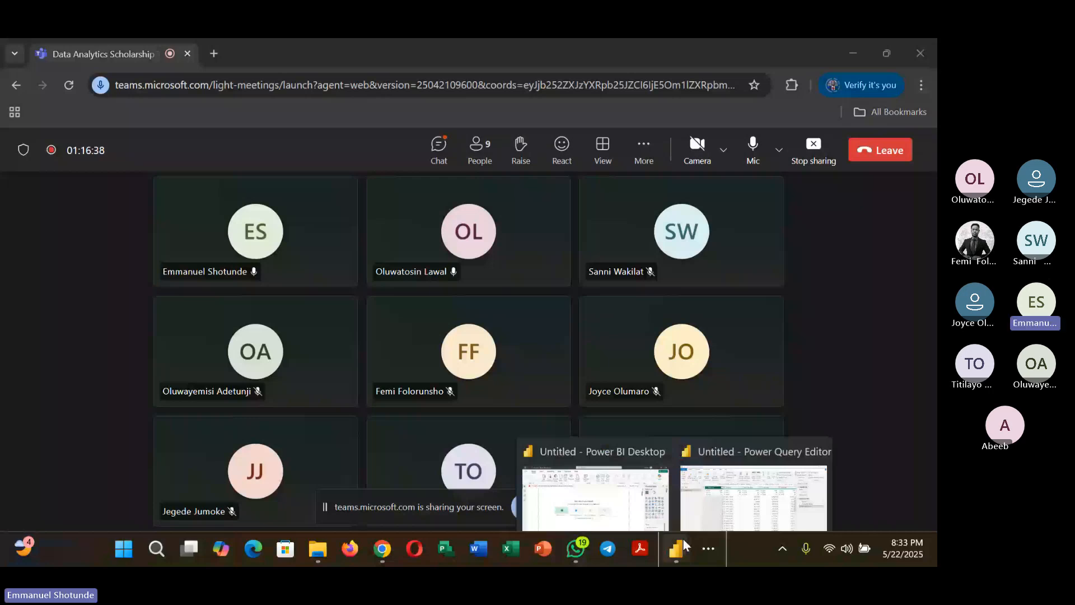
left_click(712, 492)
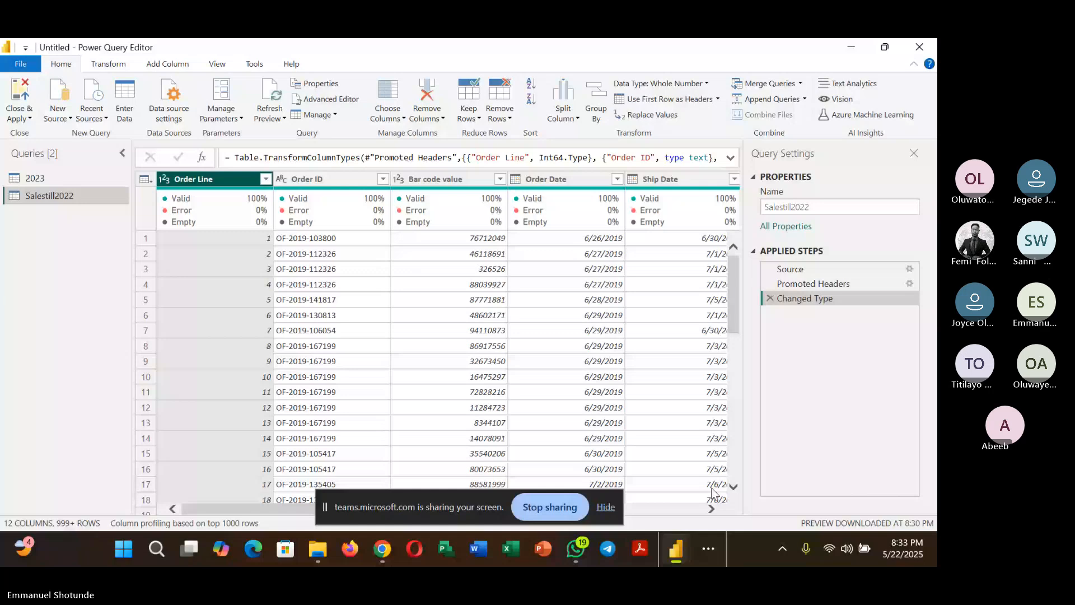
left_click(498, 116)
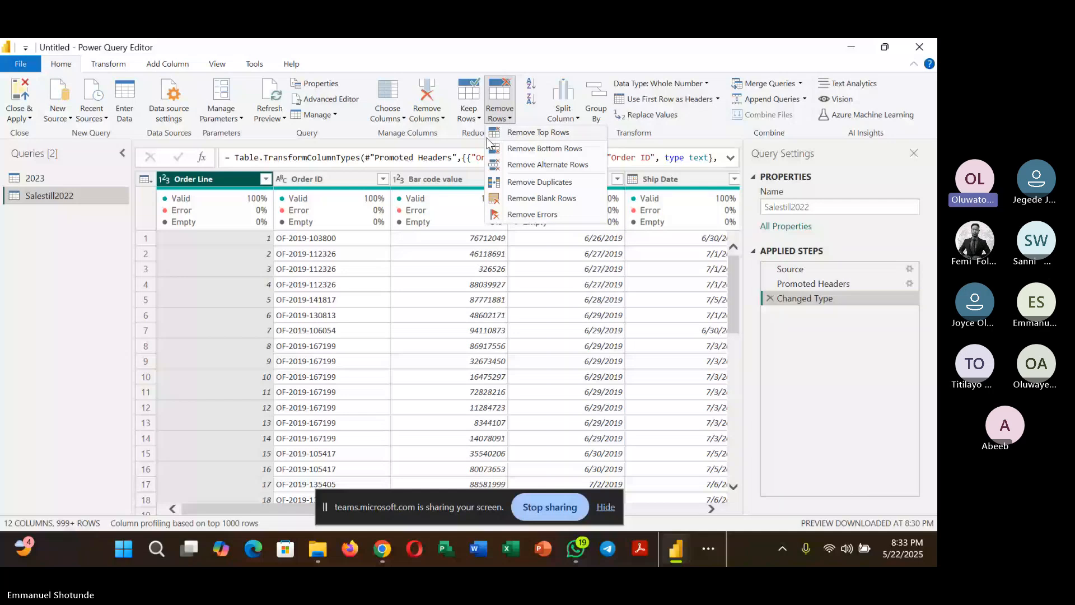
mouse_move(385, 551)
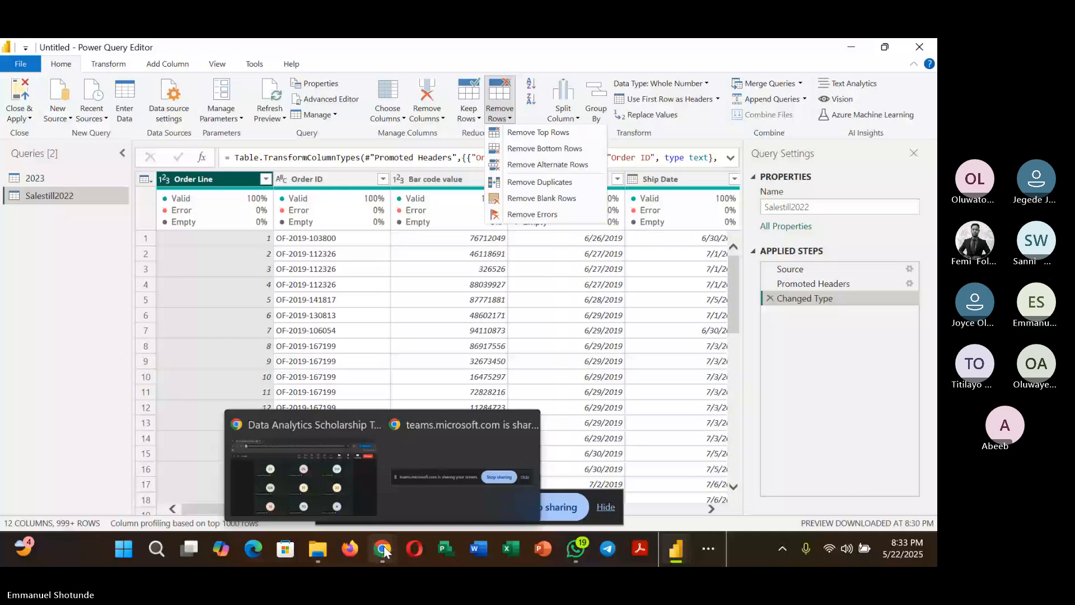
left_click(544, 149)
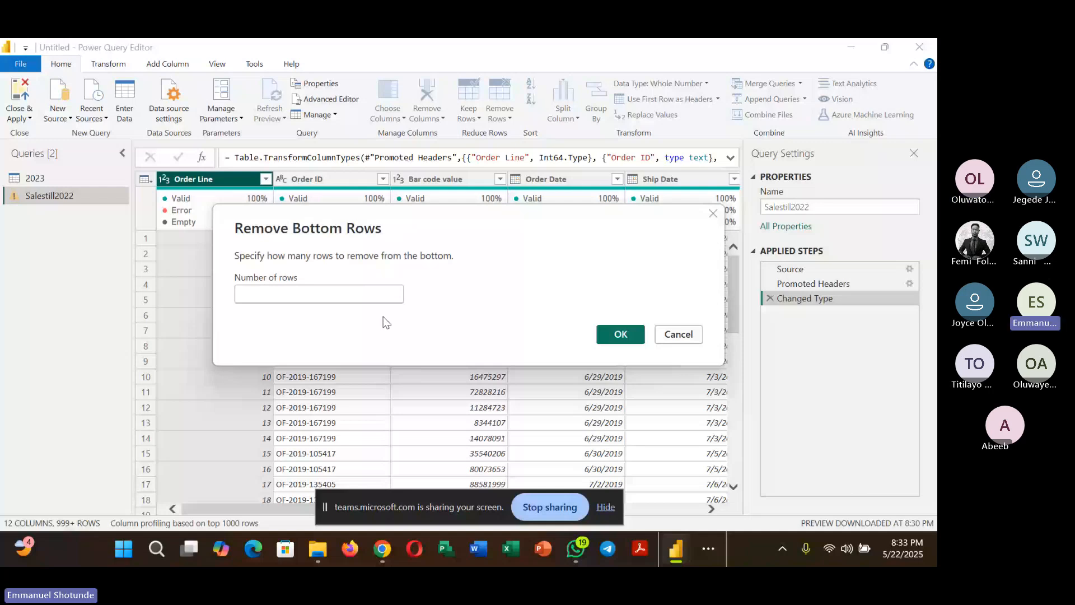
left_click(332, 295)
type("1")
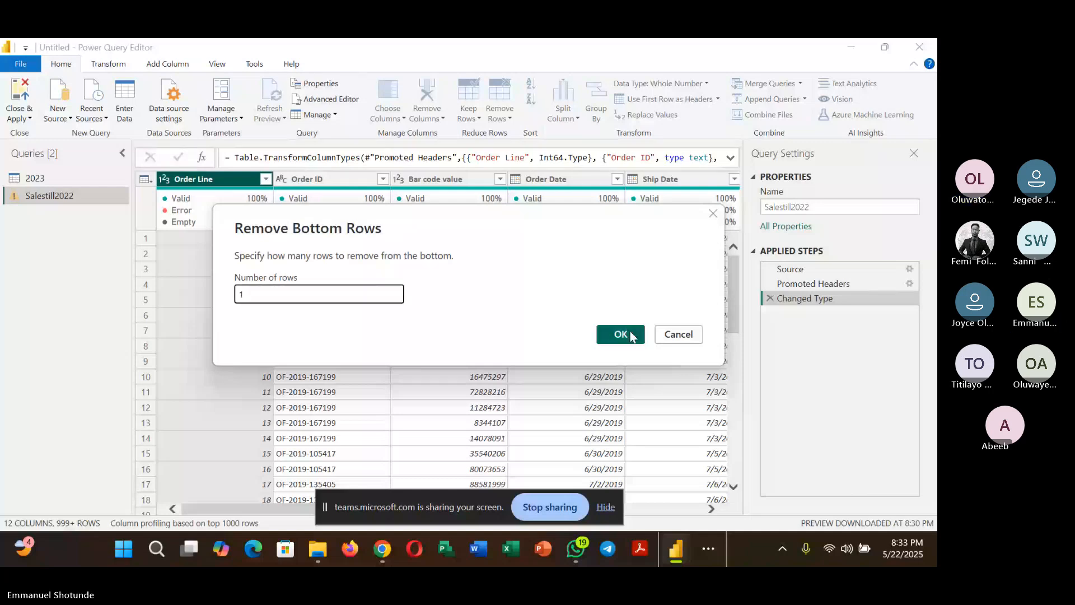
left_click(620, 334)
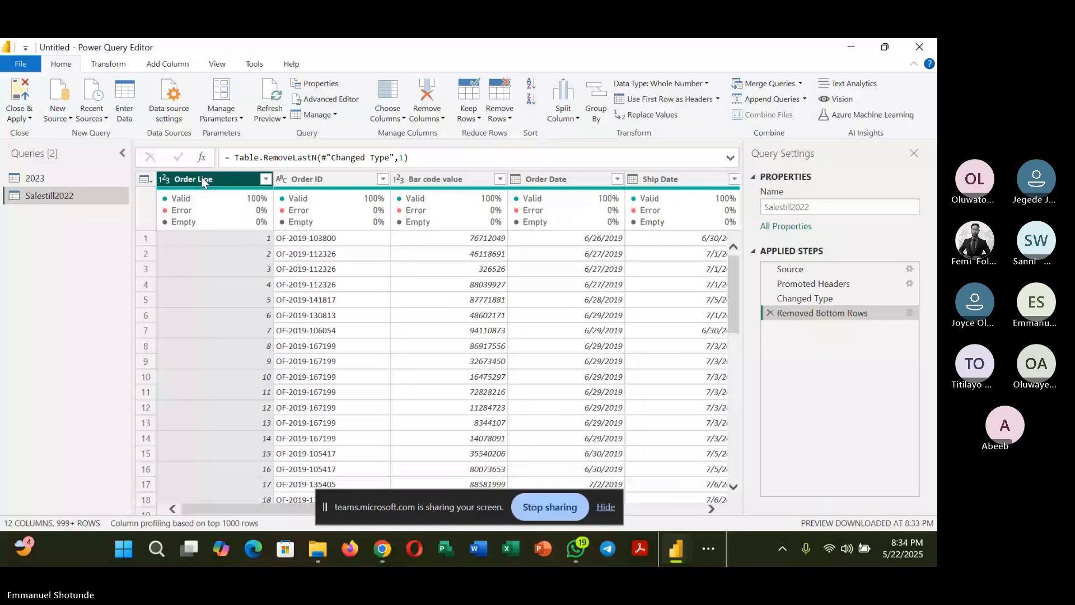
Step: Rename the Salestill2022 query as Pre2022
double_click(62, 196)
left_click(56, 196)
key("BackSpace")
key("BackSpace")
key("BackSpace")
key("BackSpace")
key("BackSpace")
key("BackSpace")
key("BackSpace")
key("BackSpace")
key("BackSpace")
type("P")
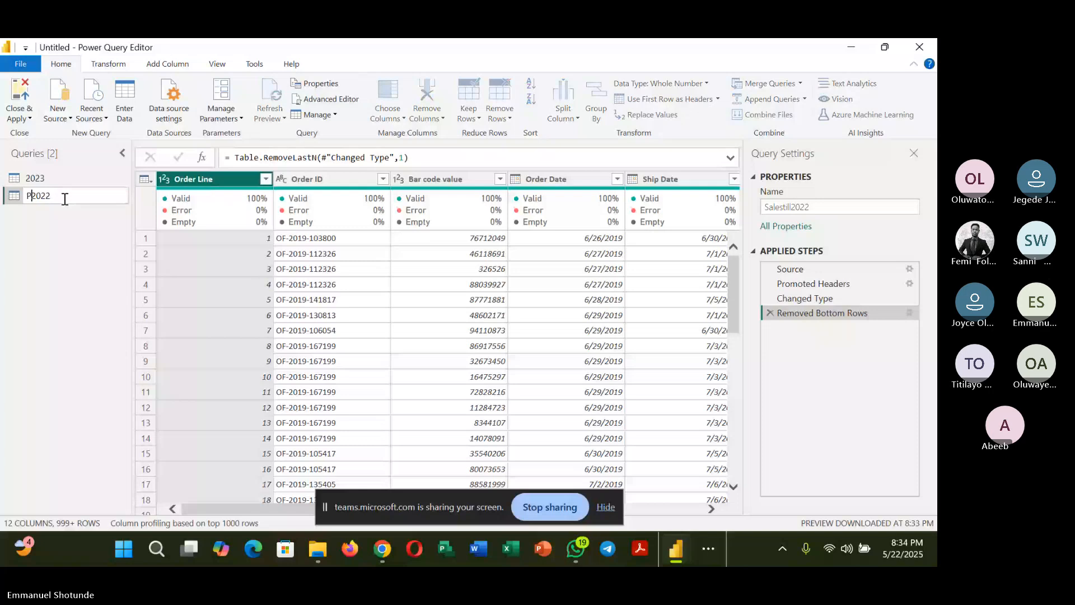
type("re")
key("Return")
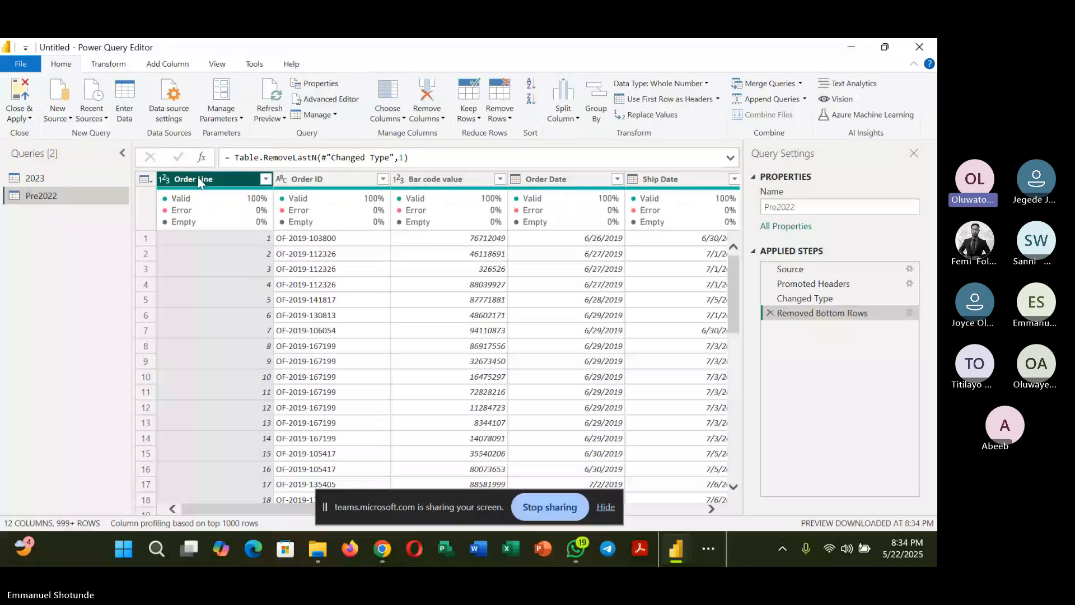
Step: Change the data type of the Order Line and Bar code value columns in the Pre2022 query to Text
left_click(164, 178)
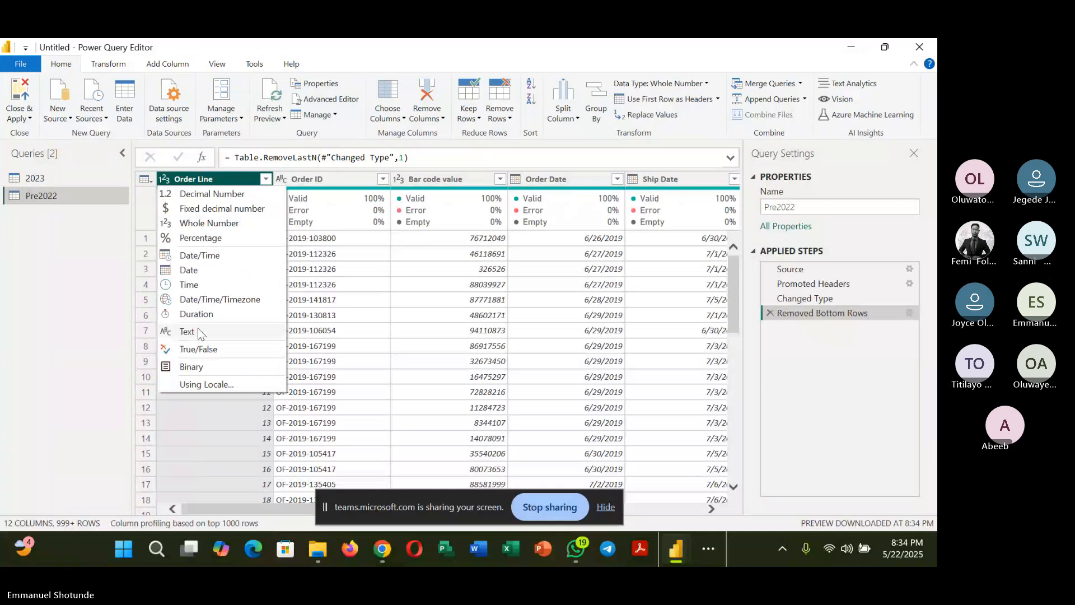
left_click(188, 331)
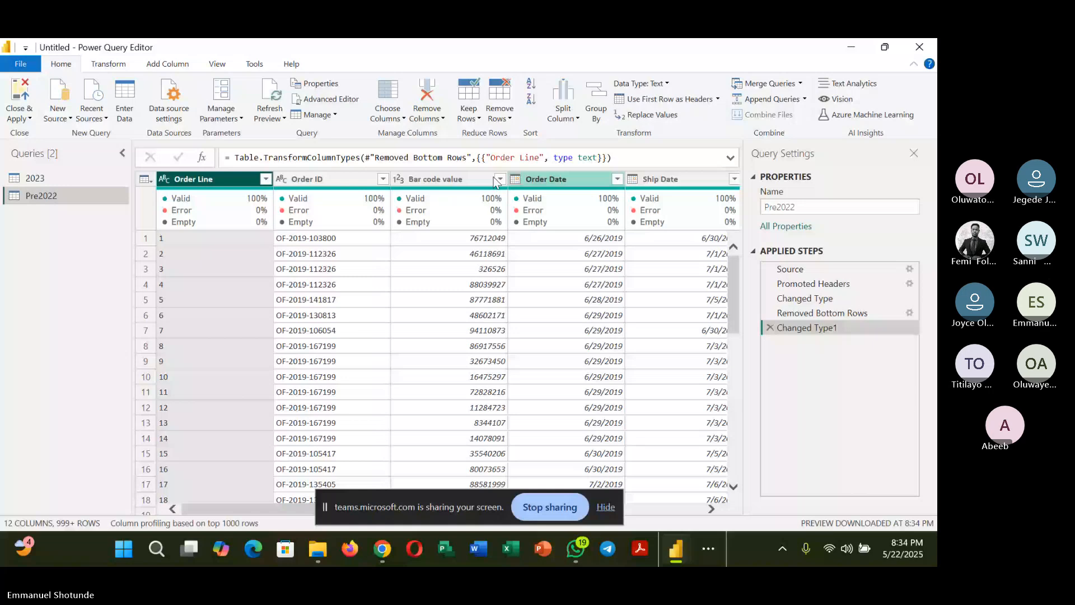
left_click(398, 180)
left_click(427, 343)
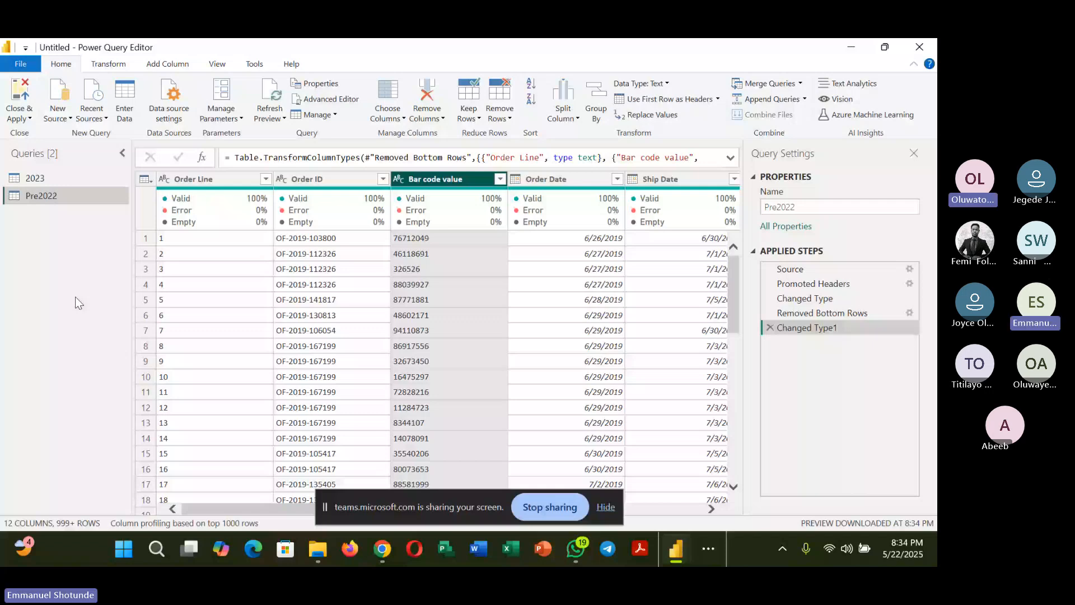
left_click(212, 361)
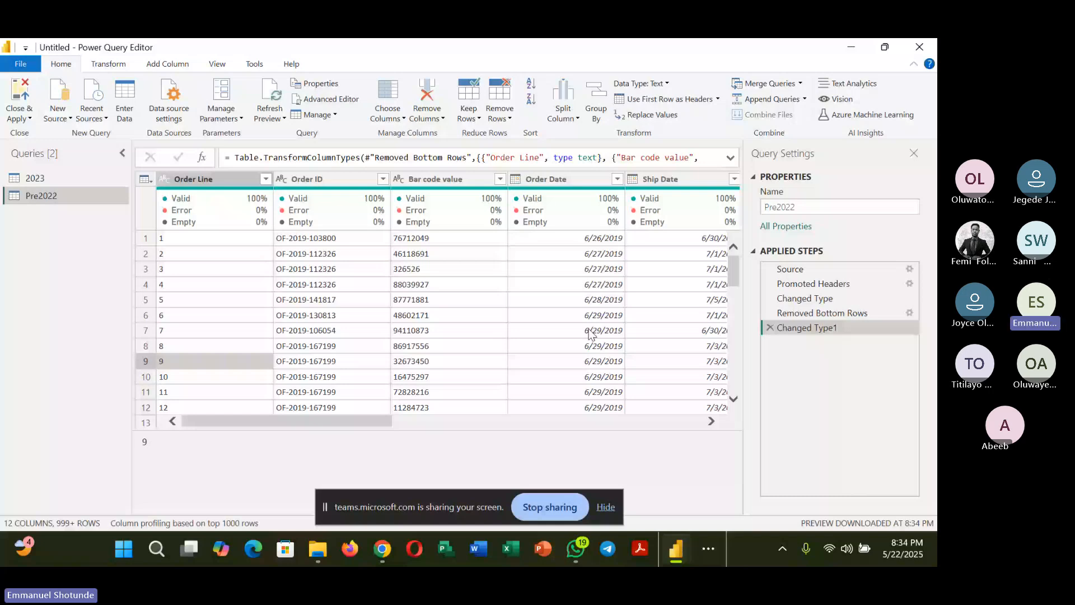
Step: Append the 2023 and Pre2022 queries as a new query and name it Sales Data
left_click(35, 178)
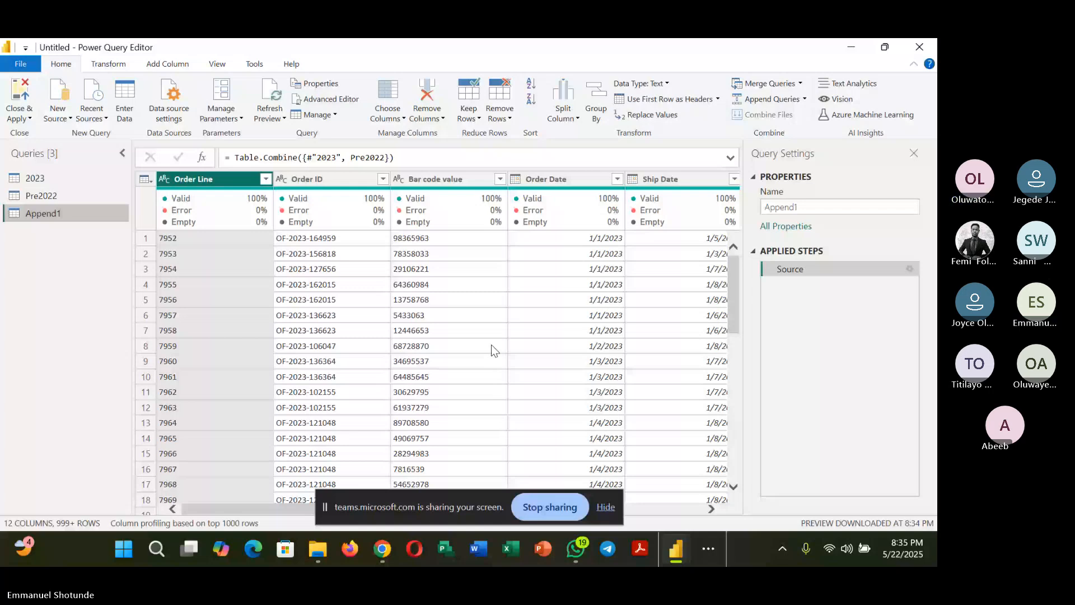
double_click(55, 212)
type("Sales D")
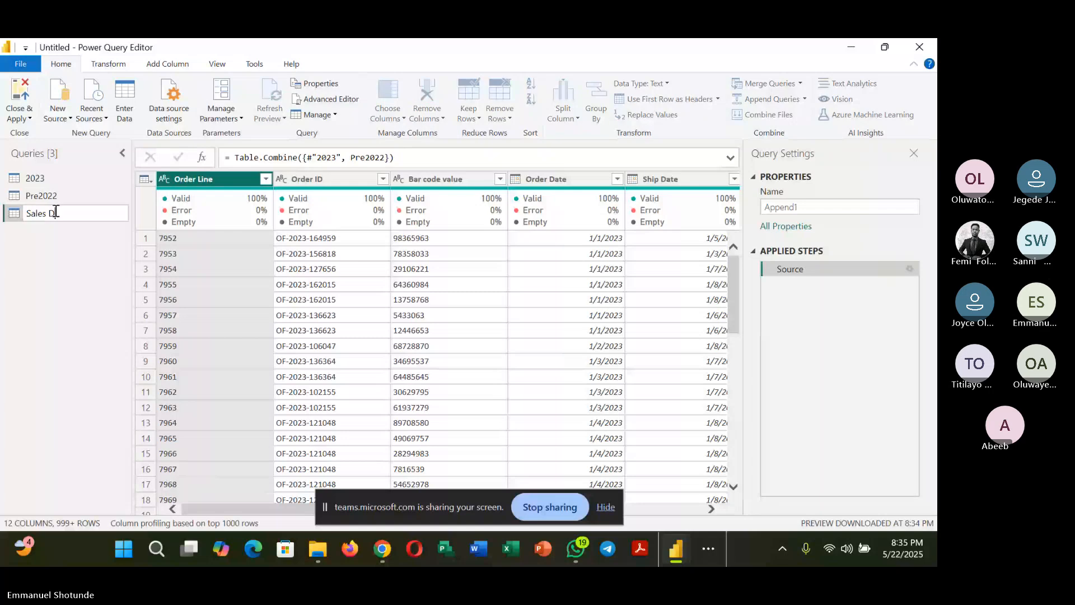
type("ata")
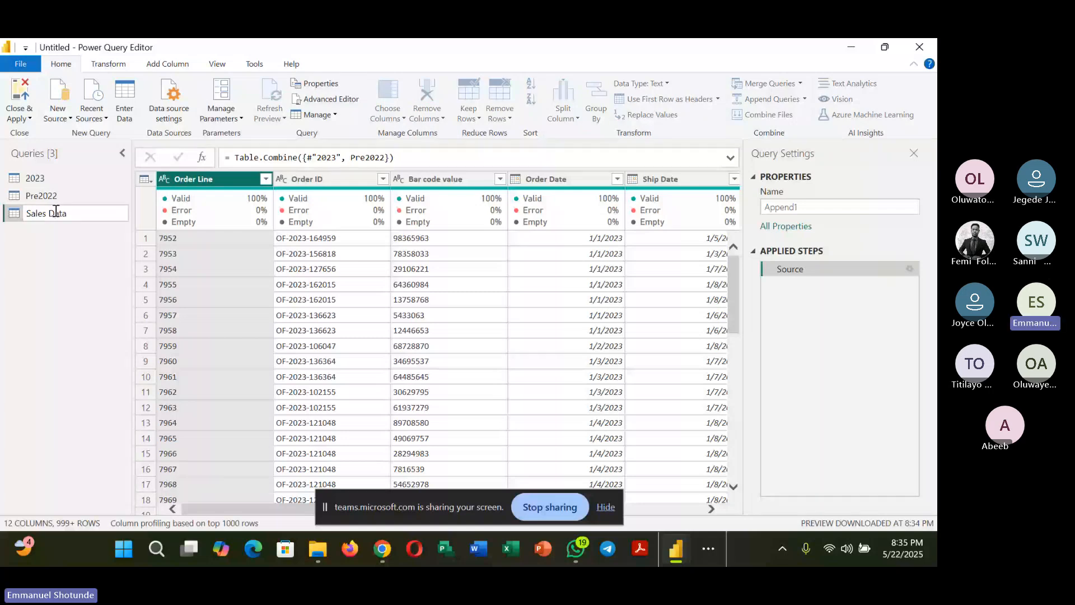
key("Return")
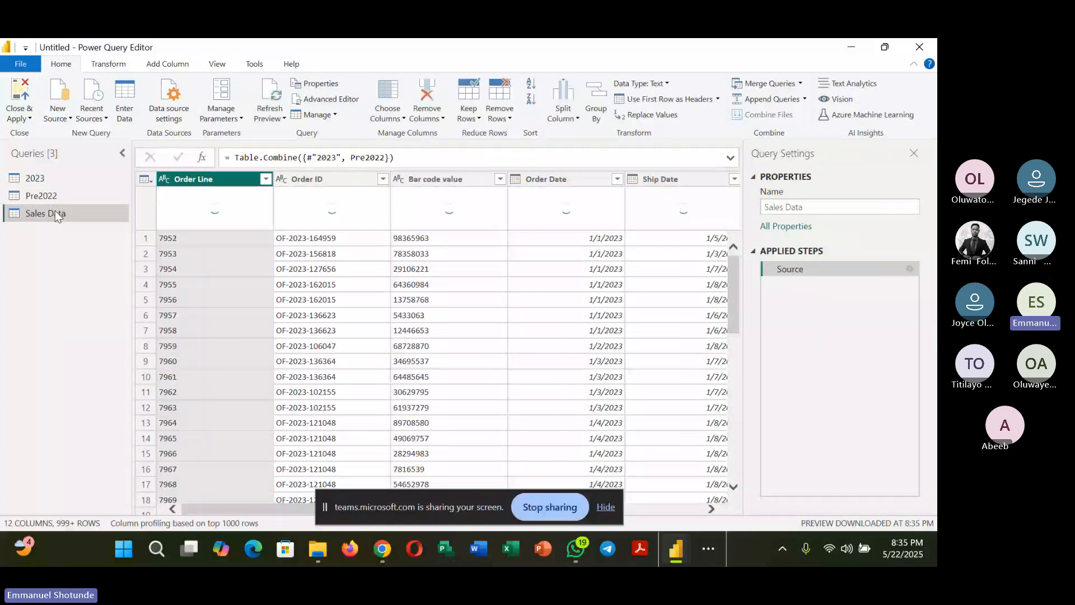
Step: Review the columns of the appended Sales Data query through to Profit
left_click(711, 509)
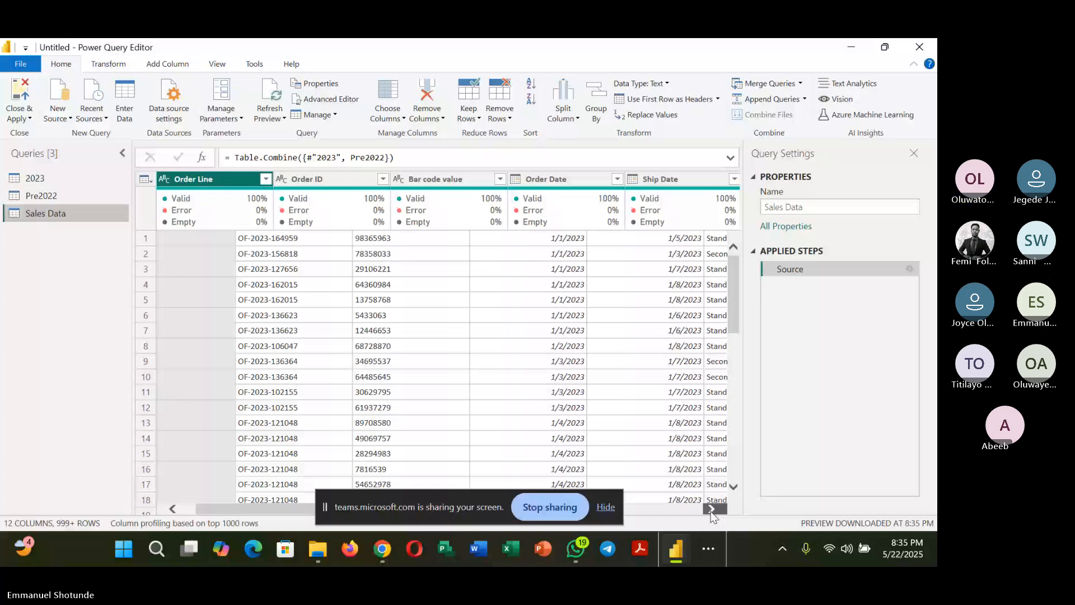
left_click(711, 508)
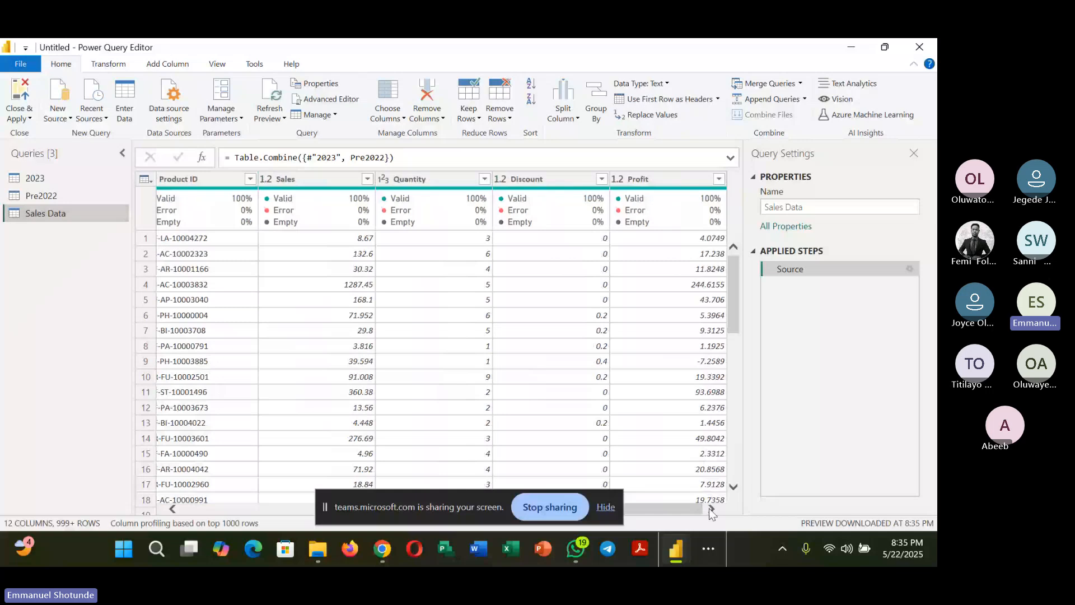
left_click(172, 510)
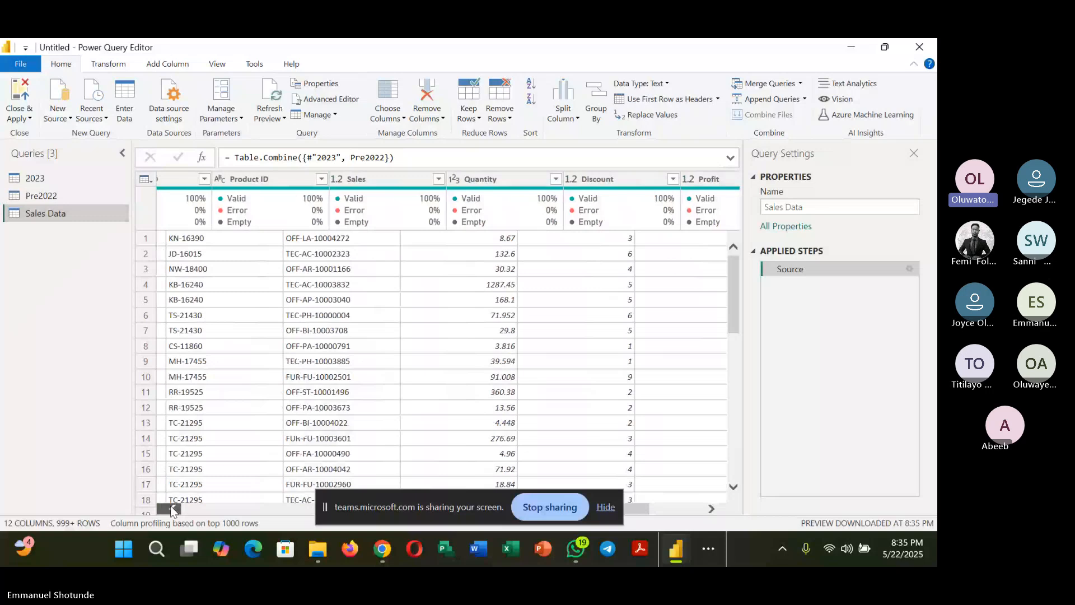
Step: Rename the Order Line column in the 2023 query as Order Lines
left_click(172, 510)
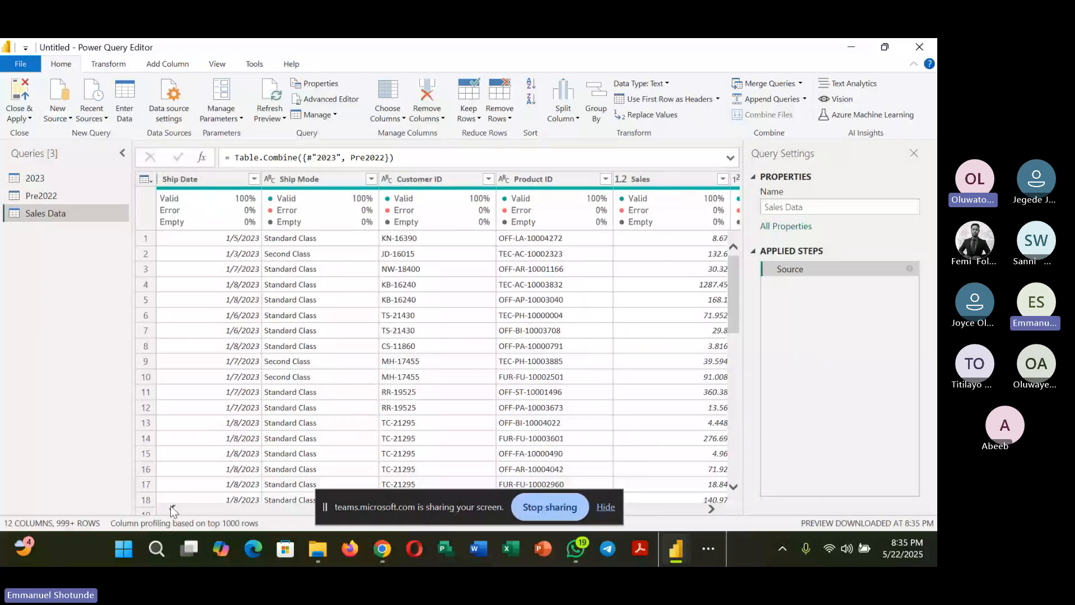
left_click(172, 509)
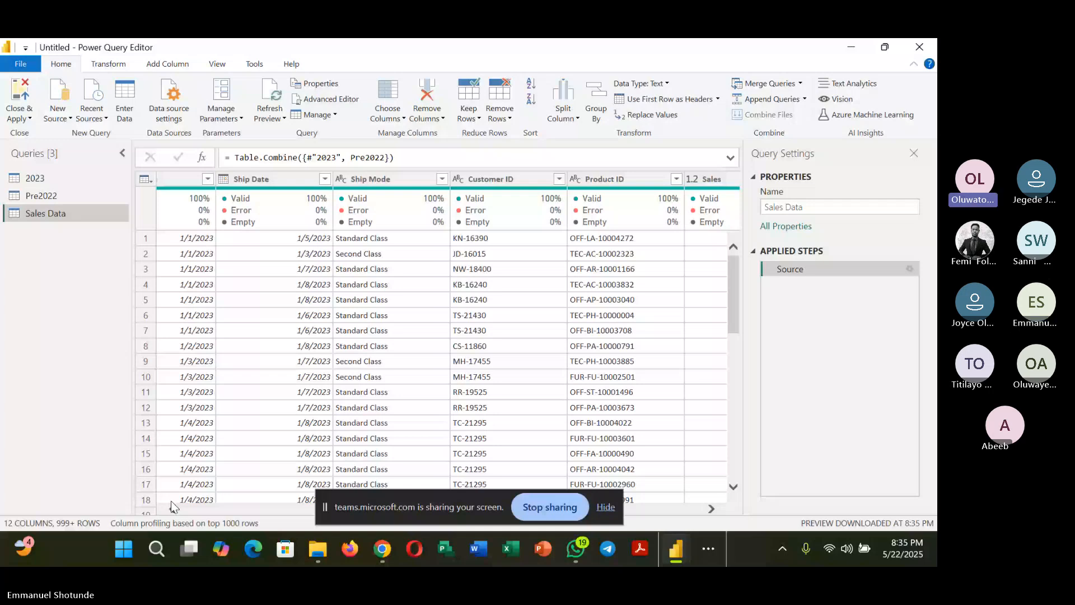
left_click(171, 501)
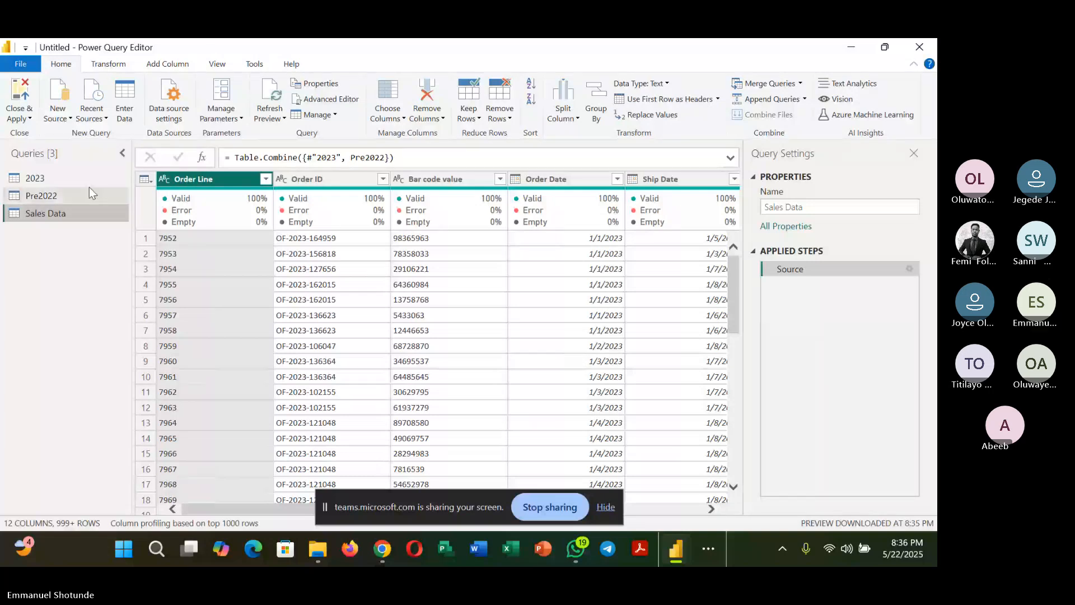
left_click(56, 179)
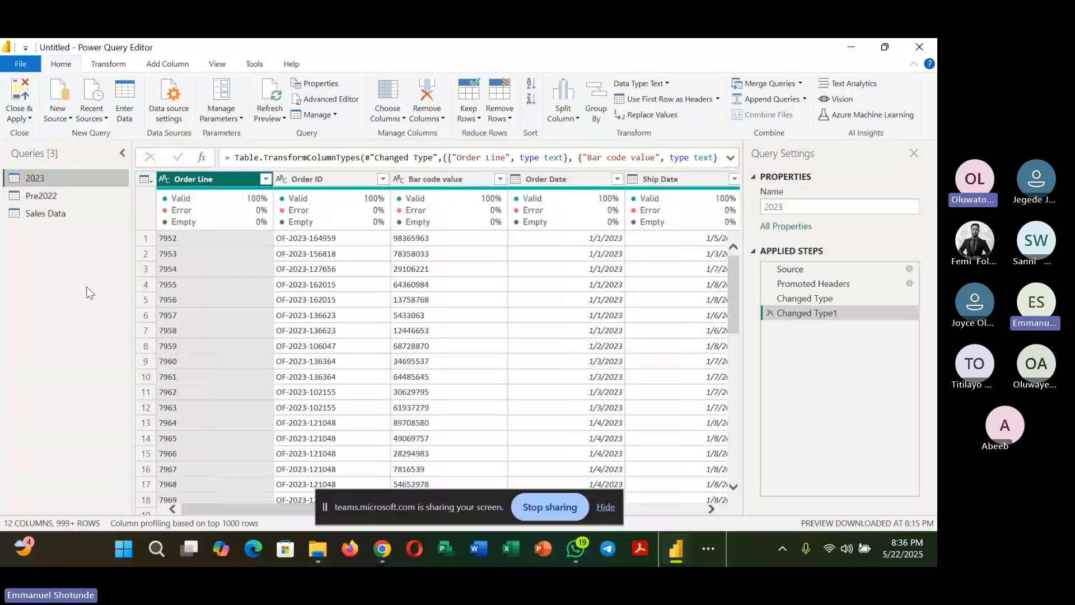
right_click(218, 179)
key("Escape")
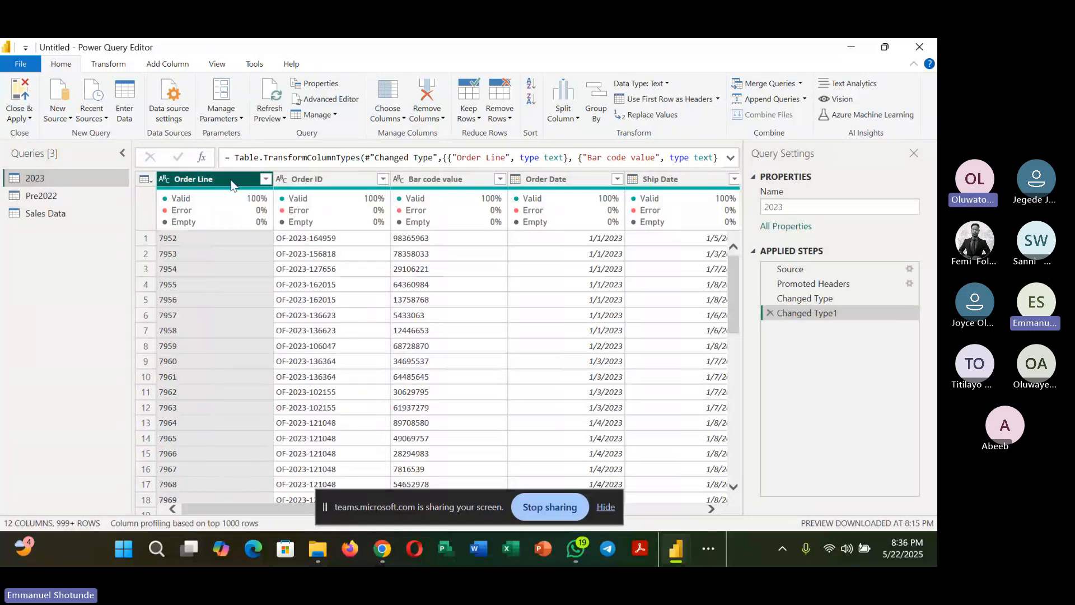
left_click(266, 179)
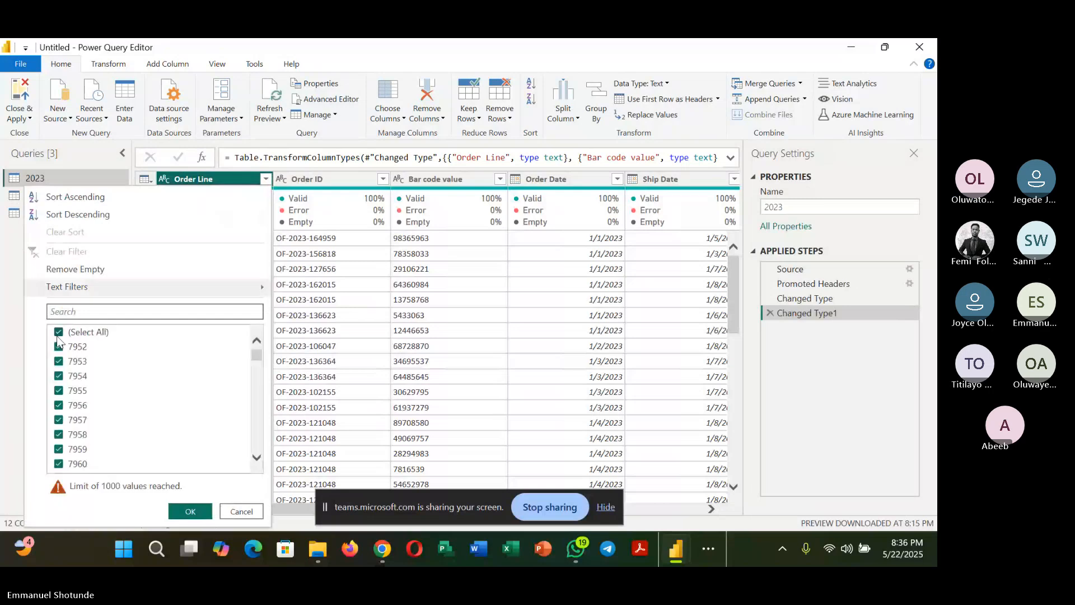
left_click(14, 321)
double_click(212, 180)
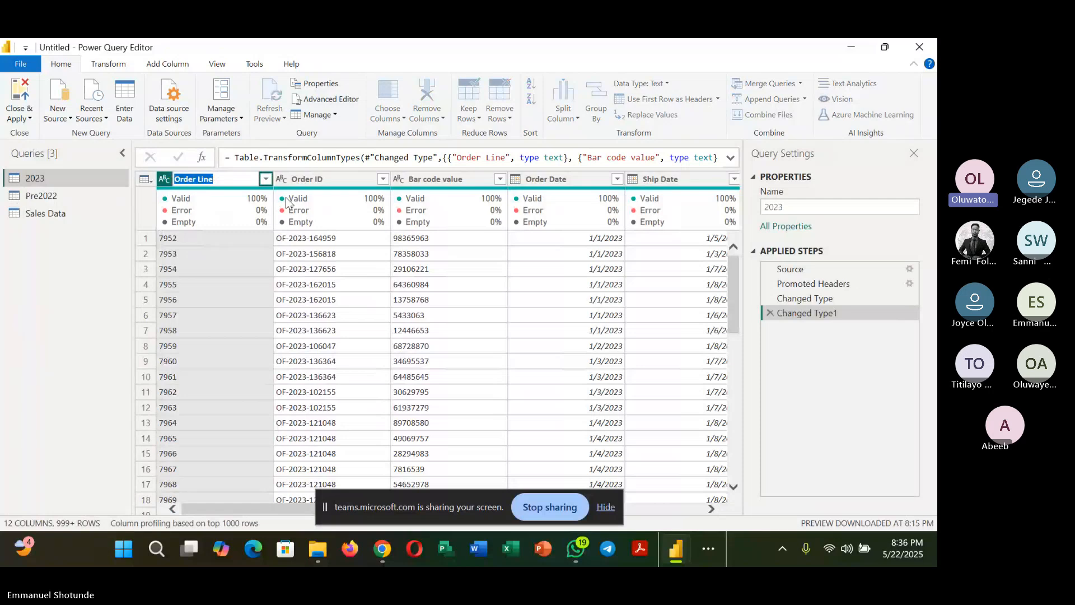
key("End")
type("s")
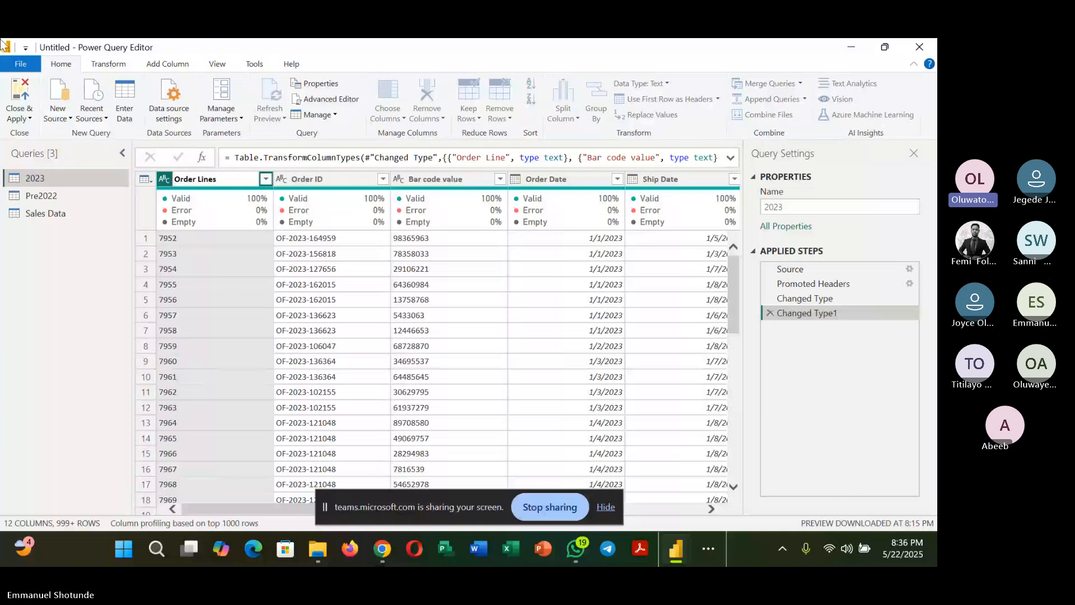
key("Return")
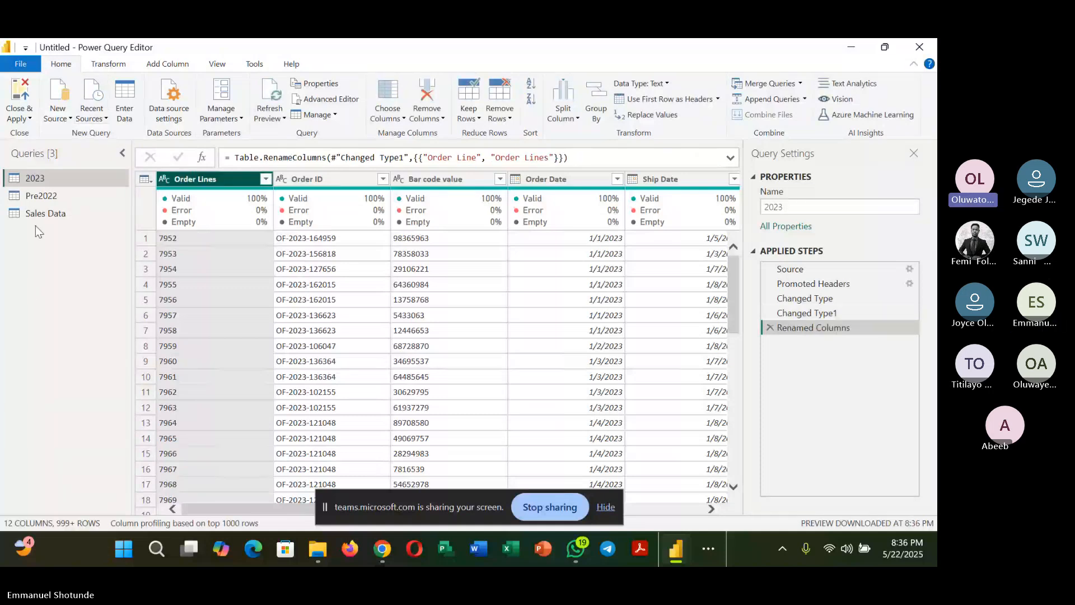
Step: Examine the Sales Data query through to its last column to see how the mismatched order line headers were appended
left_click(47, 212)
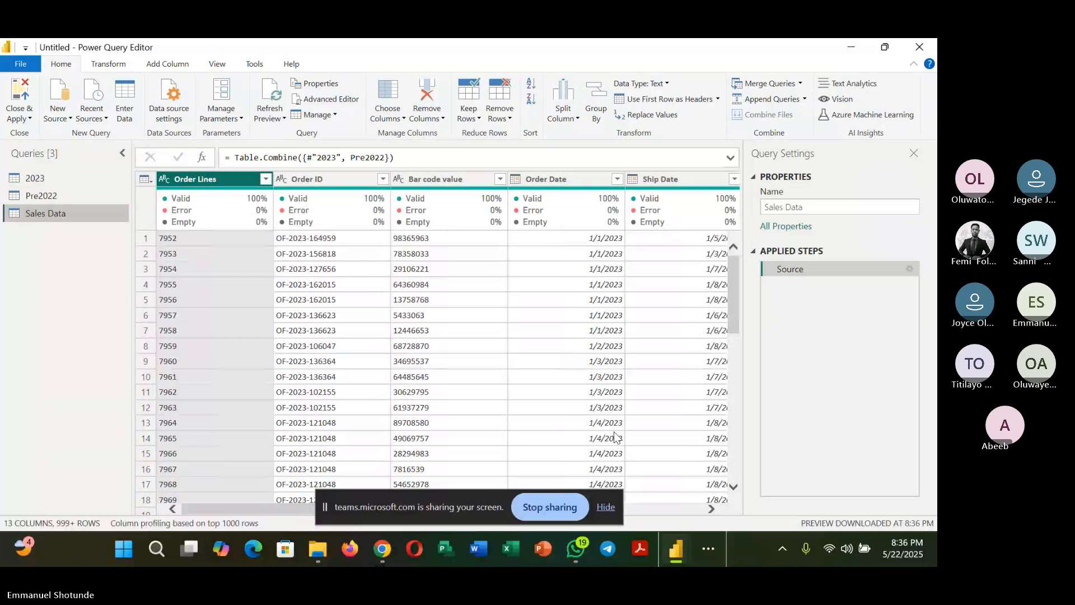
scroll(705, 504, "right", 3)
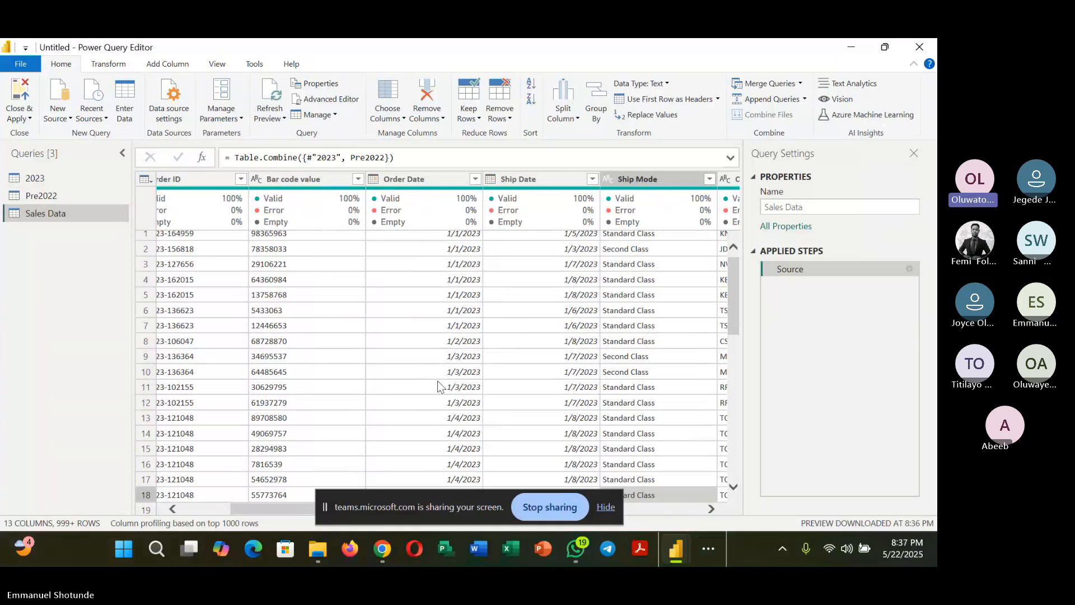
left_click(174, 509)
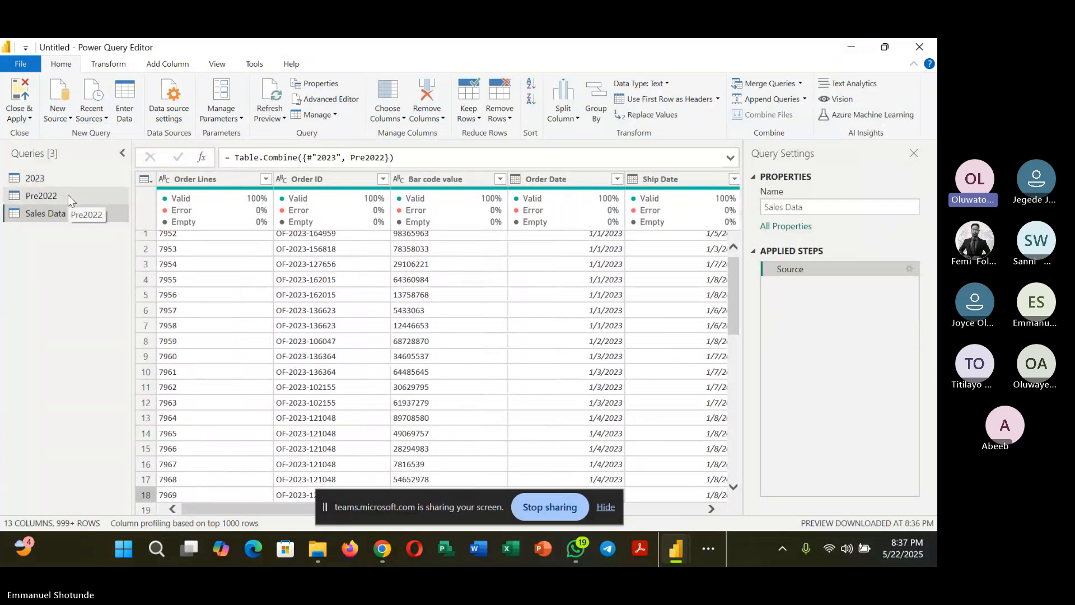
left_click(711, 508)
left_click(711, 509)
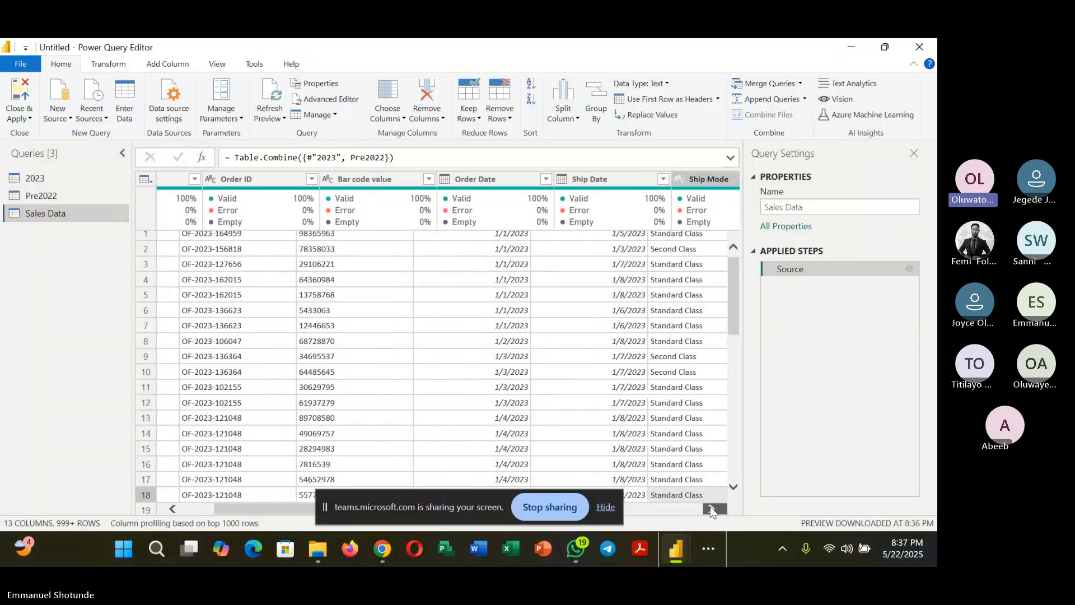
left_click(711, 508)
left_click(711, 508)
left_click(710, 509)
left_click(711, 508)
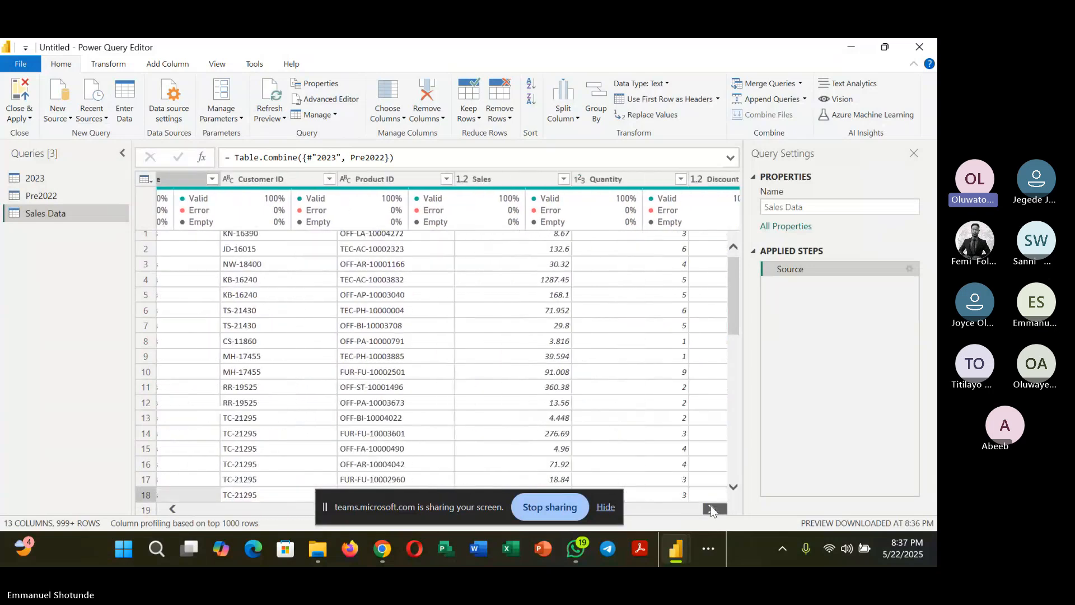
left_click(711, 508)
left_click(711, 509)
left_click(711, 508)
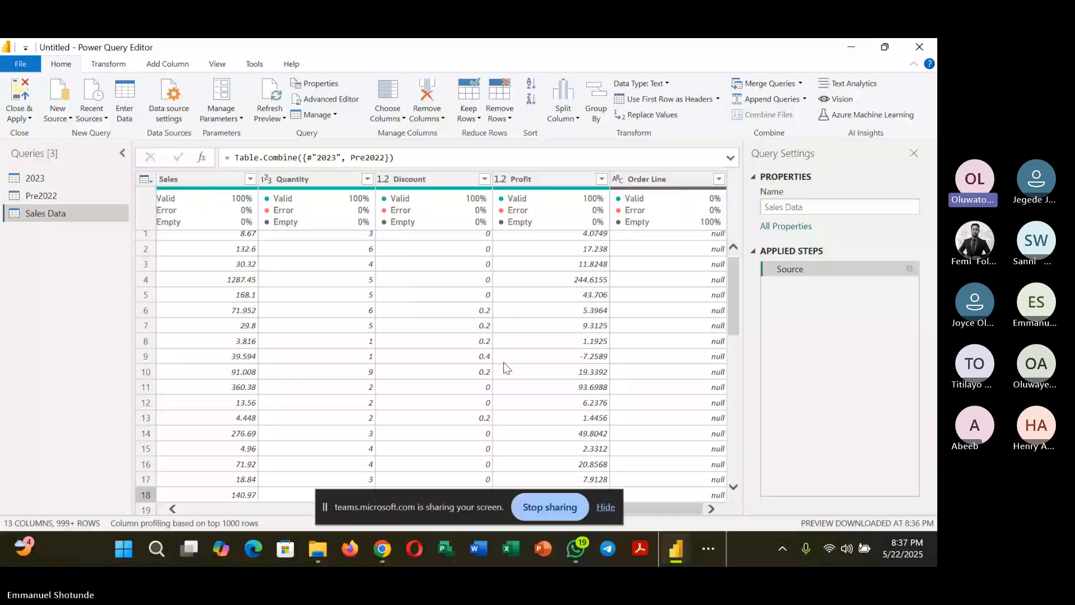
Step: Restore the first column's name in the 2023 query to Order Line and reopen the Sales Data query
mouse_move(391, 549)
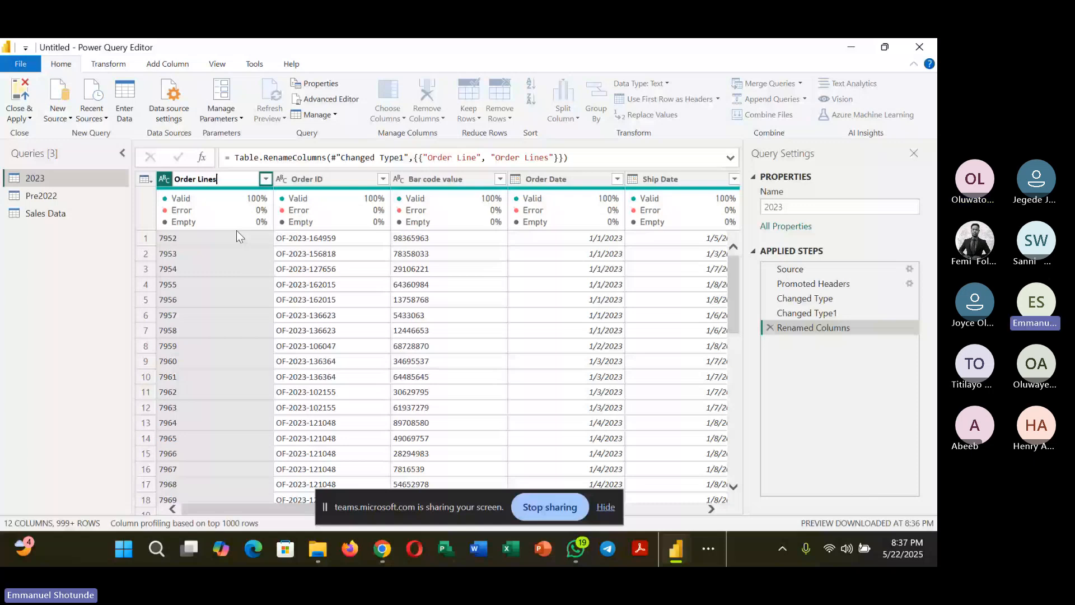
key("BackSpace")
key("Return")
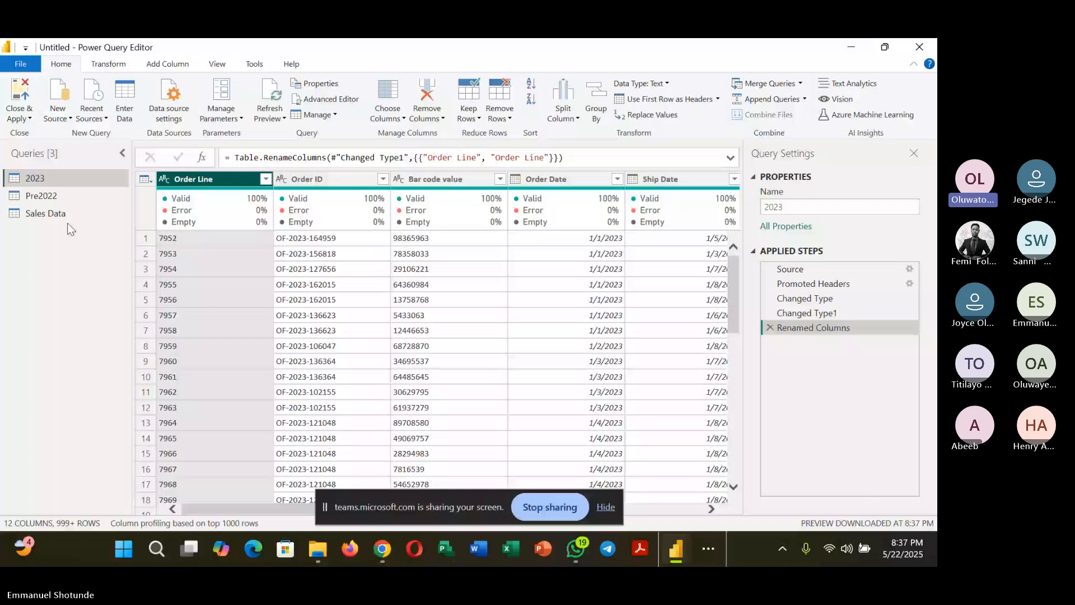
left_click(61, 214)
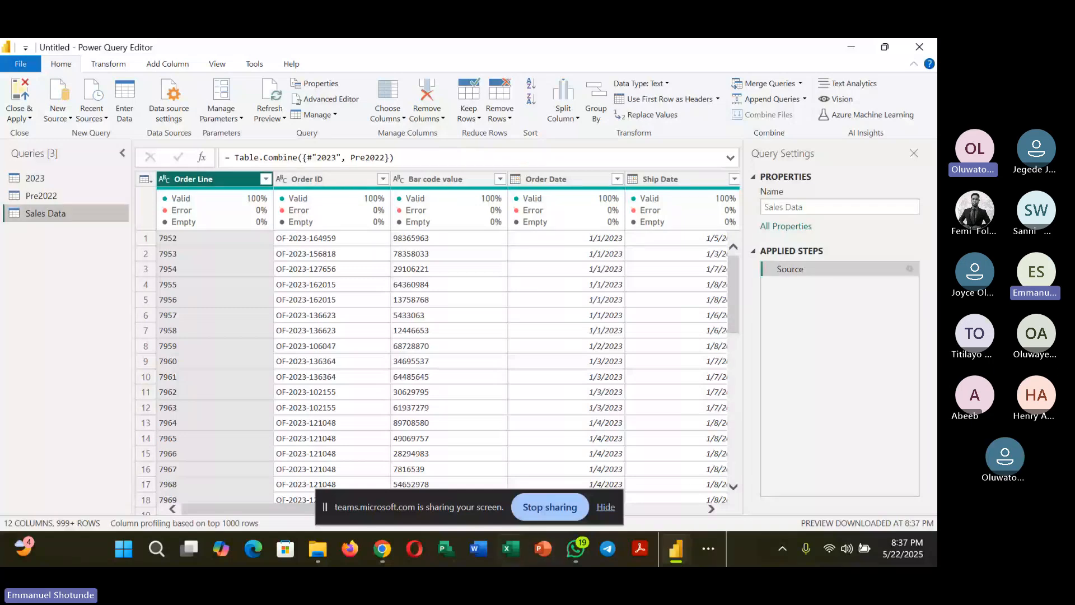
key("alt+Tab")
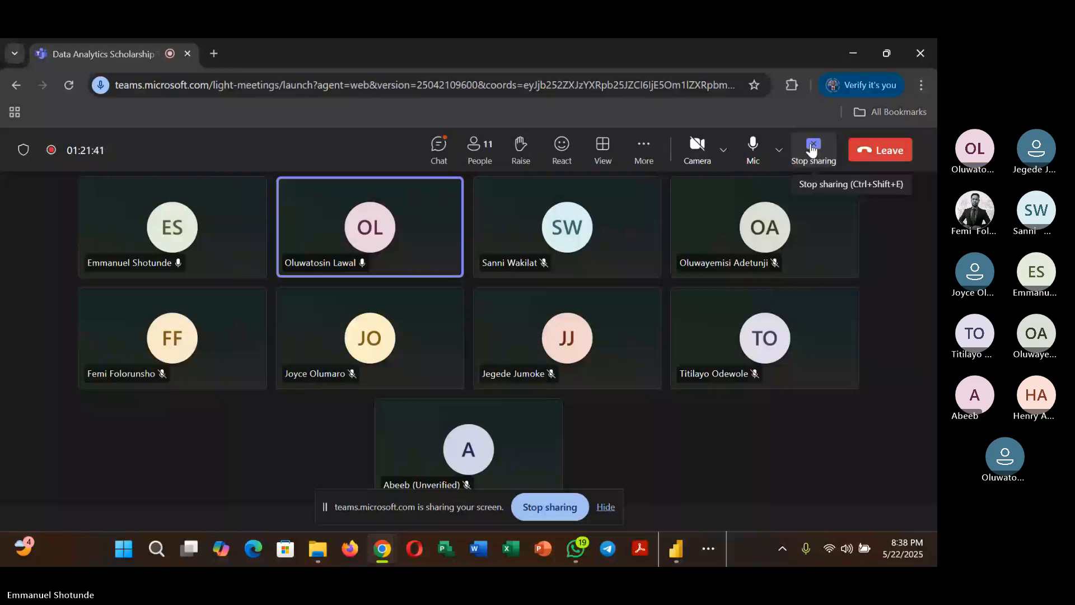
mouse_move(382, 549)
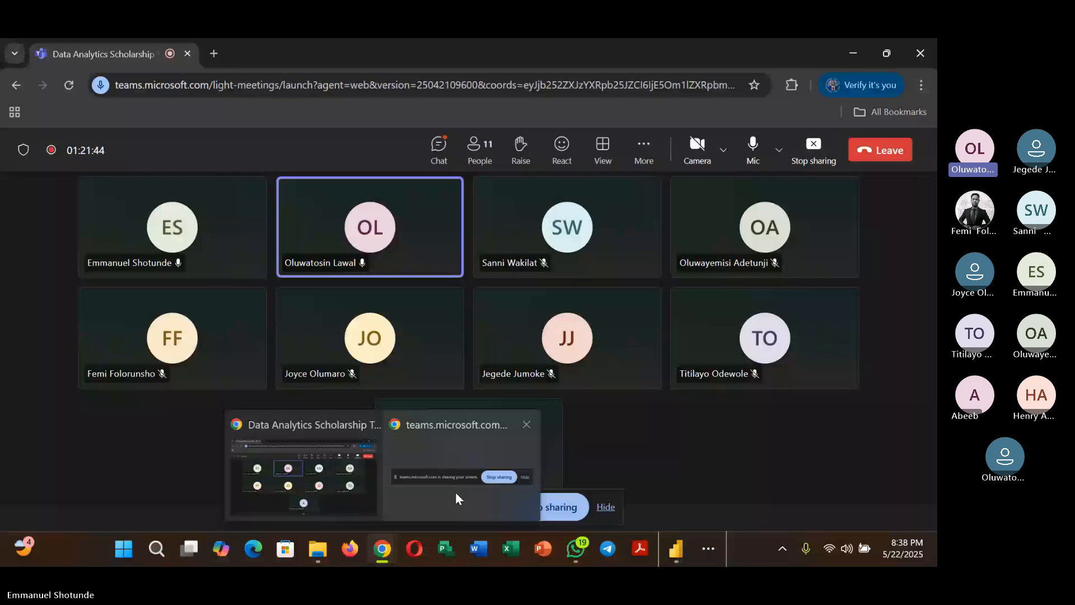
left_click(674, 551)
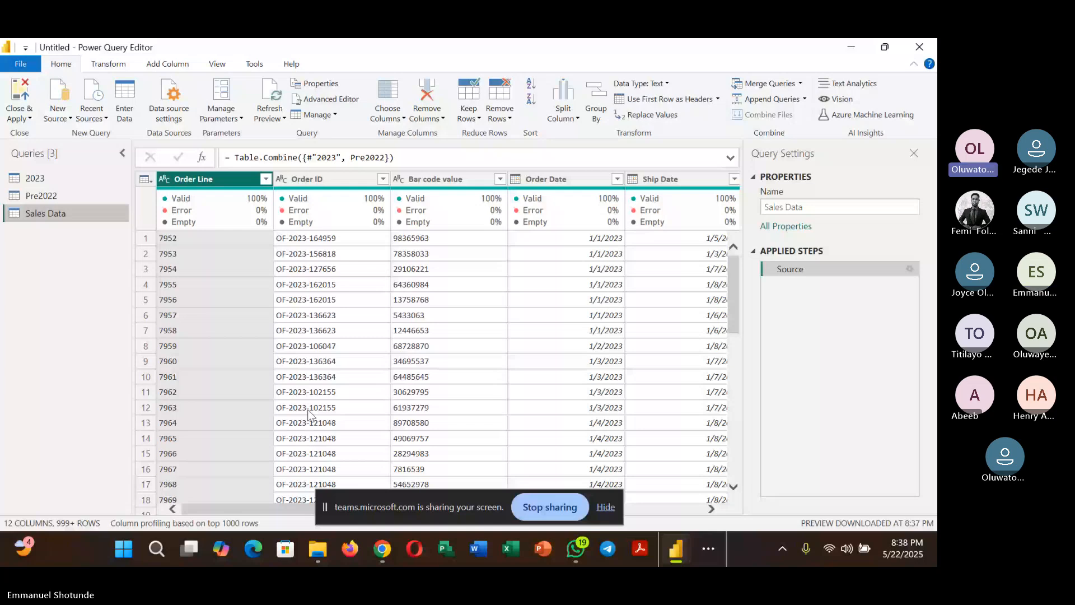
Step: Change the data type of the Order Line column in the 2023 query to Whole Number and check the Sales Data query
left_click(41, 196)
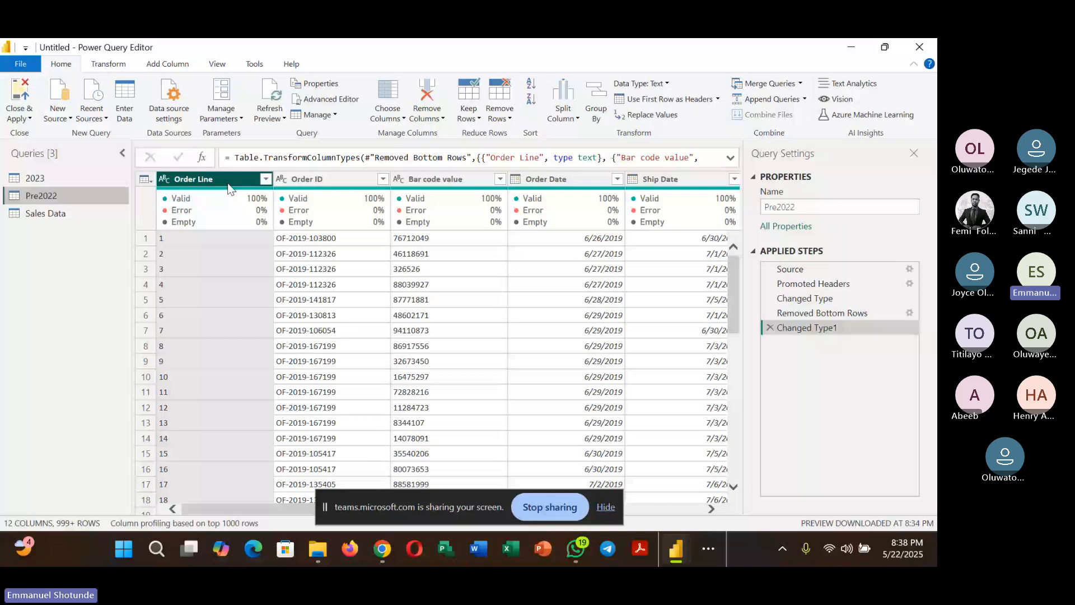
left_click(76, 180)
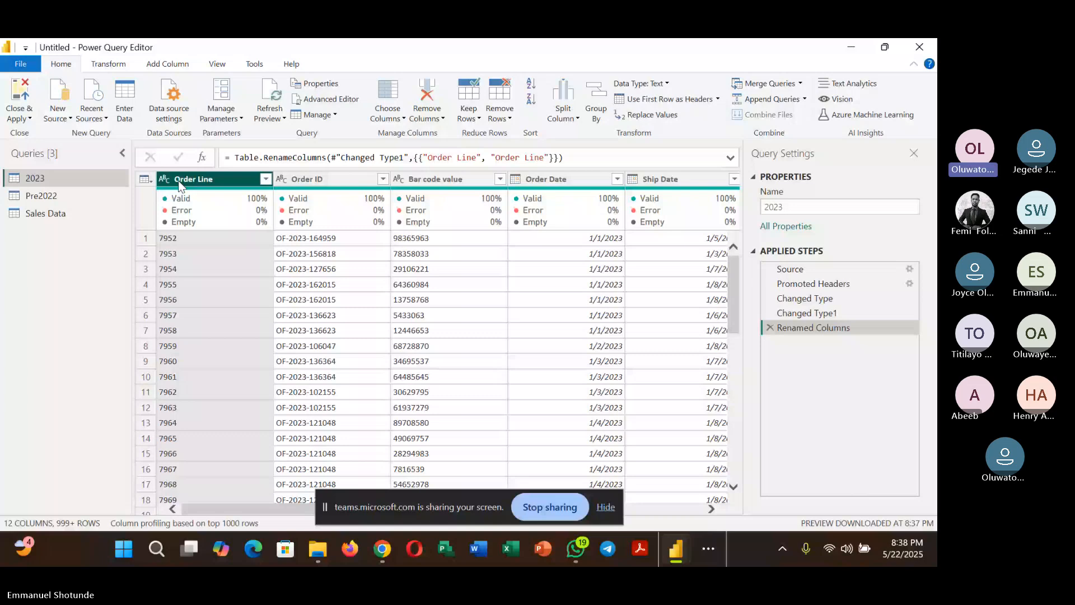
left_click(164, 179)
left_click(193, 227)
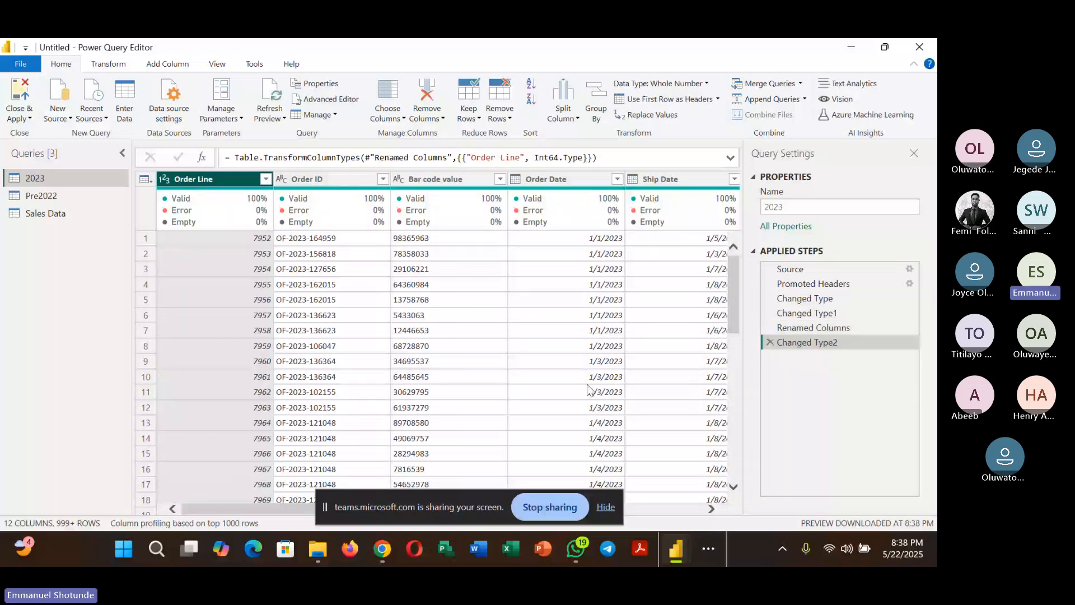
left_click(676, 549)
left_click(45, 214)
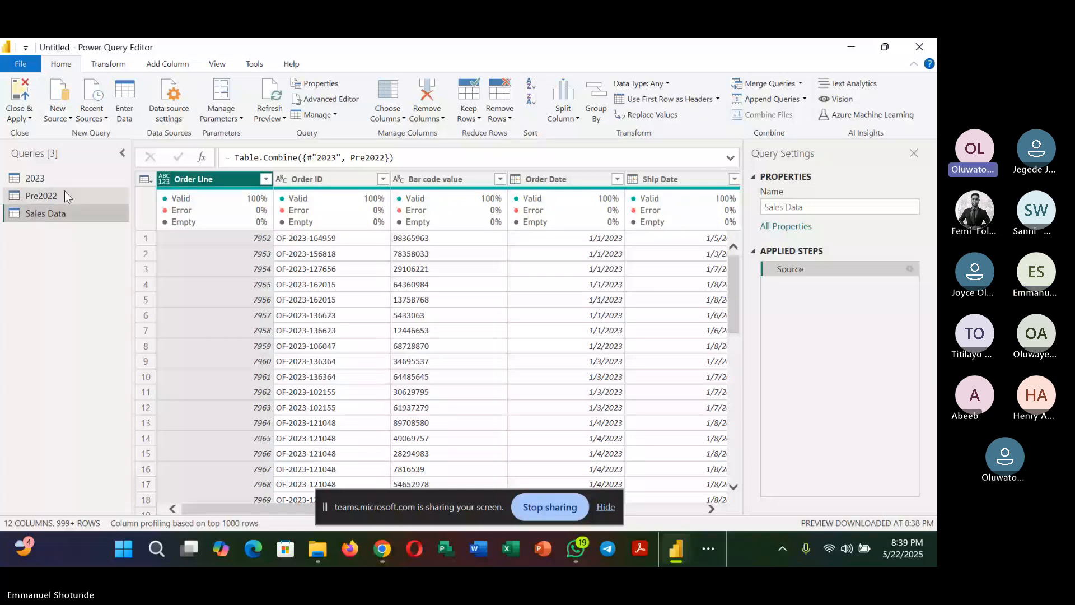
Step: Change the 2023 query's Order Line column back to Text as a new conversion step and reopen Sales Data
left_click(39, 178)
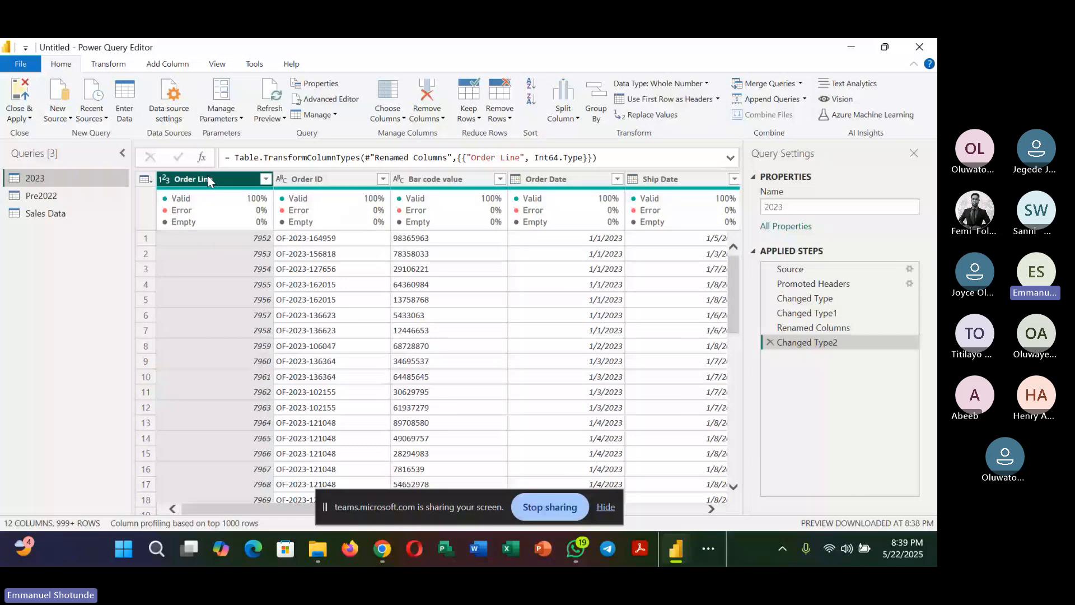
left_click(164, 179)
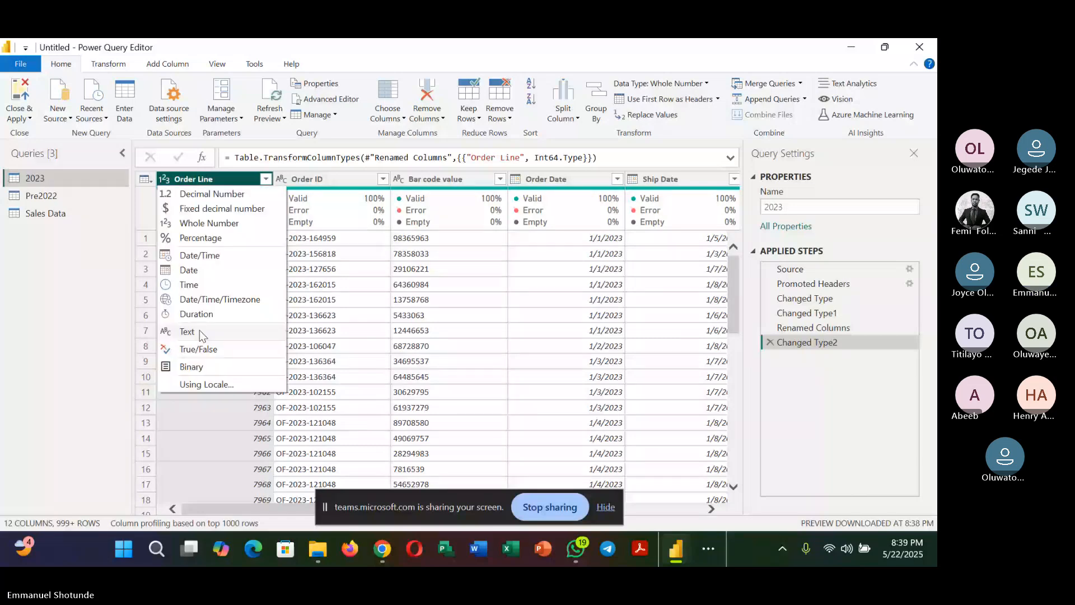
left_click(200, 330)
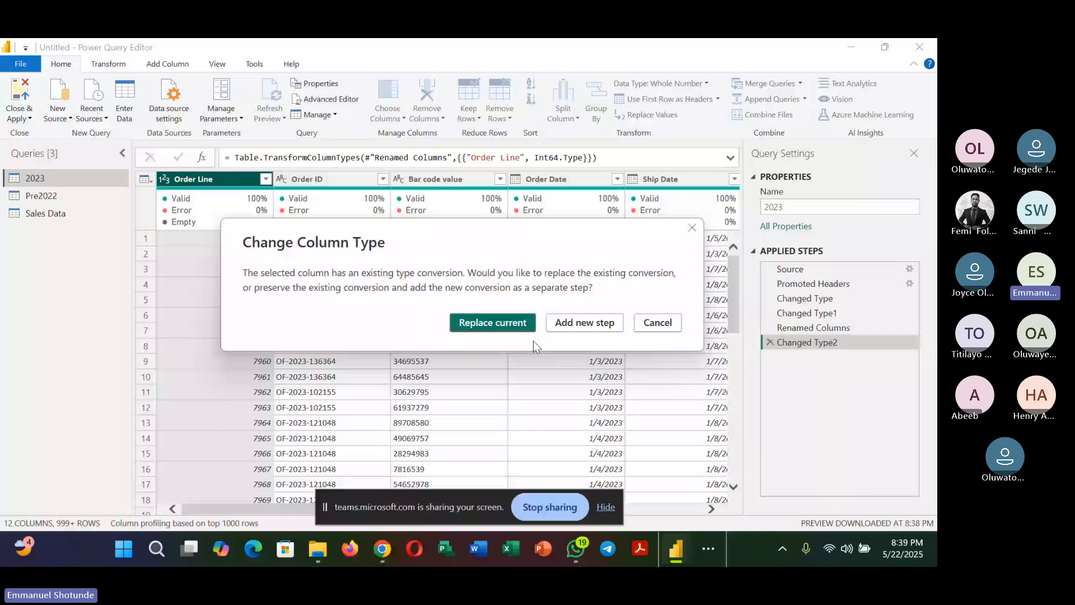
left_click(585, 323)
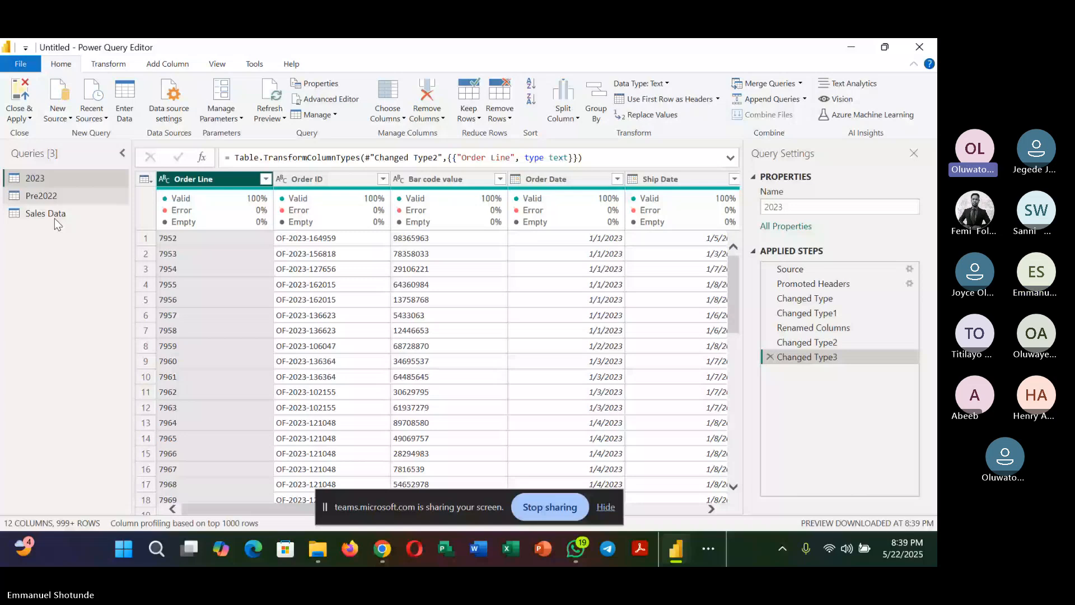
left_click(55, 216)
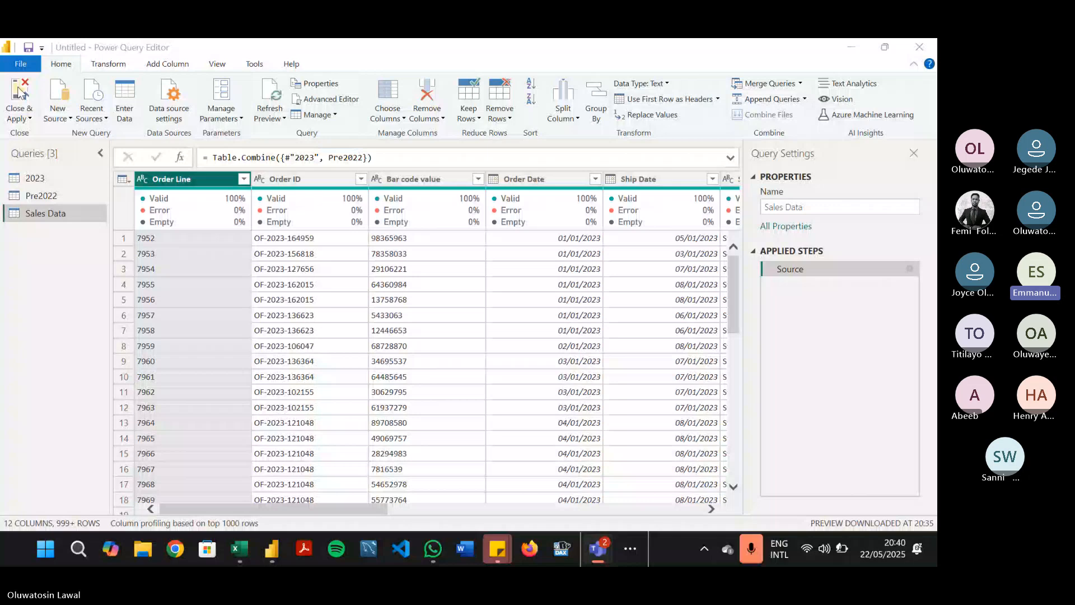
Step: Close the Power Query Editor and apply the queries to the data model
left_click(22, 93)
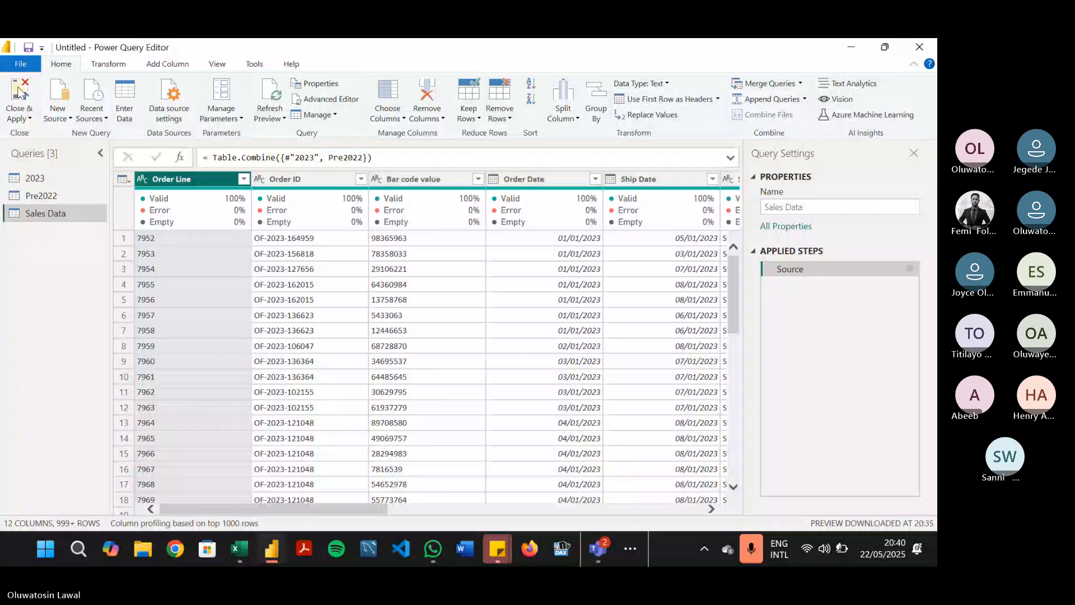
left_click(19, 90)
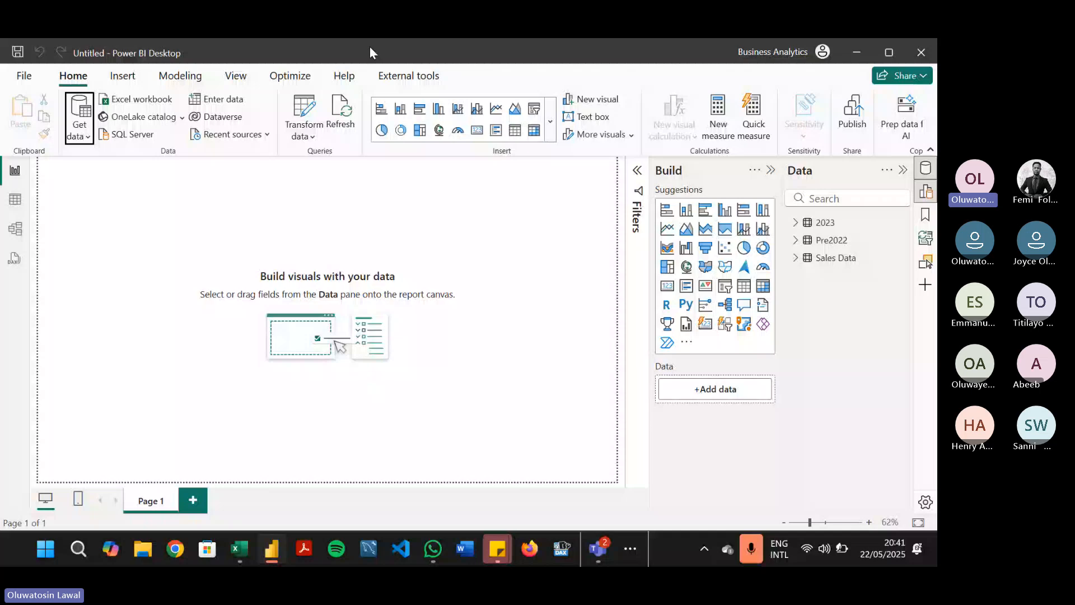
Step: View the rows of the loaded 2023, Pre2022 and Sales Data tables in Table view
left_click(16, 200)
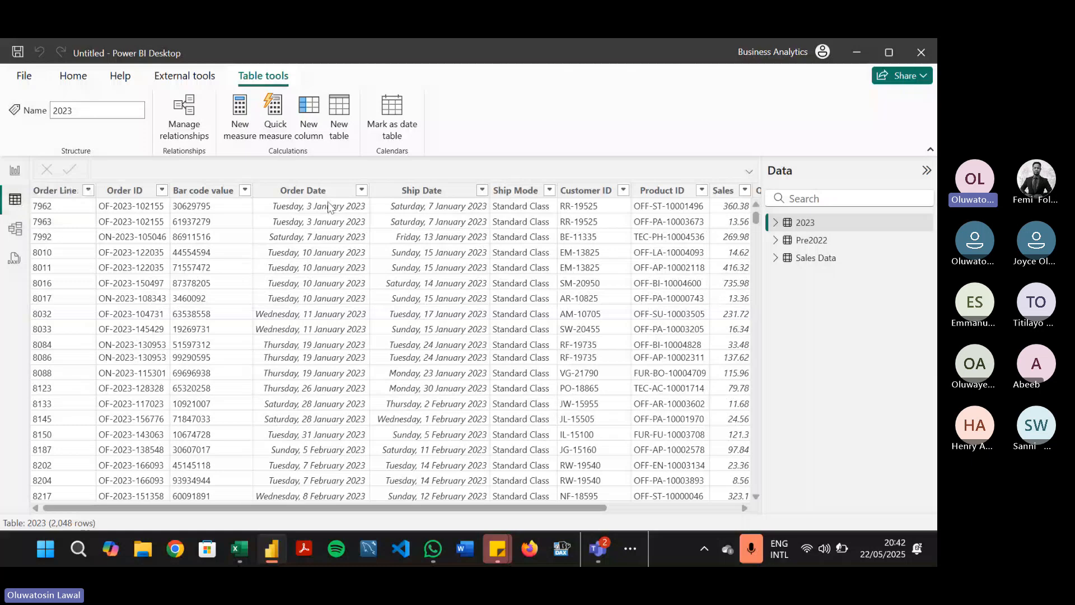
left_click(813, 240)
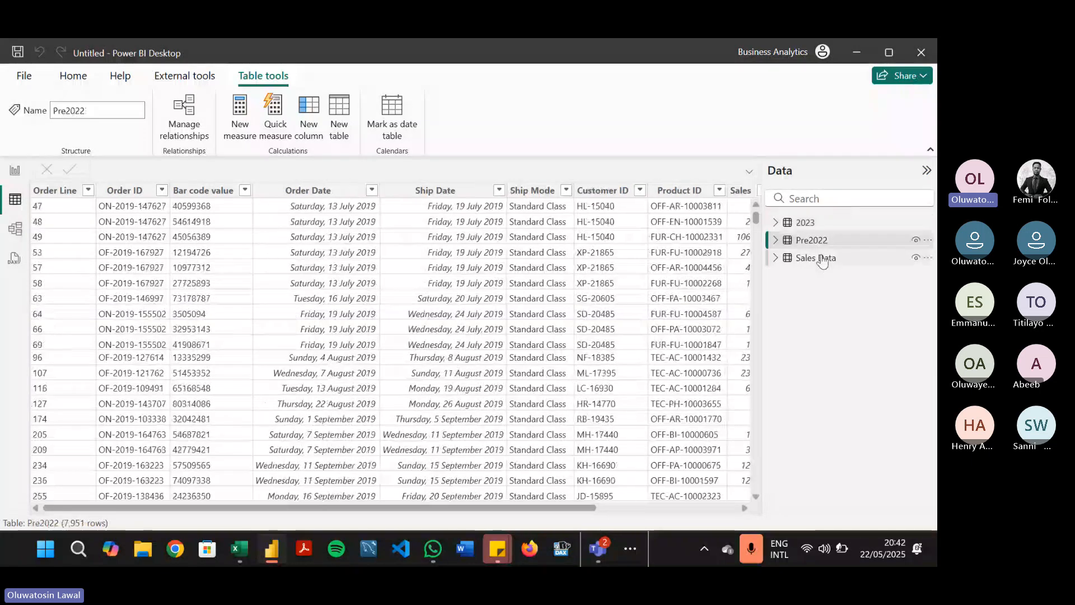
left_click(816, 258)
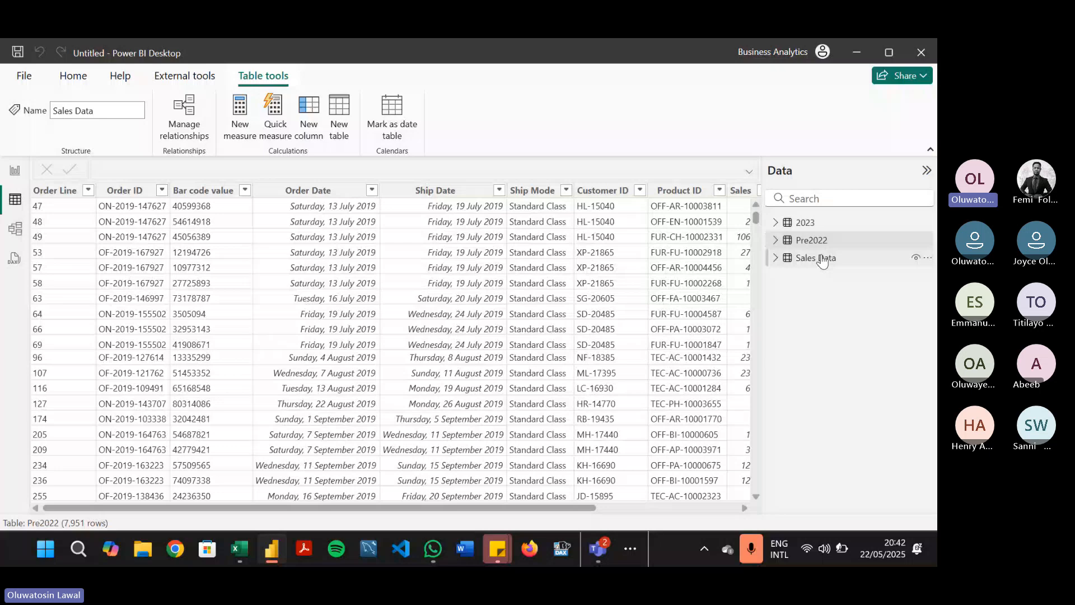
Step: Check the 2023 table's rows, return to Report view and reopen the queries in the Power Query Editor
left_click(811, 223)
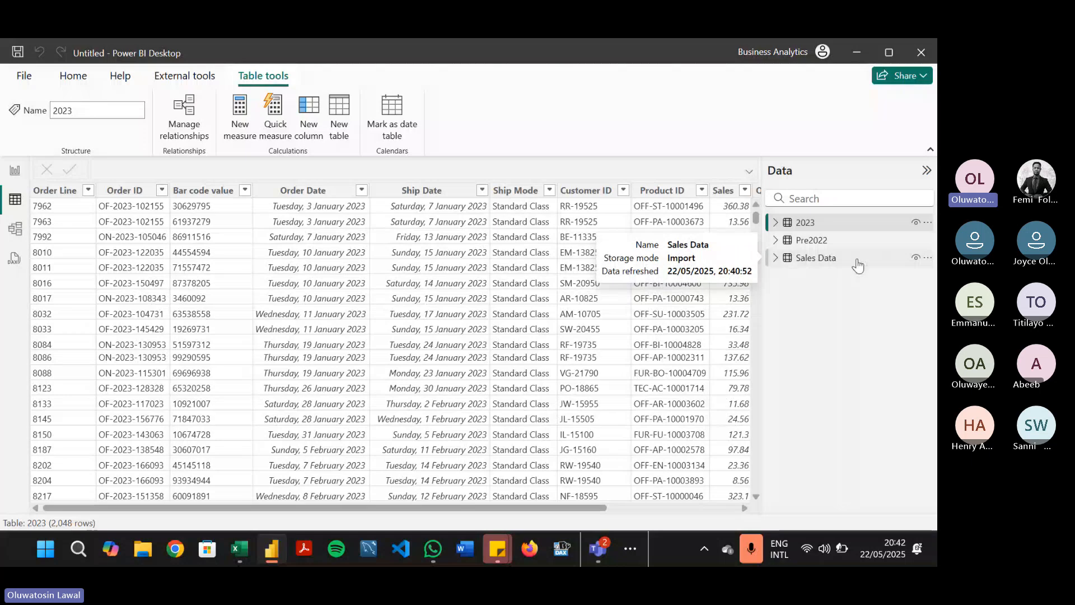
left_click(74, 76)
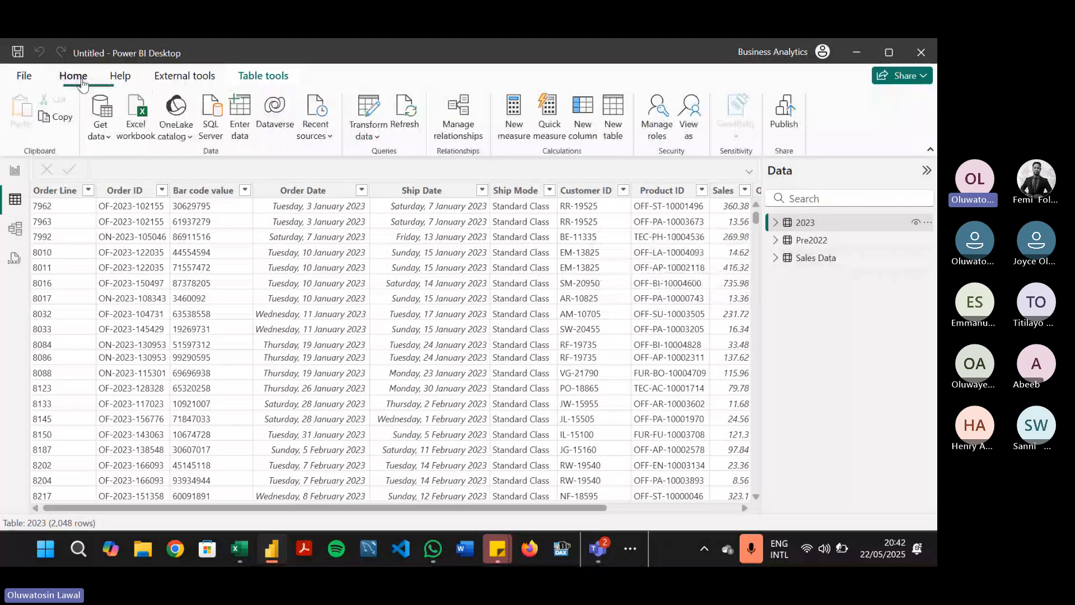
left_click(13, 171)
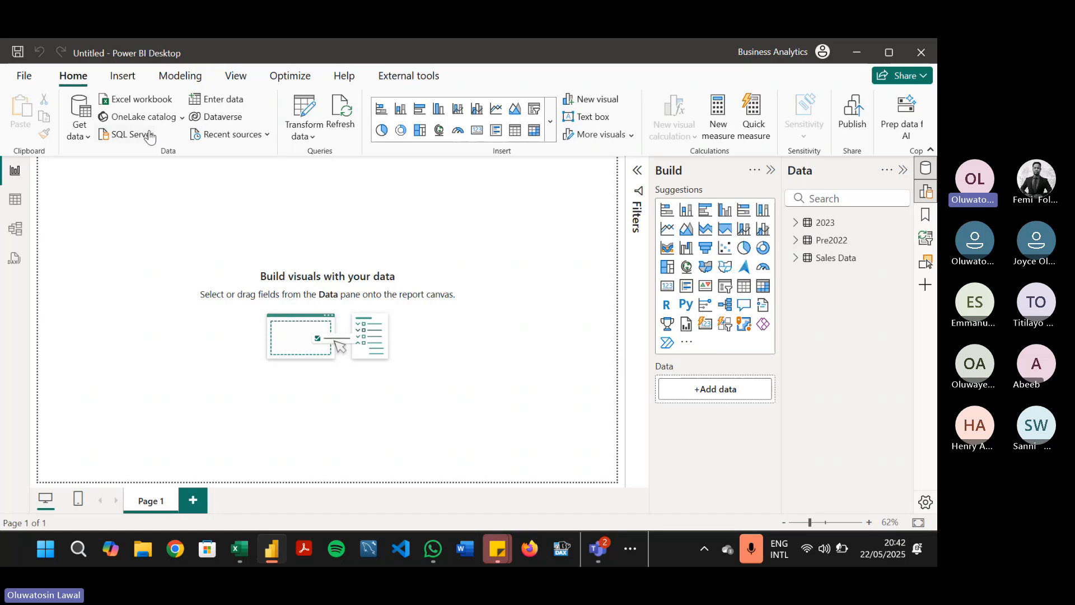
left_click(306, 111)
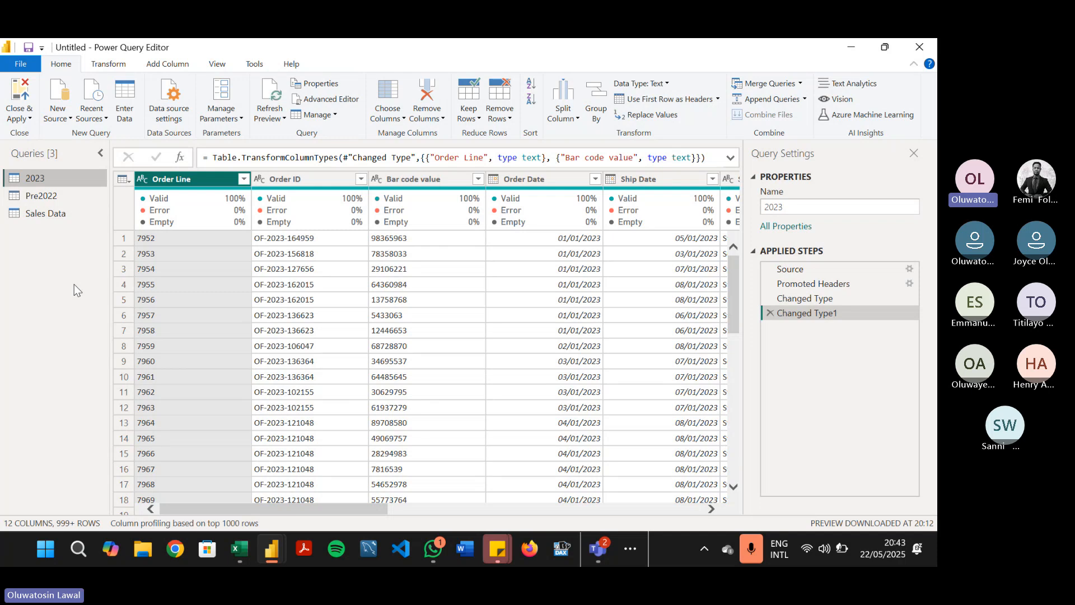
Step: Disable loading of the 2023 query into the report, accepting the possible data loss, and check its load setting
right_click(75, 179)
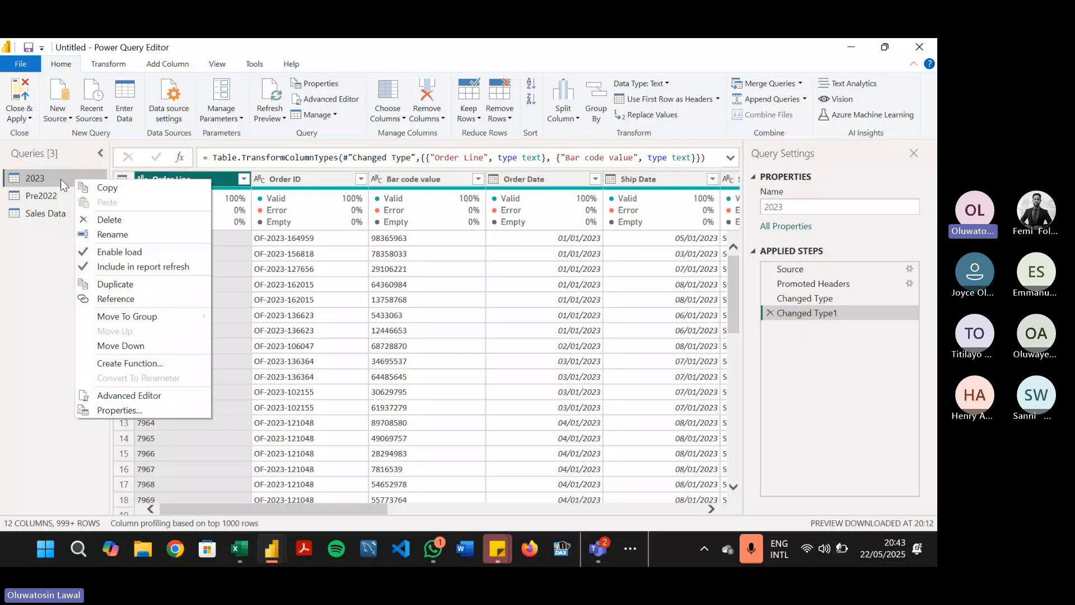
left_click(120, 252)
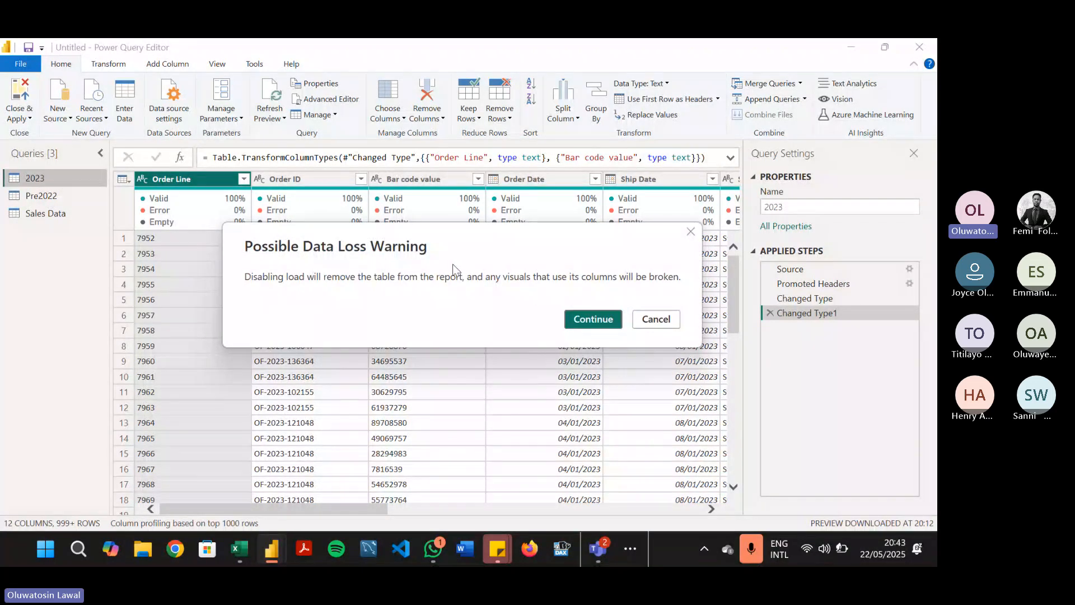
left_click(594, 323)
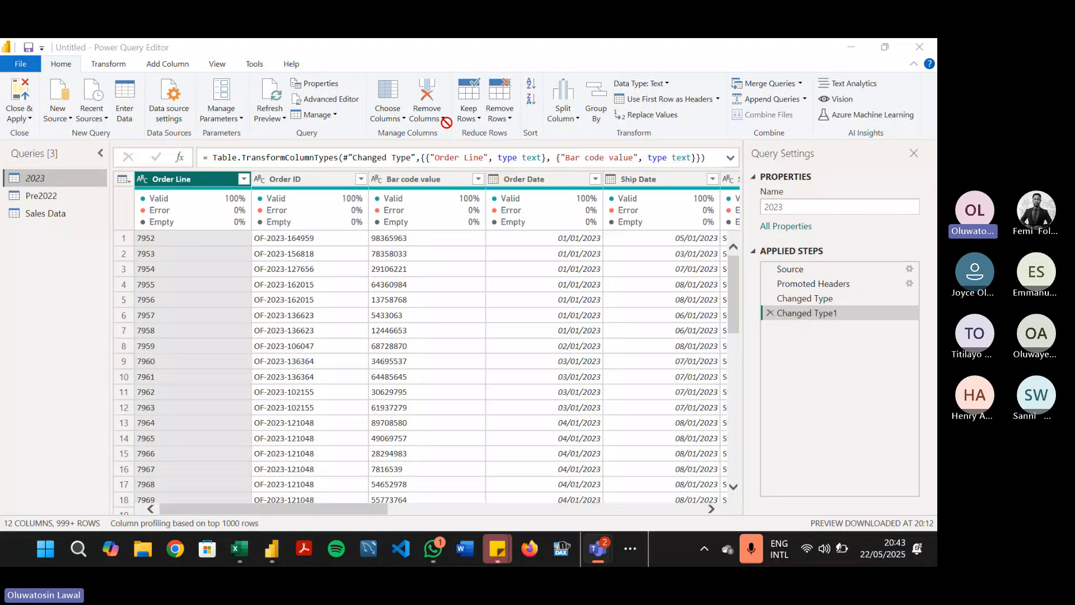
right_click(82, 175)
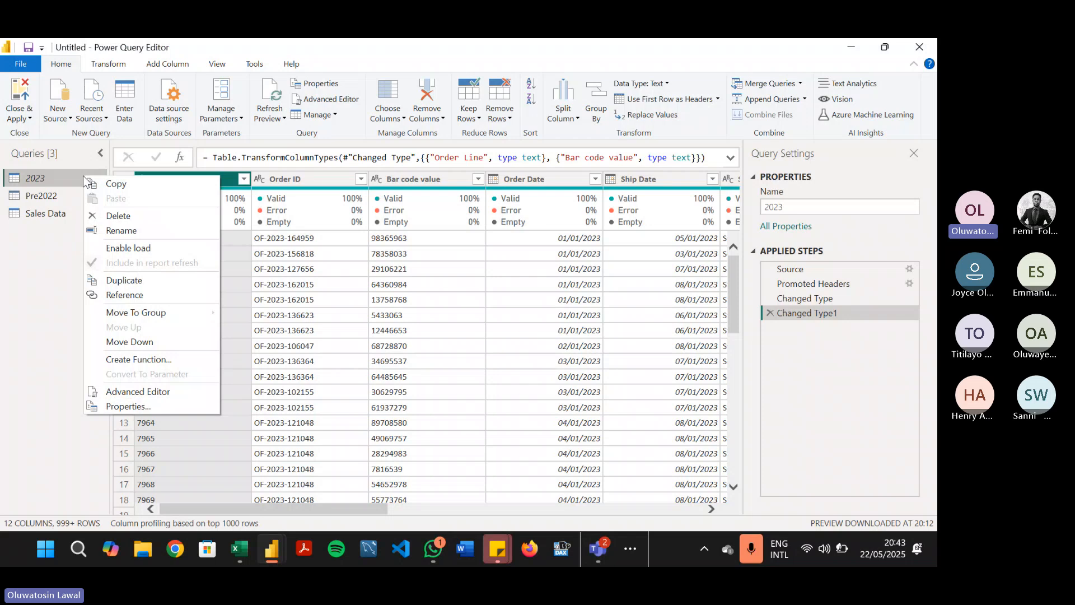
key("Escape")
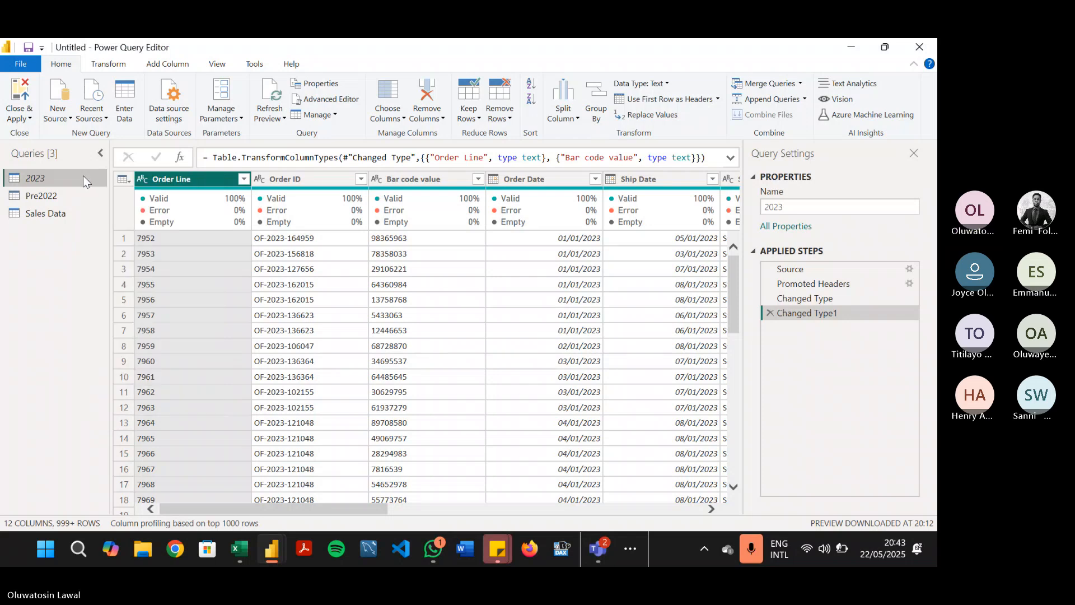
Step: Disable loading of the Pre2022 query into the report, accepting the possible data loss
left_click(58, 199)
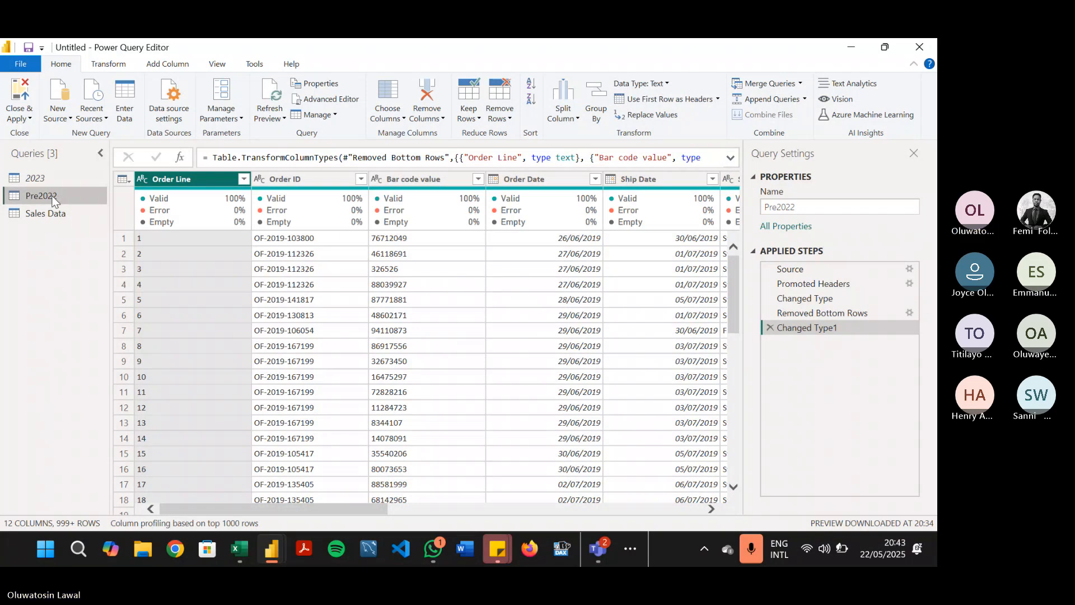
right_click(56, 197)
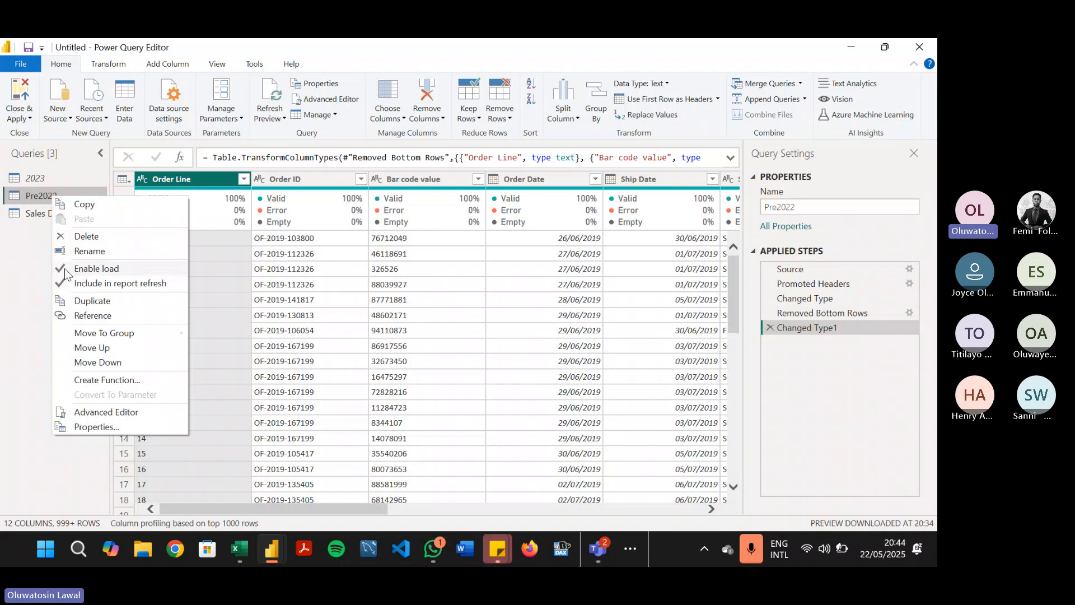
left_click(91, 270)
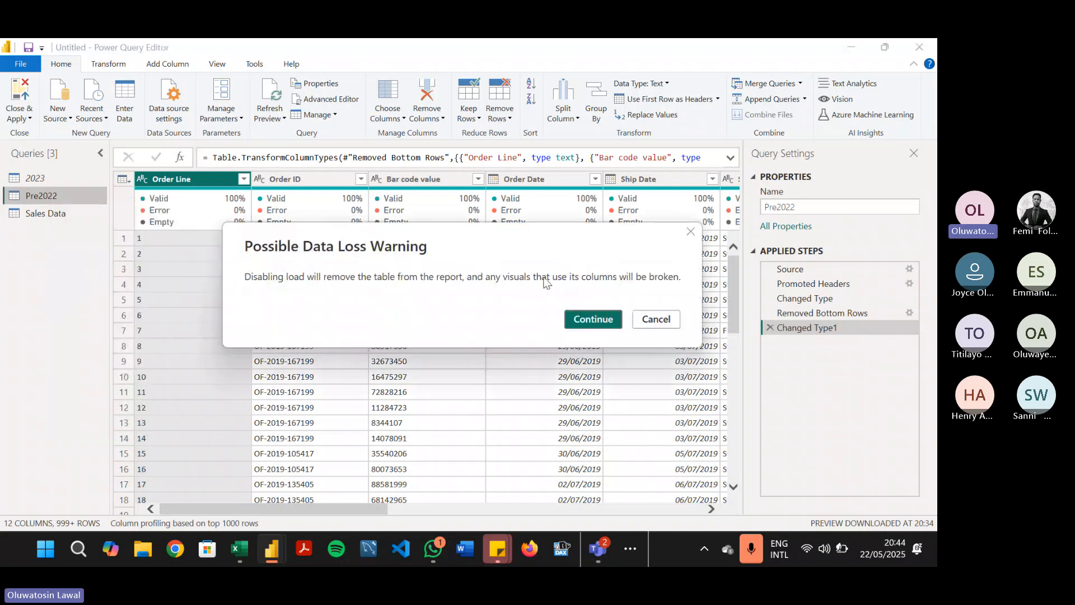
left_click(599, 318)
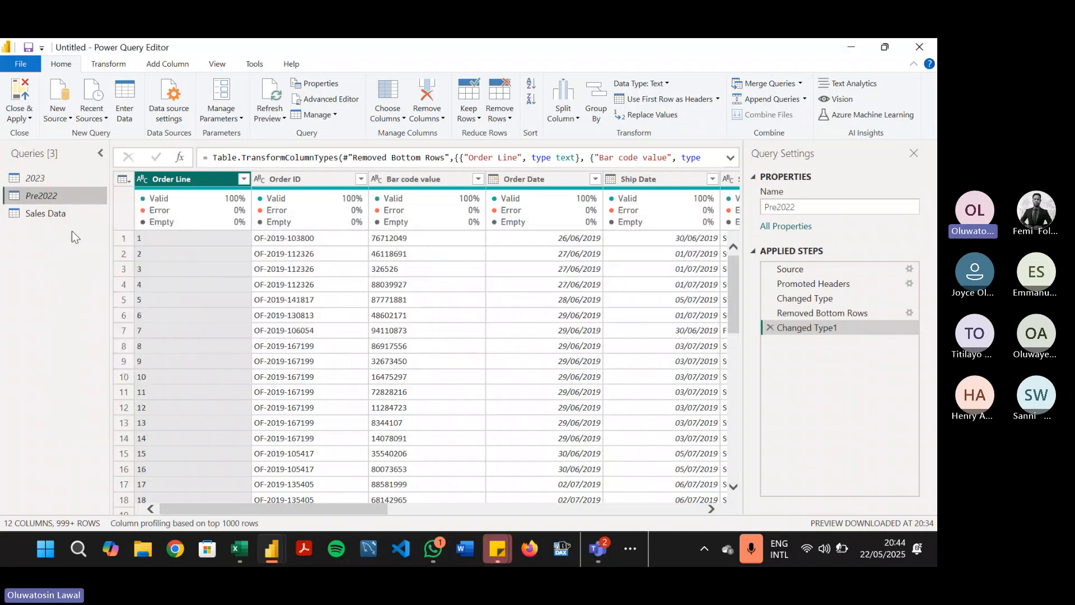
Step: Apply the changed load settings to the data model and close the Power Query Editor
left_click(452, 122)
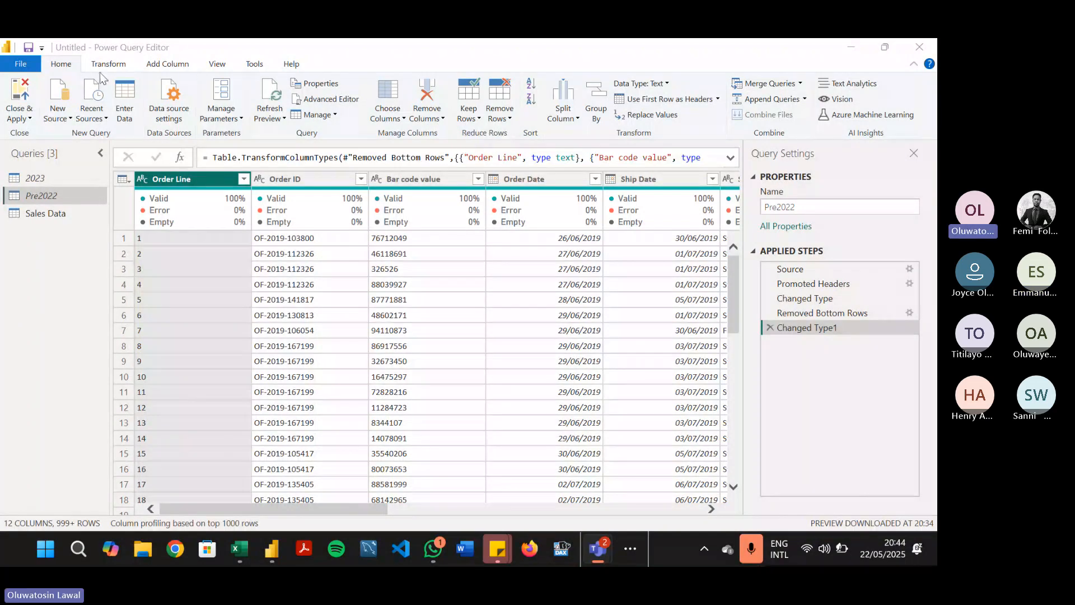
left_click(21, 83)
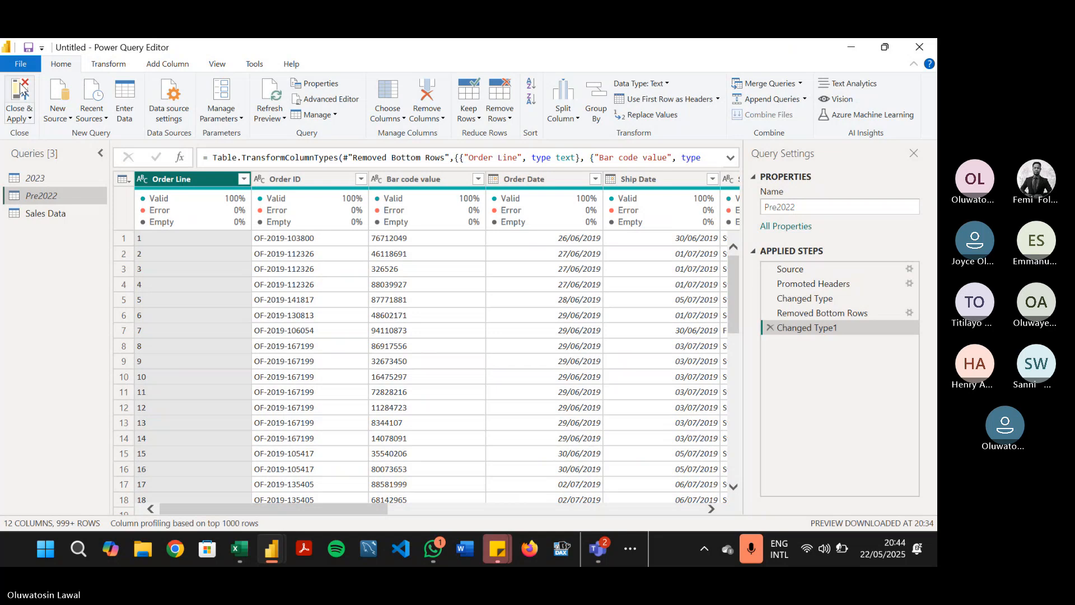
left_click(23, 90)
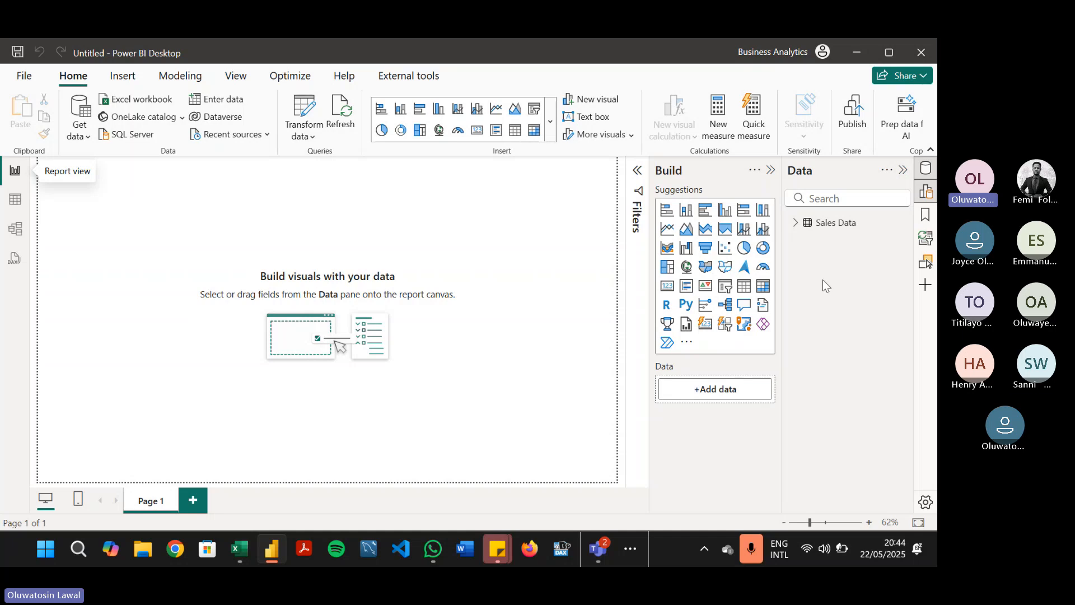
Step: View the Sales Data table in Table view and look across its columns
left_click(835, 222)
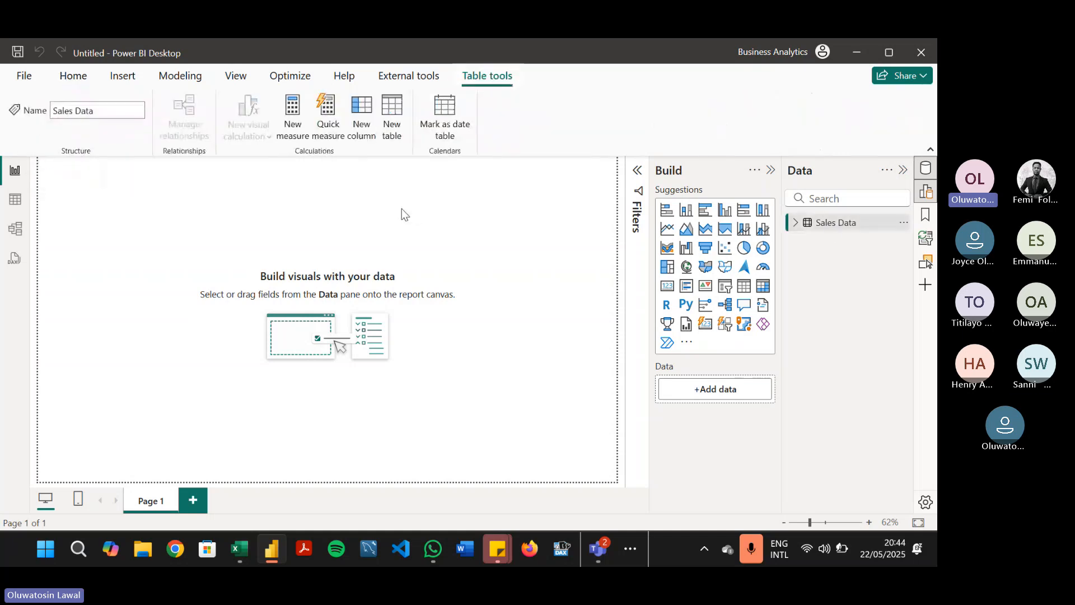
left_click(11, 209)
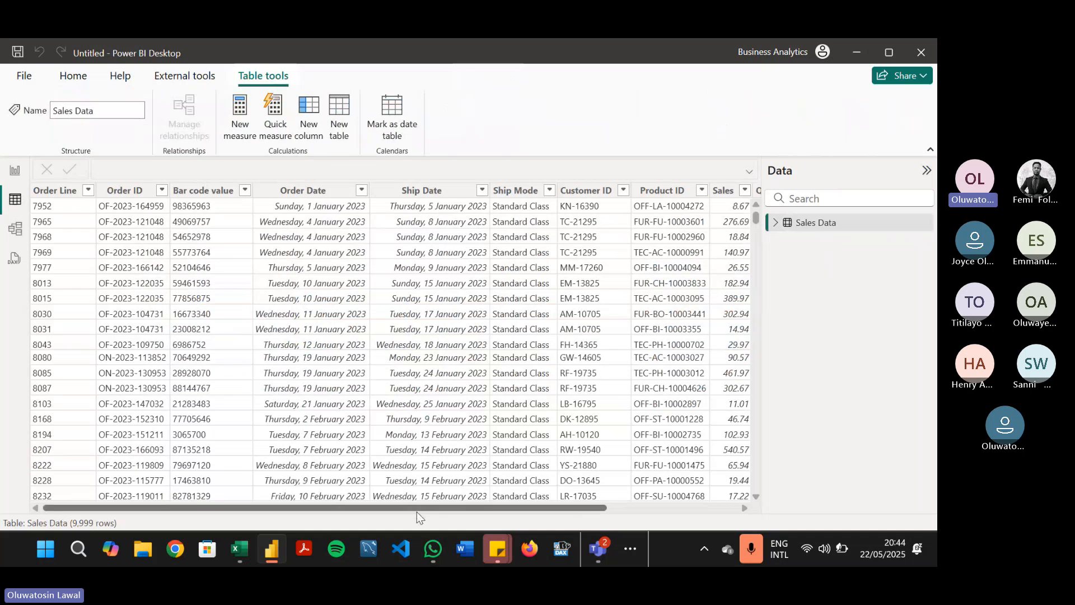
left_click_drag(417, 510, 697, 497)
scroll(697, 497, "left", 5)
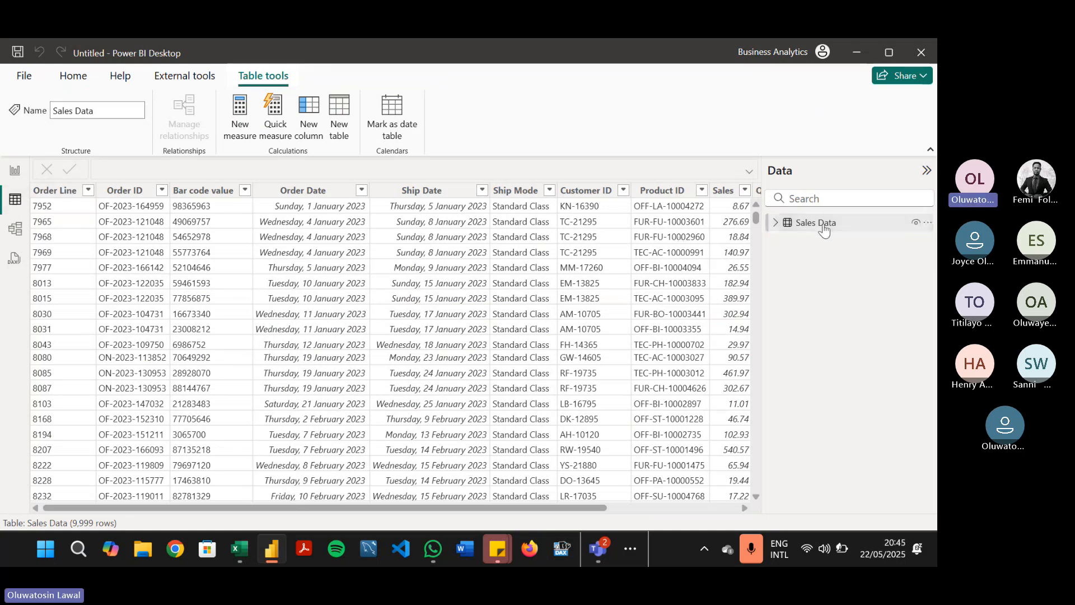
Step: Compare the tools offered for the Order Date and Ship Date columns with those for the whole Sales Data table
left_click(316, 194)
left_click(442, 193)
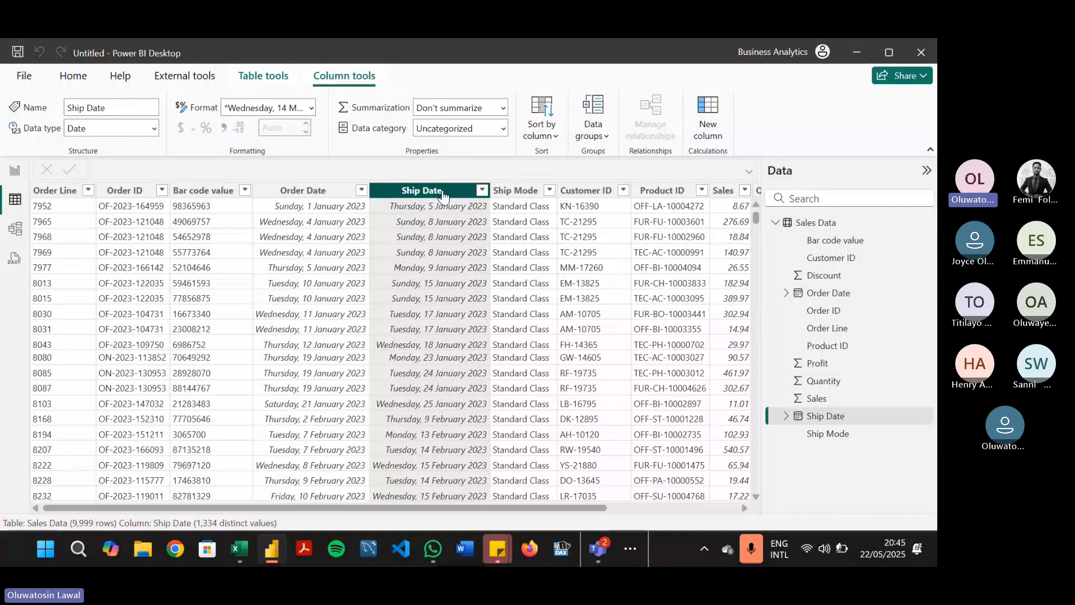
left_click(316, 190)
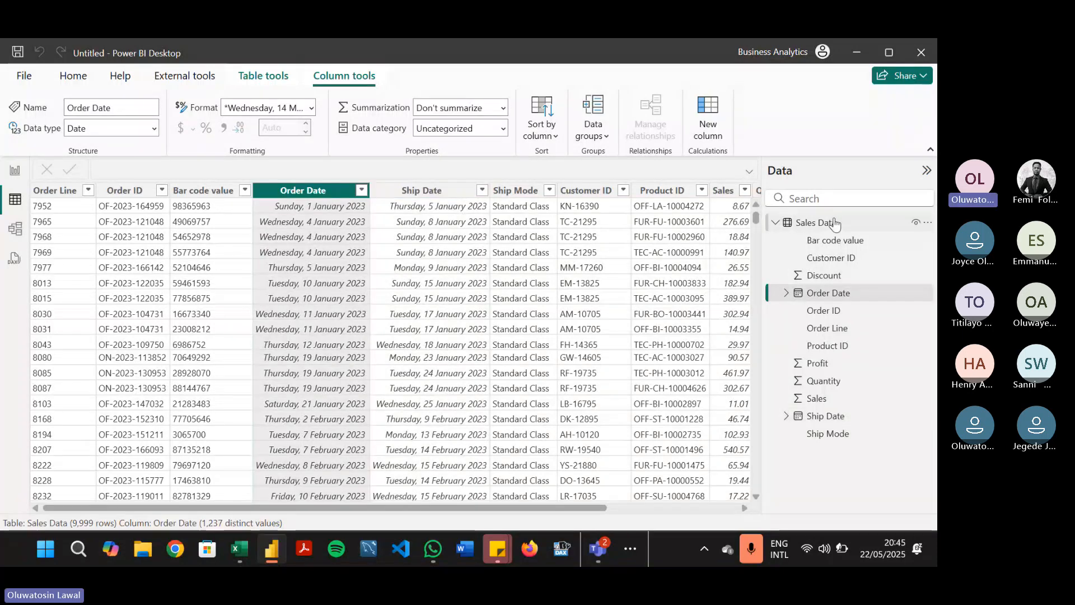
left_click(834, 223)
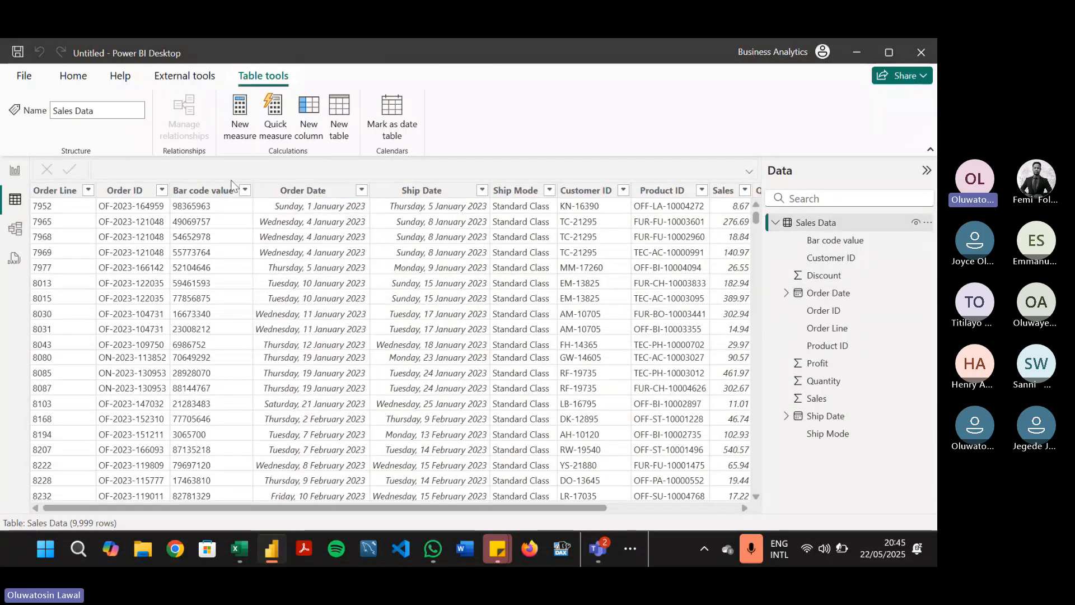
left_click(297, 192)
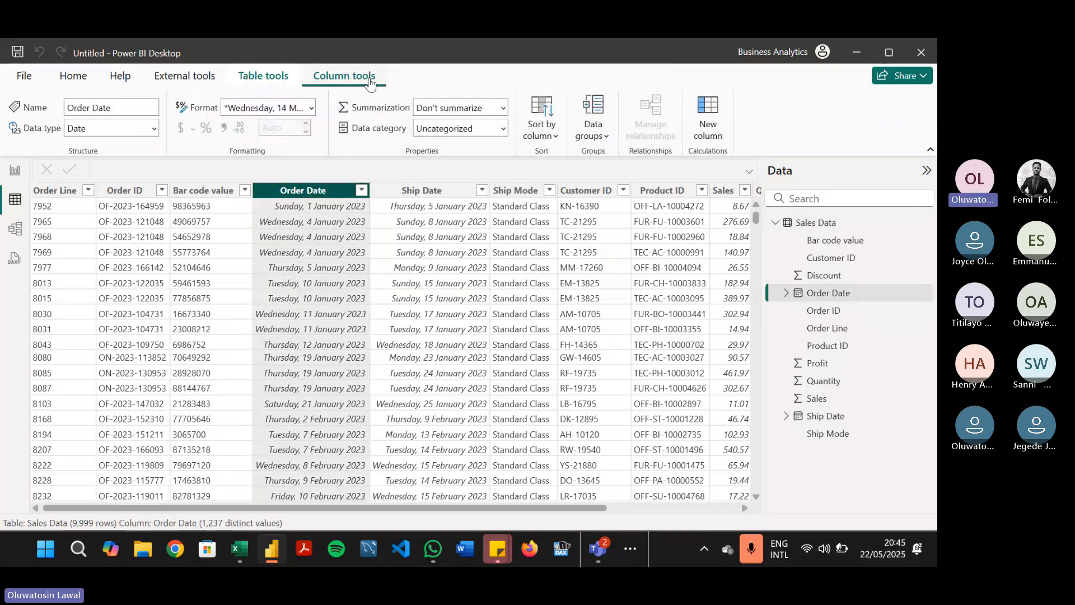
left_click(824, 222)
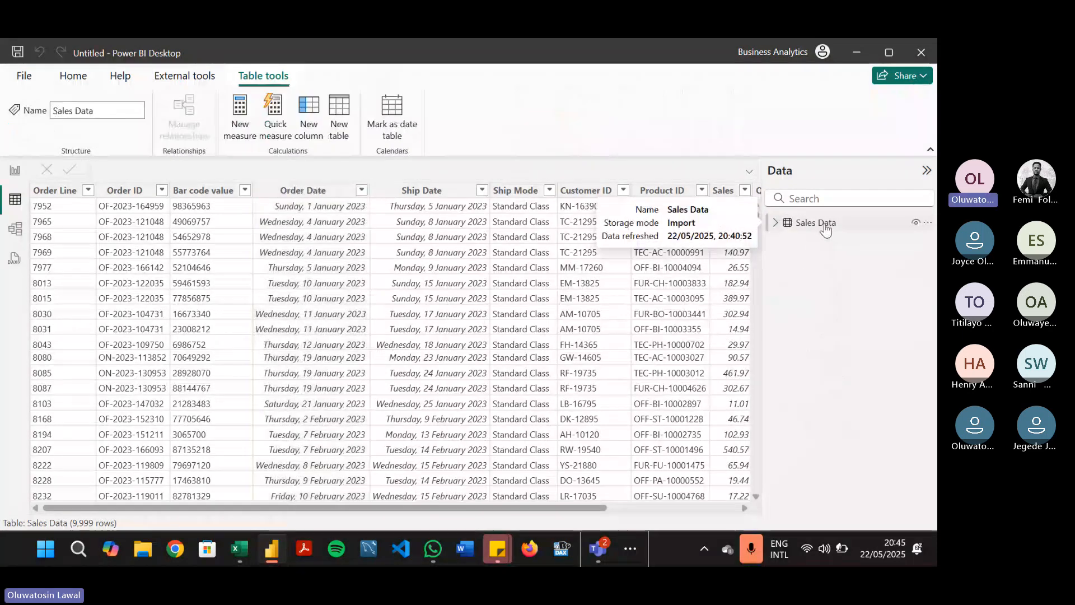
Step: Set the display format of the Sales Data table's Order Date column to 14/03/2001 (dd/mm/yyyy)
left_click(314, 191)
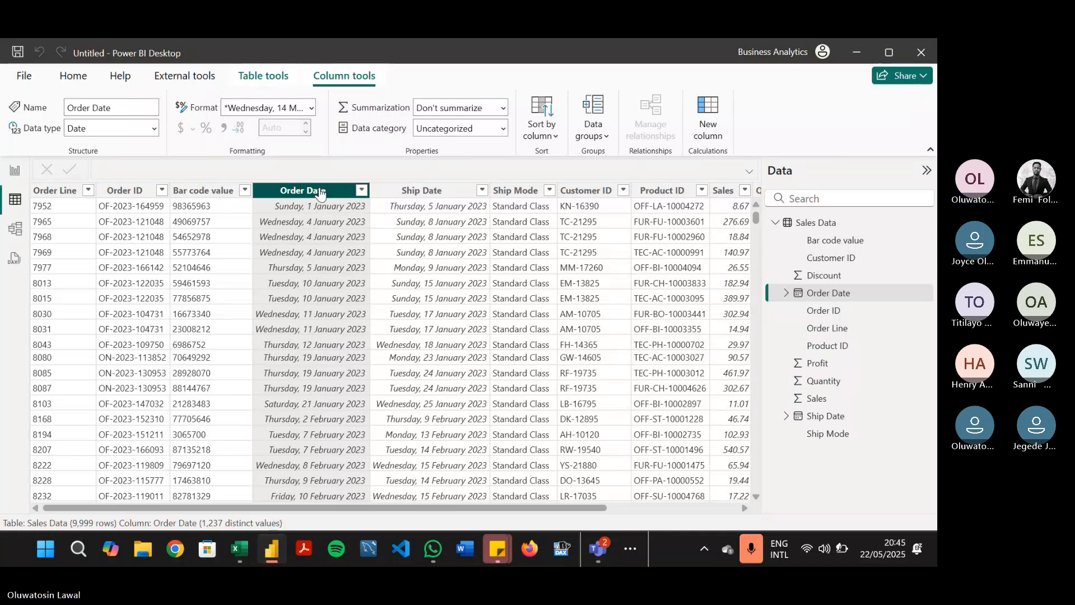
left_click(312, 109)
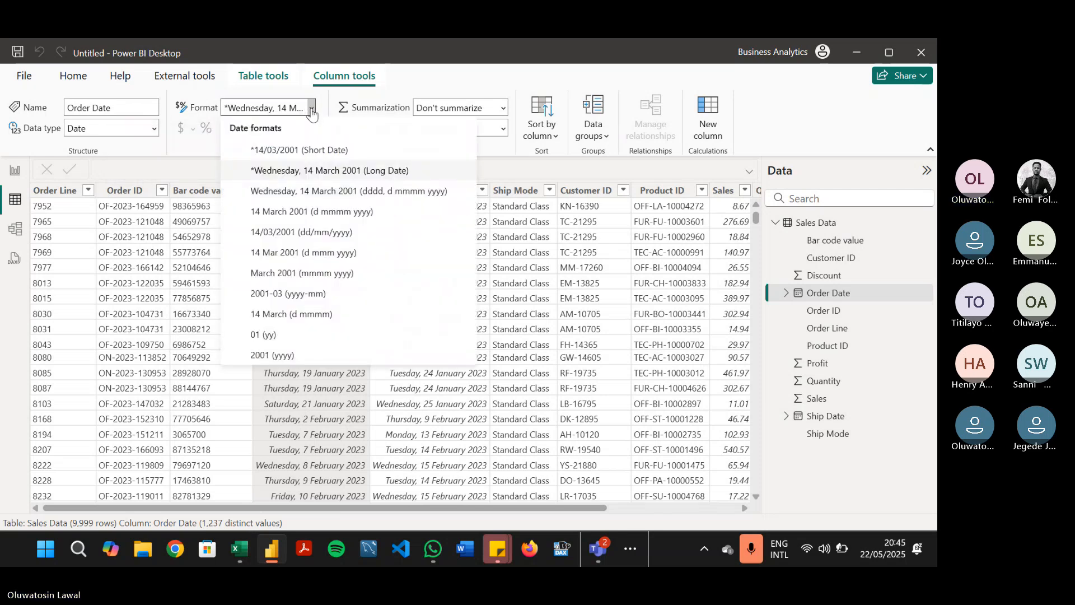
left_click(312, 111)
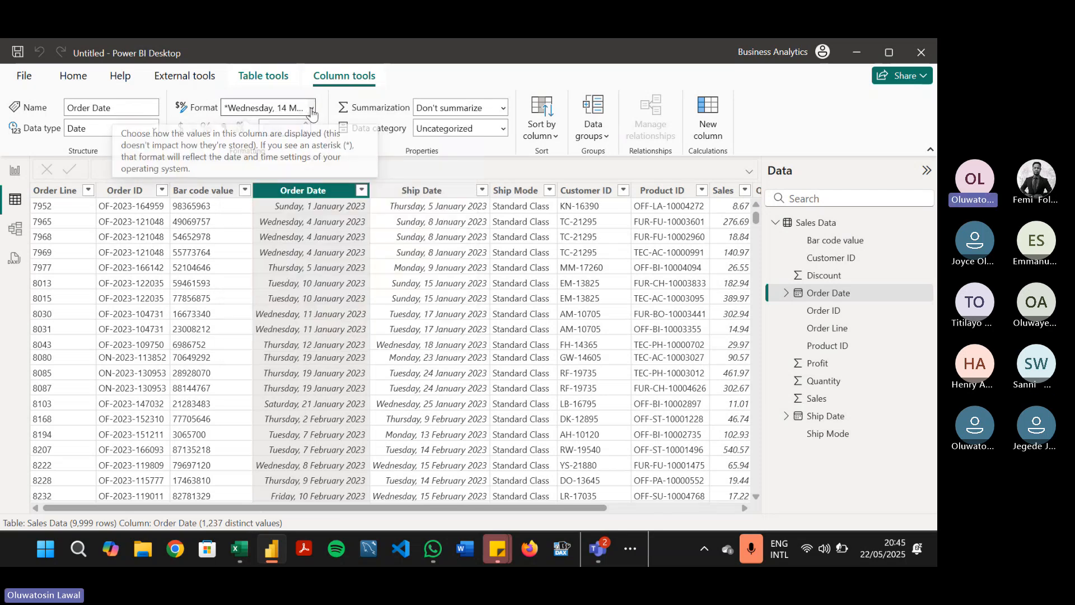
left_click(312, 111)
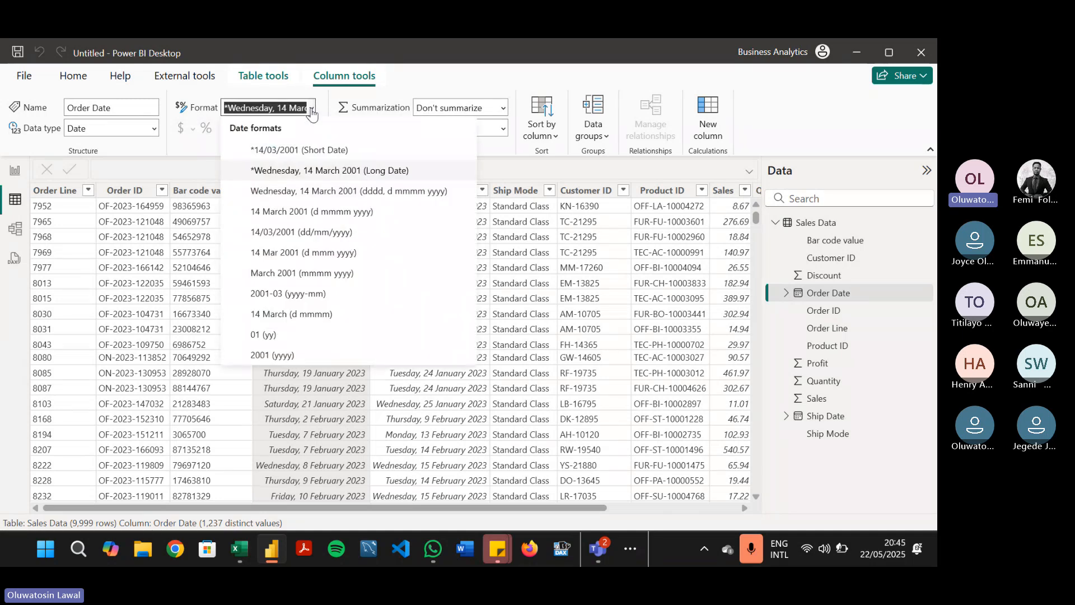
left_click(312, 110)
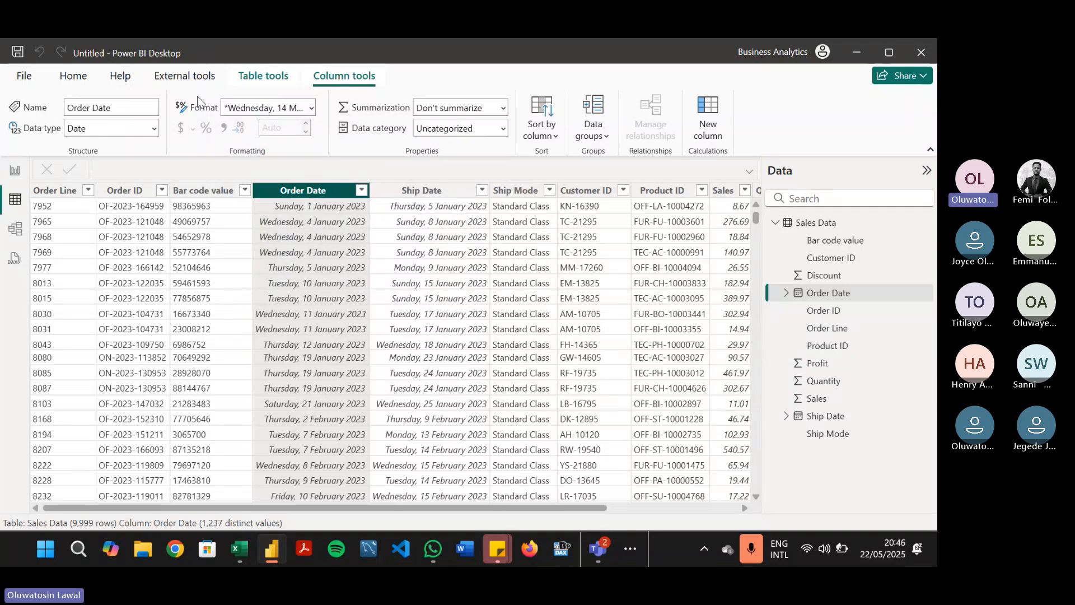
left_click(311, 111)
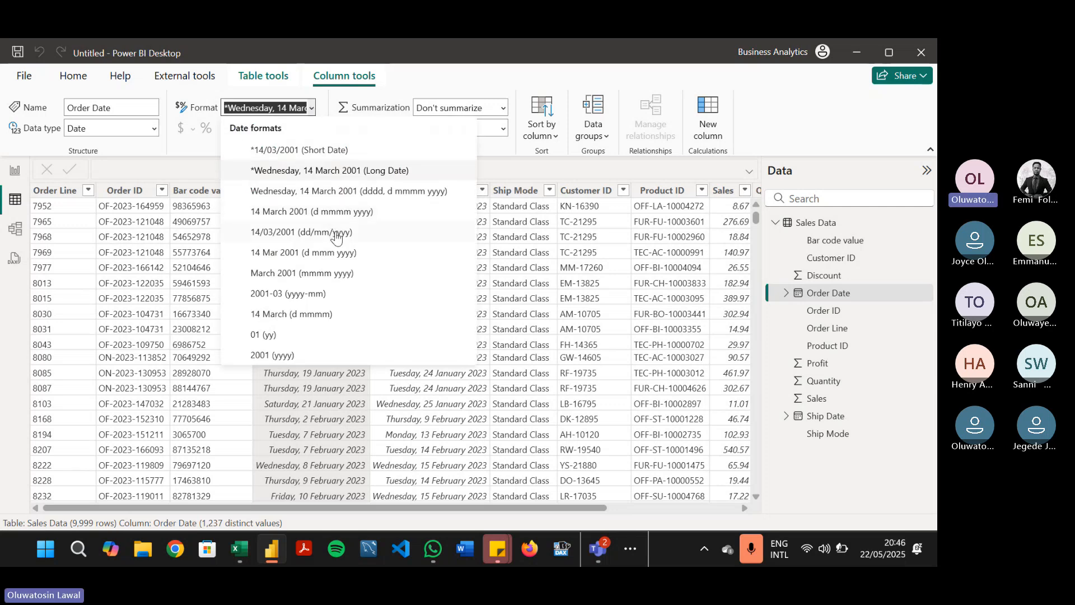
left_click(394, 238)
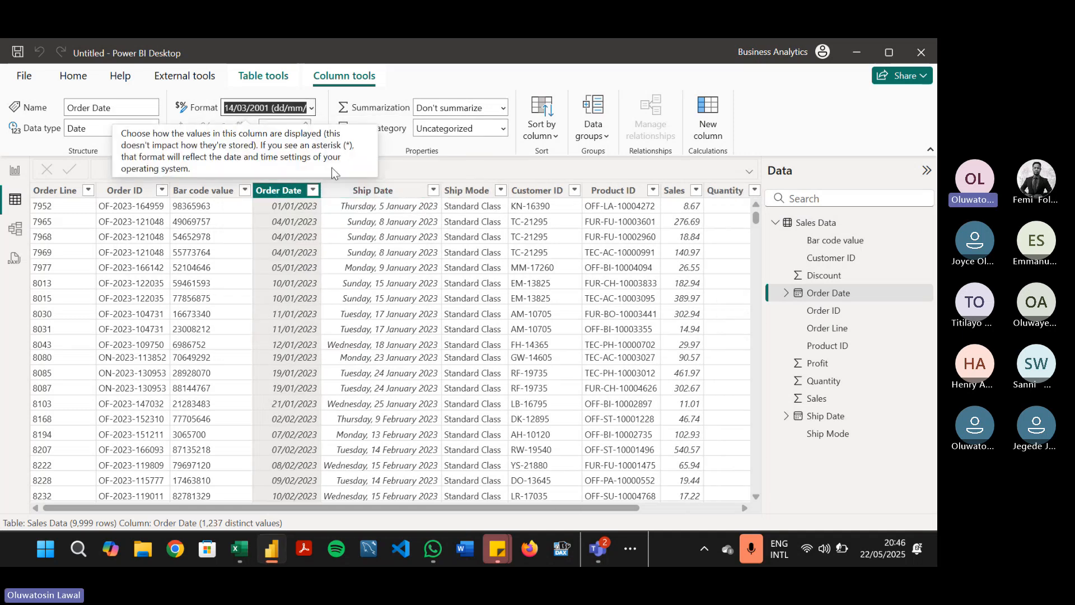
Step: Set the display format of the Ship Date column to 14/03/2001 (dd/mm/yyyy) and return to Report view
left_click(378, 192)
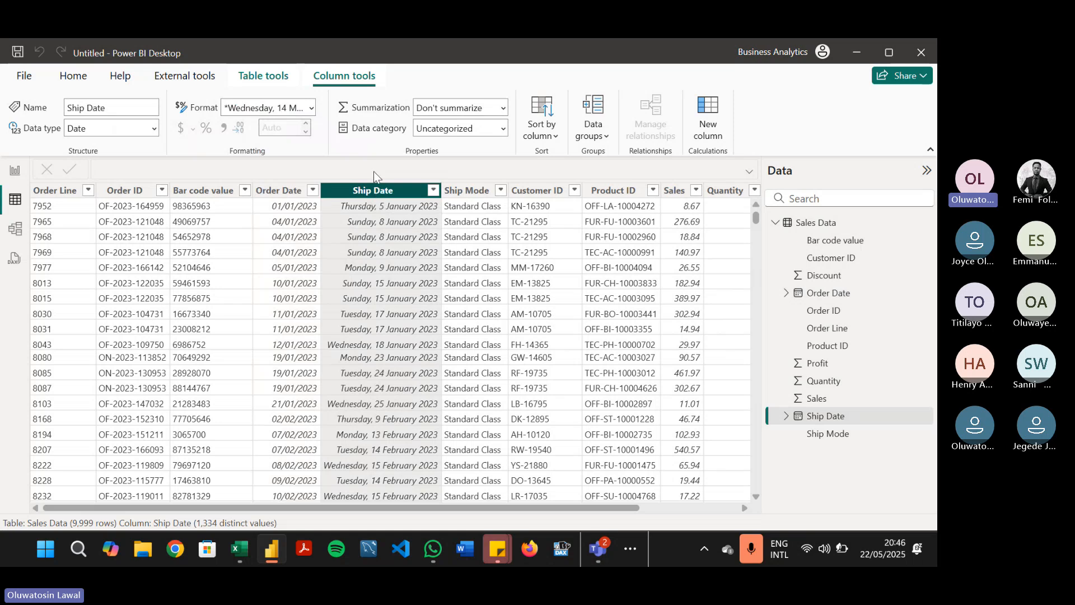
left_click(311, 109)
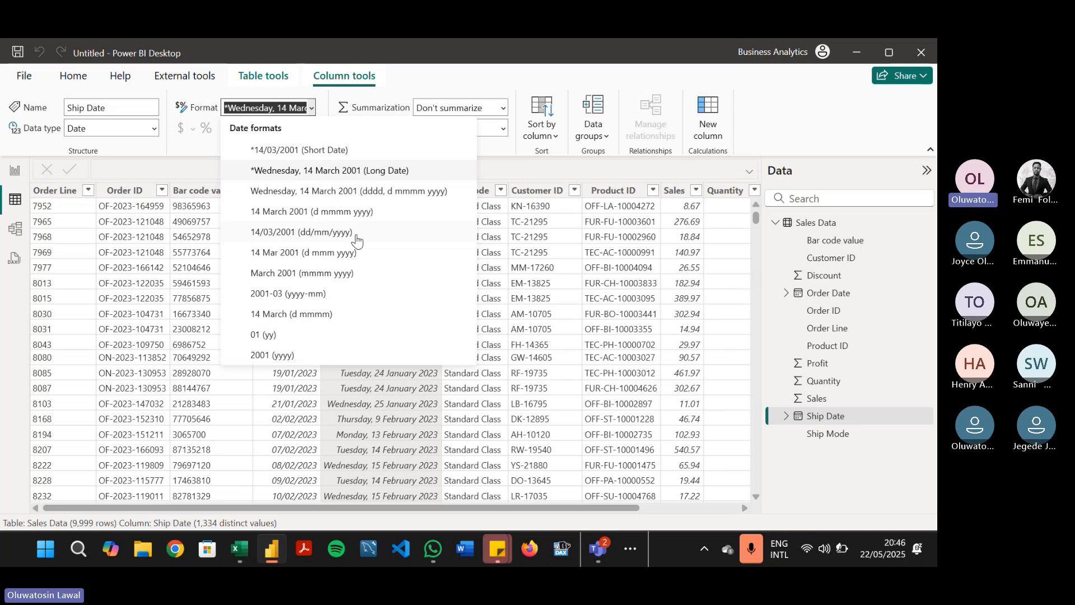
left_click(356, 233)
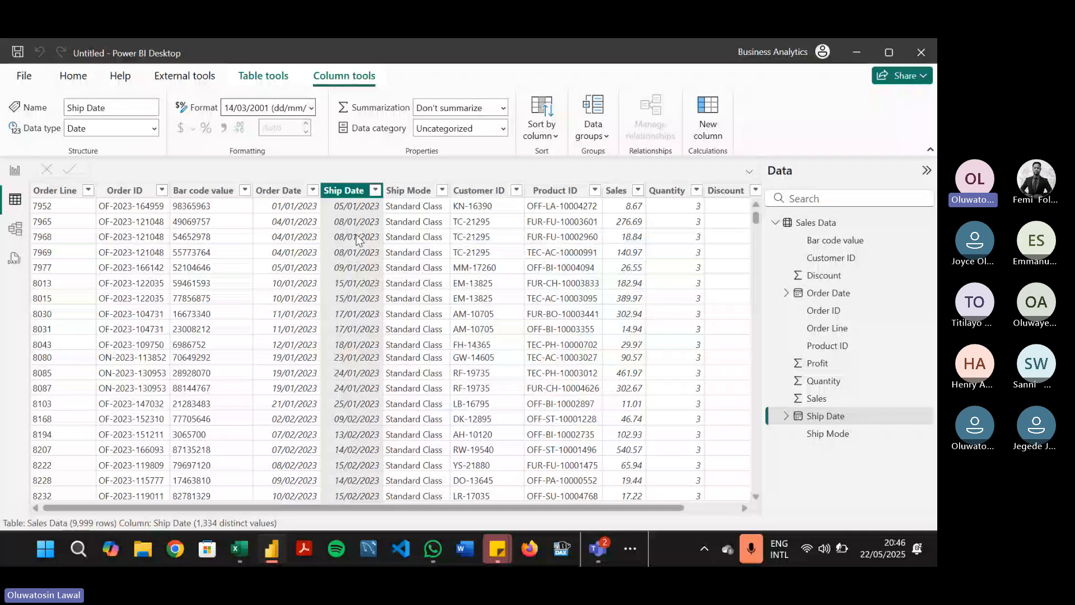
left_click(14, 172)
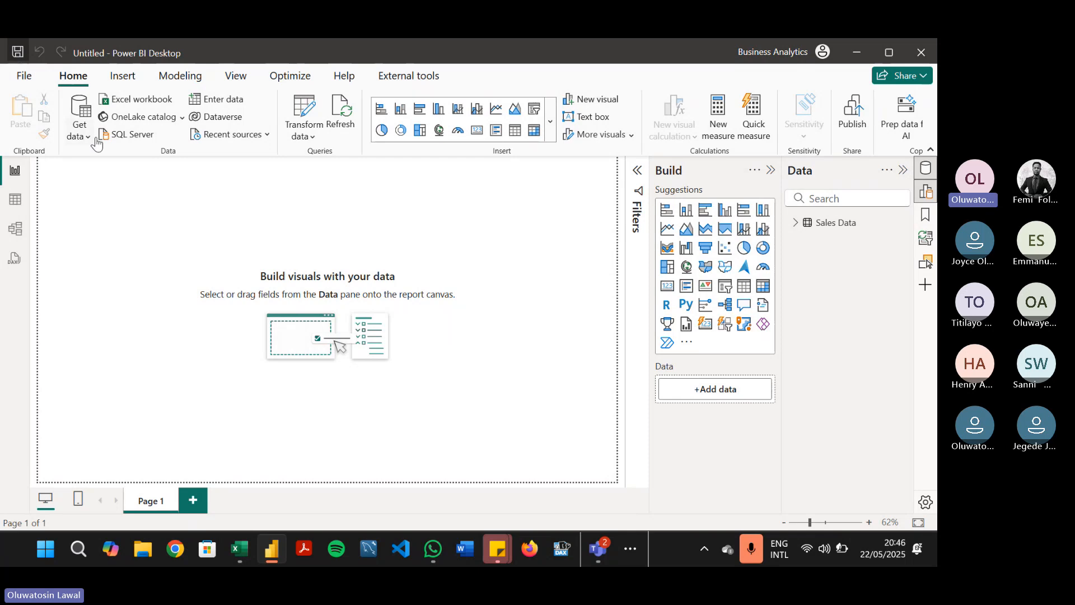
Step: Save the report as Intro to PBI in the Downloads folder and open its queries in the Power Query Editor
left_click(23, 68)
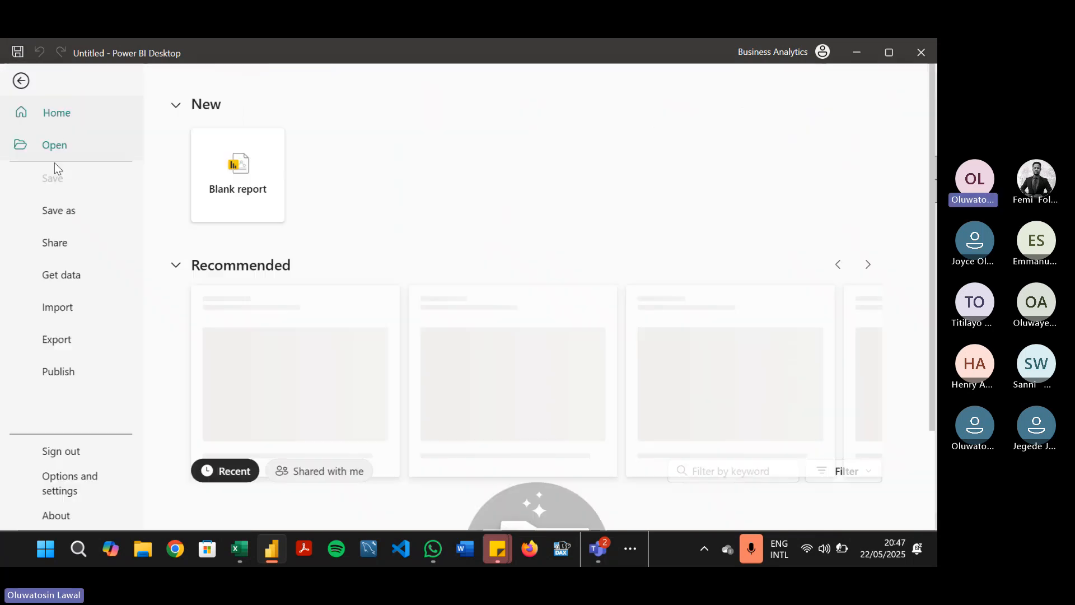
left_click(93, 222)
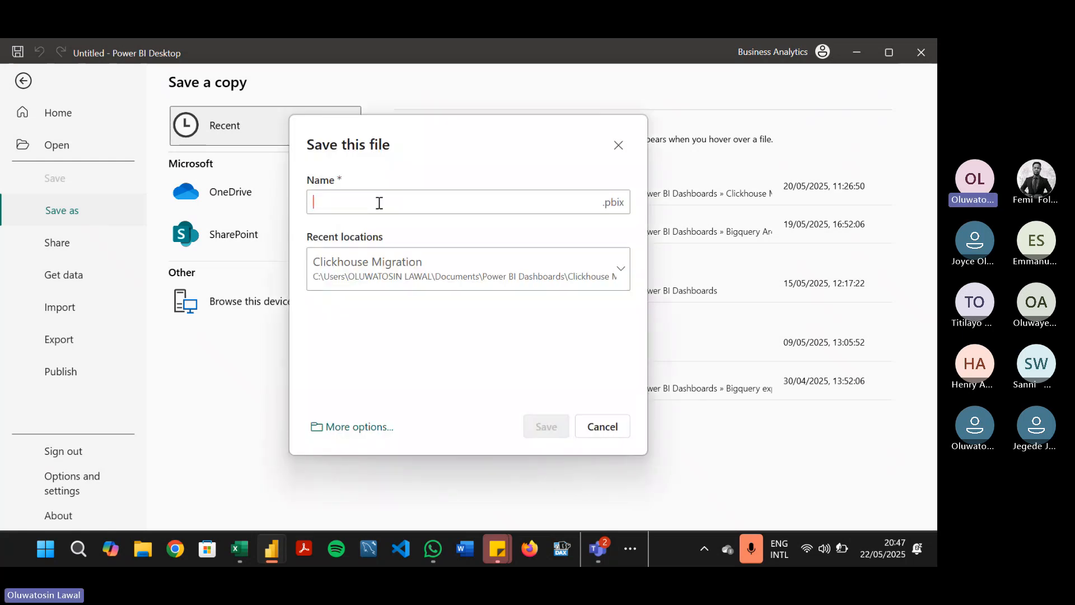
type("I")
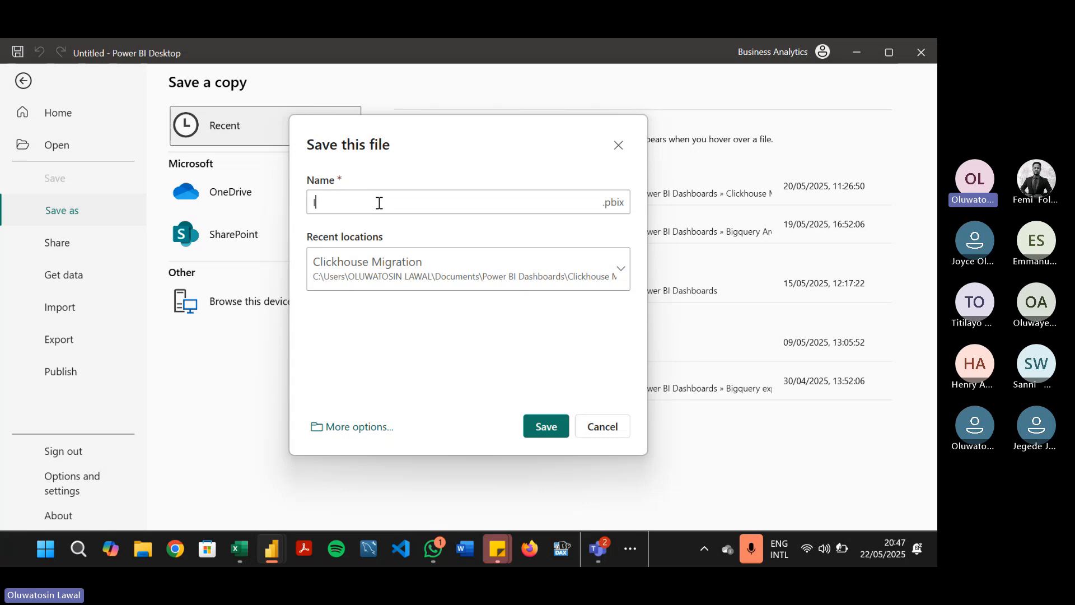
type("nto")
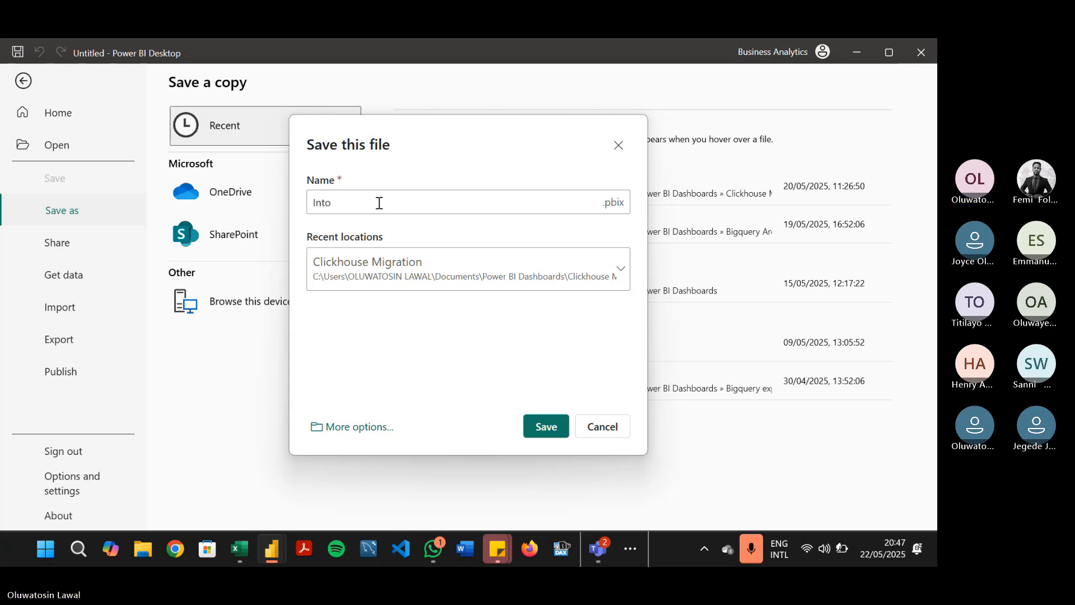
key("BackSpace")
type("ro to PBI")
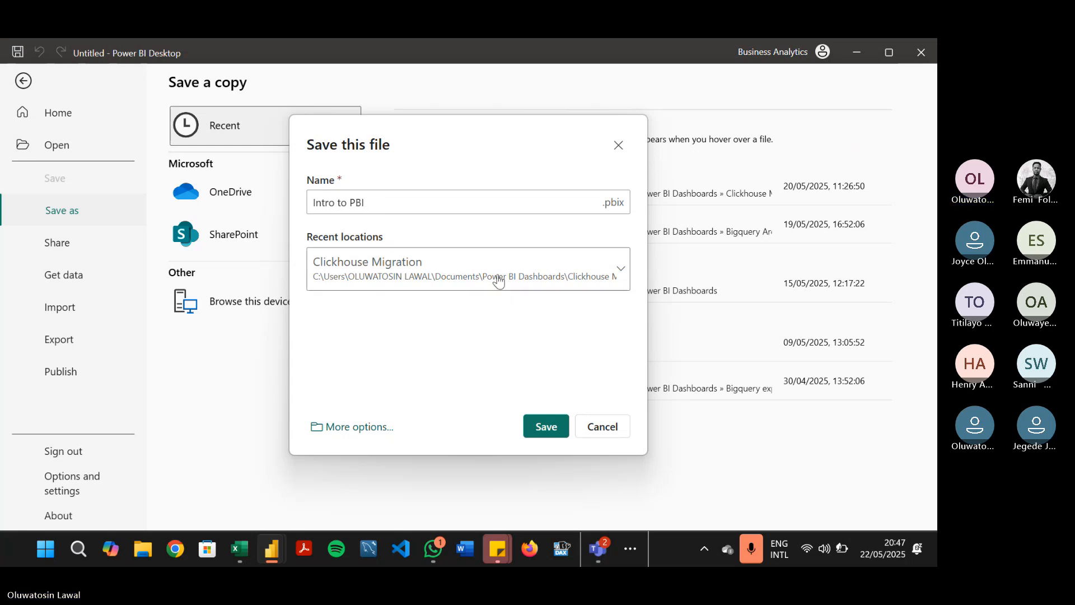
left_click(496, 277)
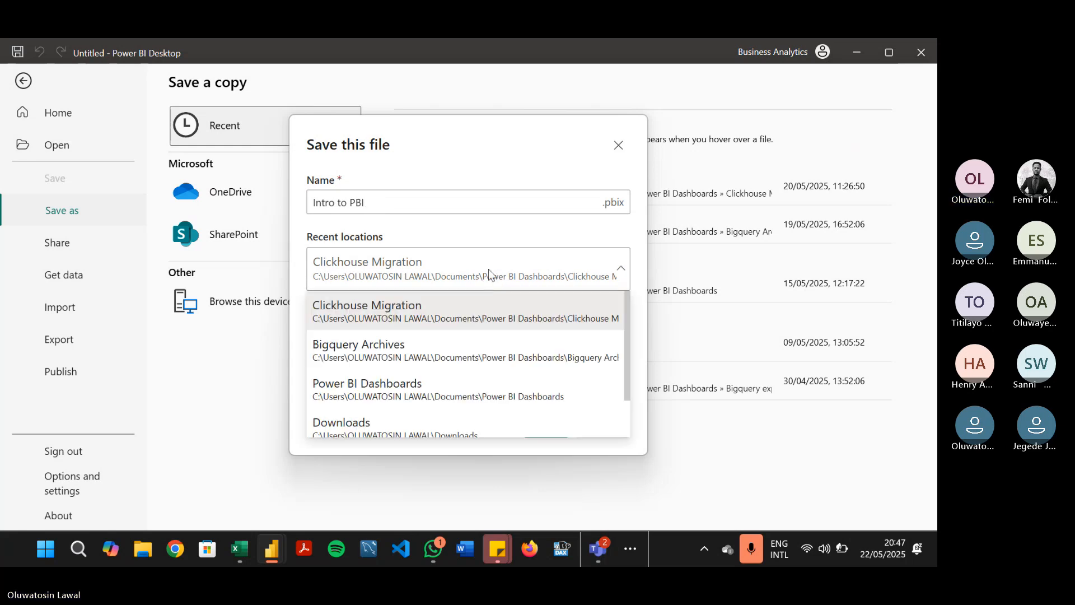
scroll(492, 347, "down", 1)
left_click(535, 378)
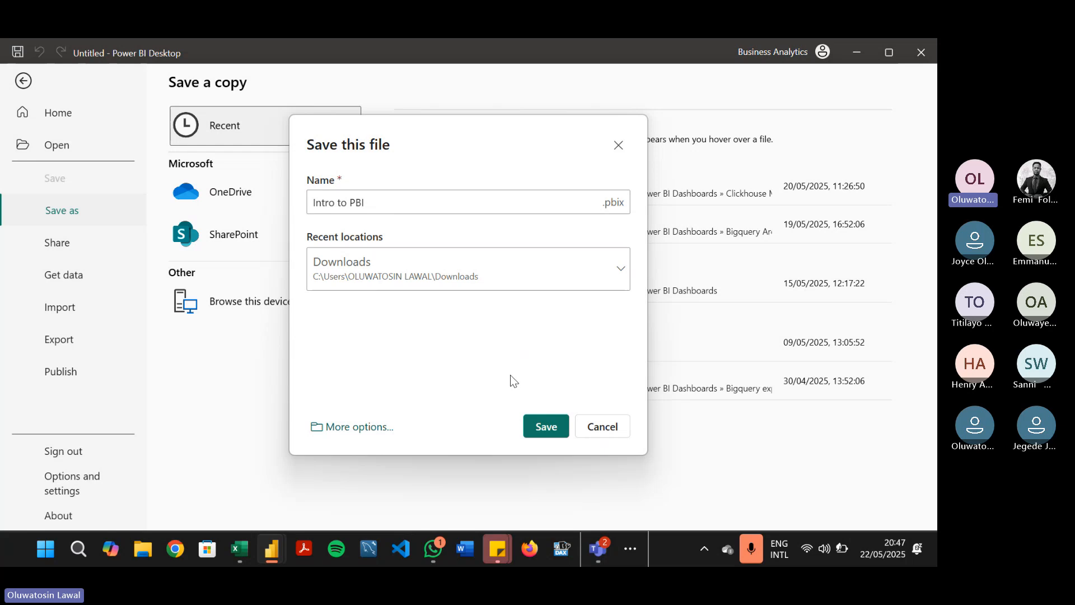
left_click(546, 429)
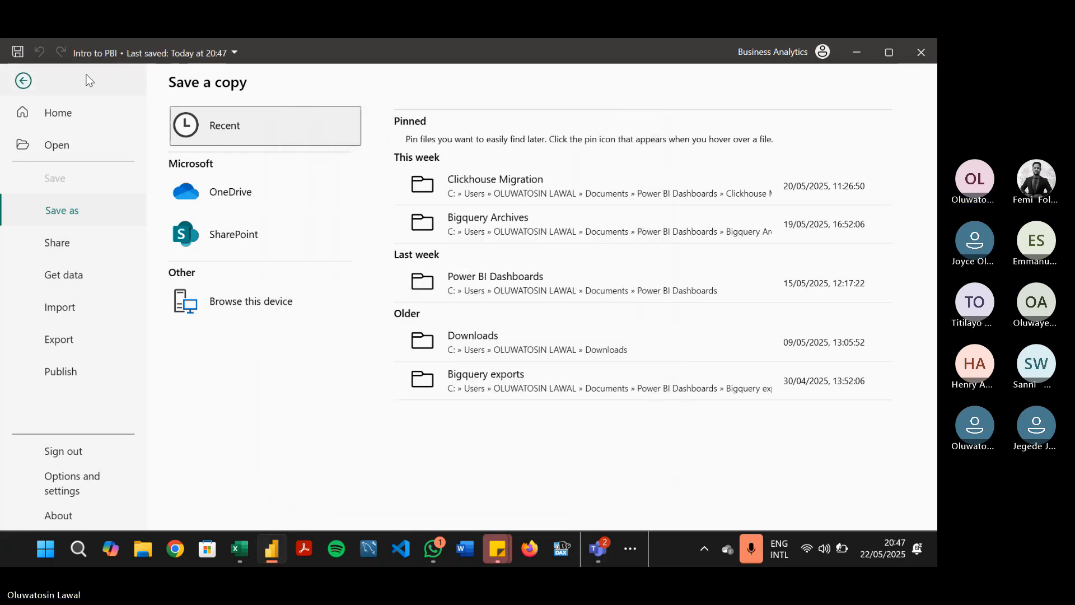
left_click(24, 80)
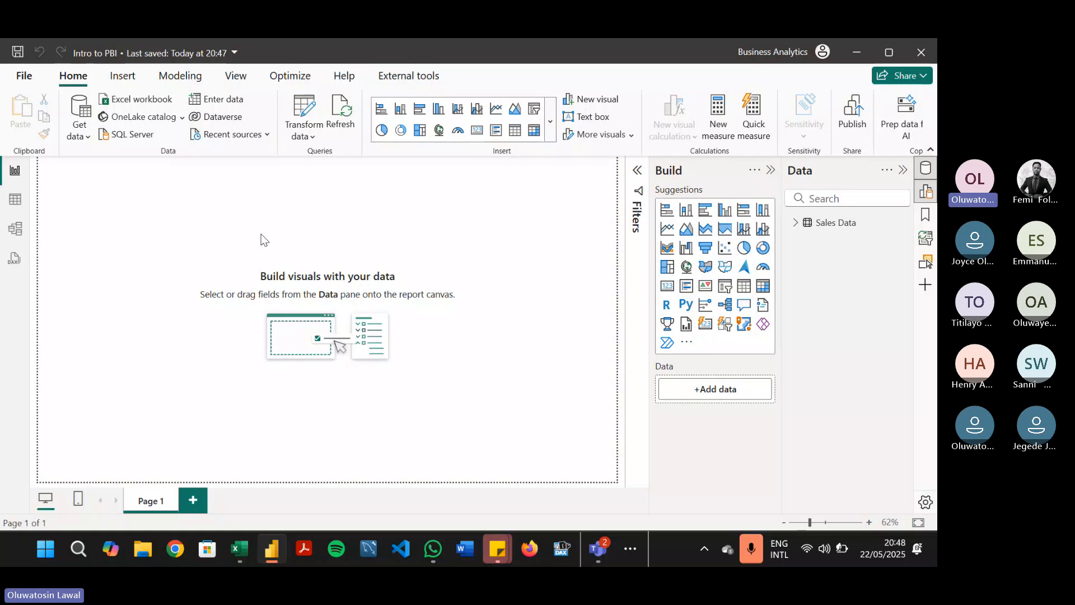
left_click(307, 129)
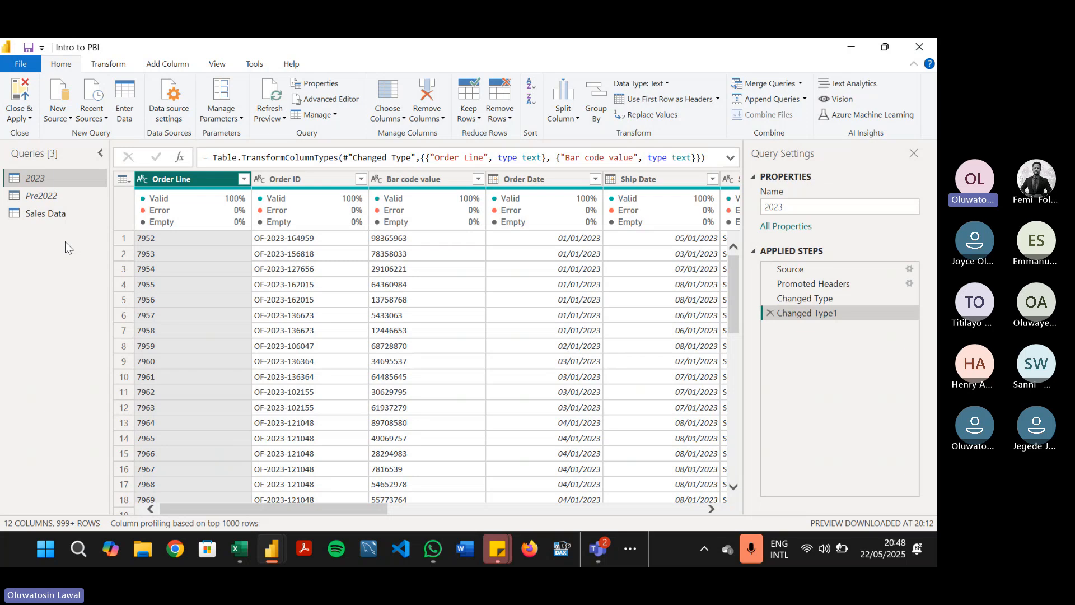
left_click(56, 118)
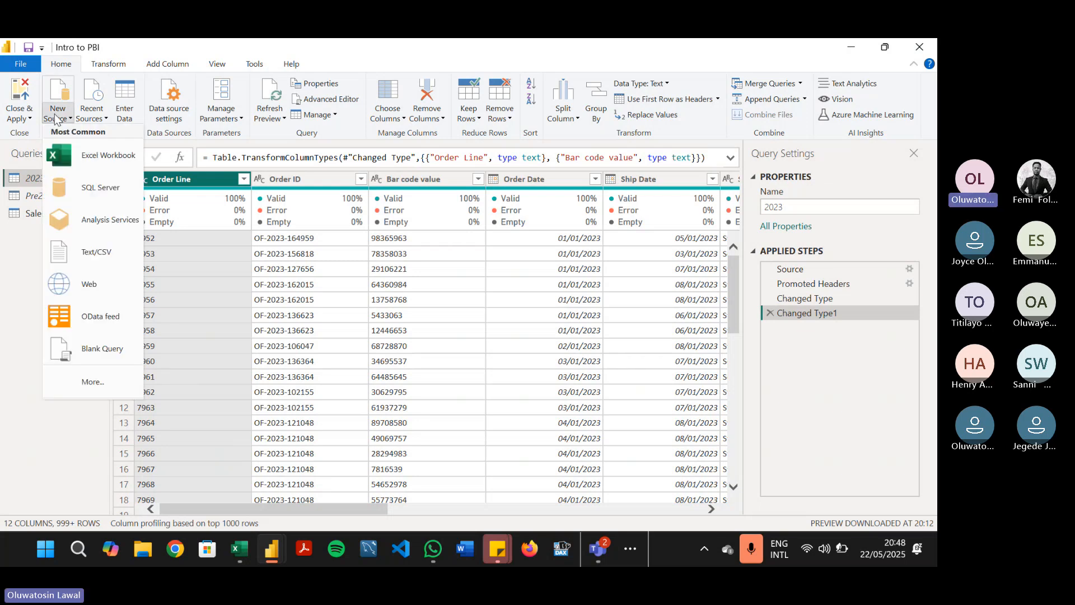
left_click(56, 117)
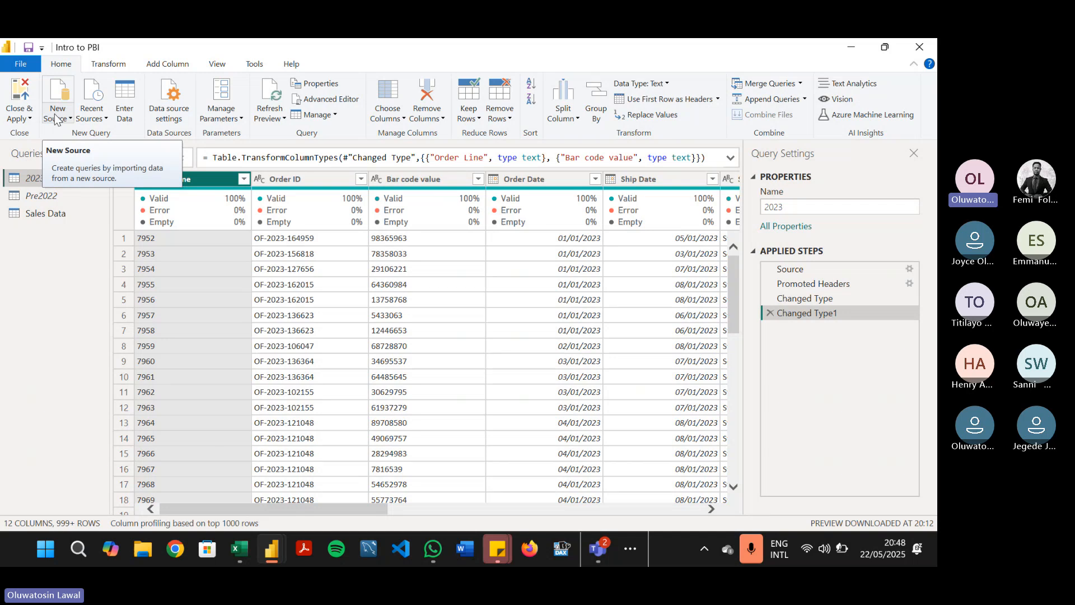
left_click(56, 118)
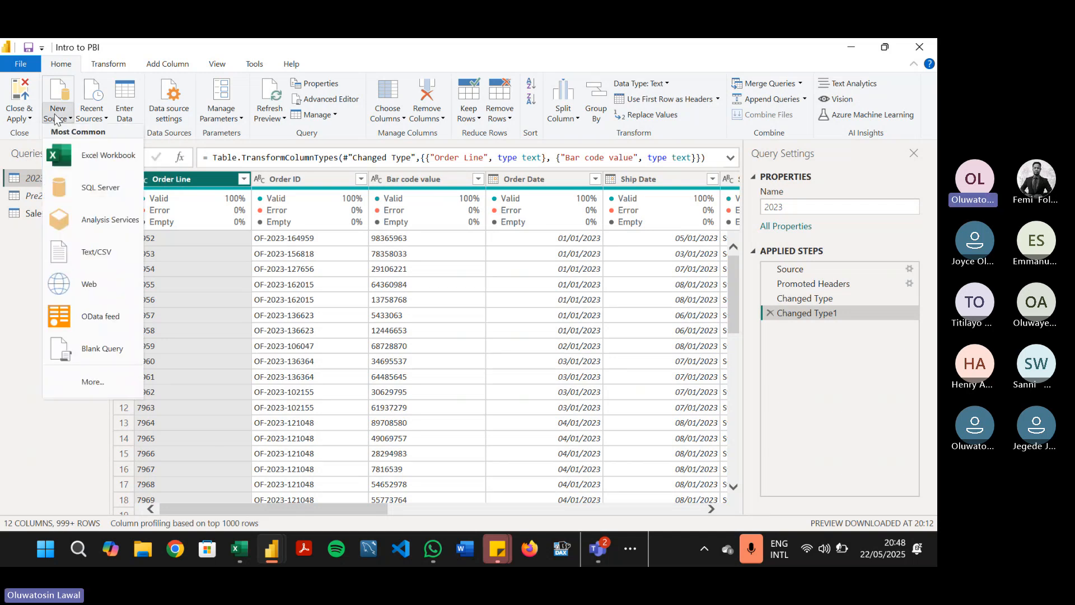
left_click(94, 252)
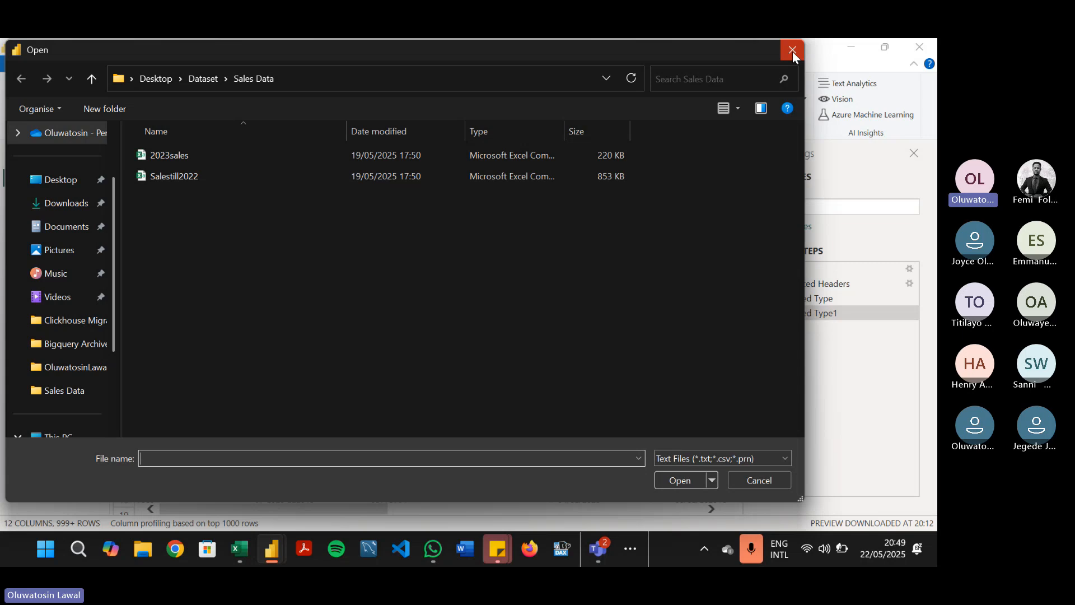
left_click(792, 51)
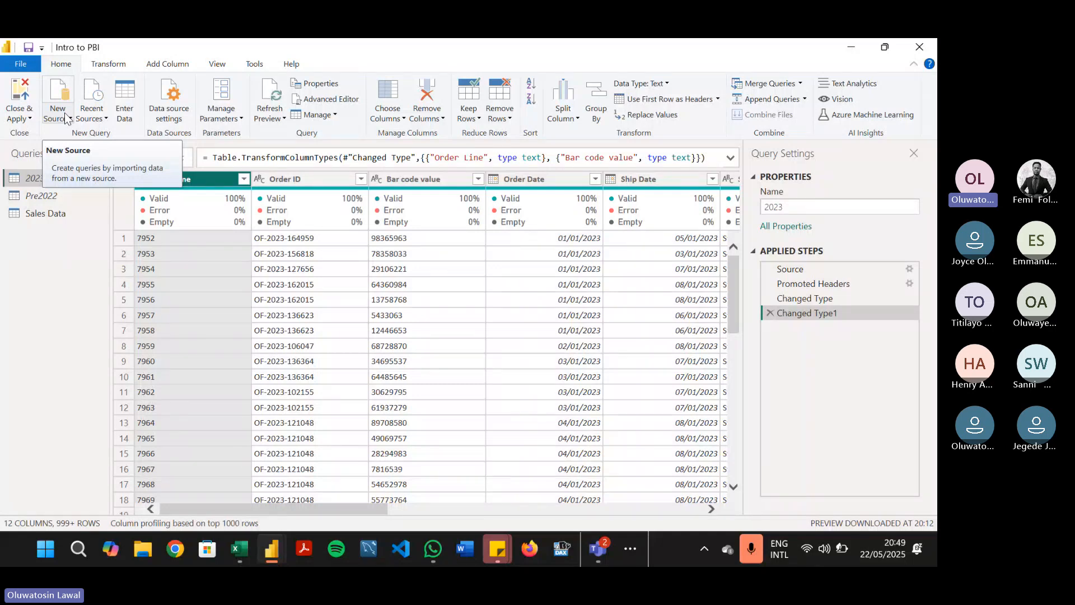
Step: Switch to File Explorer, open the Desktop's Dataset > Product Data folder and widen the Type column to read the file types
left_click(147, 552)
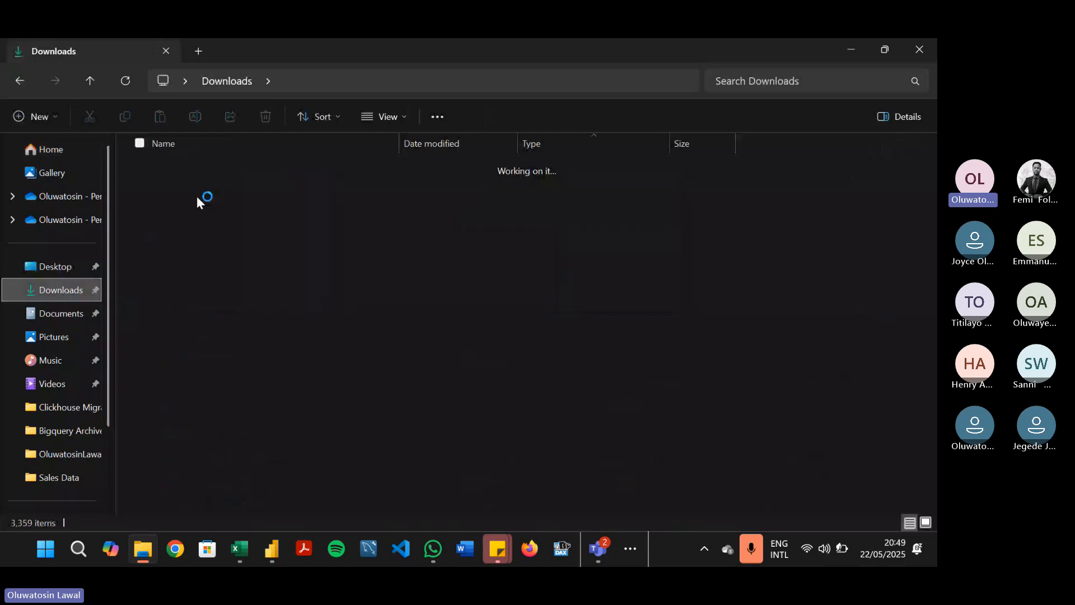
left_click(55, 267)
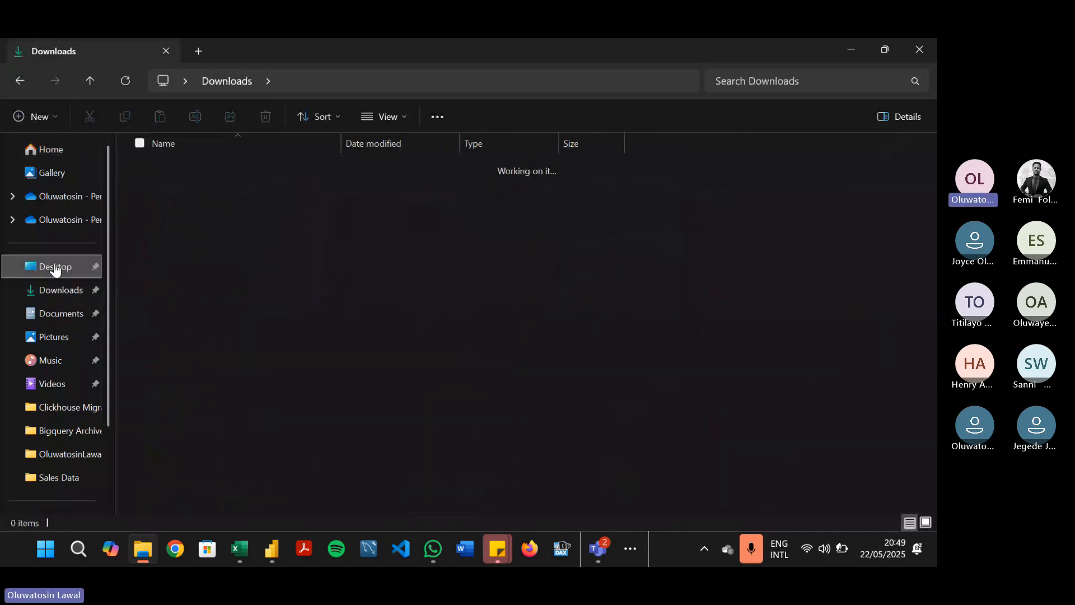
double_click(237, 161)
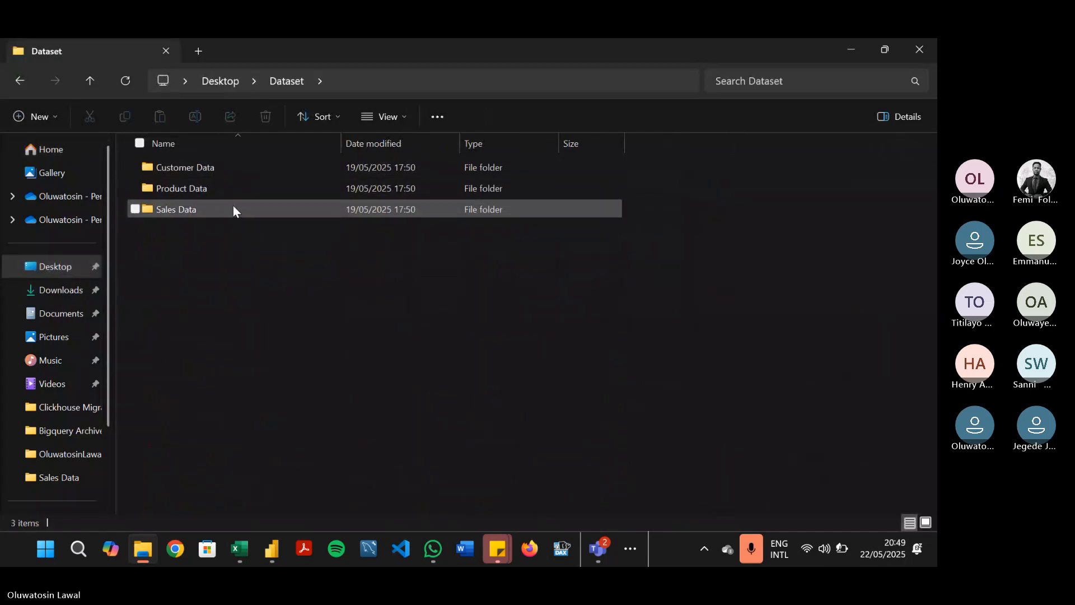
double_click(225, 186)
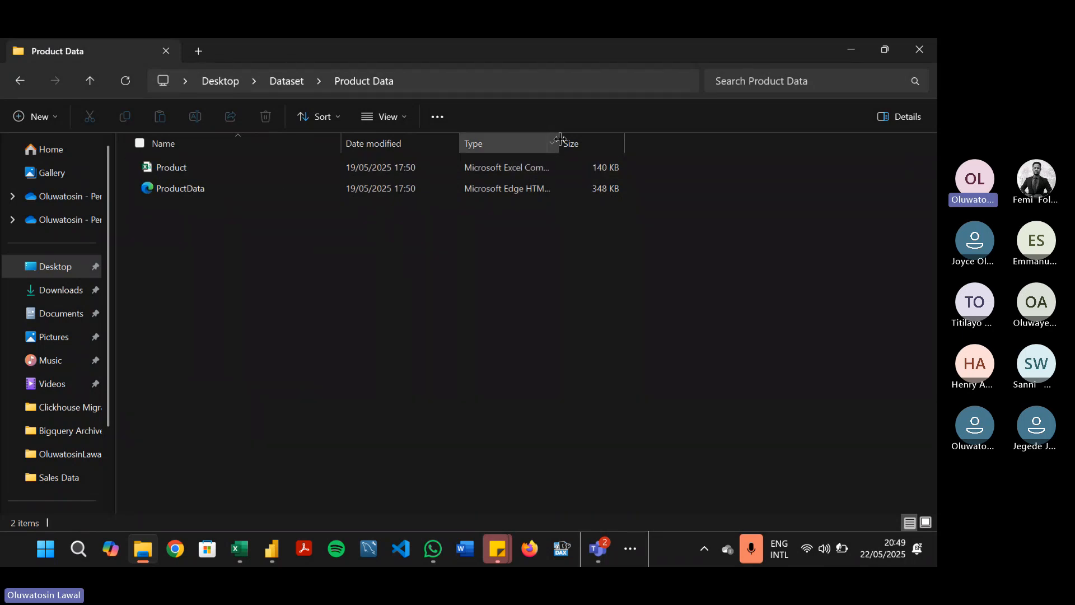
left_click_drag(558, 144, 629, 146)
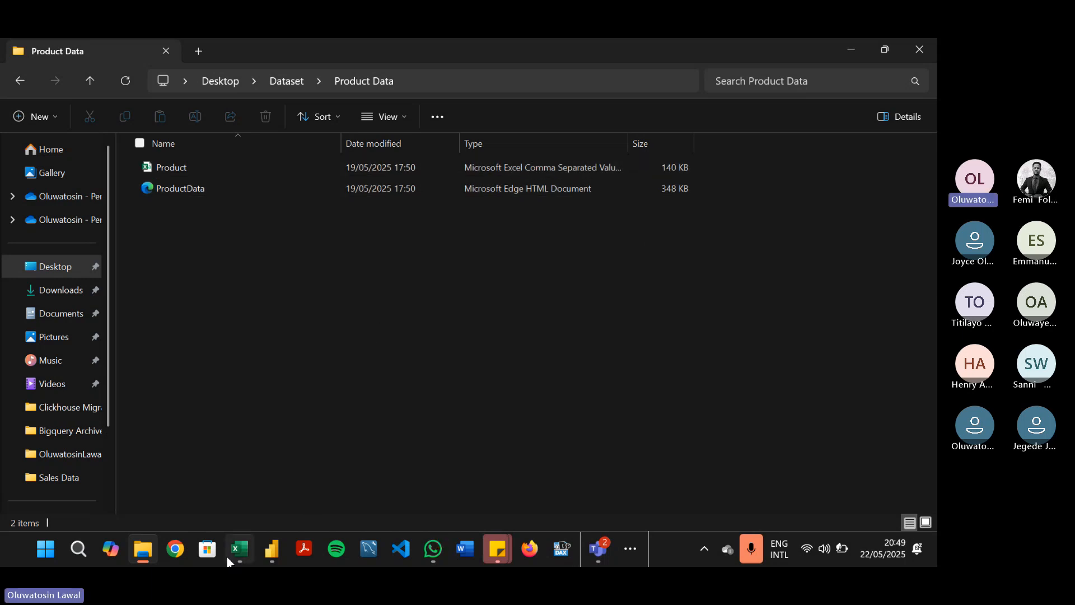
mouse_move(272, 550)
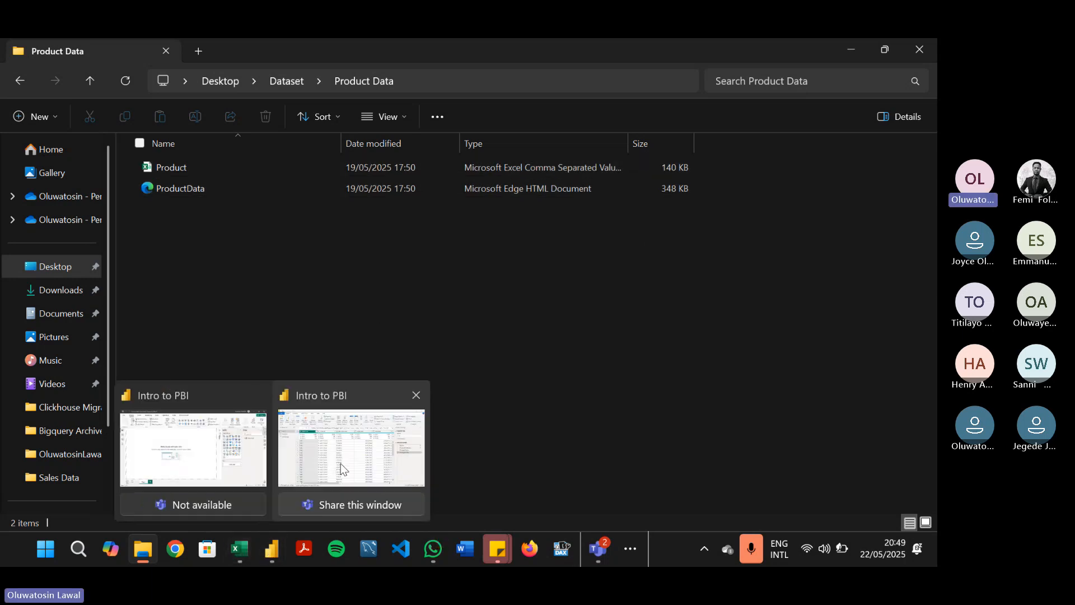
mouse_move(340, 463)
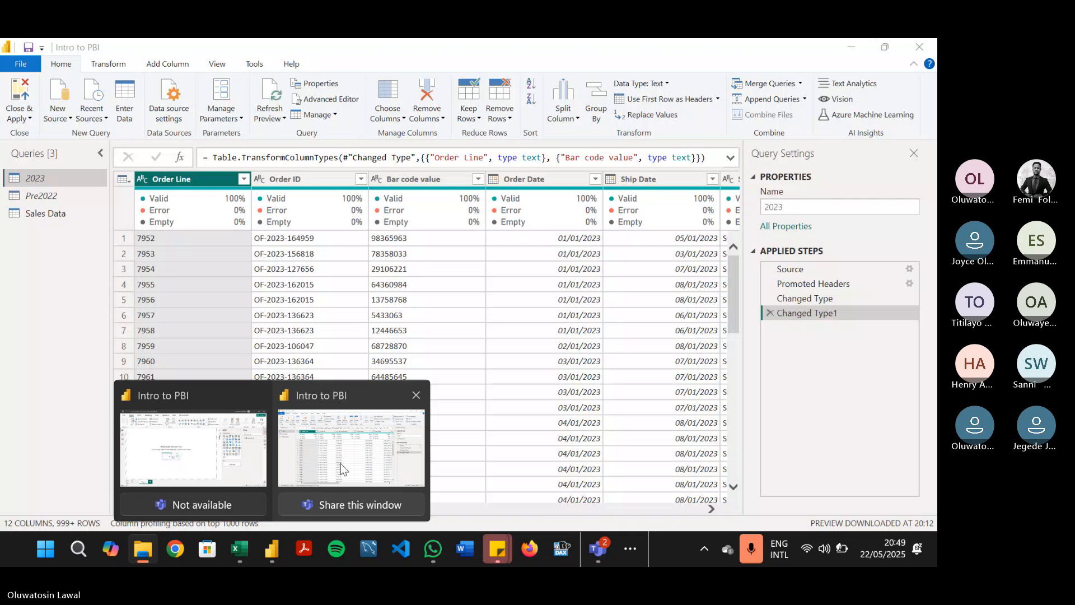
left_click(340, 462)
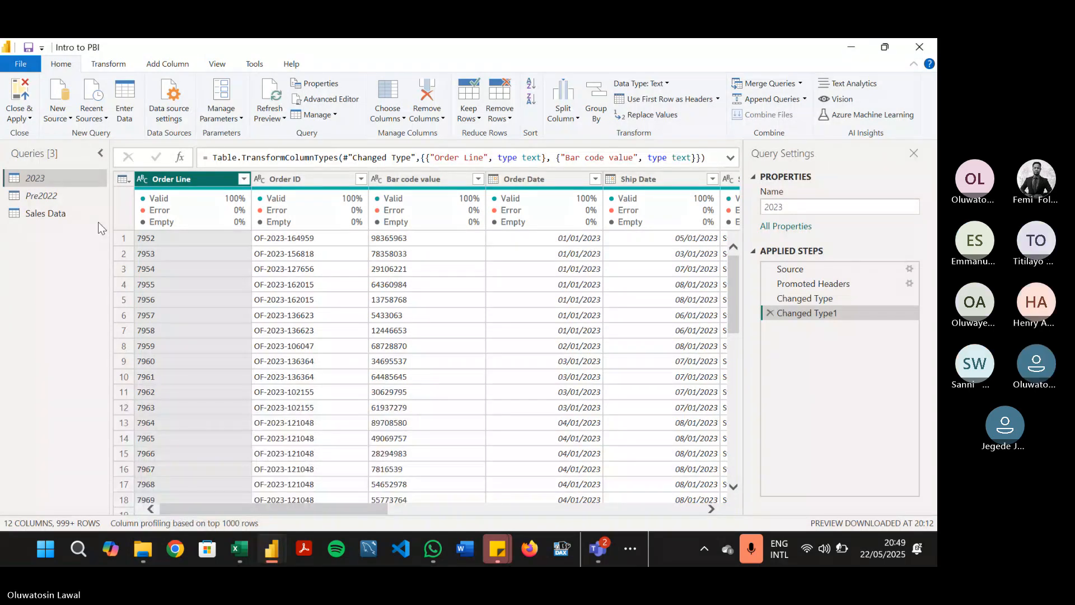
left_click(66, 118)
key("alt+Tab")
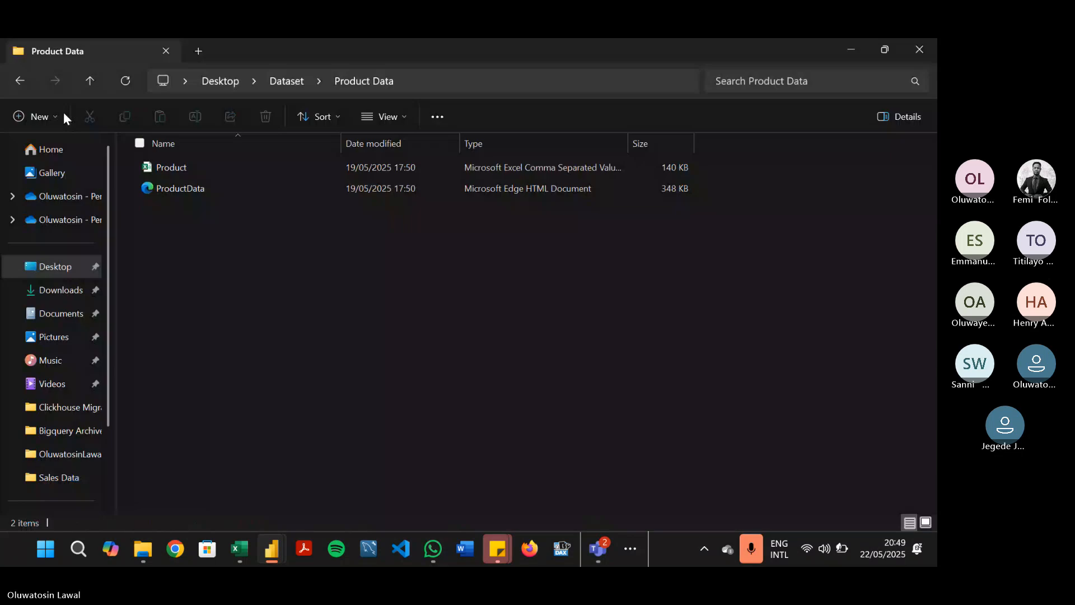
Step: Open the ProductData file in Notepad, examine its markup structure and close it
right_click(245, 193)
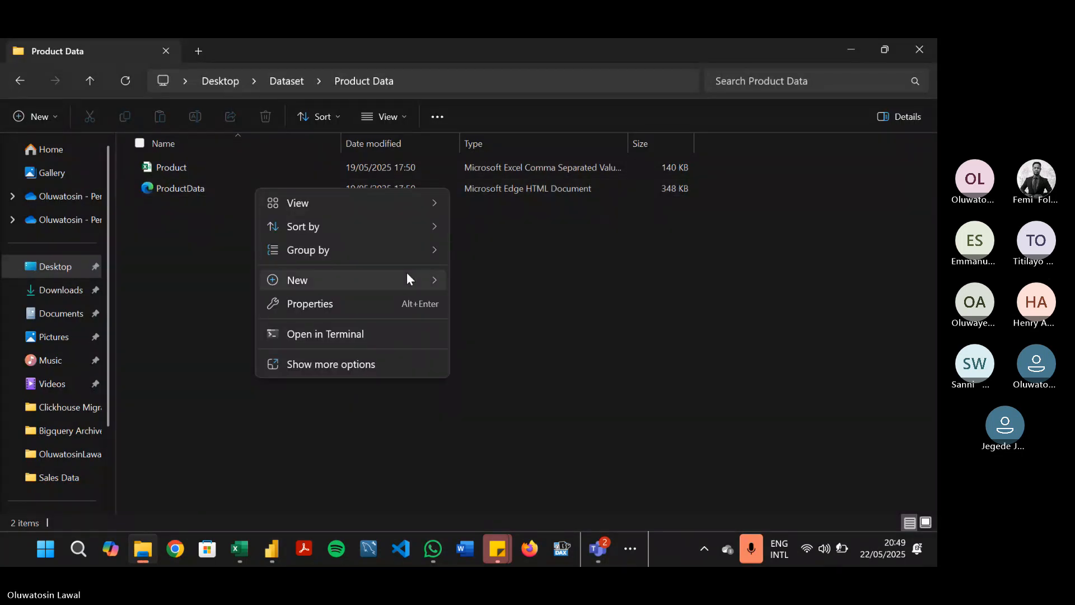
left_click(203, 191)
right_click(203, 188)
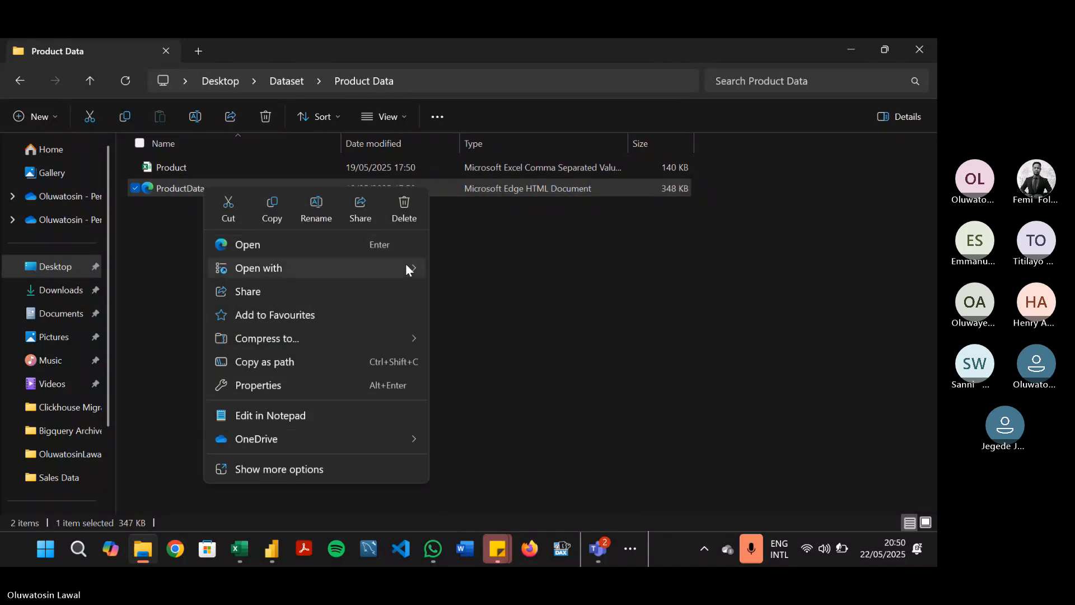
mouse_move(406, 268)
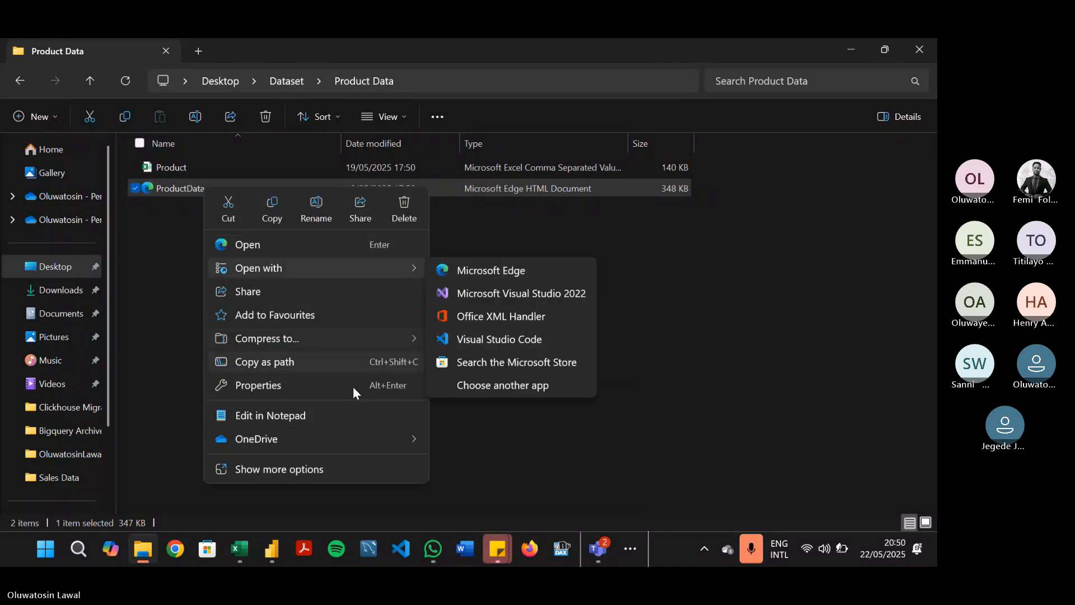
left_click(334, 417)
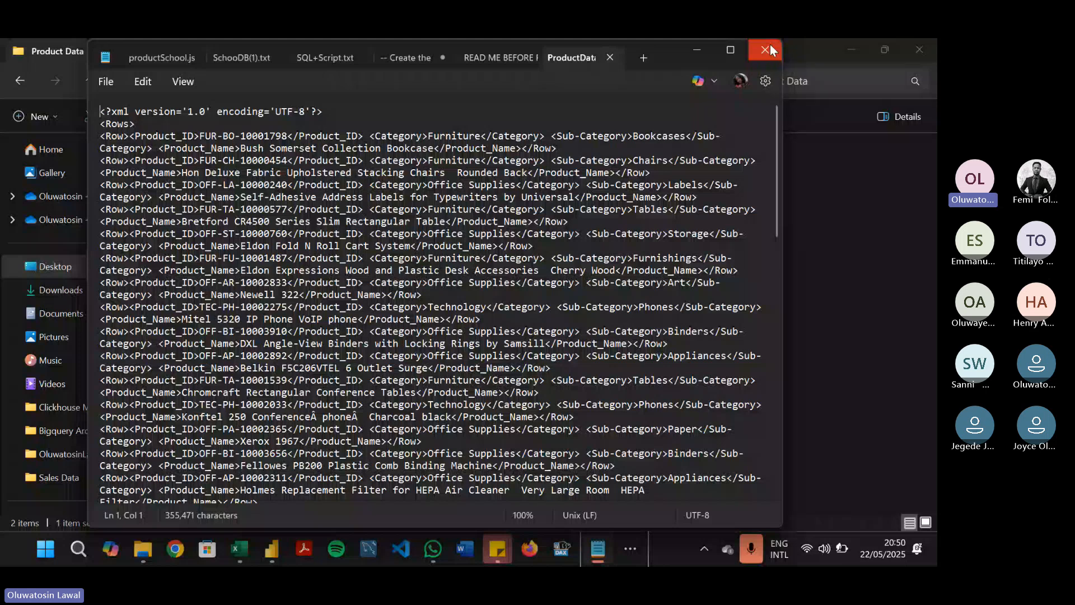
left_click(770, 49)
Step: Reopen ProductData in Notepad, look through more of its product rows and close it again
right_click(252, 192)
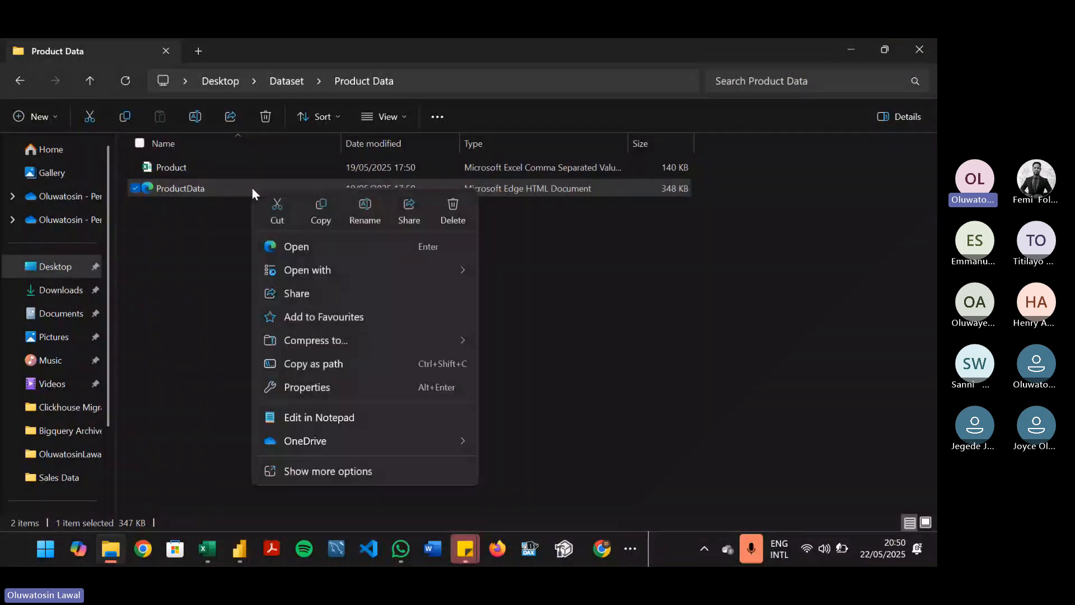
left_click(338, 416)
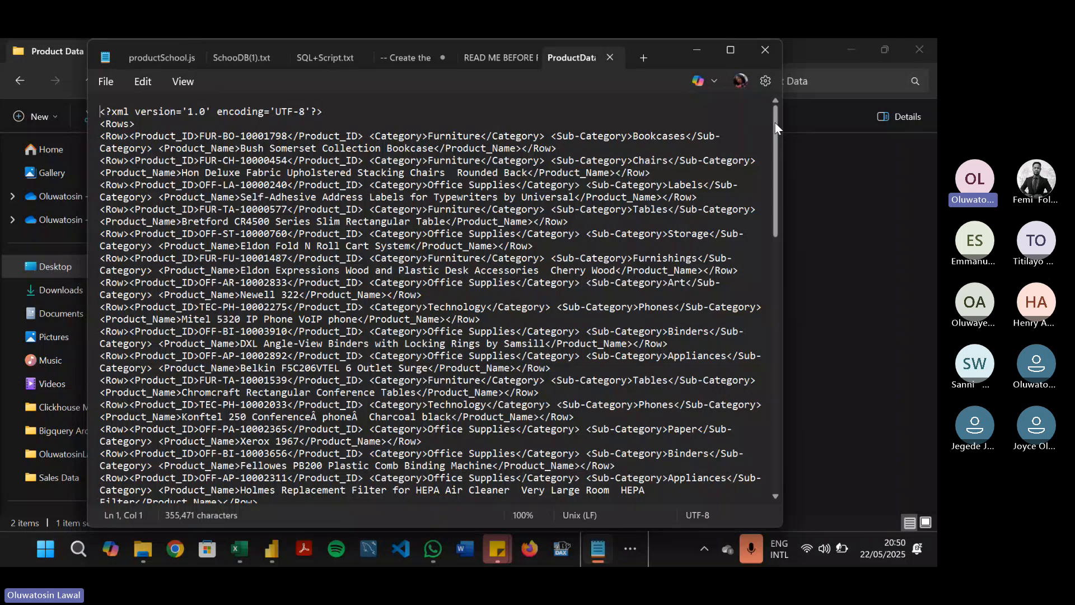
left_click(775, 200)
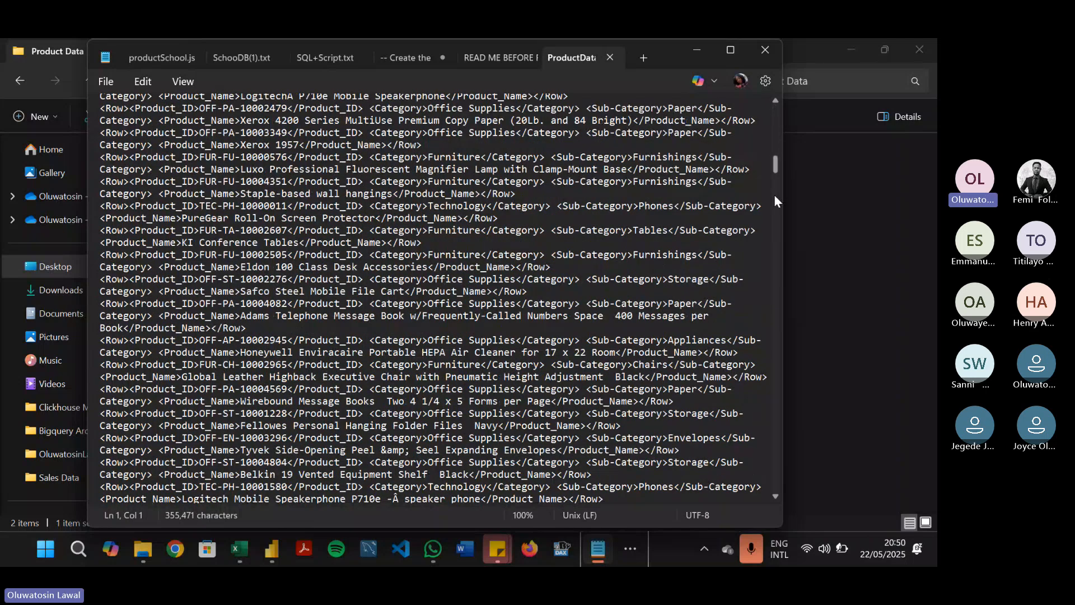
left_click_drag(776, 200, 744, 63)
left_click(765, 50)
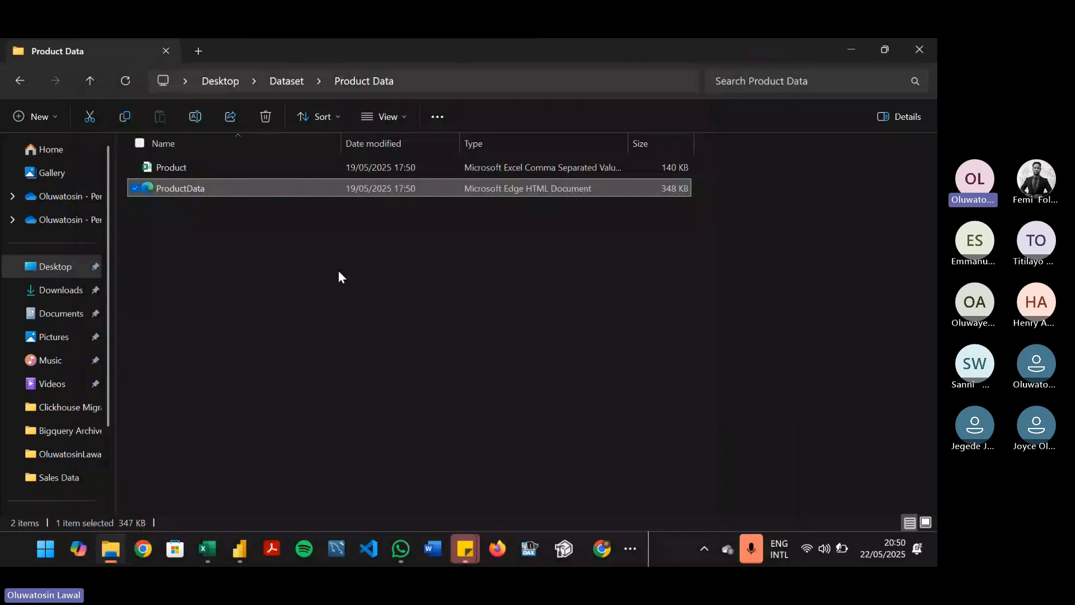
Step: Switch to the Power Query Editor and check which files in Dataset > Product Data a Text/CSV source offers, without importing any
key("alt+Tab")
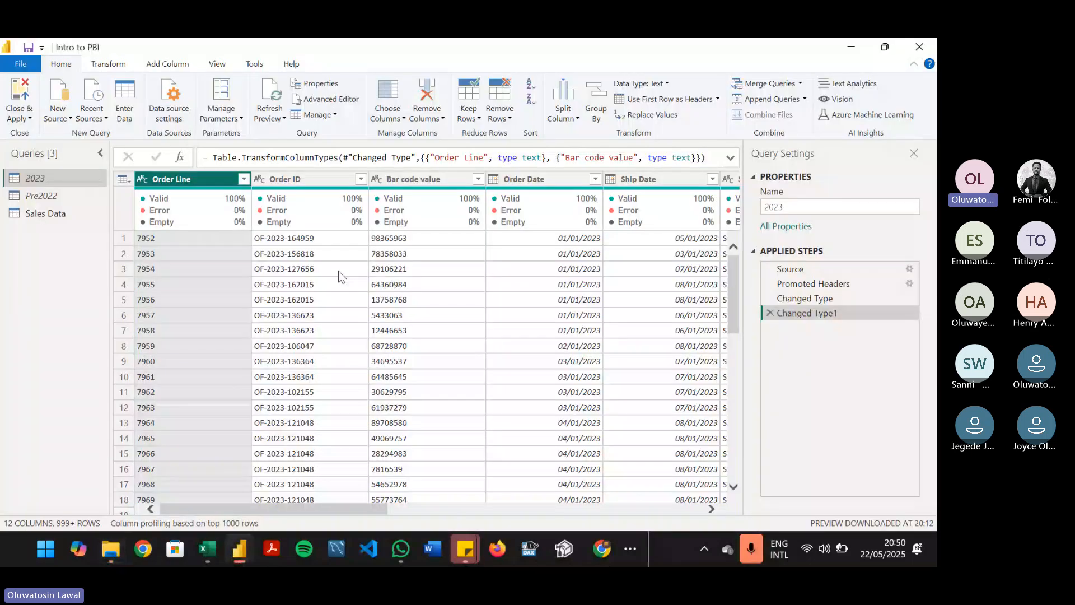
left_click(57, 109)
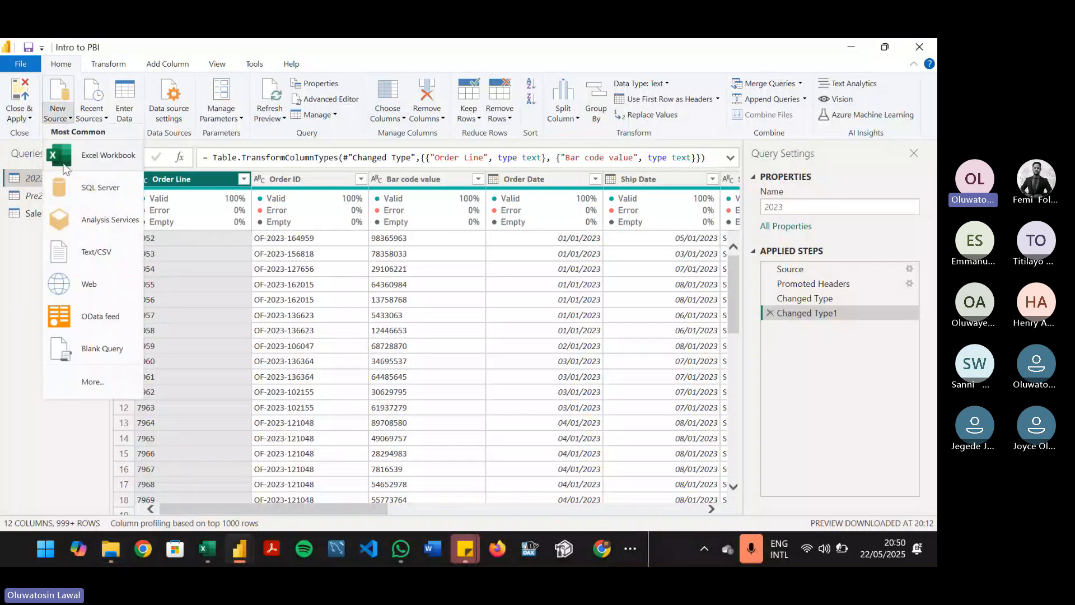
left_click(90, 253)
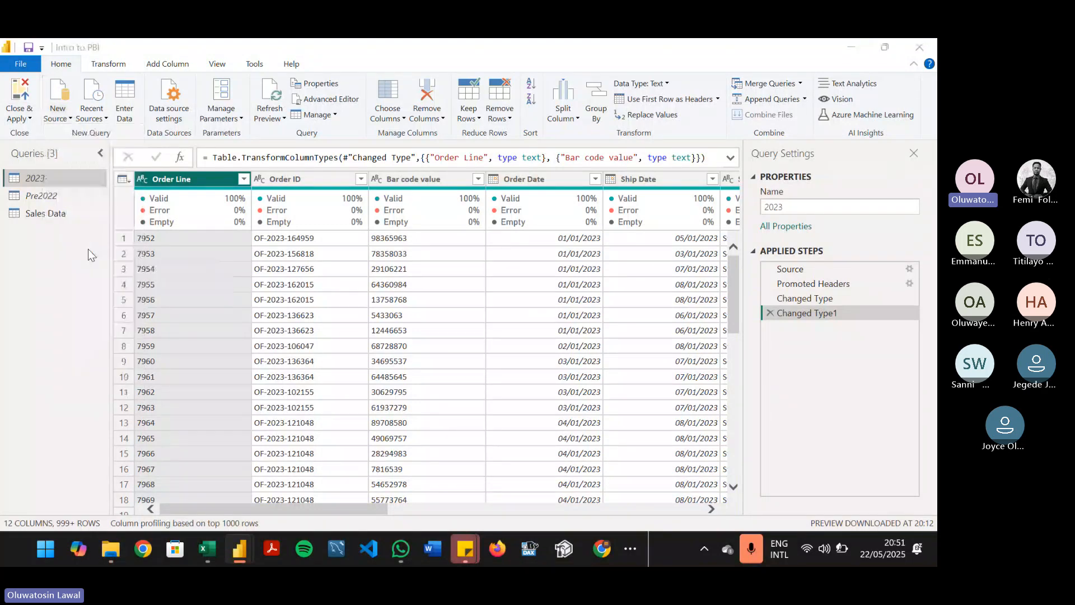
left_click(202, 78)
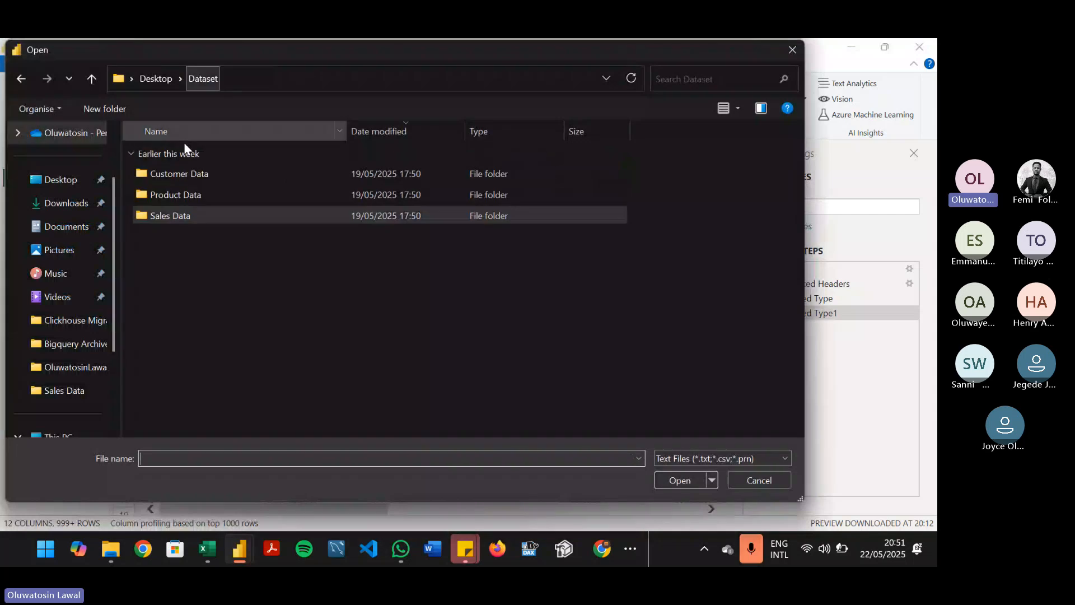
double_click(179, 193)
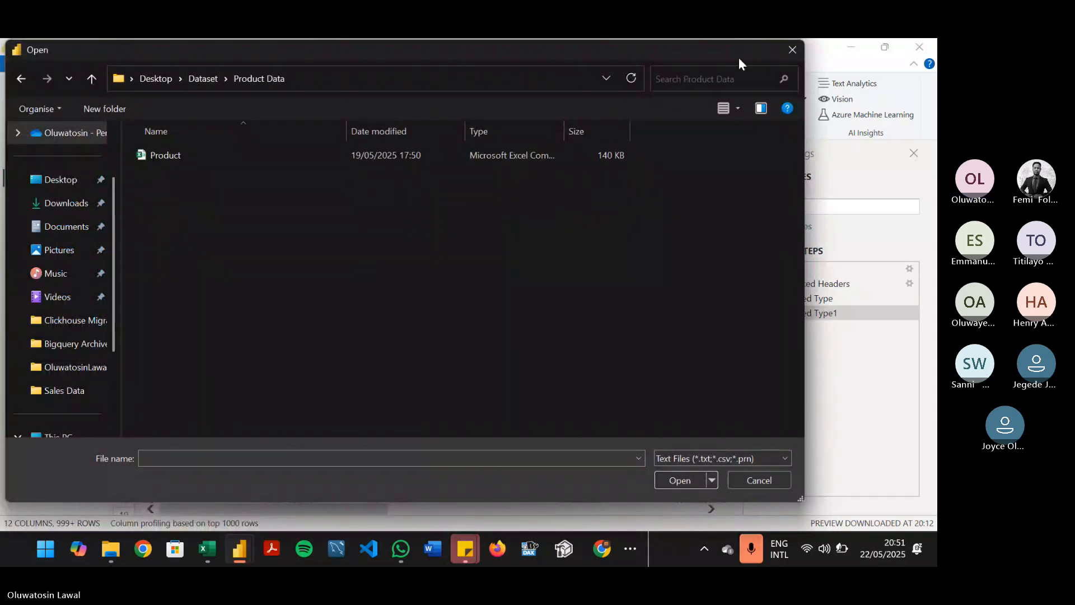
left_click(785, 51)
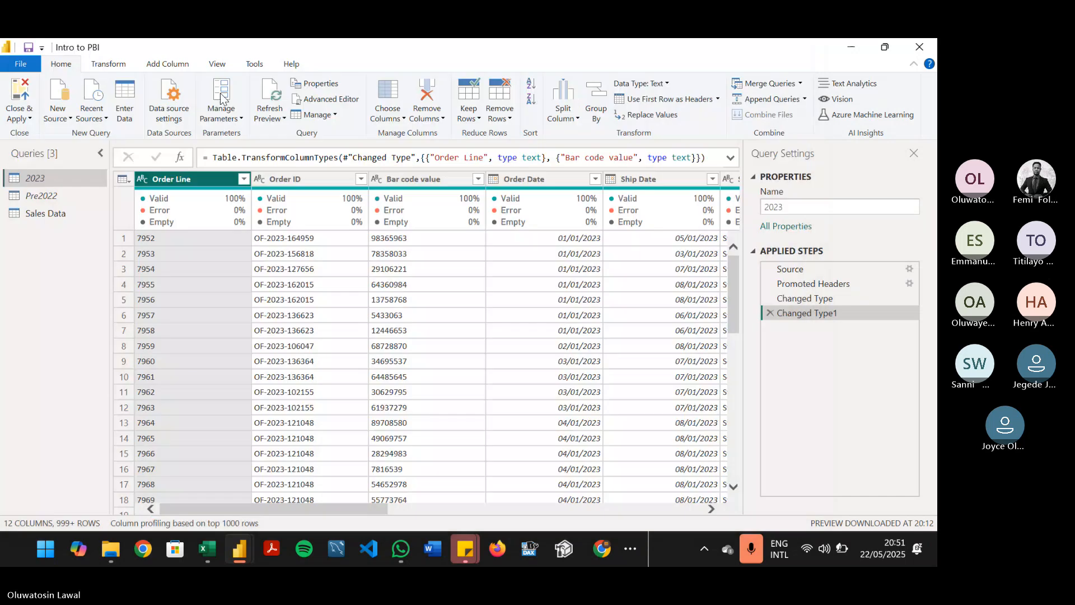
Step: Check which files in Dataset > Product Data an XML source offers, without importing any
left_click(58, 112)
left_click(66, 383)
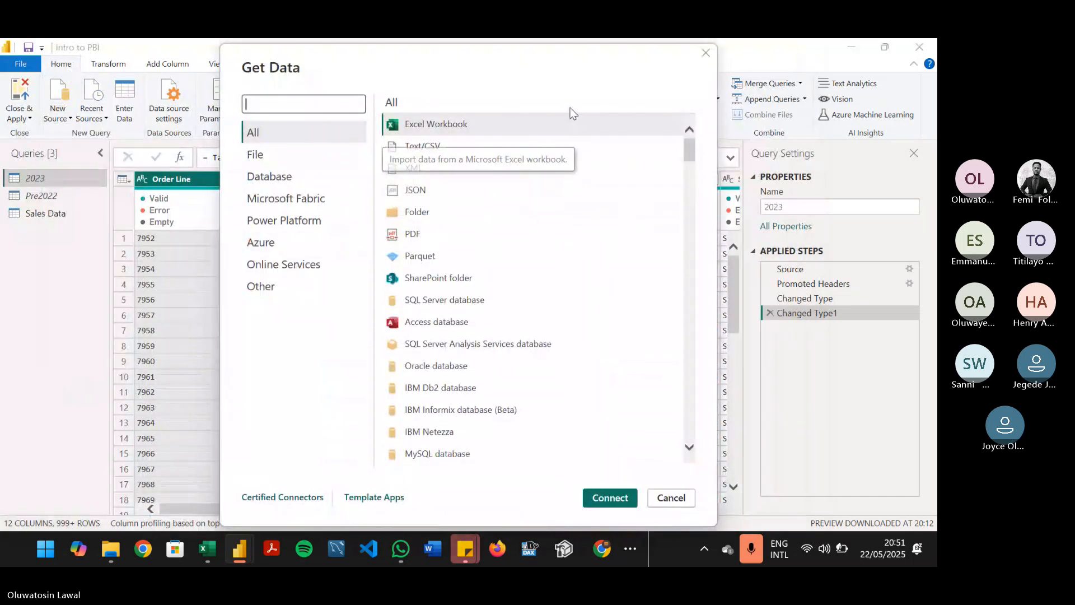
left_click(557, 168)
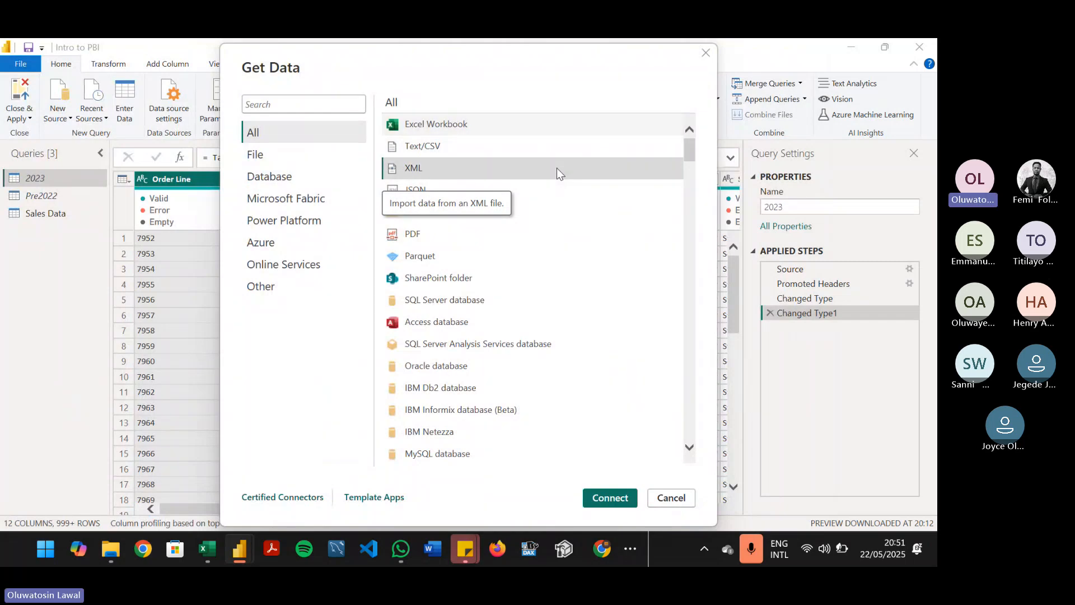
left_click(611, 498)
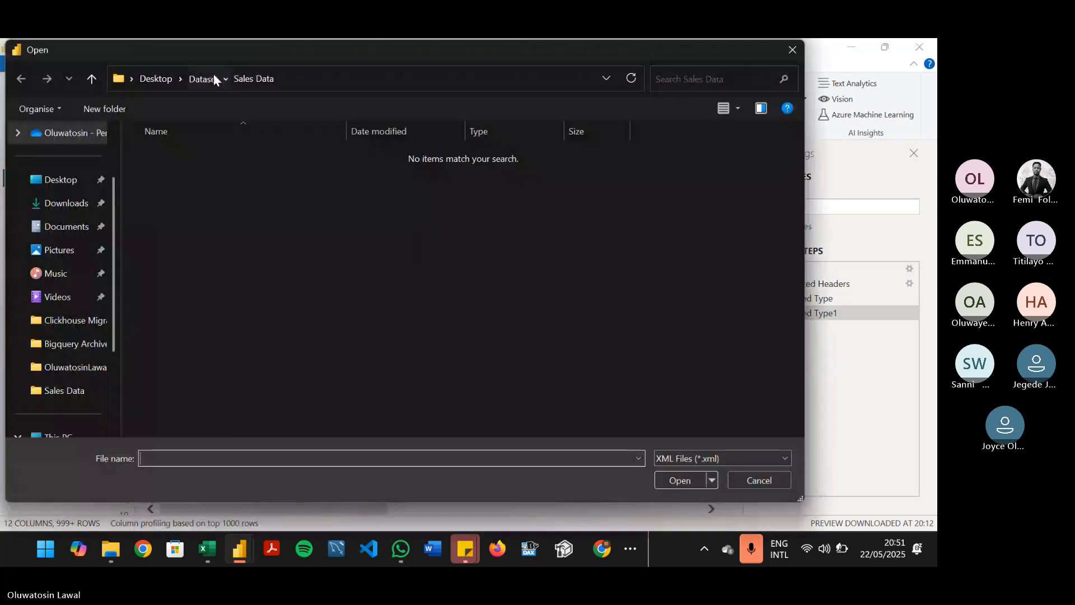
left_click(213, 78)
double_click(189, 192)
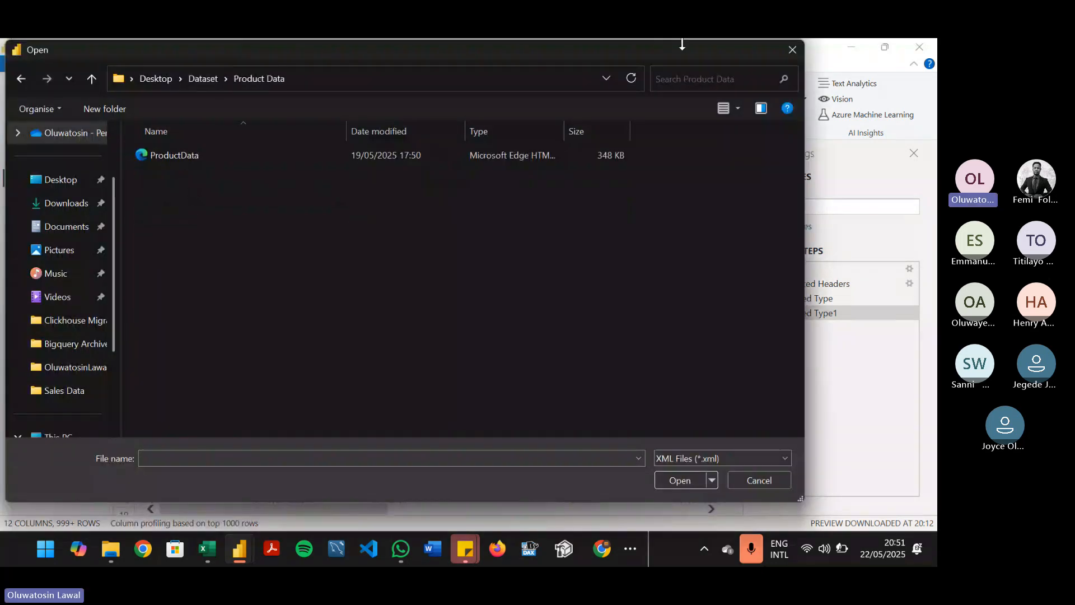
left_click(789, 49)
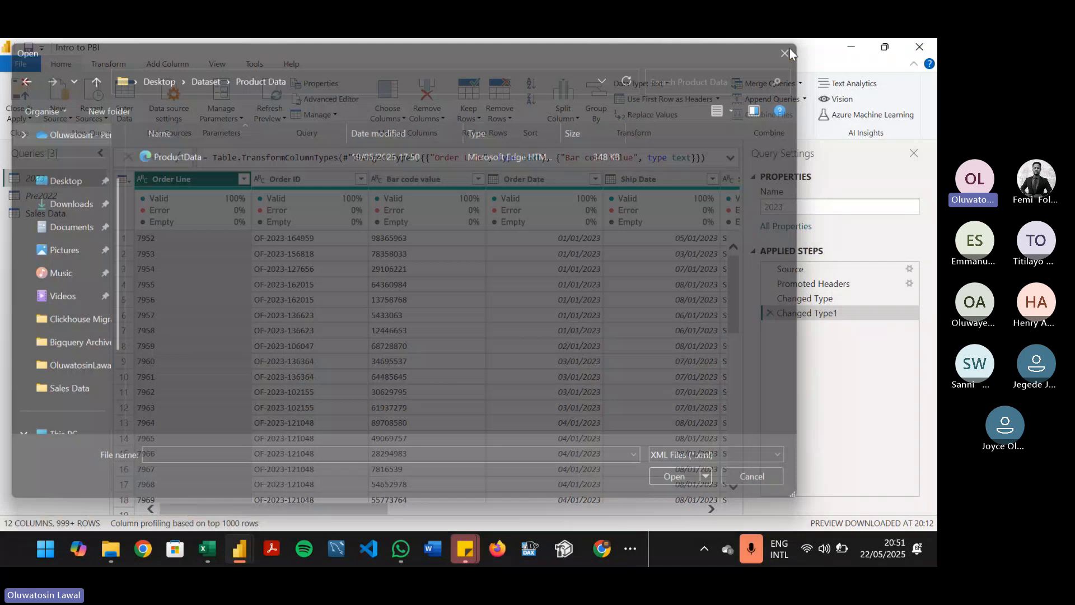
Step: Connect to the ProductData XML file in the Product Data folder, preview its Row table and close the preview without loading it
left_click(58, 114)
left_click(92, 383)
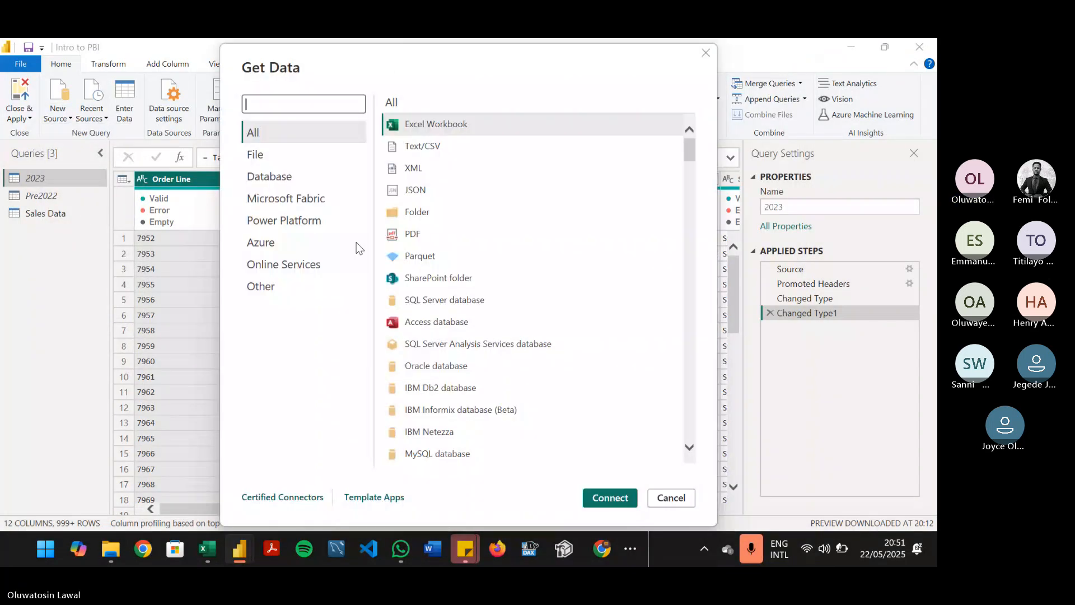
left_click(441, 166)
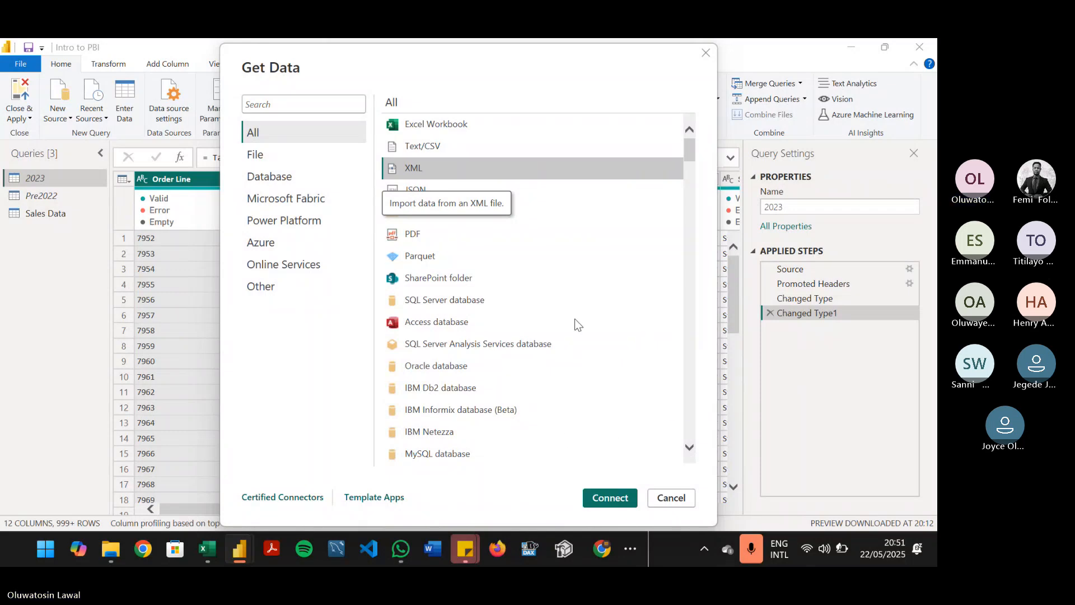
left_click(610, 497)
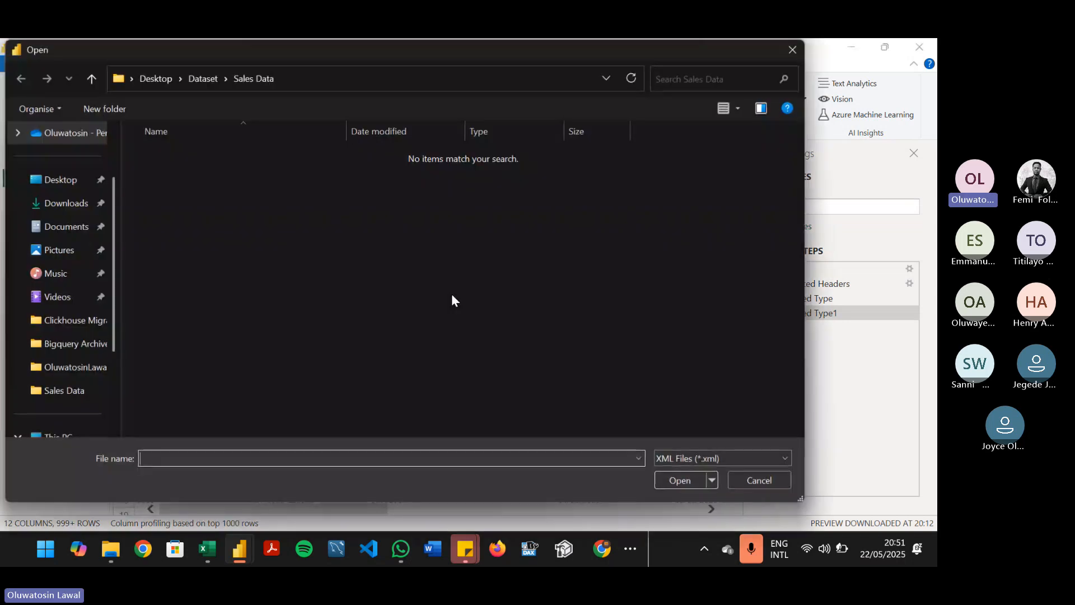
left_click(200, 82)
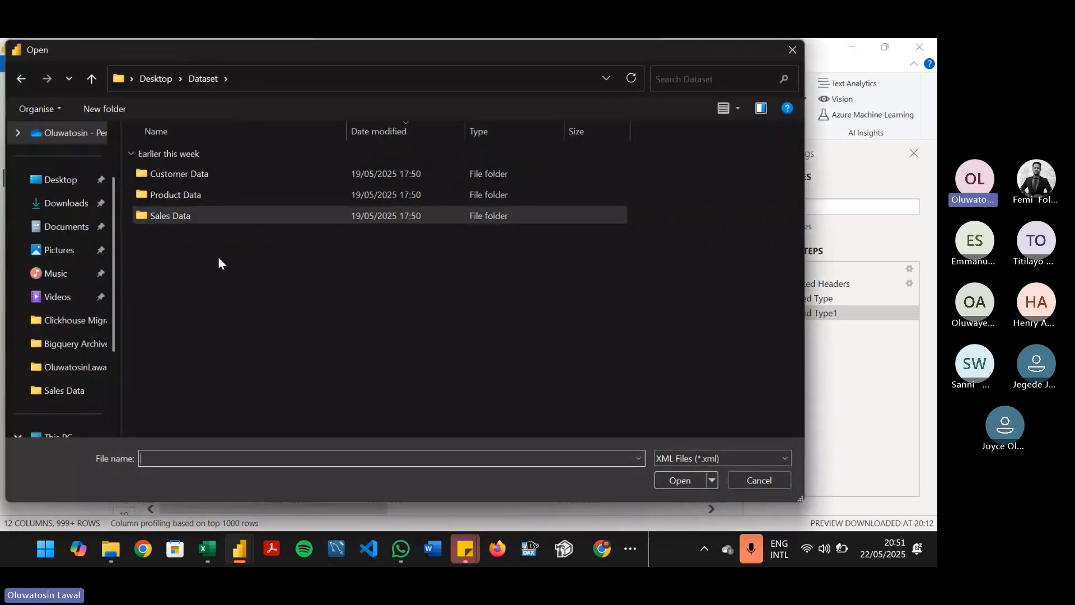
double_click(191, 193)
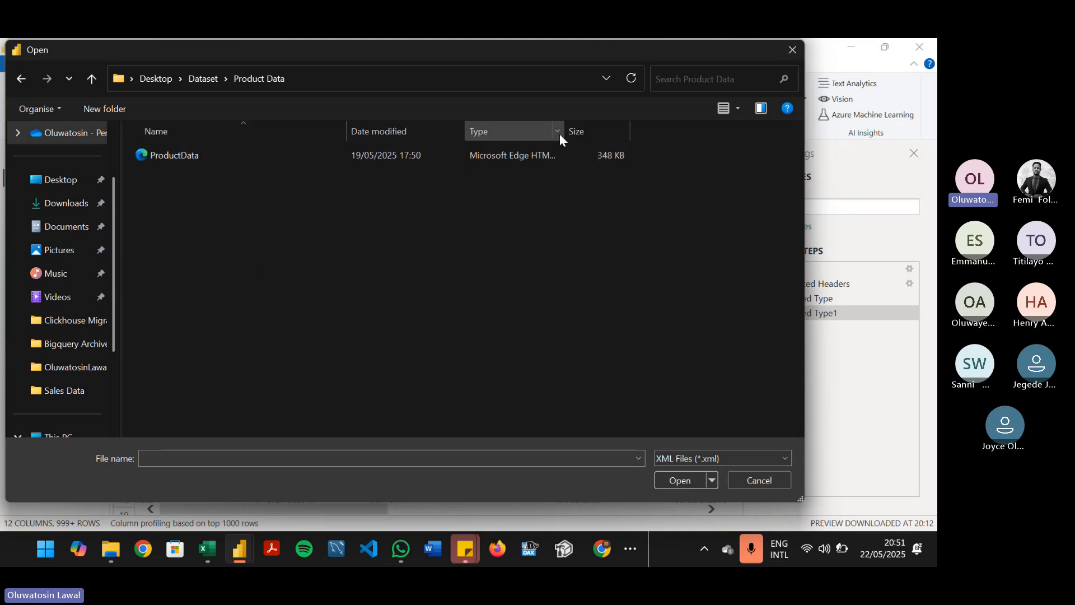
left_click(289, 160)
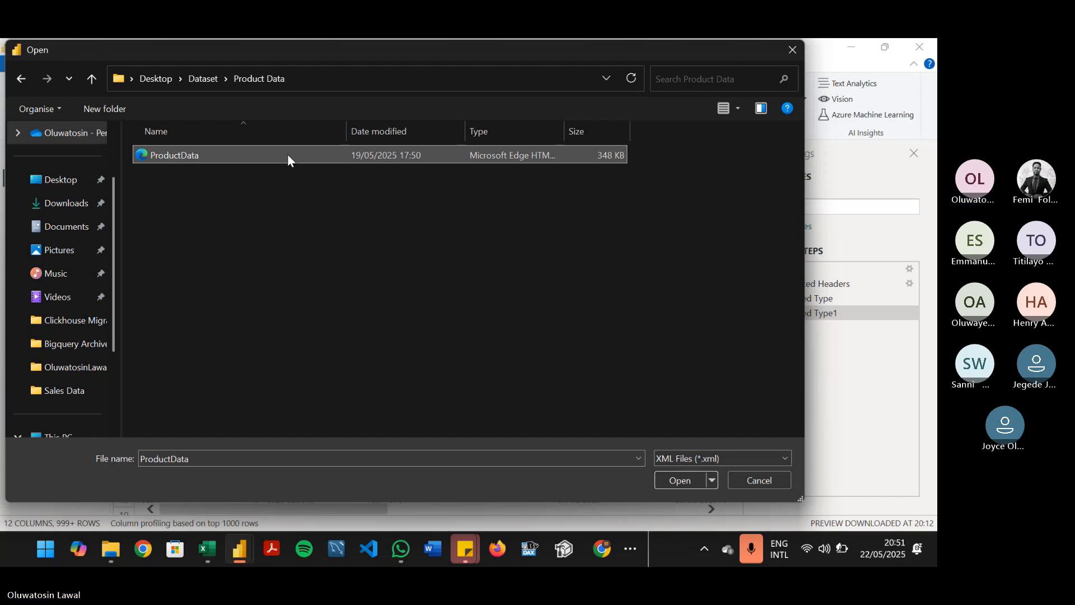
double_click(288, 155)
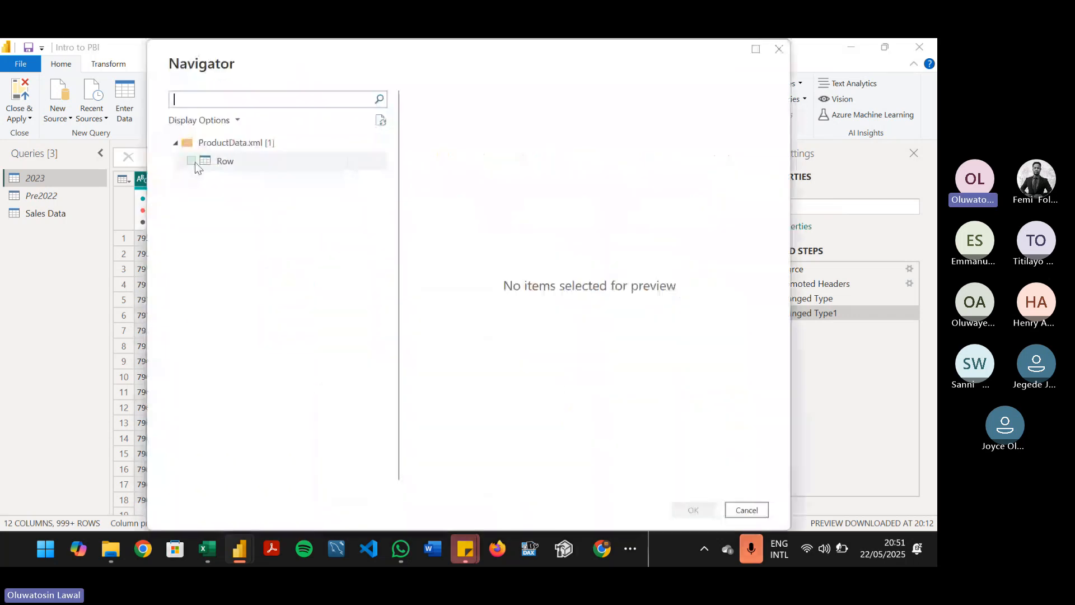
left_click(191, 162)
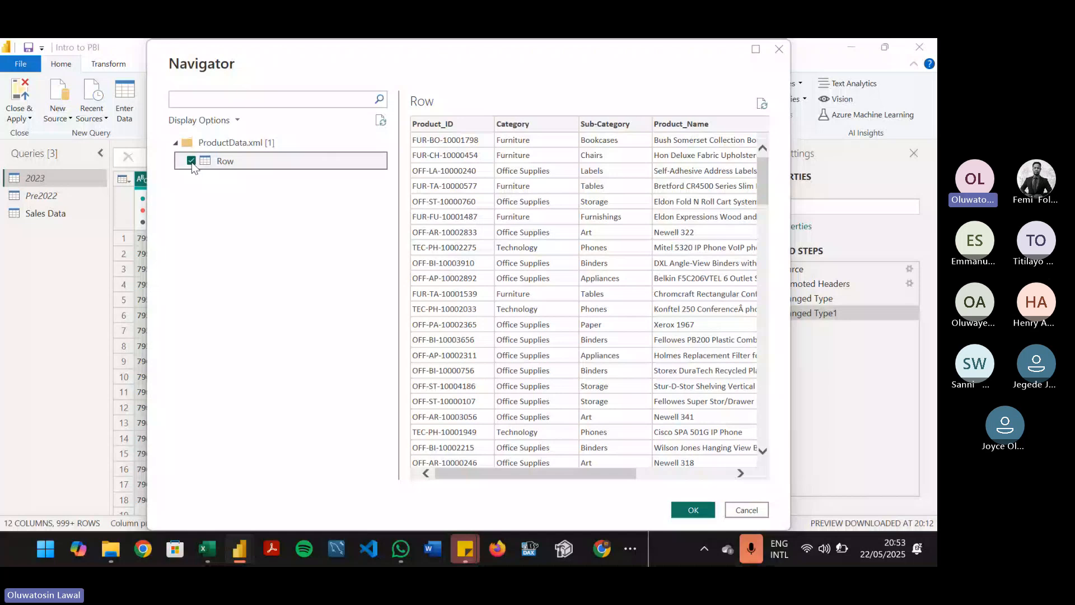
left_click(777, 51)
Step: Import the Row table from the ProductData XML file as a new query
left_click(57, 118)
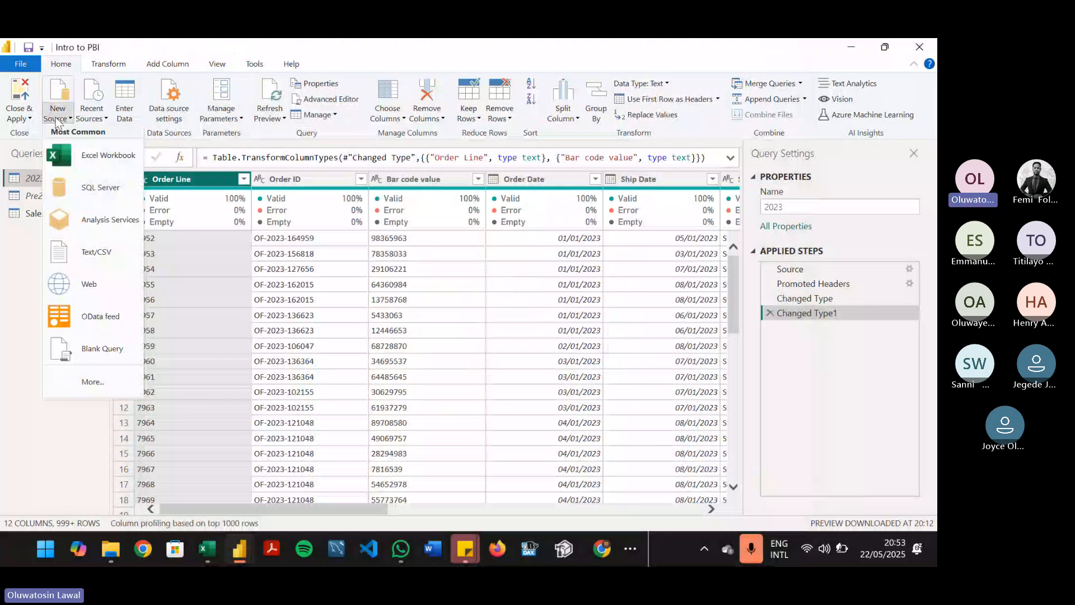
left_click(56, 121)
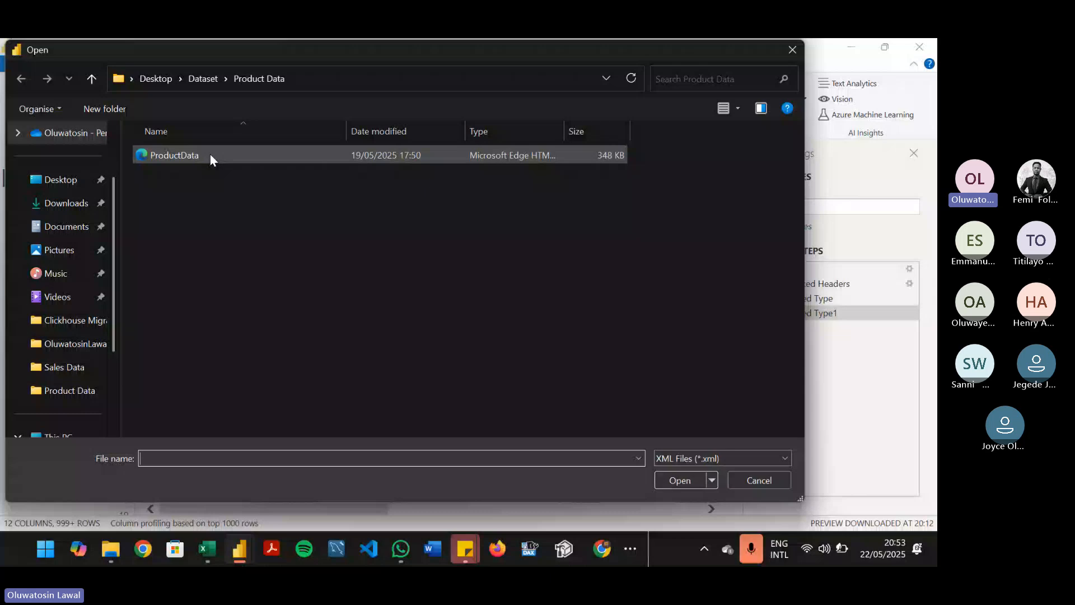
double_click(209, 155)
left_click(192, 162)
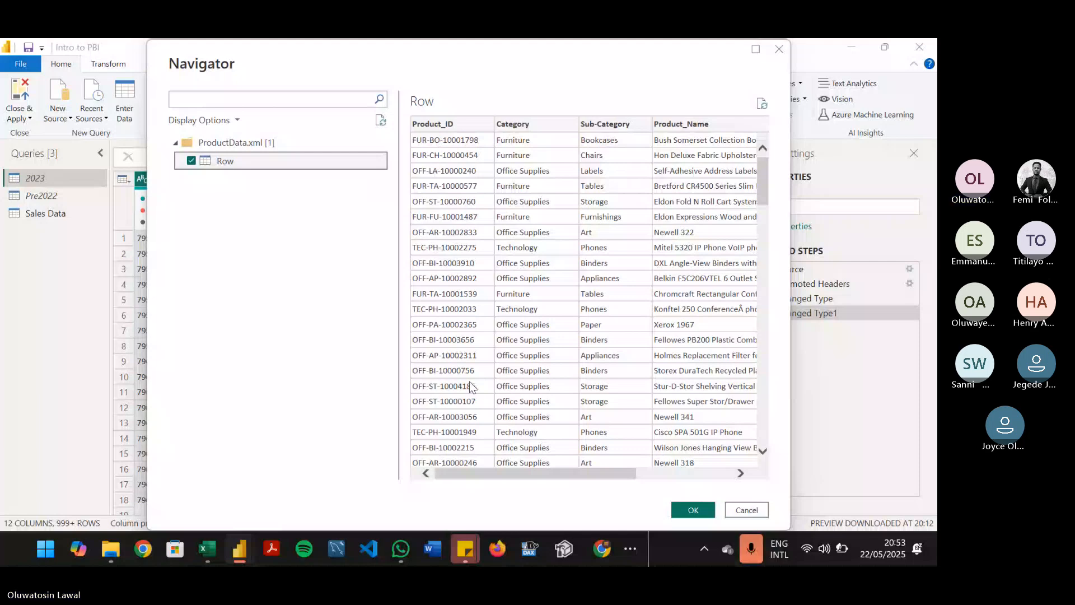
key("Return")
Step: Rename the newly imported Row query as Product
double_click(69, 227)
type("P")
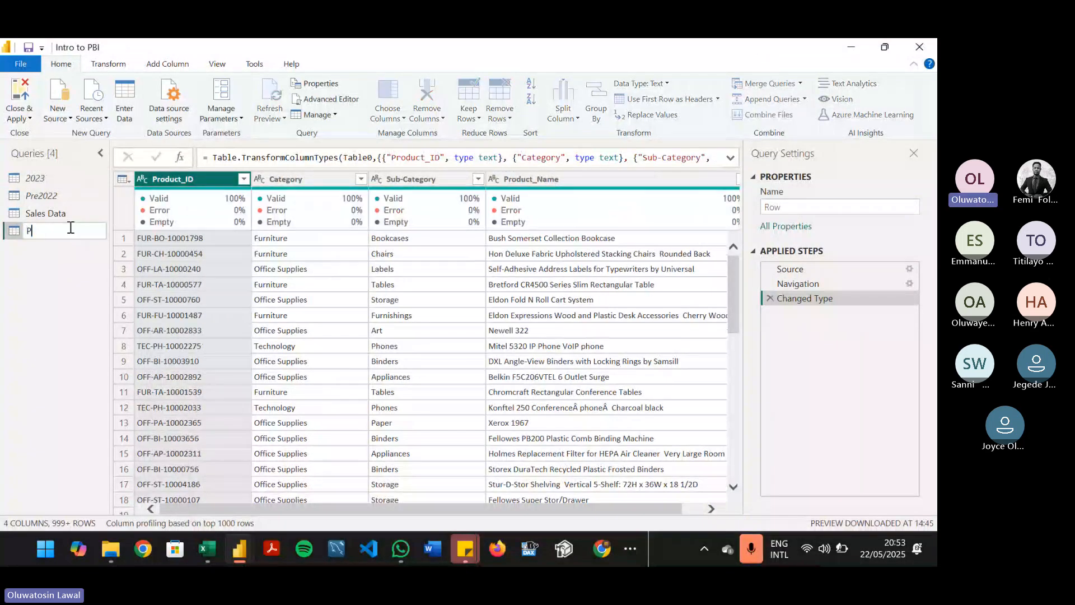
type("roduct")
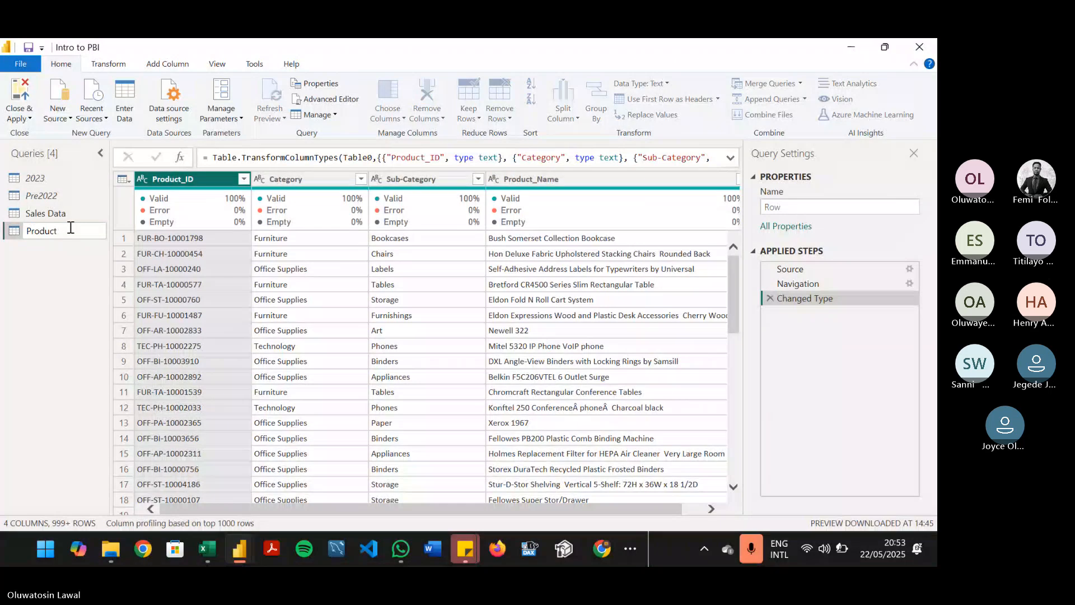
key("Return")
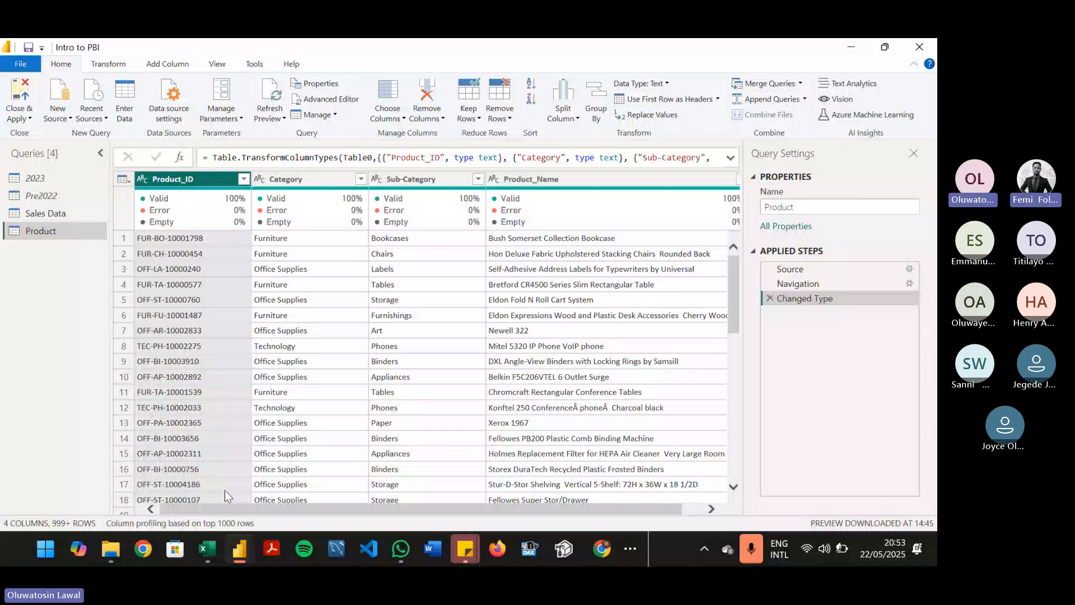
left_click(63, 105)
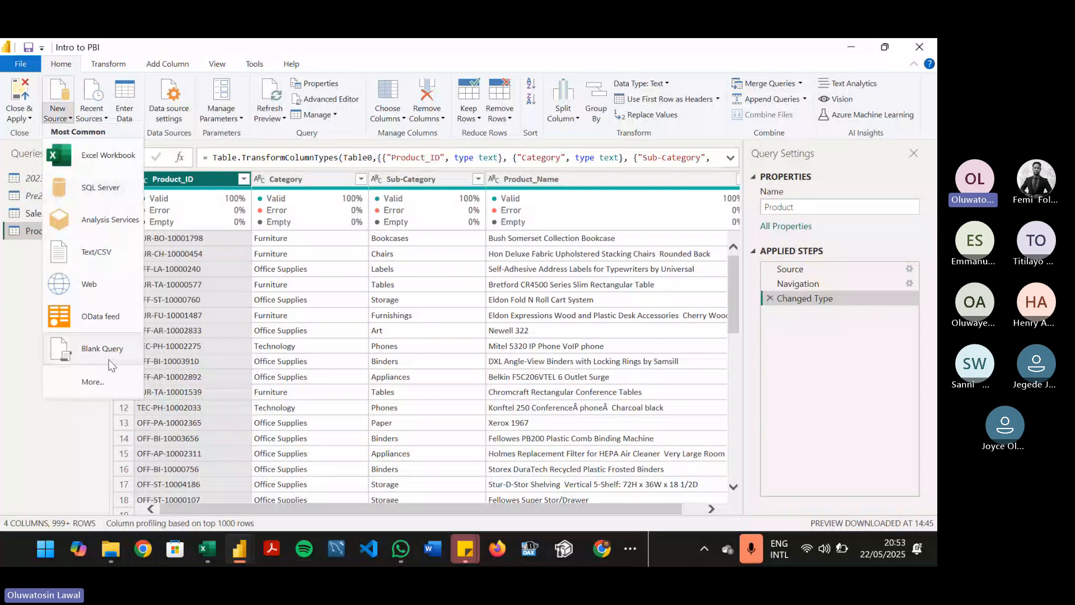
left_click(63, 110)
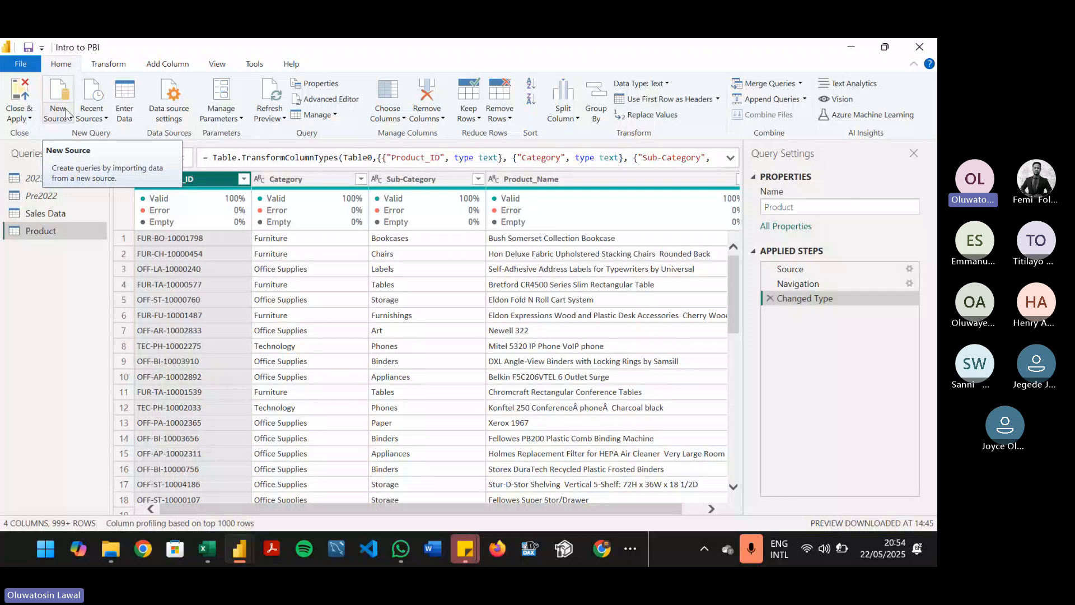
left_click(66, 114)
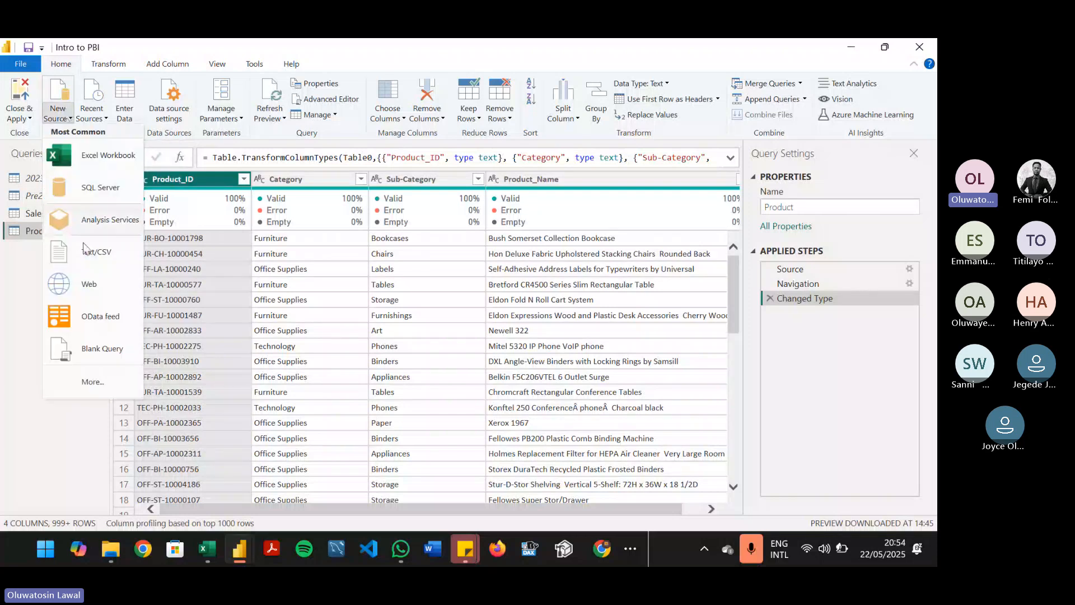
left_click(101, 382)
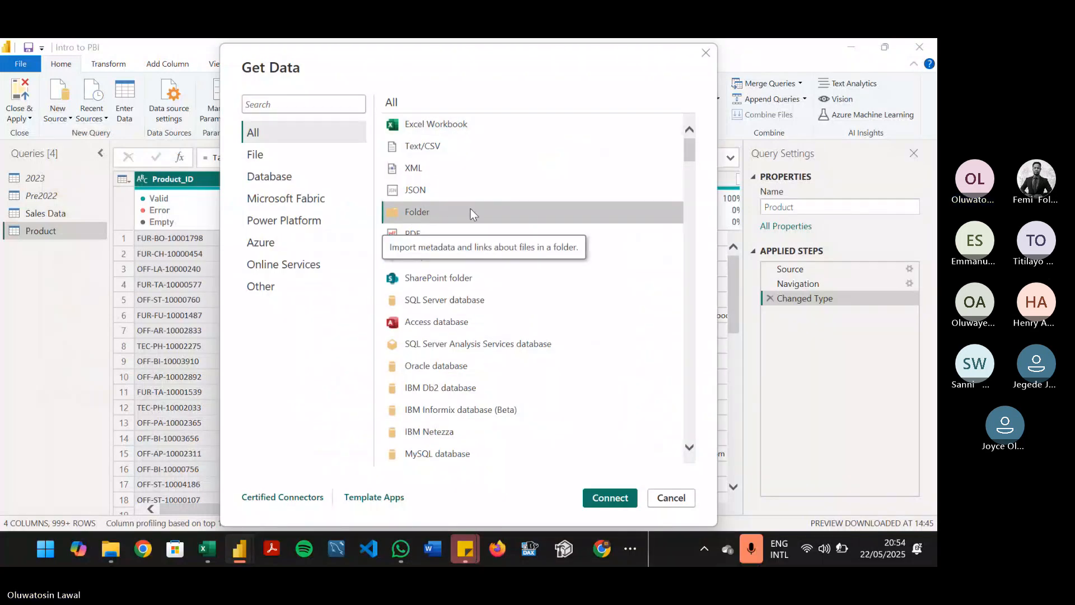
left_click(704, 53)
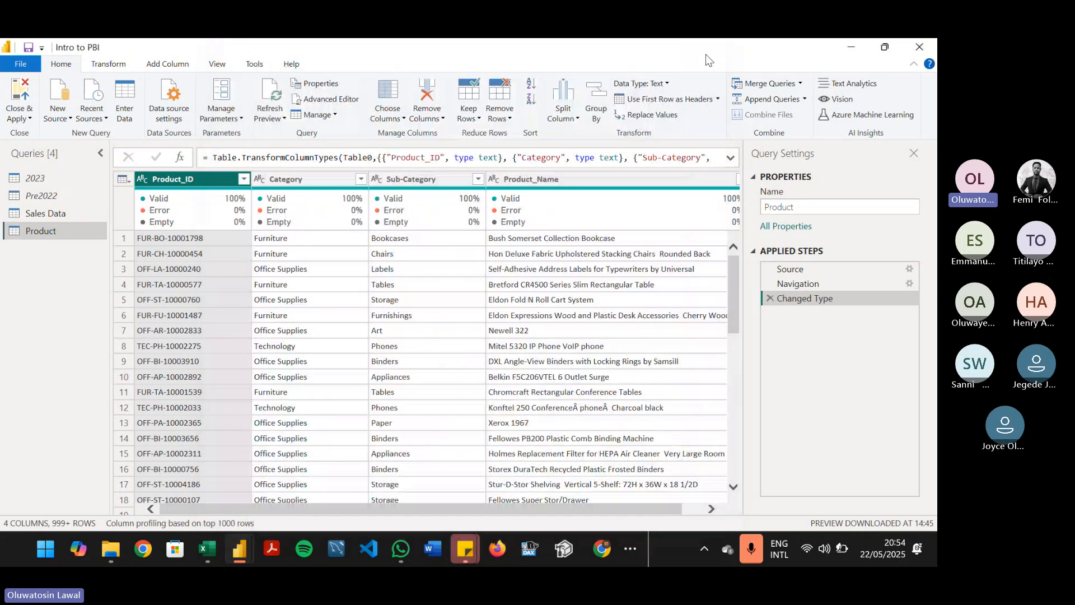
left_click(58, 104)
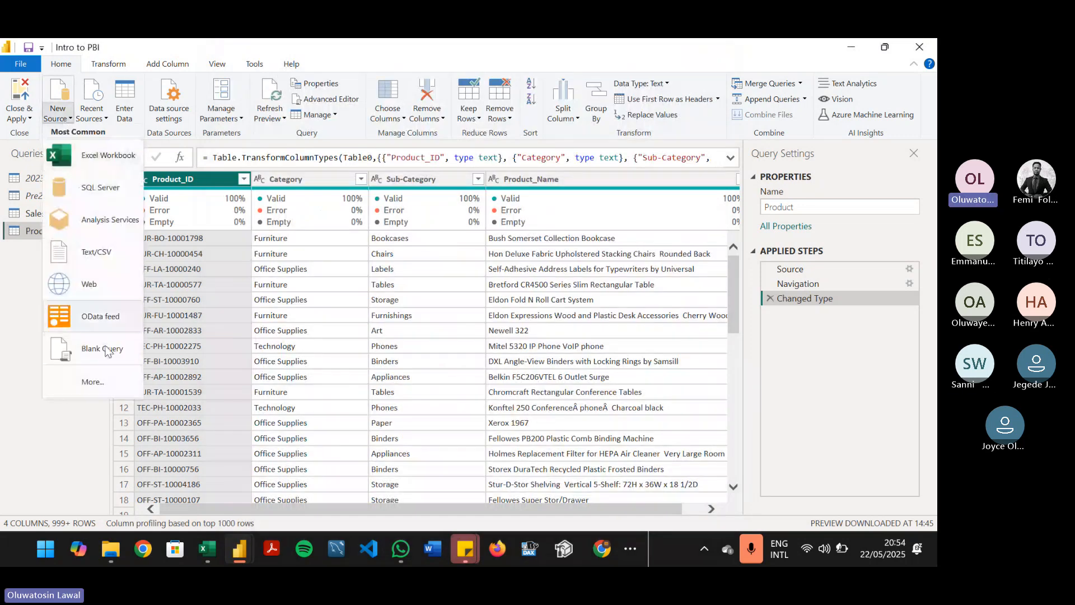
left_click(92, 381)
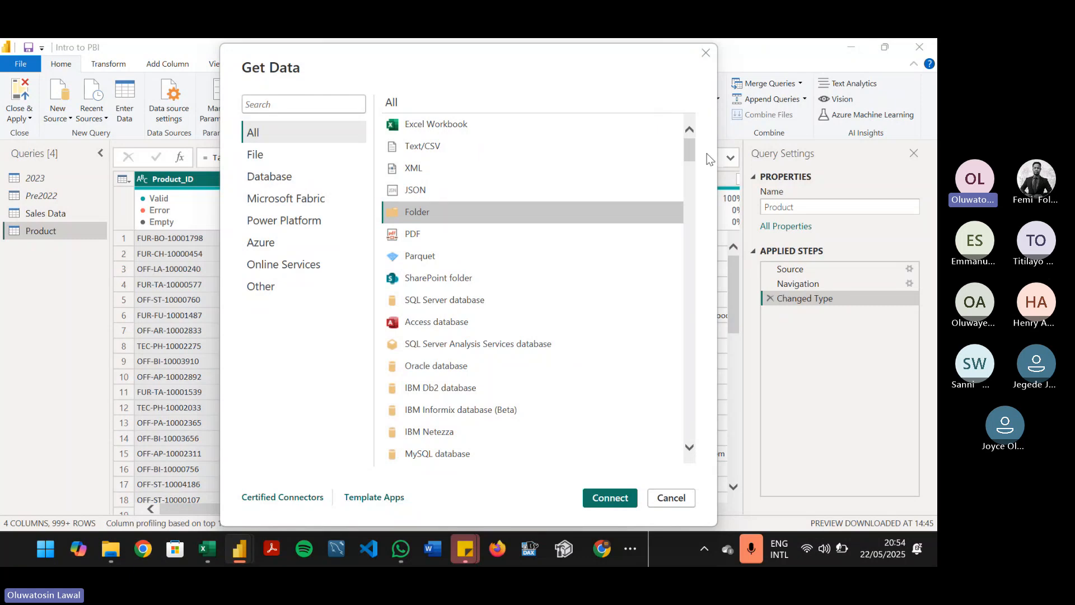
left_click(619, 502)
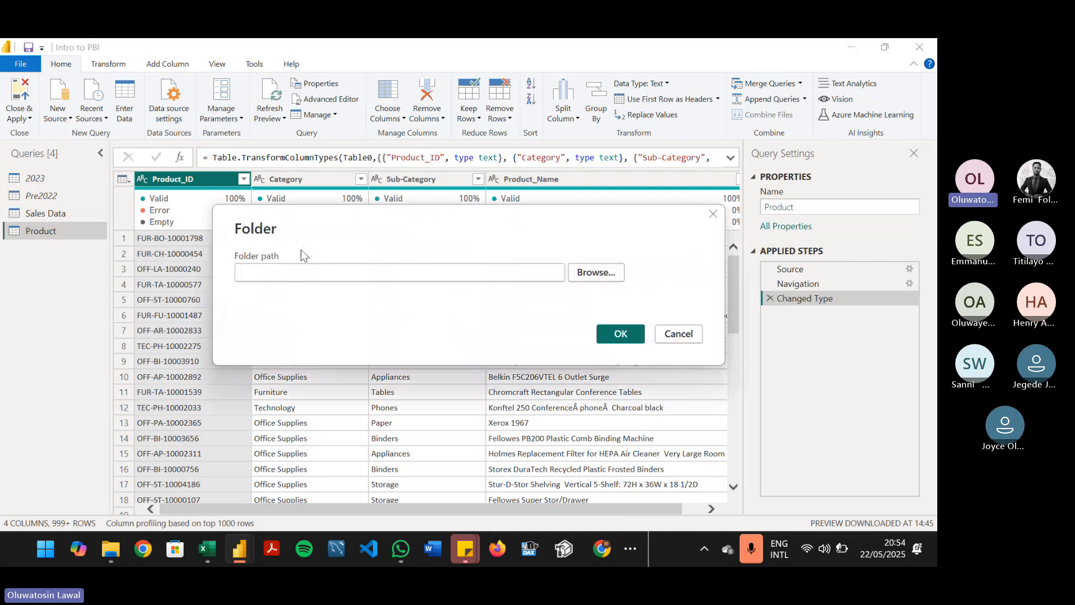
left_click(598, 274)
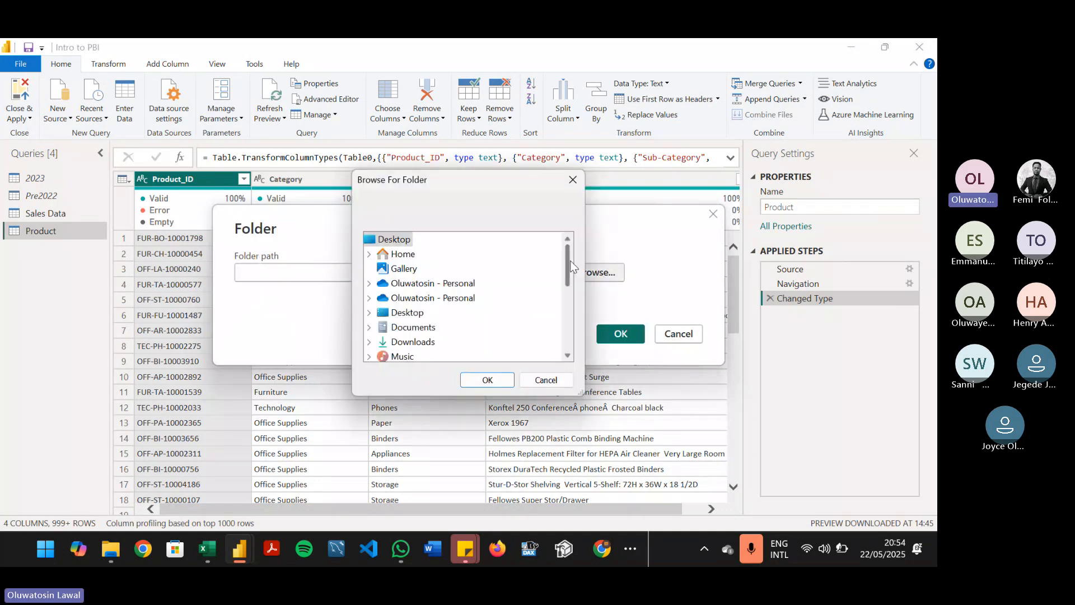
left_click_drag(570, 260, 570, 266)
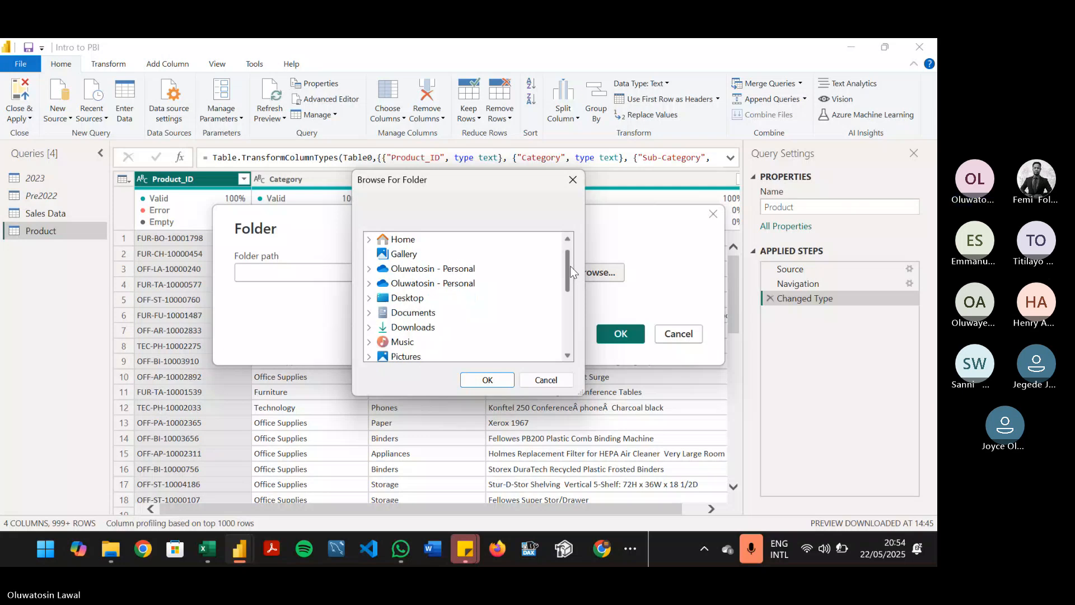
left_click(369, 297)
left_click(382, 297)
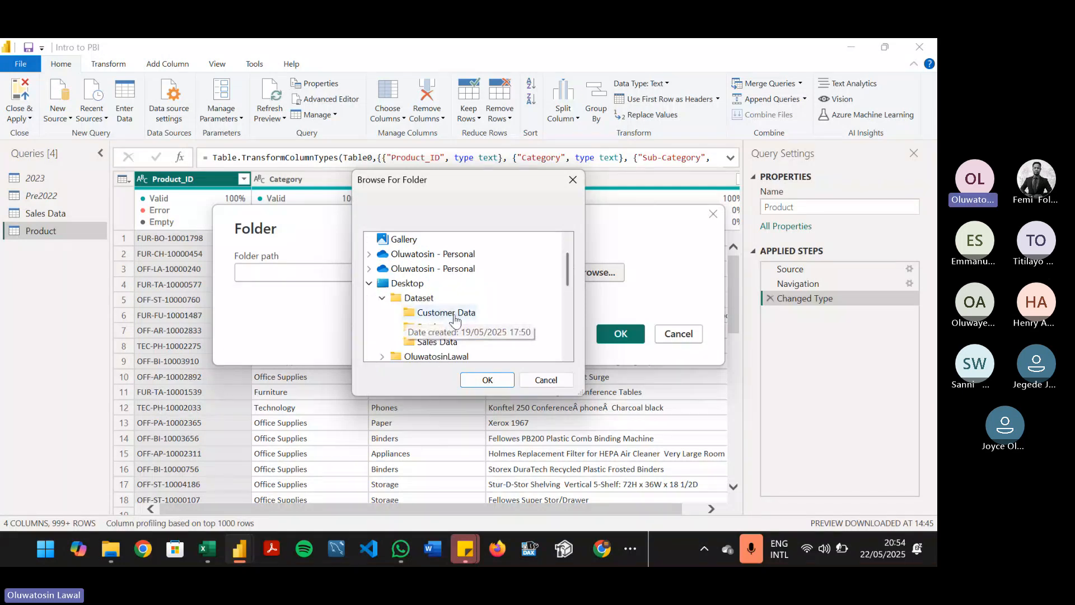
left_click(454, 315)
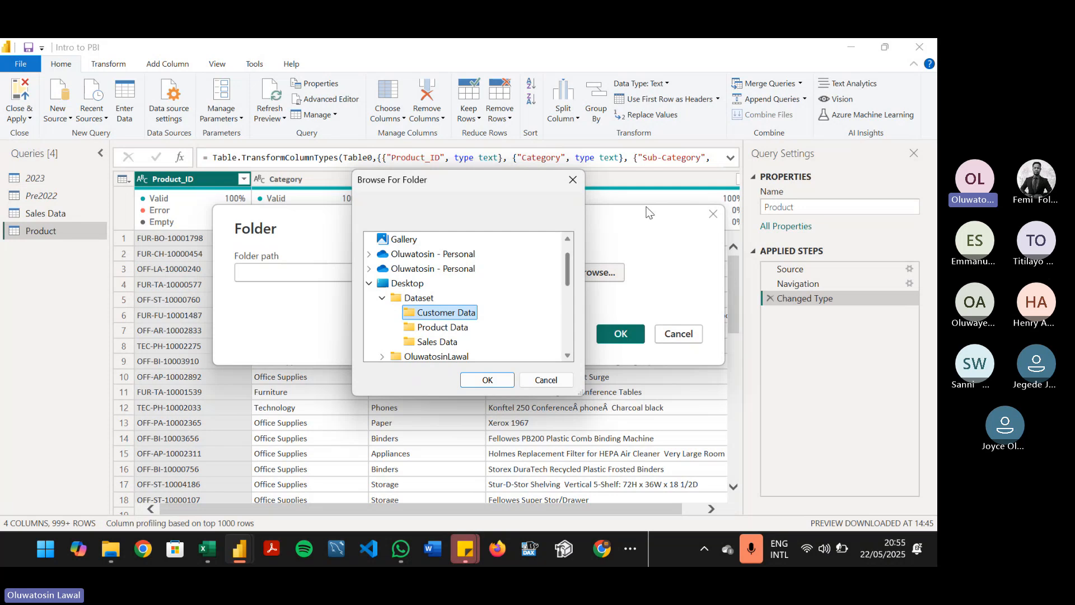
left_click(572, 180)
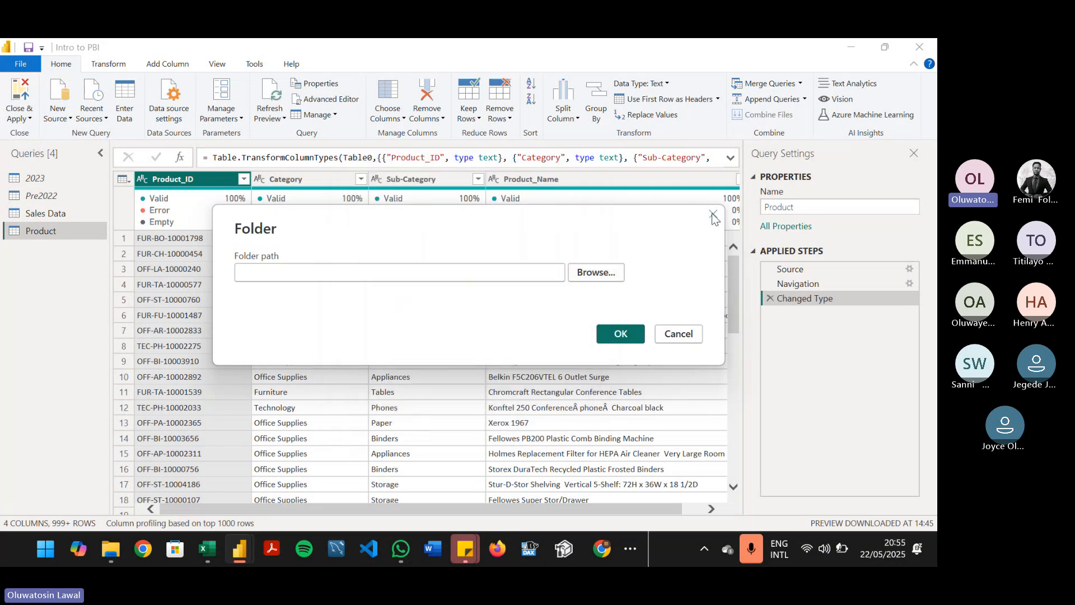
left_click(712, 214)
Step: Connect to the Desktop > Dataset > Customer Data folder as a new folder source and bring up its file list
left_click(58, 112)
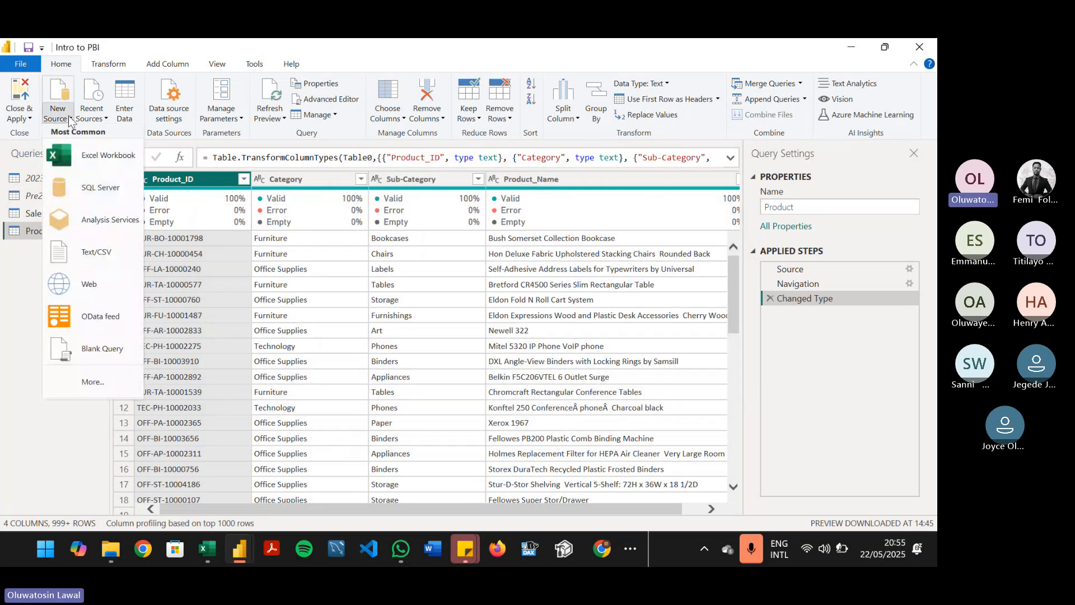
left_click(94, 383)
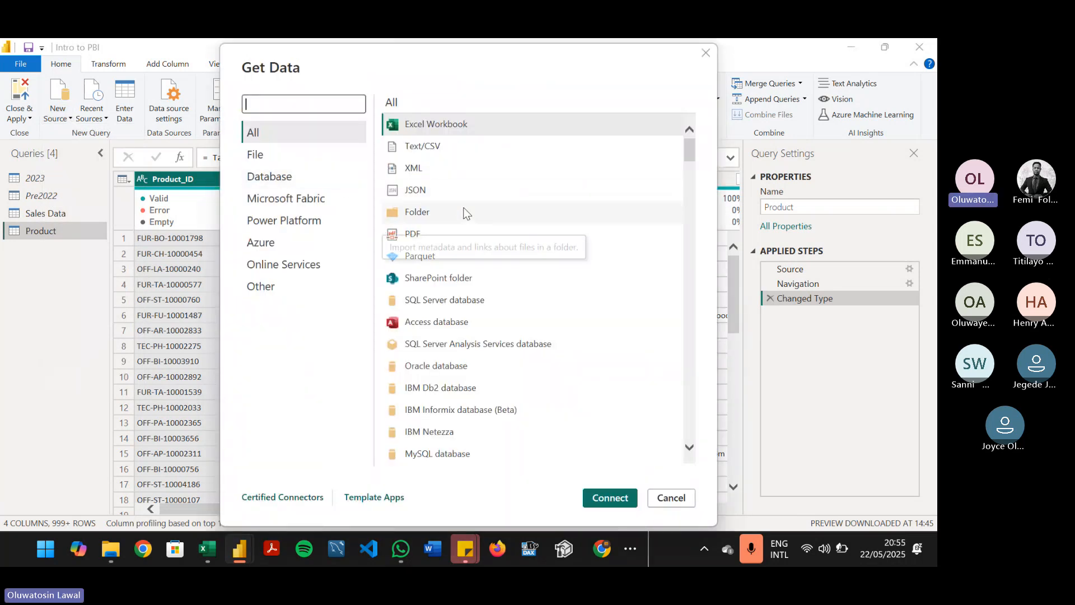
left_click(464, 213)
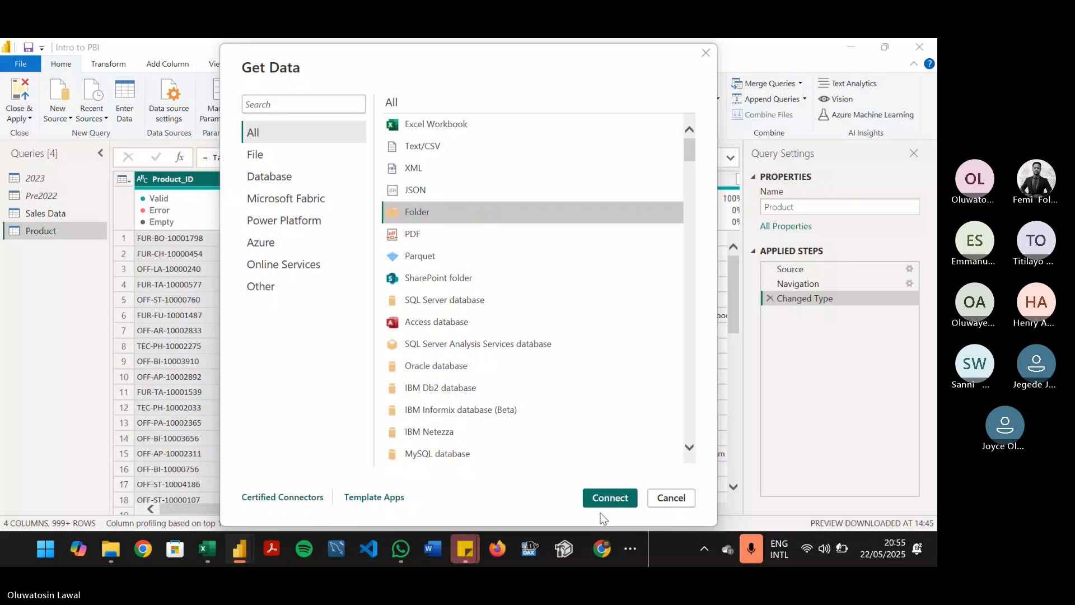
left_click(605, 502)
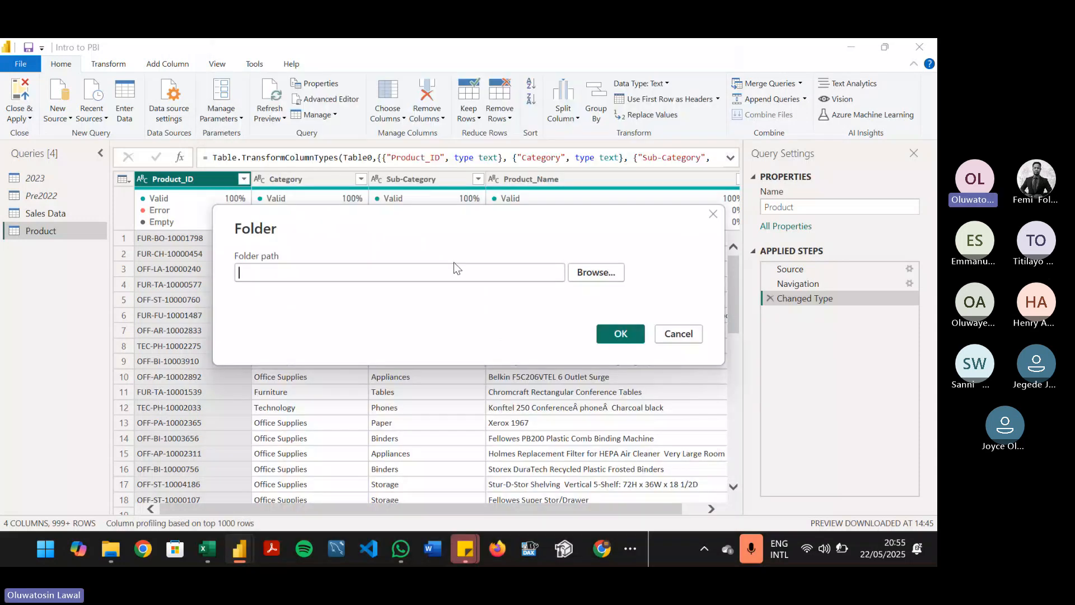
left_click(593, 274)
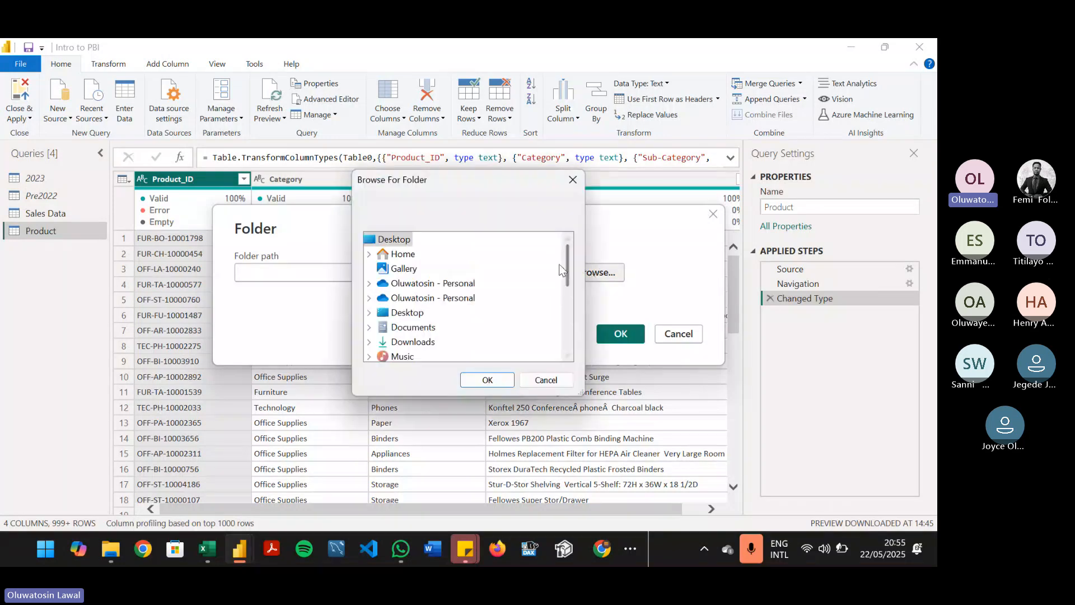
scroll(566, 281, "down", 1)
scroll(565, 281, "down", 1)
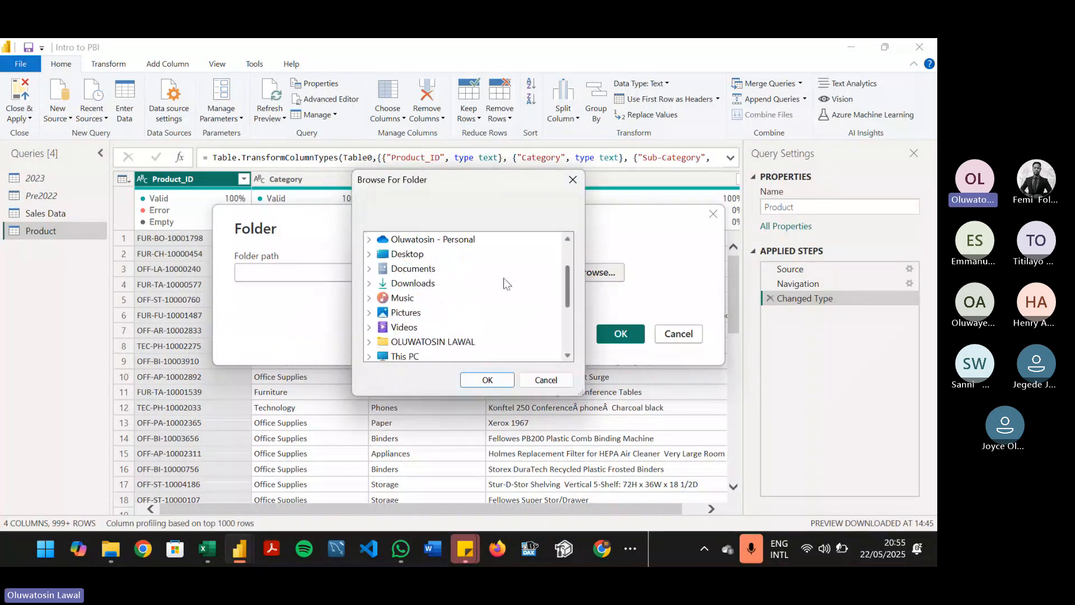
left_click(369, 254)
left_click(384, 270)
left_click(444, 283)
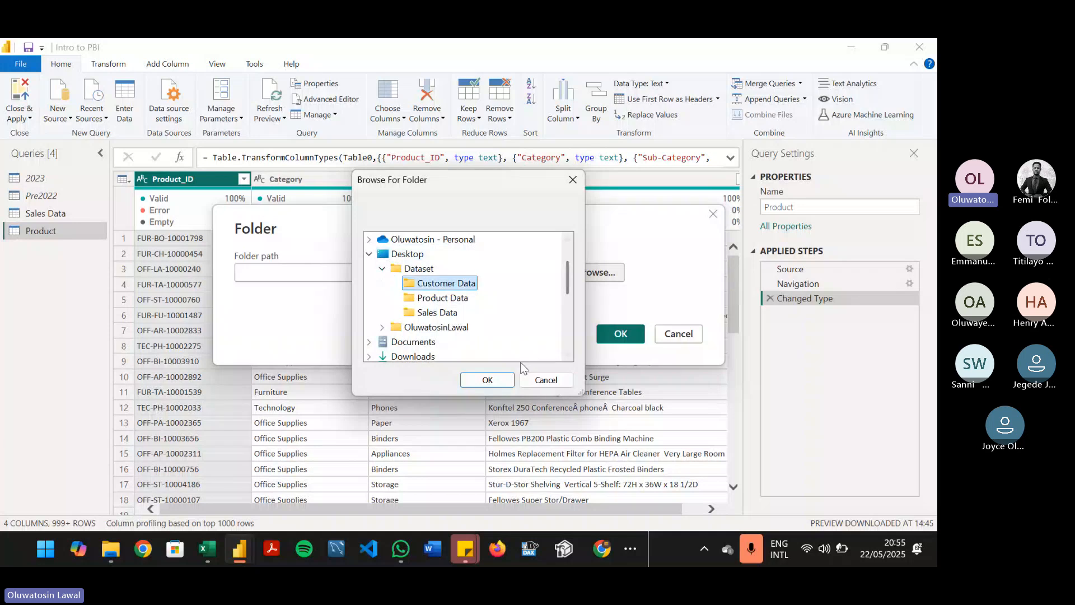
left_click(487, 380)
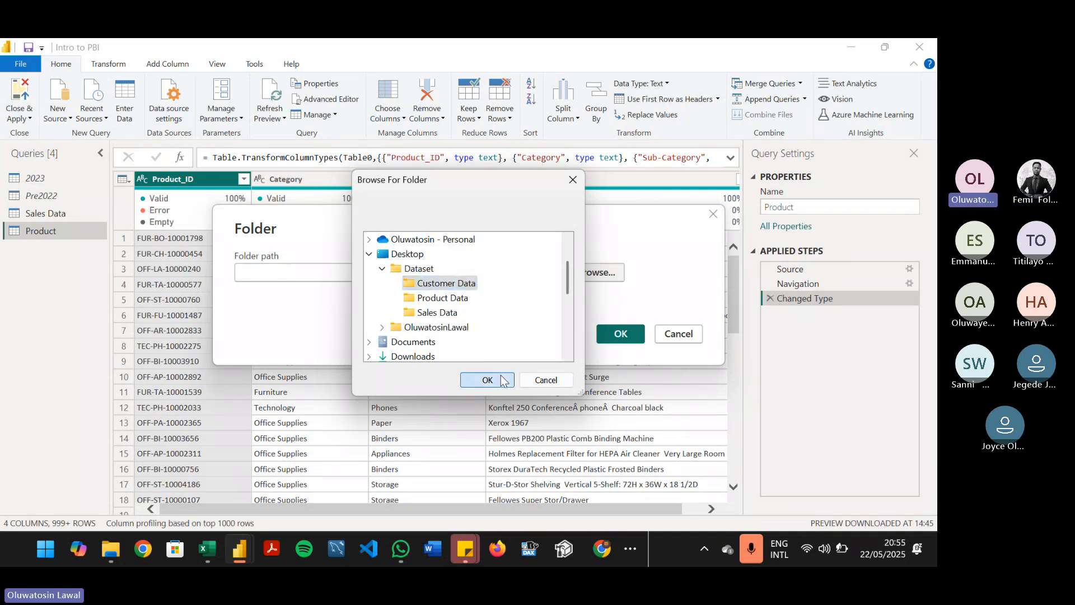
left_click(616, 335)
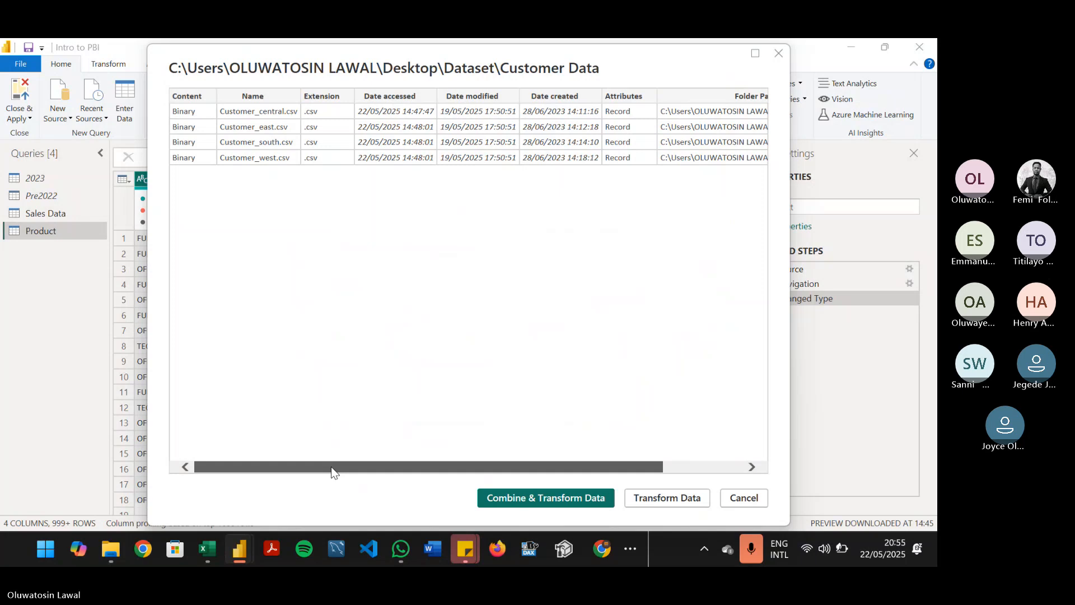
left_click_drag(331, 467, 274, 438)
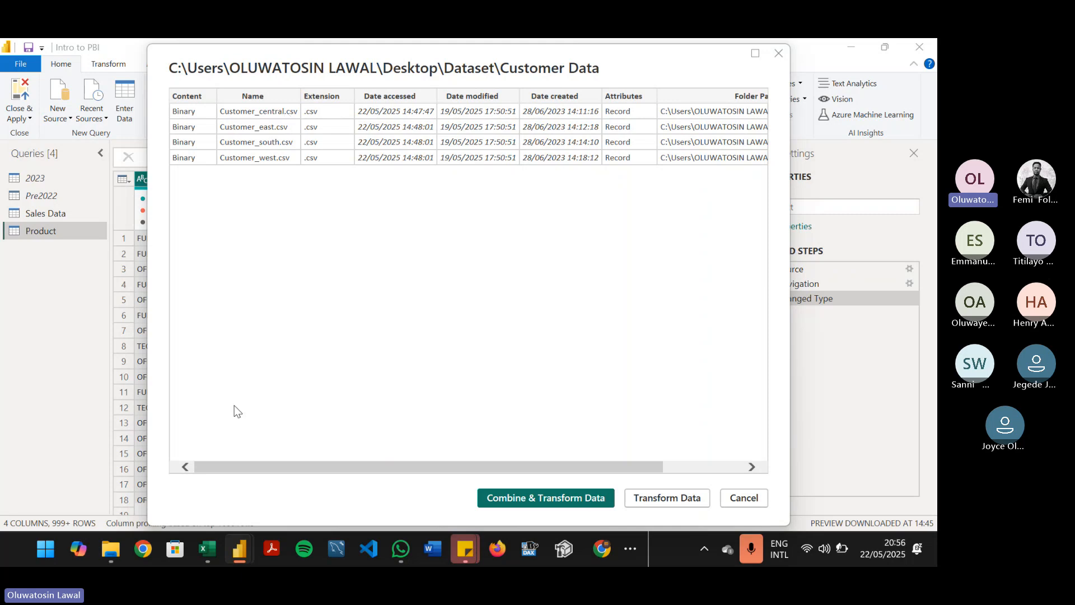
Step: Examine the files in the Customer Data folder in File Explorer, then return to the folder preview in Power Query
left_click(205, 548)
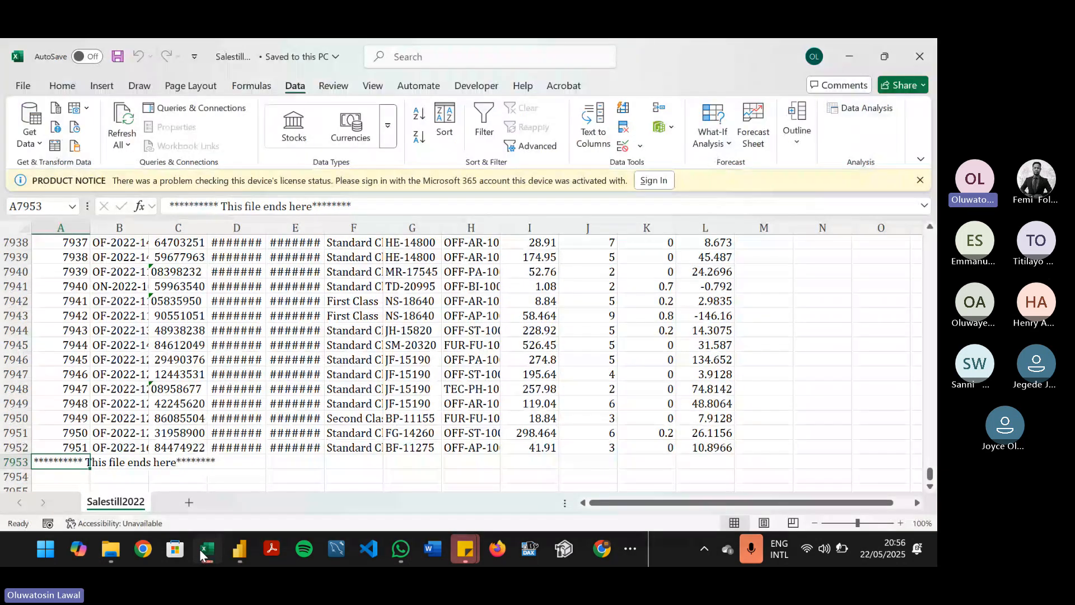
left_click(199, 549)
left_click(289, 80)
double_click(184, 167)
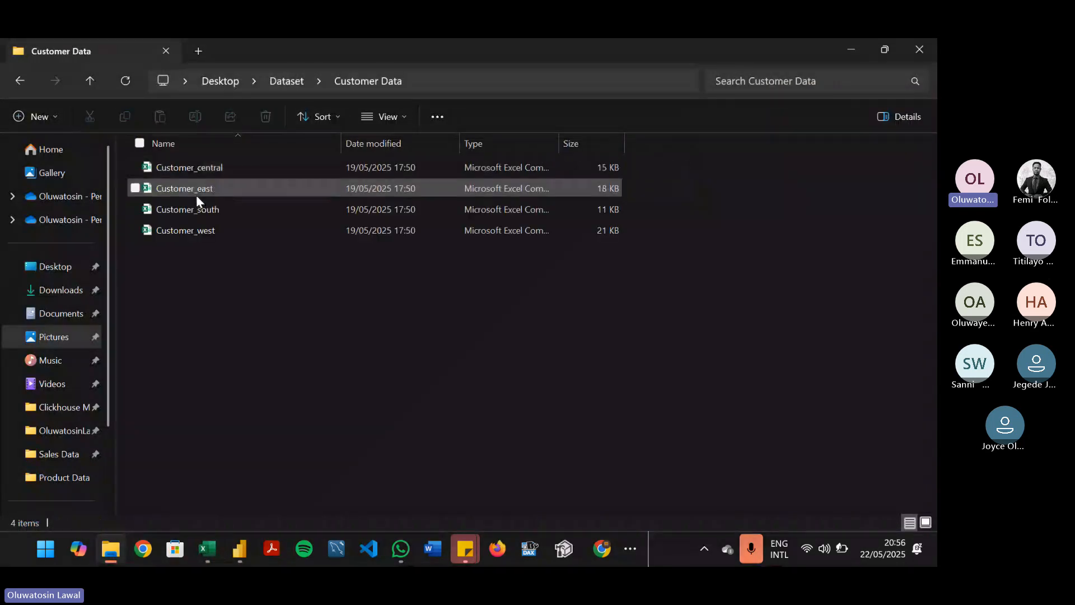
left_click(852, 52)
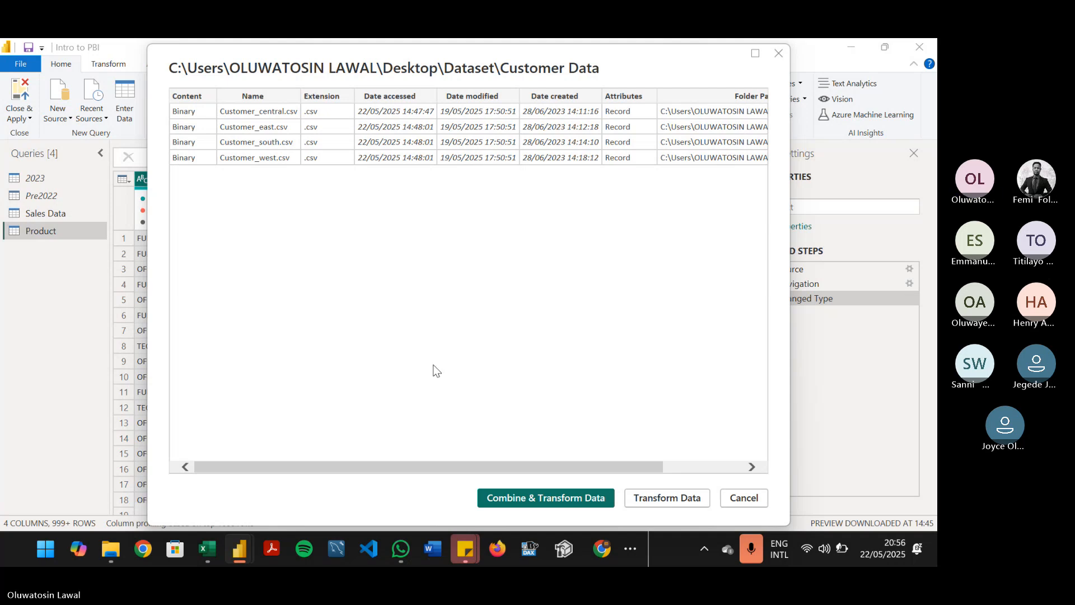
Step: Combine and transform the folder's CSV files using the first file as sample, and display the Customer Data query with the Transform File group collapsed
left_click(535, 500)
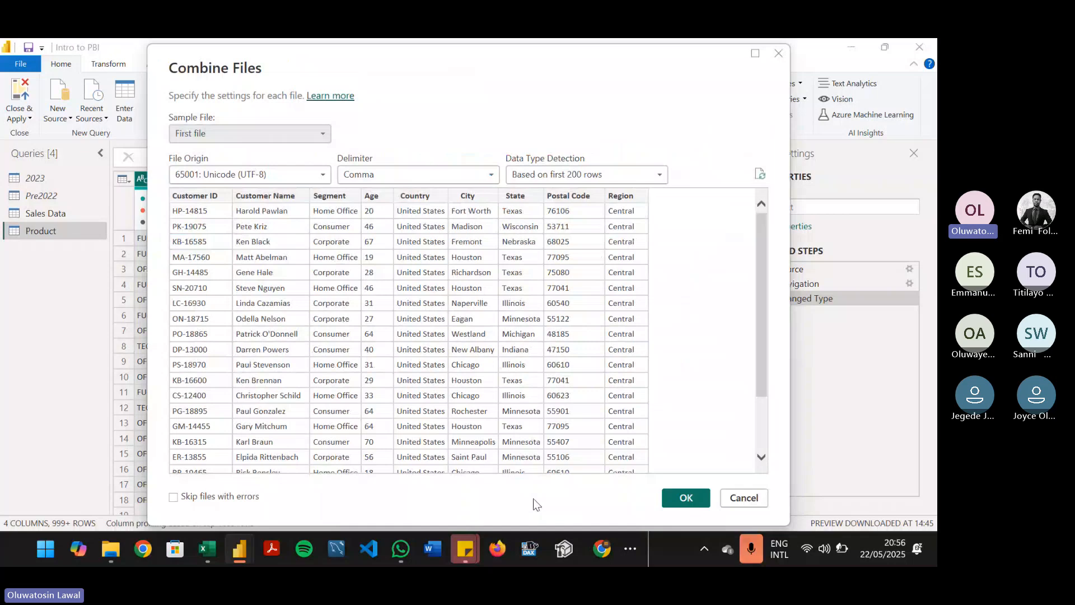
left_click(687, 499)
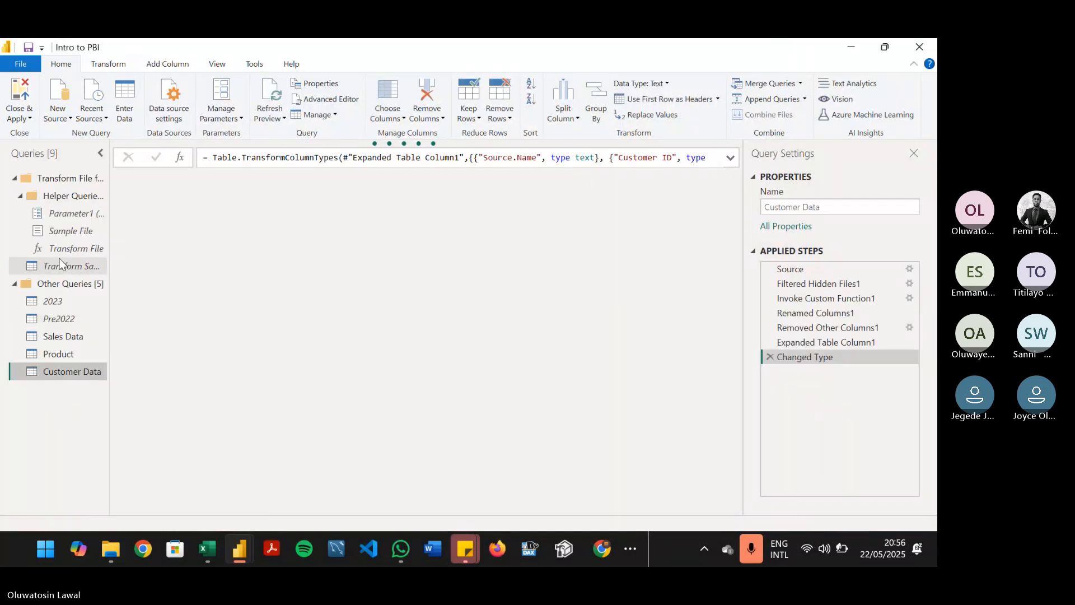
left_click(72, 196)
left_click(20, 195)
left_click(15, 177)
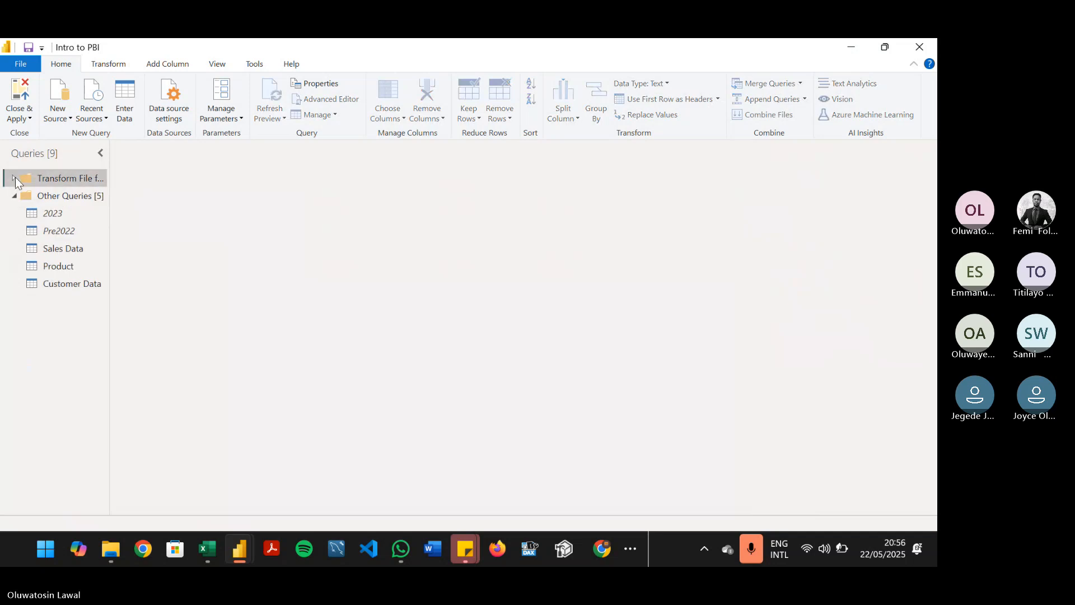
left_click(65, 197)
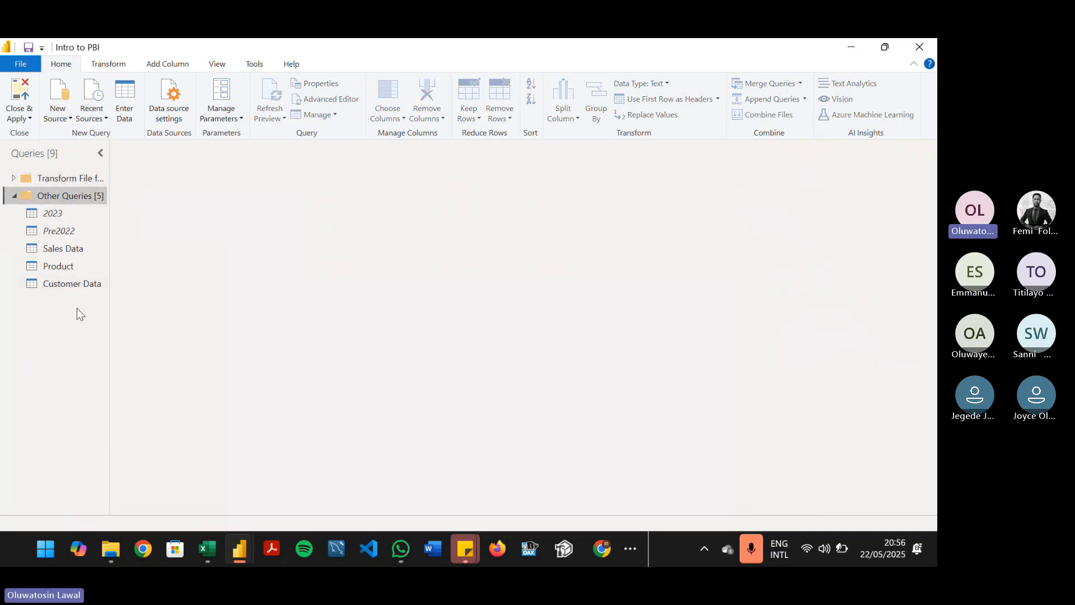
left_click(75, 282)
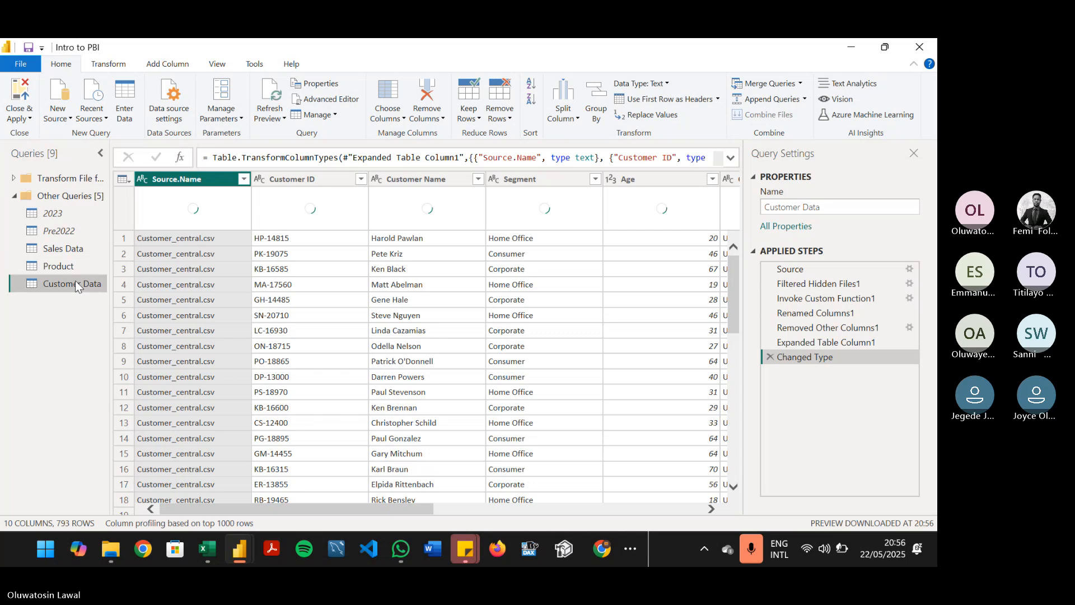
Step: Review the Customer Data folder's combine and transform options through another folder source, and close the preview without loading it
left_click(58, 112)
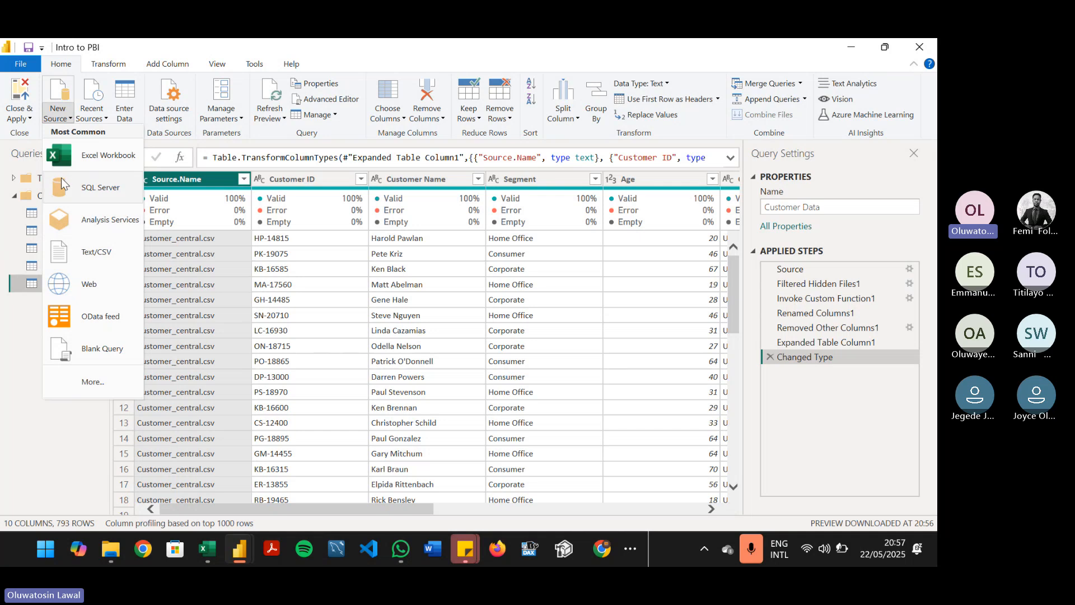
left_click(92, 382)
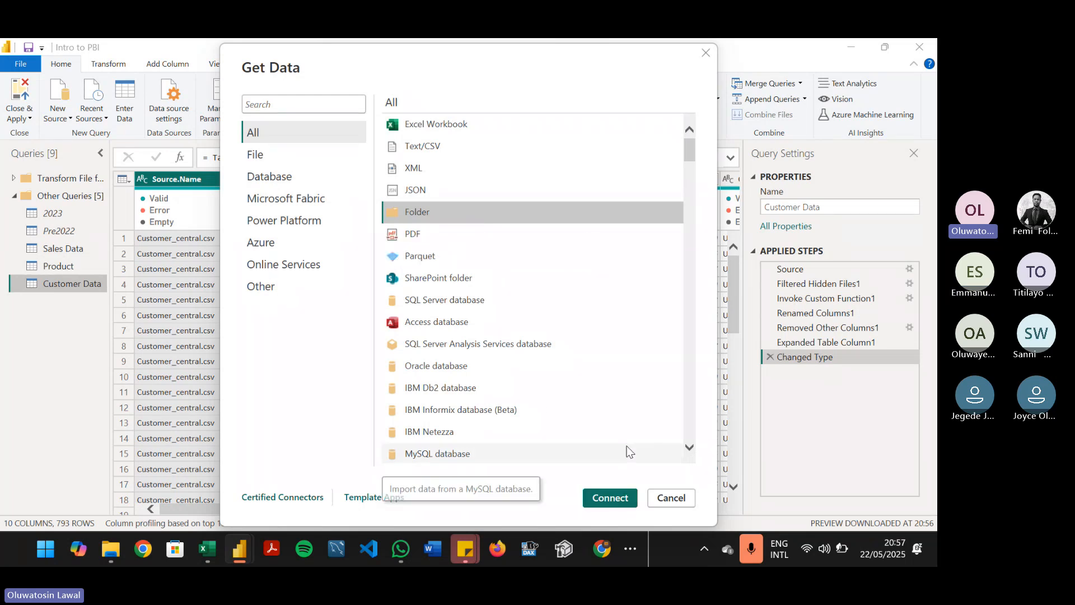
left_click(608, 492)
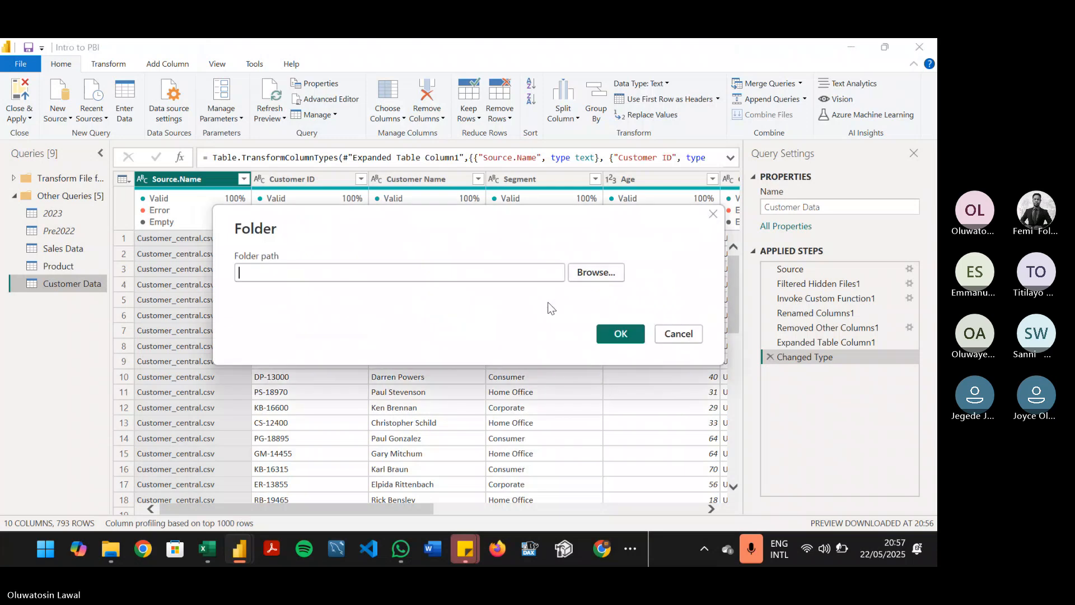
left_click(589, 275)
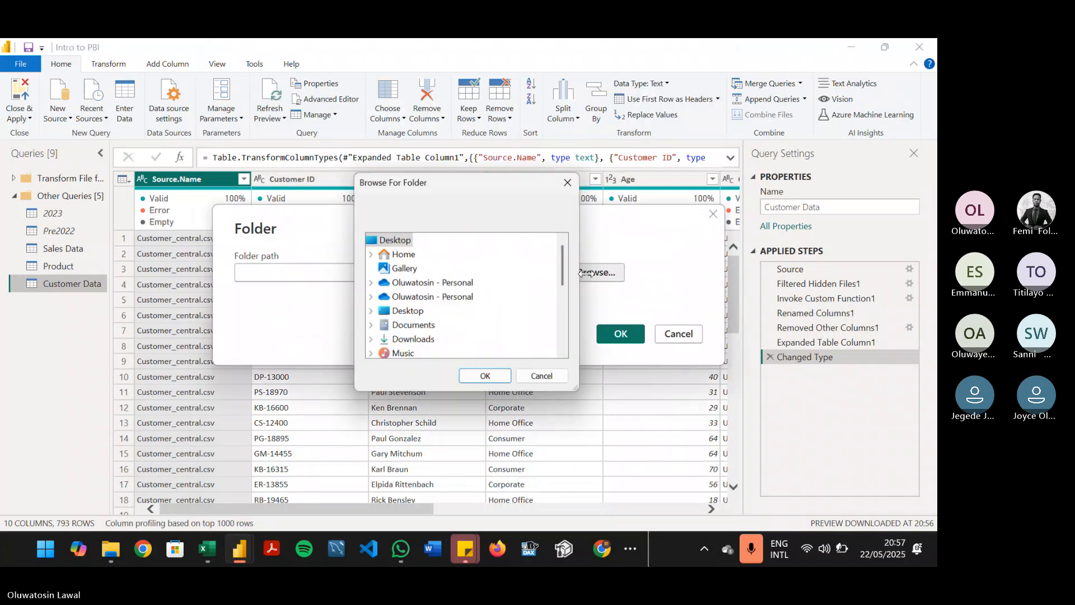
mouse_move(564, 285)
left_mouse_down()
mouse_move(565, 323)
mouse_move(565, 306)
left_mouse_up()
left_click(369, 253)
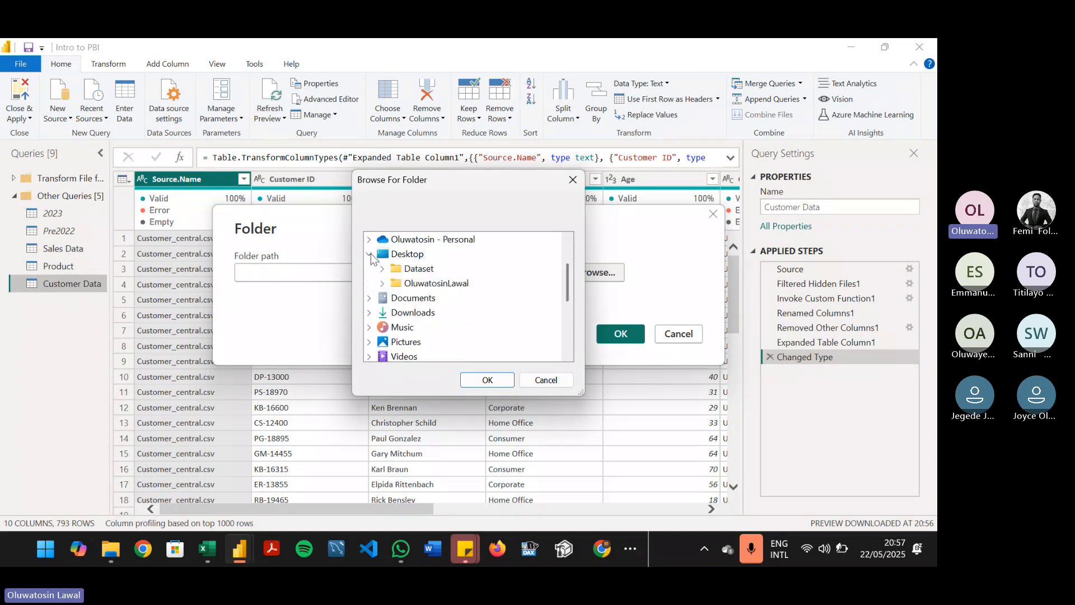
double_click(425, 270)
left_click(442, 282)
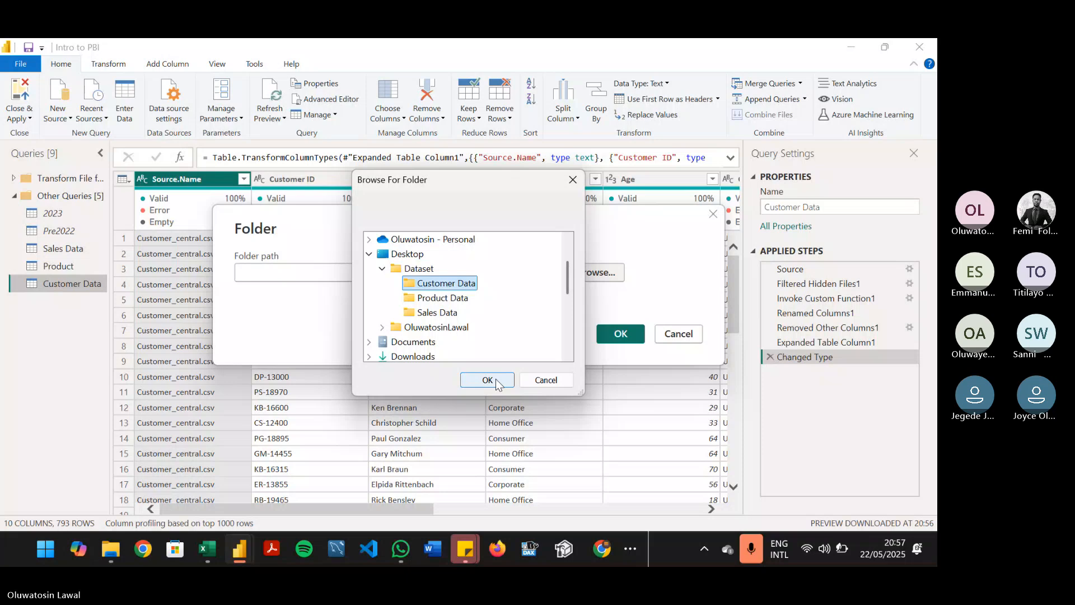
left_click(496, 383)
left_click(619, 333)
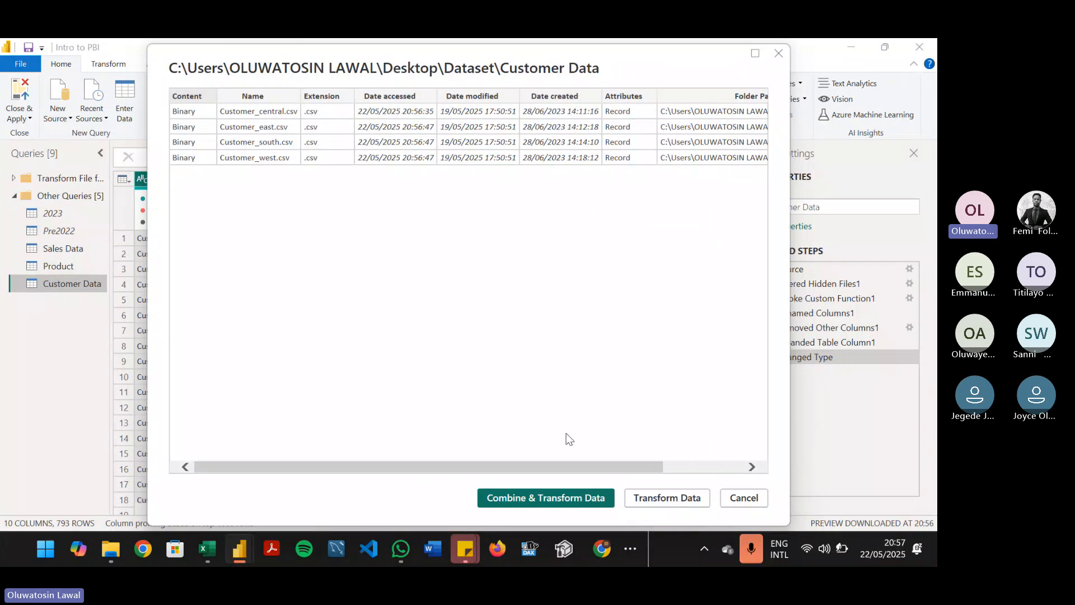
left_click(780, 55)
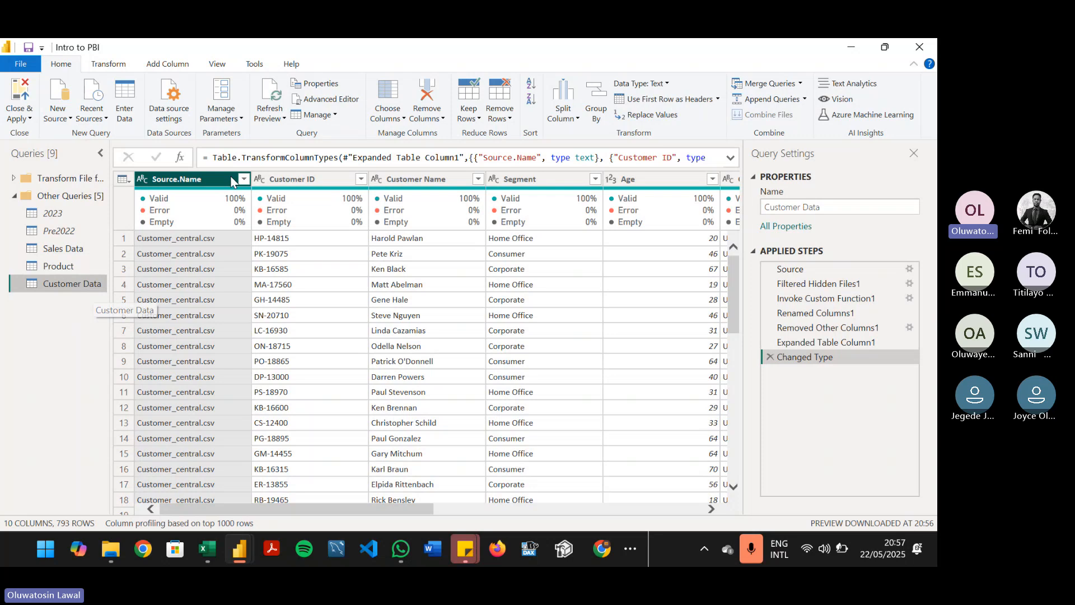
Step: Compare the filter values of the Source.Name and Region columns in Customer Data without filtering either column
left_click(244, 179)
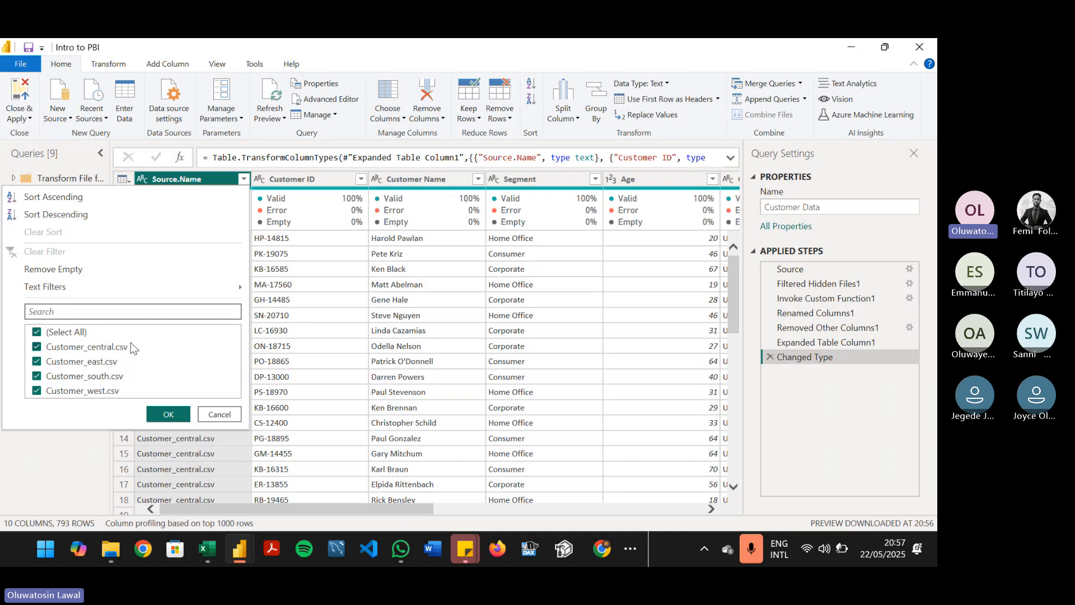
left_click(361, 506)
left_click(674, 509)
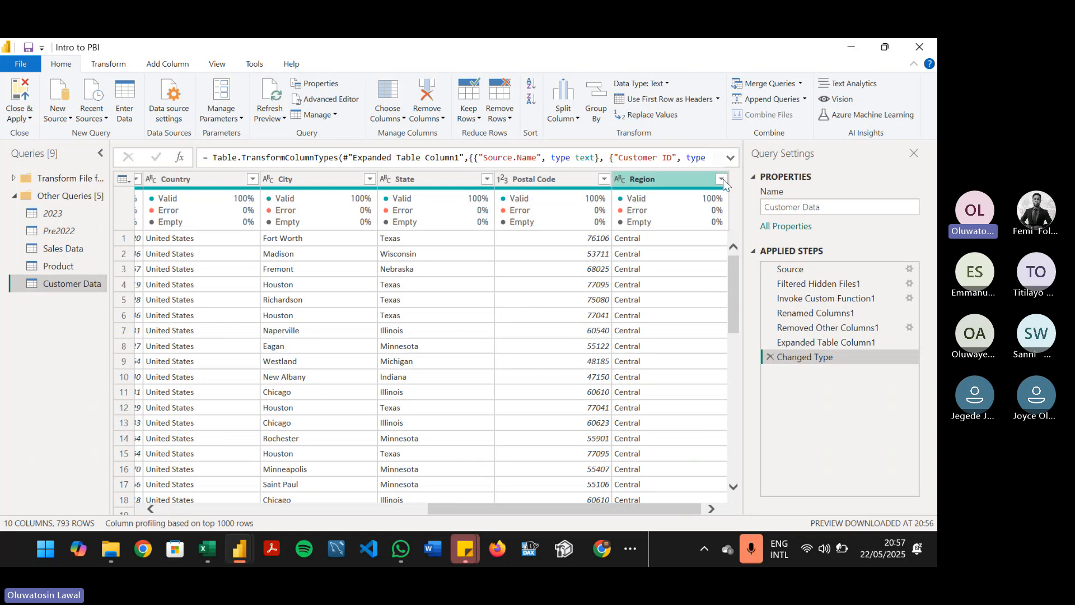
left_click(720, 179)
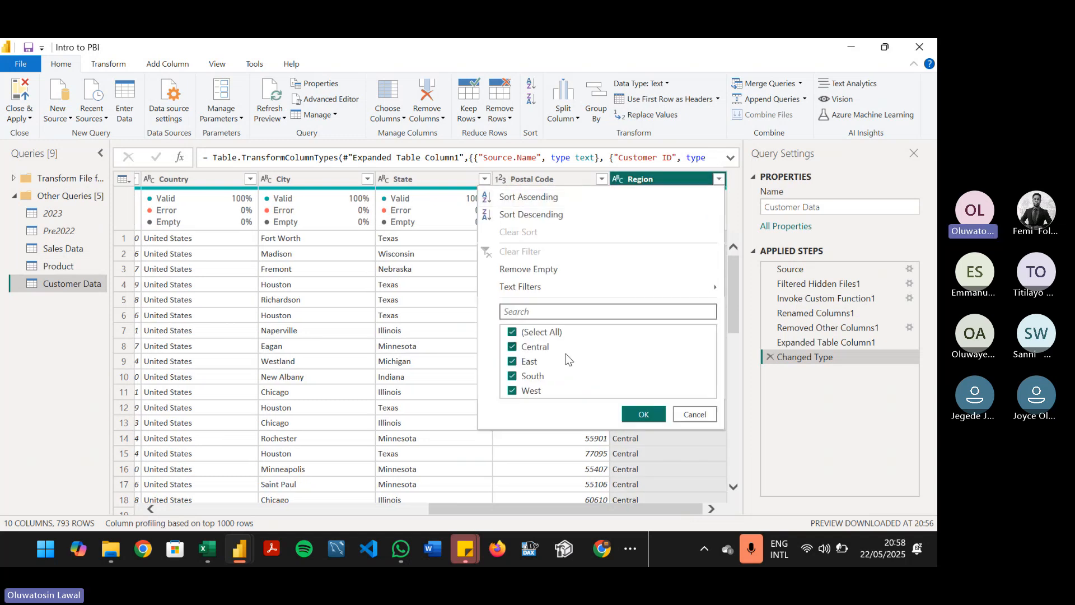
left_click(652, 415)
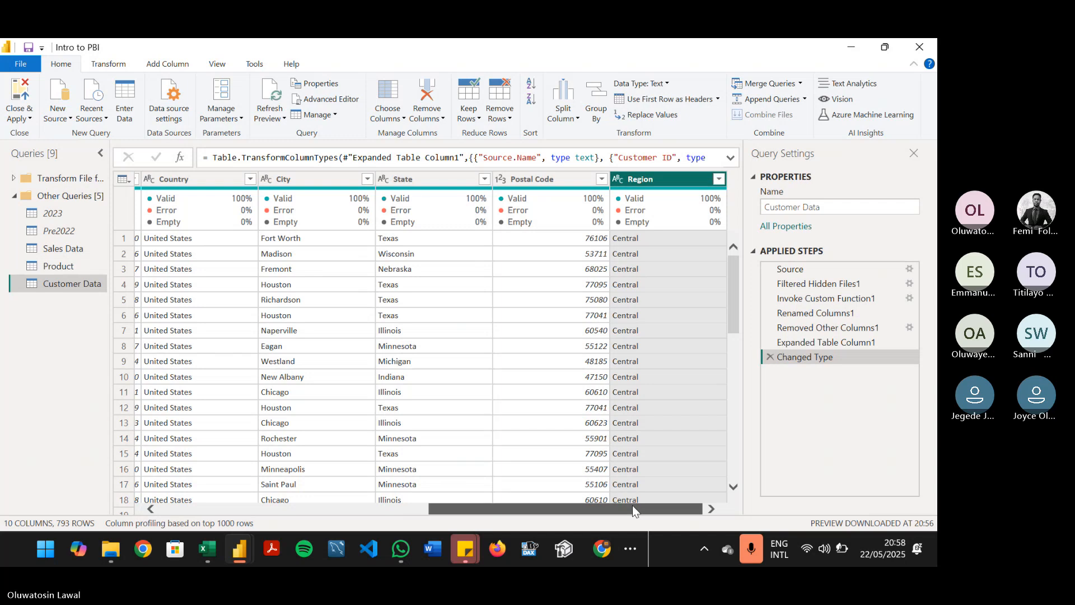
left_click_drag(633, 507, 221, 490)
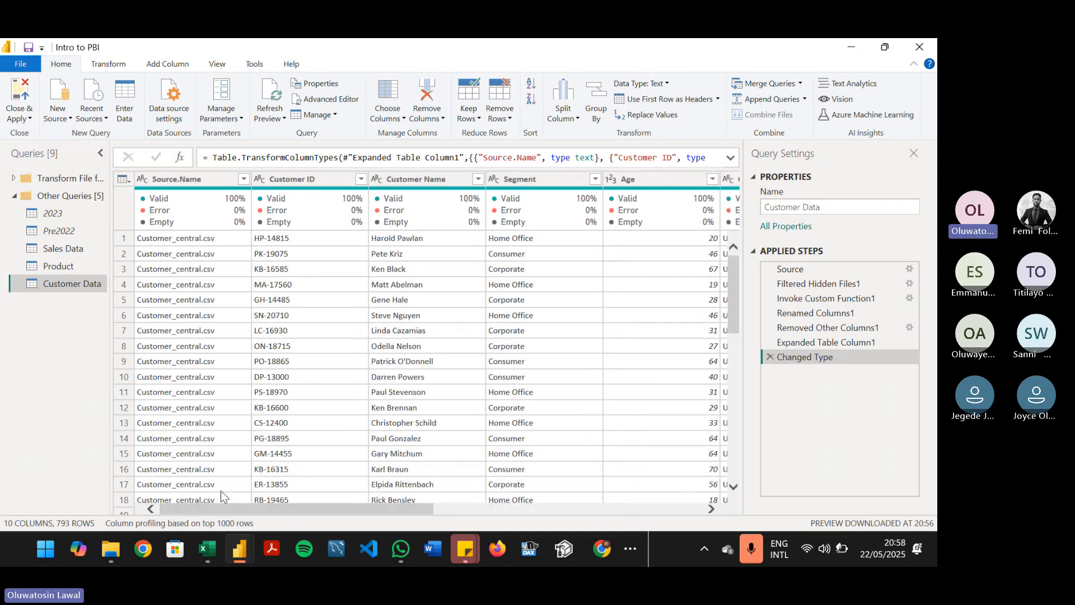
Step: Try removing the Source.Name column from Customer Data, and delete the resulting Removed Columns step
left_click(191, 180)
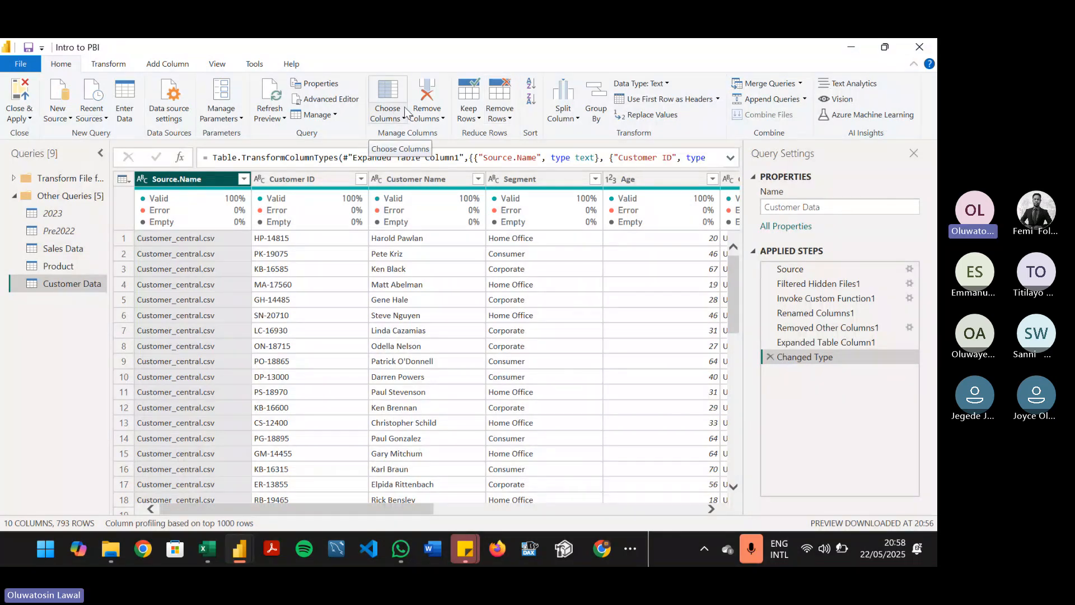
left_click(439, 116)
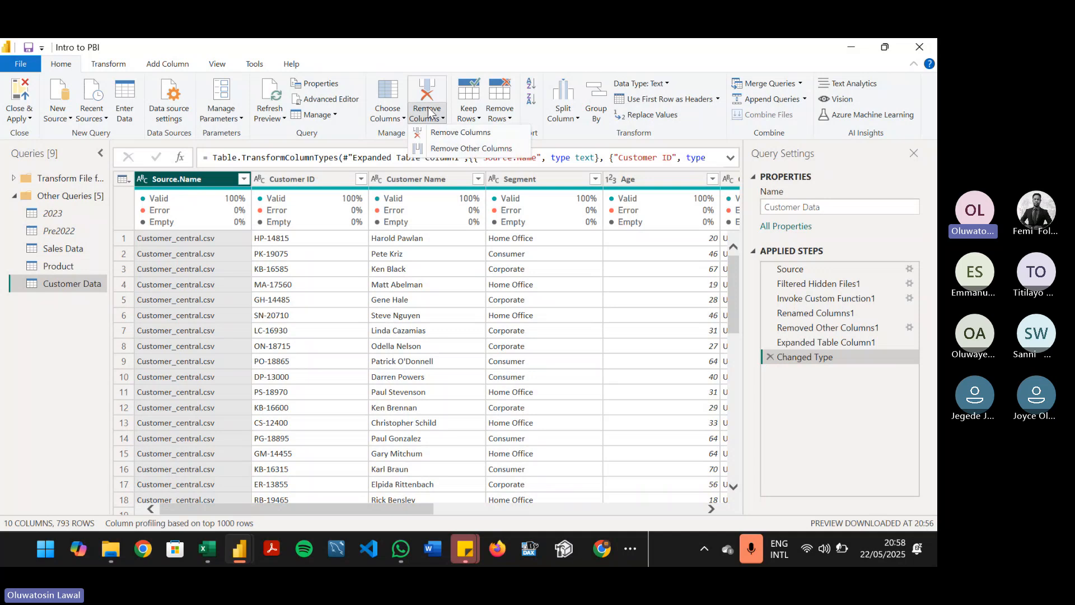
left_click(448, 133)
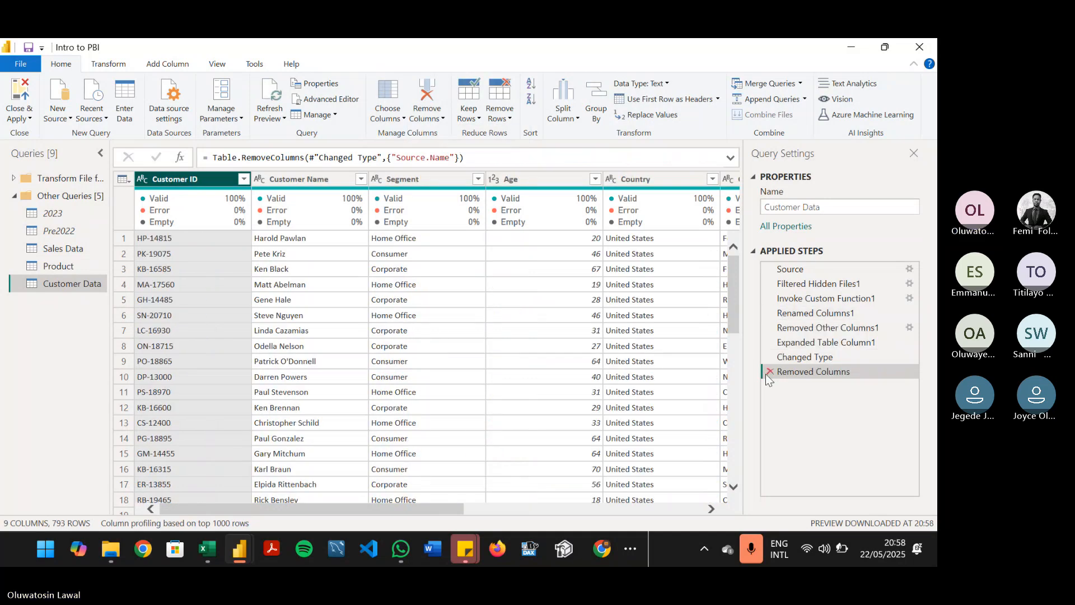
left_click(768, 372)
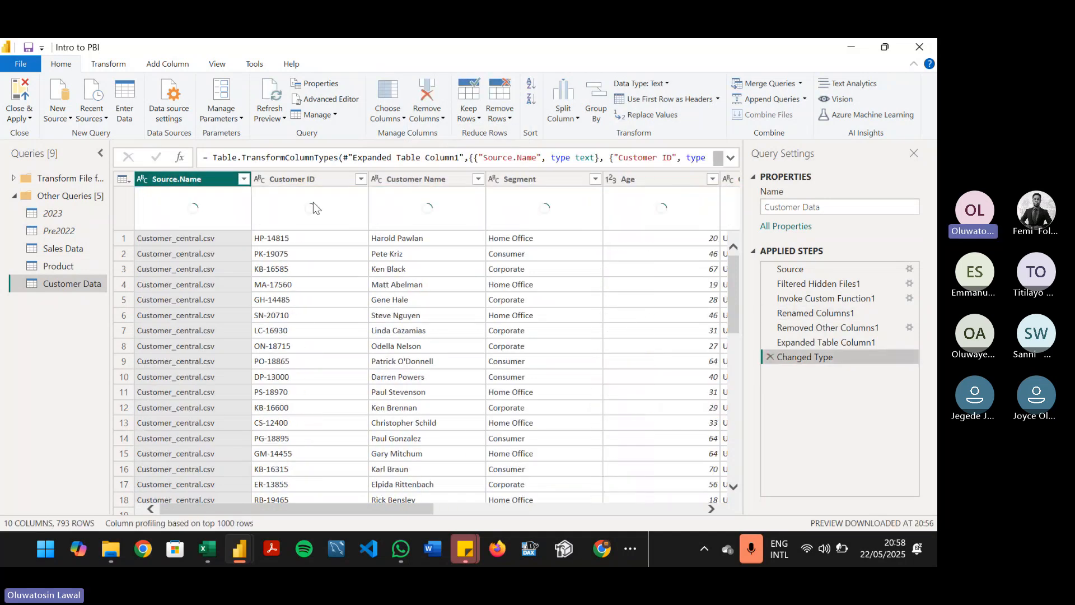
Step: Remove the Source.Name column from Customer Data and apply the query changes to the report, closing Power Query
key("Delete")
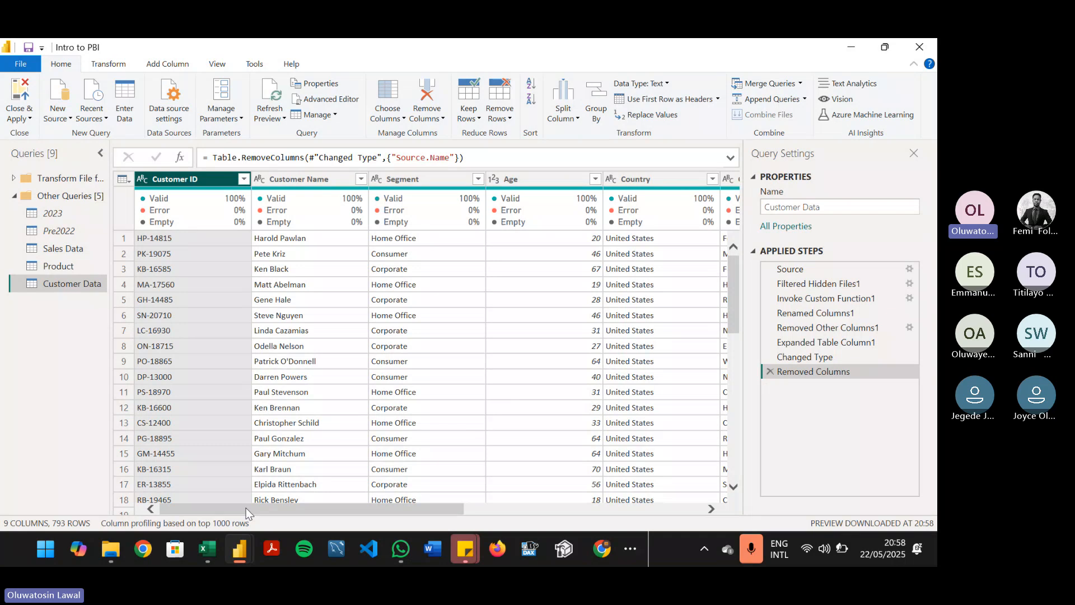
left_click(21, 93)
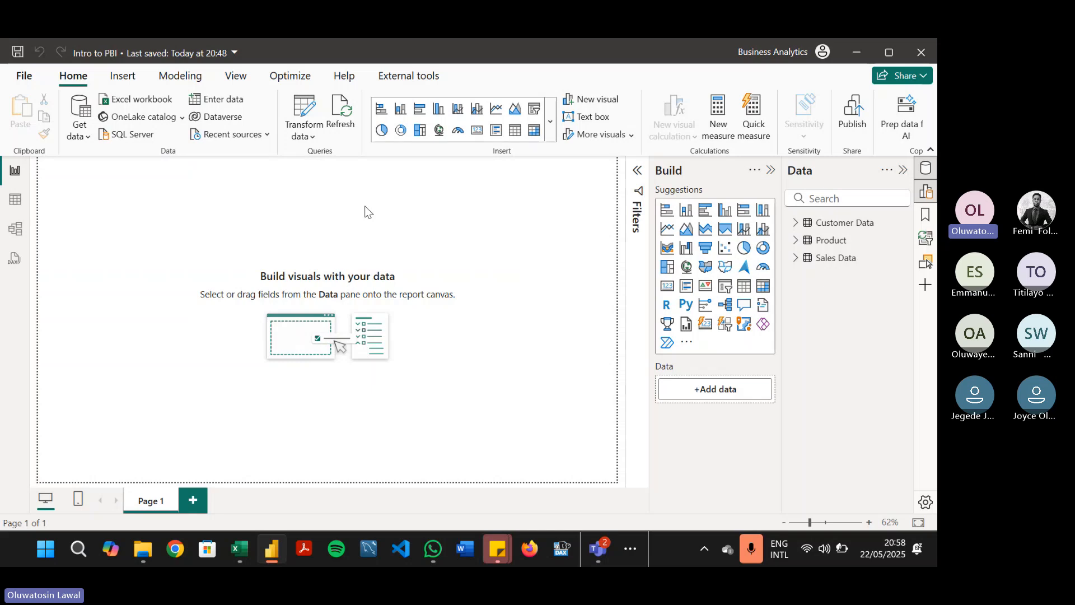
Step: Display the loaded data in Table view and save the Intro to PBI report
left_click(15, 201)
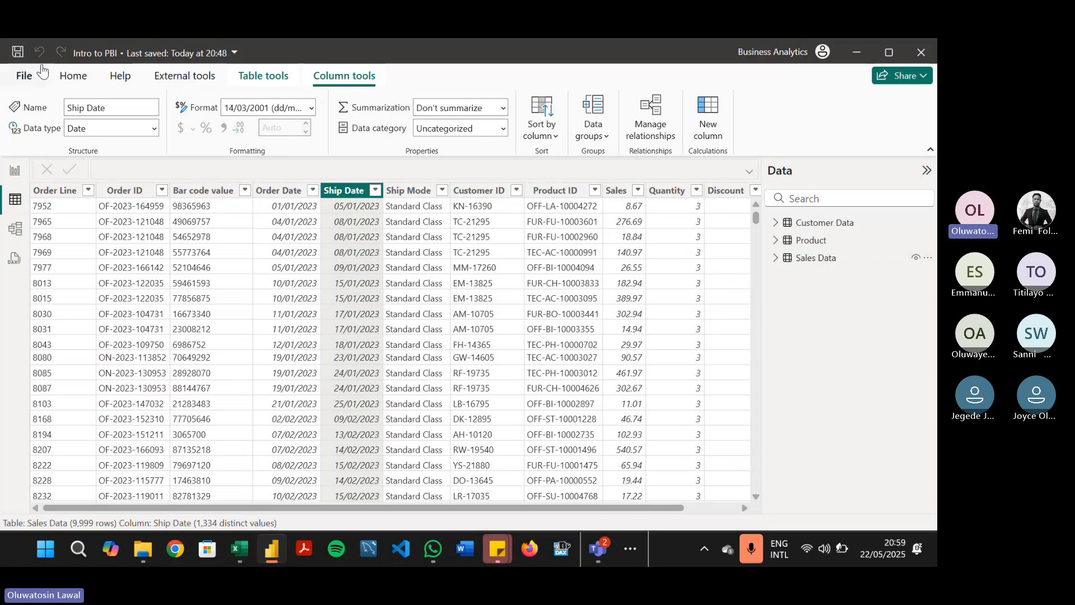
left_click(17, 54)
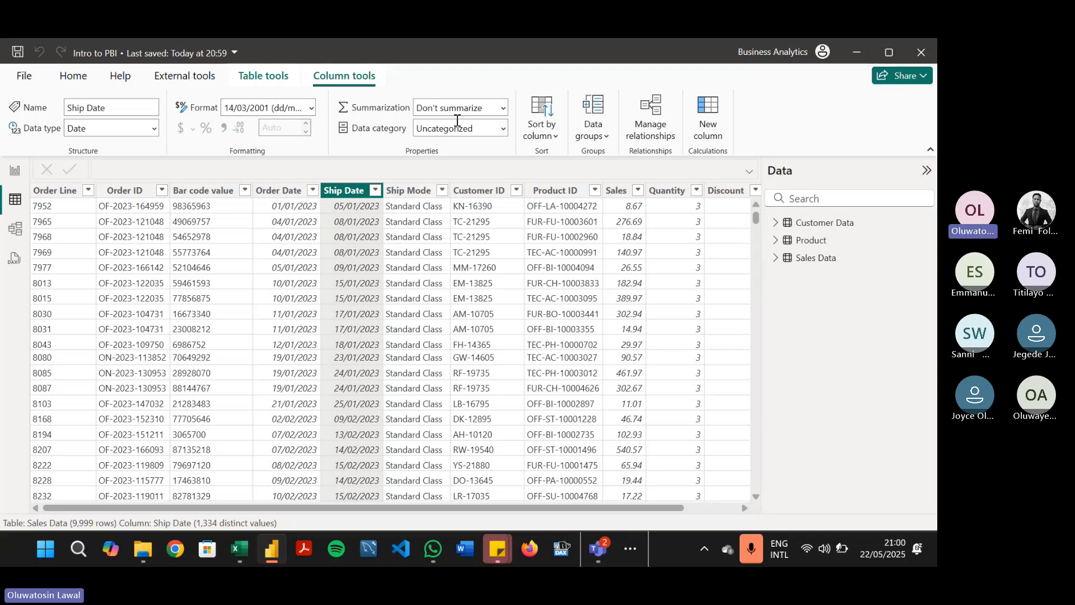
key("ctrl+s")
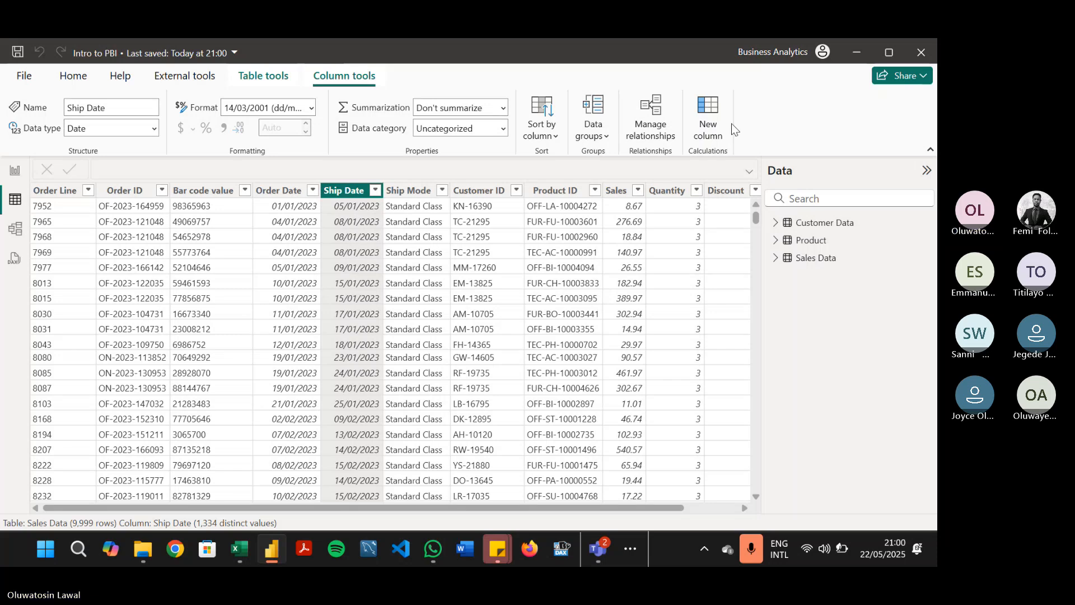
Step: View the Customer Data, Product and Sales Data tables one after another in Table view
left_click(845, 228)
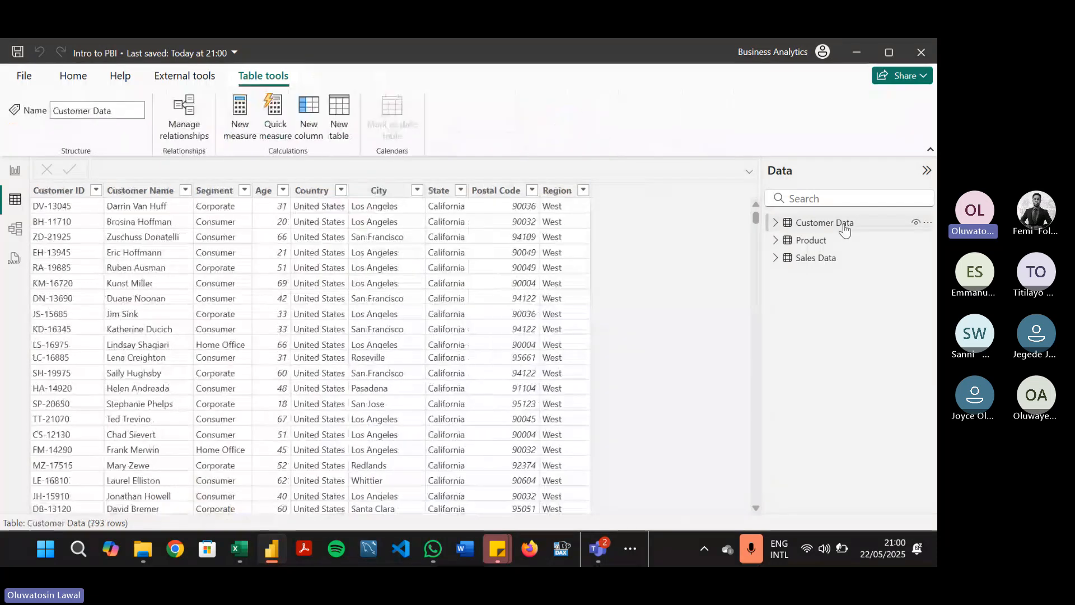
left_click(809, 241)
left_click(817, 259)
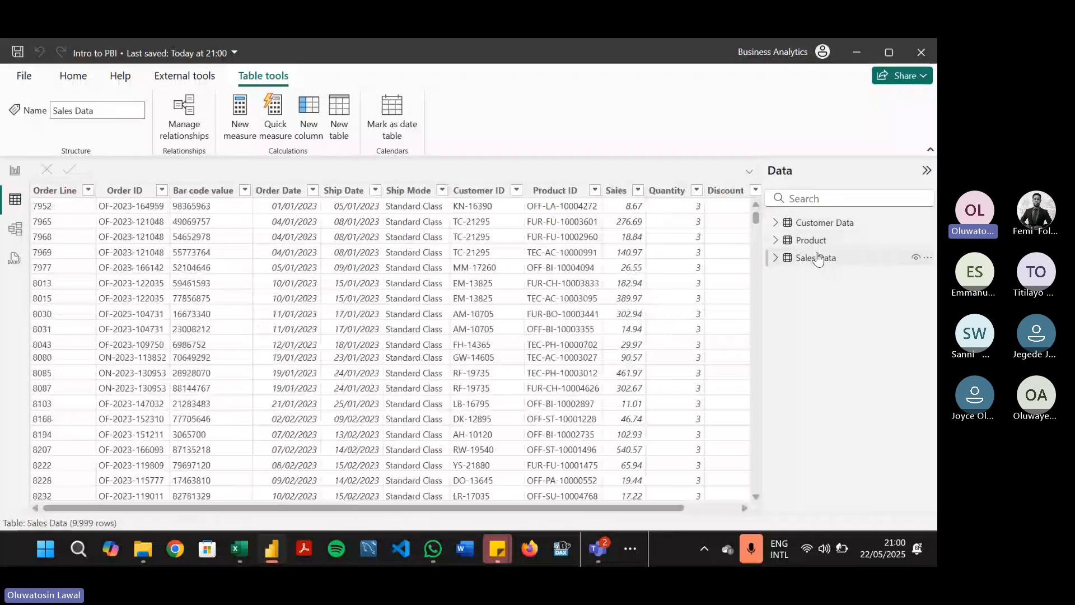